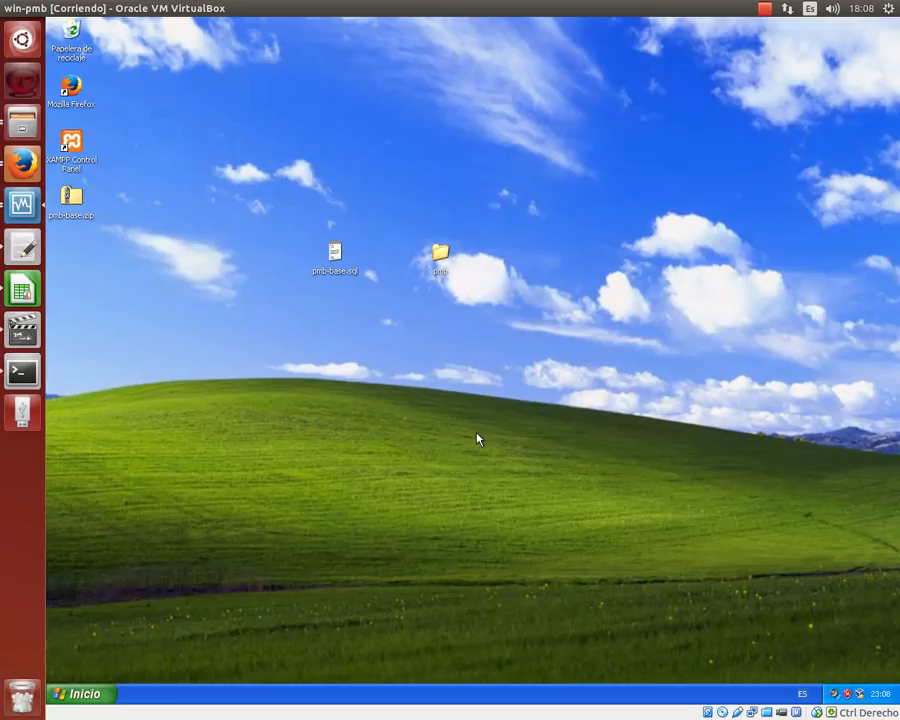
# - Launch CDS/ISIS for Windows from the Start menu's All Programs list
pyautogui.click(108, 697)
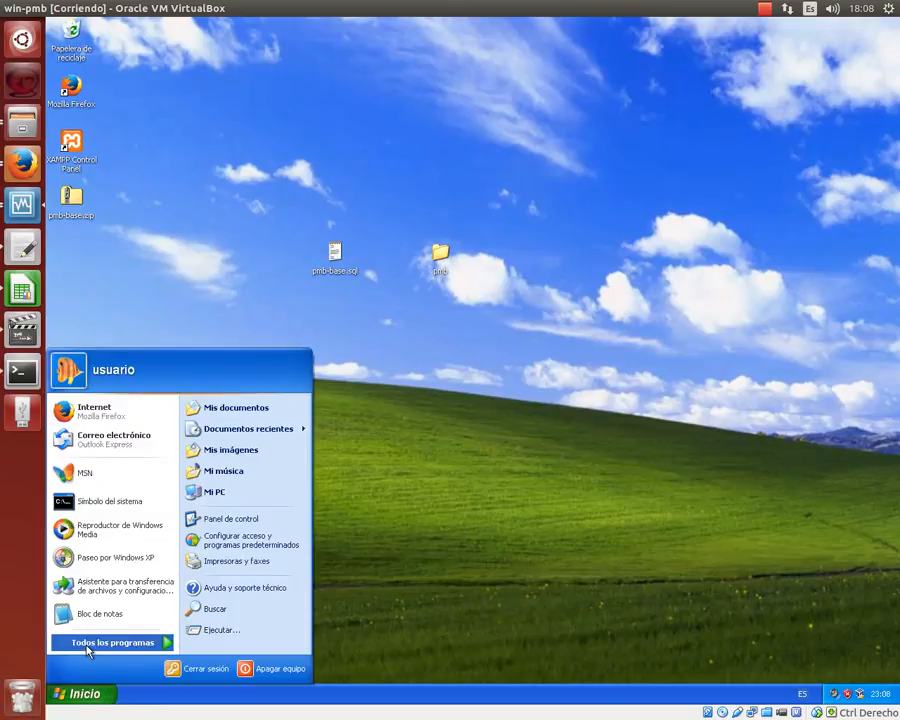
pyautogui.click(88, 648)
pyautogui.moveTo(289, 439)
pyautogui.click(412, 436)
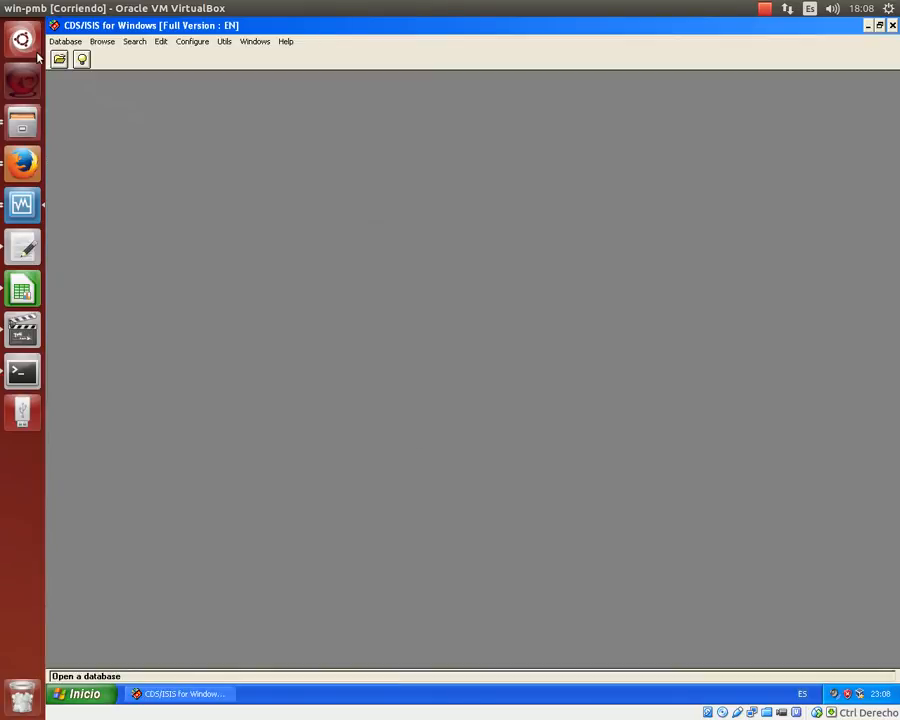
# - Open the libtc database, enlarge the window to show record 1 in full, then minimize ISIS
pyautogui.click(59, 59)
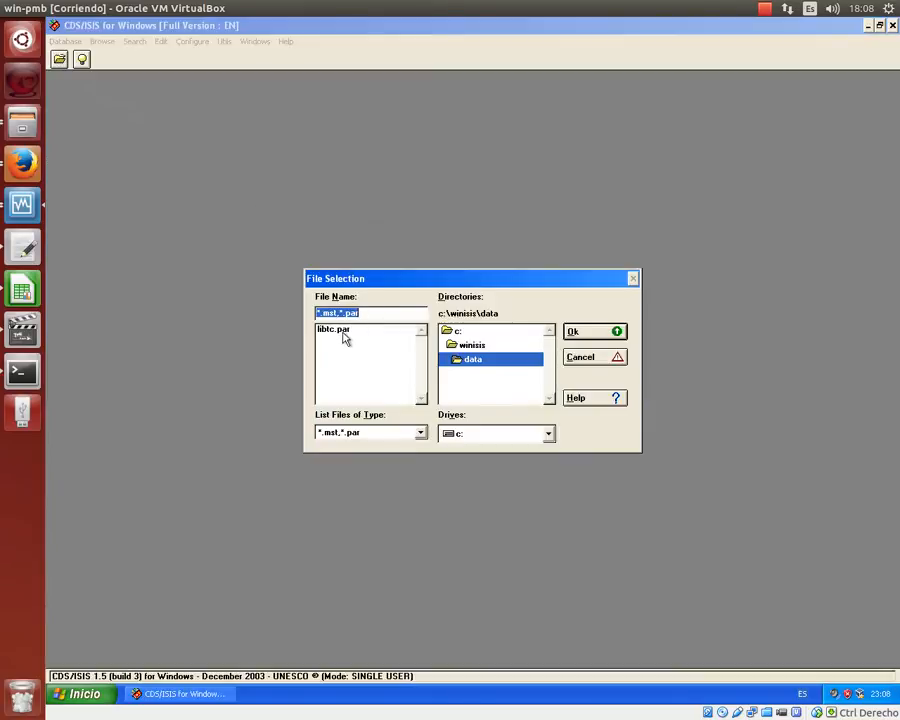
pyautogui.doubleClick(342, 332)
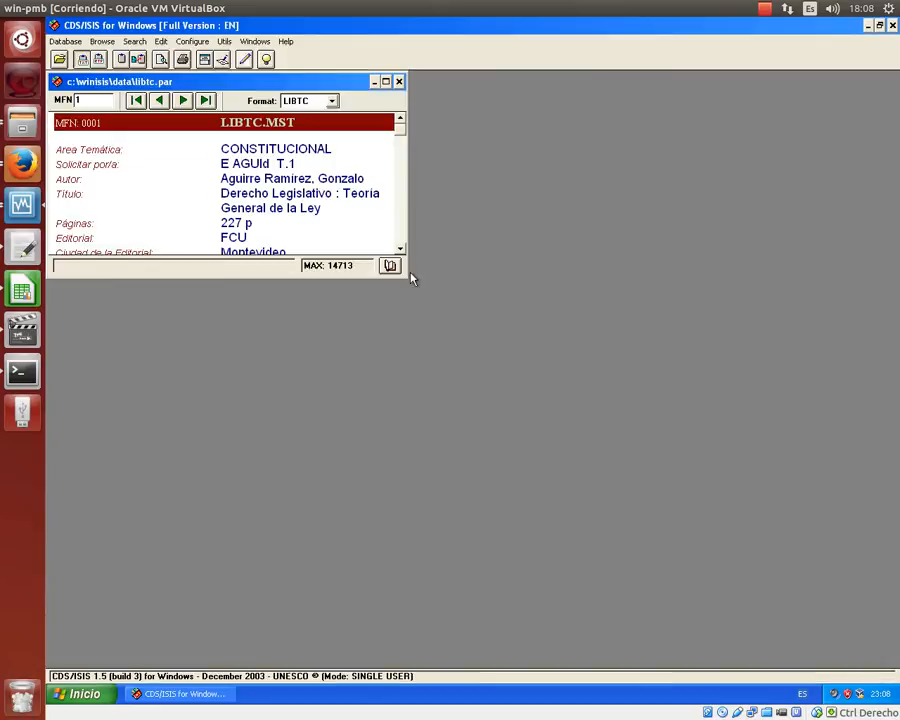
pyautogui.moveTo(407, 279); pyautogui.dragTo(855, 571)
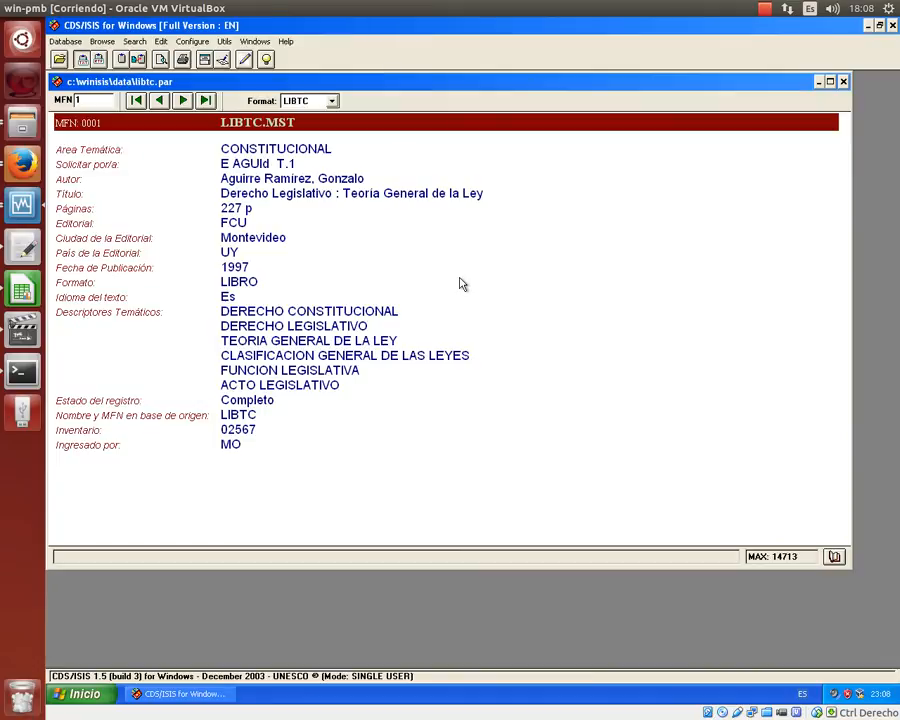
pyautogui.click(867, 26)
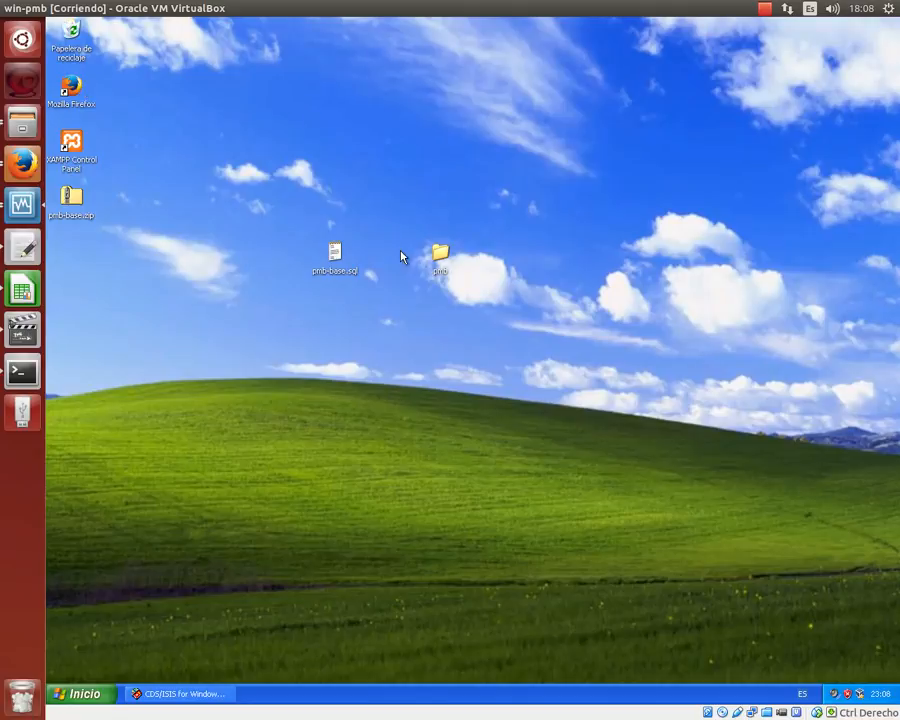
# - Go from the pmb folder to the shared J: drive, select npp.6.7.7.Installer.exe, and start Firefox
pyautogui.doubleClick(442, 254)
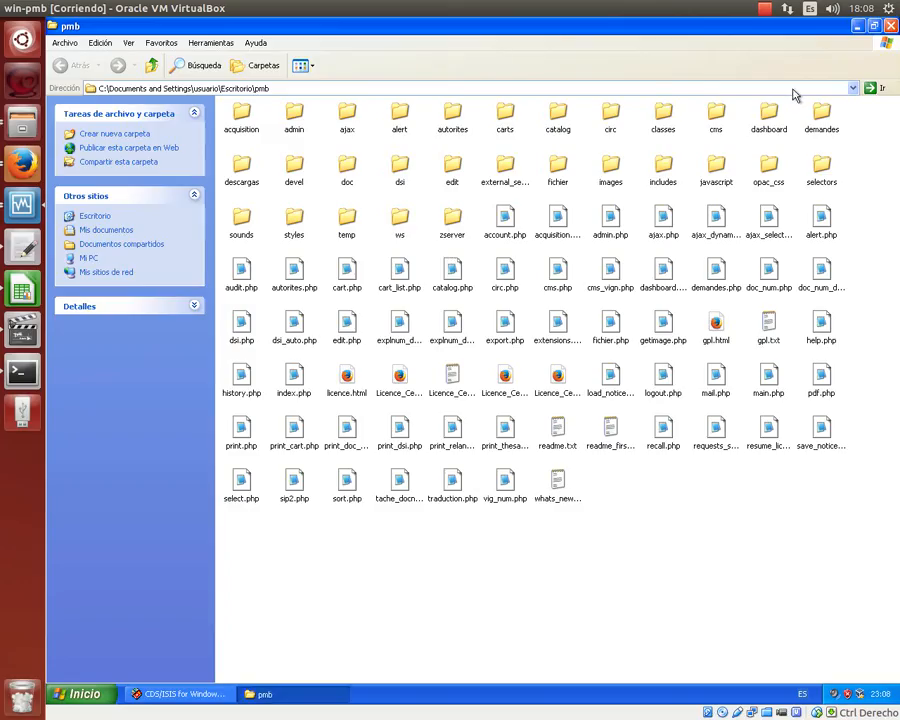
pyautogui.click(852, 88)
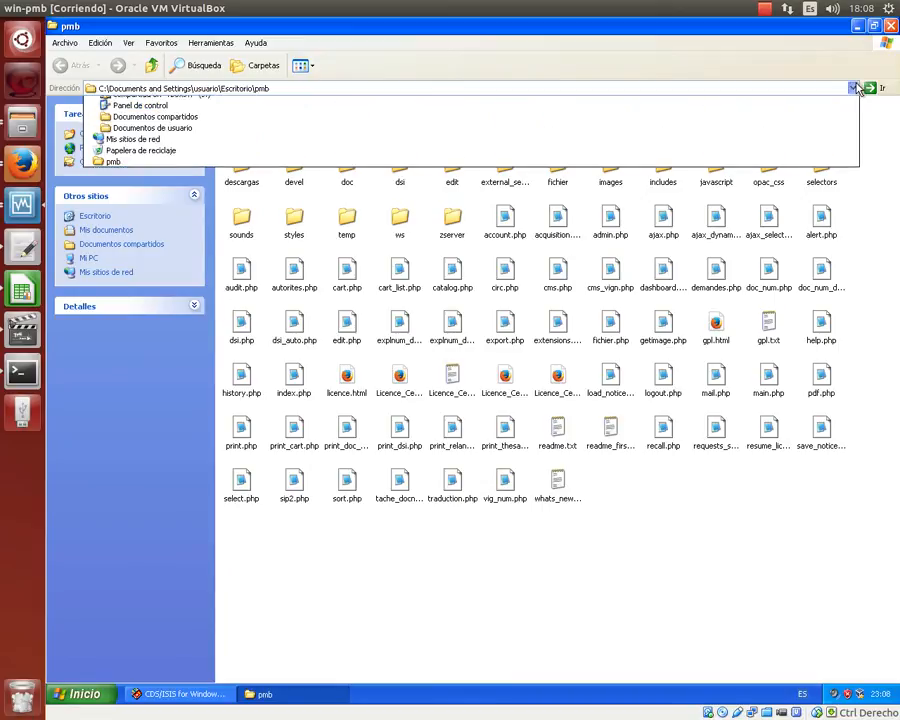
pyautogui.click(301, 174)
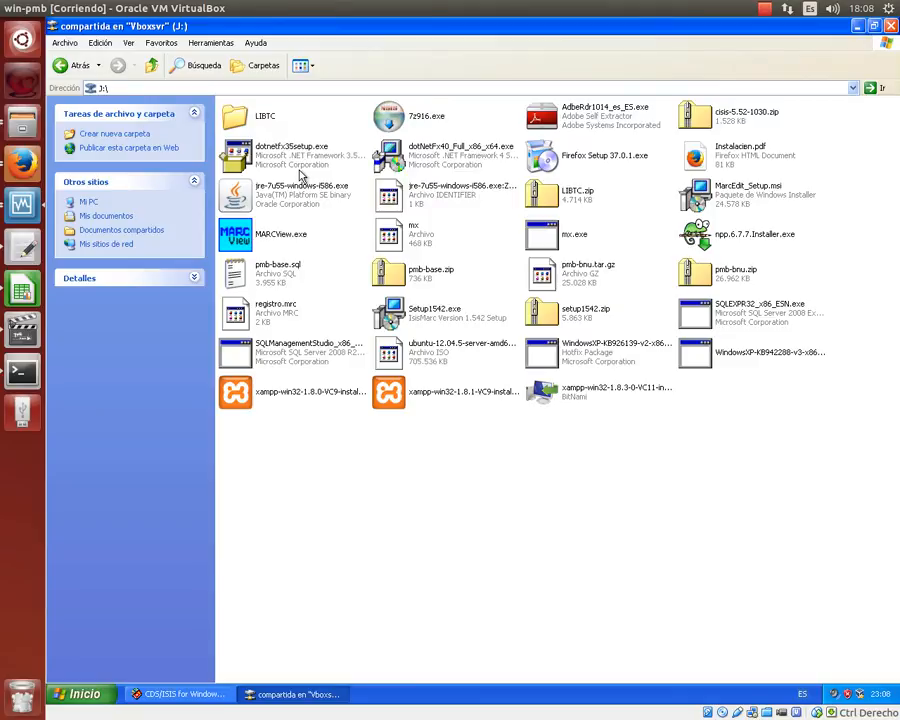
pyautogui.click(705, 246)
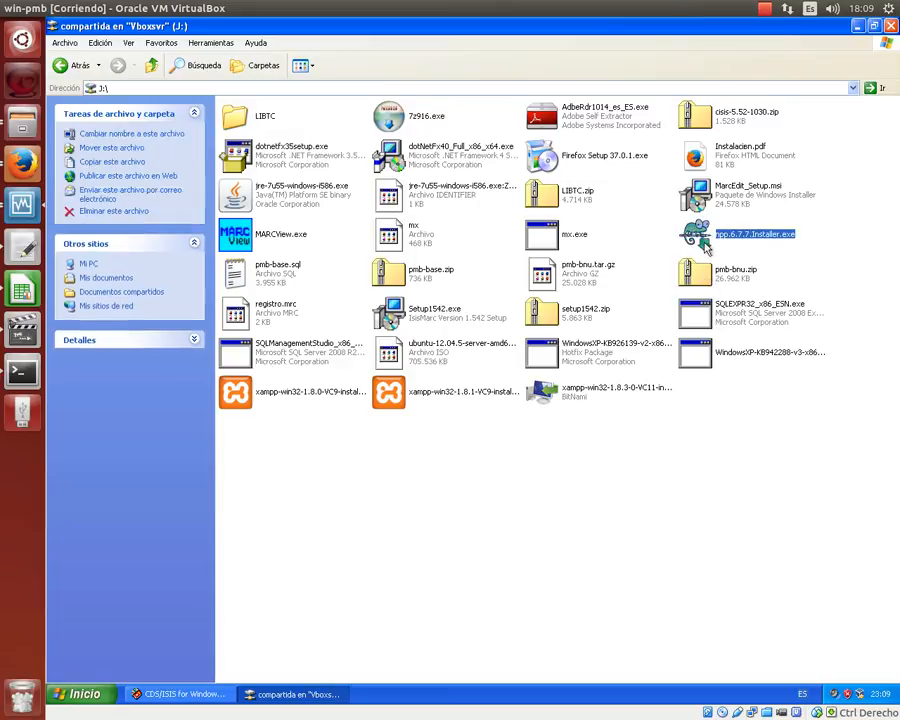
pyautogui.click(63, 697)
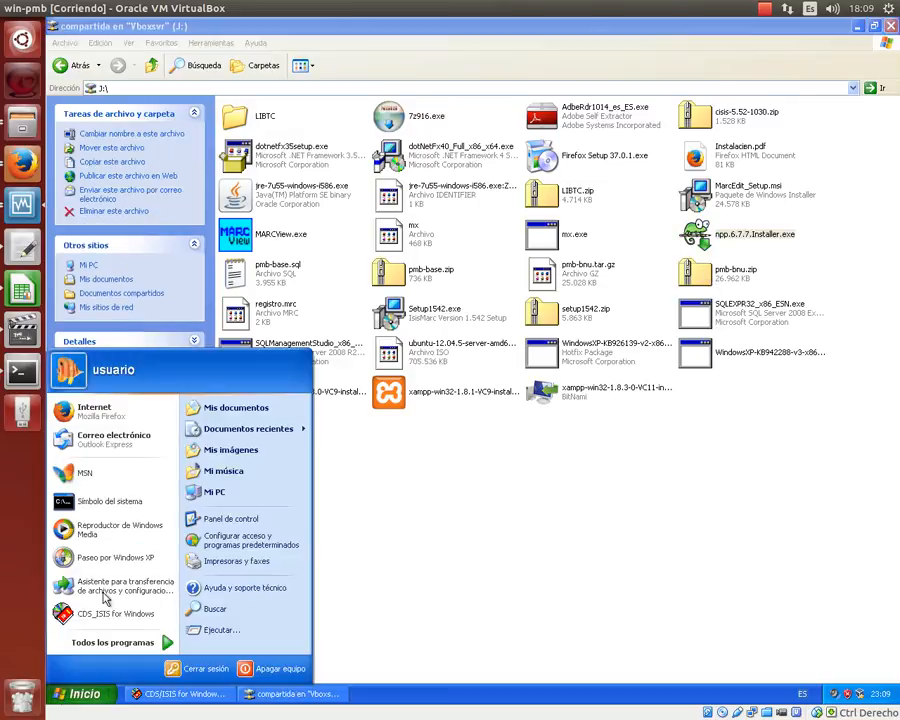
pyautogui.moveTo(130, 458); pyautogui.dragTo(135, 420)
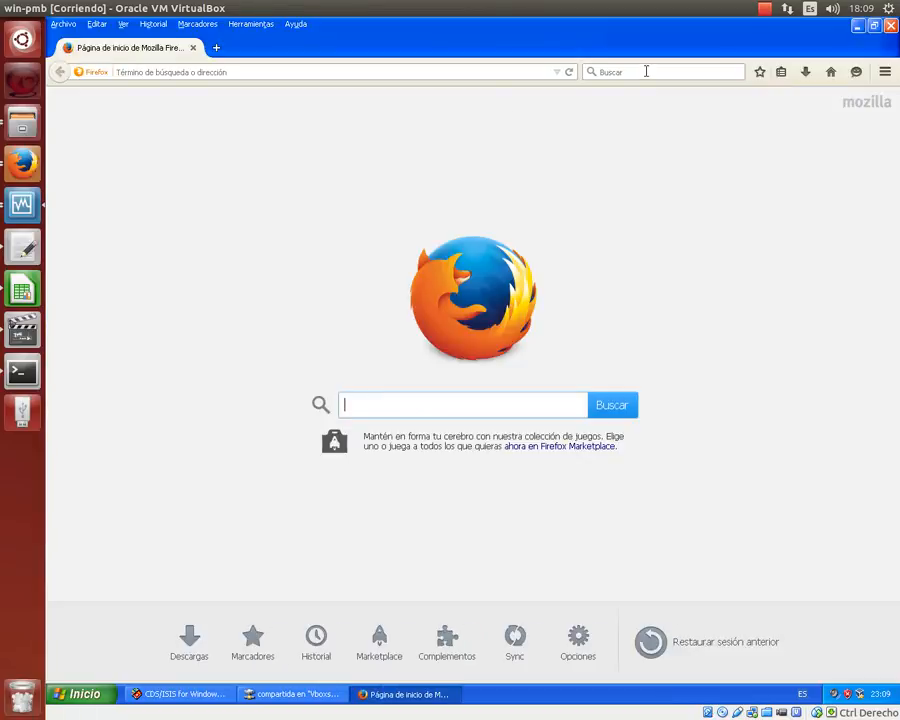
# - Search Google for 'notepad++' in Firefox
pyautogui.click(646, 72)
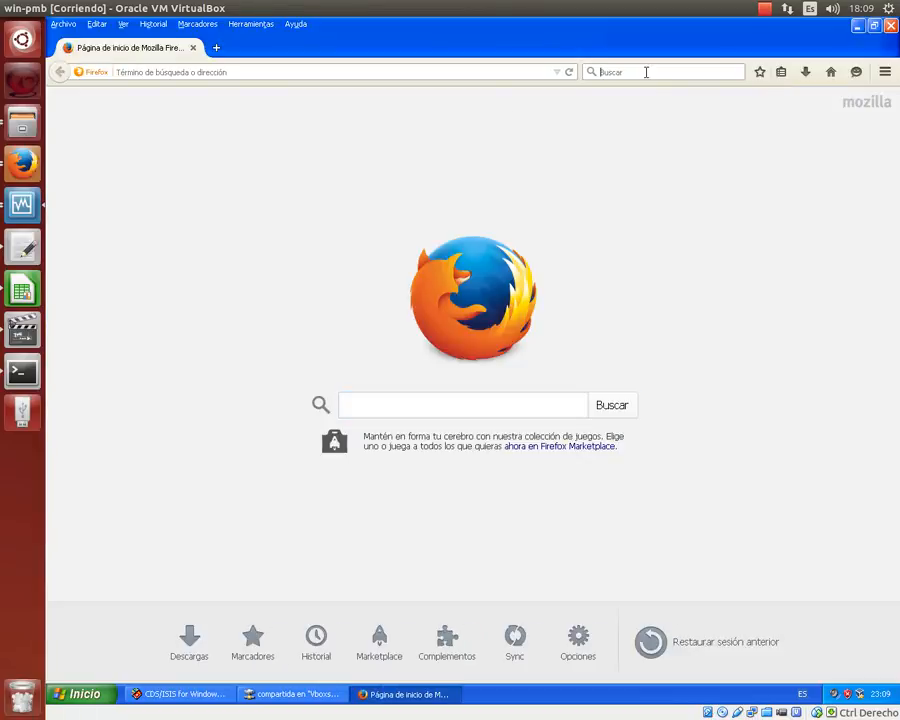
pyautogui.write('notepad')
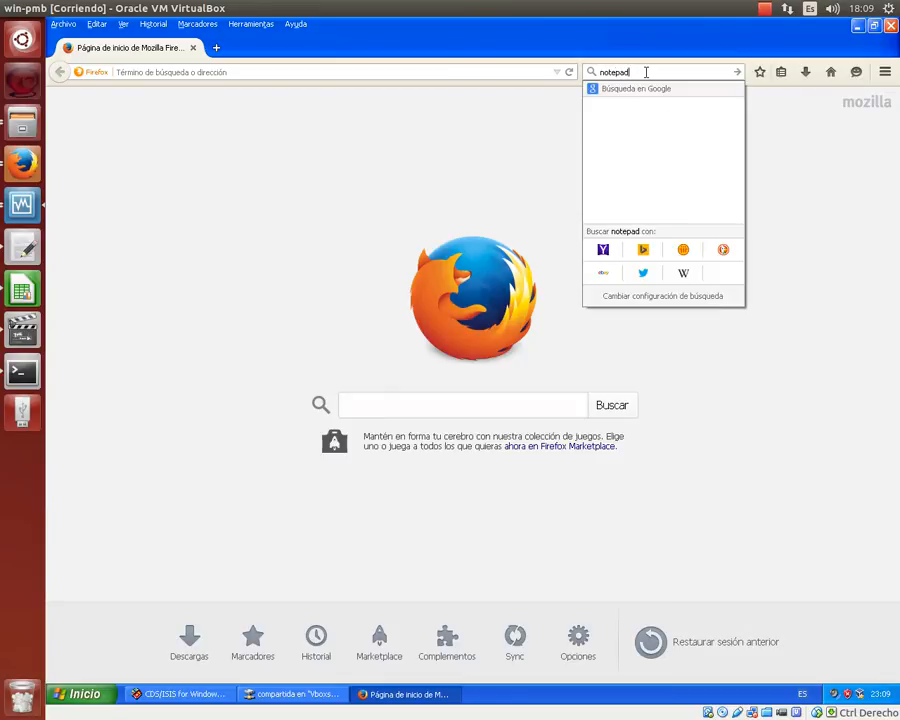
pyautogui.write('++')
pyautogui.press('Return')
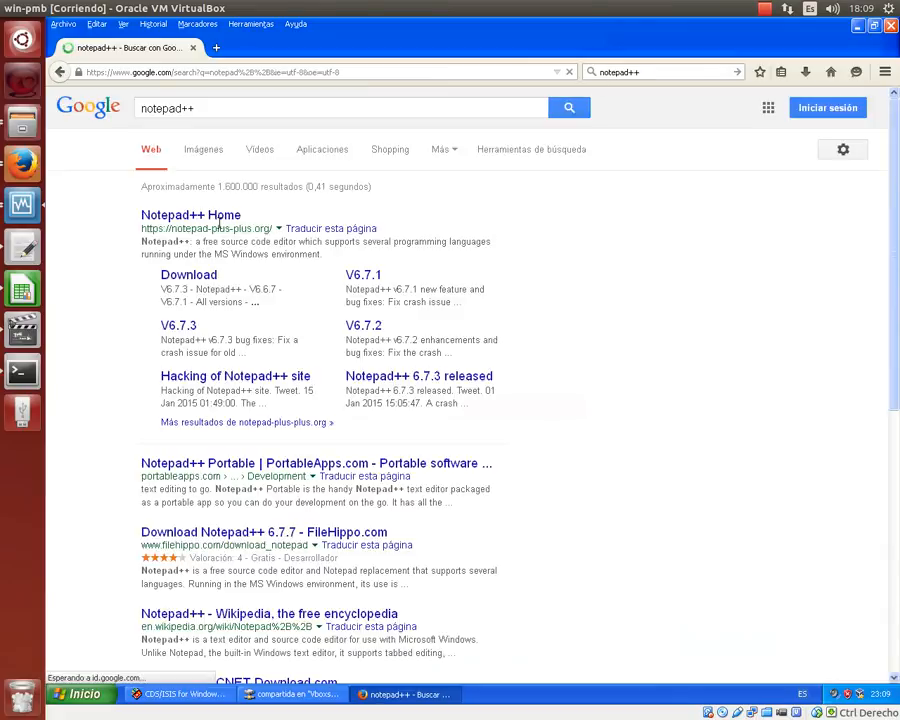
# - Open the Notepad++ Home result at notepad-plus-plus.org, showing current version 6.7.7
pyautogui.click(219, 221)
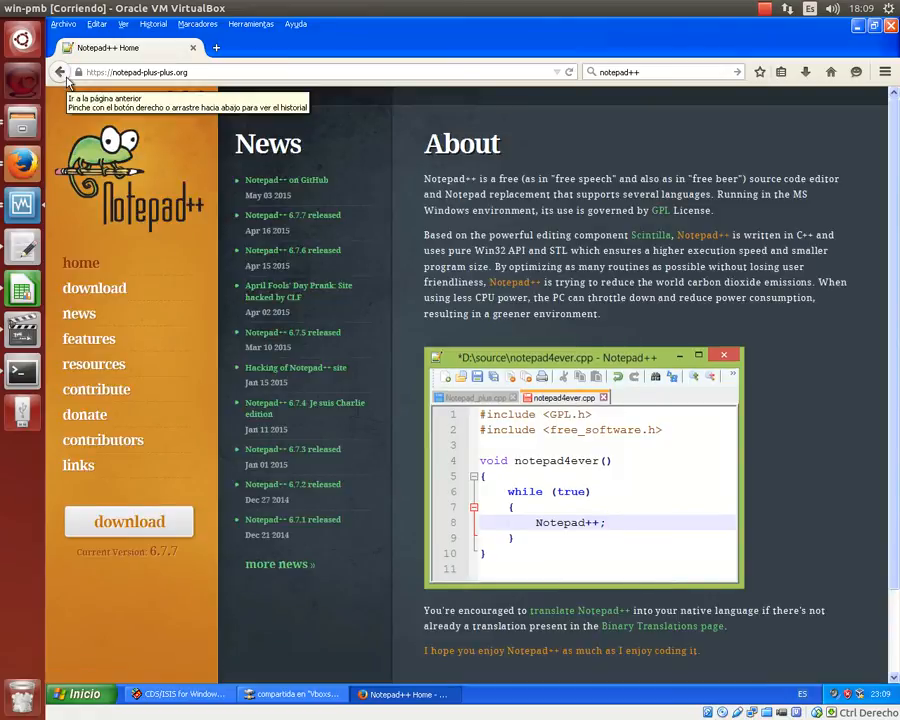
pyautogui.click(66, 80)
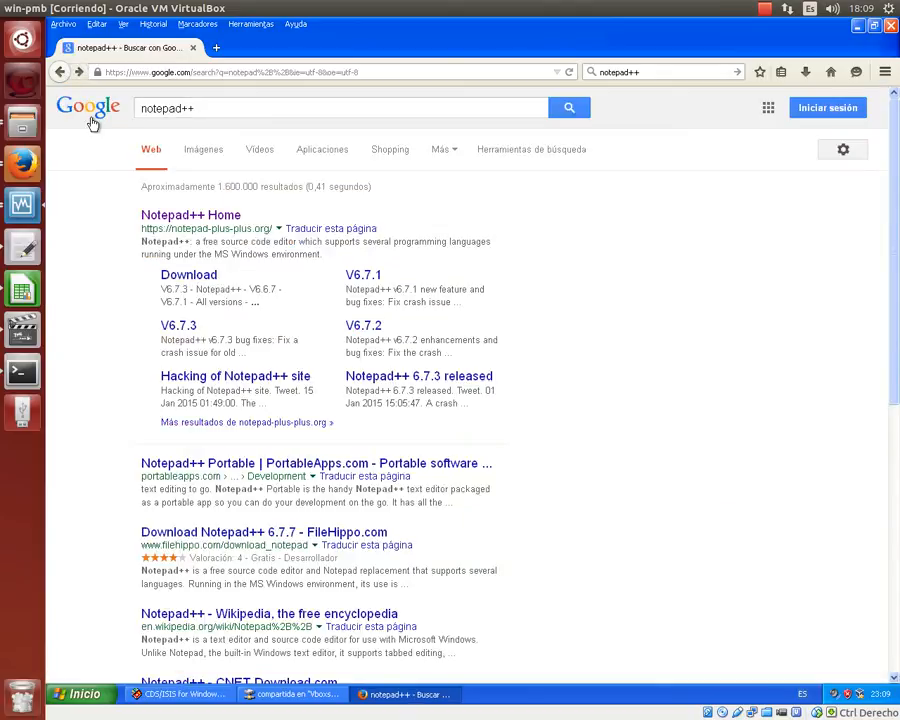
pyautogui.click(237, 110)
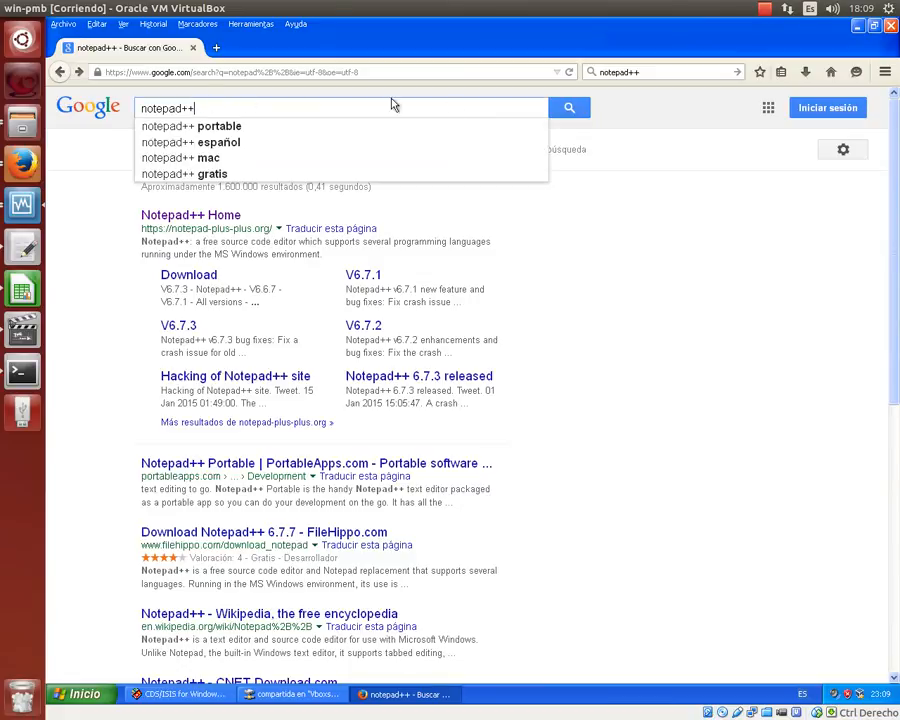
pyautogui.click(241, 216)
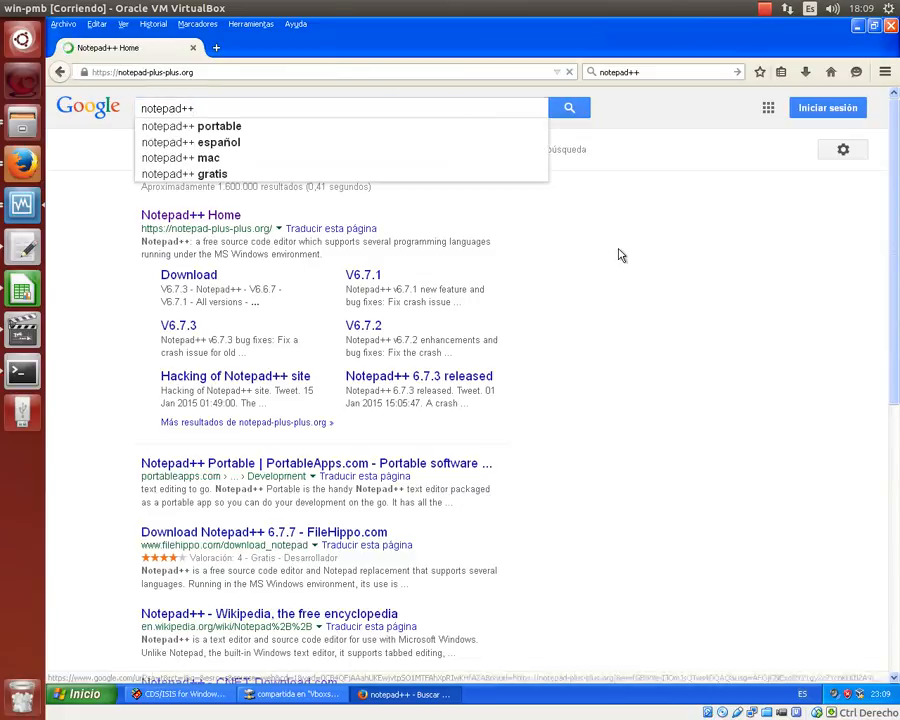
pyautogui.scroll(-1, 150, 422)
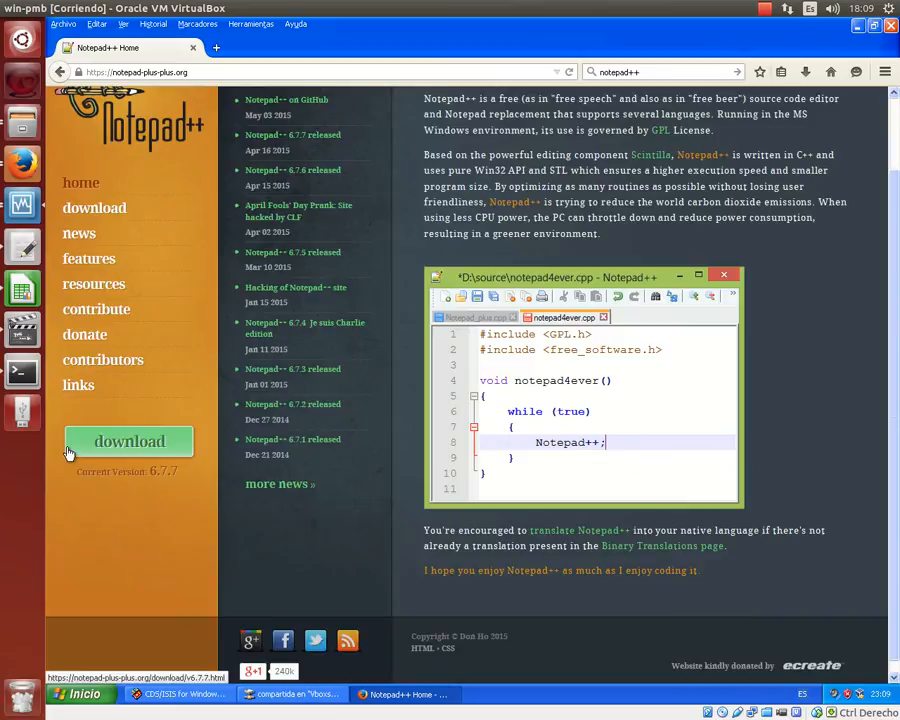
pyautogui.click(294, 693)
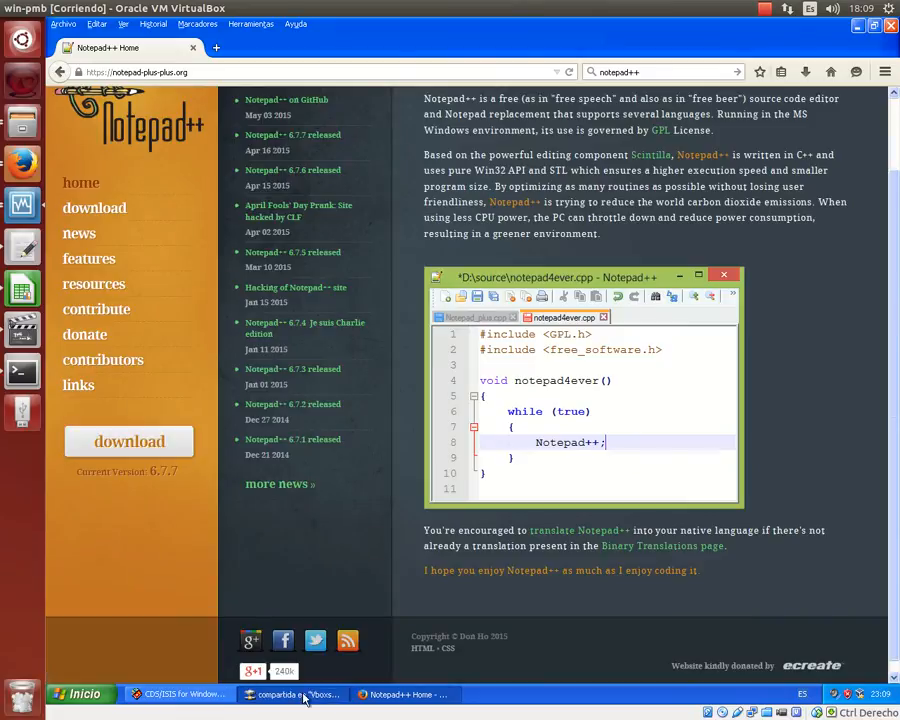
# - Run npp.6.7.7.Installer.exe with Español as the installer language
pyautogui.doubleClick(695, 236)
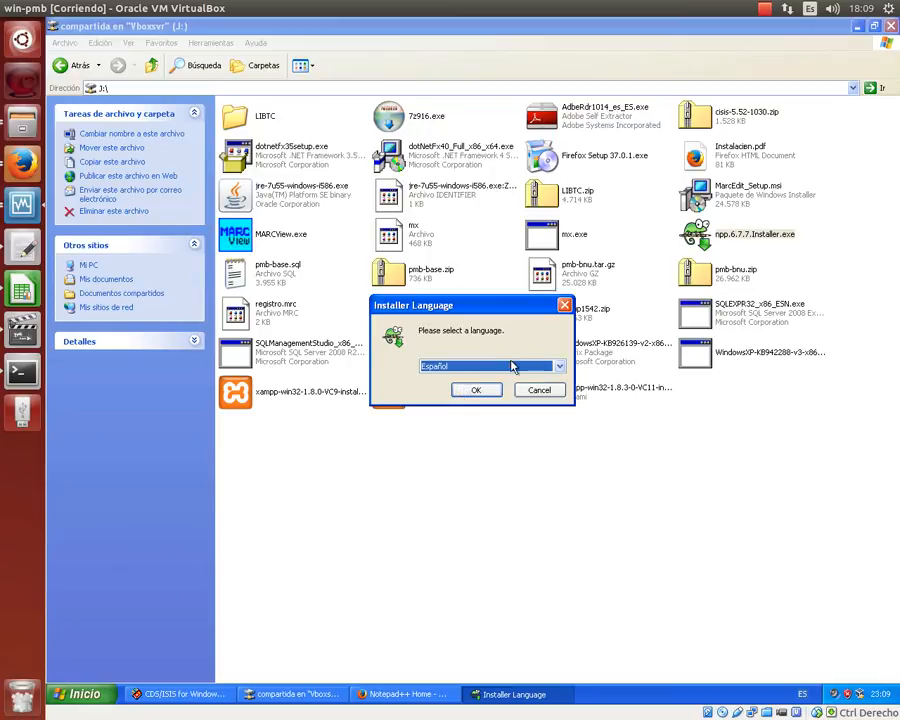
pyautogui.click(562, 367)
pyautogui.scroll(-6, 433, 398)
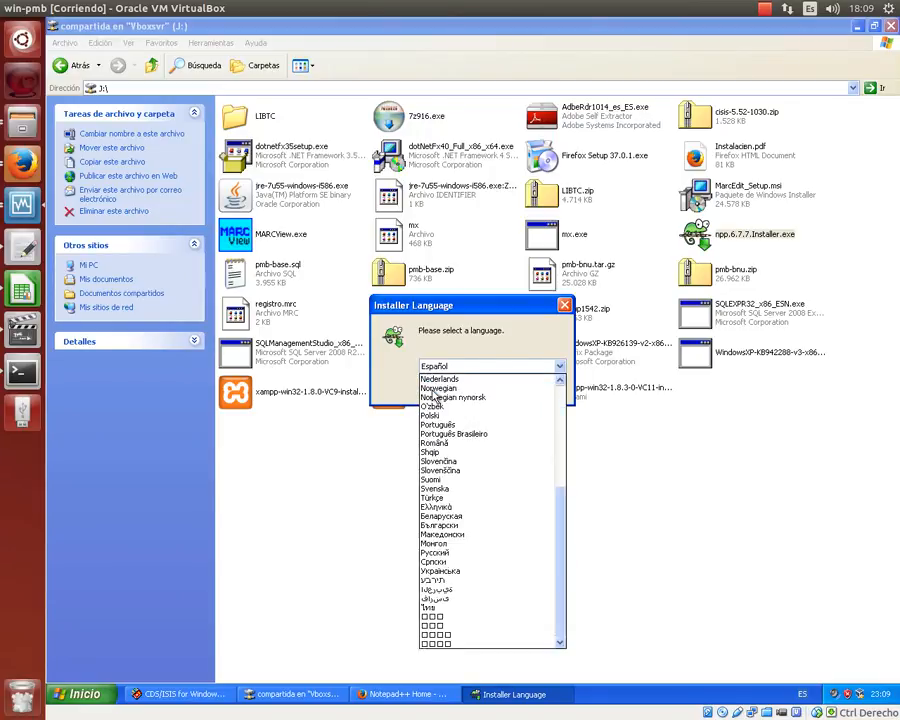
pyautogui.scroll(6, 433, 398)
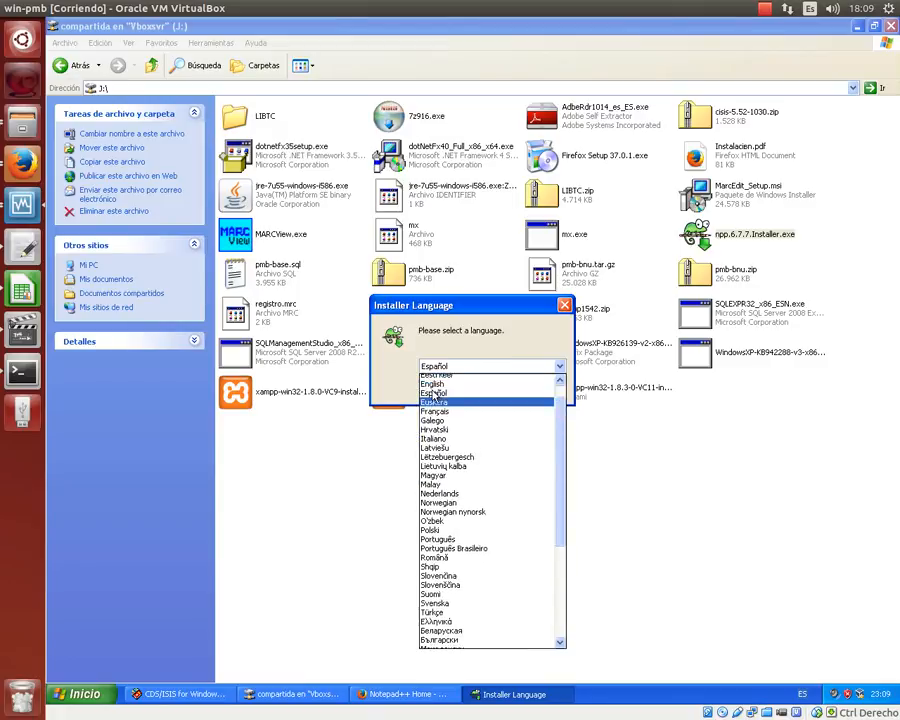
pyautogui.click(451, 449)
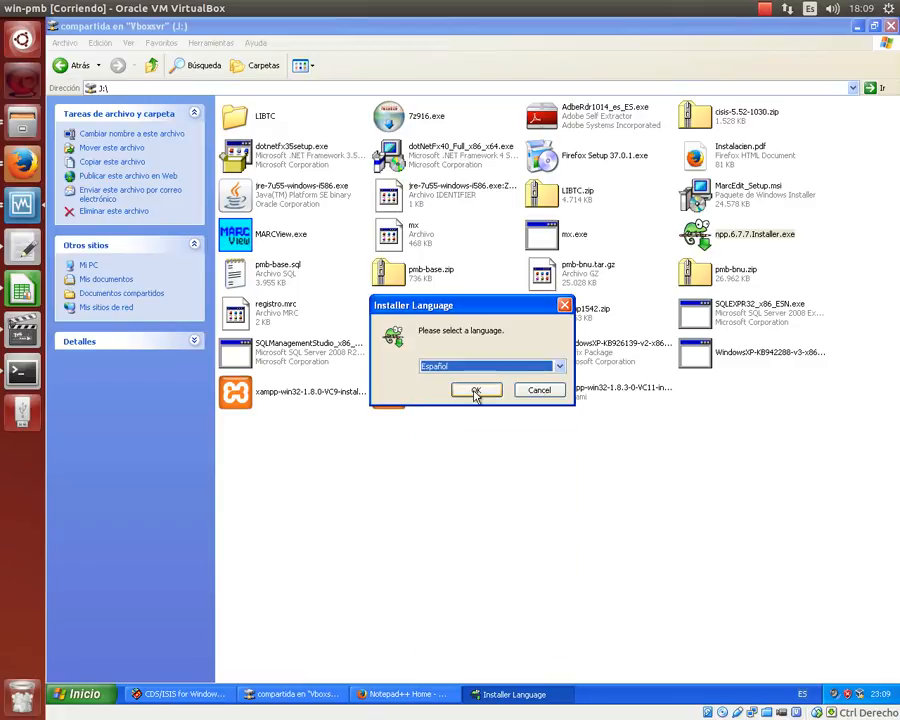
pyautogui.click(474, 446)
# - Accept the license, keep the default folder and components, install, and finish to launch Notepad++
pyautogui.click(548, 470)
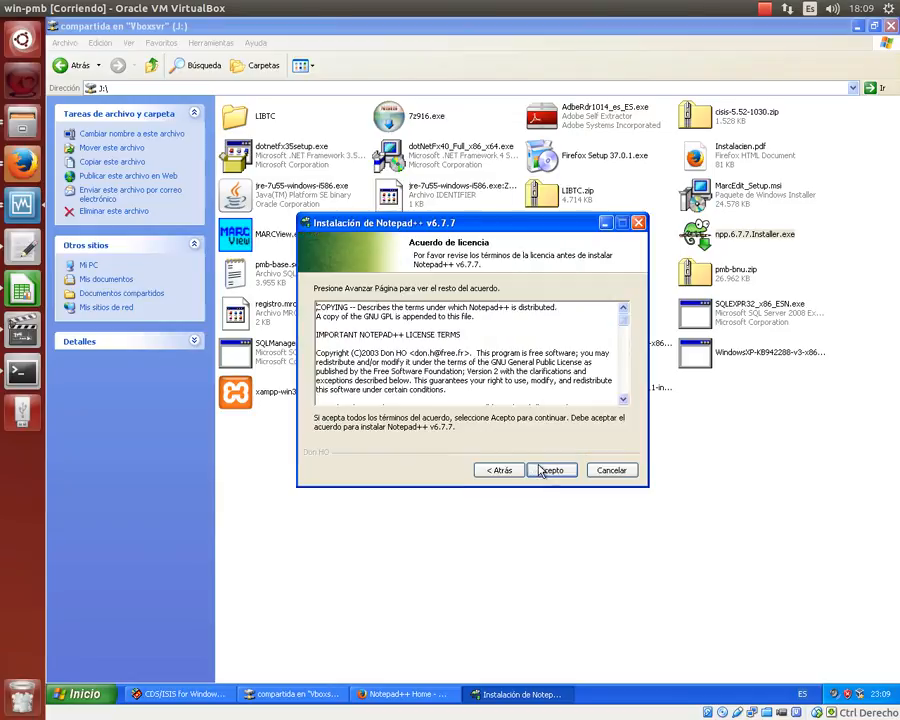
pyautogui.click(549, 470)
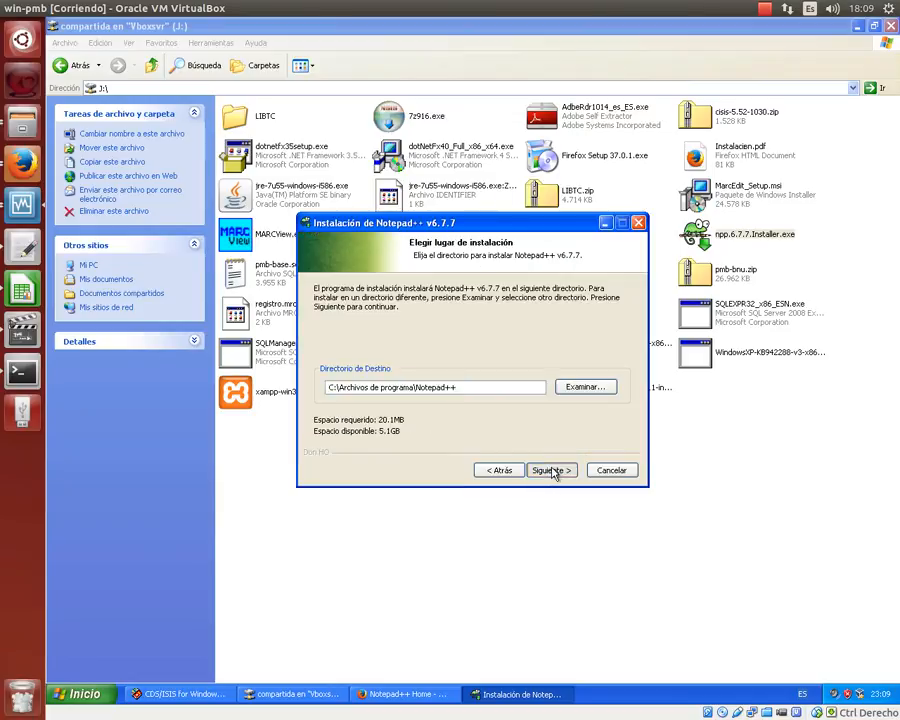
pyautogui.click(551, 470)
pyautogui.click(552, 470)
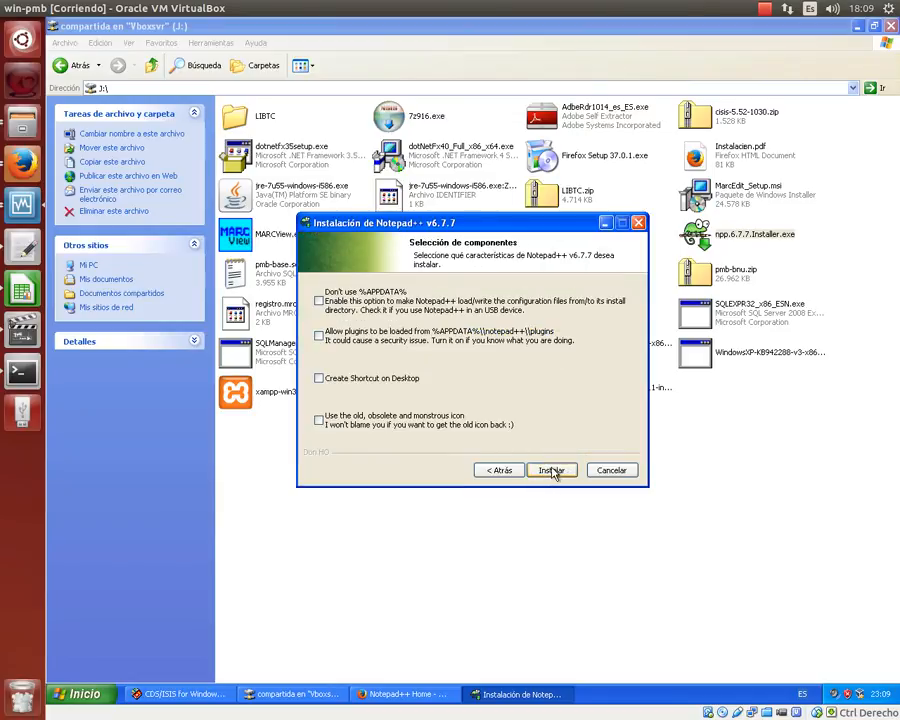
pyautogui.click(552, 471)
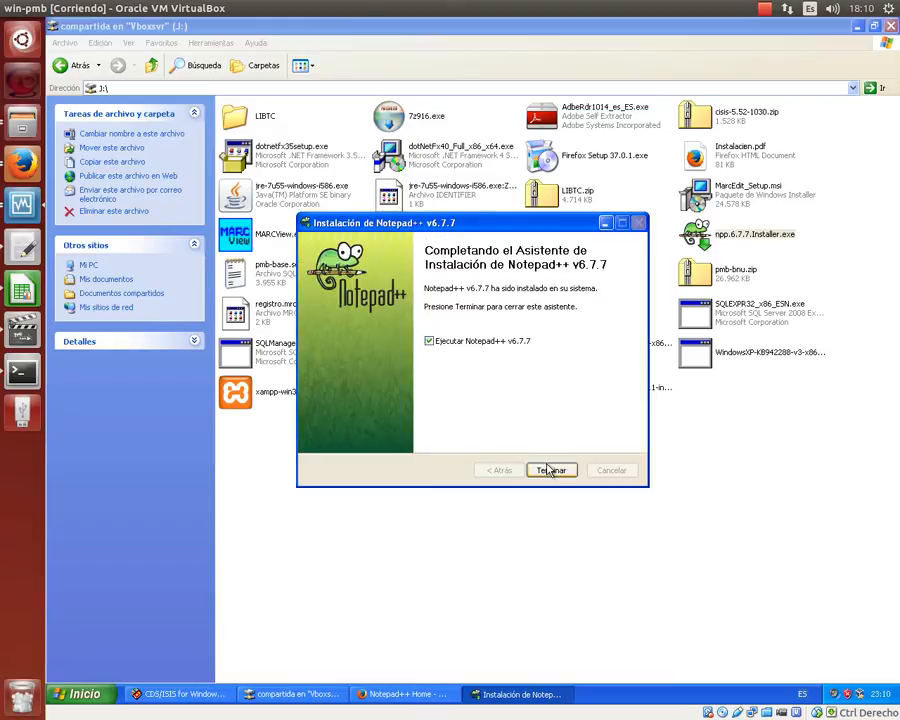
pyautogui.click(550, 470)
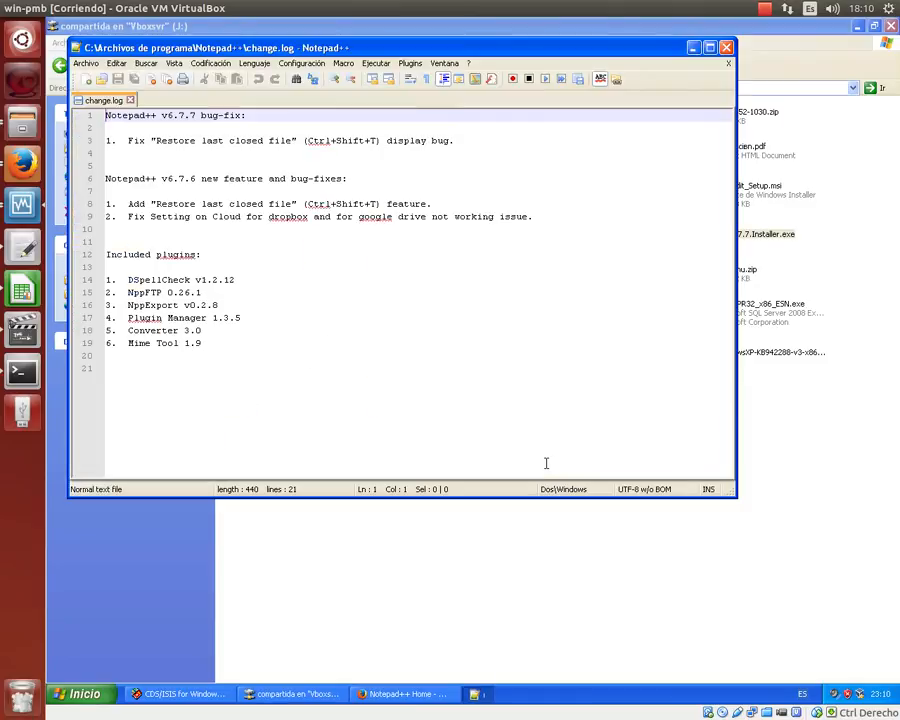
# - Maximize Notepad++, decline the plugin update offer, and look through the Plugin Manager once
pyautogui.click(710, 47)
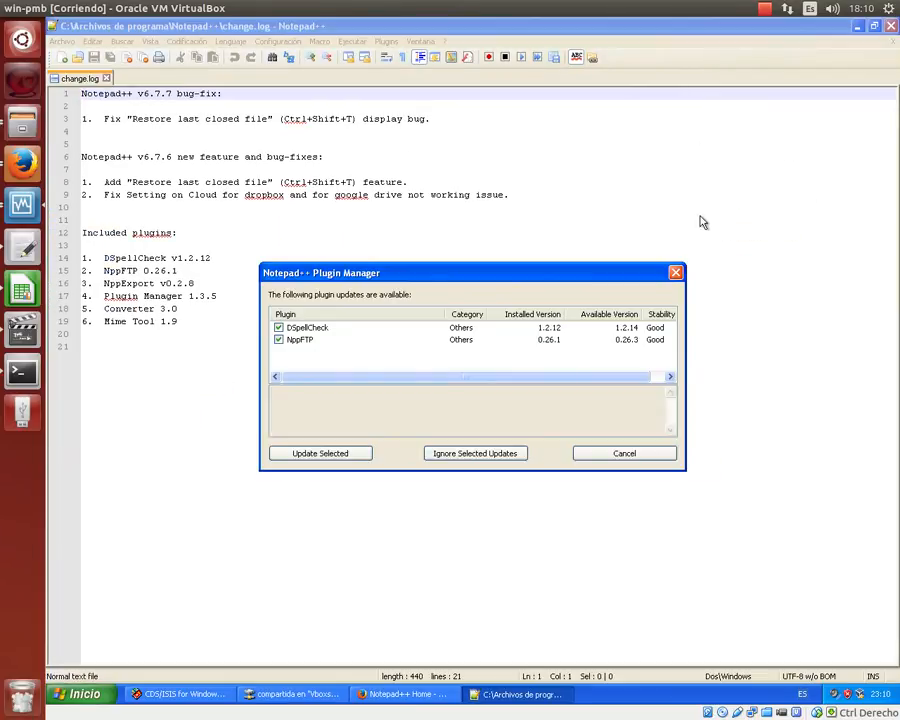
pyautogui.click(677, 273)
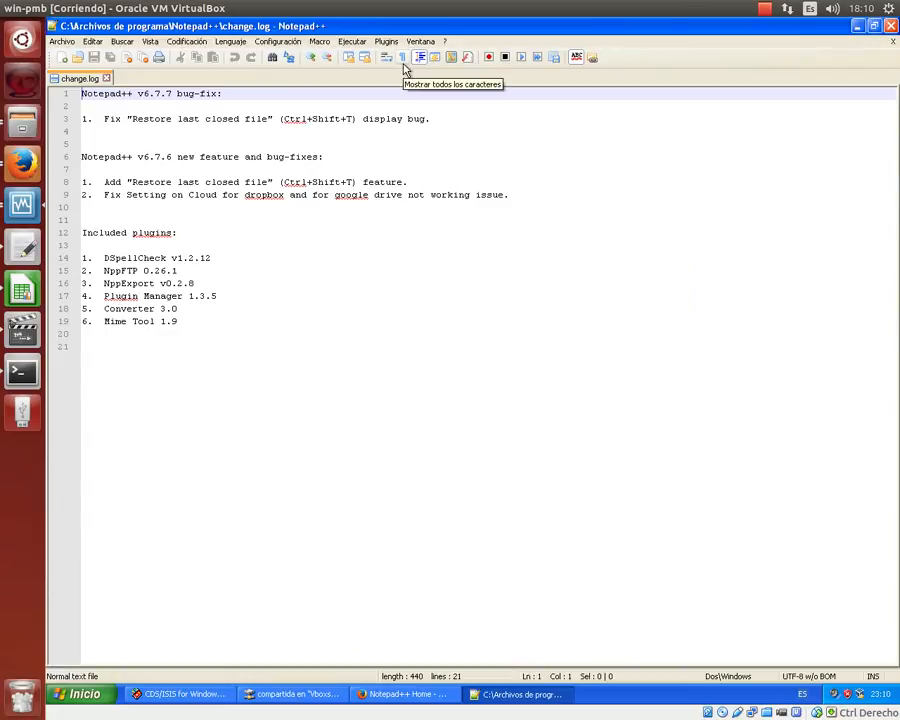
pyautogui.click(390, 42)
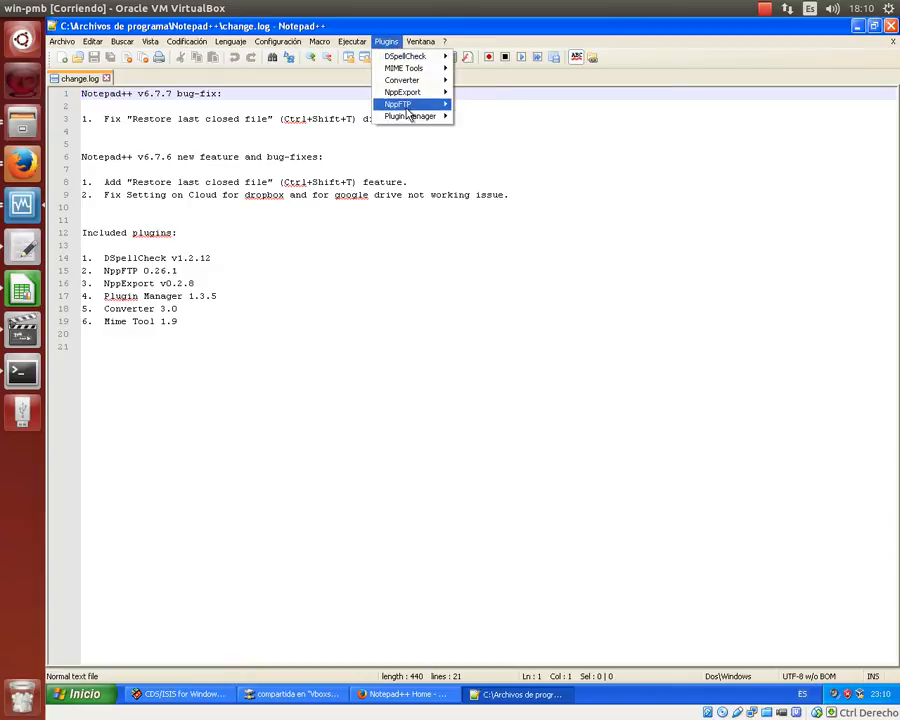
pyautogui.moveTo(408, 121)
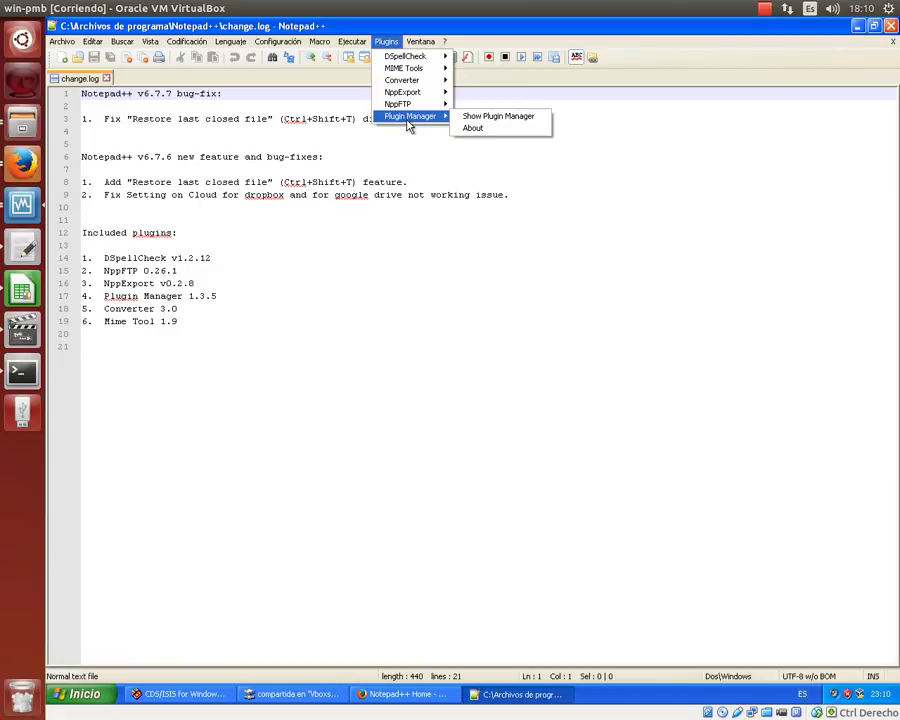
pyautogui.click(468, 116)
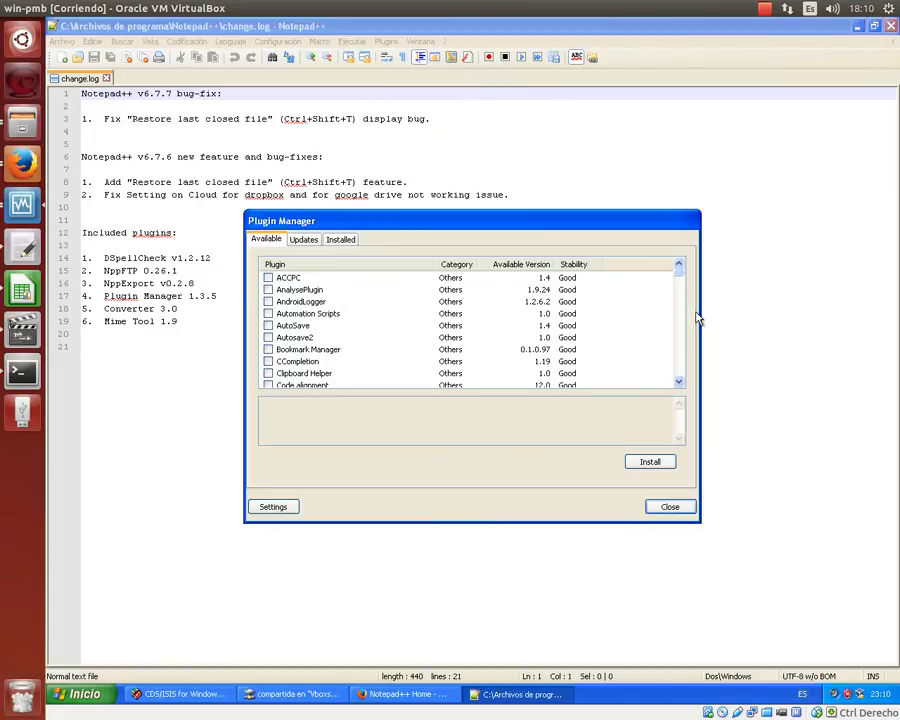
pyautogui.moveTo(679, 281); pyautogui.dragTo(542, 225)
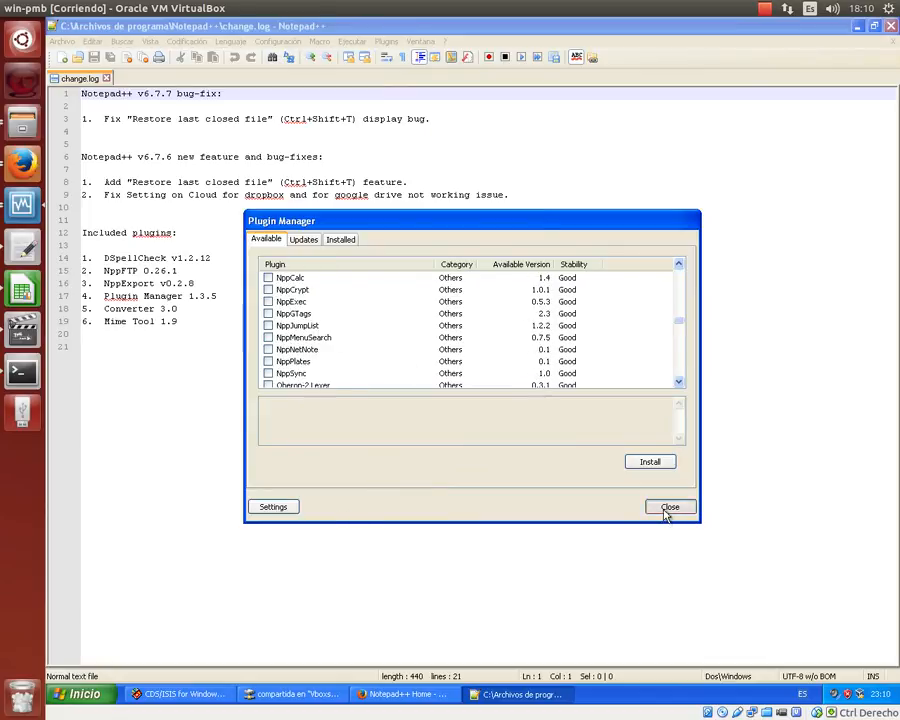
pyautogui.click(668, 507)
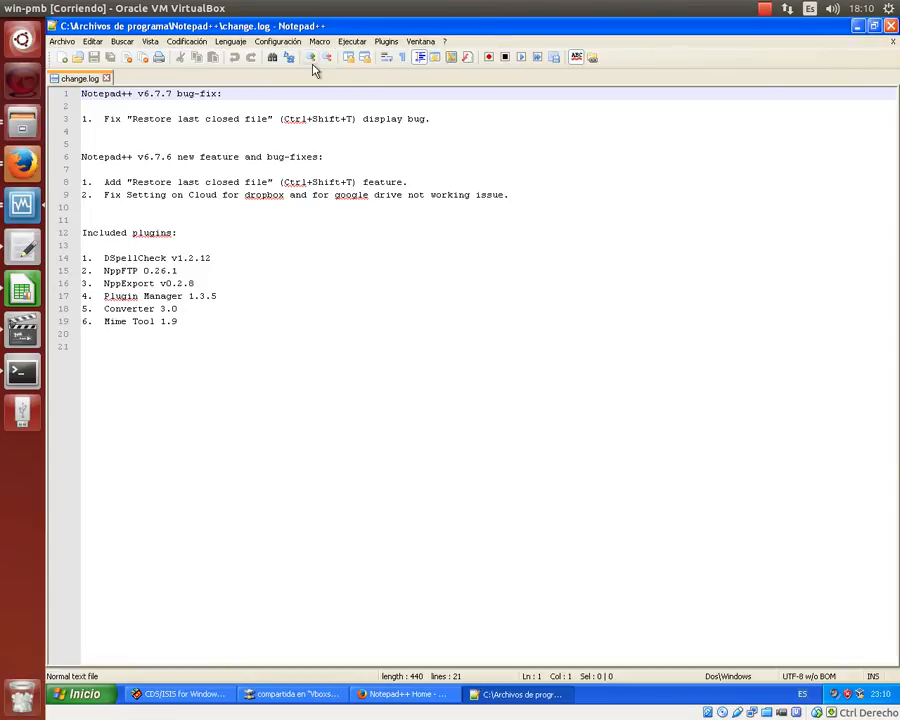
# - Reopen the Plugin Manager and tick XML Tools 2.4.6 in the Available list
pyautogui.click(386, 41)
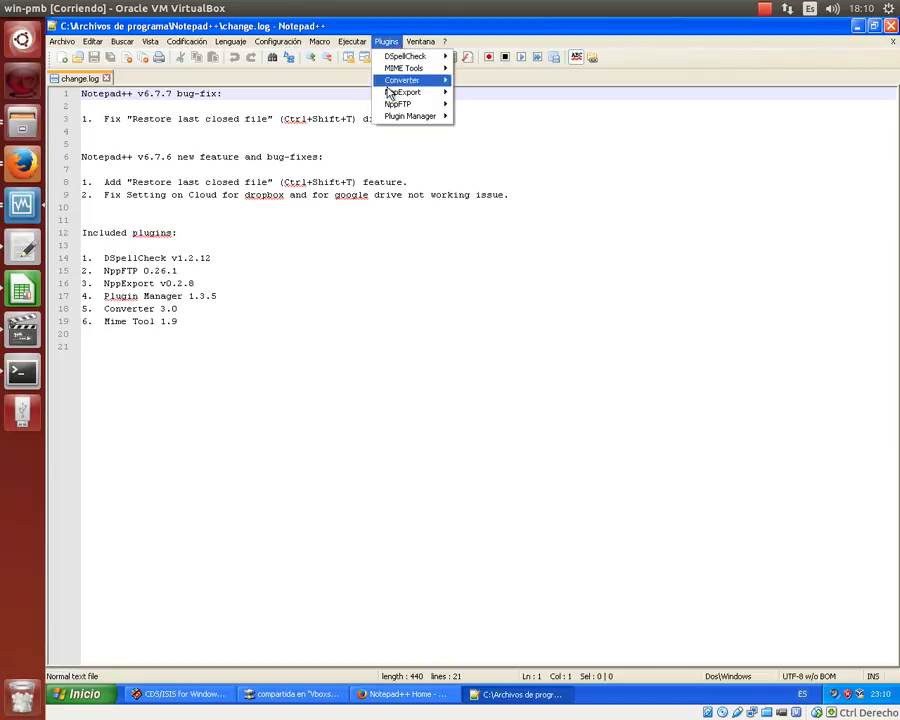
pyautogui.moveTo(395, 116)
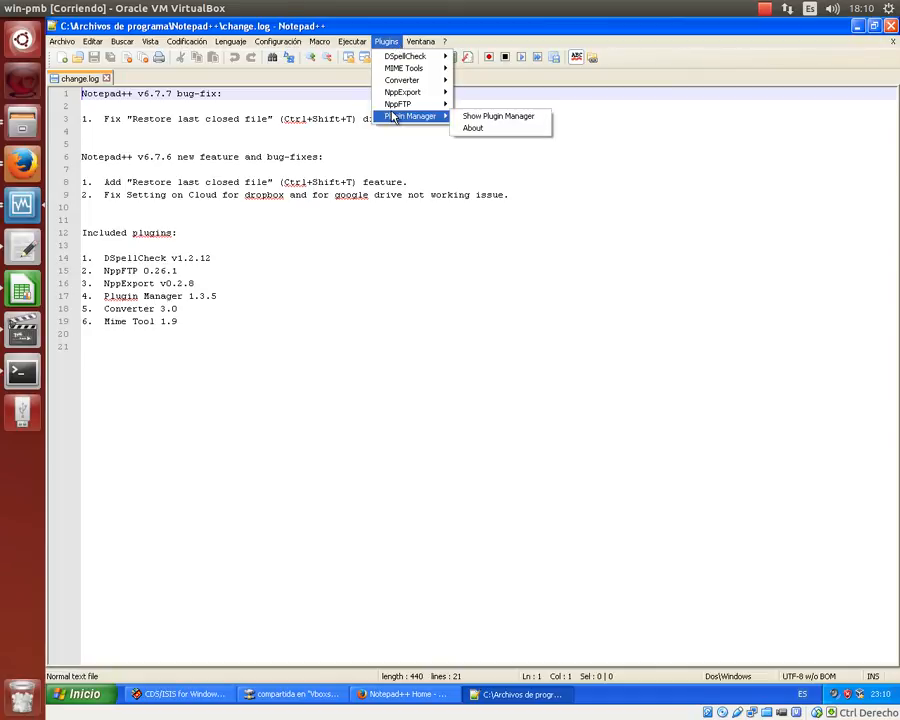
pyautogui.click(498, 117)
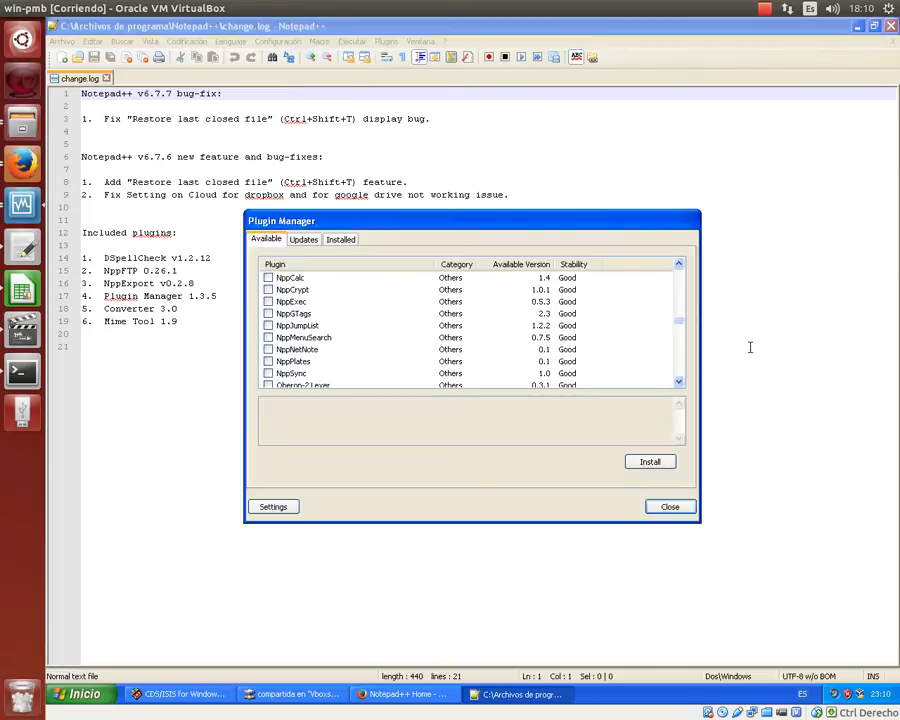
pyautogui.moveTo(687, 325); pyautogui.dragTo(683, 374)
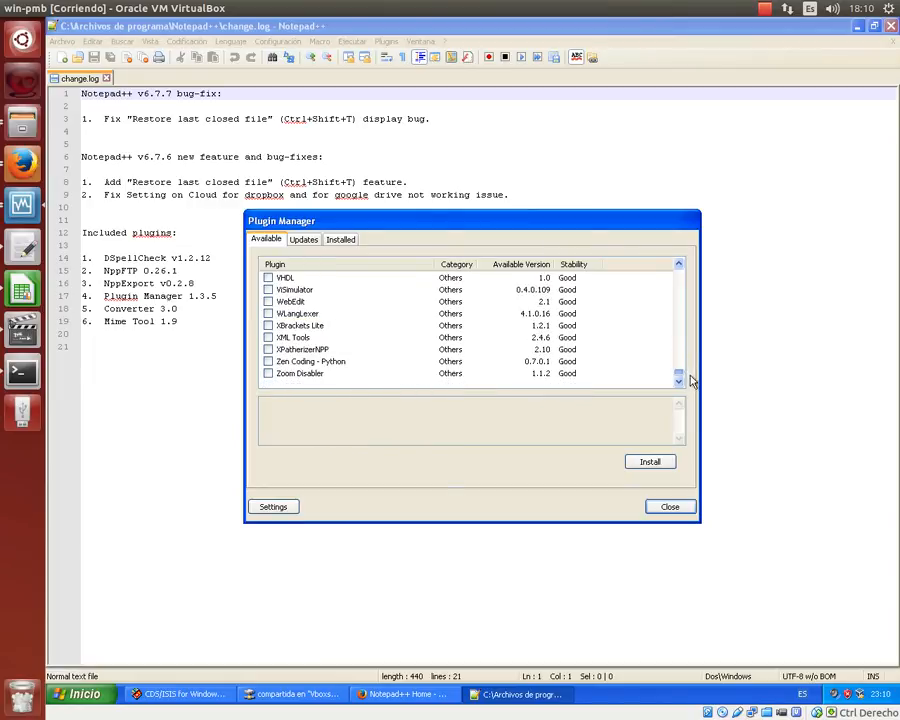
pyautogui.click(268, 338)
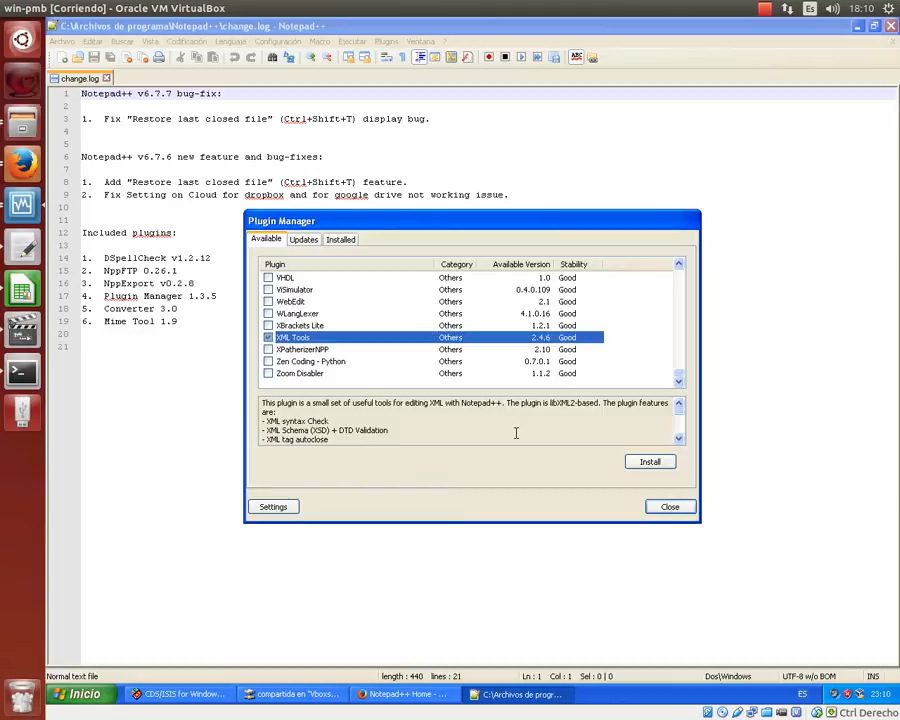
# - Attempt the XML Tools install twice, dismissing both Installation Error messages, then close the Plugin Manager
pyautogui.click(648, 463)
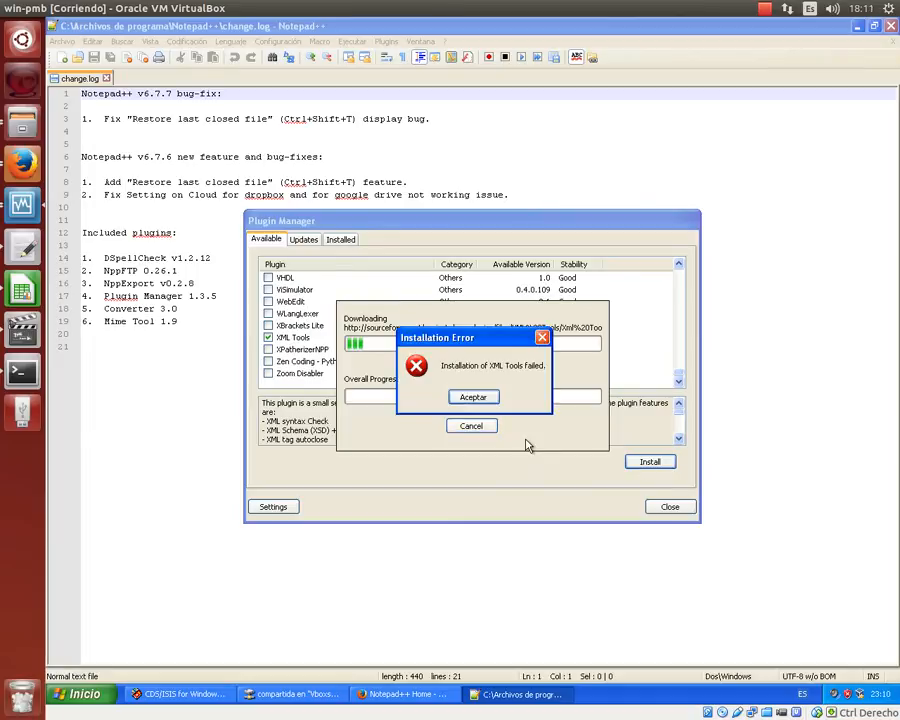
pyautogui.click(473, 399)
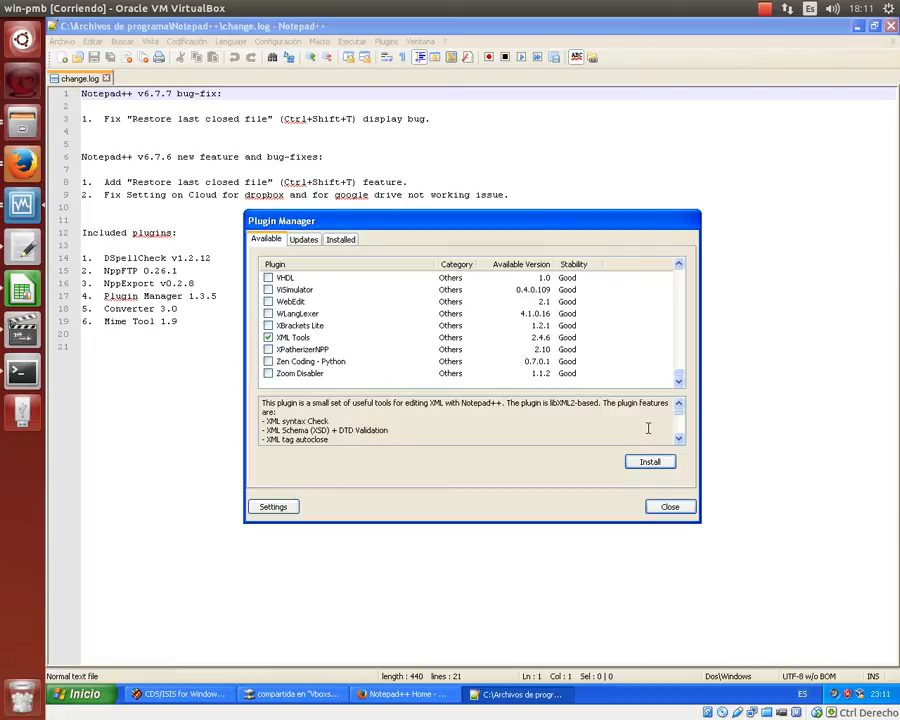
pyautogui.click(651, 462)
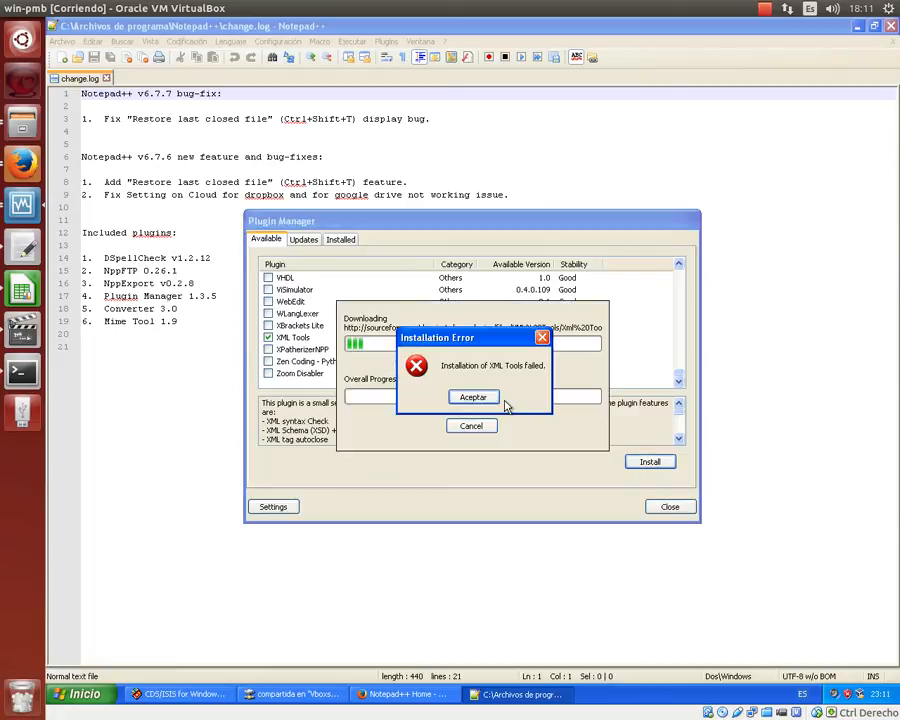
pyautogui.click(487, 397)
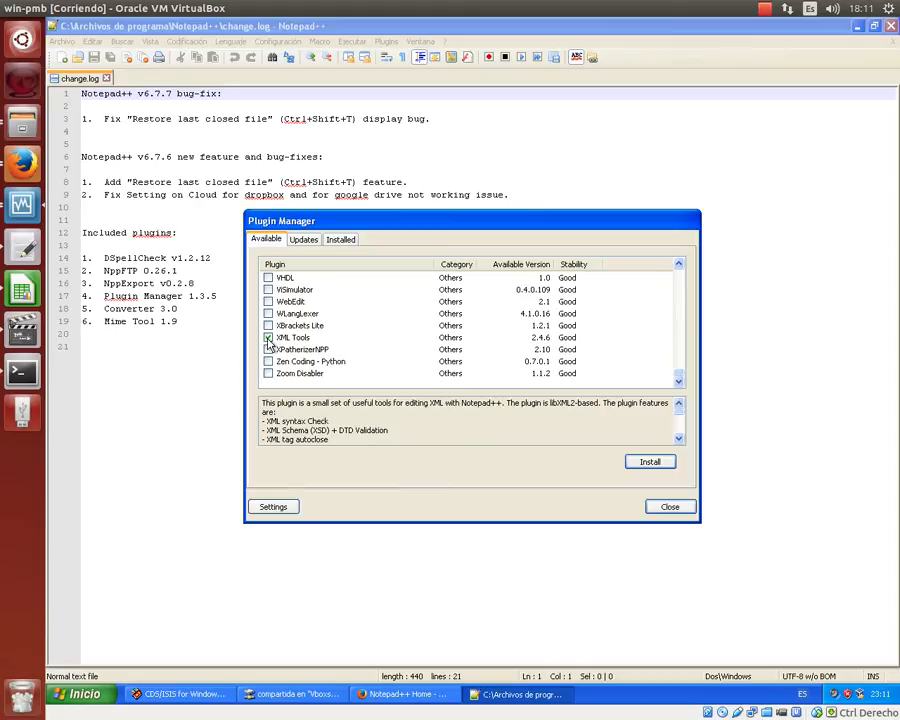
pyautogui.click(270, 340)
pyautogui.click(684, 507)
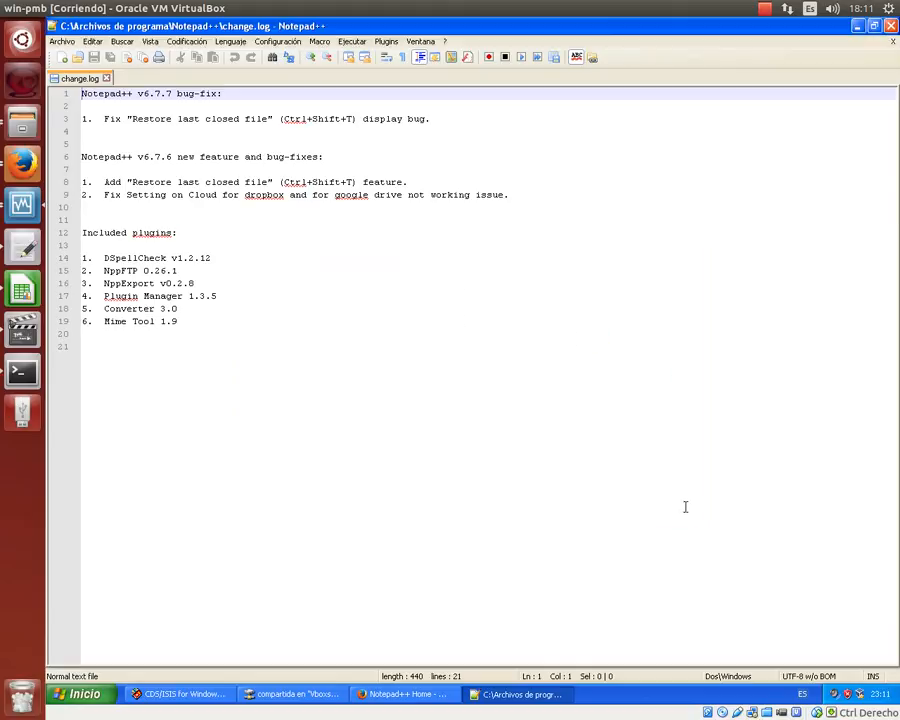
# - Close Notepad++ and search Google for 'isis marc' in a new Firefox tab
pyautogui.click(889, 25)
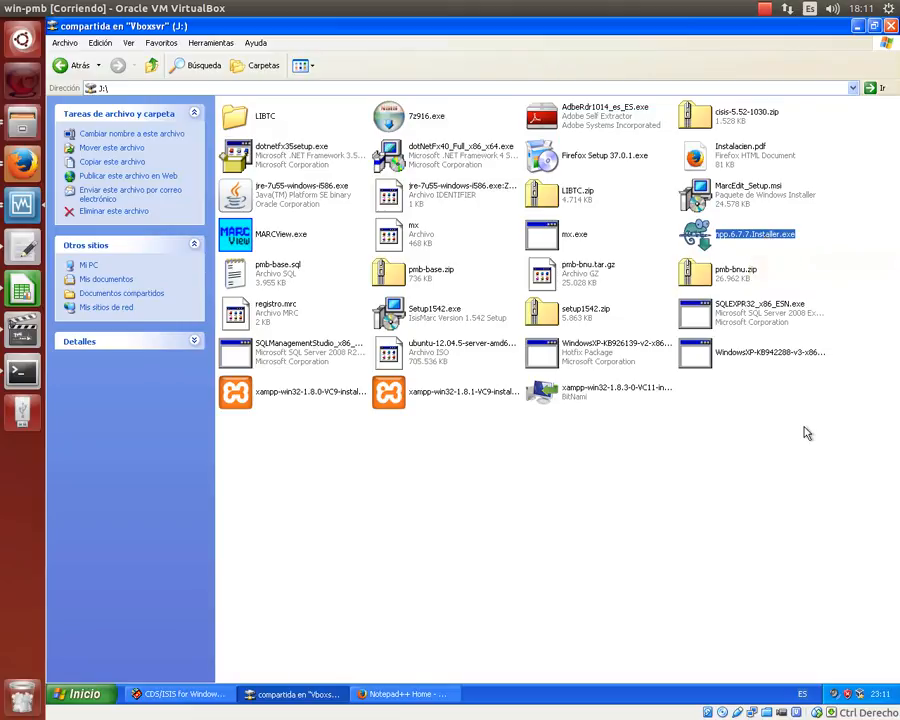
pyautogui.click(383, 700)
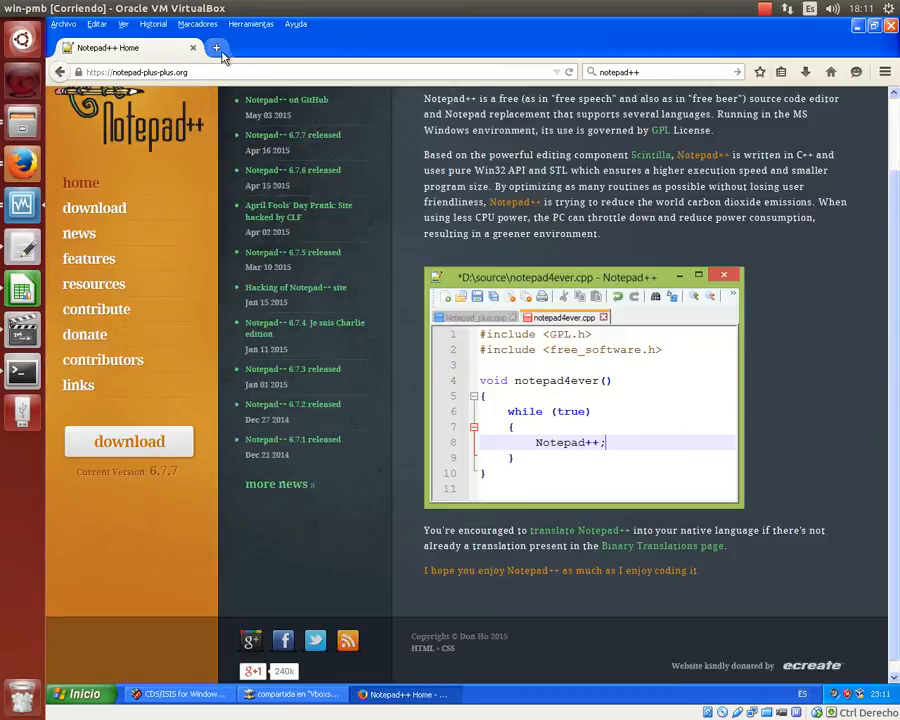
pyautogui.click(216, 45)
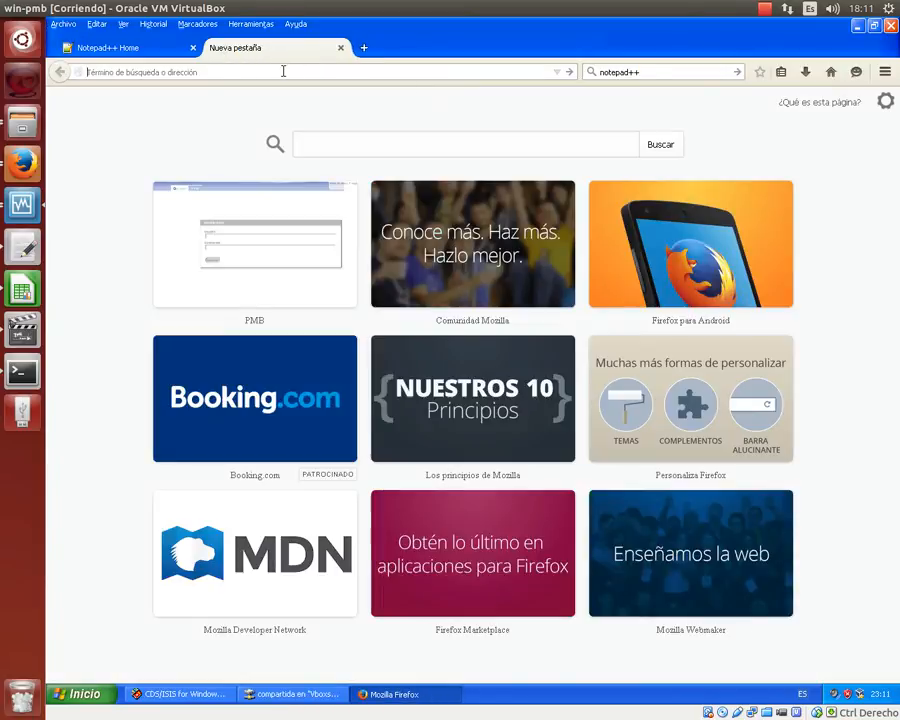
pyautogui.click(683, 70)
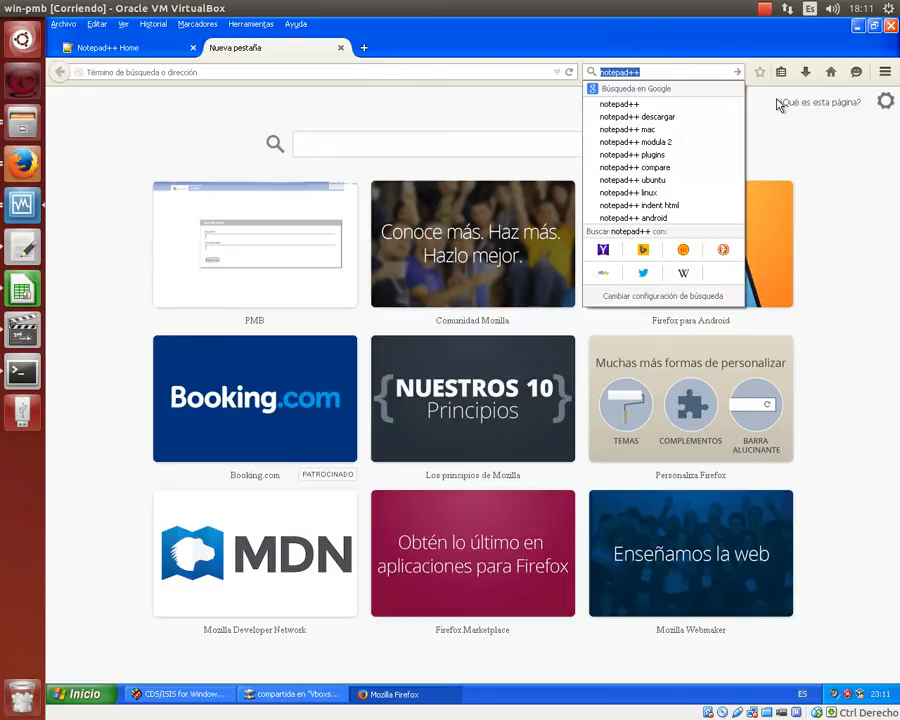
pyautogui.write('isis')
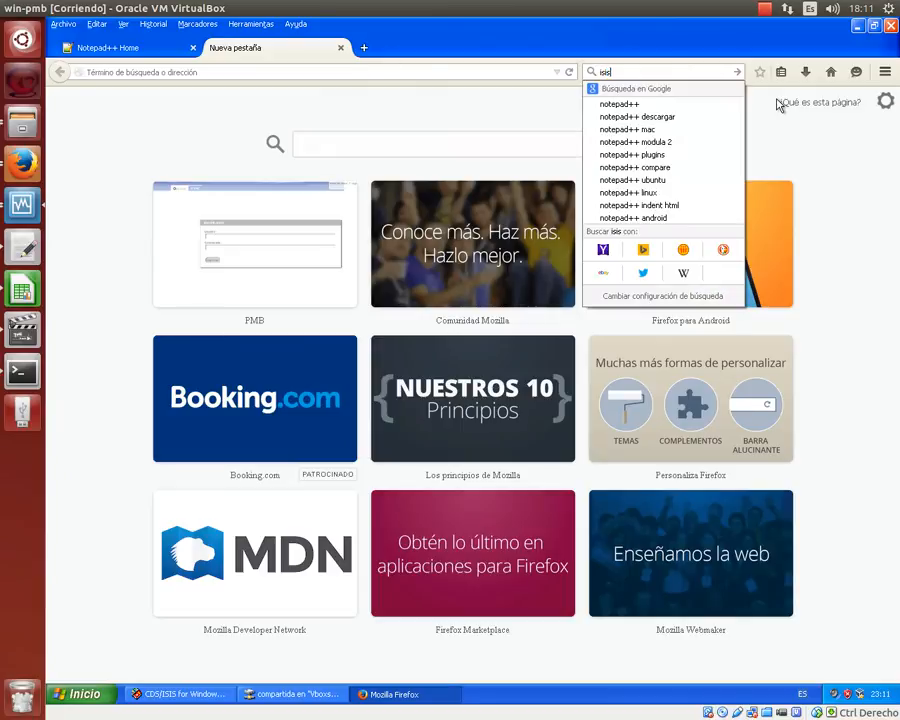
pyautogui.write(' marc')
pyautogui.press('Return')
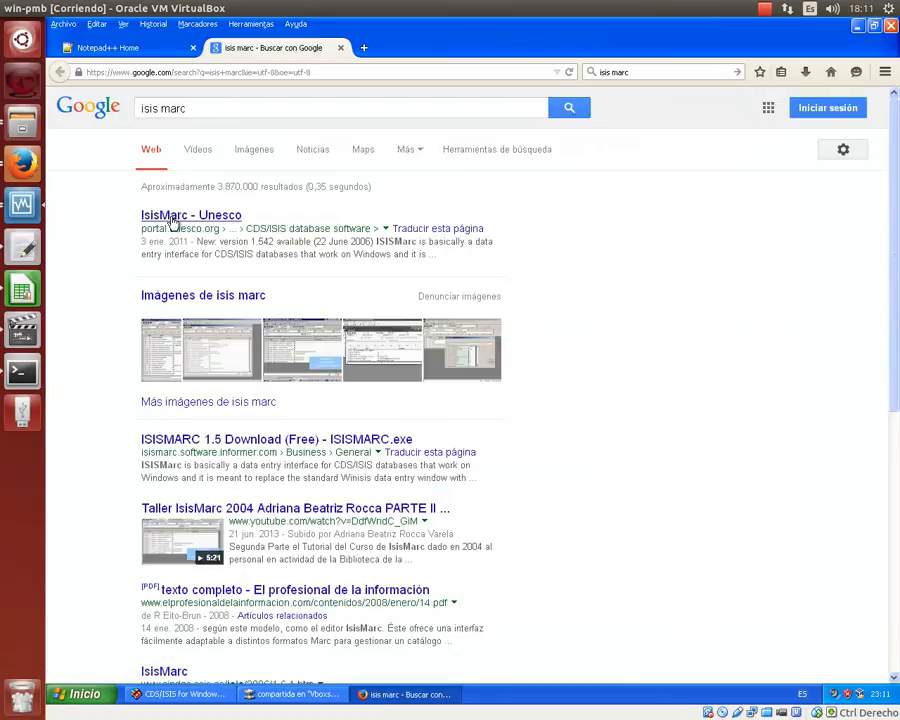
# - Open and scroll through the IsisMarc - Unesco page, then rerun the 'isis marc' search
pyautogui.click(172, 219)
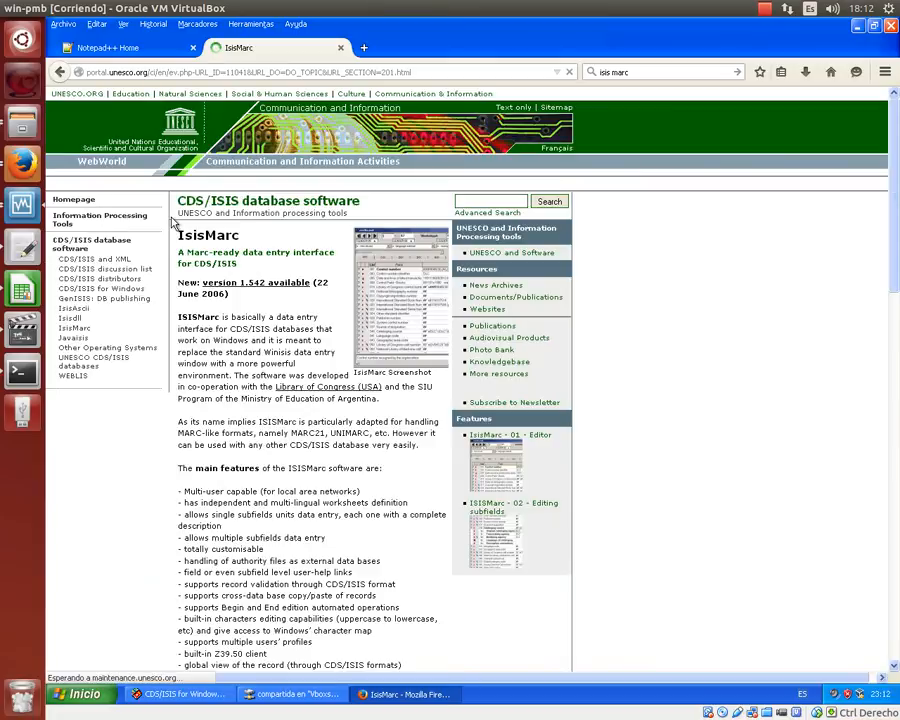
pyautogui.scroll(-1, 171, 218)
pyautogui.scroll(-9, 173, 224)
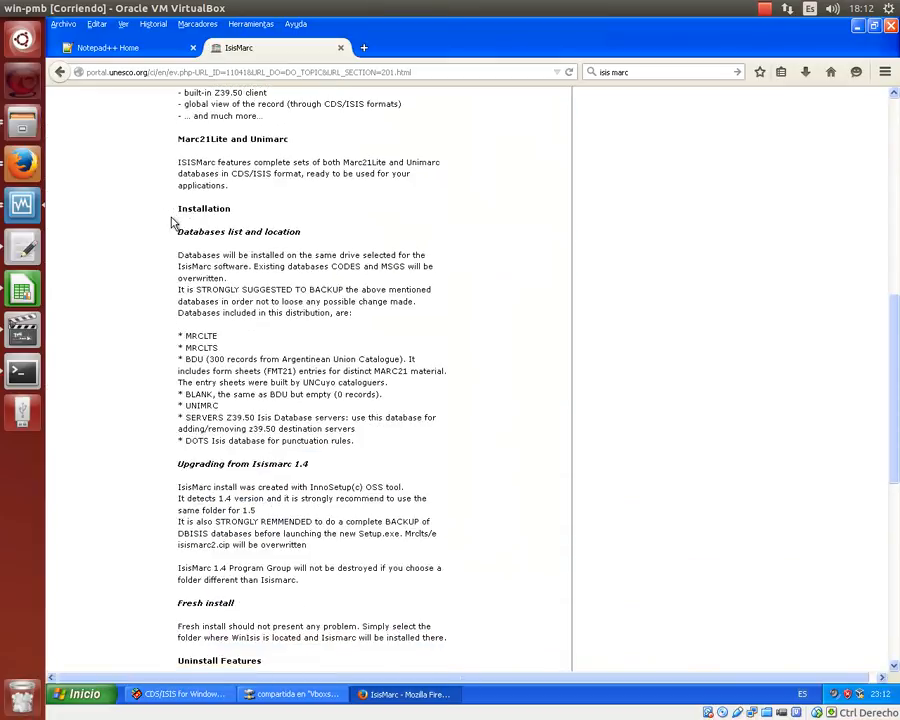
pyautogui.scroll(-7, 173, 224)
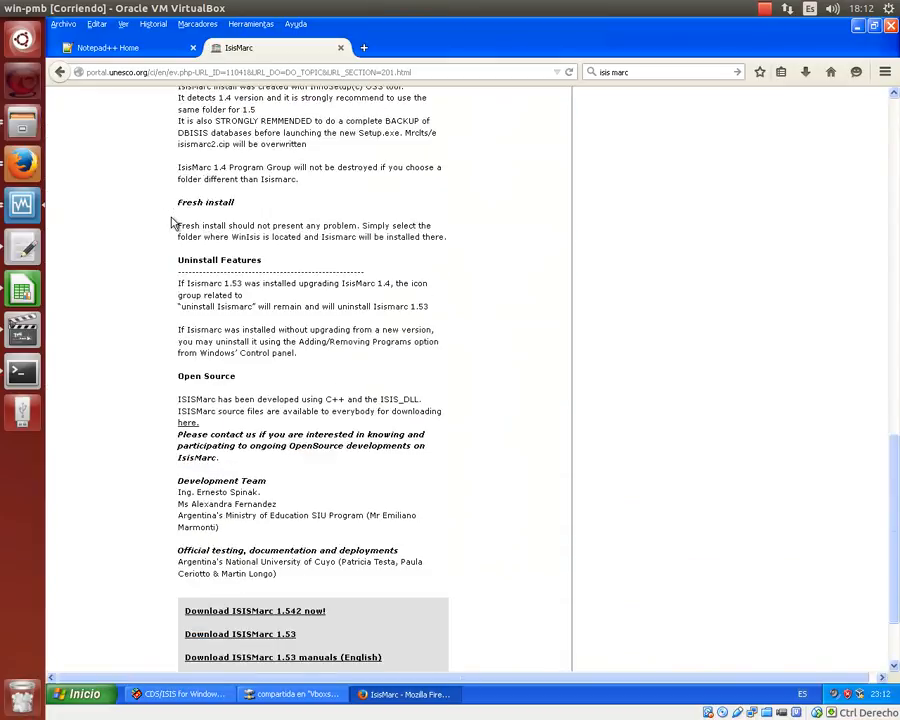
pyautogui.scroll(-2, 172, 222)
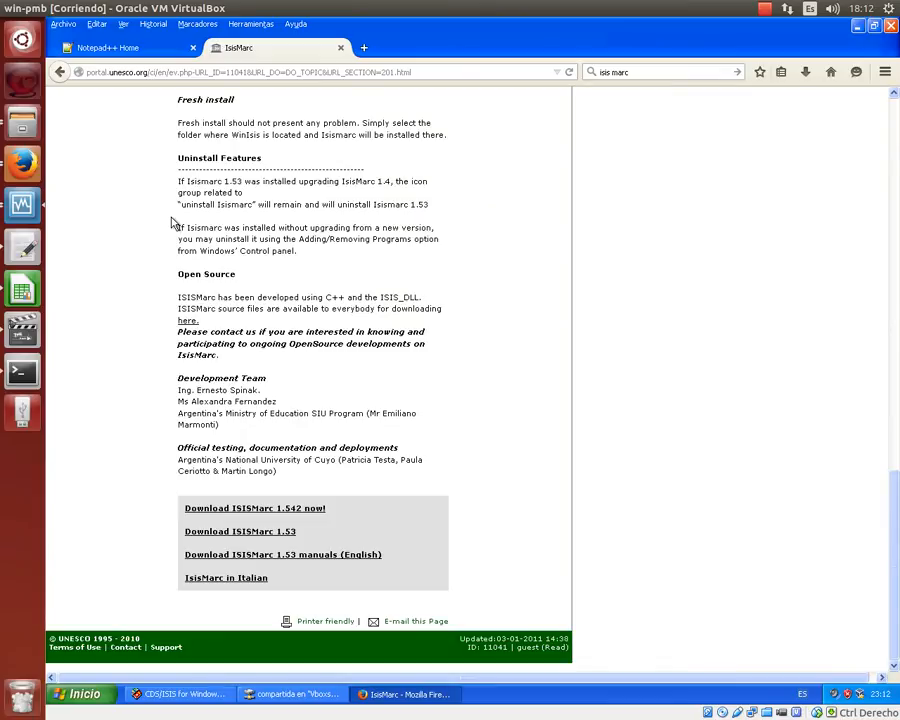
pyautogui.scroll(20, 173, 224)
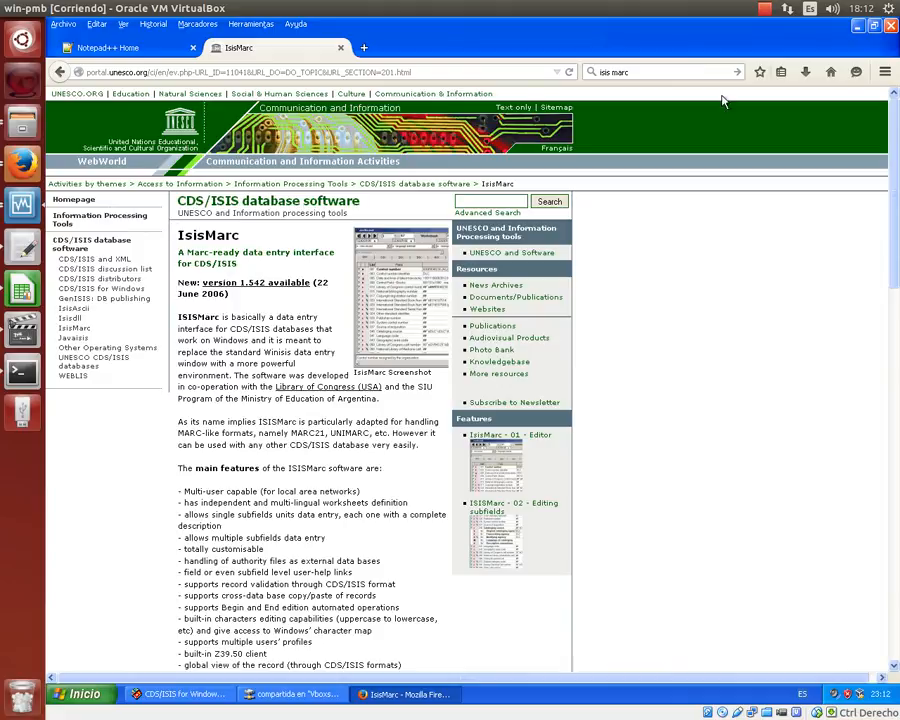
pyautogui.click(673, 69)
pyautogui.click(673, 69)
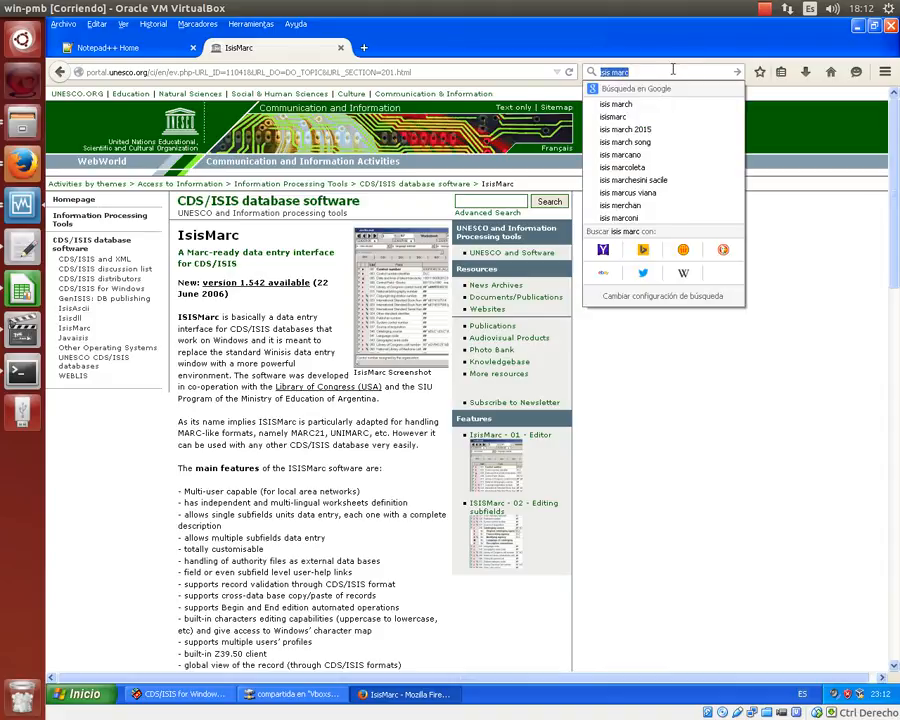
pyautogui.press('Return')
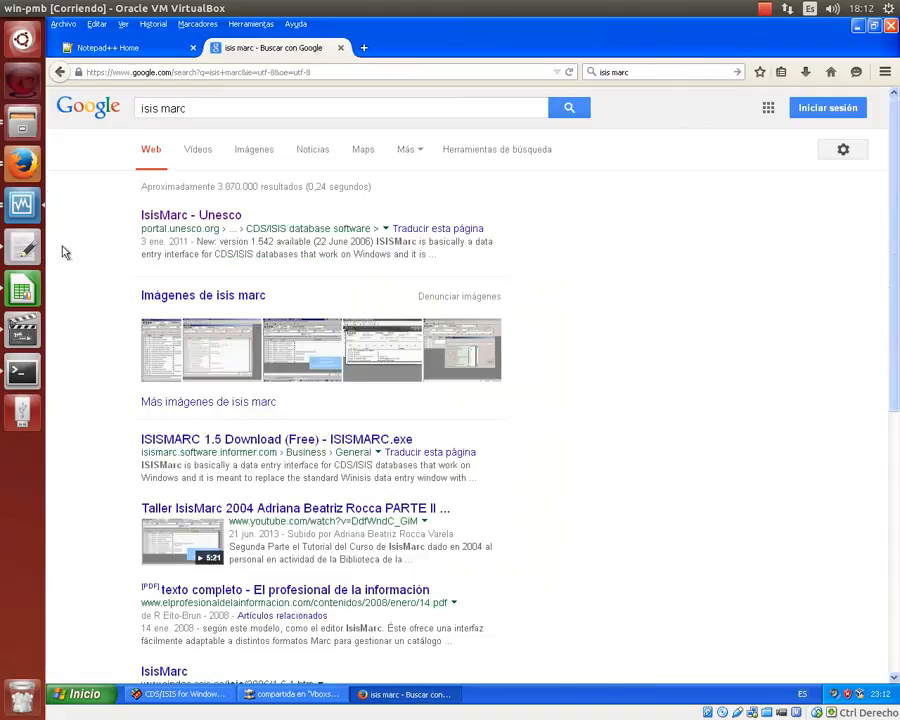
# - Download the ISISMarc 1.542 setup1542.zip package and return to the shared J: drive folder
pyautogui.click(178, 213)
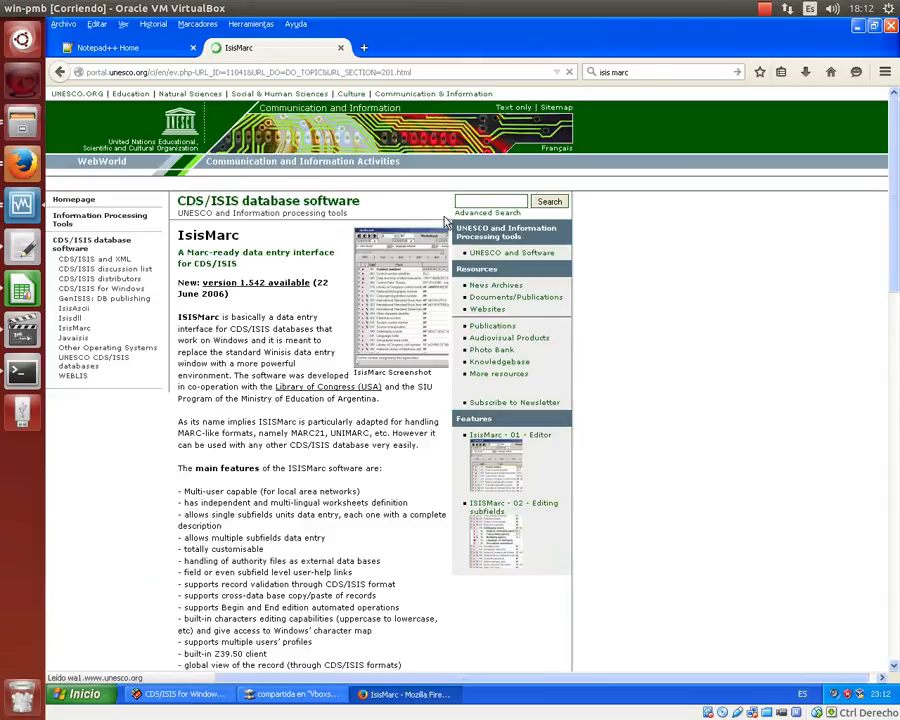
pyautogui.scroll(-15, 446, 221)
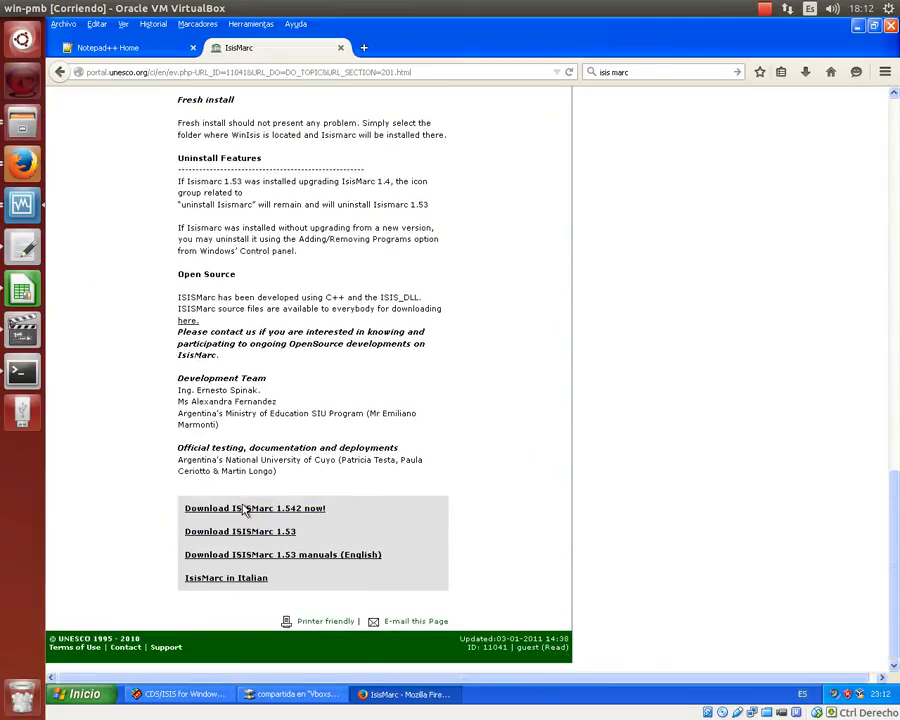
pyautogui.click(238, 511)
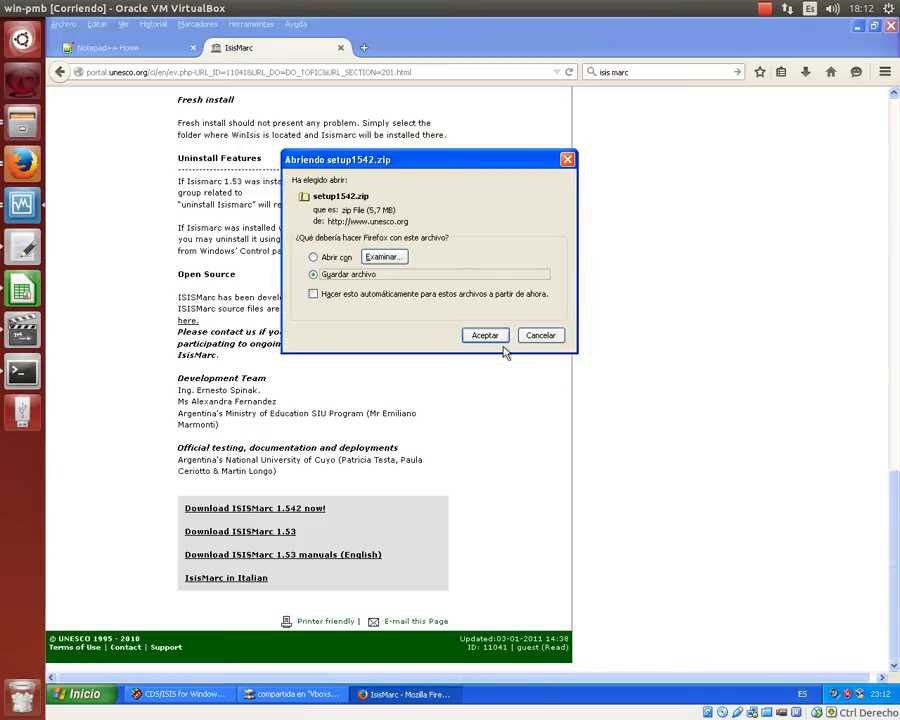
pyautogui.click(502, 341)
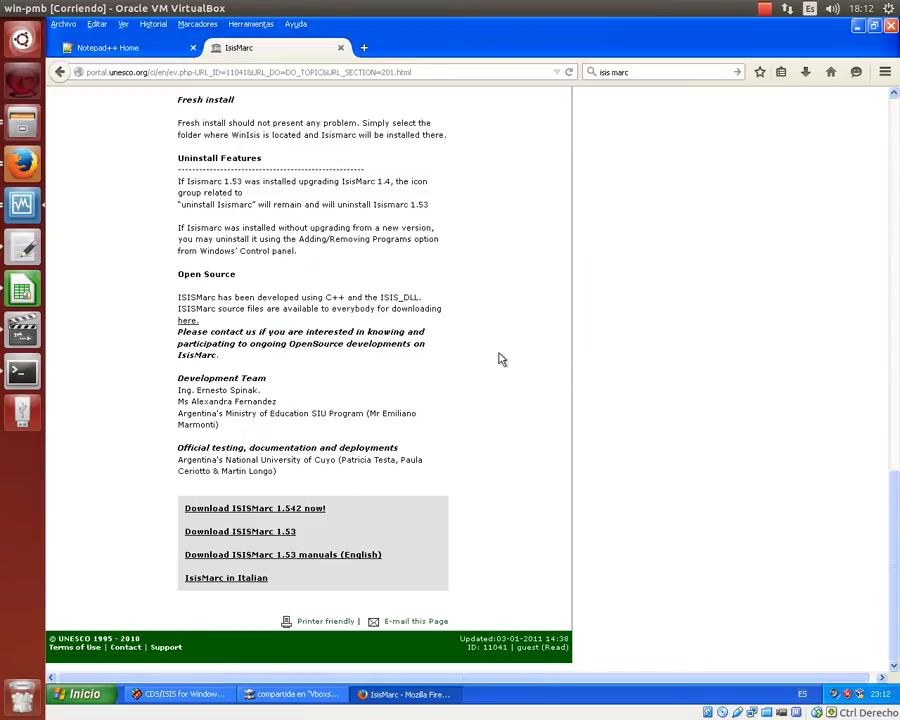
pyautogui.click(295, 694)
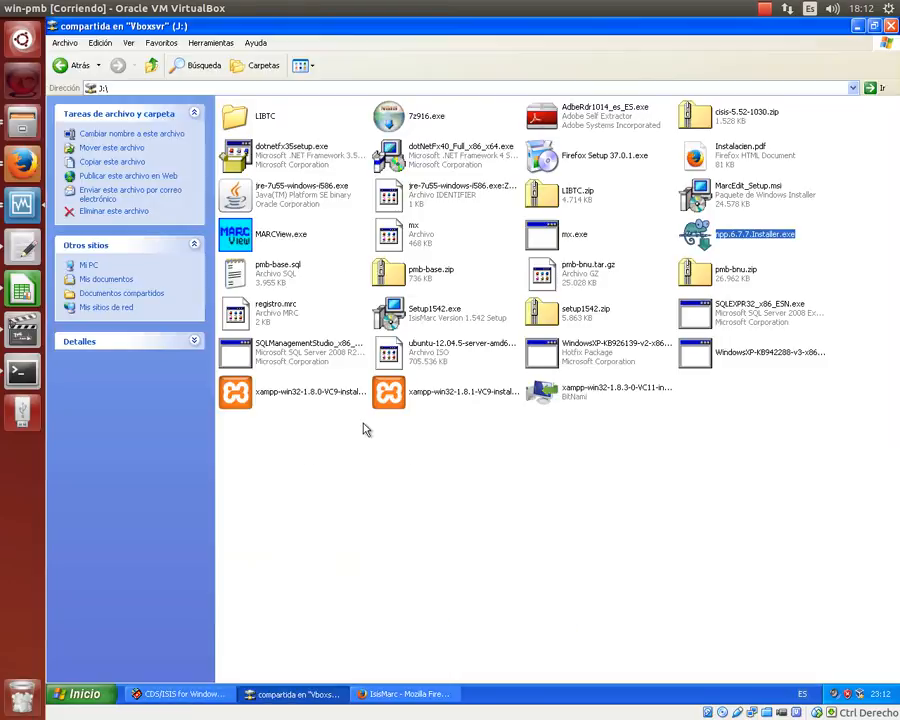
# - Open setup1542.zip, copy Setup1542.exe onto the desktop, and close the zip window
pyautogui.click(562, 316)
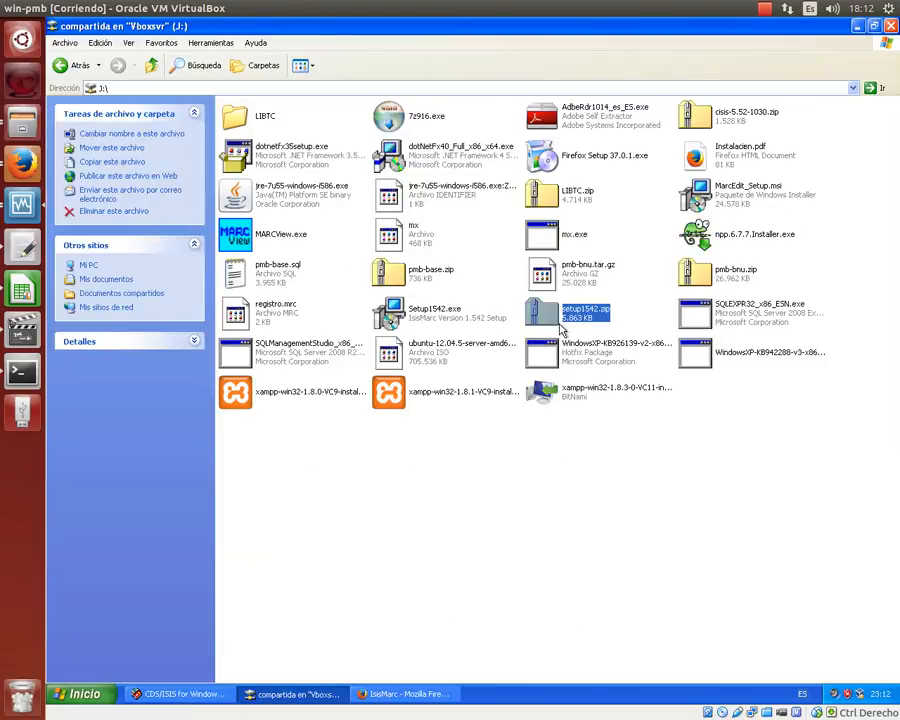
pyautogui.doubleClick(562, 316)
pyautogui.click(304, 115)
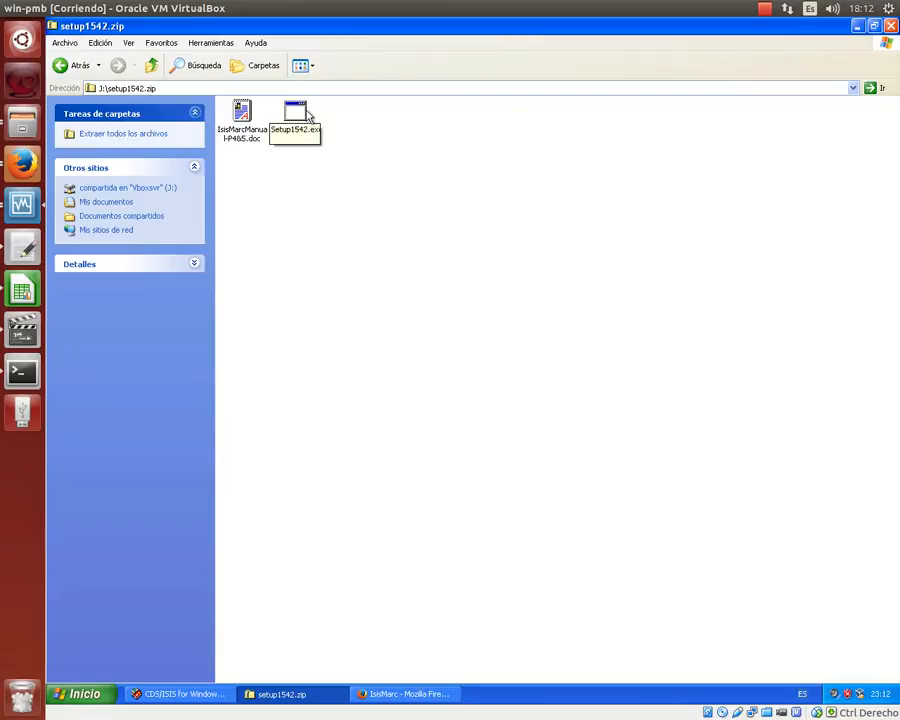
pyautogui.click(874, 26)
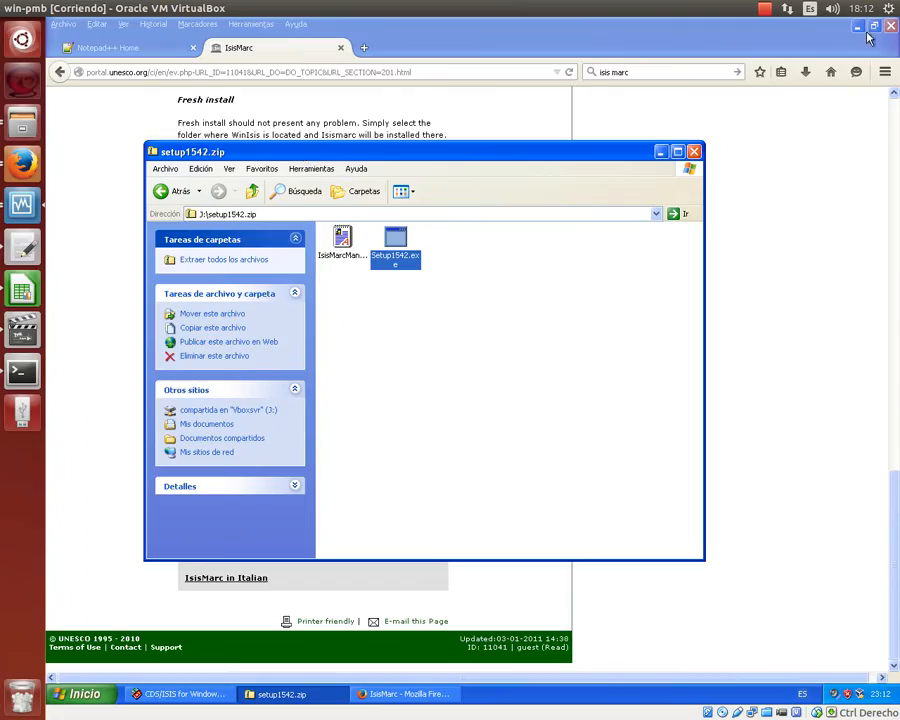
pyautogui.click(857, 26)
pyautogui.moveTo(388, 248); pyautogui.dragTo(302, 222)
pyautogui.click(694, 151)
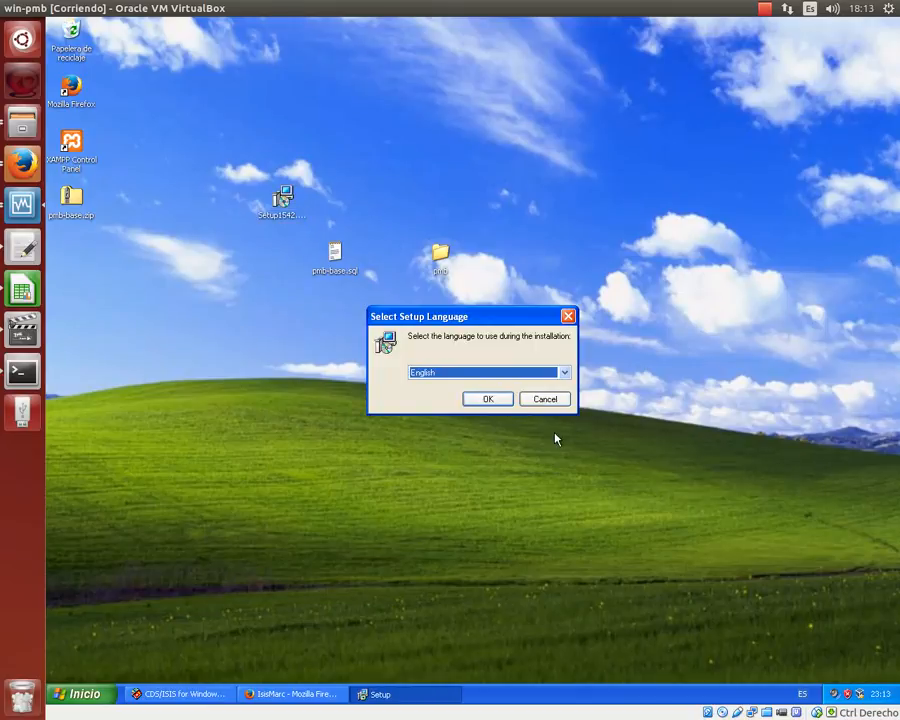
# - Run IsisMarc Setup in Español, acknowledge the readme warning, and reach the C:\Winisis folder step
pyautogui.click(564, 372)
pyautogui.click(420, 396)
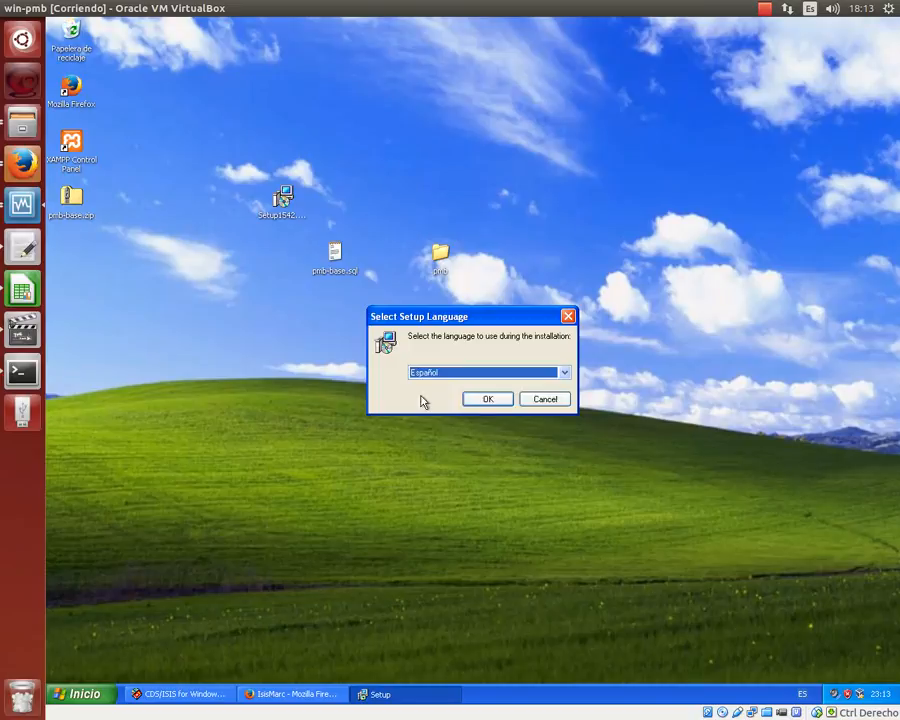
pyautogui.click(490, 402)
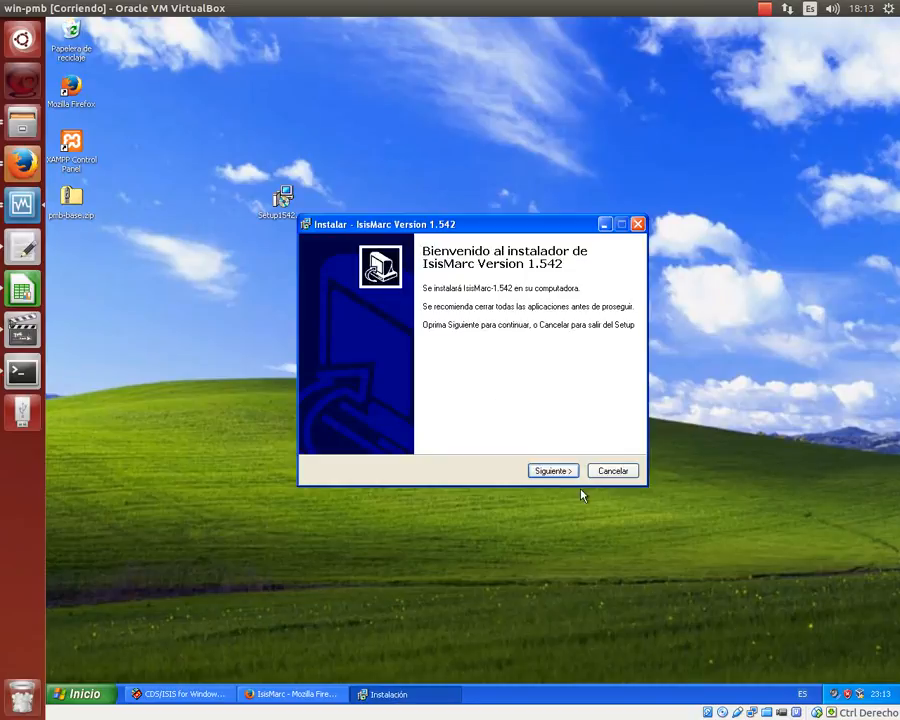
pyautogui.click(551, 470)
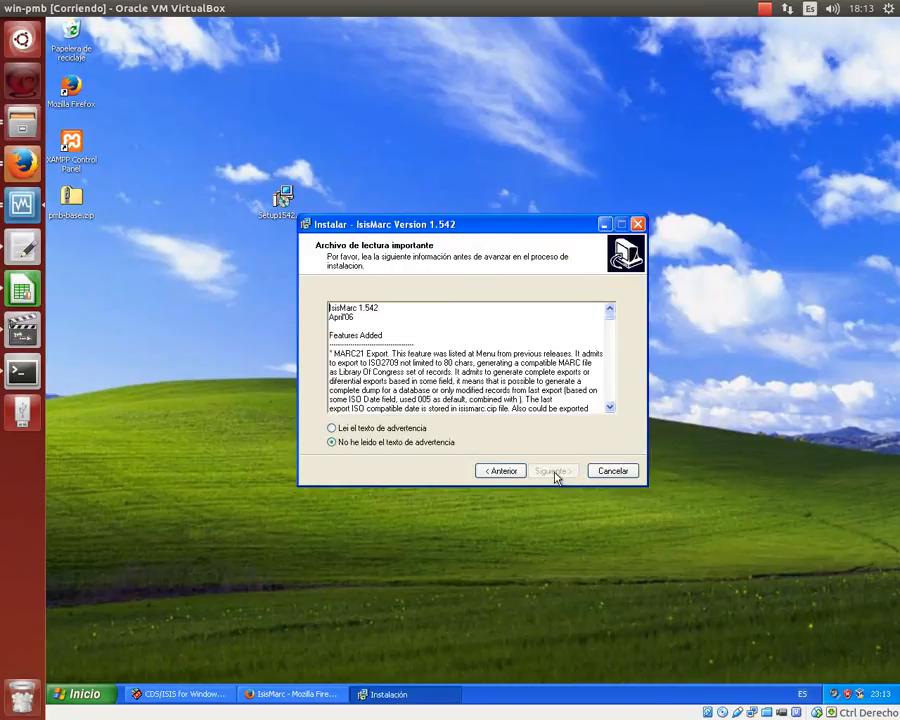
pyautogui.click(332, 428)
pyautogui.click(551, 470)
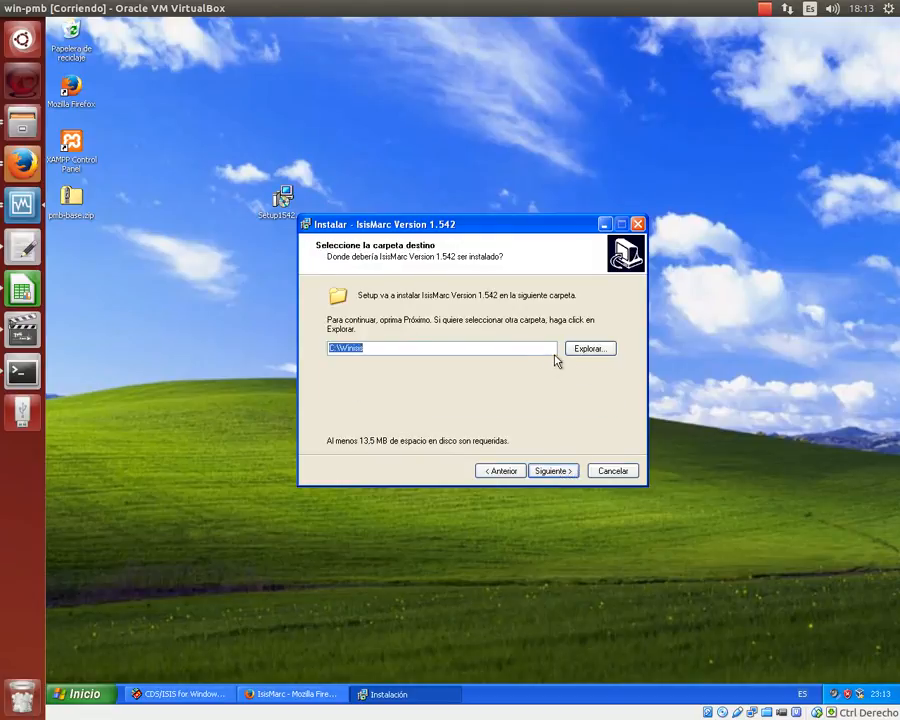
pyautogui.click(82, 693)
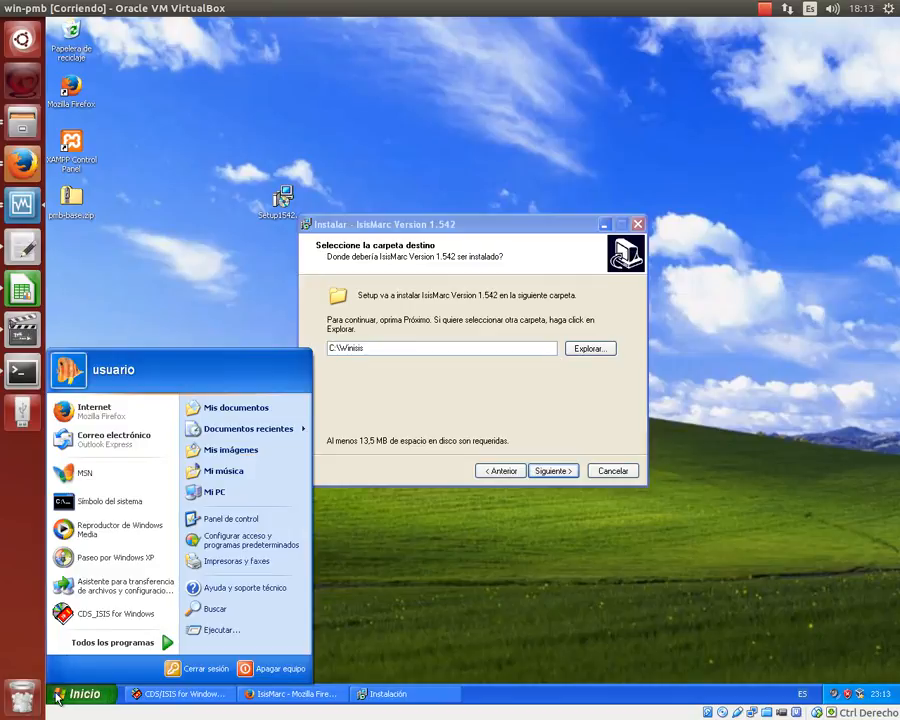
# - Make a new IsisMarc folder in C:\ next to WINISIS and xampp, then go back to IsisMarc Setup
pyautogui.click(229, 500)
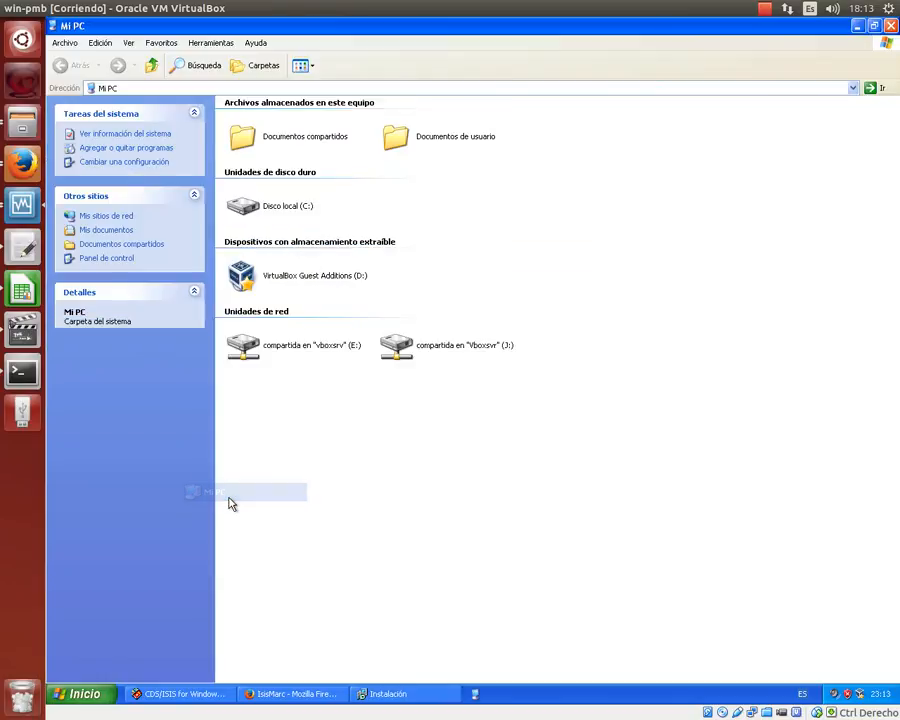
pyautogui.doubleClick(265, 214)
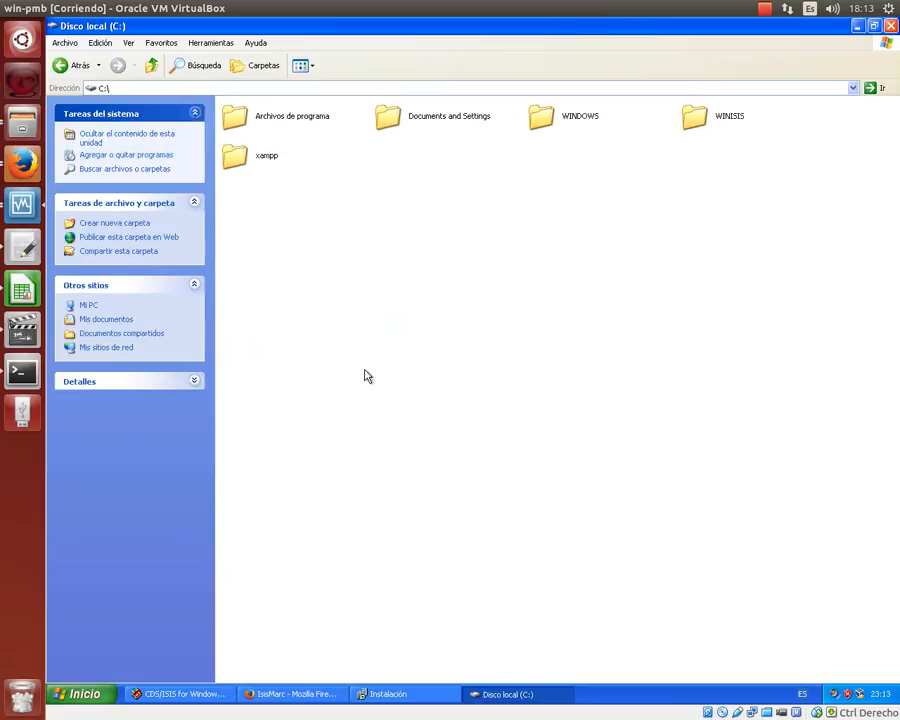
pyautogui.rightClick(366, 376)
pyautogui.moveTo(444, 462)
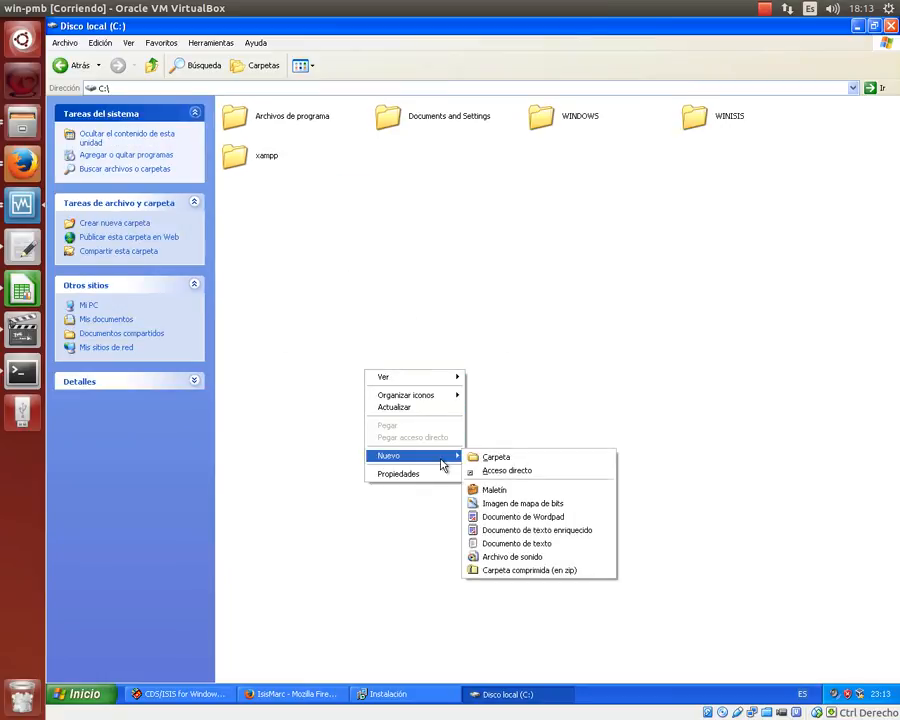
pyautogui.click(494, 457)
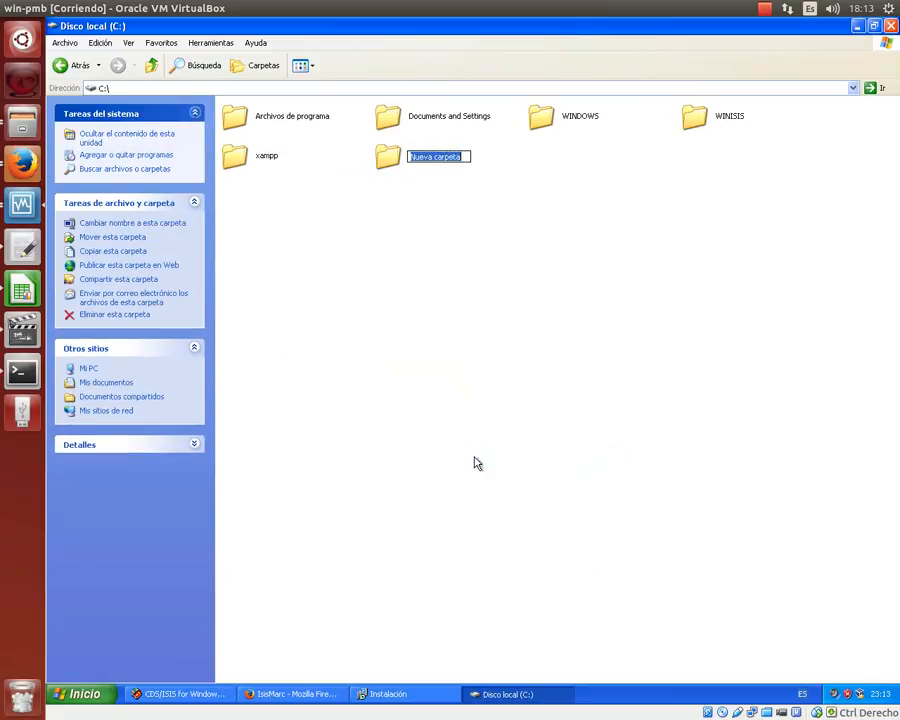
pyautogui.write('IsisMarc')
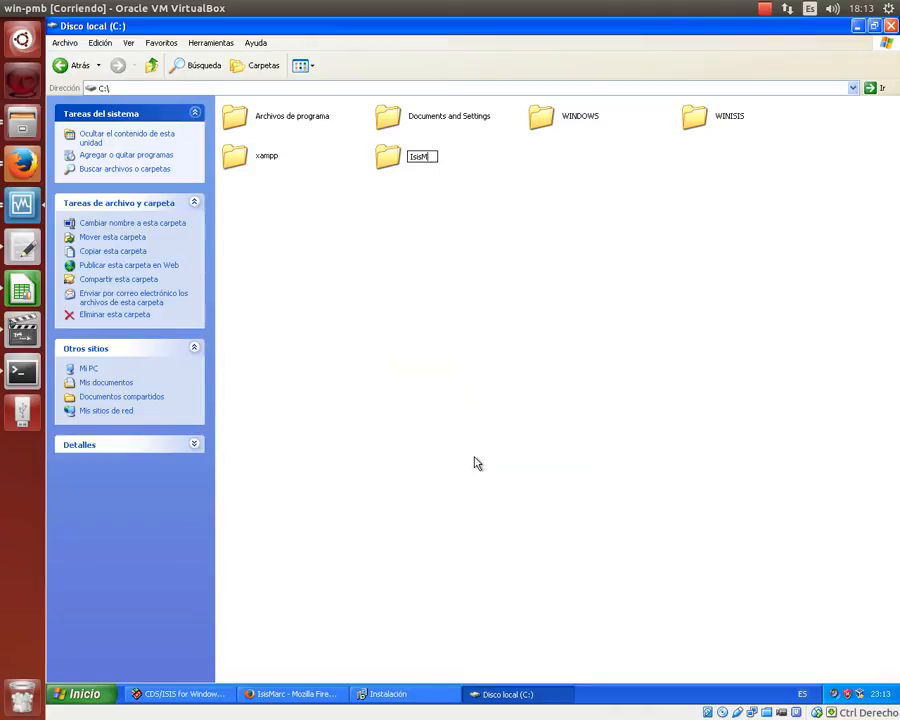
pyautogui.press('Return')
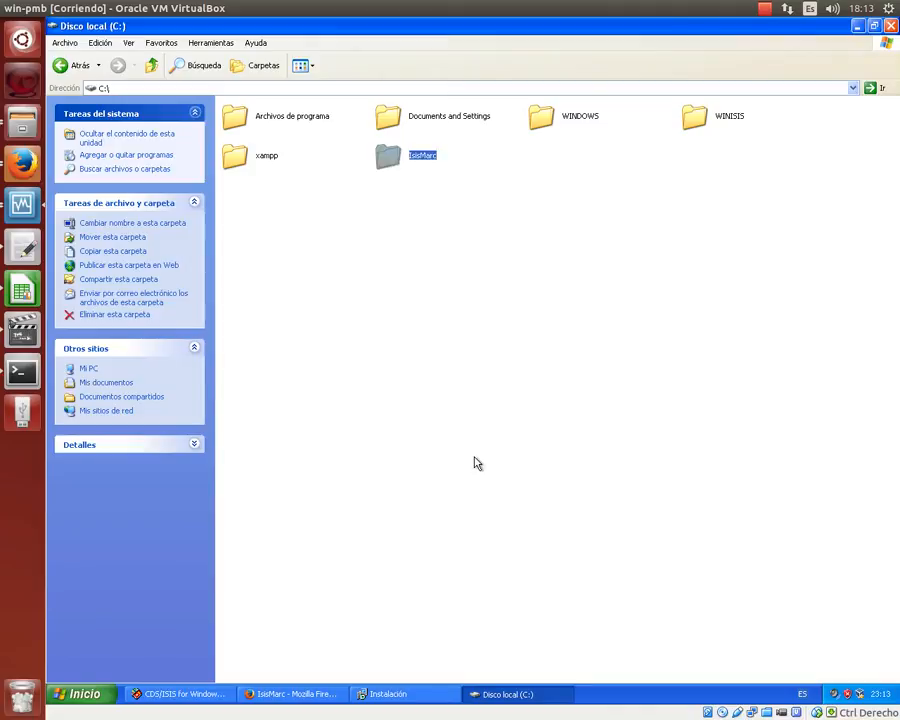
pyautogui.click(412, 693)
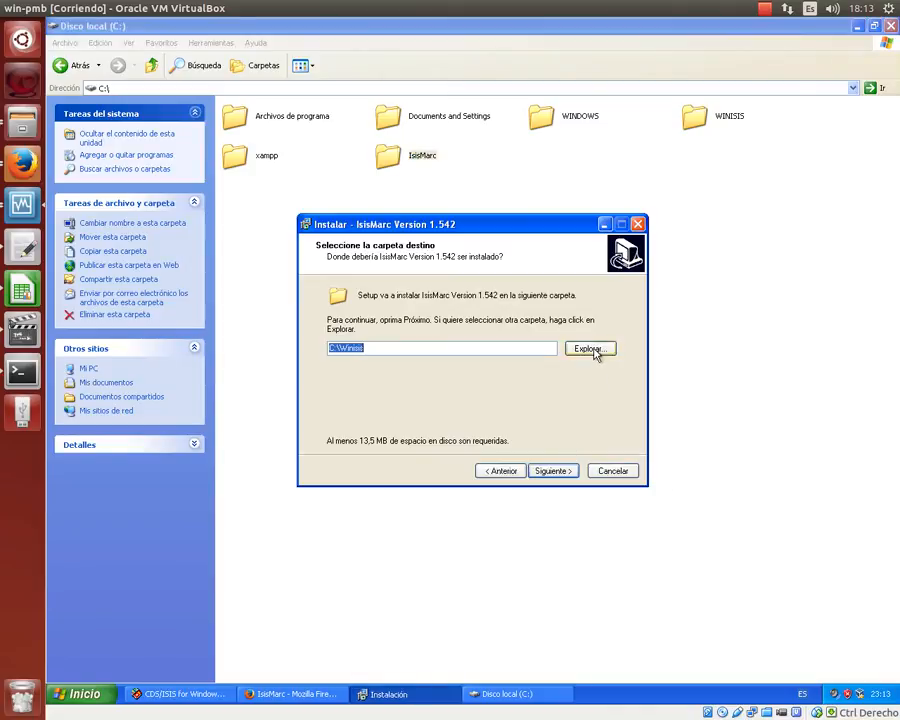
# - Set the installation destination to the C:\IsisMarc folder
pyautogui.click(591, 349)
pyautogui.click(371, 293)
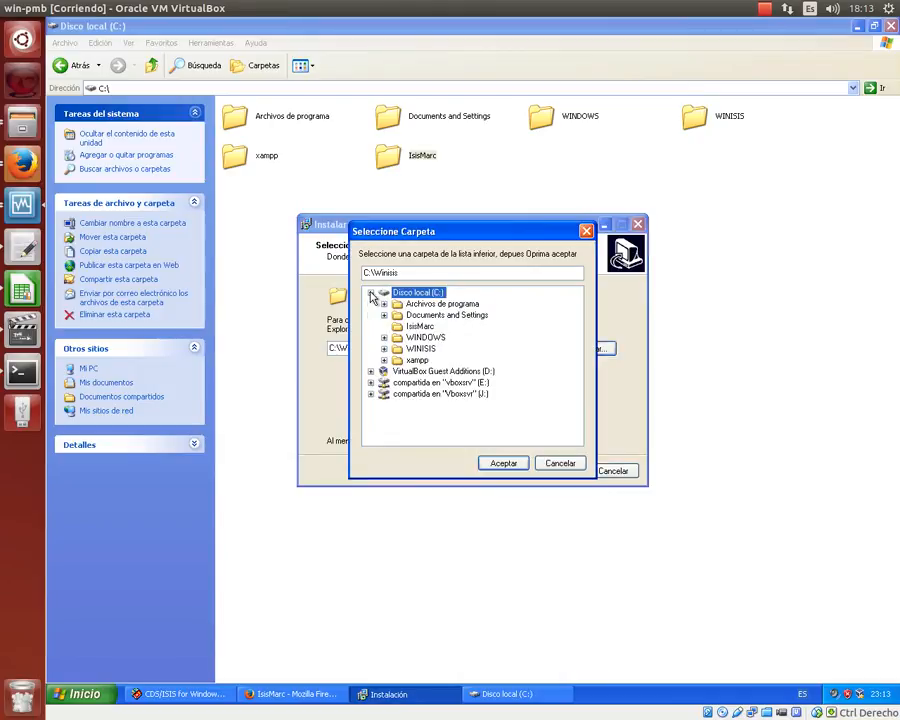
pyautogui.click(420, 326)
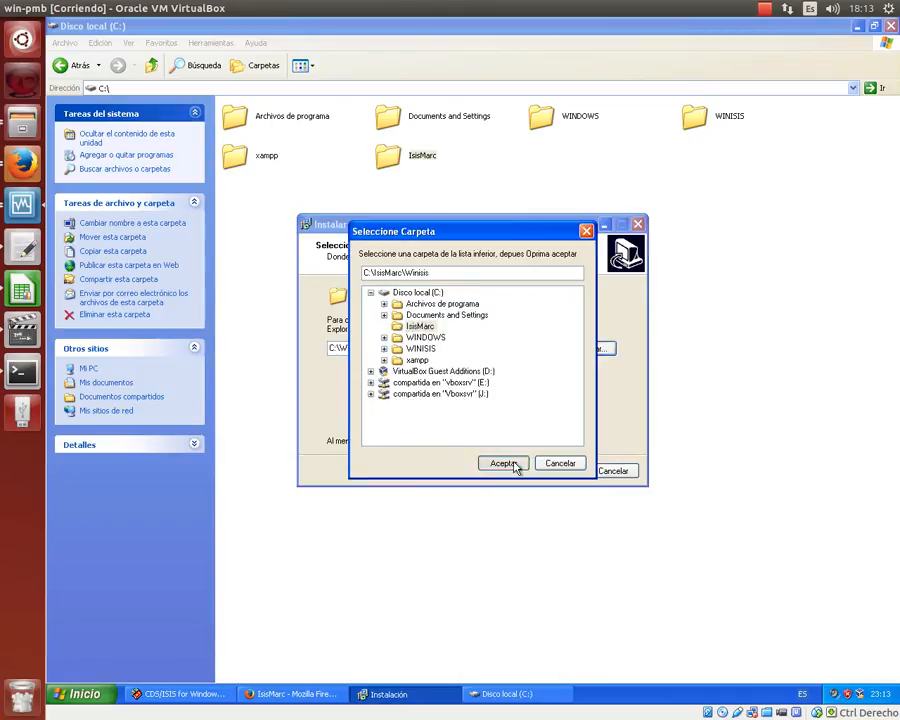
pyautogui.click(515, 466)
# - Accept the default setup options, install IsisMarc 1.542, and launch it on finish
pyautogui.click(548, 471)
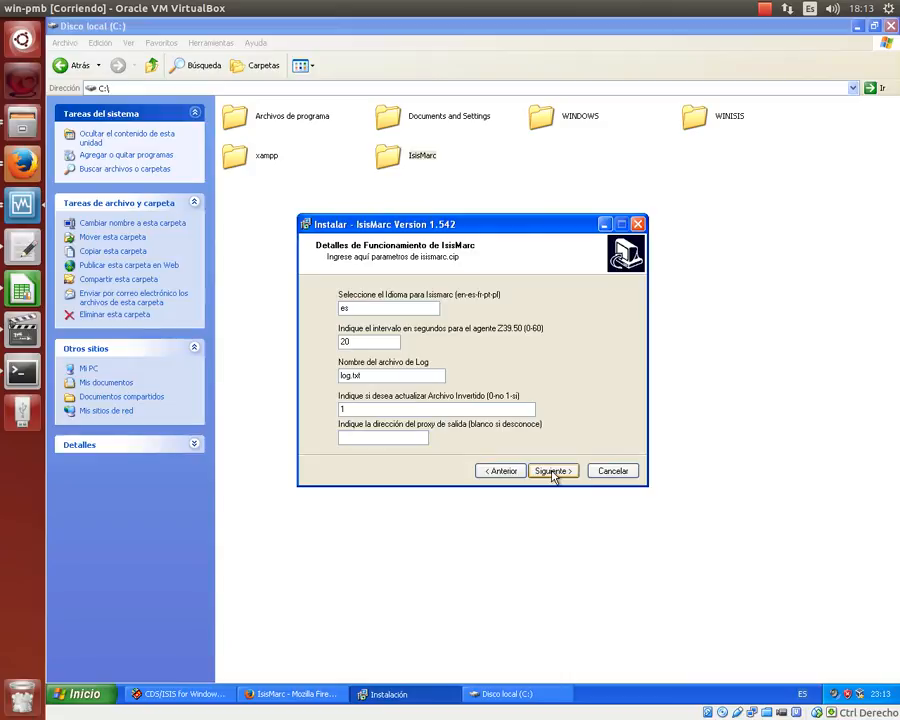
pyautogui.click(553, 472)
pyautogui.click(553, 472)
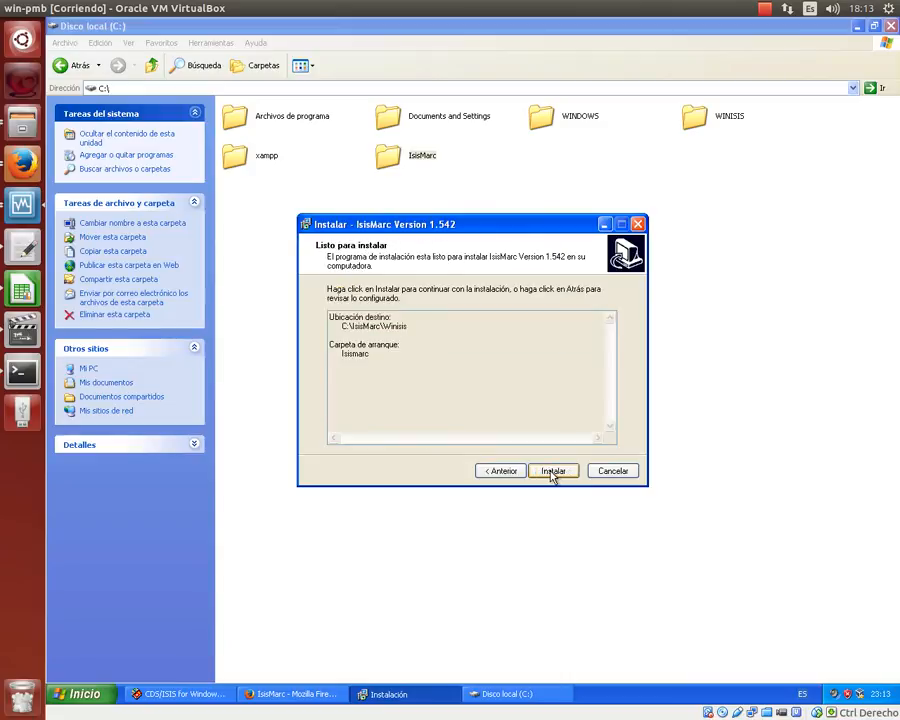
pyautogui.click(553, 472)
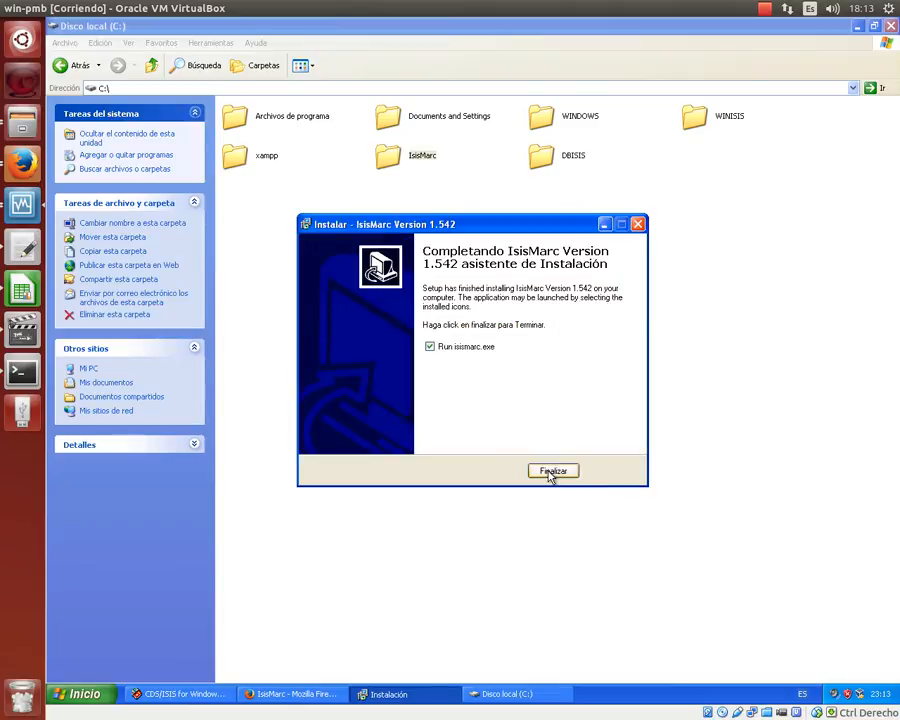
pyautogui.click(552, 471)
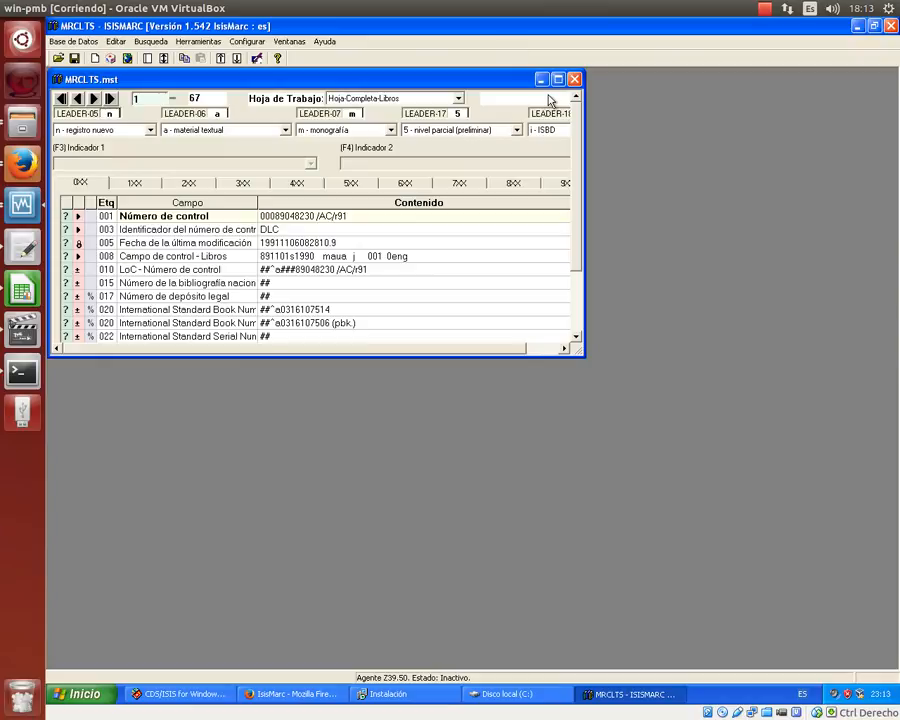
# - Close MRCLTS.mst, open unimrc.par, and maximize the unimrc.mst record window
pyautogui.click(574, 79)
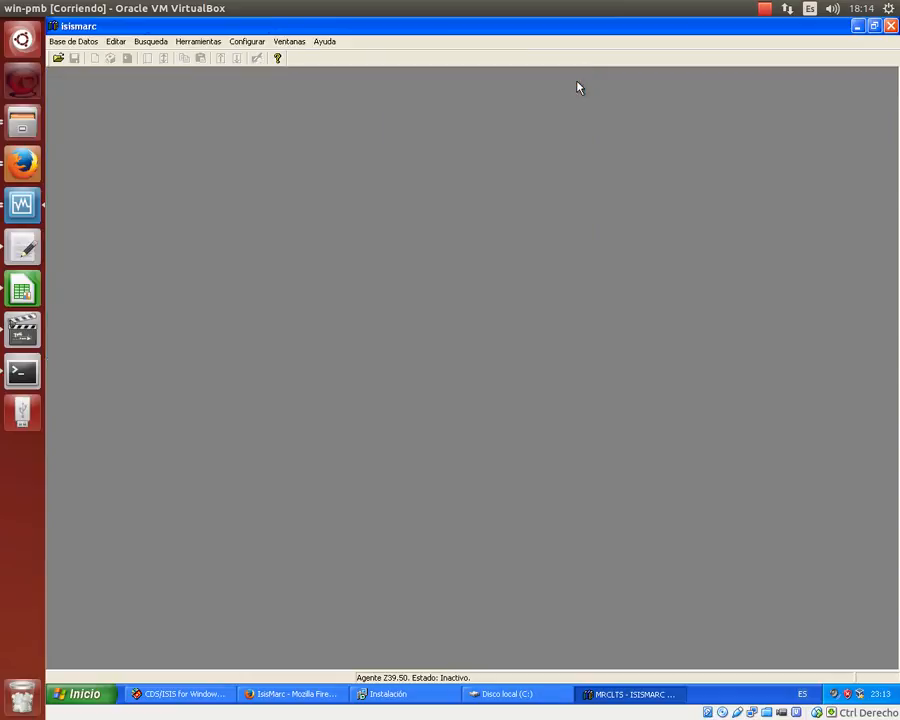
pyautogui.click(58, 58)
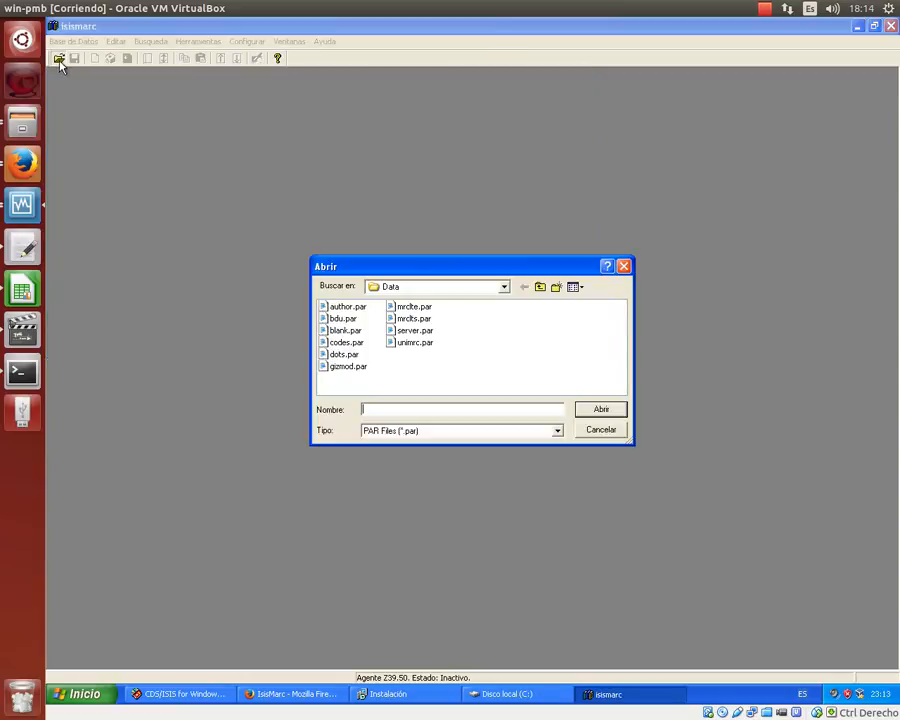
pyautogui.doubleClick(414, 343)
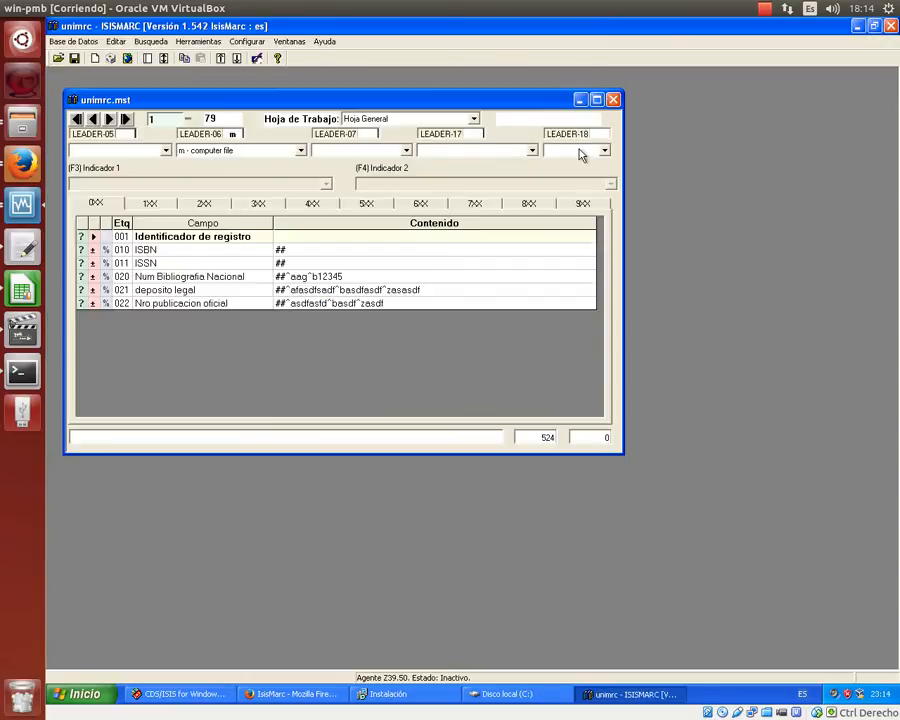
pyautogui.click(596, 99)
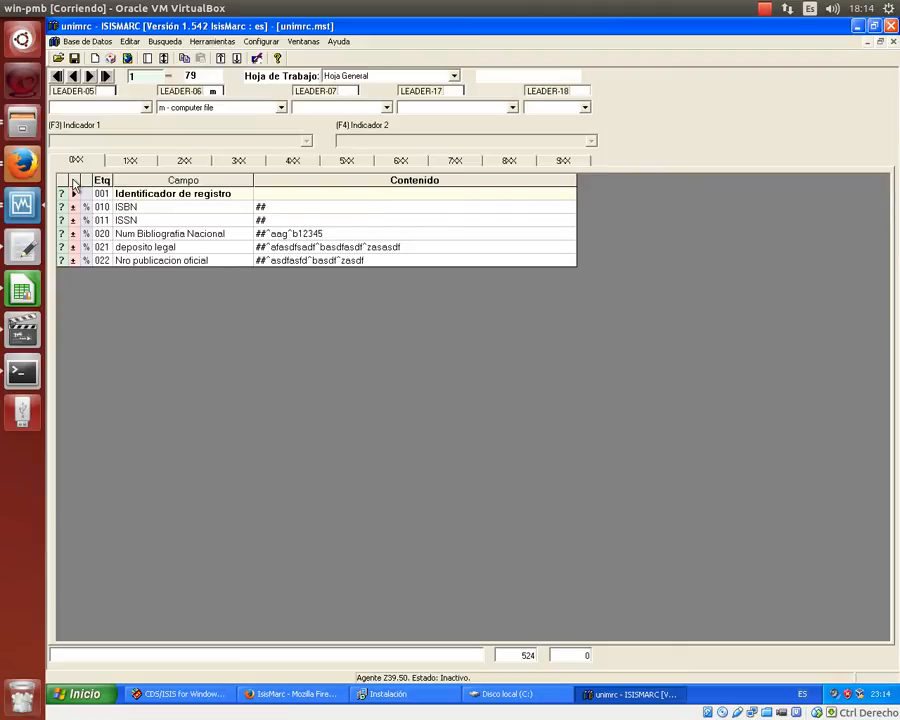
# - In a new browser tab, run a Google search for 'educantel'
pyautogui.click(272, 693)
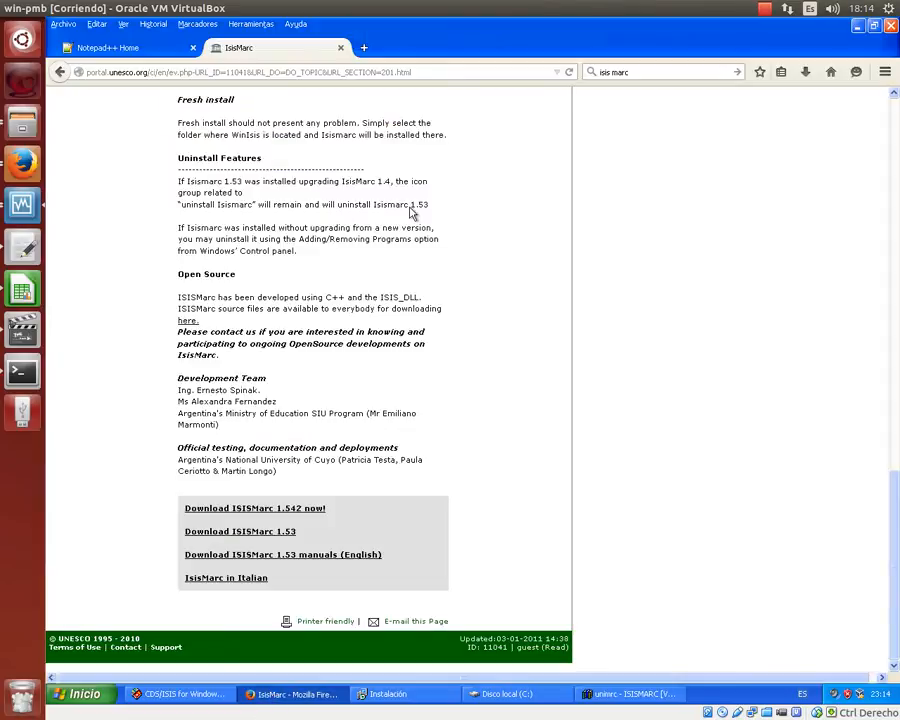
pyautogui.click(364, 49)
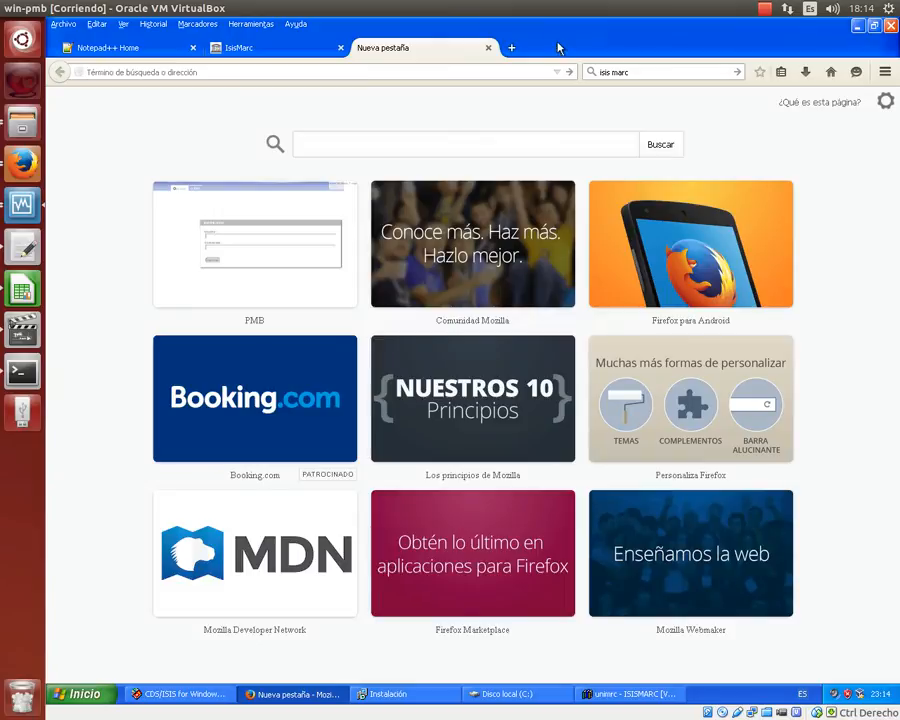
pyautogui.click(597, 72)
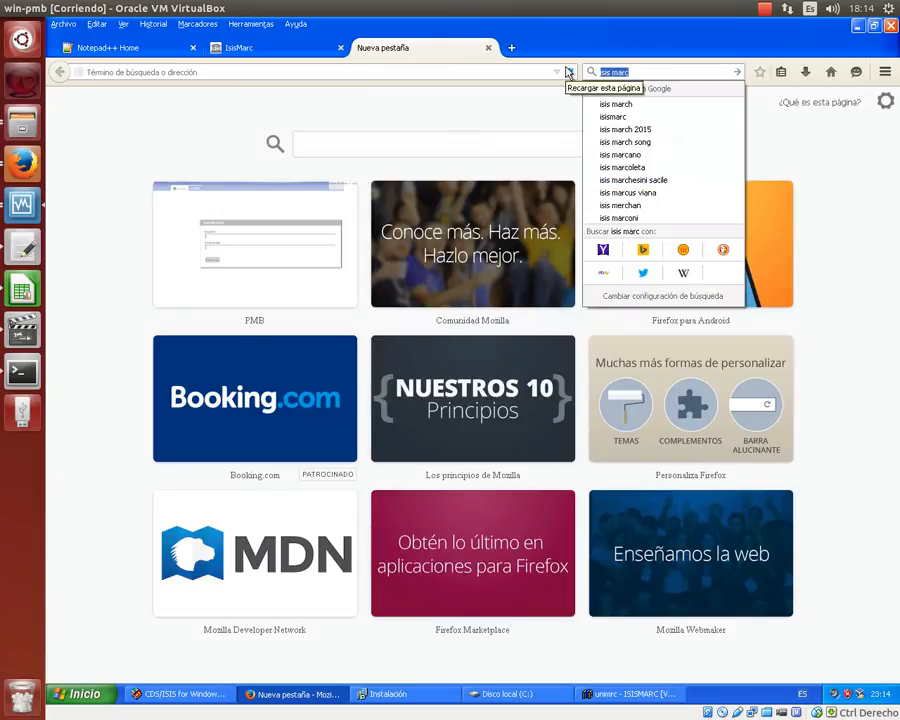
pyautogui.write('educantel')
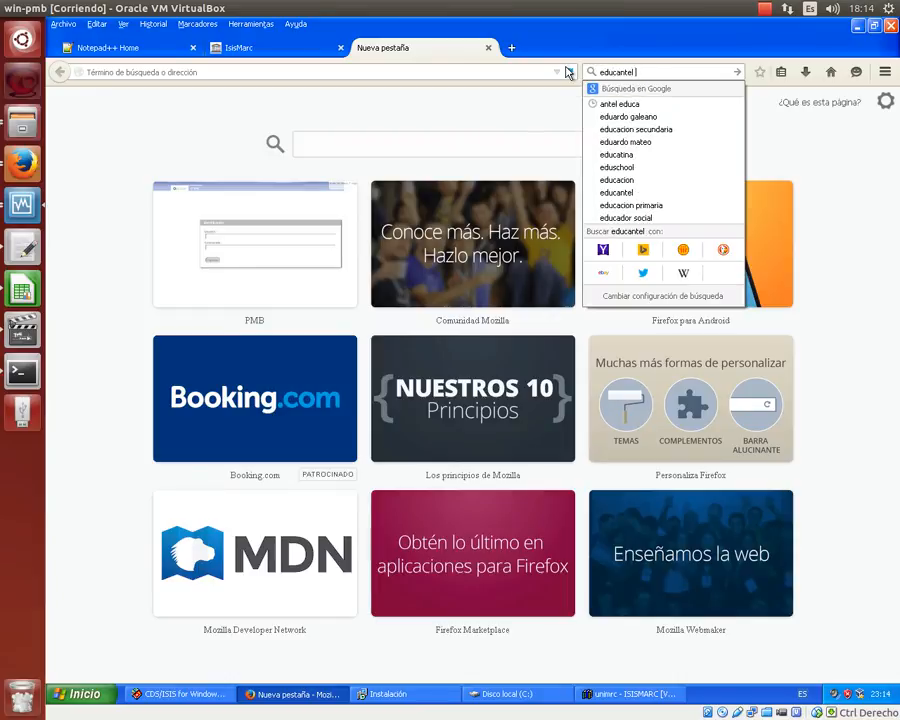
pyautogui.press('Return')
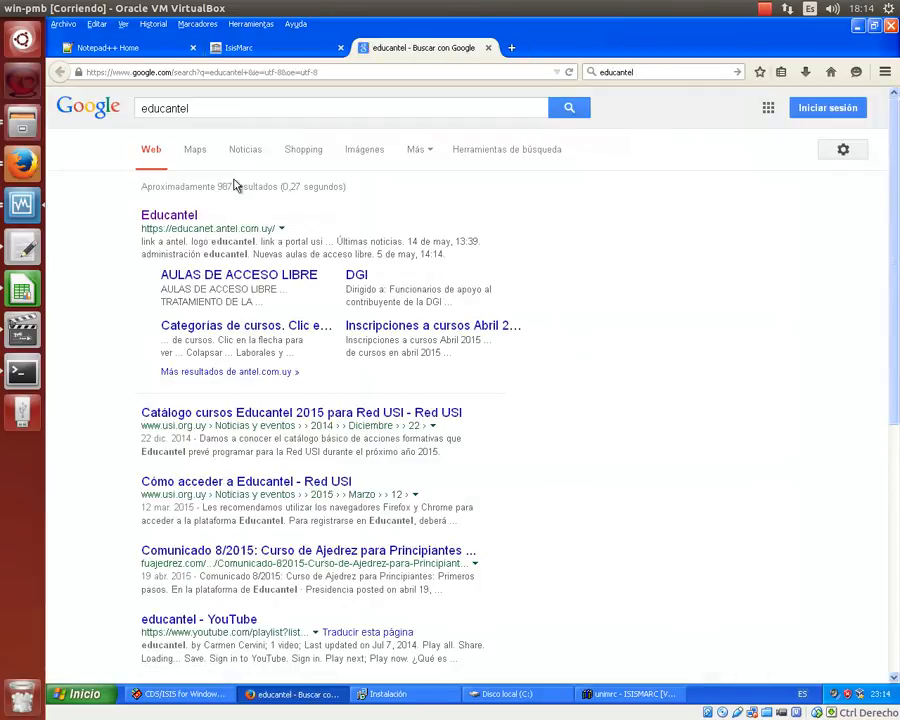
# - Open the Educantel result and look over its course categories and login panel
pyautogui.click(170, 220)
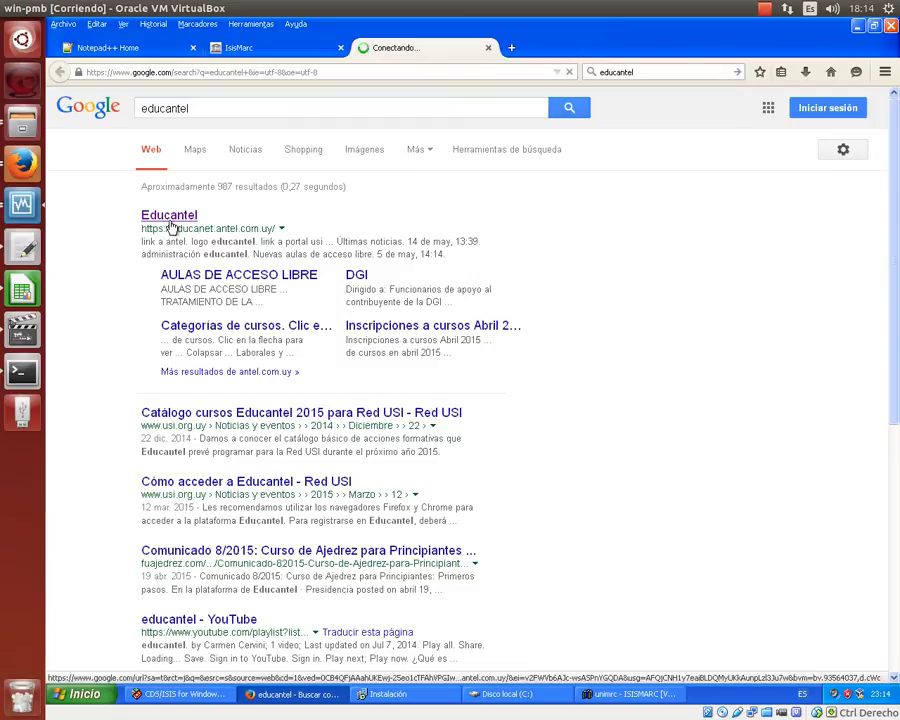
pyautogui.scroll(-4, 175, 229)
pyautogui.scroll(-2, 177, 229)
pyautogui.scroll(4, 177, 229)
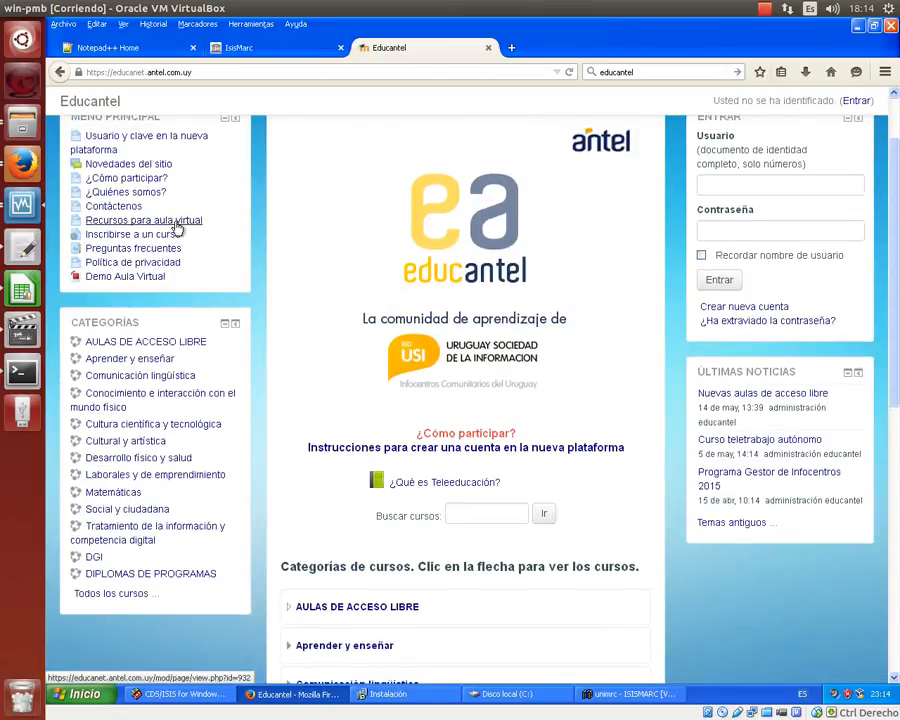
# - Go to Tratamiento de la información and open the Sistema de Gestión de Bibliotecas PMB course
pyautogui.click(80, 533)
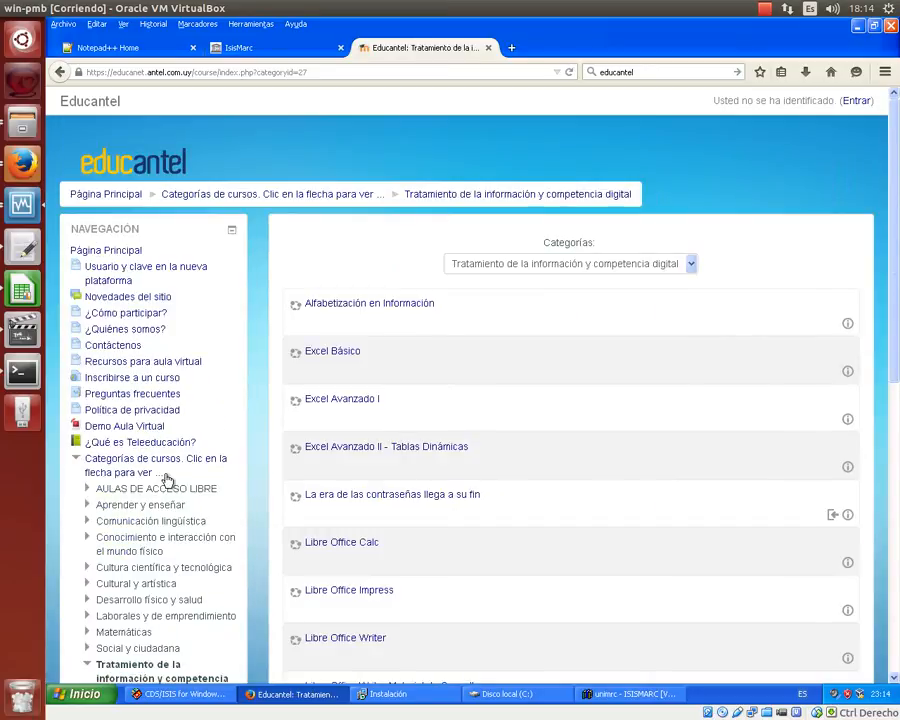
pyautogui.scroll(-5, 167, 481)
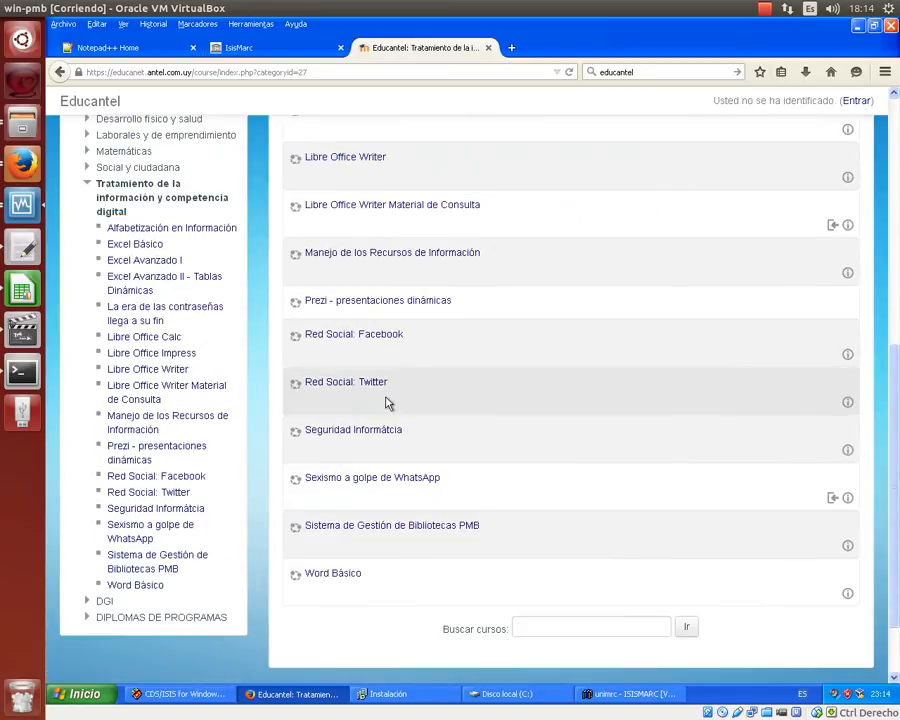
pyautogui.scroll(6, 388, 403)
pyautogui.scroll(-2, 388, 403)
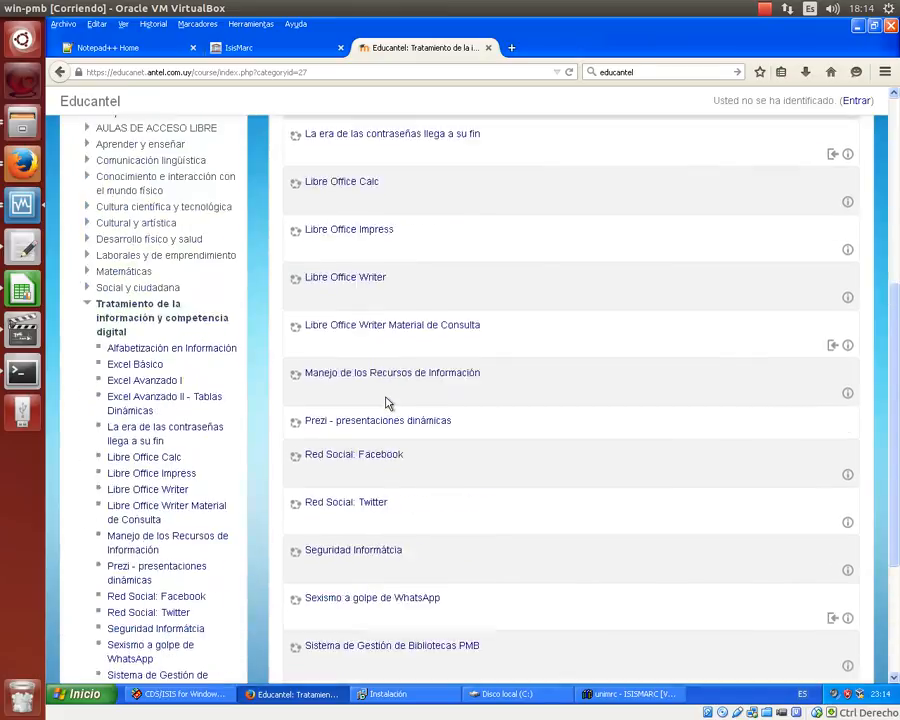
pyautogui.scroll(-4, 388, 403)
pyautogui.click(380, 446)
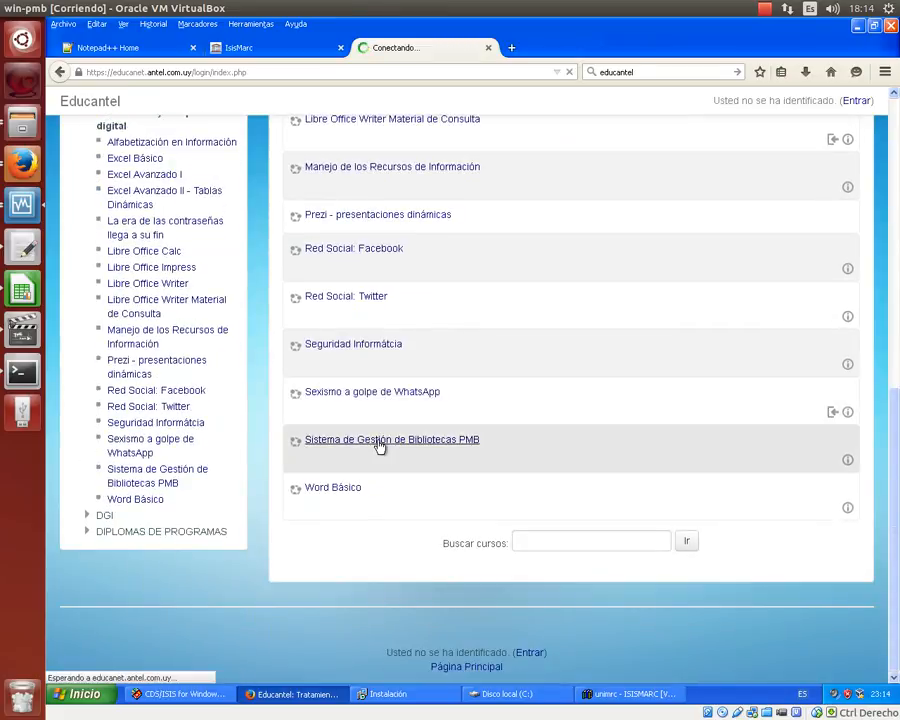
# - Enter the username and password in the login form and submit it
pyautogui.click(282, 314)
pyautogui.write('3')
pyautogui.click(319, 335)
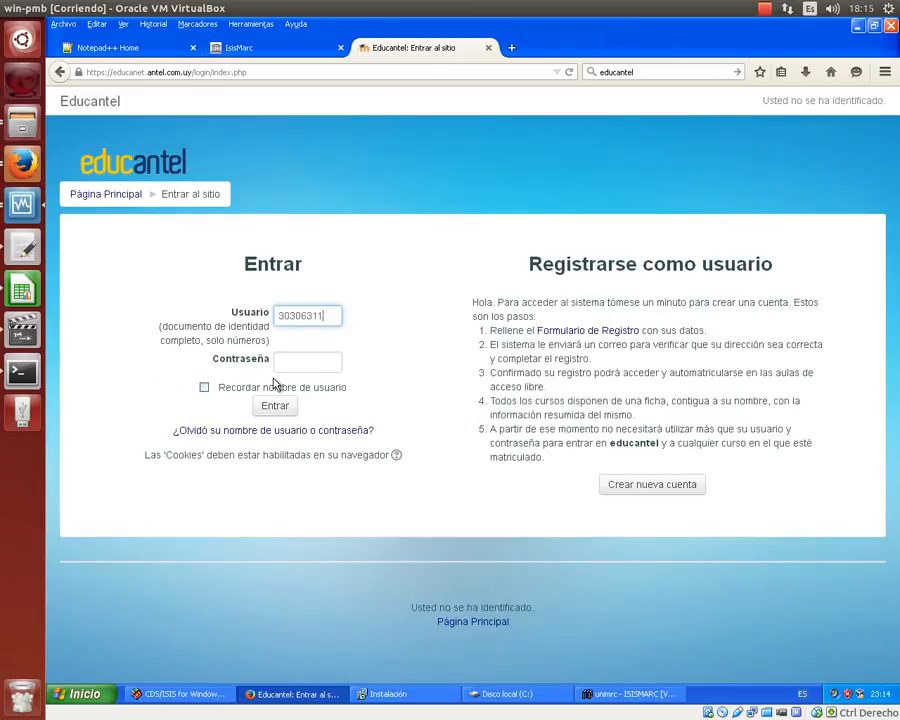
pyautogui.click(294, 353)
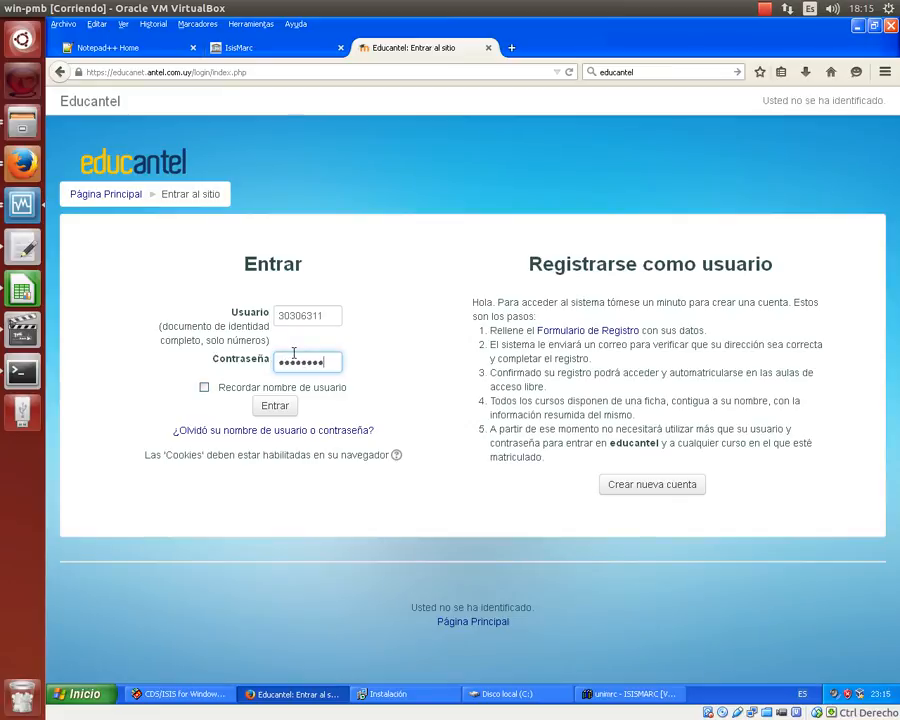
pyautogui.press('Return')
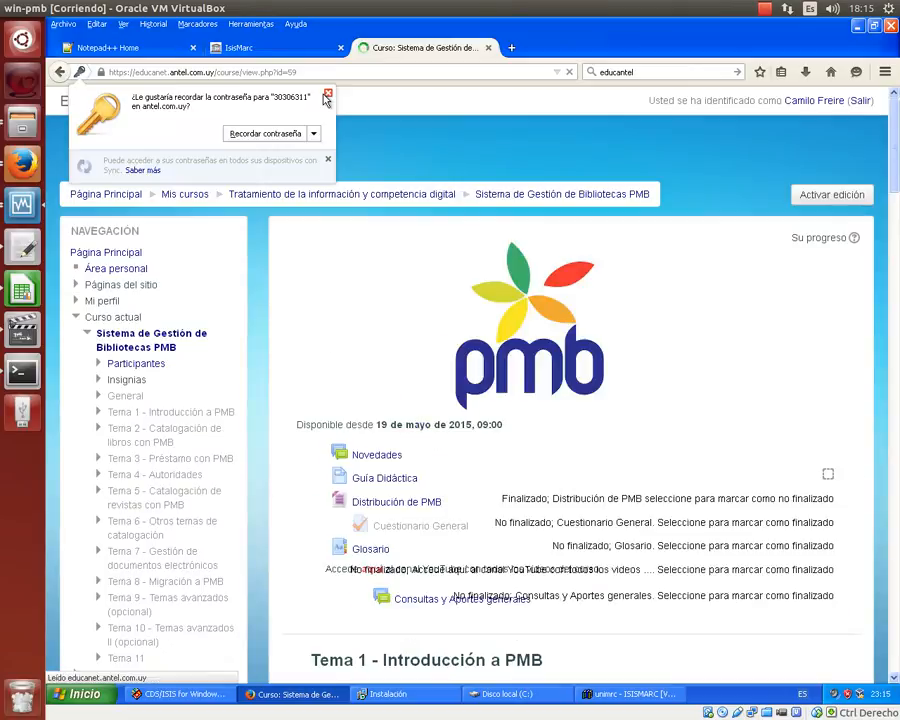
# - Save Herramientas para importación.zip from Tema 8 Migración a PMB, then minimize Firefox
pyautogui.click(327, 93)
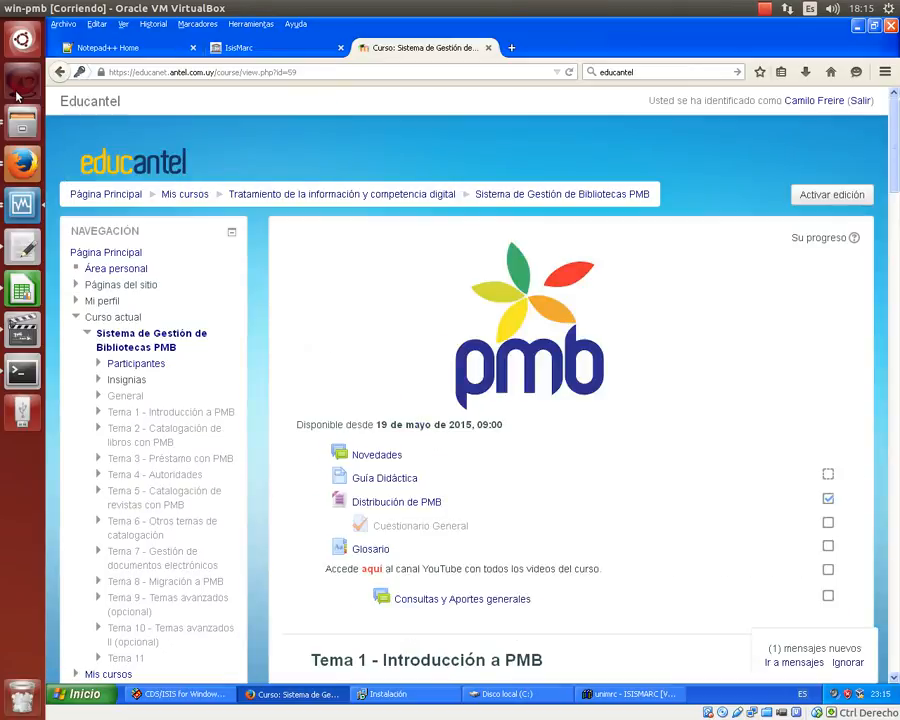
pyautogui.scroll(-2, 347, 330)
pyautogui.scroll(-3, 347, 330)
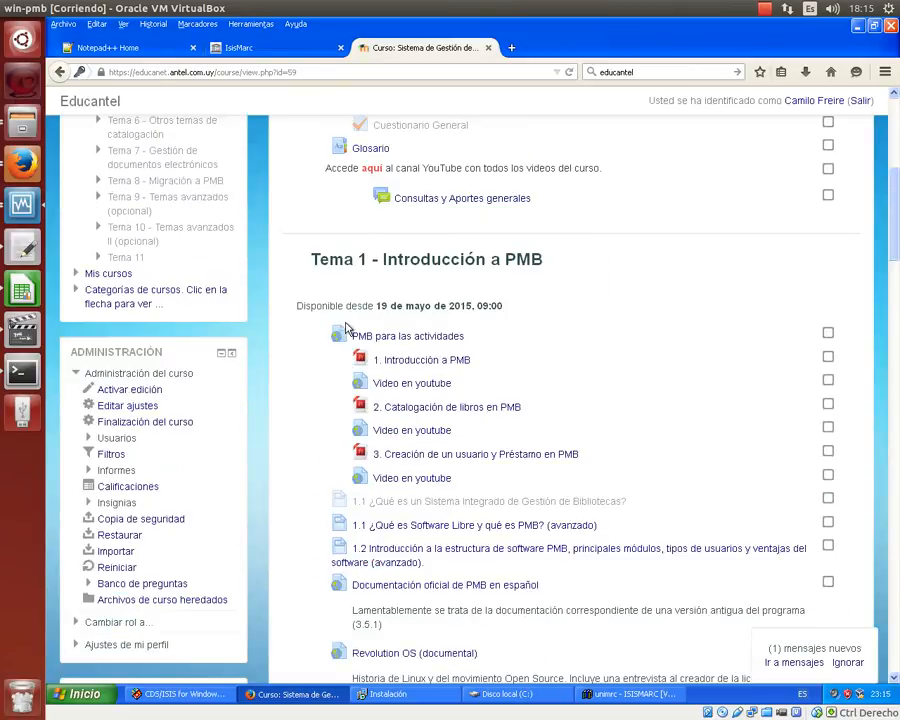
pyautogui.scroll(-10, 347, 330)
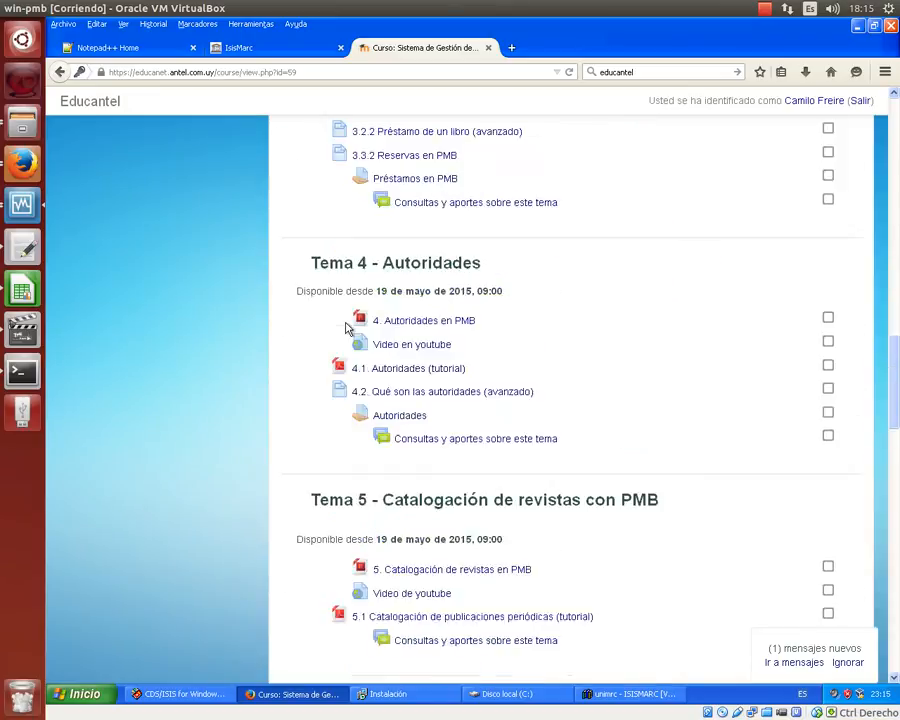
pyautogui.scroll(-8, 347, 328)
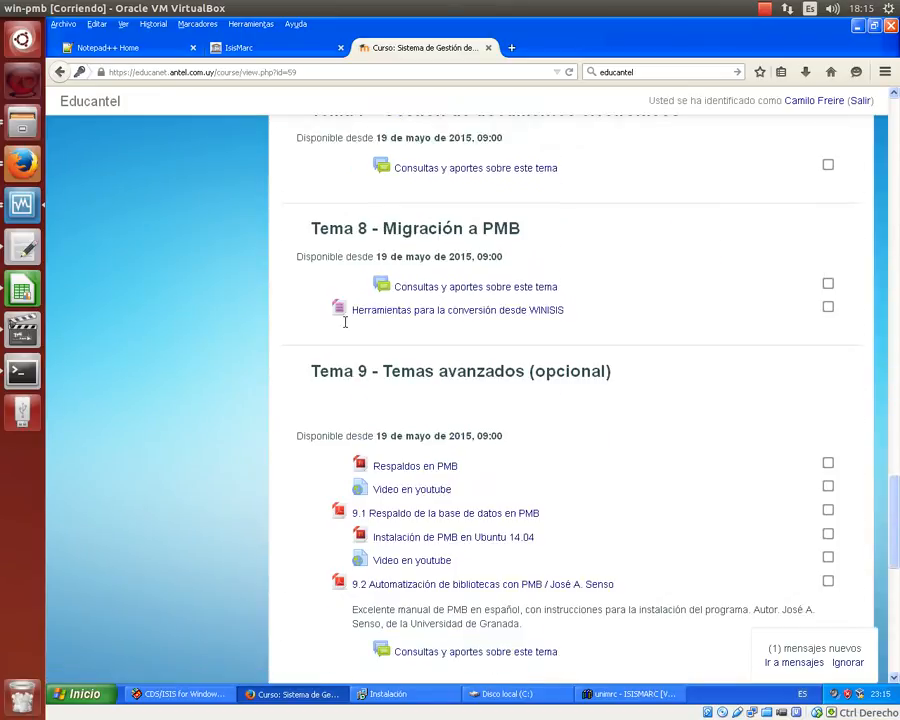
pyautogui.click(455, 292)
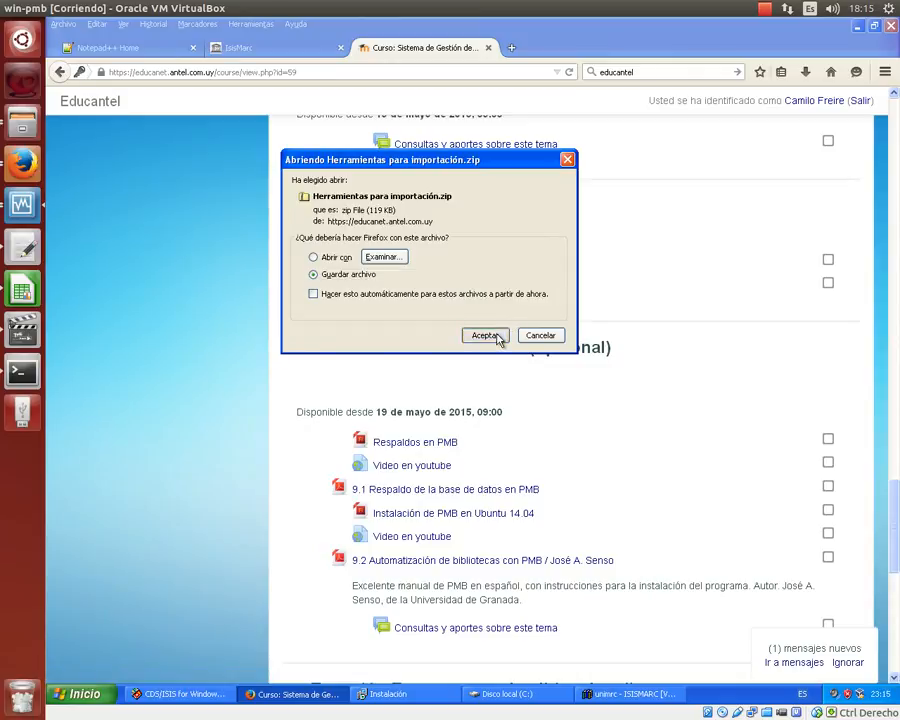
pyautogui.click(499, 337)
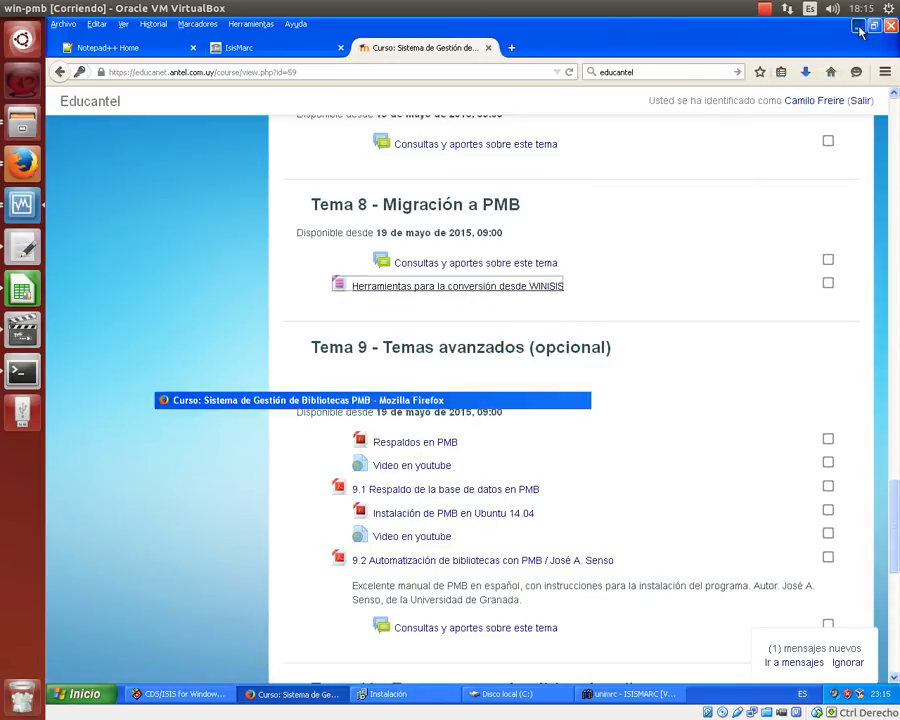
pyautogui.click(858, 26)
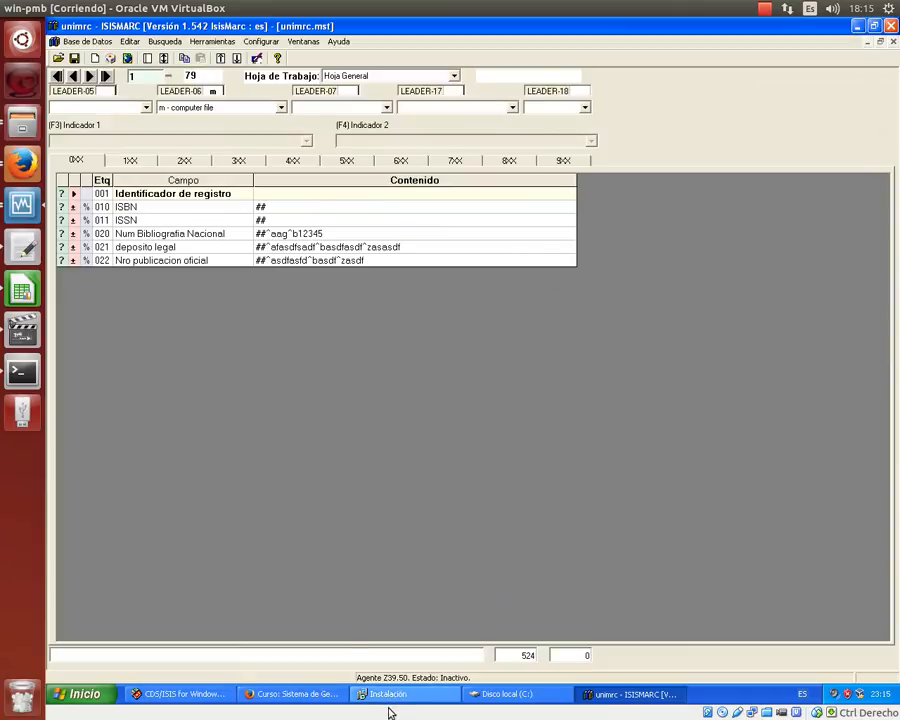
# - Open Mis documentos > Descargas and peek inside Herramientas para importación.zip
pyautogui.click(478, 697)
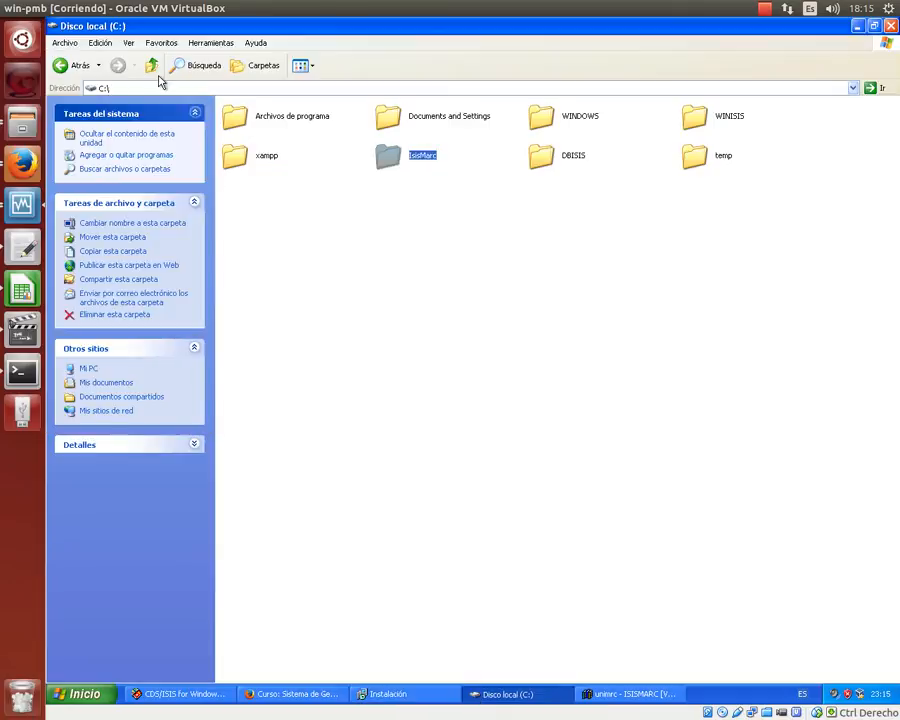
pyautogui.click(108, 382)
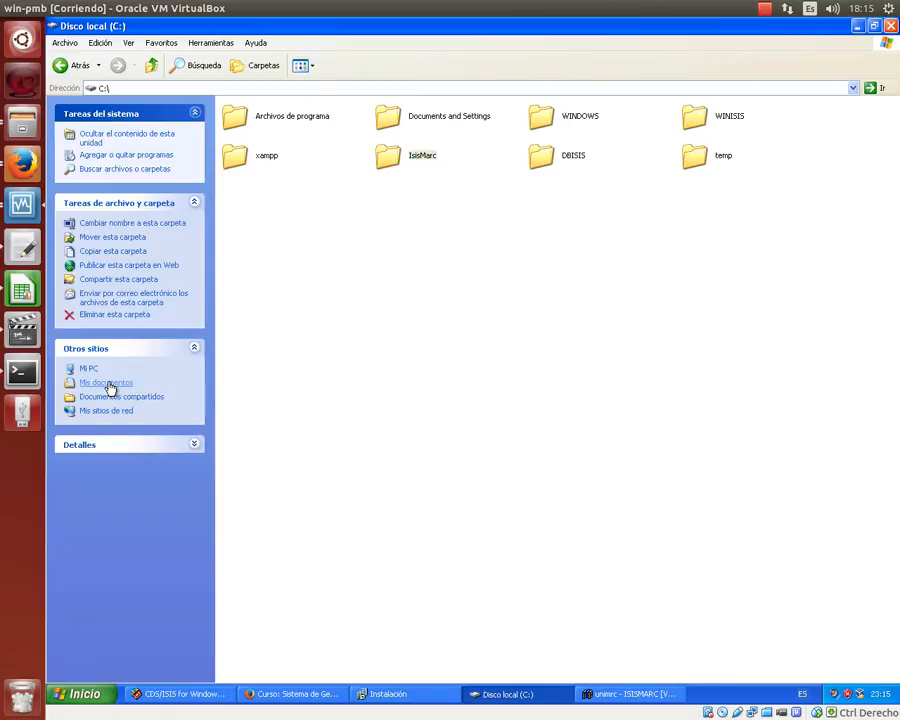
pyautogui.doubleClick(279, 120)
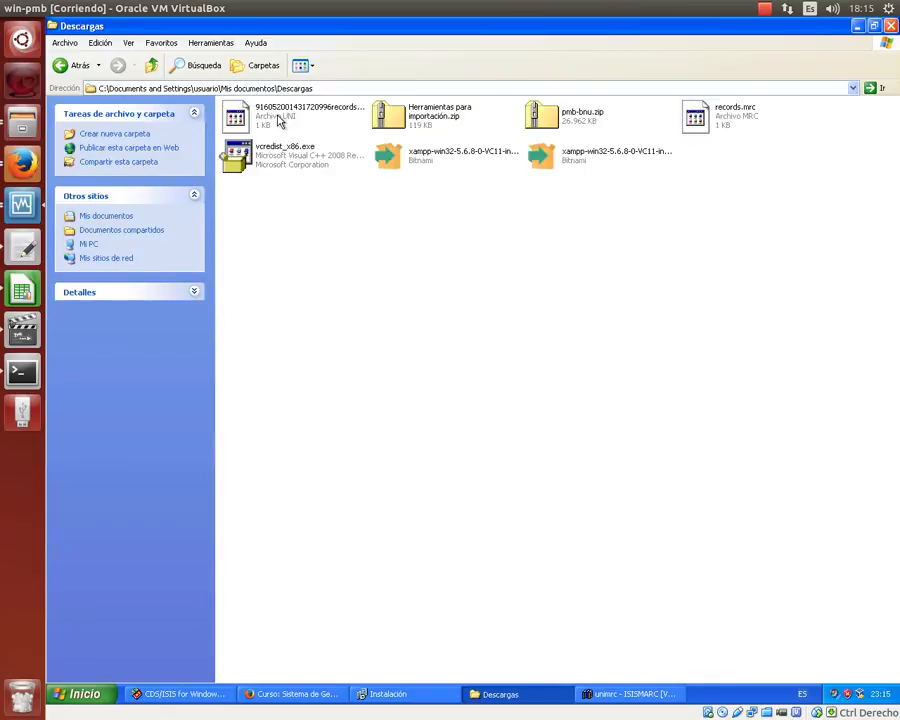
pyautogui.doubleClick(460, 117)
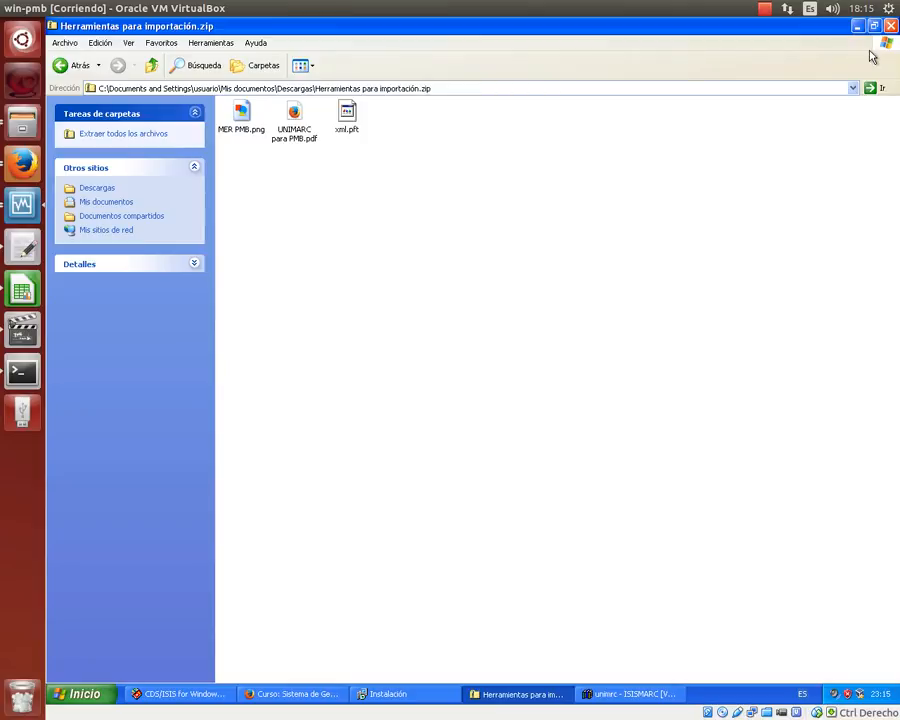
pyautogui.click(890, 25)
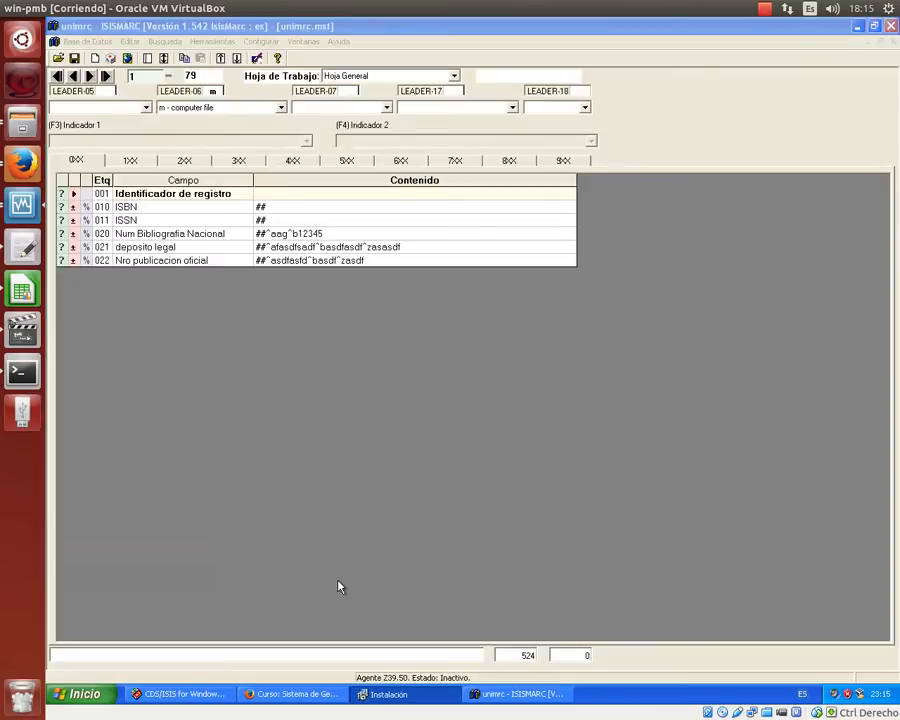
# - Return to the Descargas folder via Mis imágenes and the Up button
pyautogui.click(80, 693)
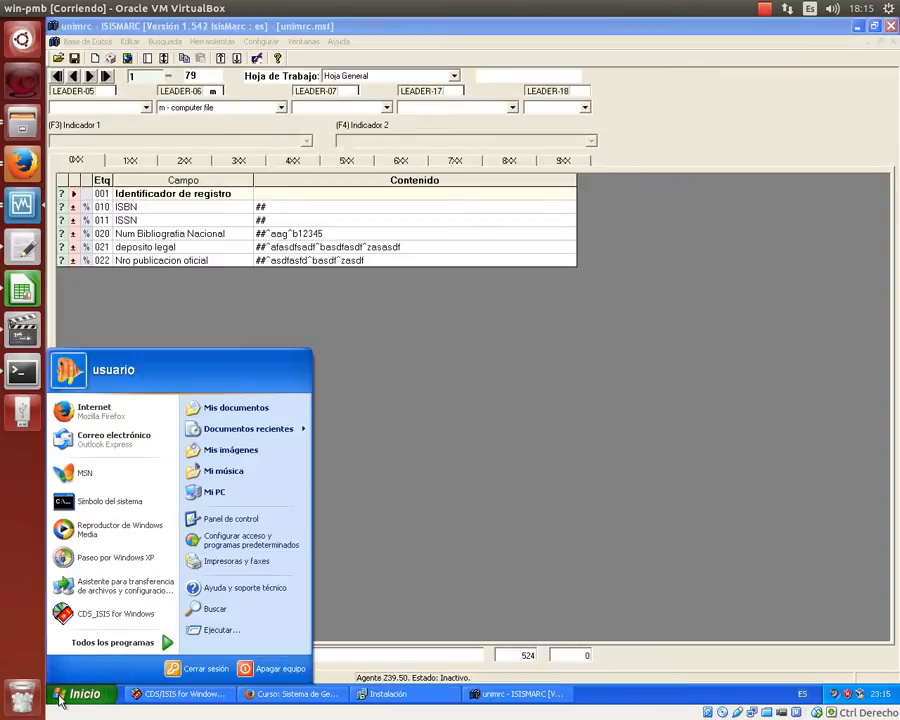
pyautogui.click(246, 458)
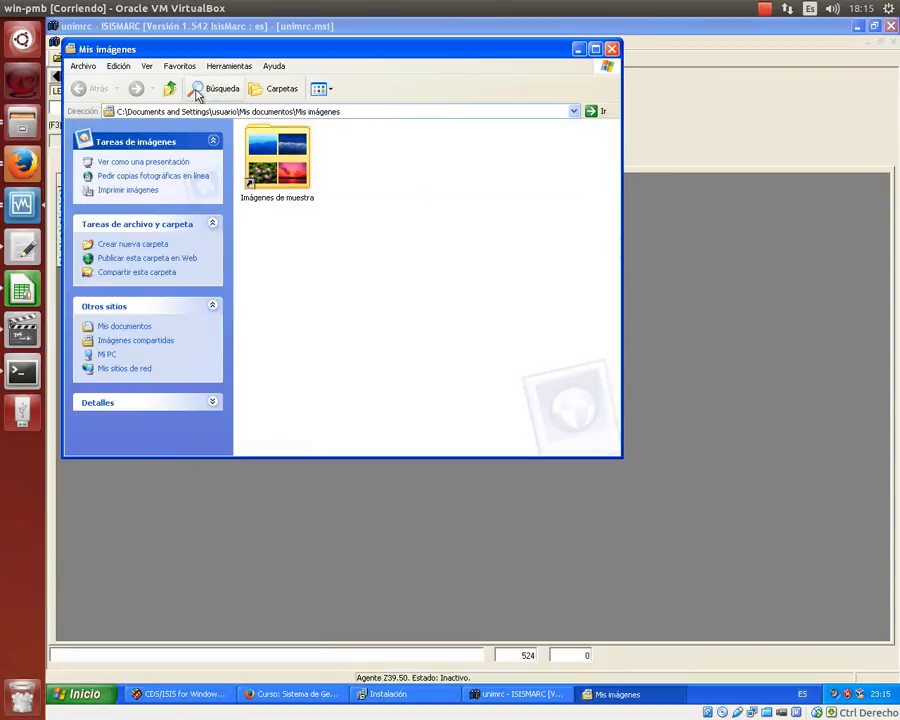
pyautogui.click(169, 92)
pyautogui.doubleClick(253, 150)
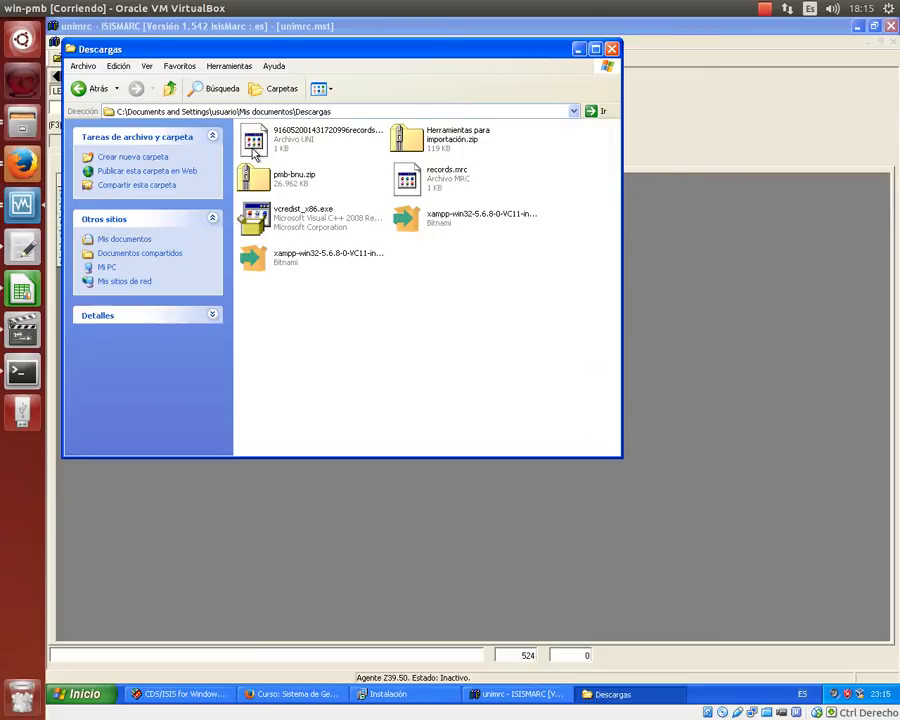
# - Start extracting Herramientas para importación.zip with 7-Zip, then cancel the extraction
pyautogui.rightClick(470, 137)
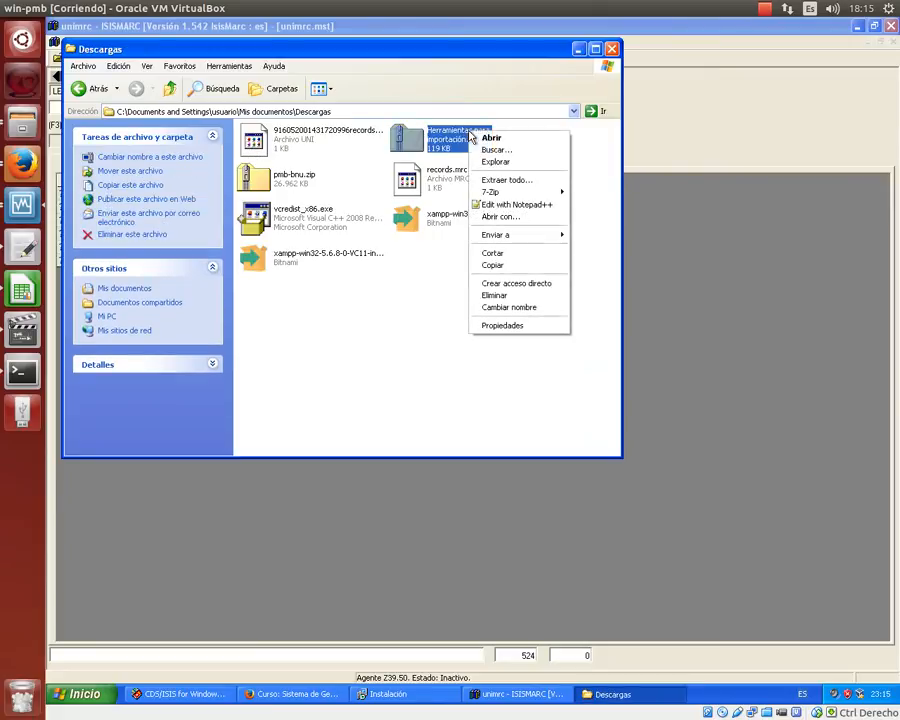
pyautogui.moveTo(486, 195)
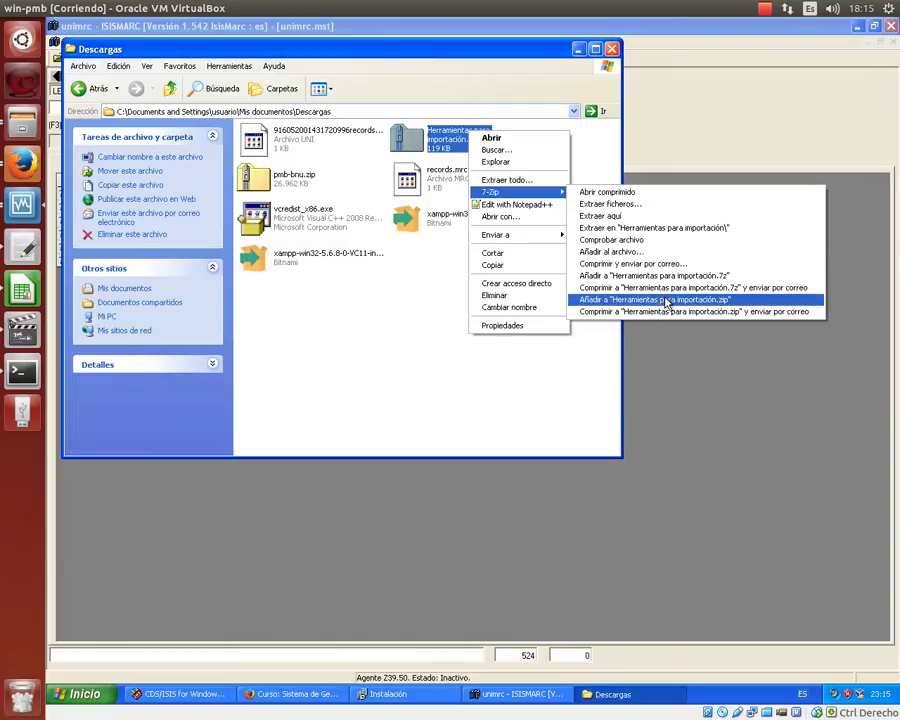
pyautogui.click(621, 204)
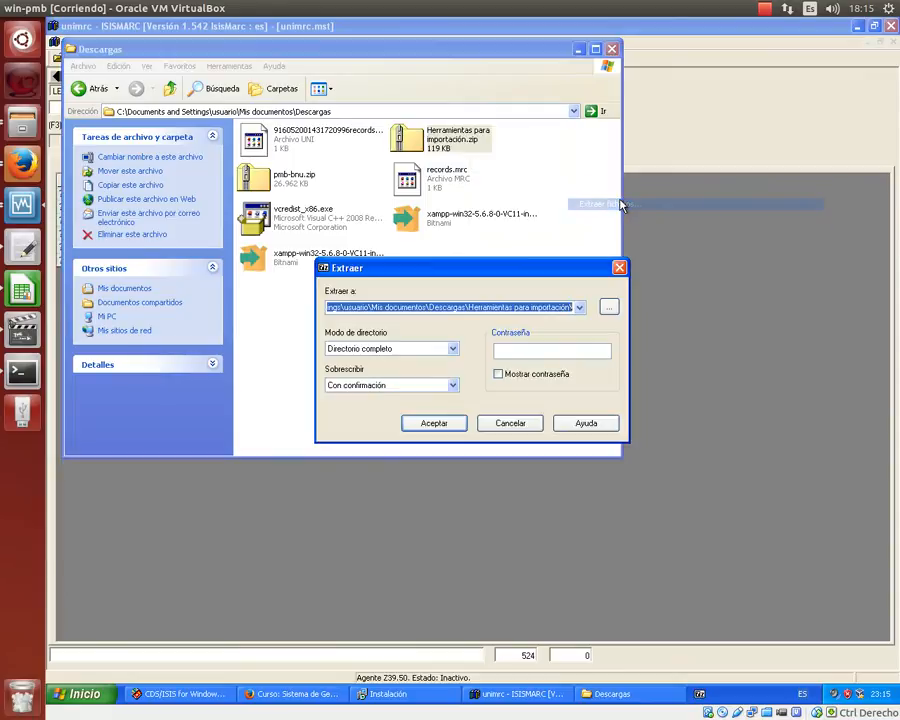
pyautogui.click(620, 269)
# - Open the zip in 7-Zip's archive manager and drag UNIMARC para PMB.pdf out of it
pyautogui.rightClick(444, 152)
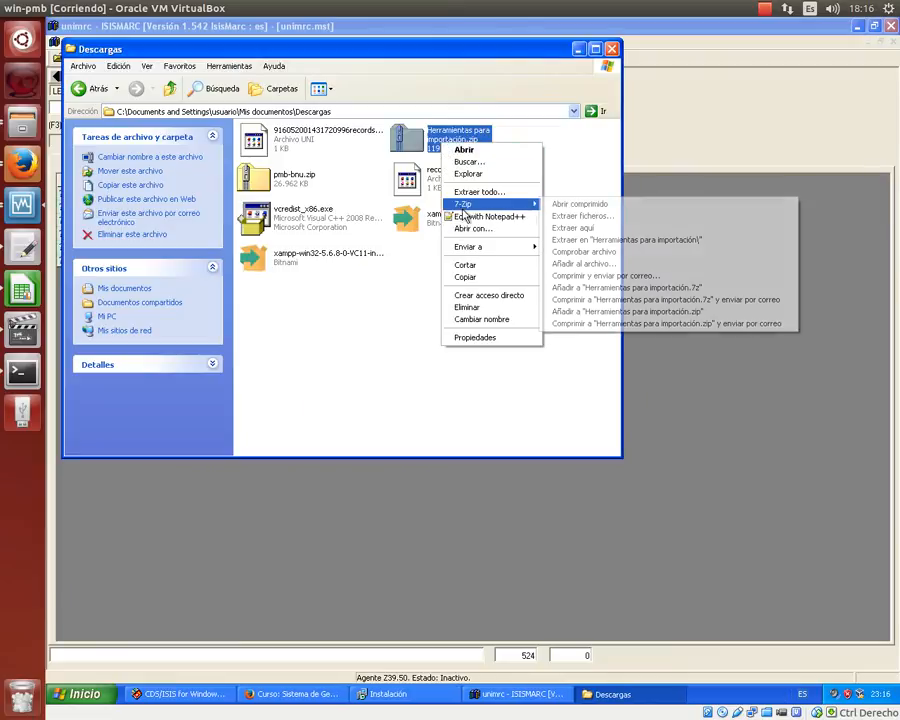
pyautogui.click(592, 205)
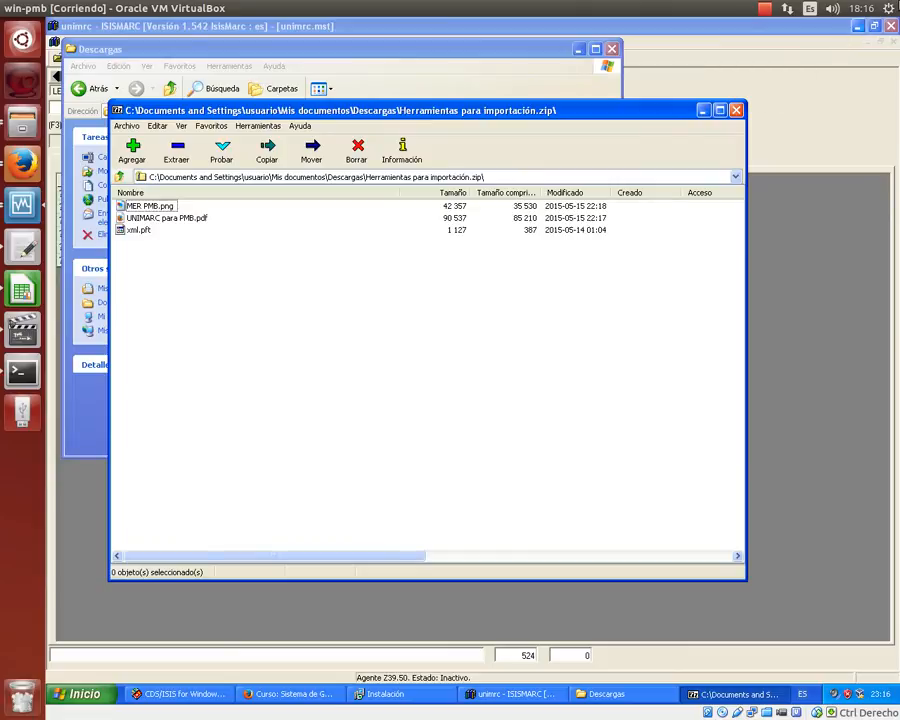
pyautogui.click(858, 26)
pyautogui.click(578, 48)
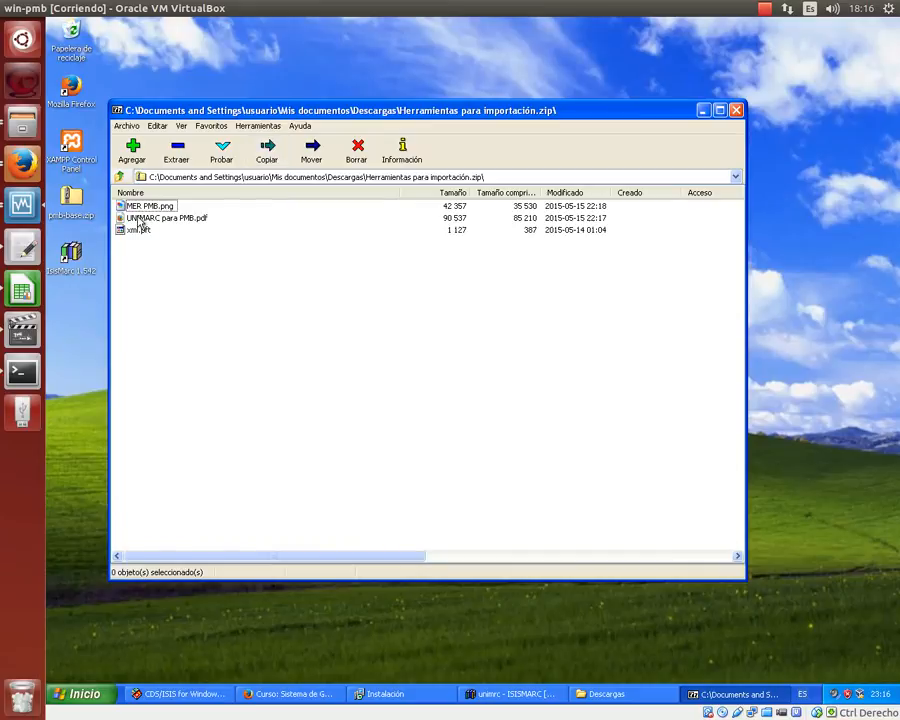
pyautogui.moveTo(140, 222); pyautogui.dragTo(199, 196)
pyautogui.moveTo(434, 95); pyautogui.dragTo(495, 92)
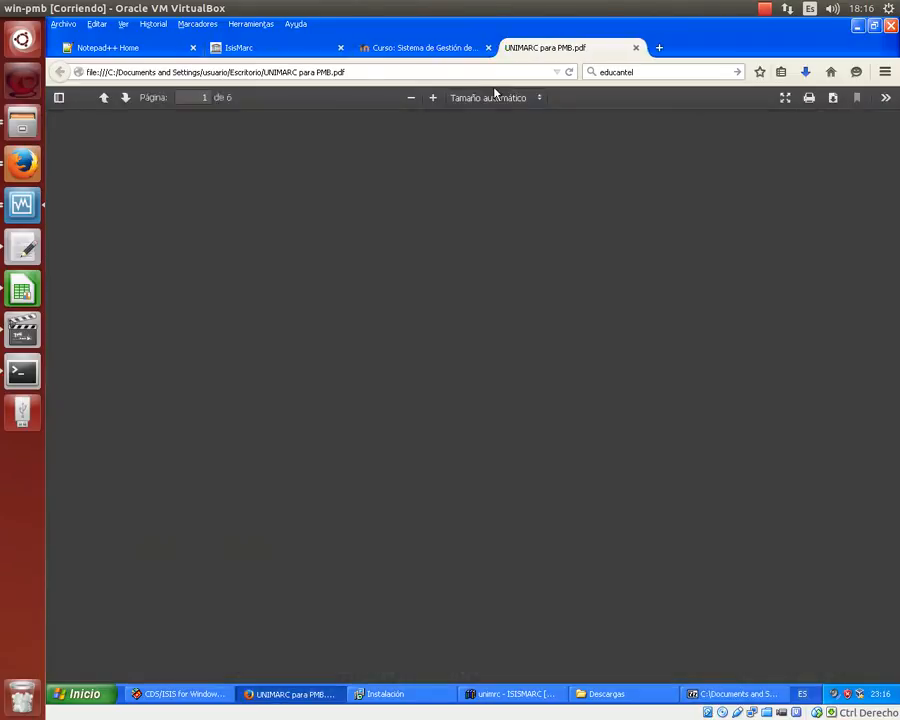
# - Scroll the UNIMARC para PMB PDF through to page 6's sample PMB XML record annex
pyautogui.scroll(-5, 458, 305)
pyautogui.scroll(4, 458, 305)
pyautogui.scroll(-6, 458, 305)
pyautogui.scroll(-12, 458, 305)
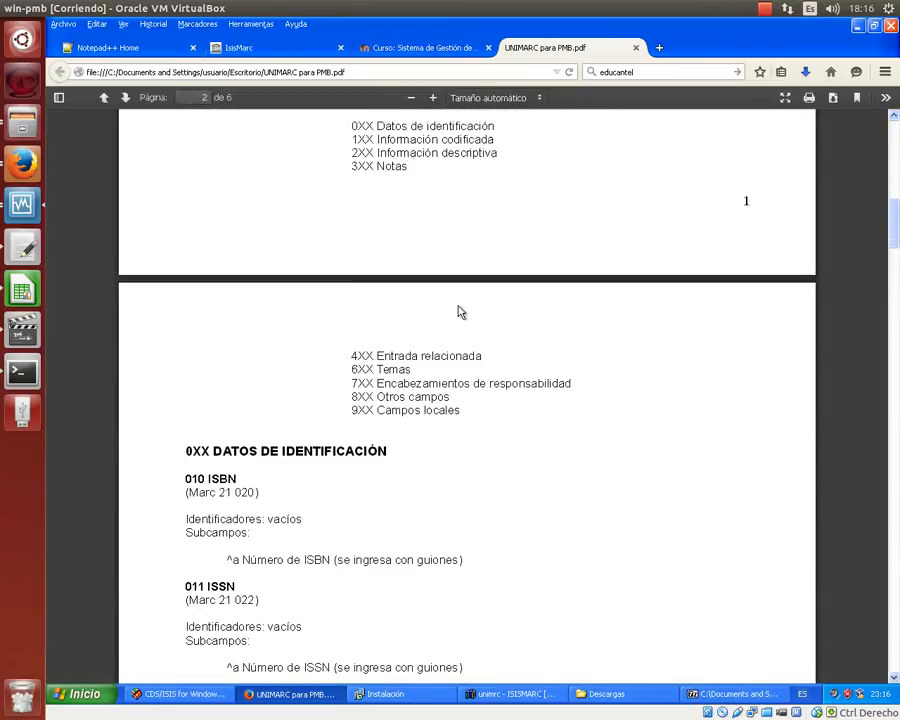
pyautogui.scroll(-1, 460, 312)
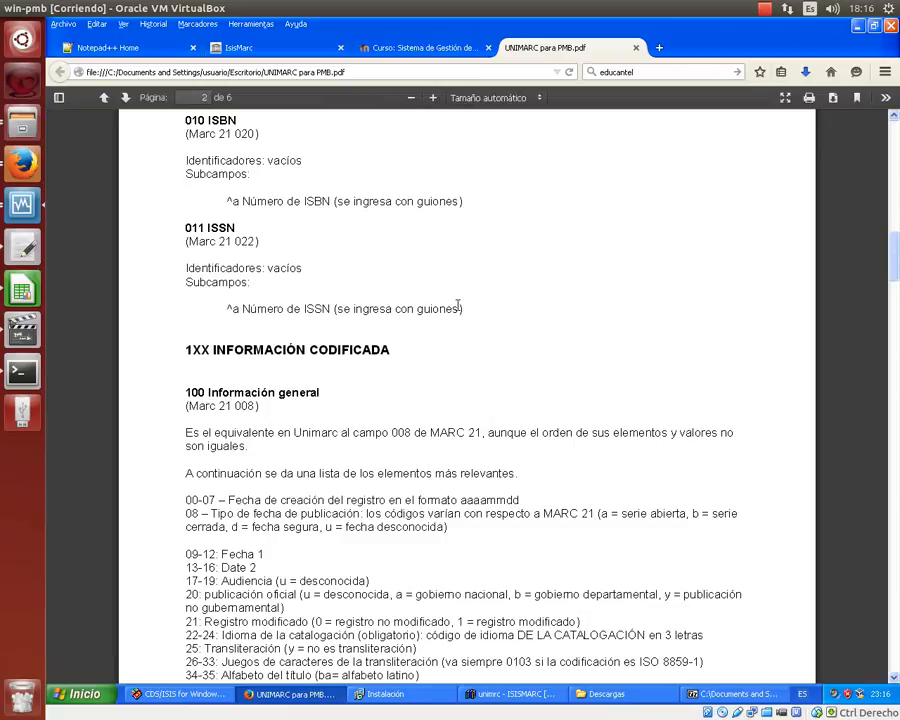
pyautogui.scroll(6, 458, 305)
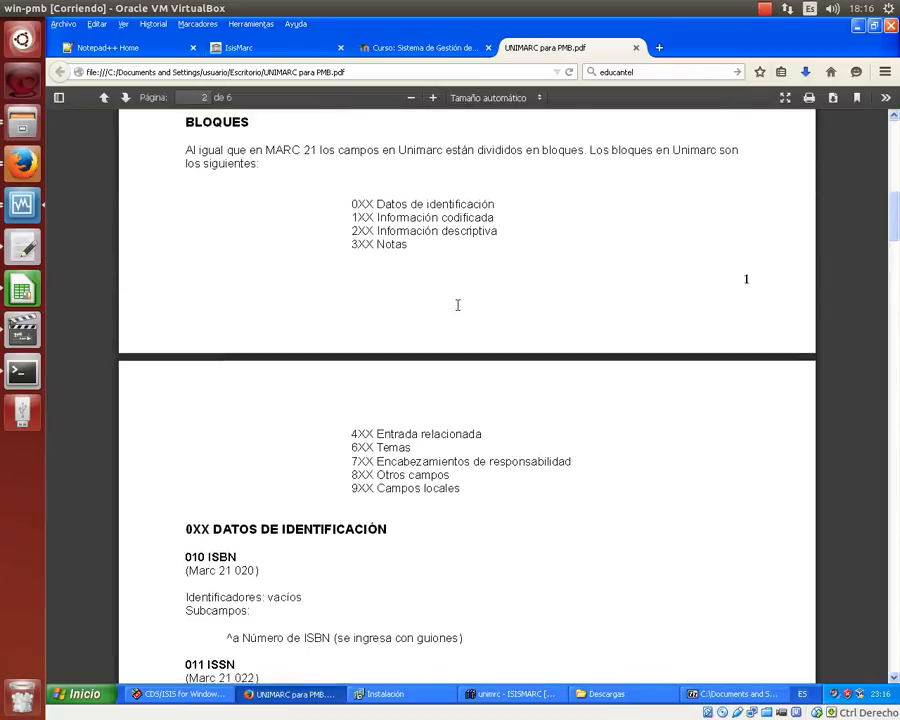
pyautogui.scroll(8, 458, 305)
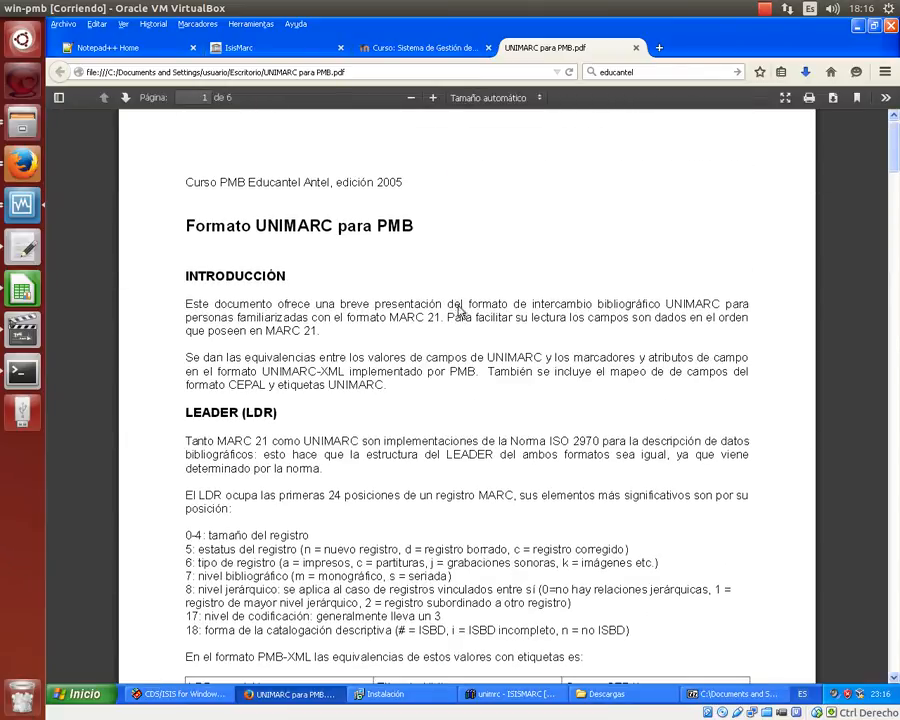
pyautogui.scroll(1, 458, 308)
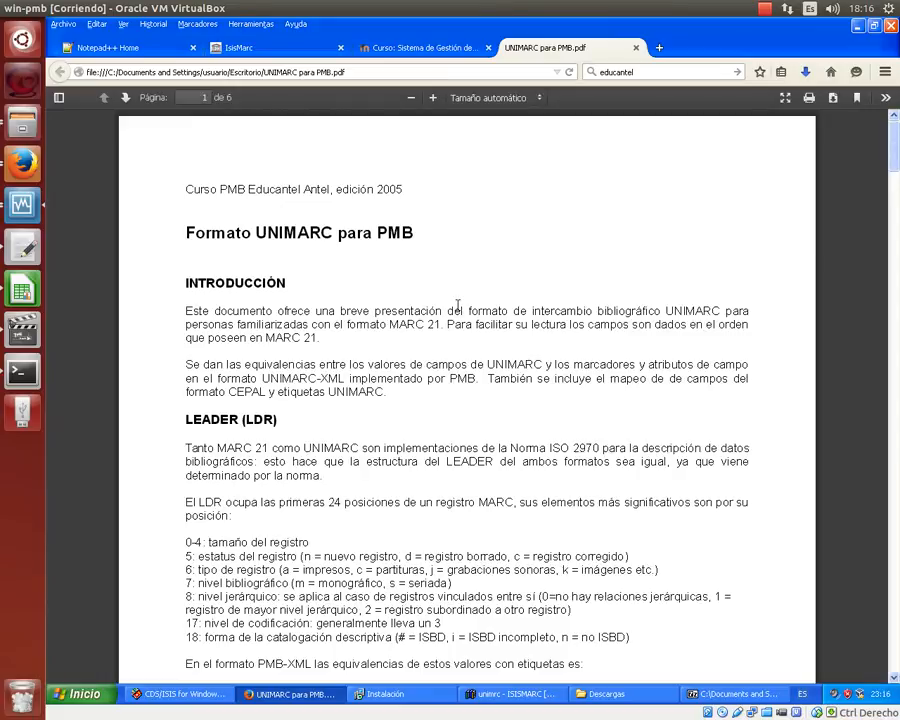
pyautogui.scroll(-9, 458, 305)
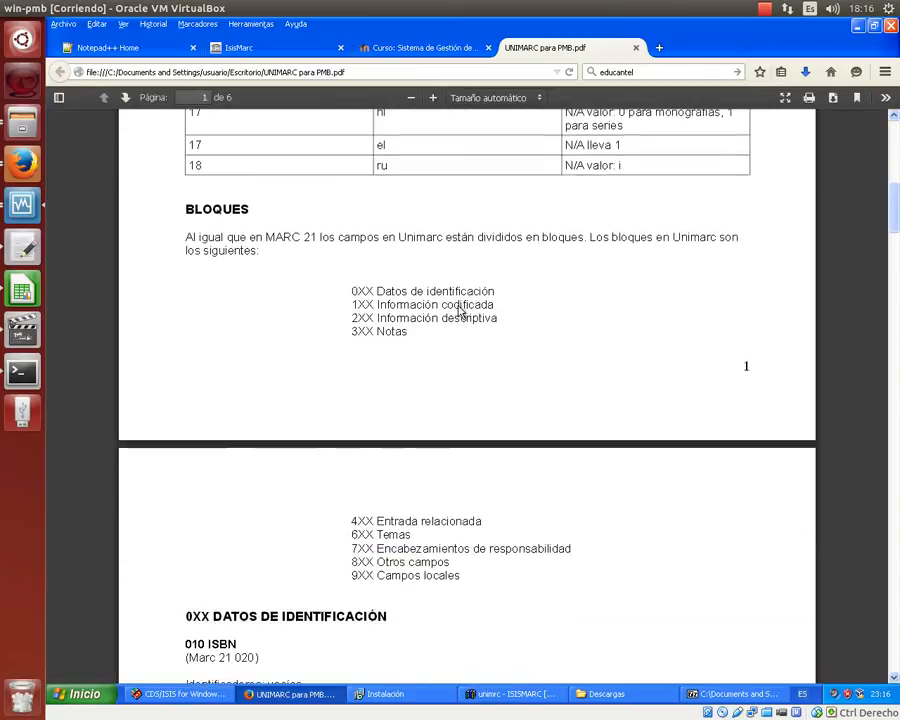
pyautogui.scroll(-8, 458, 312)
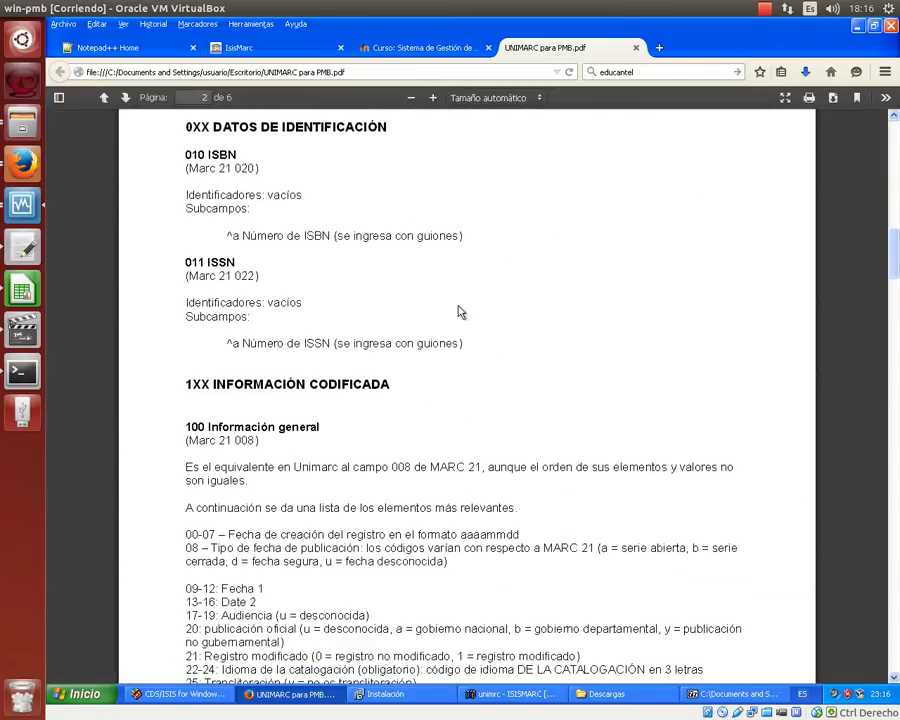
pyautogui.scroll(-3, 458, 312)
pyautogui.scroll(-3, 458, 311)
pyautogui.scroll(6, 458, 311)
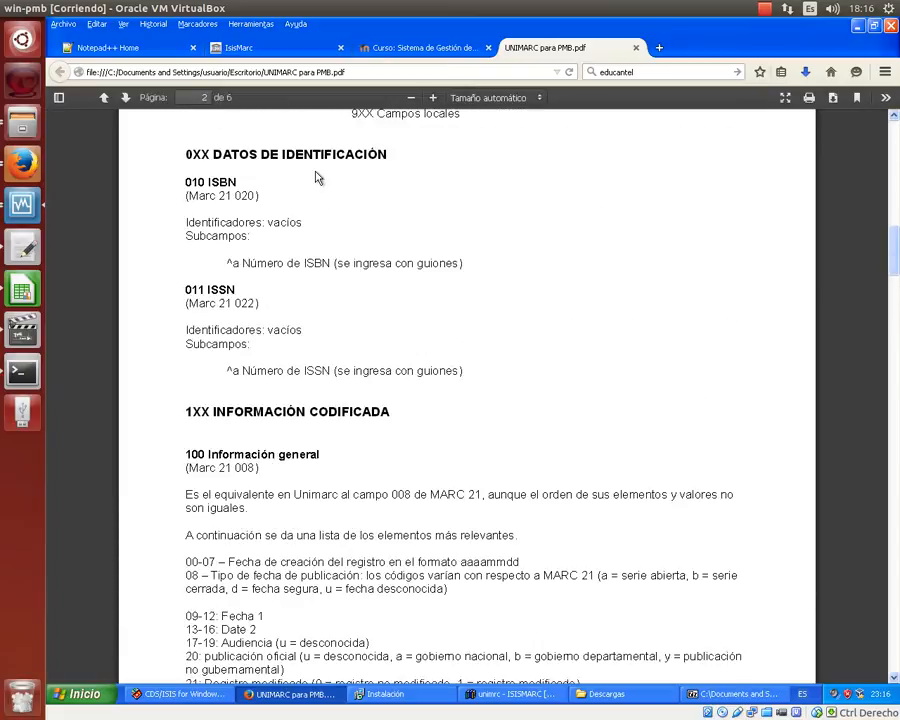
pyautogui.scroll(2, 315, 177)
pyautogui.scroll(-1, 315, 177)
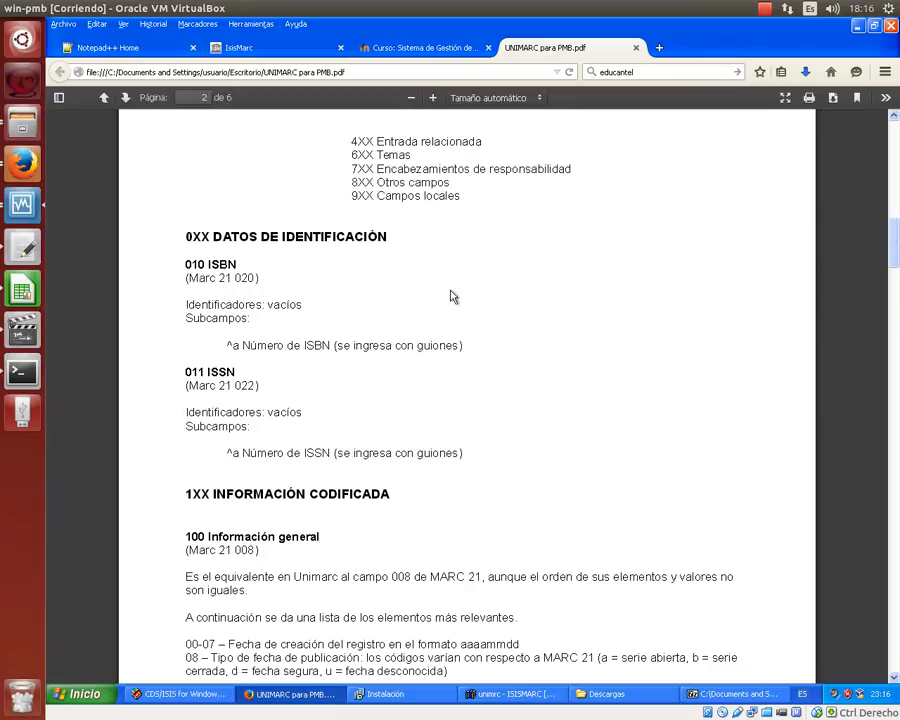
pyautogui.scroll(-10, 416, 275)
pyautogui.scroll(-15, 418, 277)
pyautogui.scroll(-15, 418, 277)
pyautogui.scroll(-8, 418, 277)
pyautogui.scroll(1, 380, 258)
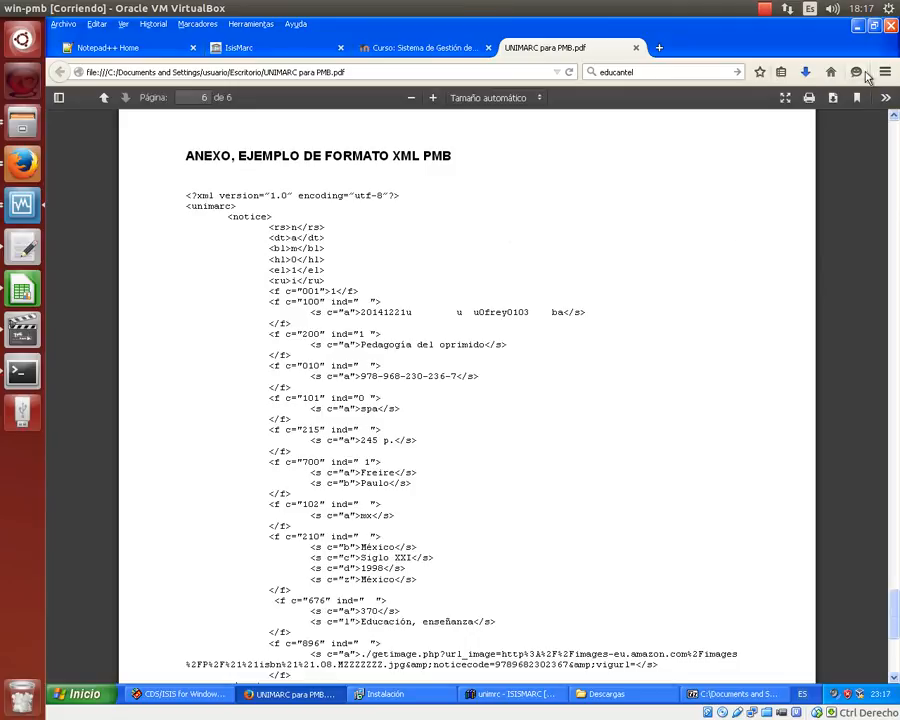
# - Keep Firefox open, switch to 7-Zip, and dismiss the error from trying to open xml.pft
pyautogui.click(891, 27)
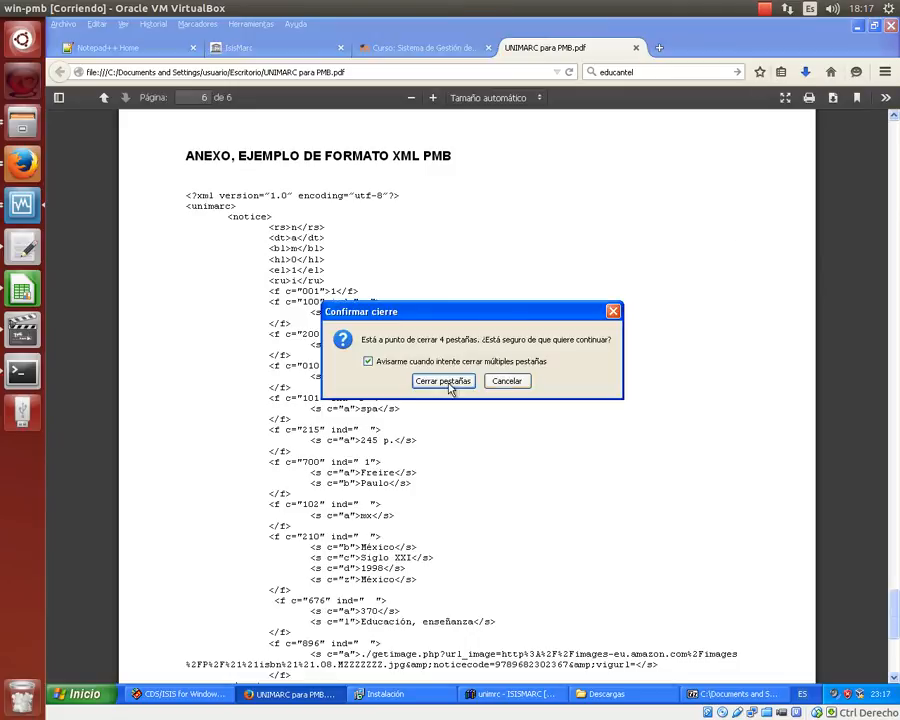
pyautogui.click(503, 382)
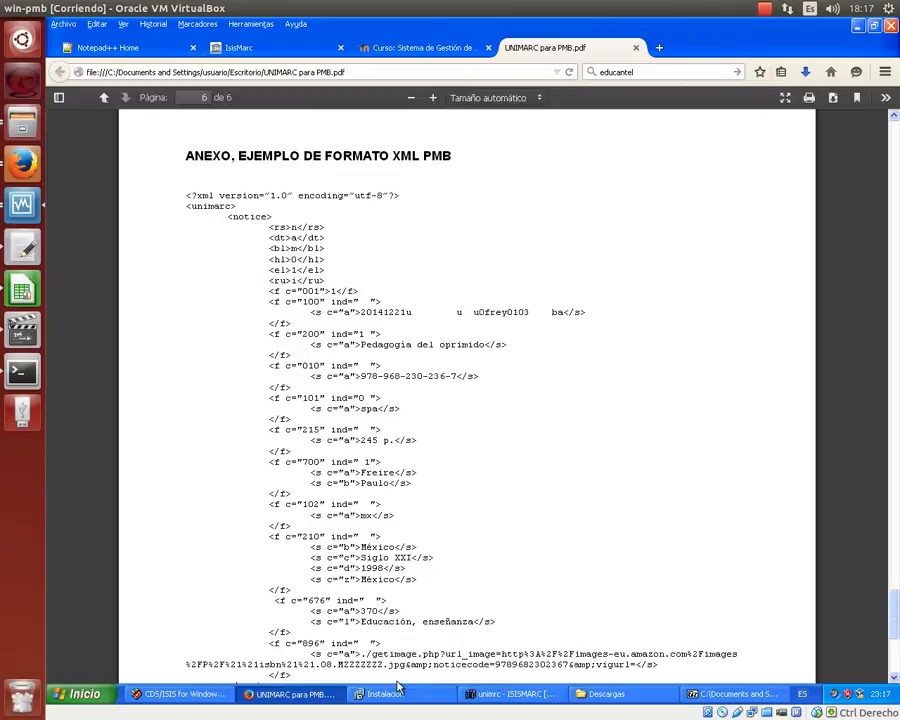
pyautogui.click(703, 694)
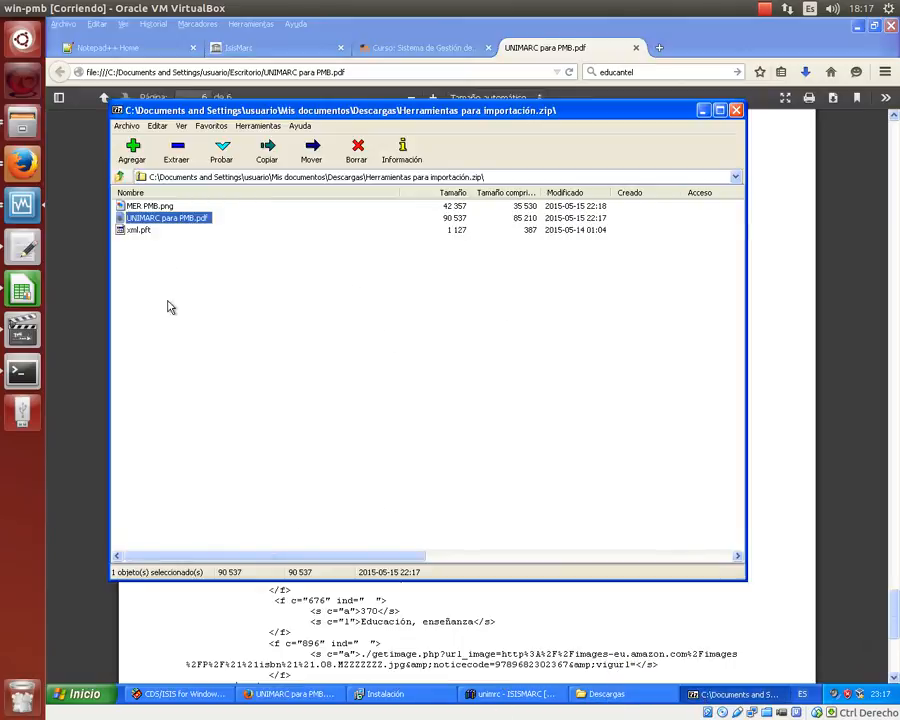
pyautogui.doubleClick(136, 231)
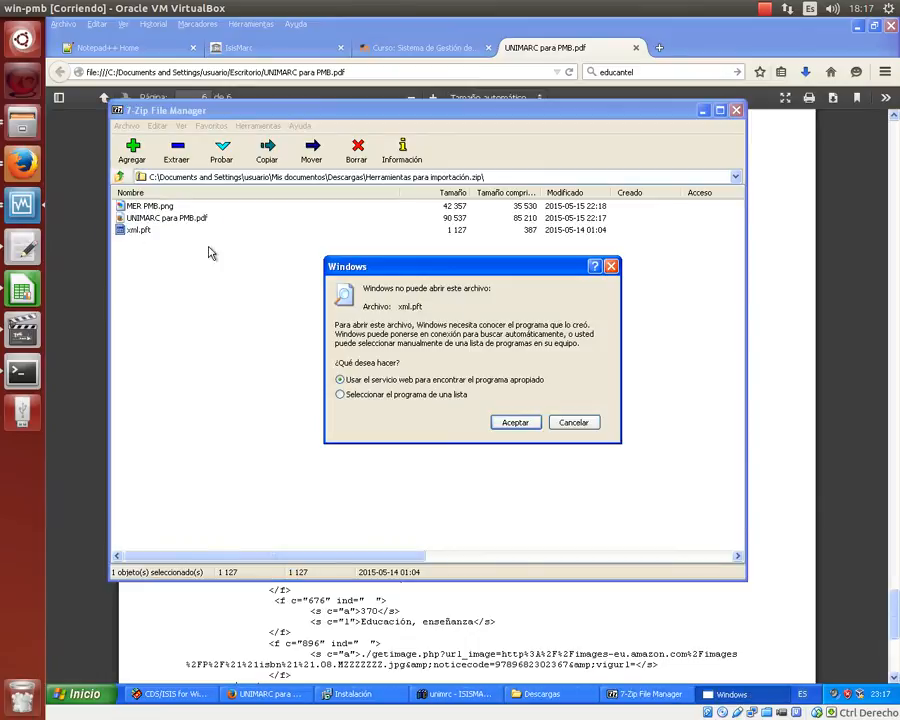
pyautogui.click(611, 266)
# - Open MER PMB.png in Picture and Fax Viewer, glance over it, and close it
pyautogui.click(163, 206)
pyautogui.doubleClick(163, 206)
pyautogui.scroll(2, 383, 273)
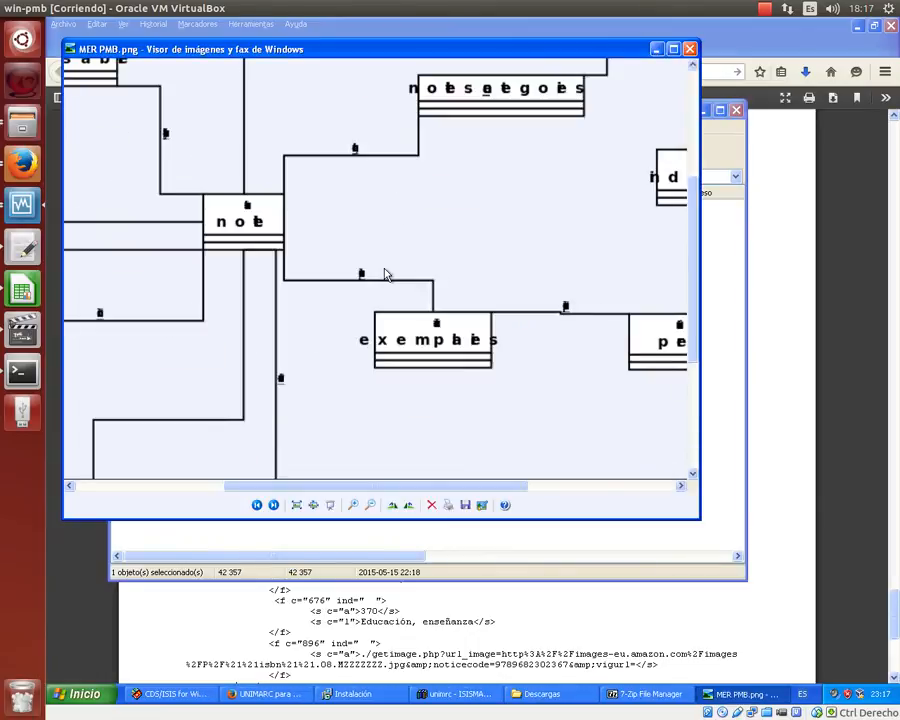
pyautogui.scroll(-3, 388, 275)
pyautogui.scroll(2, 388, 275)
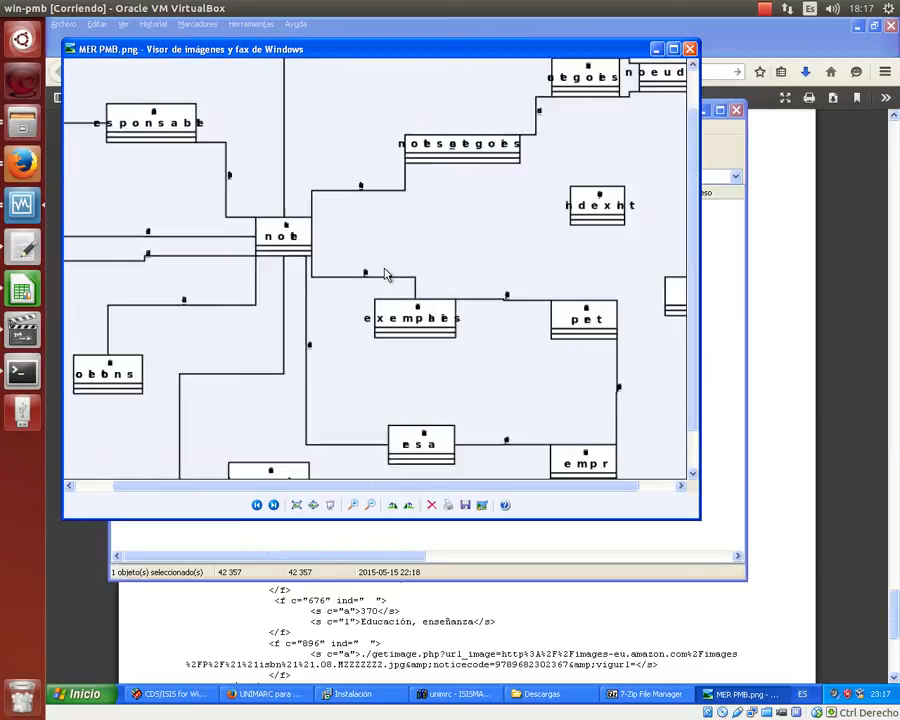
pyautogui.scroll(-3, 385, 274)
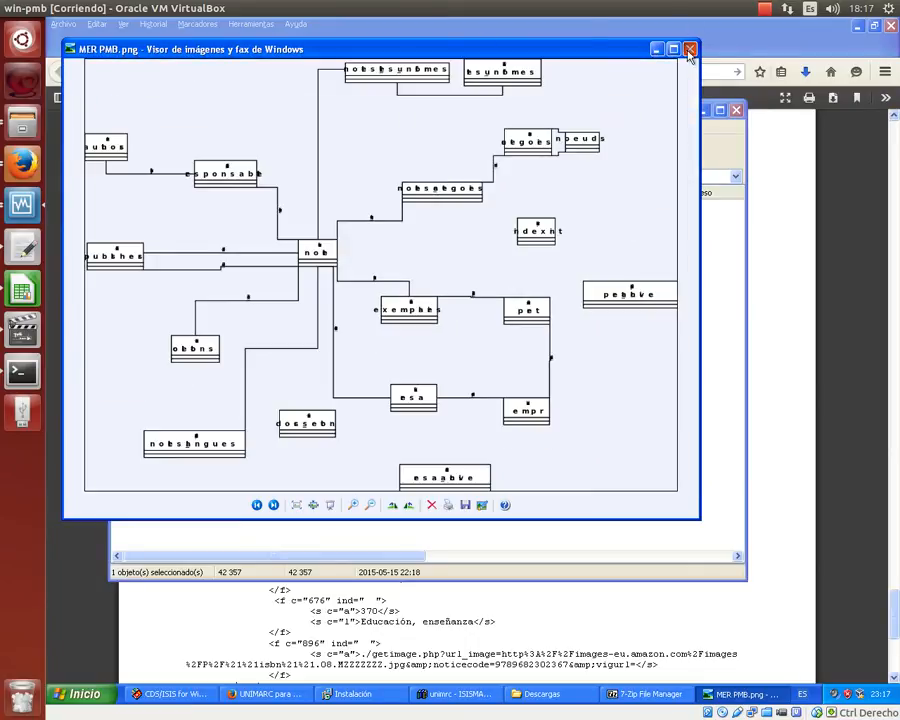
pyautogui.click(688, 50)
# - Reopen MER PMB.png maximized to study the diagram full-screen, then close the viewer
pyautogui.doubleClick(133, 206)
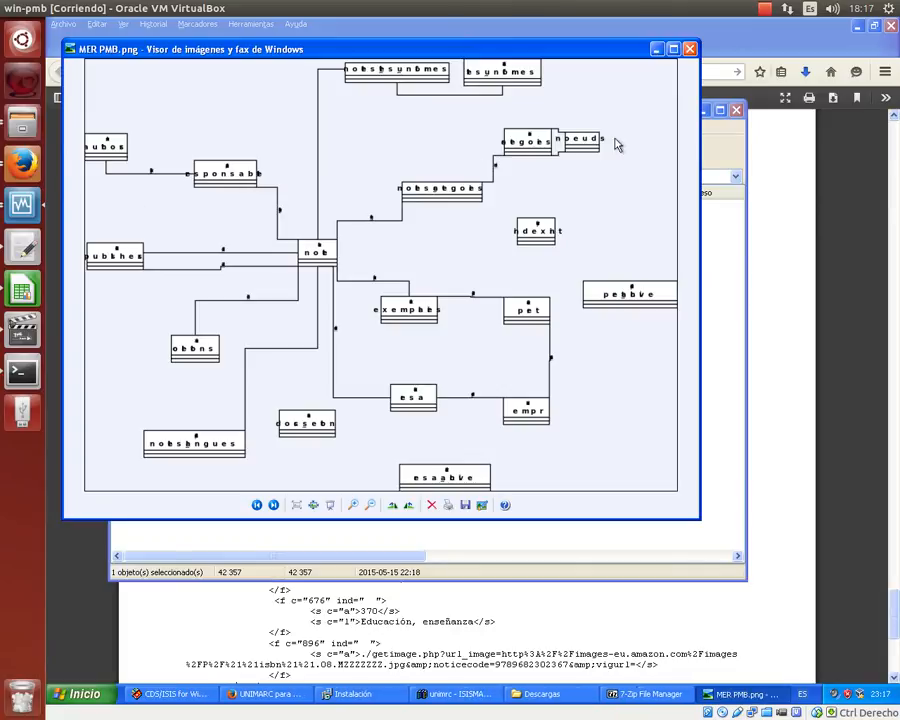
pyautogui.click(673, 49)
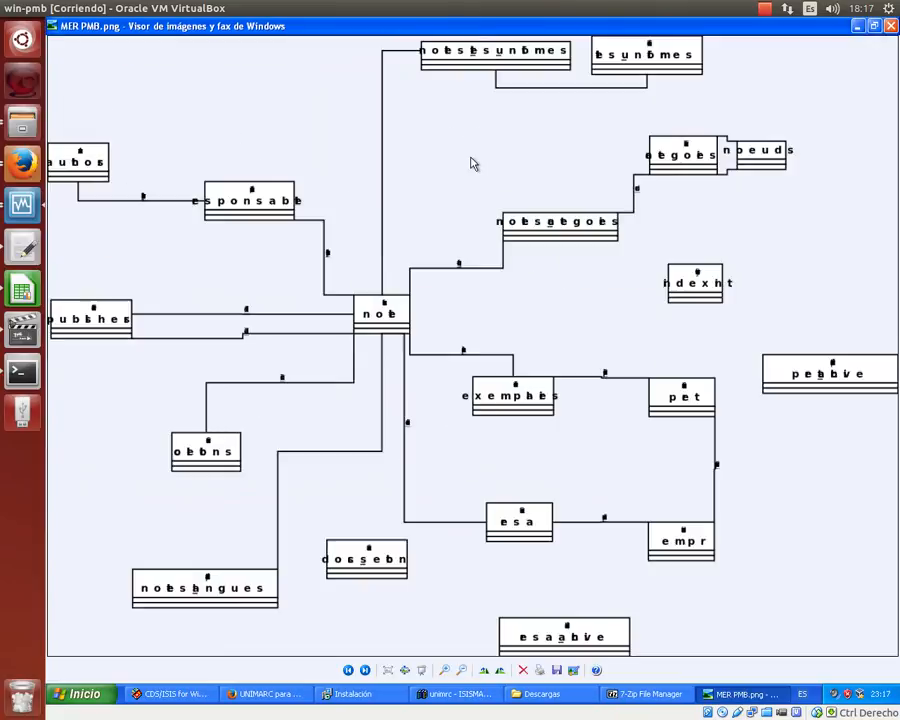
pyautogui.scroll(-3, 473, 163)
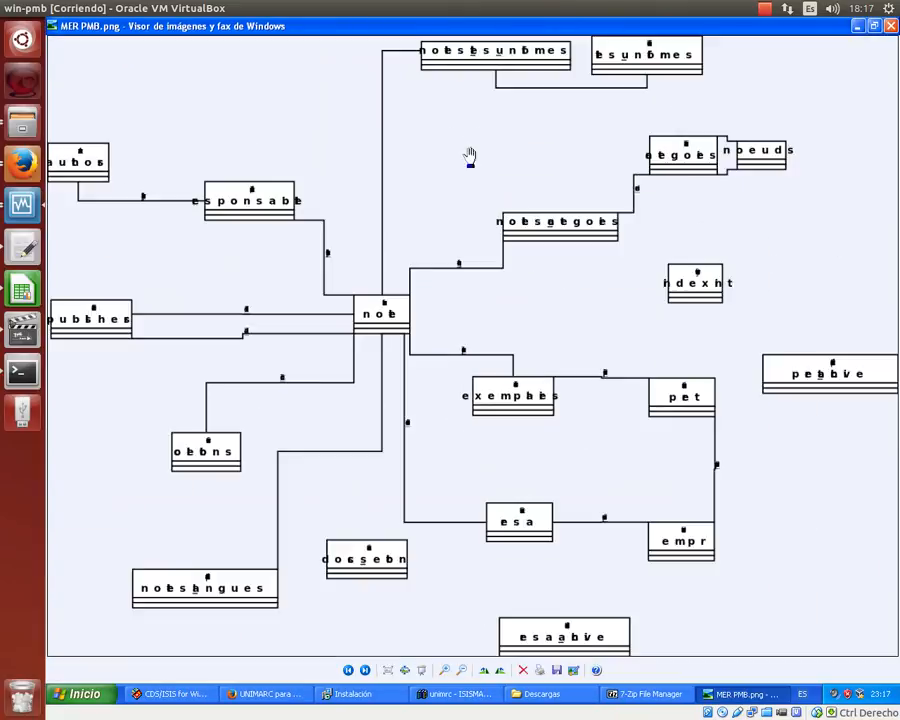
pyautogui.scroll(1, 470, 157)
pyautogui.scroll(-1, 470, 157)
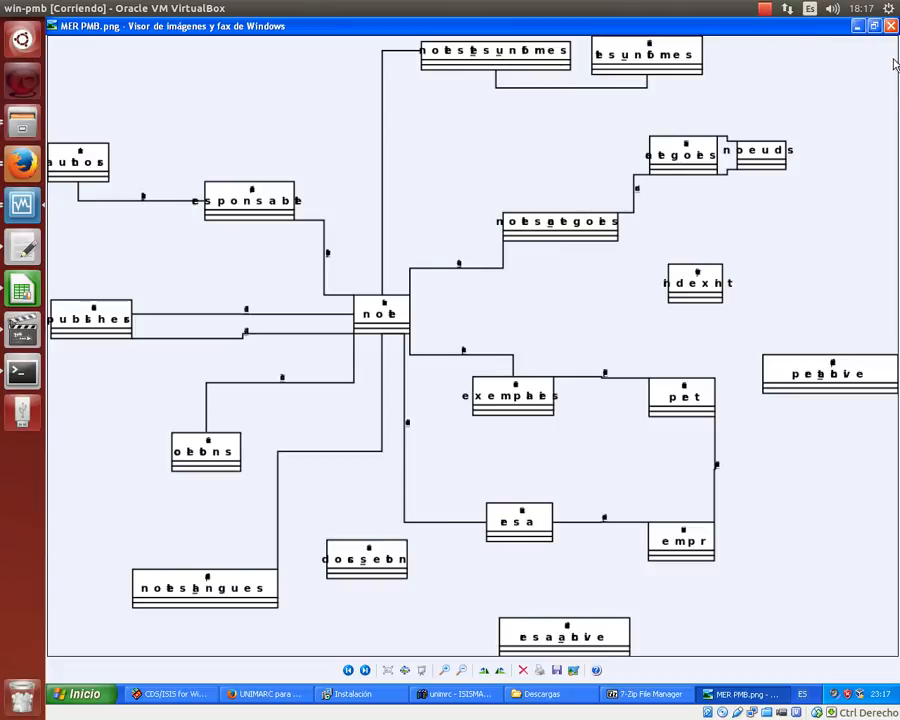
pyautogui.click(891, 28)
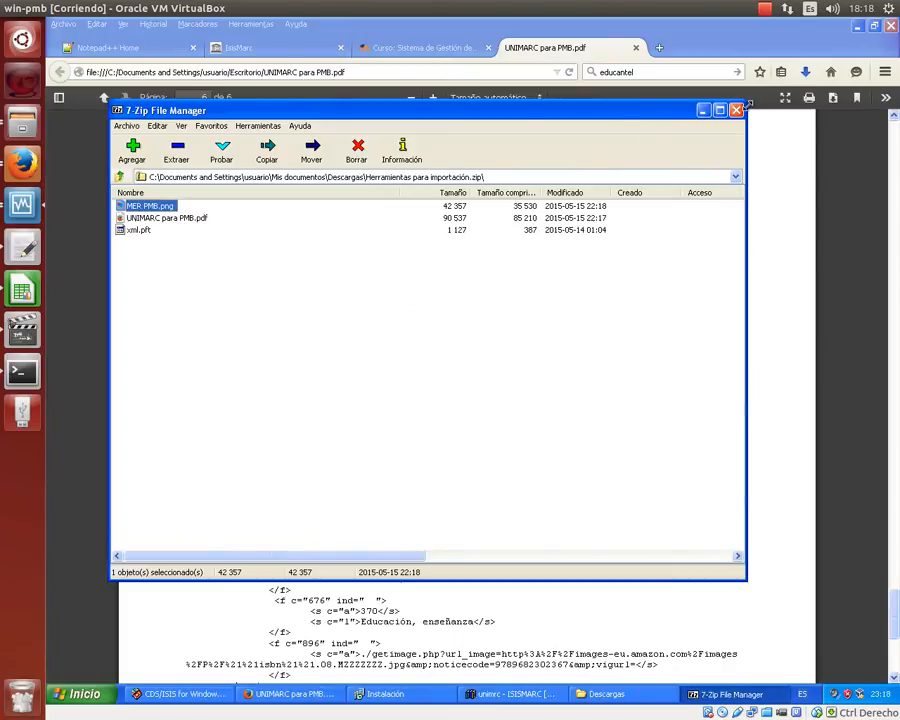
# - Extract xml.pft from the 7-Zip archive onto the desktop and close 7-Zip
pyautogui.click(858, 27)
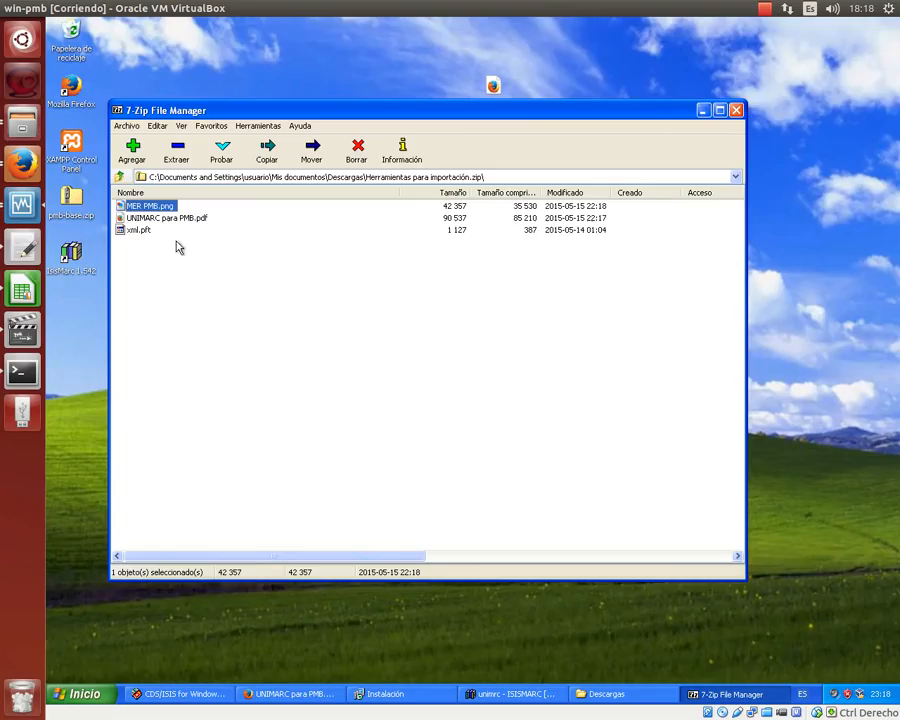
pyautogui.click(145, 231)
pyautogui.moveTo(842, 350); pyautogui.dragTo(476, 305)
pyautogui.click(736, 110)
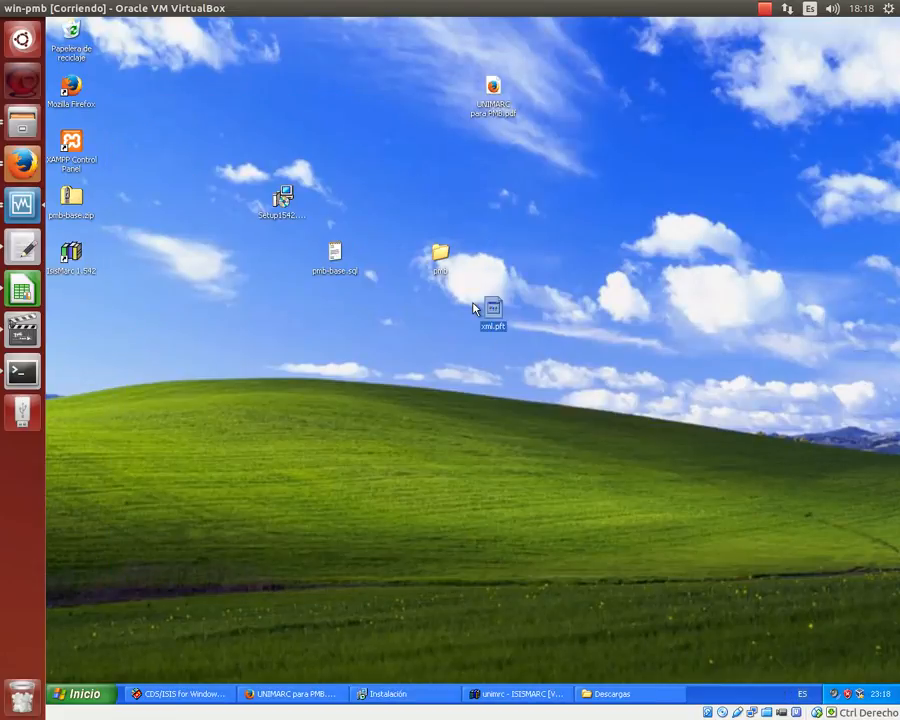
# - Review xml.pft's 53-line UNIMARC-to-XML format in Notepad++, then close the editor
pyautogui.rightClick(493, 313)
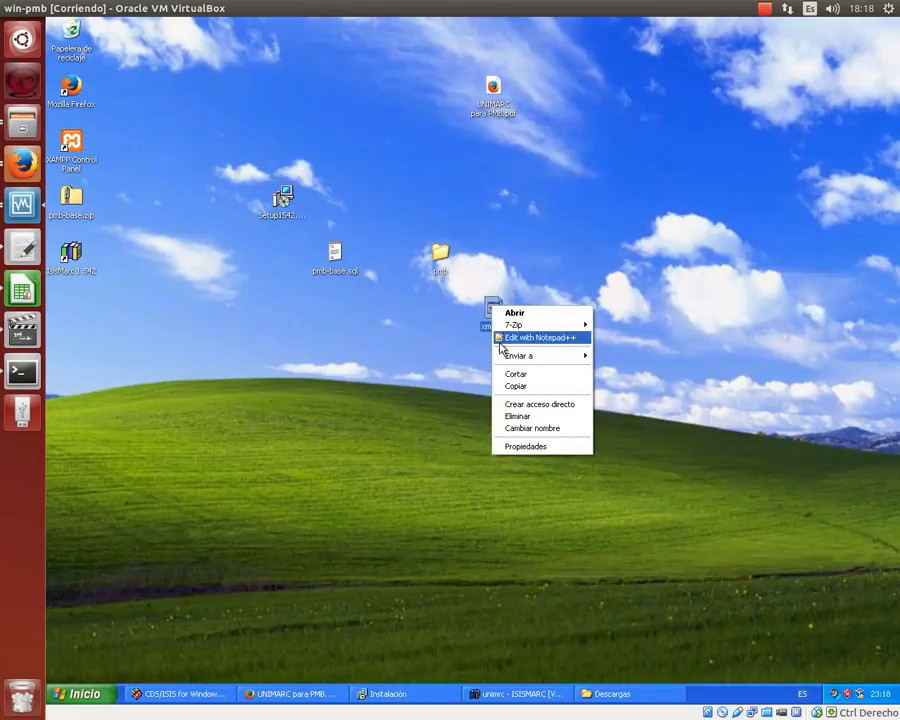
pyautogui.click(500, 340)
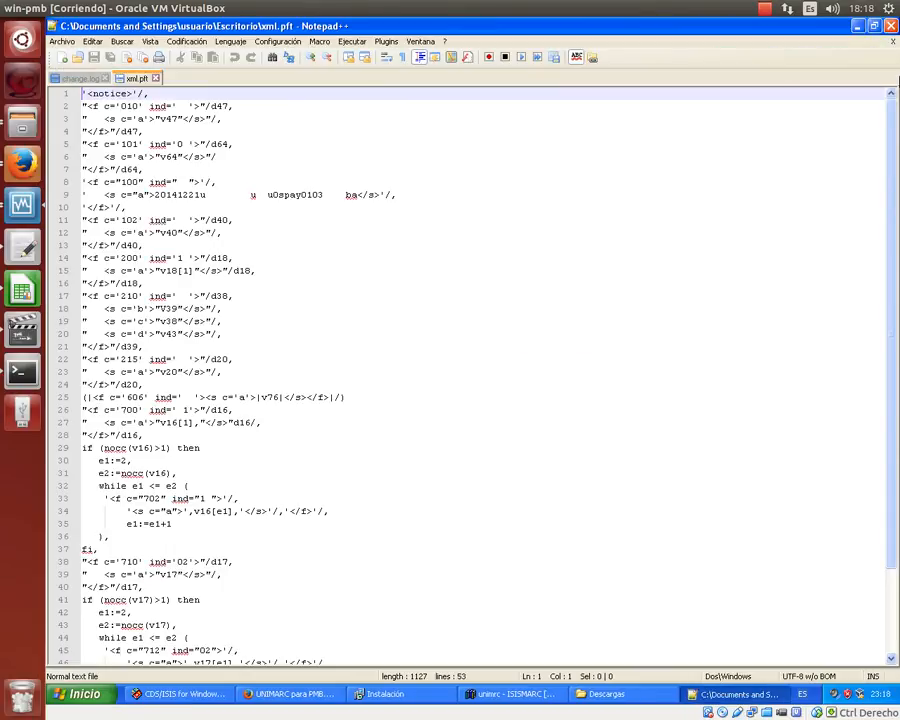
pyautogui.click(890, 25)
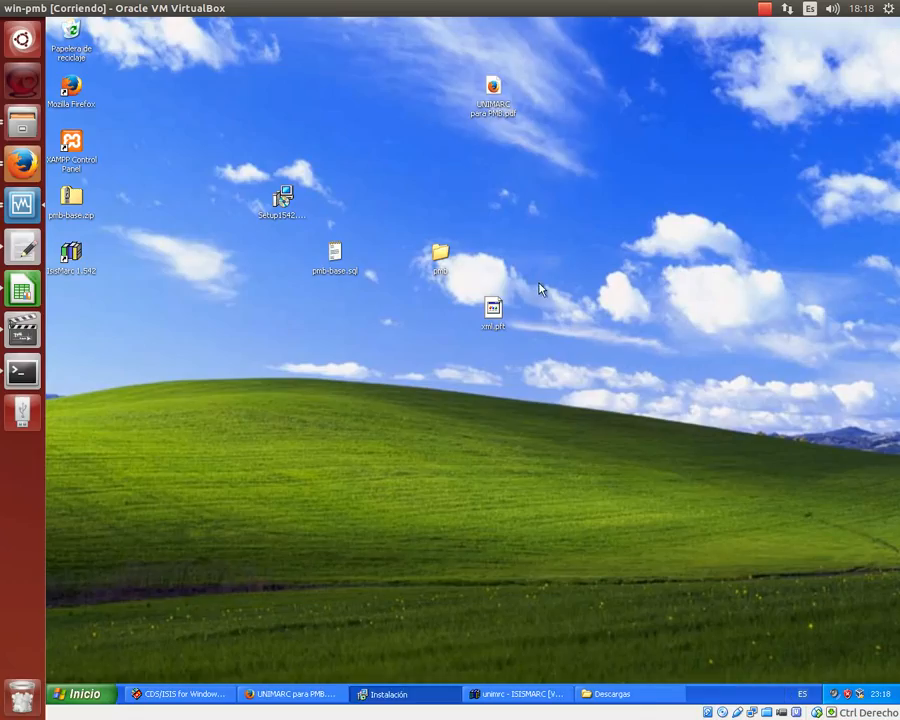
pyautogui.rightClick(497, 318)
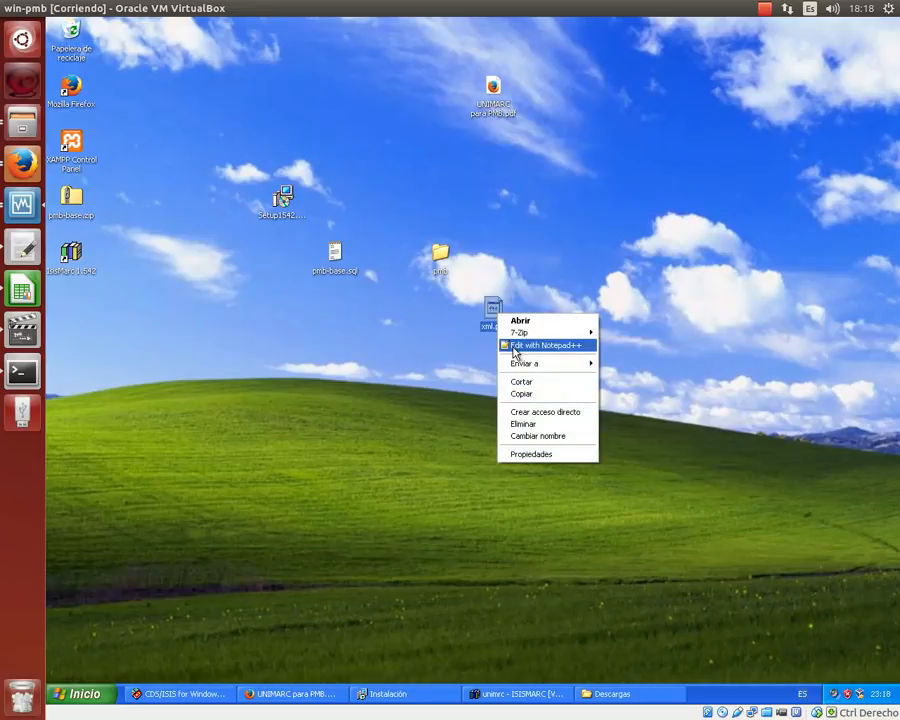
pyautogui.click(512, 344)
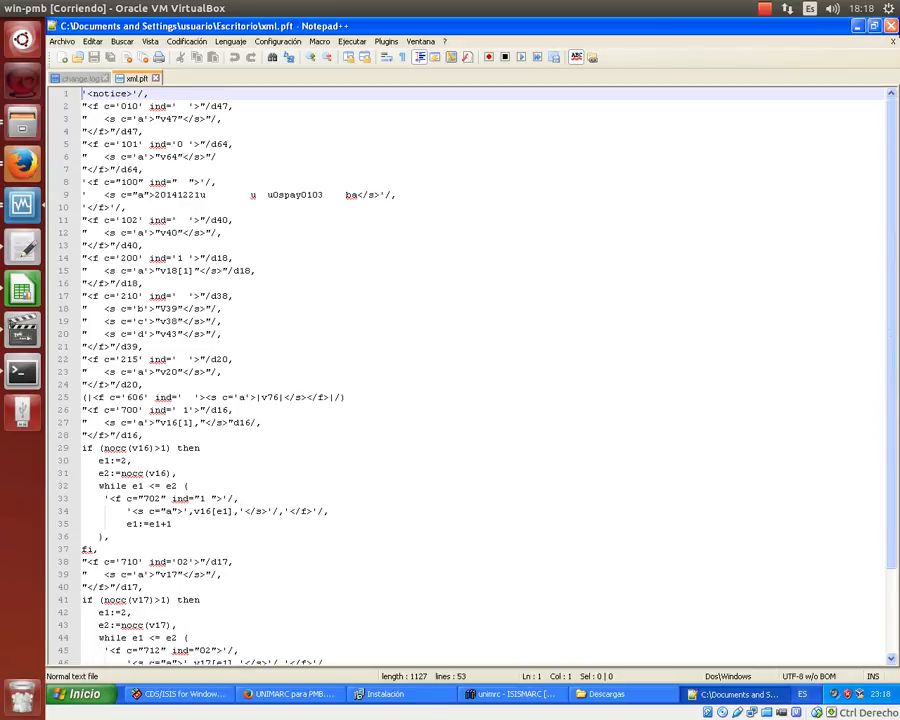
pyautogui.click(891, 26)
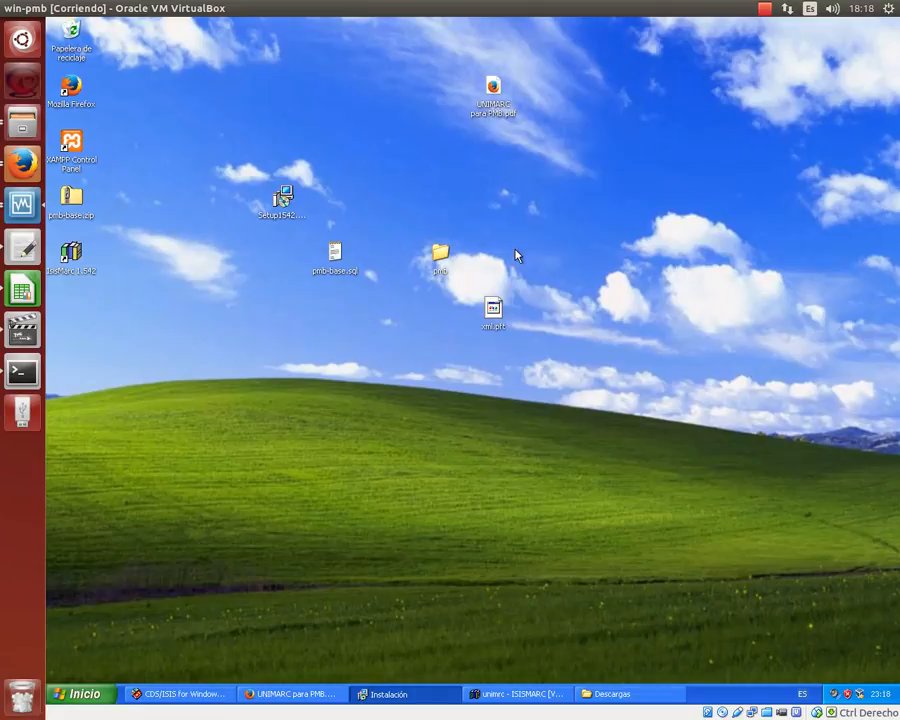
# - View LIBTC record MFN 1 in CDS/ISIS, then return to the UNIMARC guide in Firefox
pyautogui.click(168, 693)
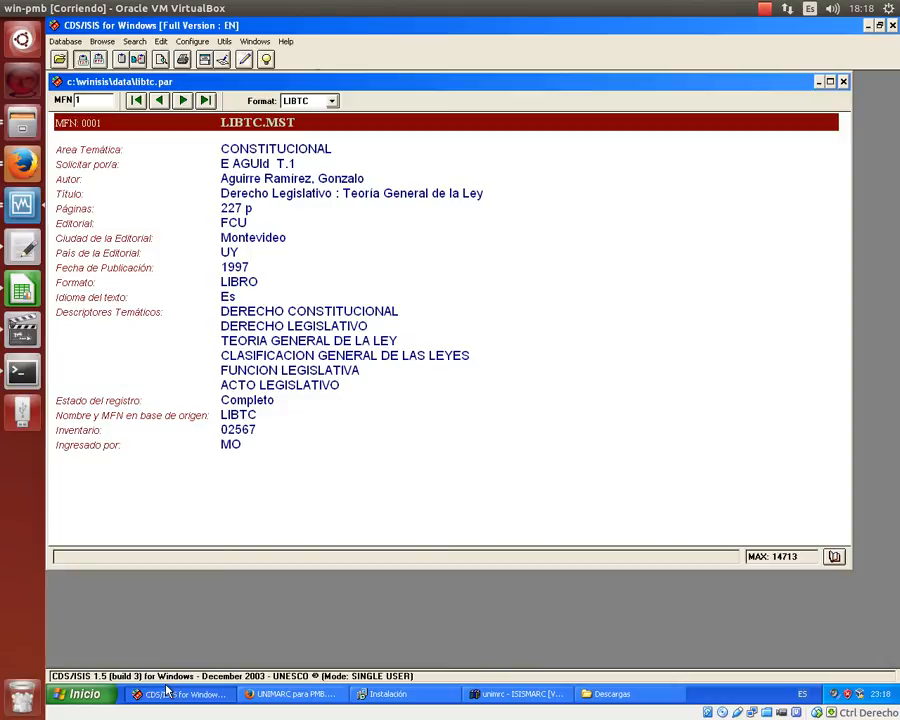
pyautogui.click(292, 693)
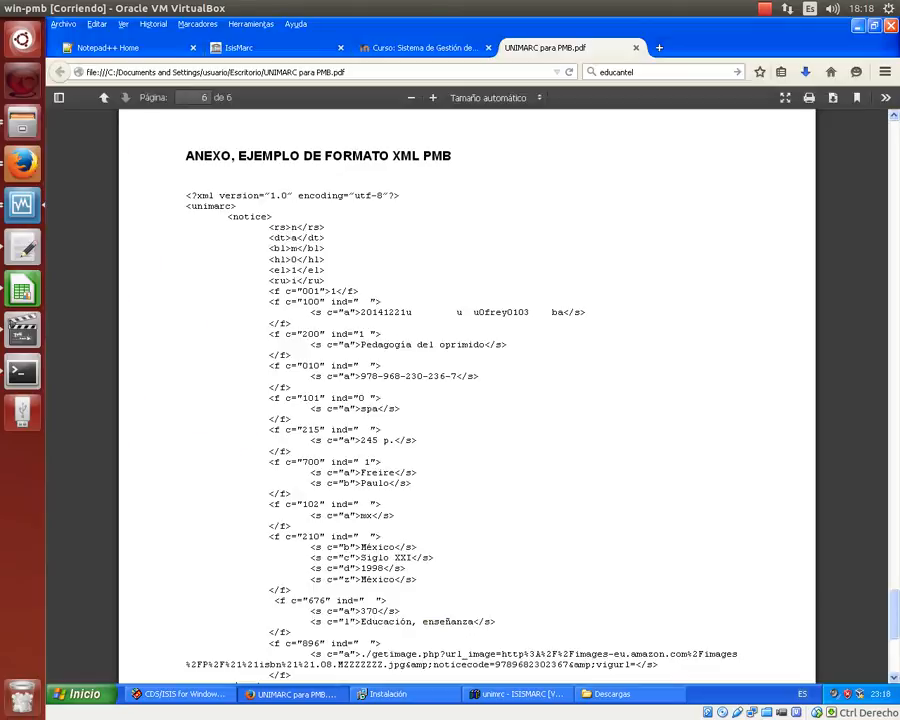
# - Load localhost/phpMyAdmin in a new tab and open the SQL query page for pmb
pyautogui.click(669, 50)
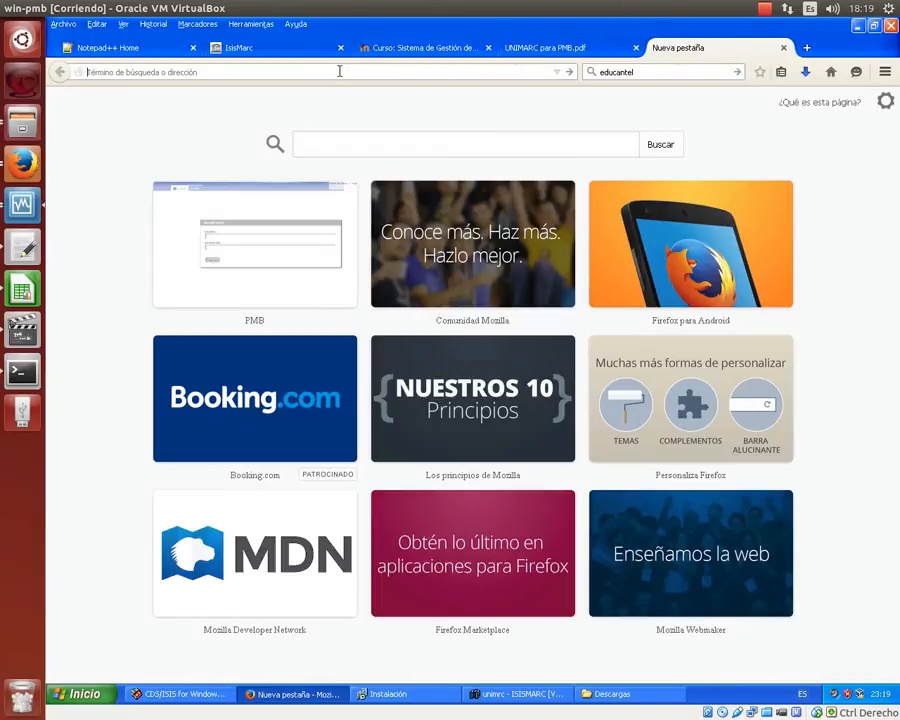
pyautogui.write('localhost/')
pyautogui.press('Right')
pyautogui.write('php')
pyautogui.press('Down')
pyautogui.press('Return')
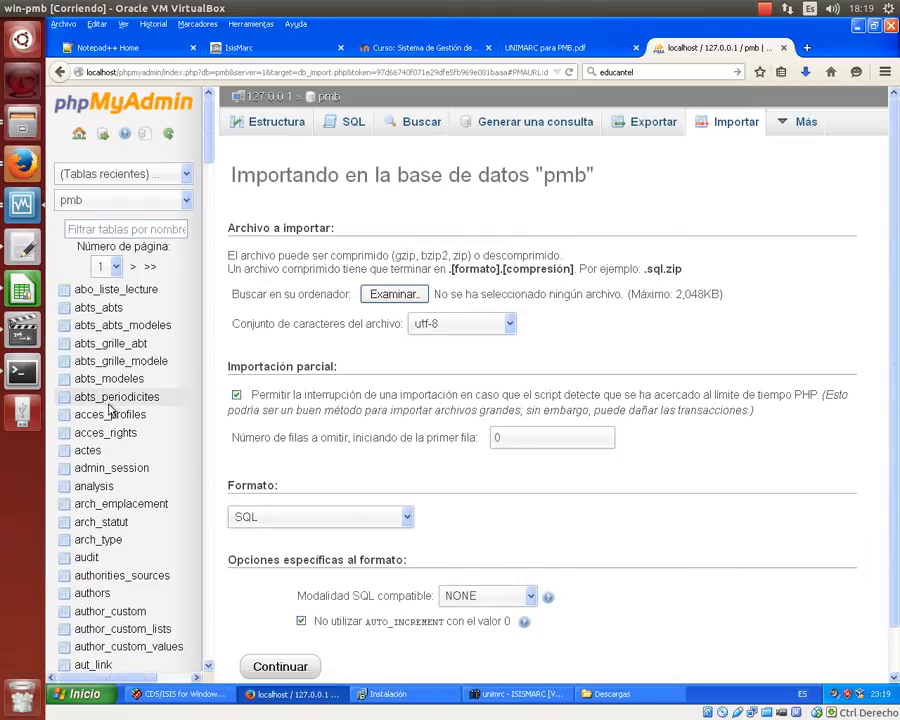
pyautogui.scroll(-10, 160, 407)
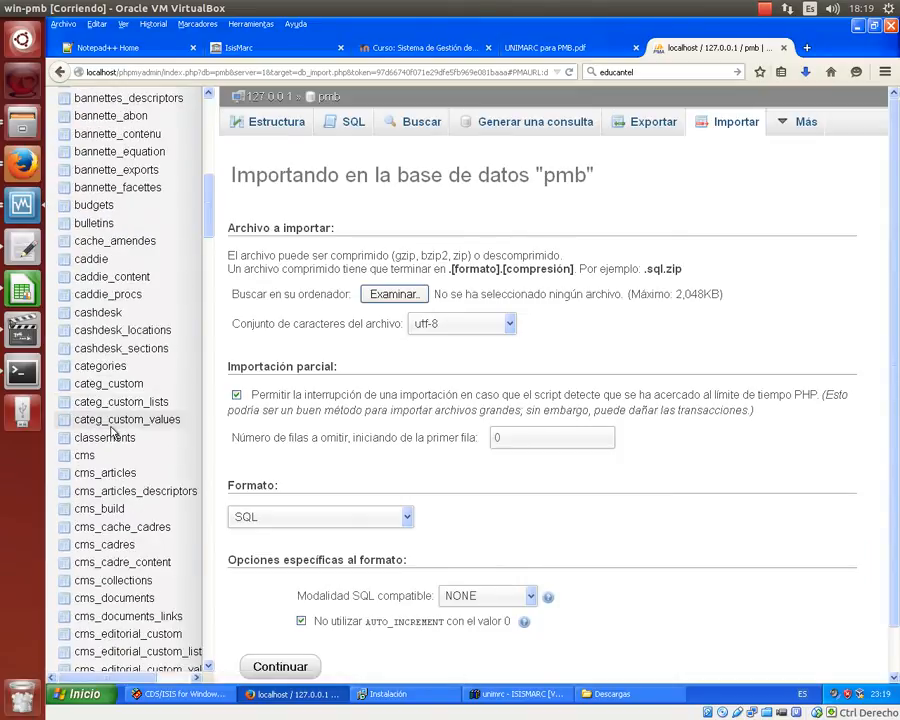
pyautogui.scroll(-15, 113, 432)
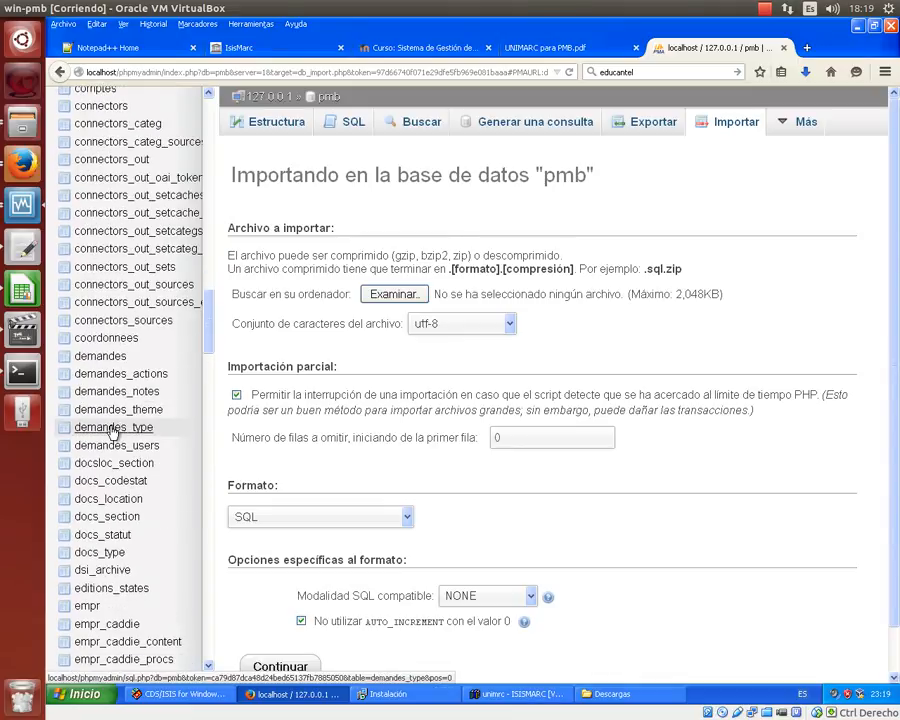
pyautogui.scroll(5, 113, 428)
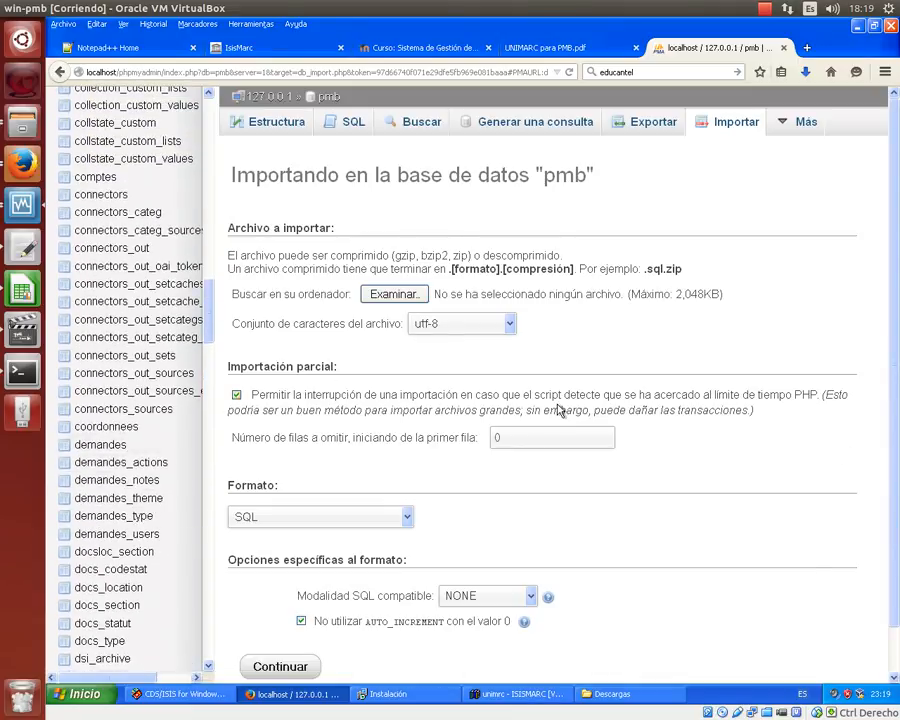
pyautogui.click(349, 124)
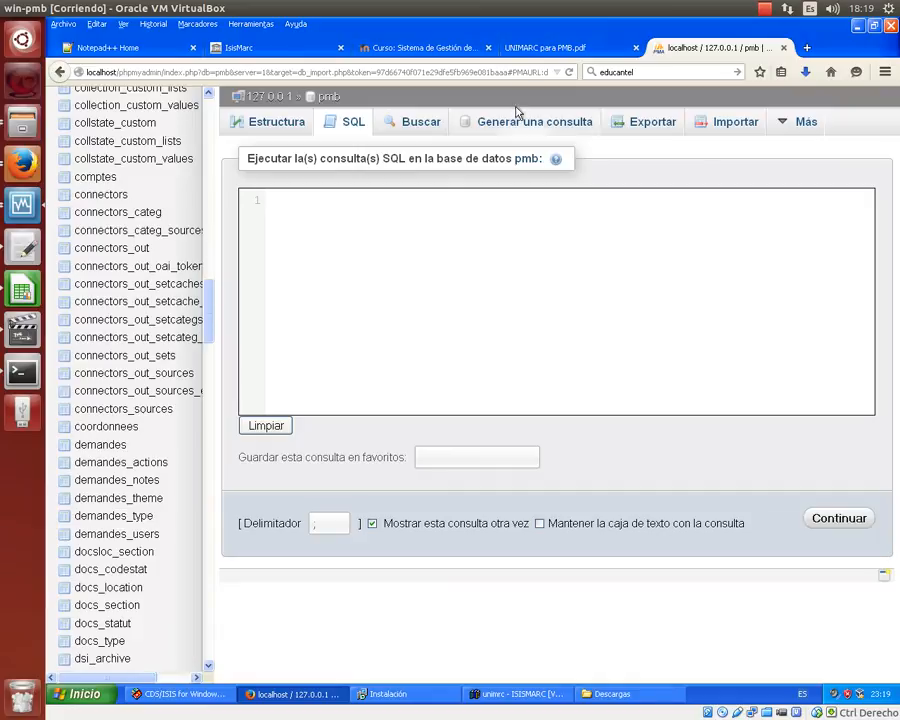
# - Check the XML example in the UNIMARC PDF, then minimize Firefox to reveal CDS/ISIS
pyautogui.click(528, 47)
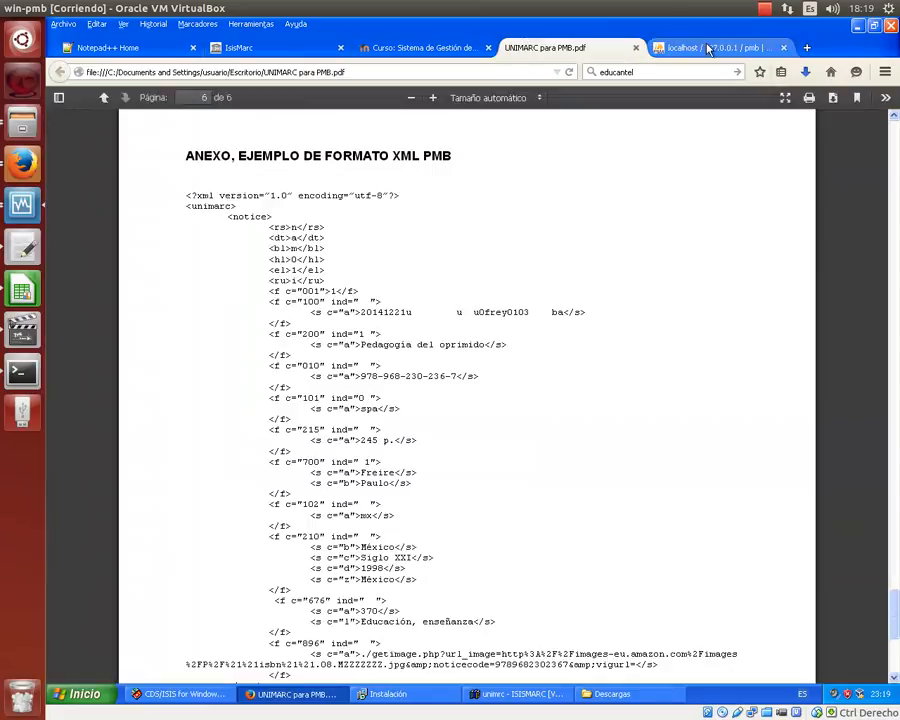
pyautogui.click(712, 47)
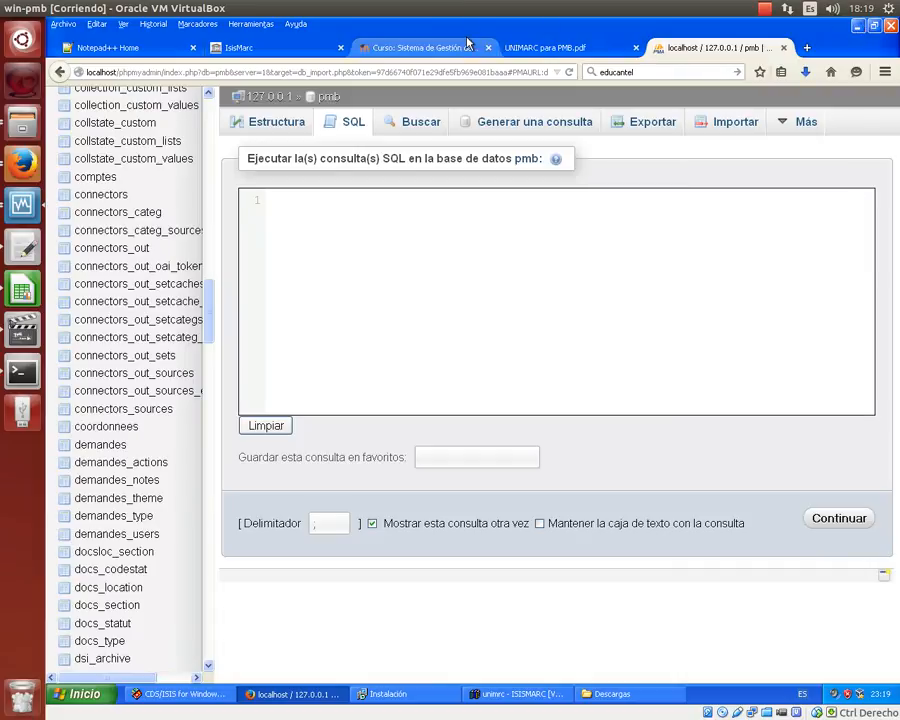
pyautogui.click(857, 26)
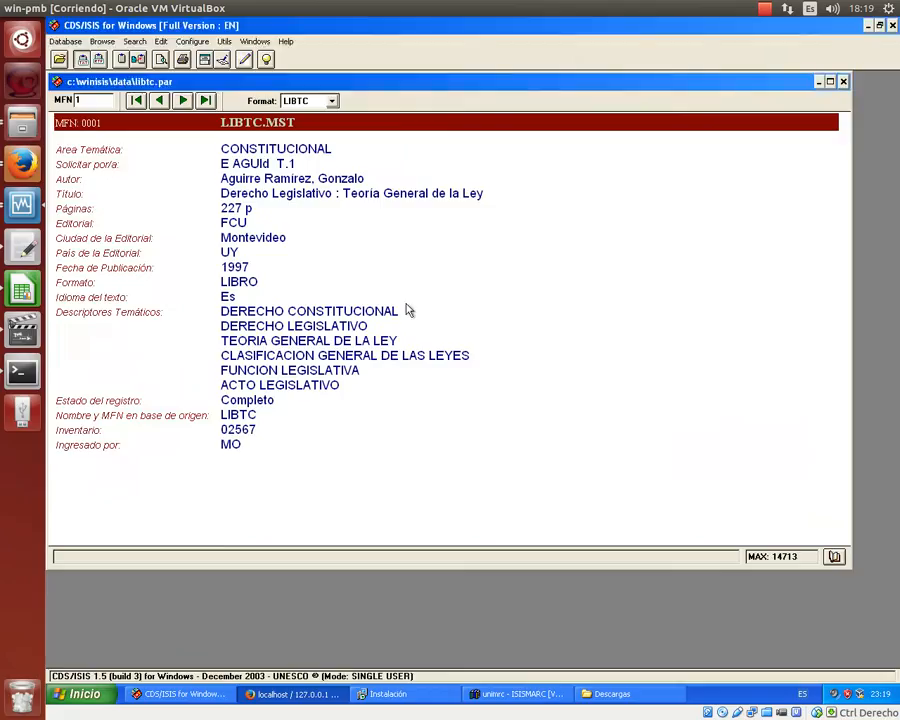
# - Maximize the LIBTC record, view the unimrc record maximized in IsisMarc, then return to CDS/ISIS
pyautogui.click(830, 82)
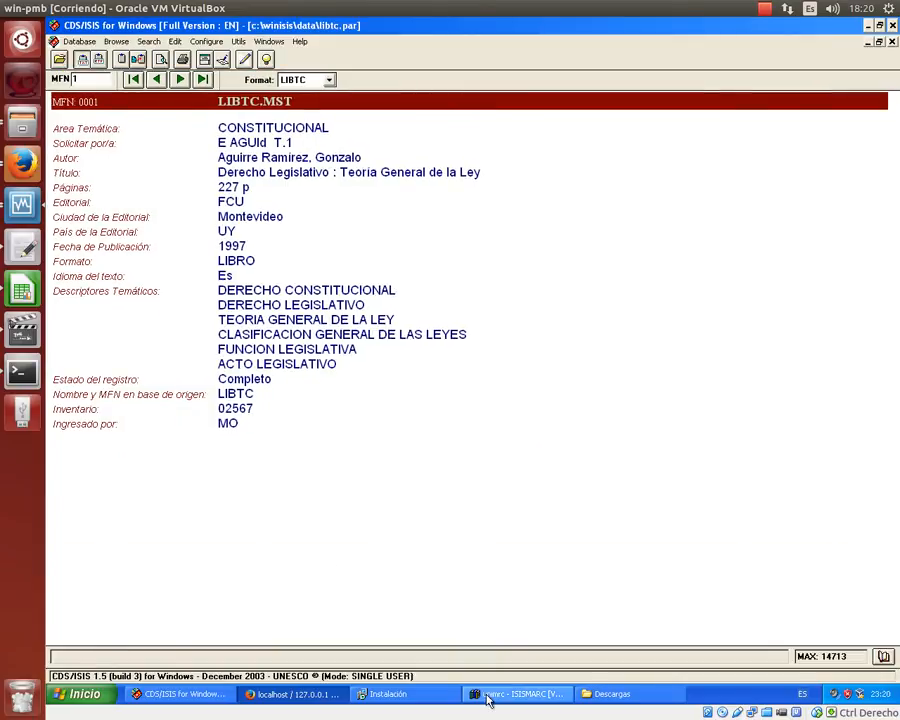
pyautogui.click(489, 697)
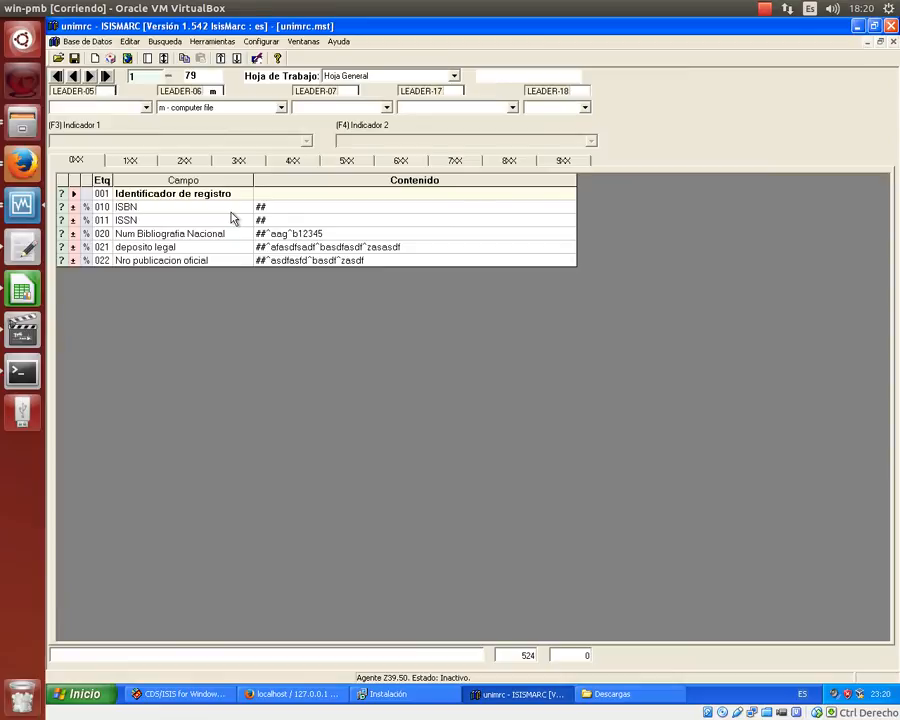
pyautogui.click(881, 43)
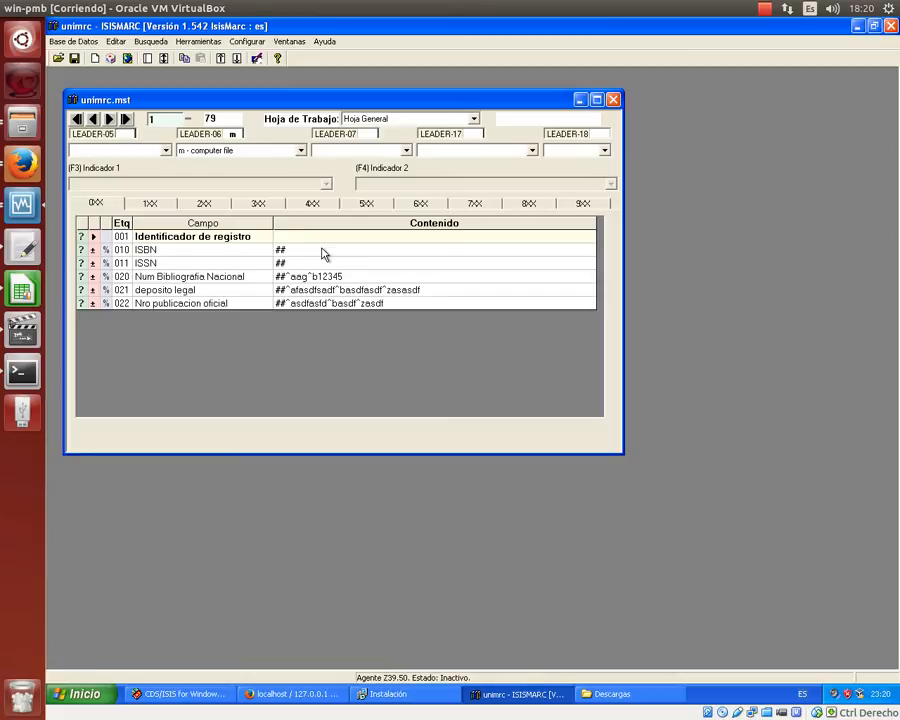
pyautogui.click(596, 99)
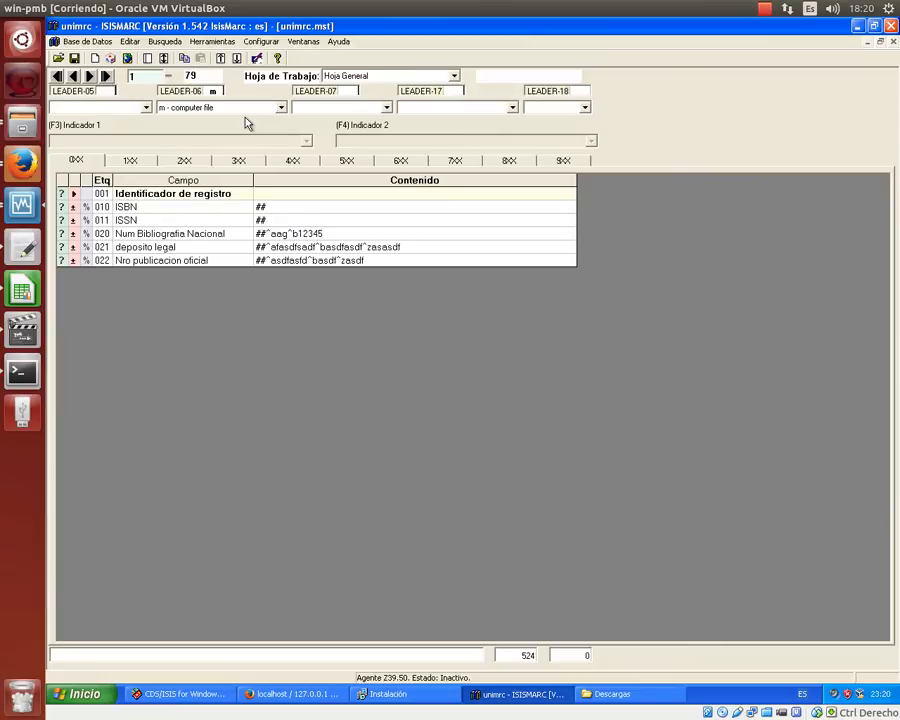
pyautogui.click(180, 693)
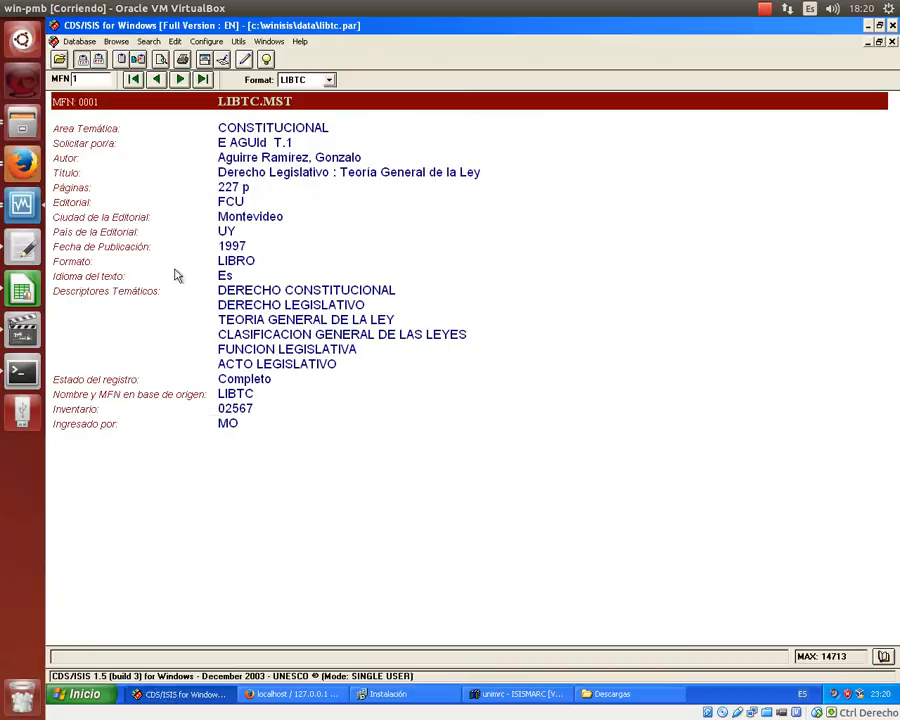
# - Open author.par from c:\isismarc\winisis\data, check its display formats, then close it
pyautogui.click(59, 59)
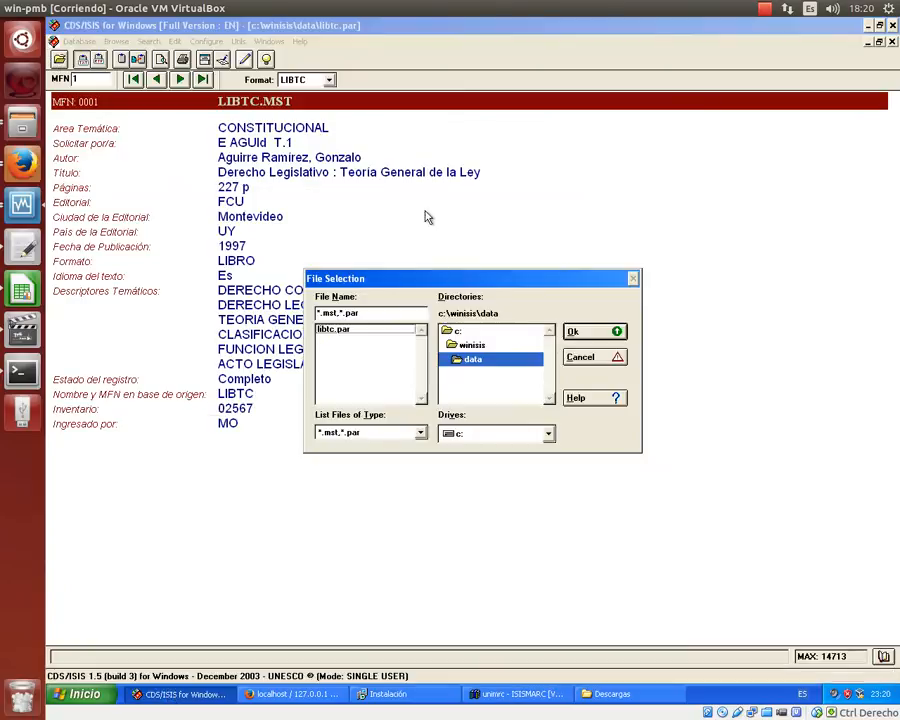
pyautogui.doubleClick(457, 331)
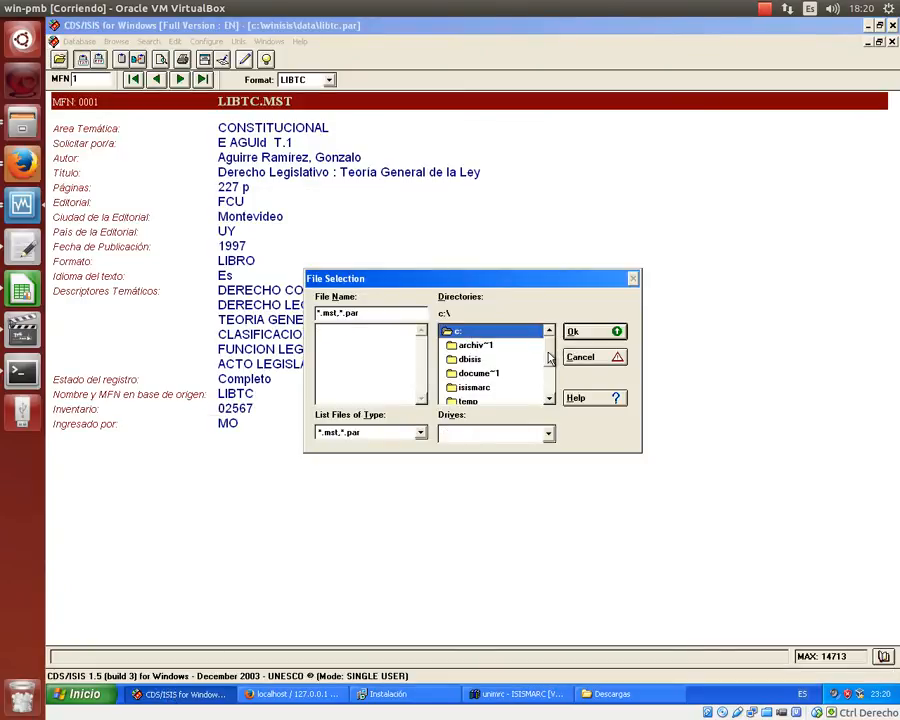
pyautogui.click(548, 360)
pyautogui.doubleClick(496, 350)
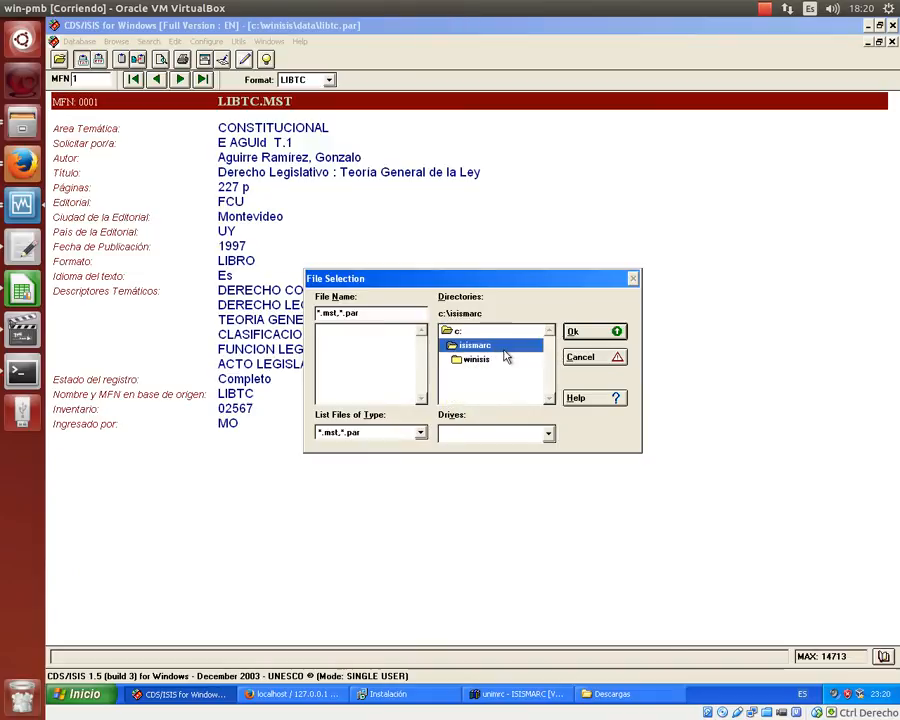
pyautogui.doubleClick(495, 359)
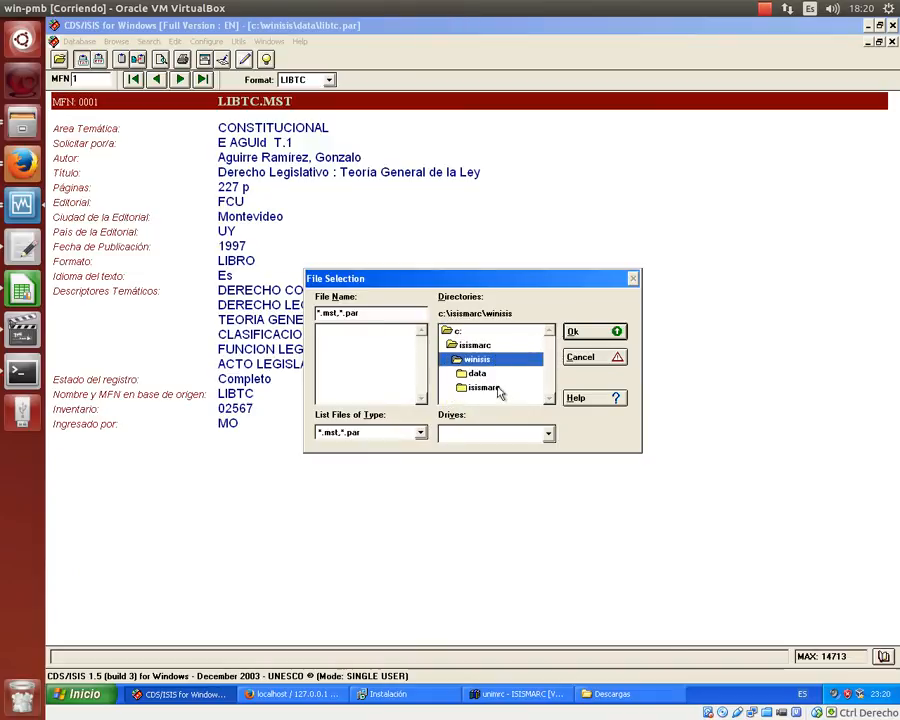
pyautogui.doubleClick(490, 373)
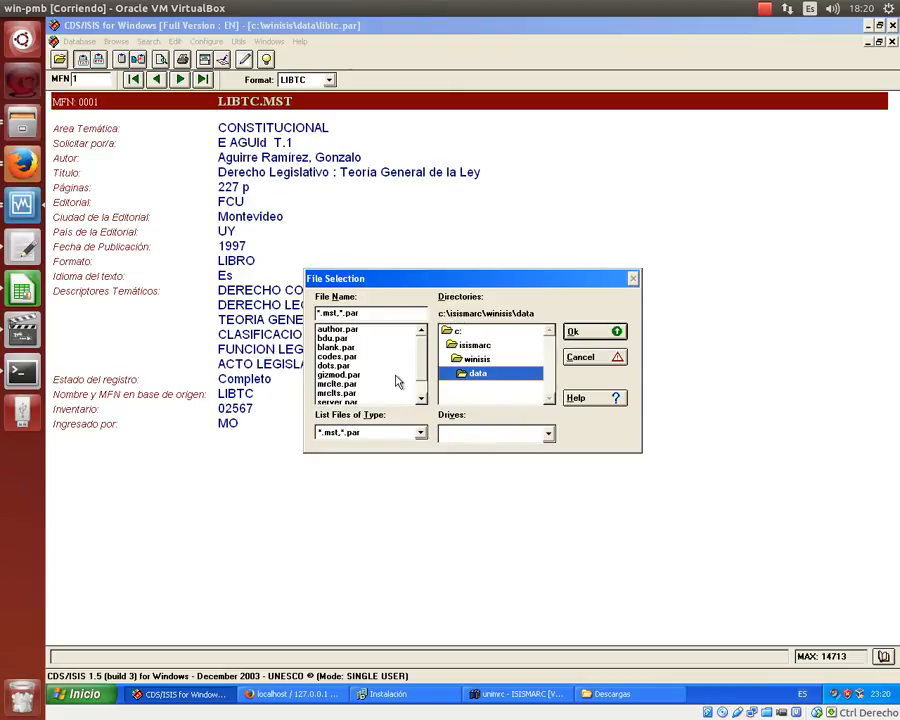
pyautogui.scroll(-1, 400, 368)
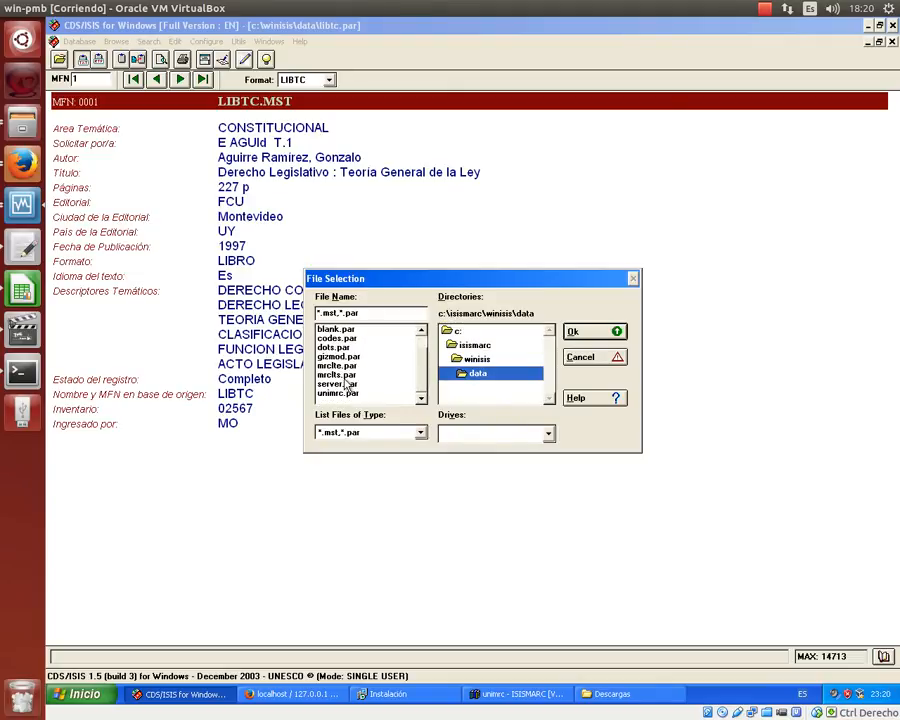
pyautogui.doubleClick(361, 398)
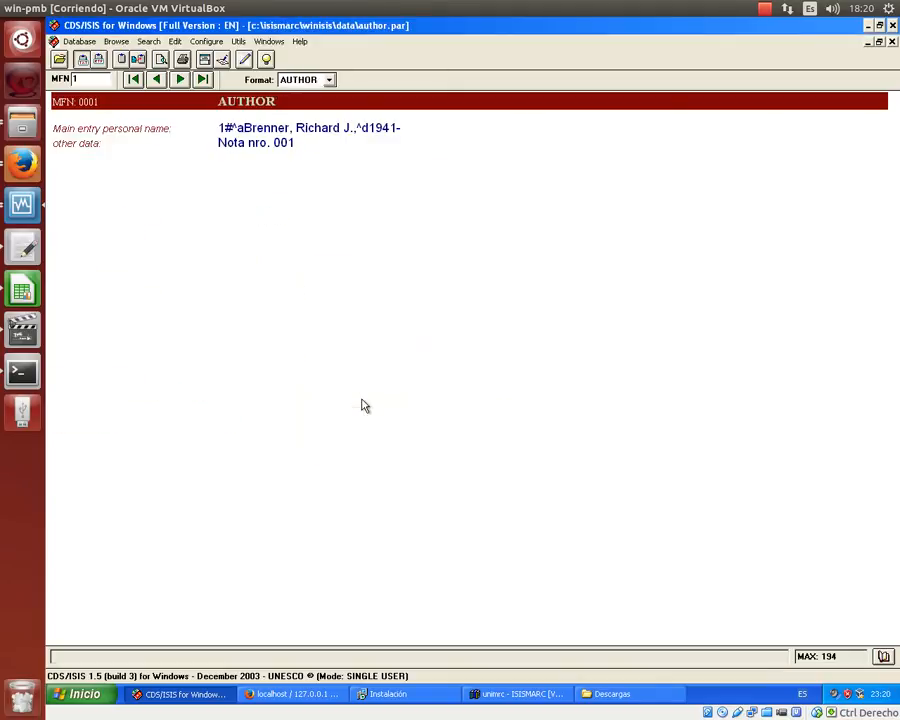
pyautogui.click(331, 83)
pyautogui.click(373, 137)
pyautogui.click(892, 41)
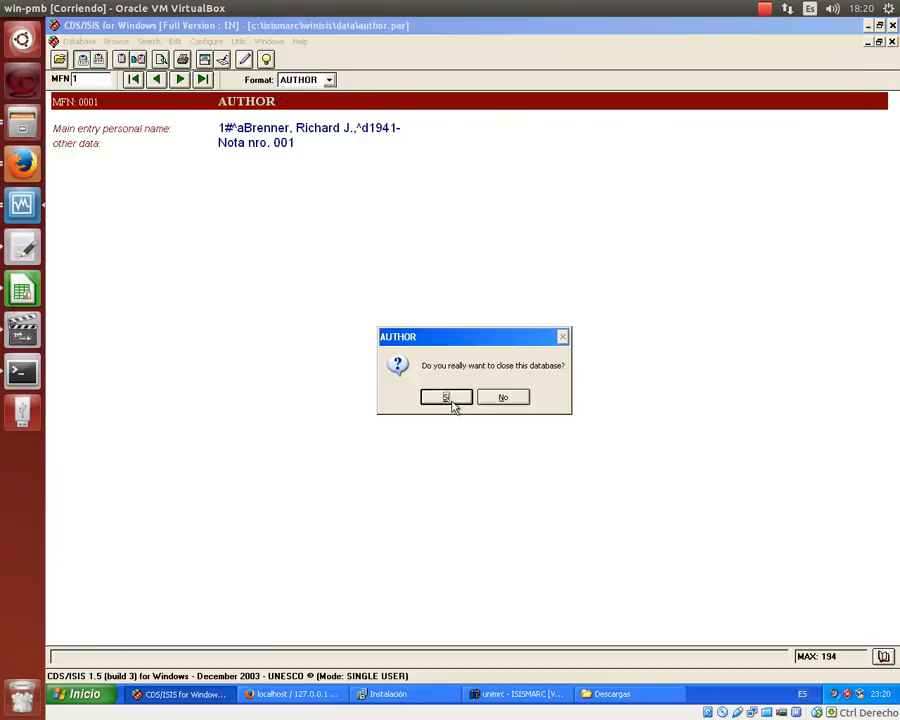
pyautogui.click(452, 403)
# - Open unimrc.par from c:\isismarc\winisis\data and maximize its record 1 window
pyautogui.click(59, 60)
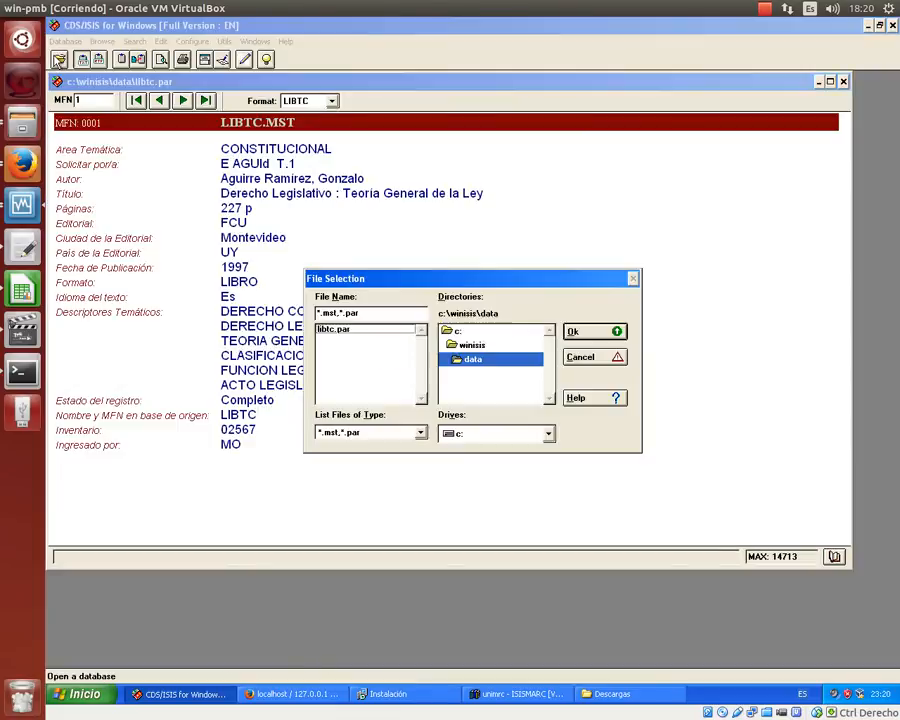
pyautogui.doubleClick(514, 333)
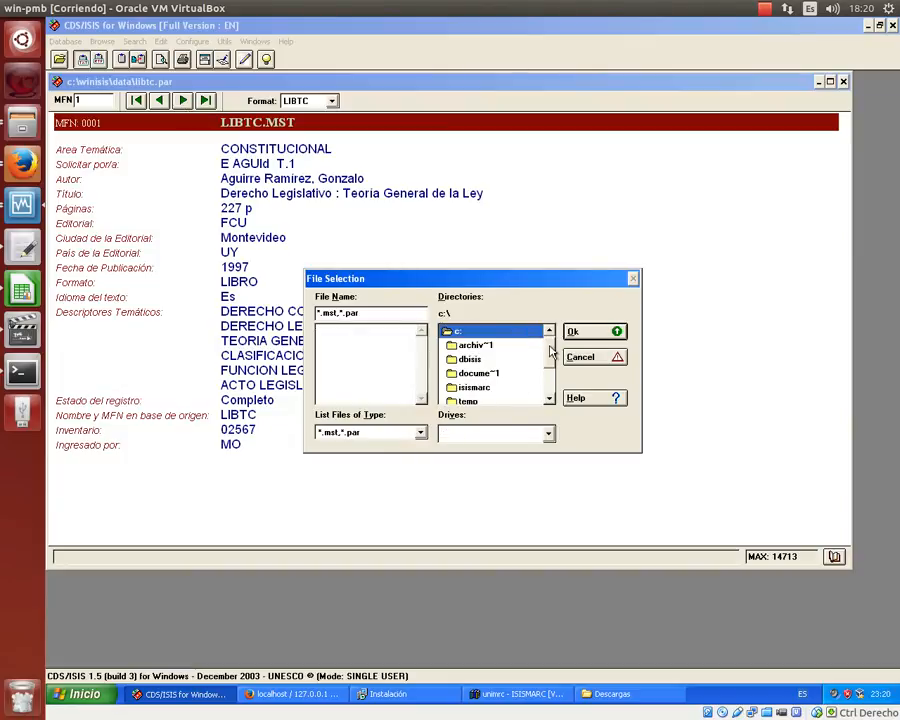
pyautogui.moveTo(550, 347); pyautogui.dragTo(552, 372)
pyautogui.doubleClick(520, 346)
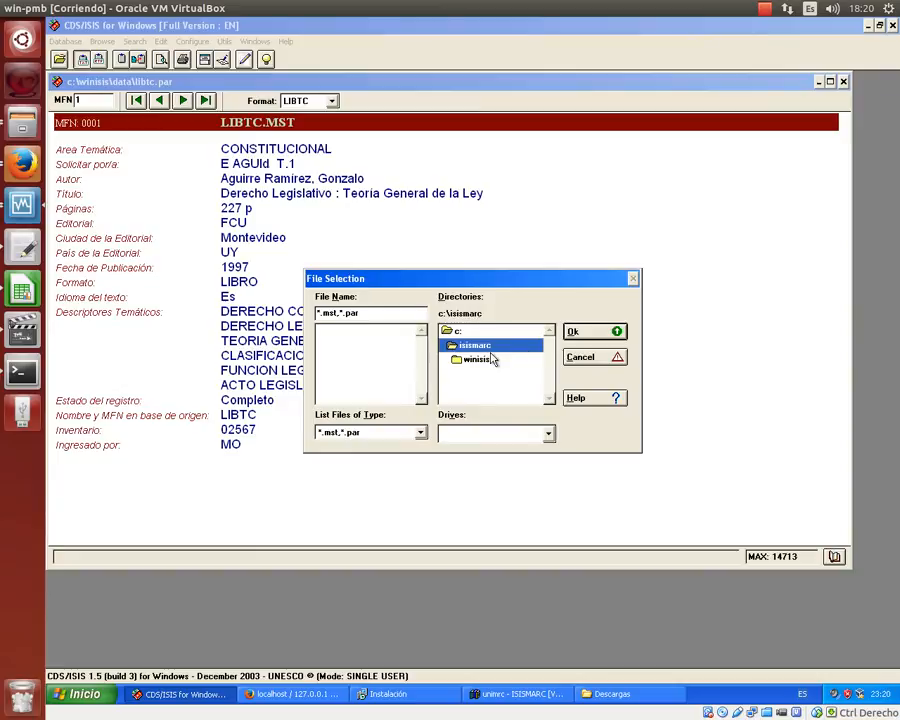
pyautogui.doubleClick(491, 360)
pyautogui.doubleClick(494, 373)
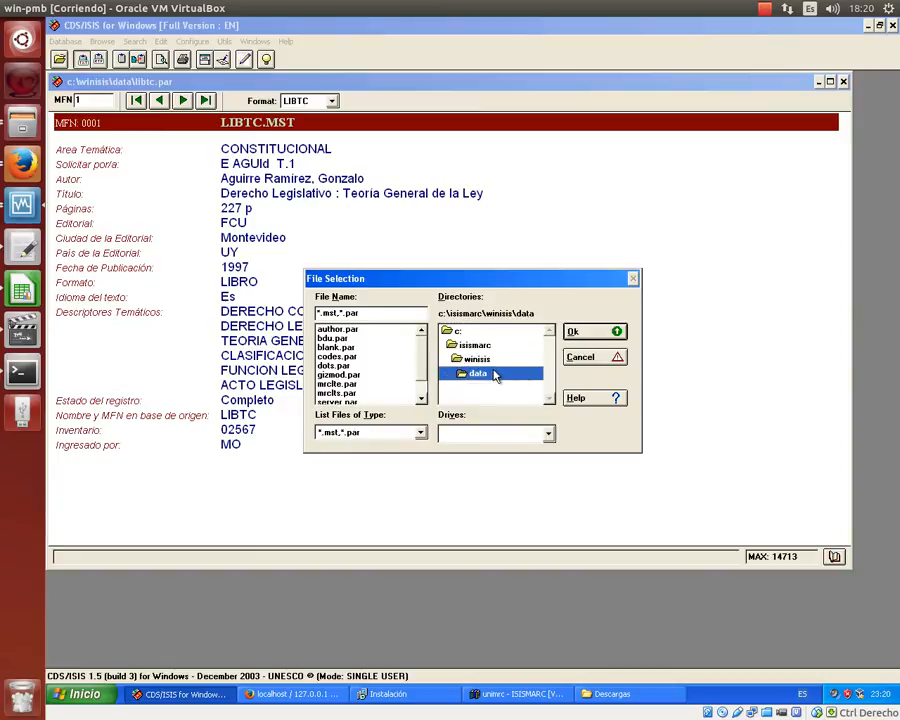
pyautogui.scroll(-1, 409, 358)
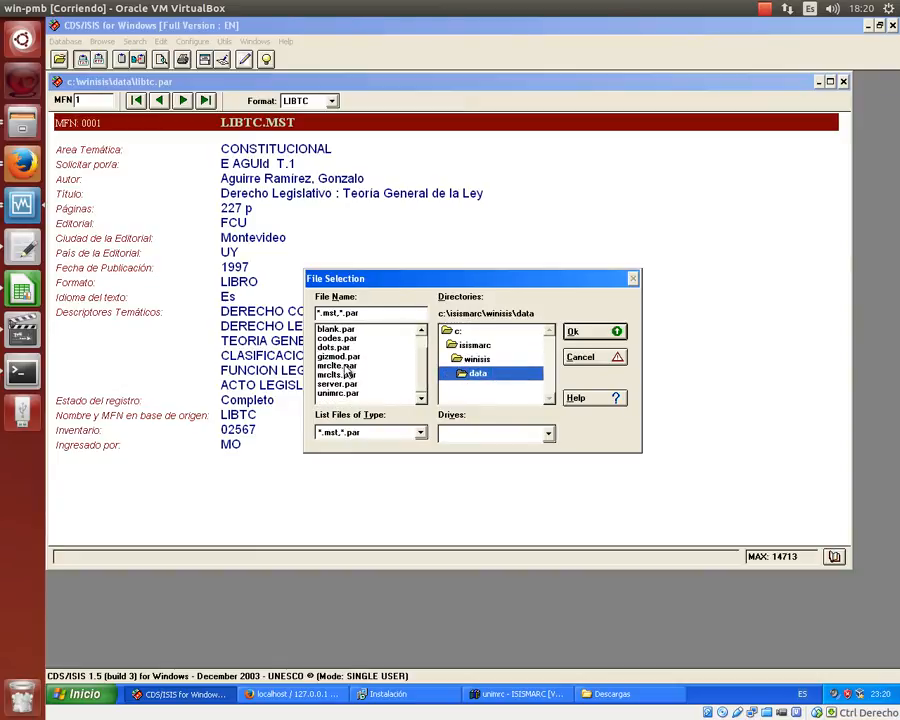
pyautogui.click(338, 393)
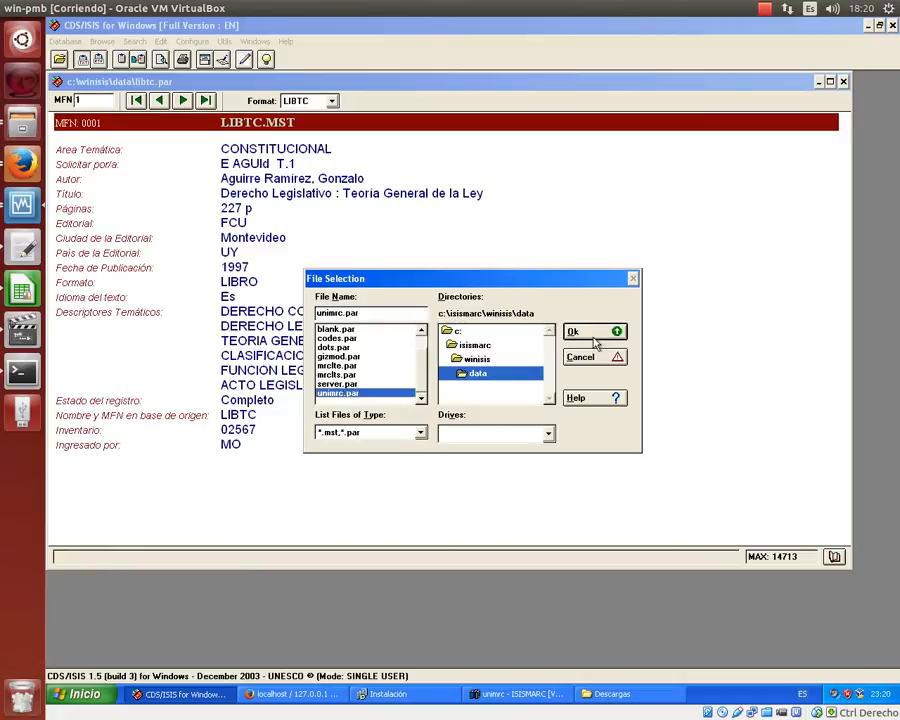
pyautogui.click(595, 338)
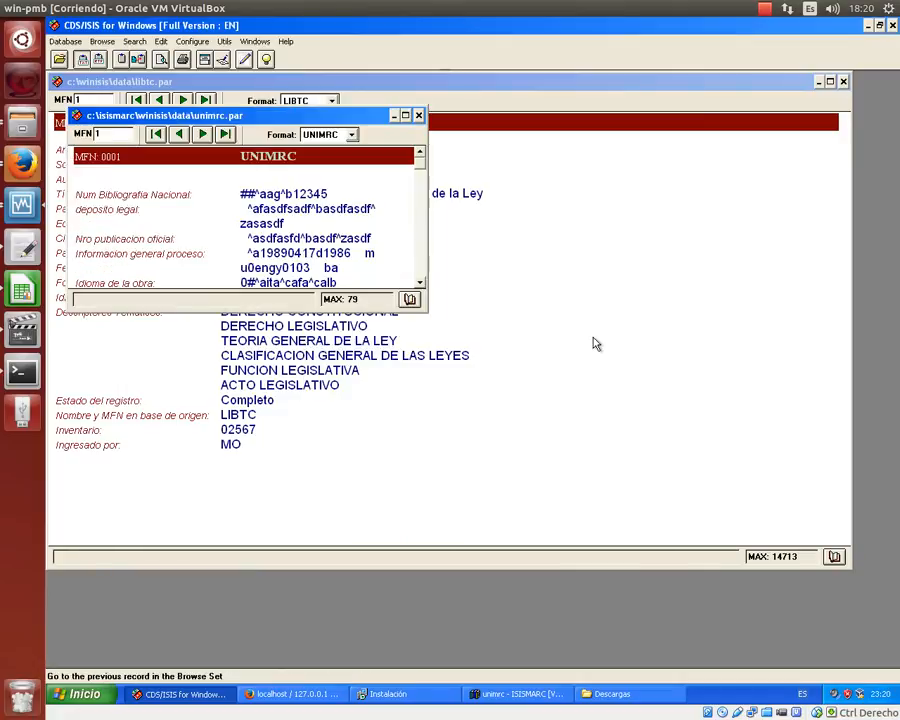
pyautogui.click(406, 115)
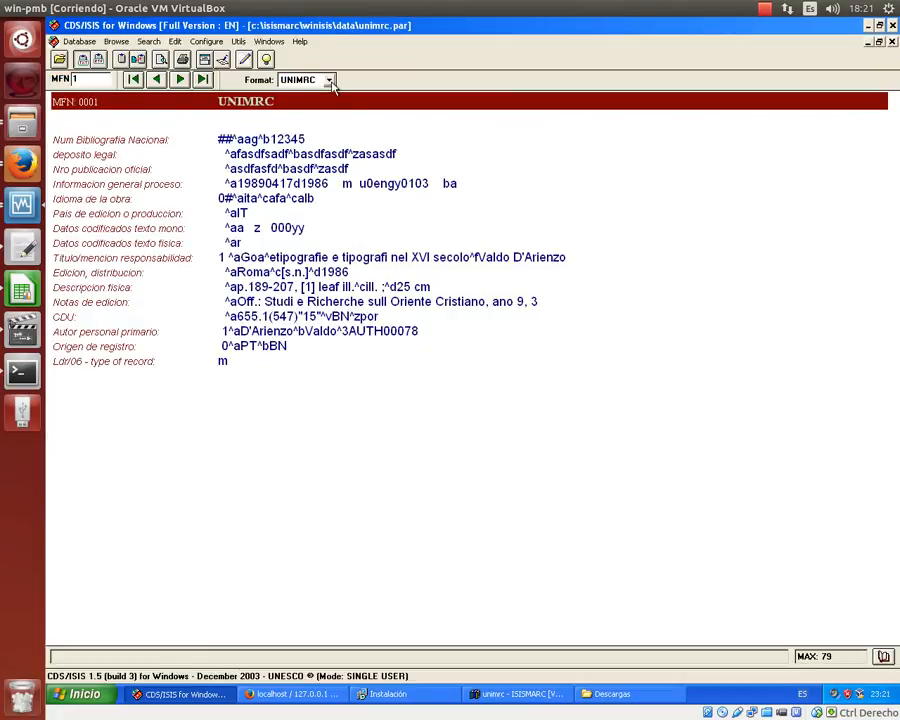
# - Show the unimrc record in *ALL* format, list .par files in c:\isismarc\winisis\data, then switch to IsisMarc
pyautogui.click(327, 80)
pyautogui.click(292, 91)
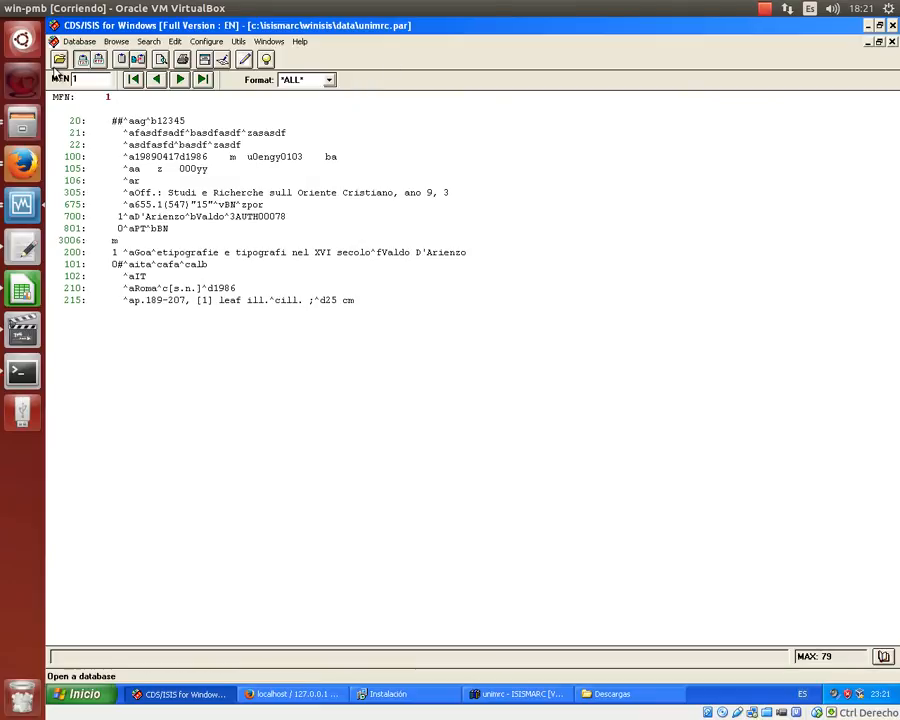
pyautogui.click(59, 59)
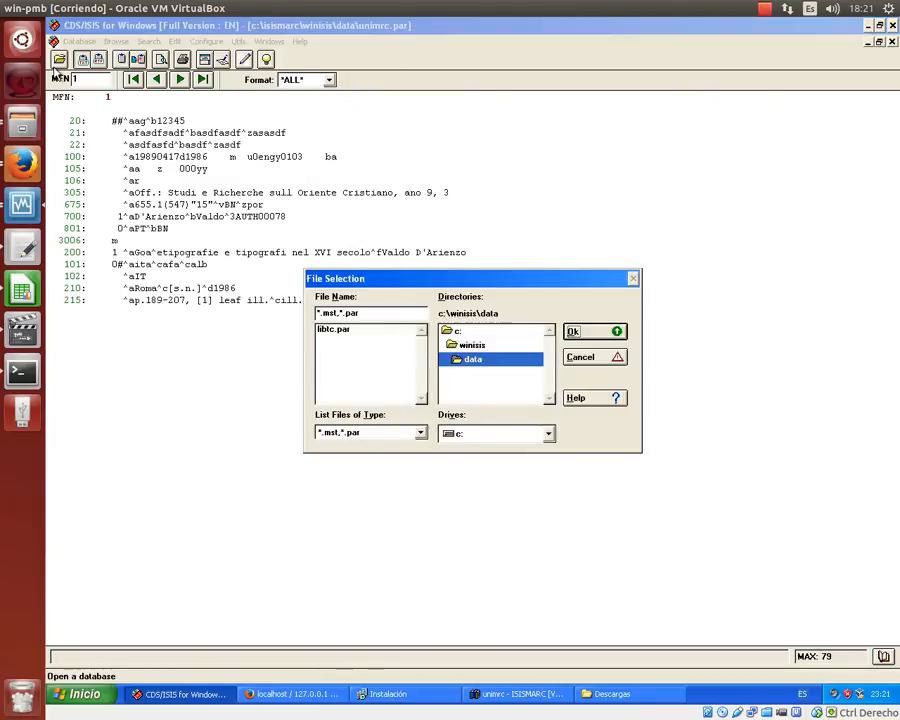
pyautogui.doubleClick(506, 333)
pyautogui.moveTo(555, 342); pyautogui.dragTo(554, 361)
pyautogui.doubleClick(516, 345)
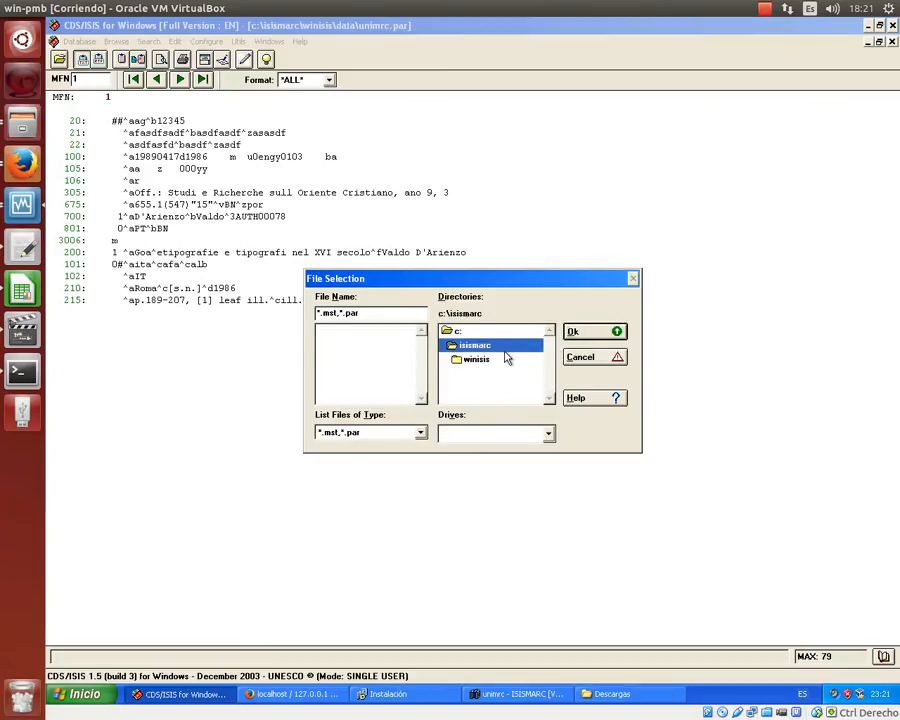
pyautogui.doubleClick(505, 358)
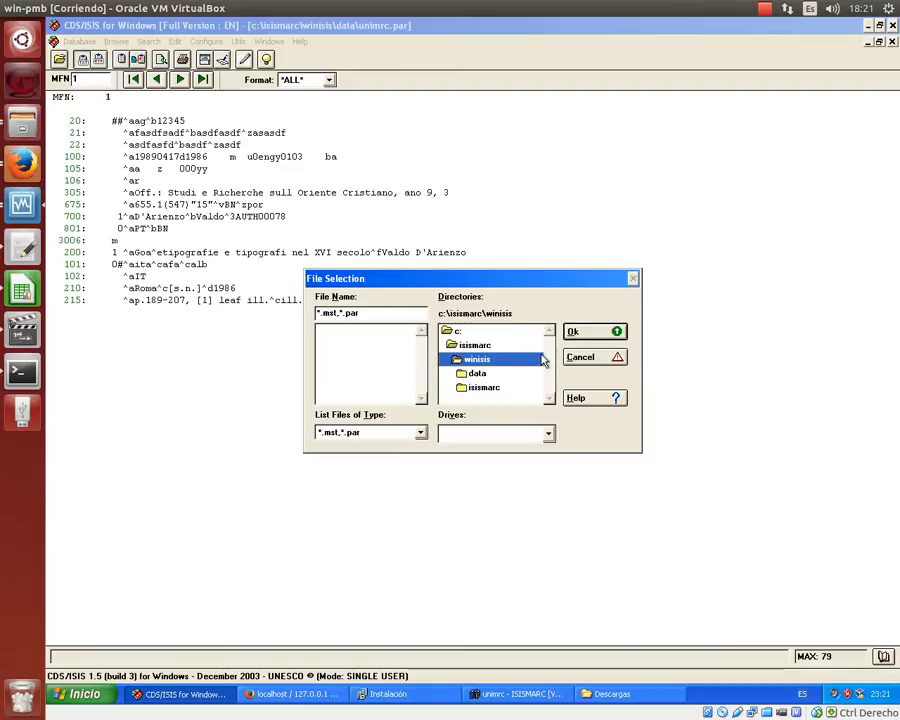
pyautogui.doubleClick(476, 373)
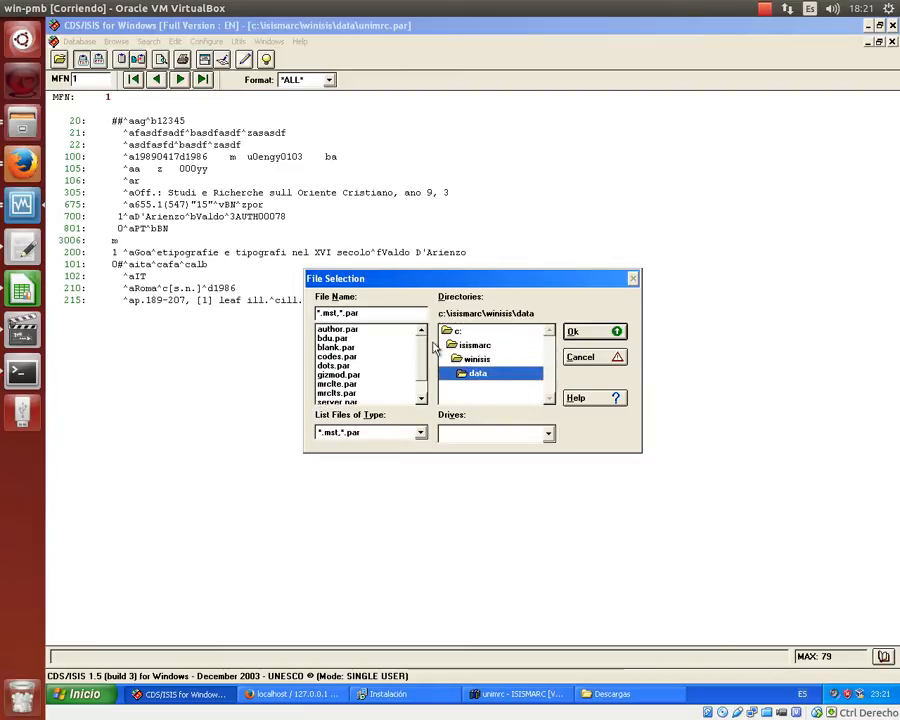
pyautogui.moveTo(420, 348); pyautogui.dragTo(424, 362)
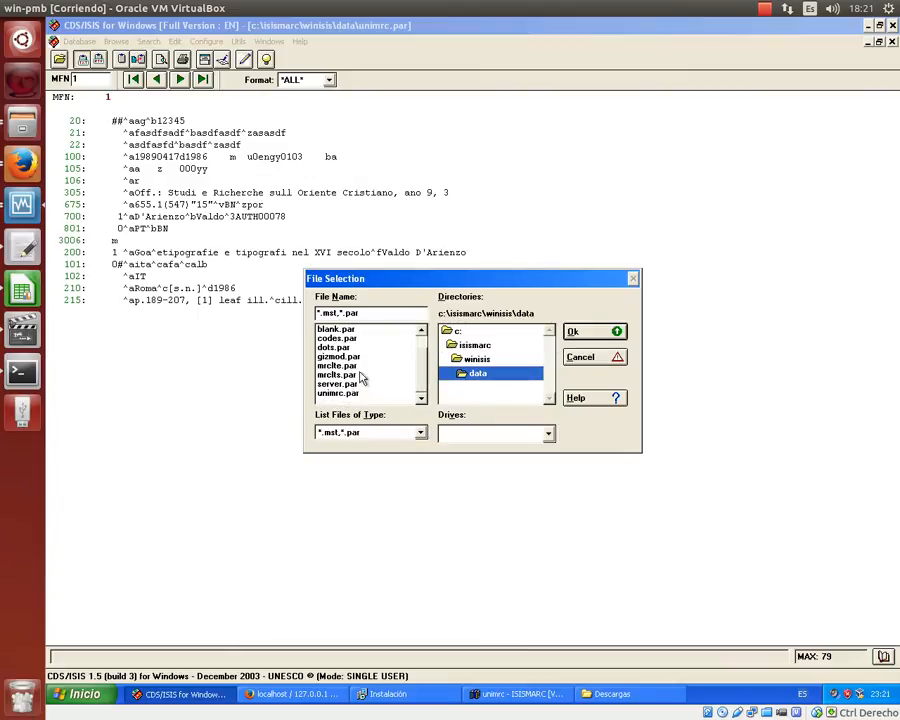
pyautogui.click(478, 694)
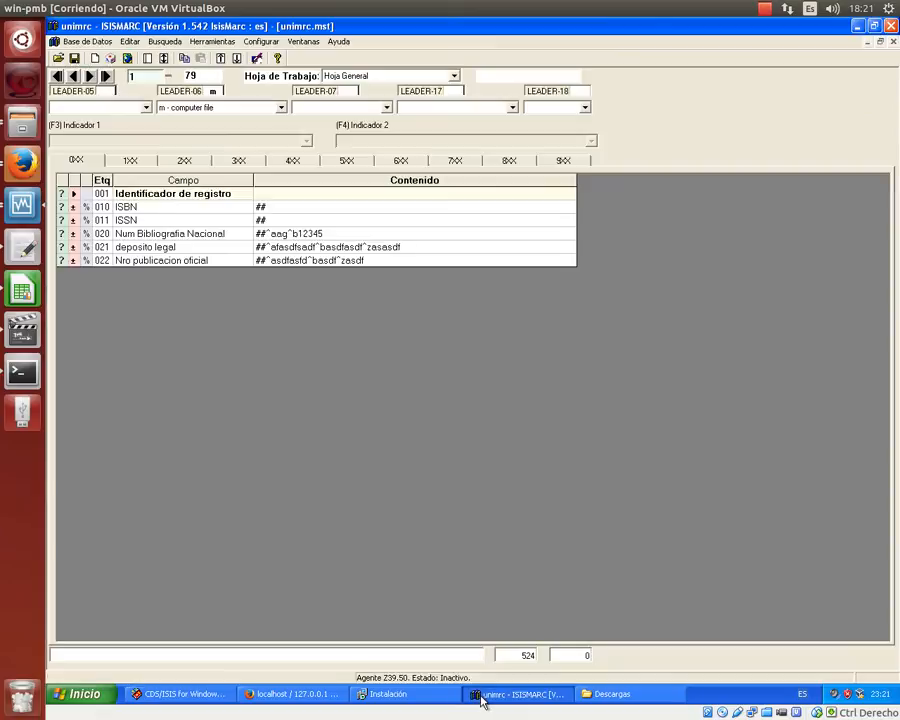
# - Open bdu.par in IsisMarc, view its 1XX main-entry fields, then return to CDS/ISIS
pyautogui.click(58, 58)
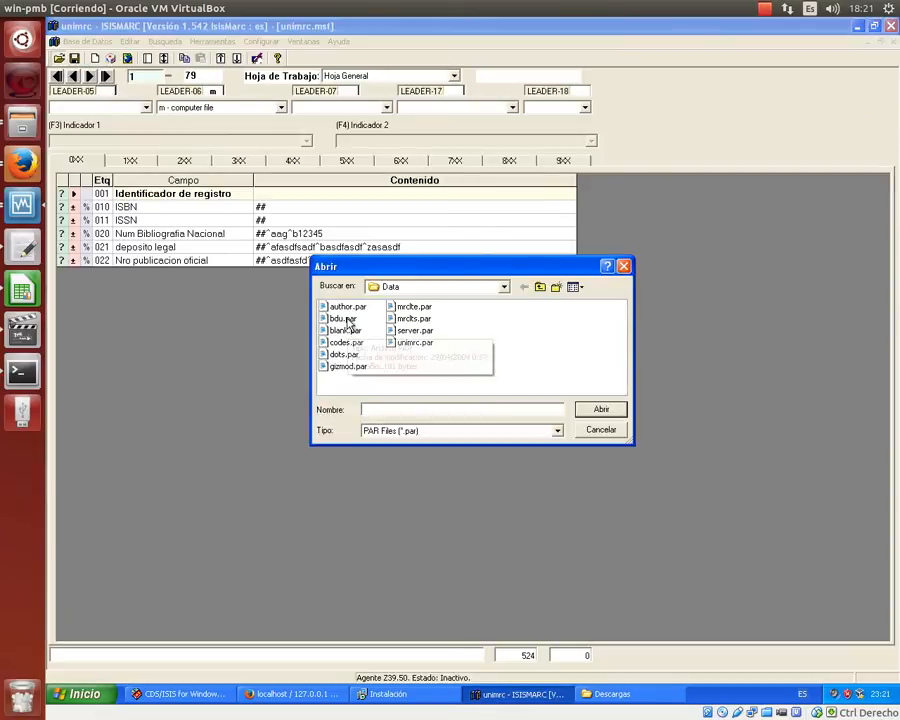
pyautogui.doubleClick(345, 318)
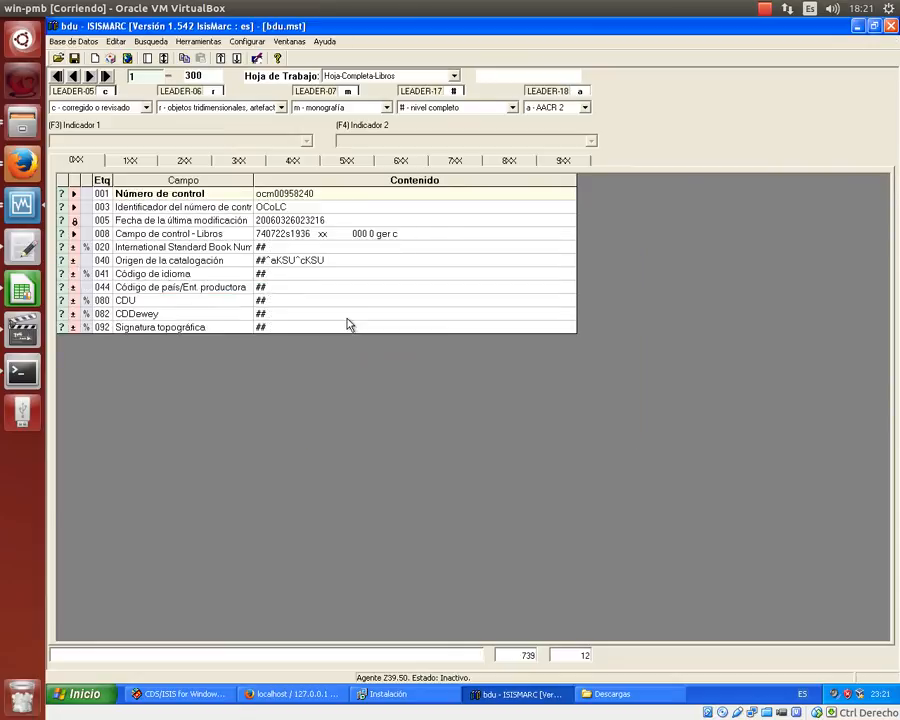
pyautogui.click(131, 161)
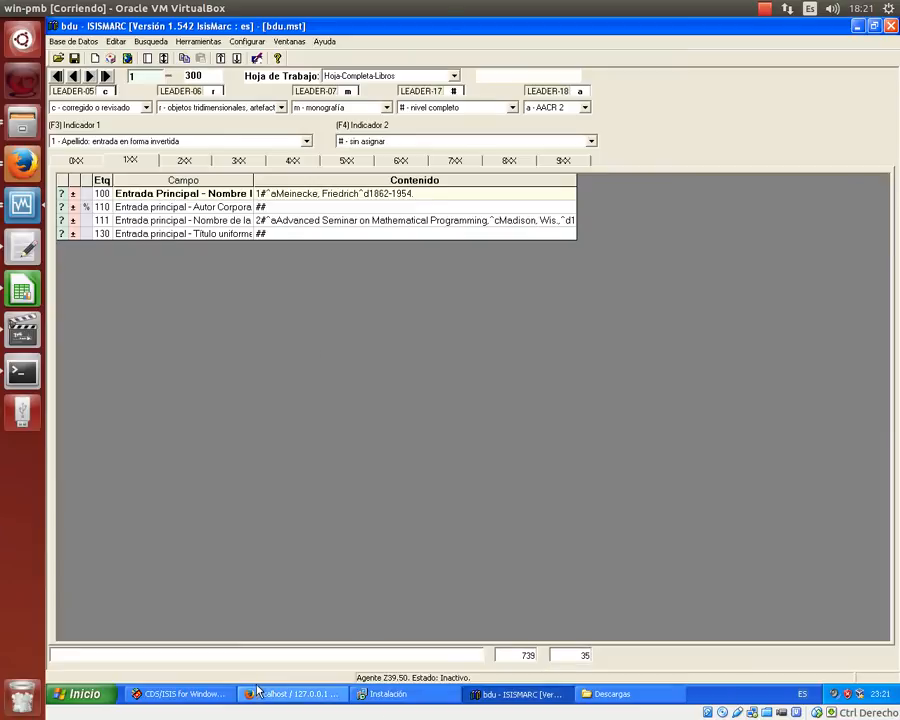
pyautogui.click(195, 692)
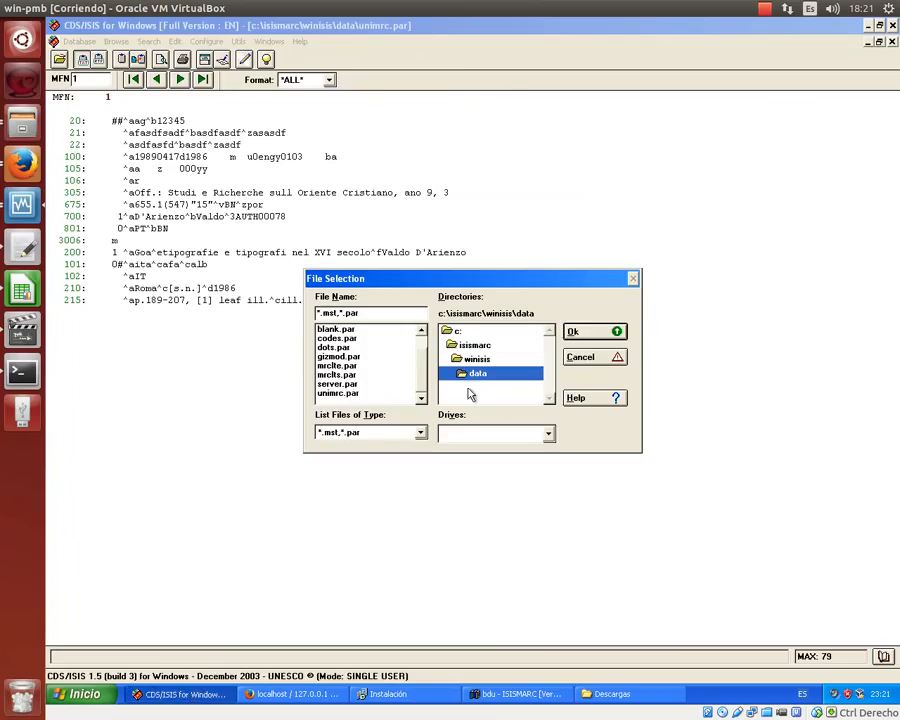
# - Open bdu.par, view record 1 of 300 in *ALL* format, then close its window
pyautogui.moveTo(422, 369); pyautogui.dragTo(421, 359)
pyautogui.doubleClick(322, 340)
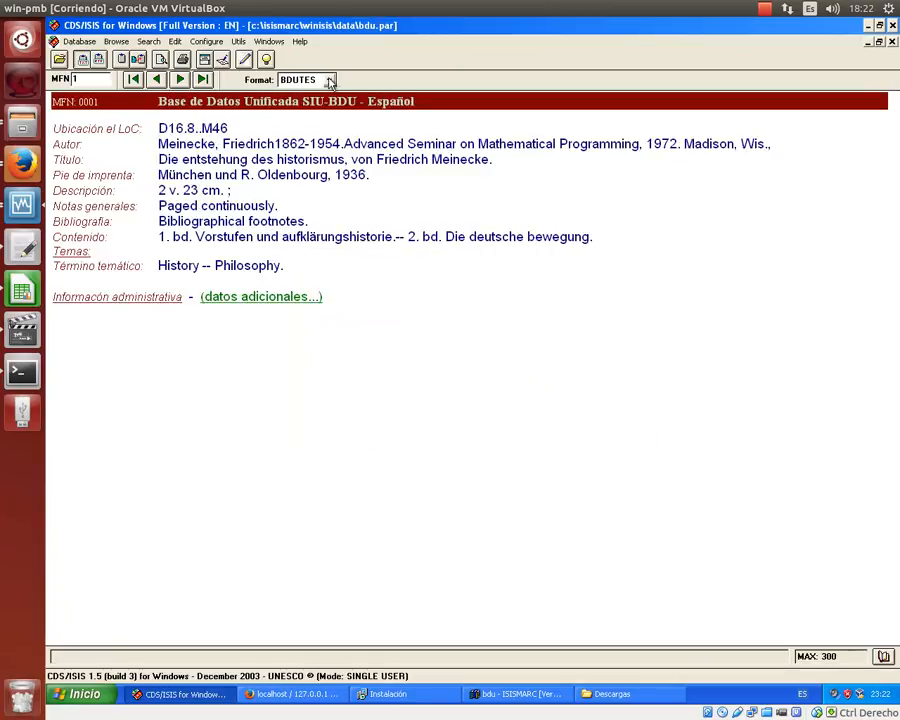
pyautogui.click(328, 79)
pyautogui.click(321, 92)
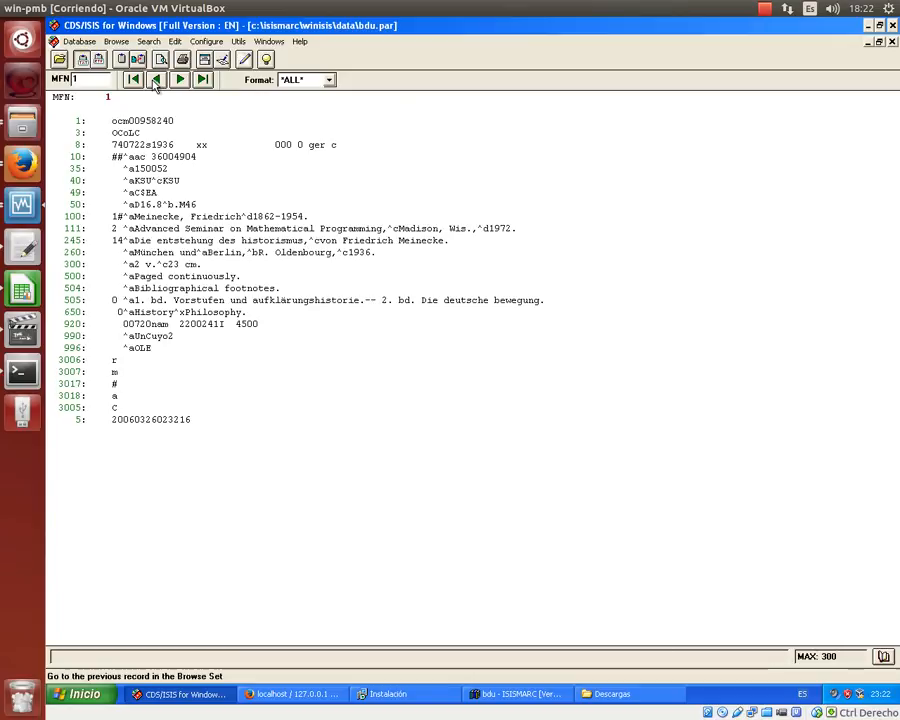
pyautogui.click(889, 46)
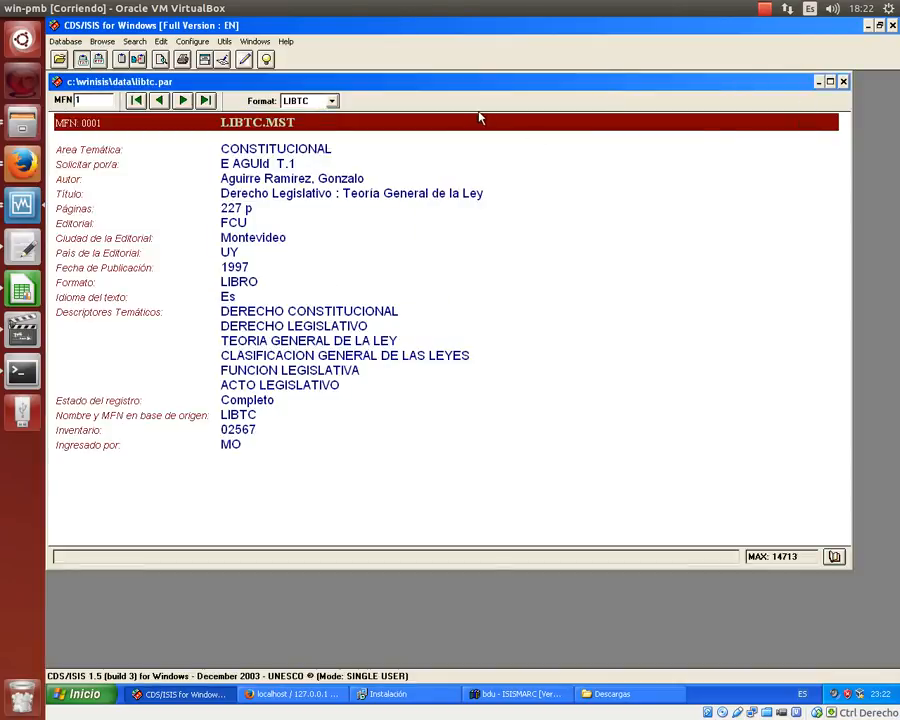
# - Switch the LIBTC record display to *ALL* format and maximize its window
pyautogui.click(331, 101)
pyautogui.click(302, 111)
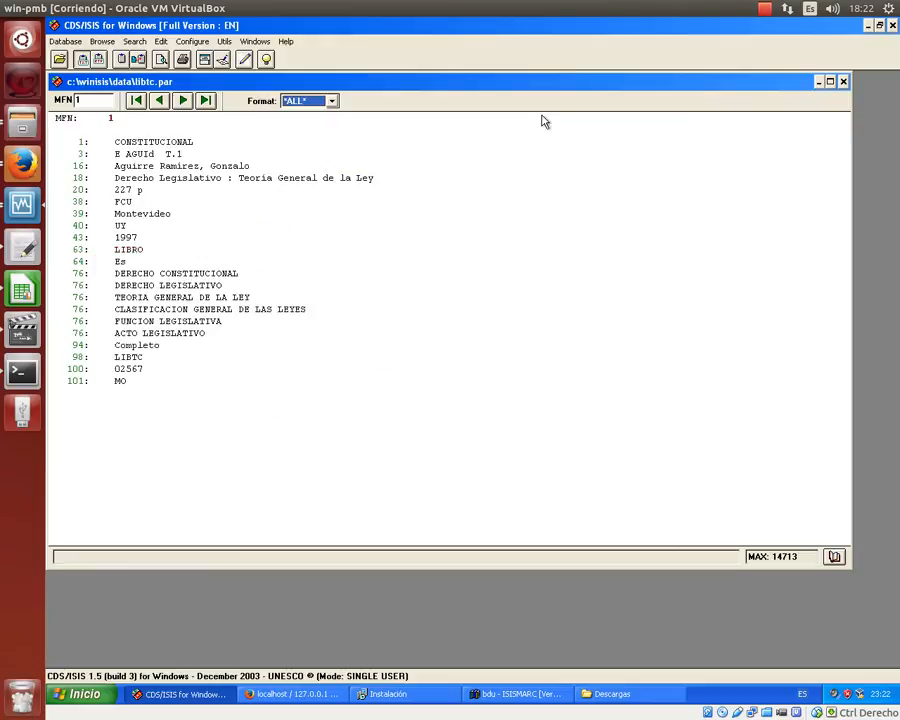
pyautogui.click(831, 81)
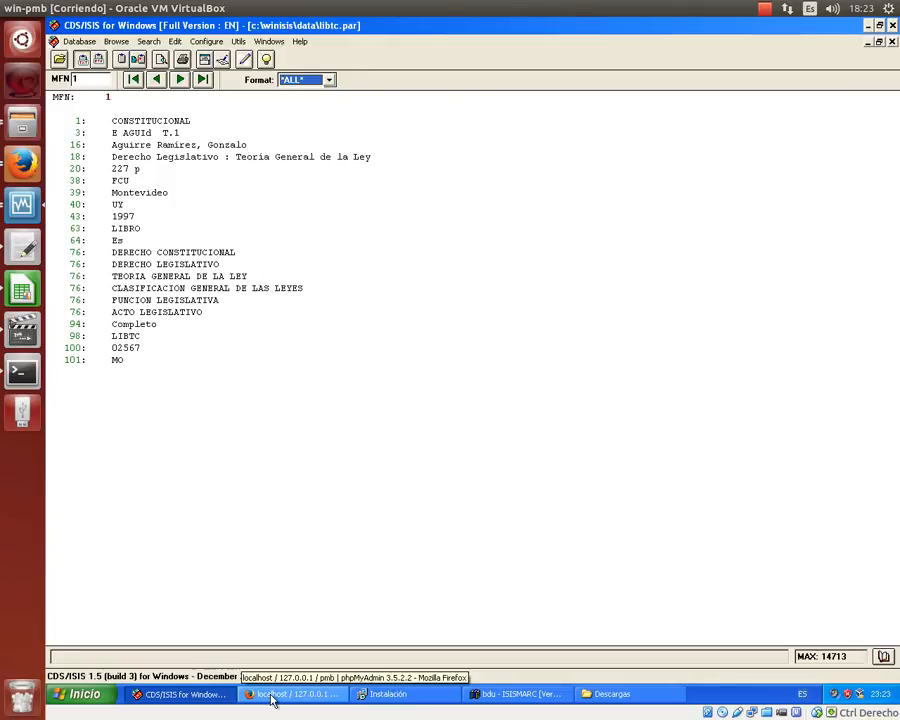
# - Minimize the phpMyAdmin window and launch a new Firefox window from the Start menu
pyautogui.click(271, 697)
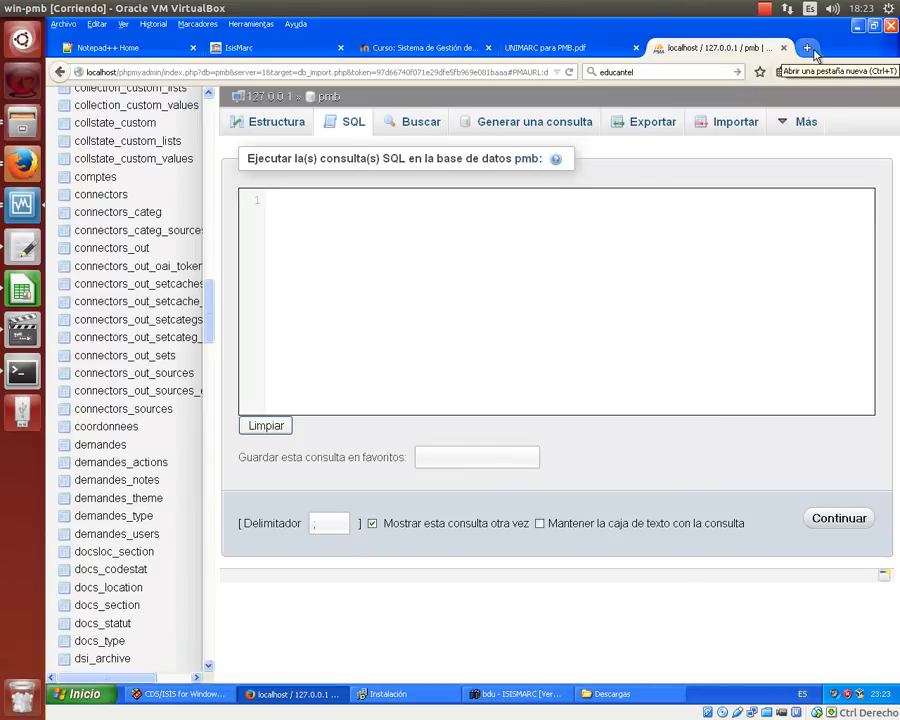
pyautogui.click(857, 26)
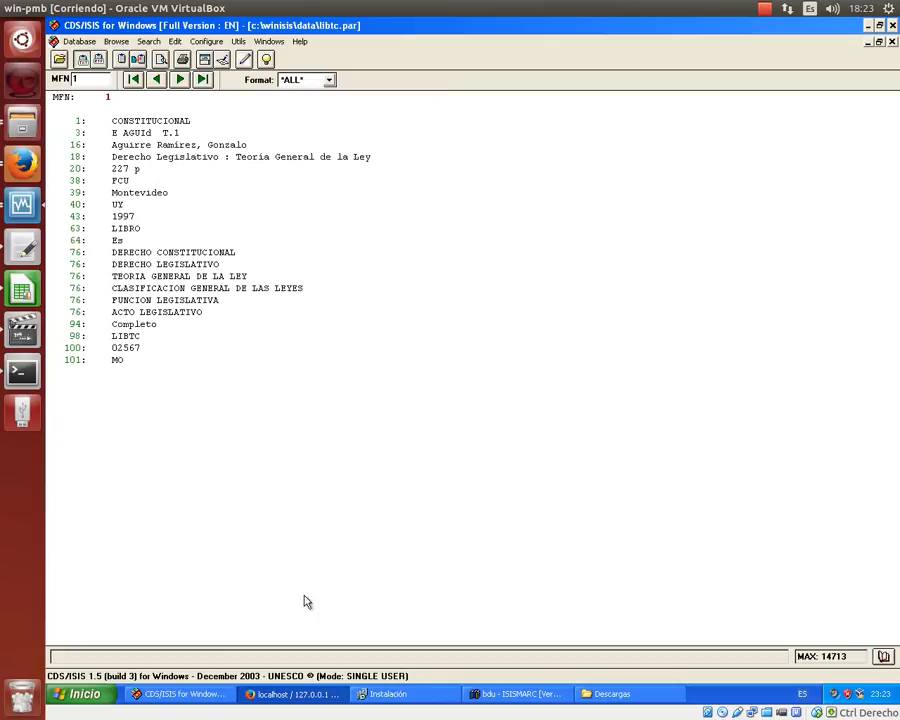
pyautogui.click(62, 693)
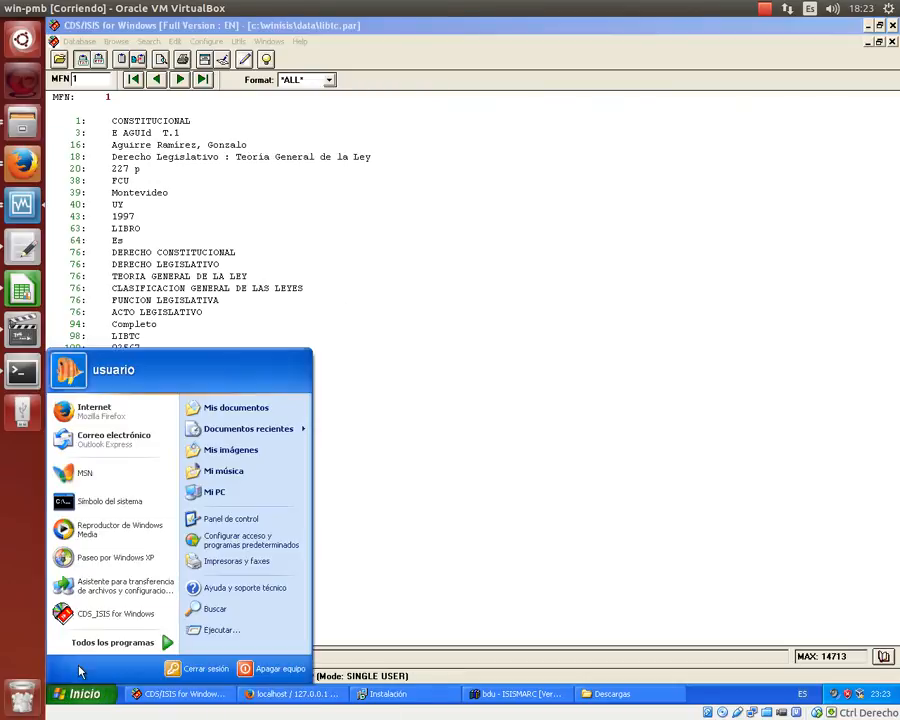
pyautogui.click(120, 414)
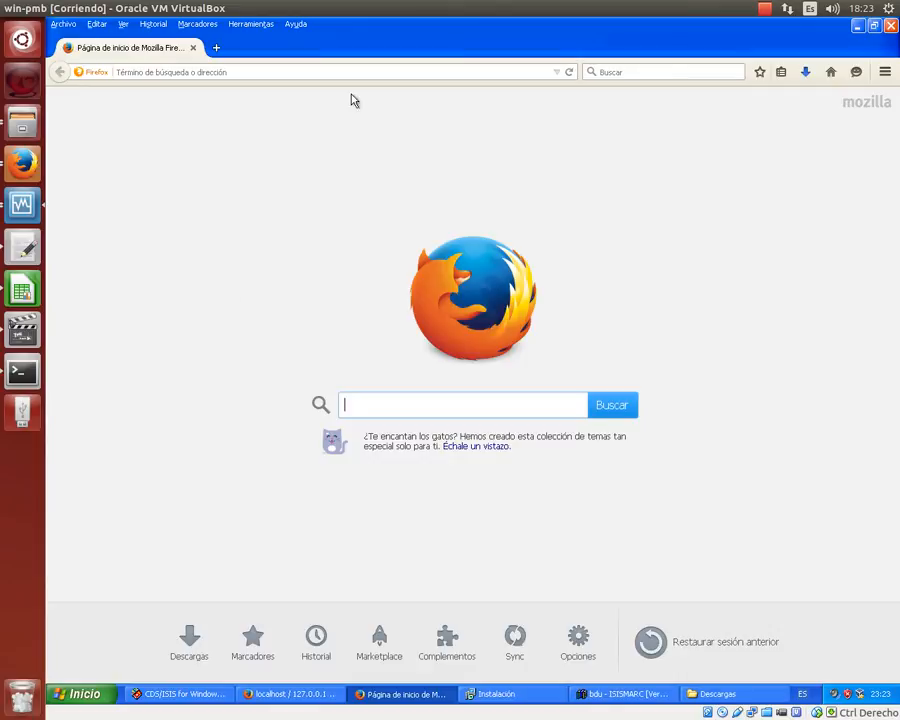
# - Search the web for 'xml' and open the W3Schools XML Tutorial result
pyautogui.click(641, 72)
pyautogui.write('xml')
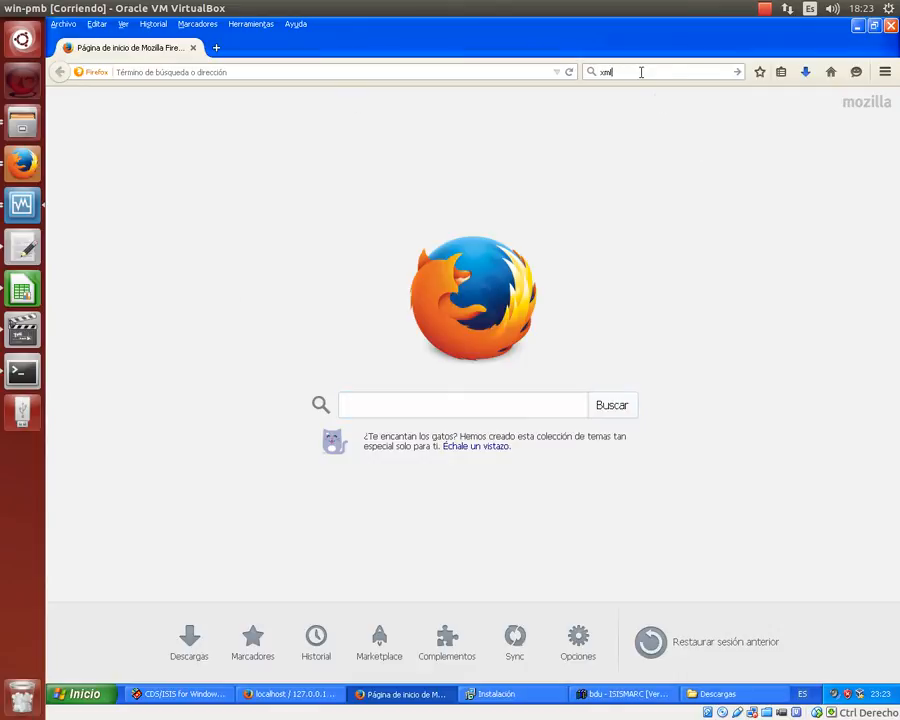
pyautogui.press('Return')
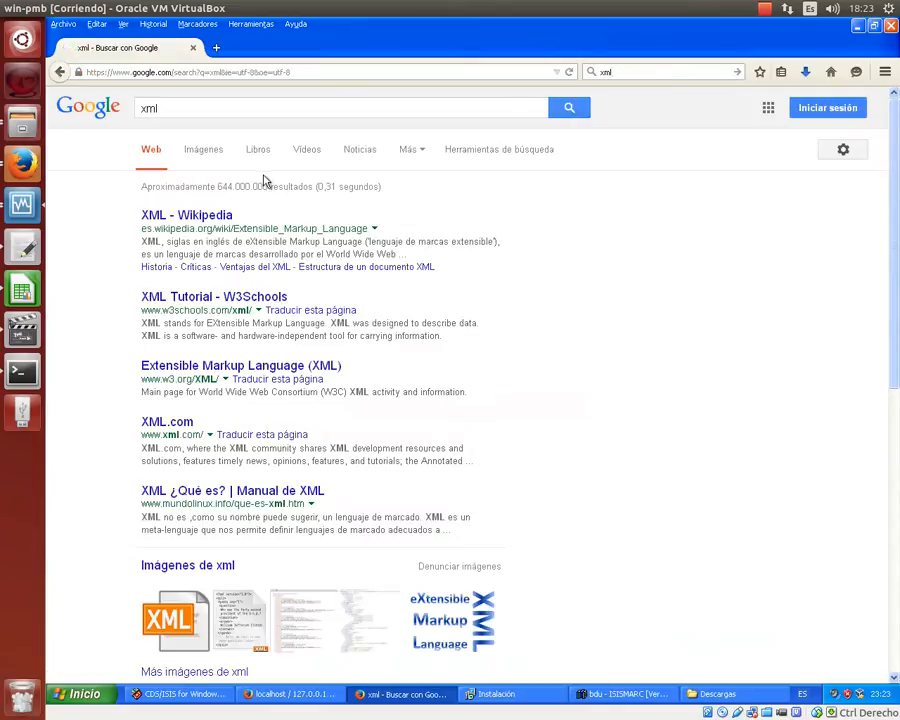
pyautogui.click(225, 299)
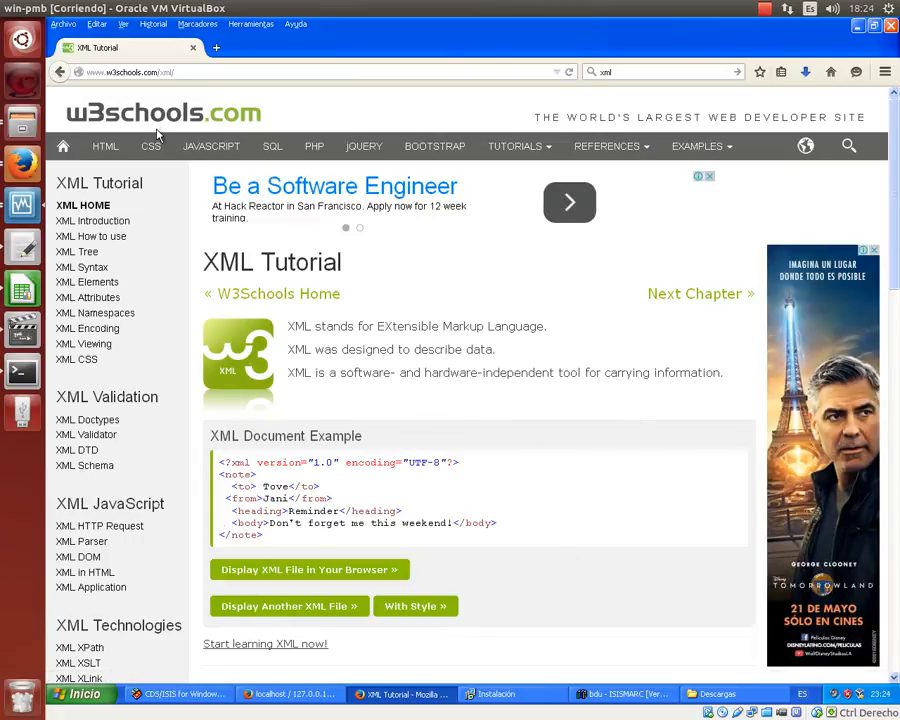
pyautogui.click(70, 696)
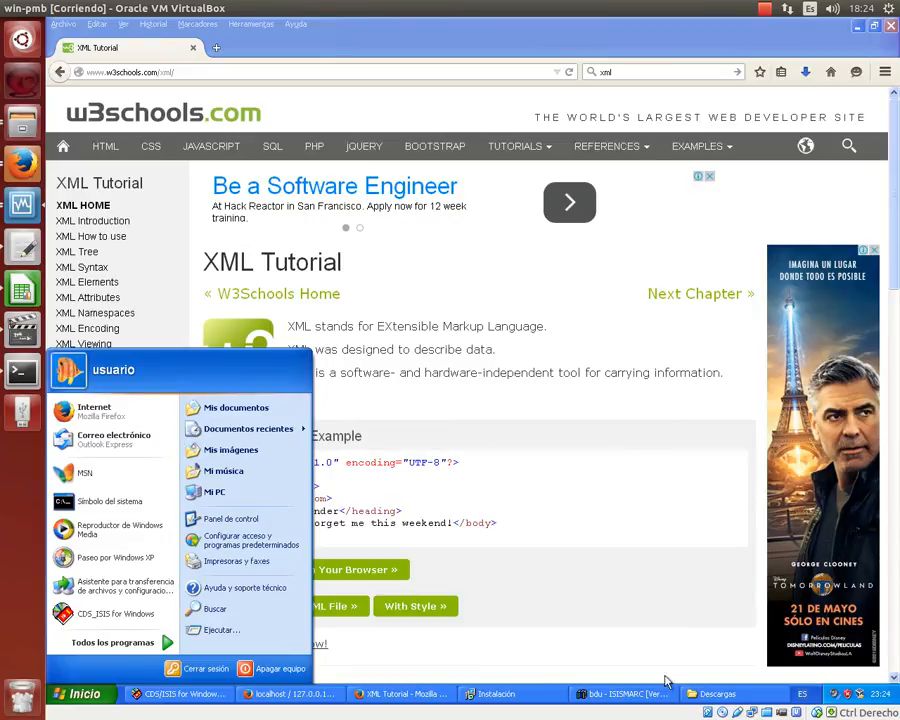
# - Move from the Descargas window back through the Explorer folders to Mis documentos
pyautogui.click(700, 693)
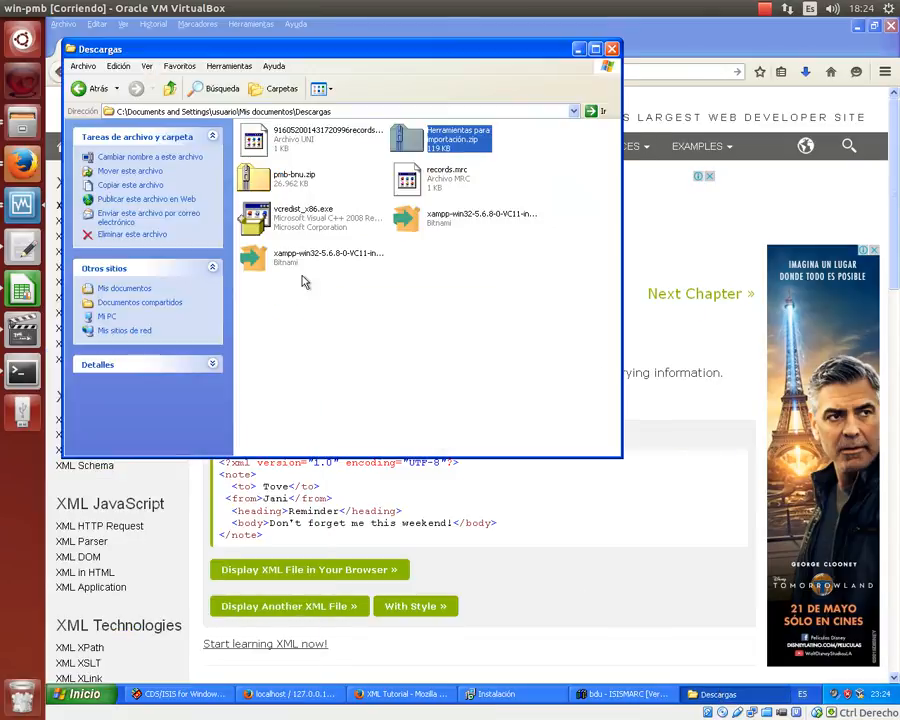
pyautogui.click(80, 88)
pyautogui.click(80, 88)
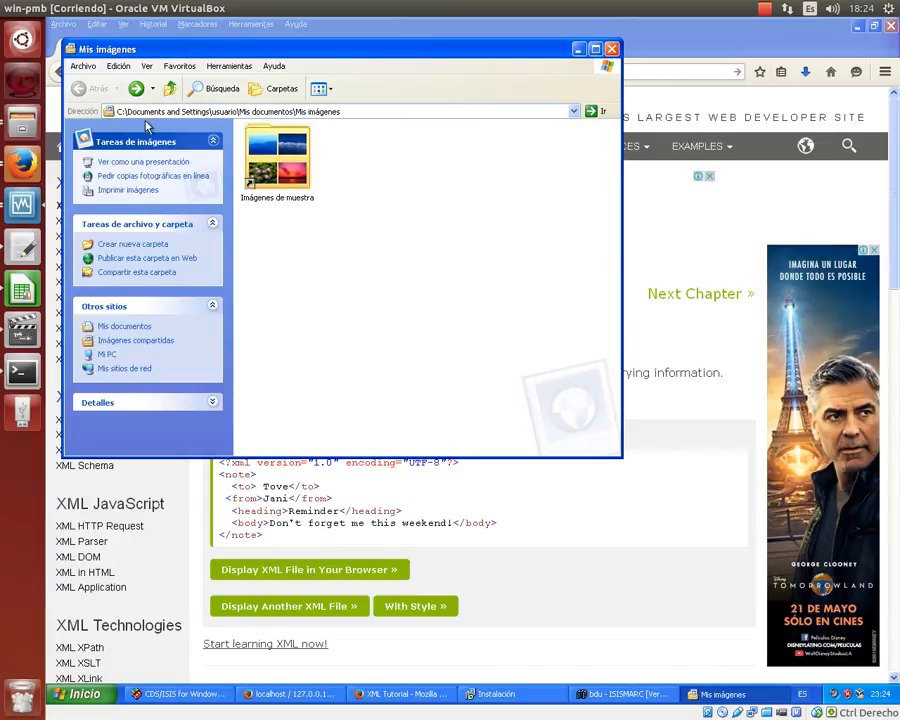
pyautogui.click(162, 254)
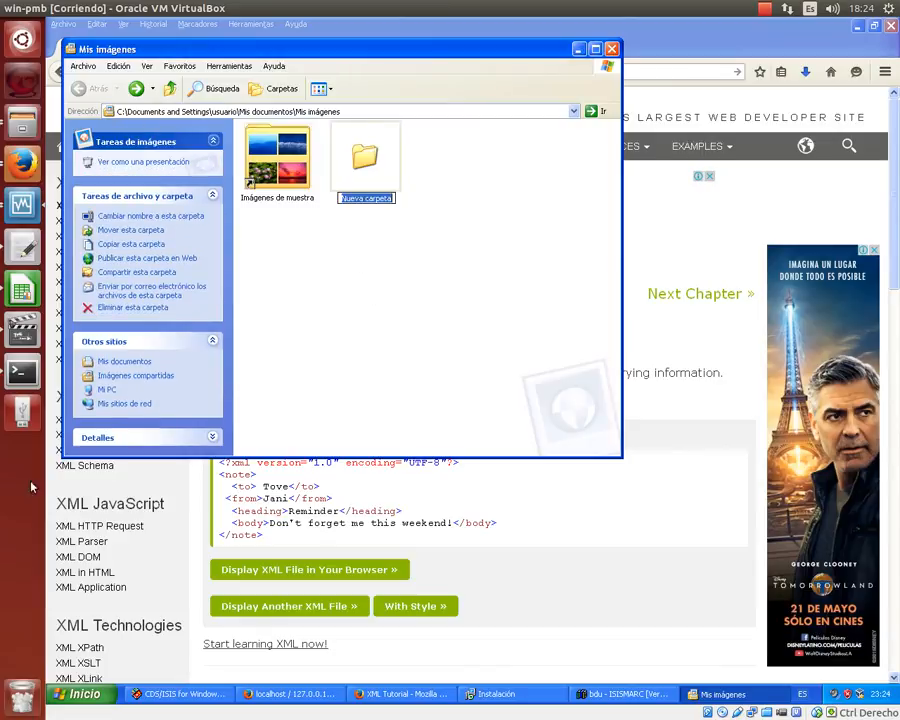
pyautogui.click(110, 362)
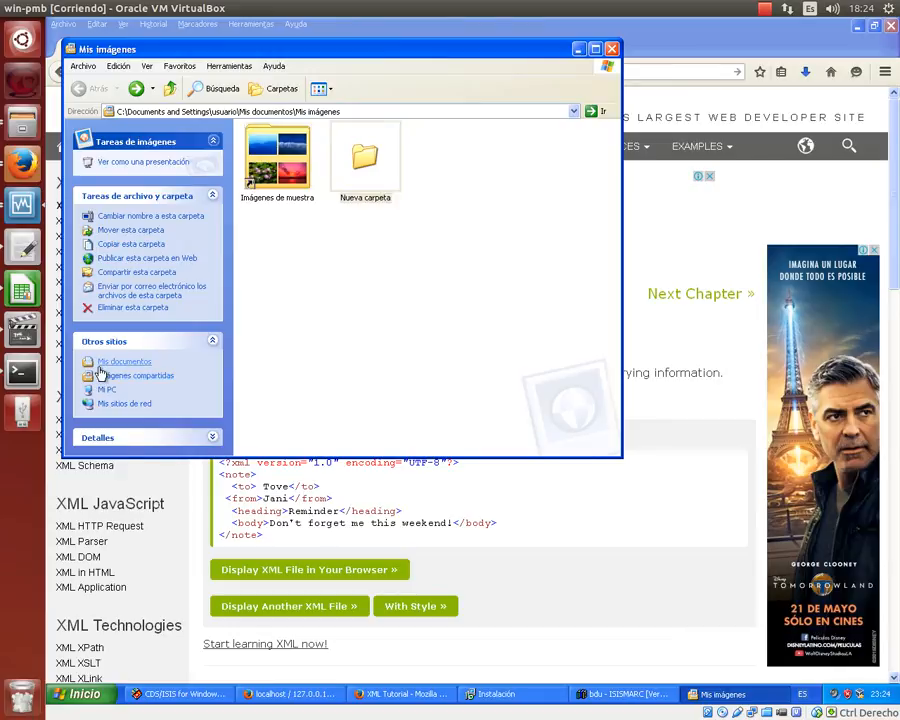
# - Create a new text document in Mis documentos and rename it ej.xml, accepting the extension change
pyautogui.rightClick(282, 278)
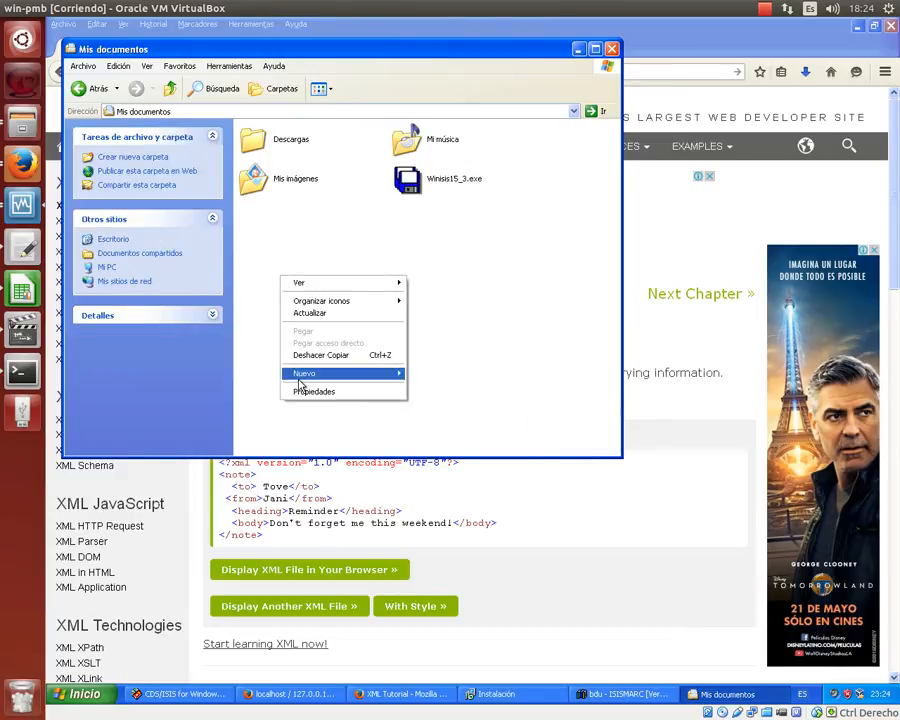
pyautogui.moveTo(303, 373)
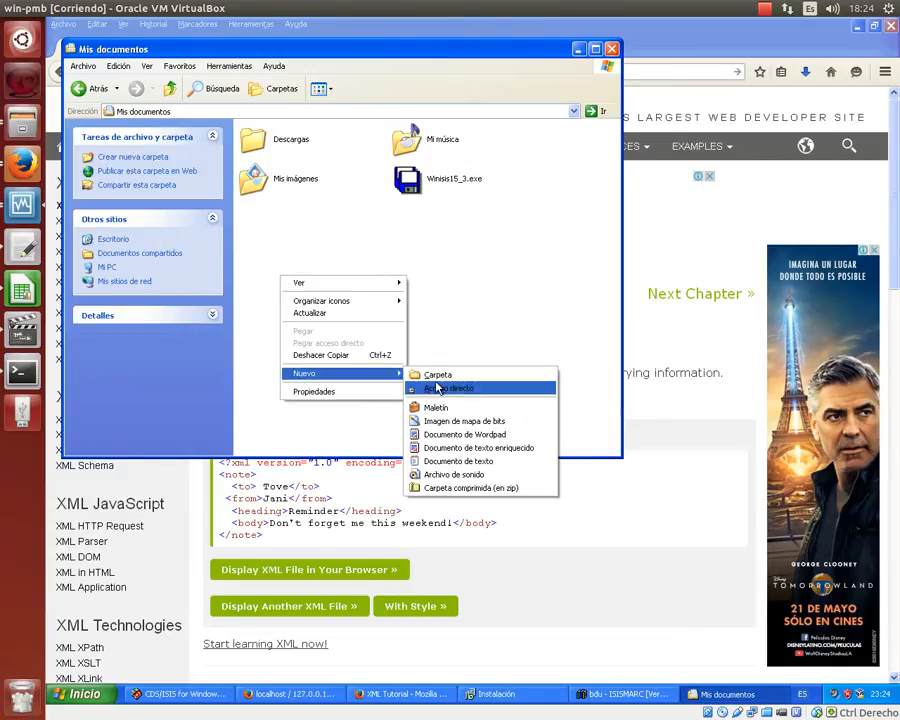
pyautogui.click(468, 460)
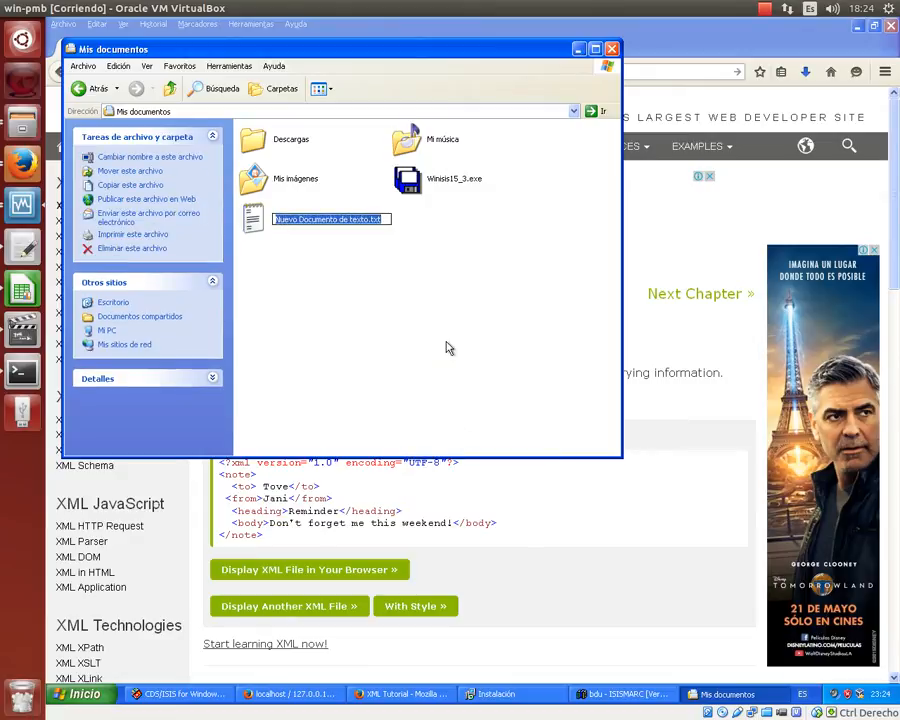
pyautogui.write('ej.xml')
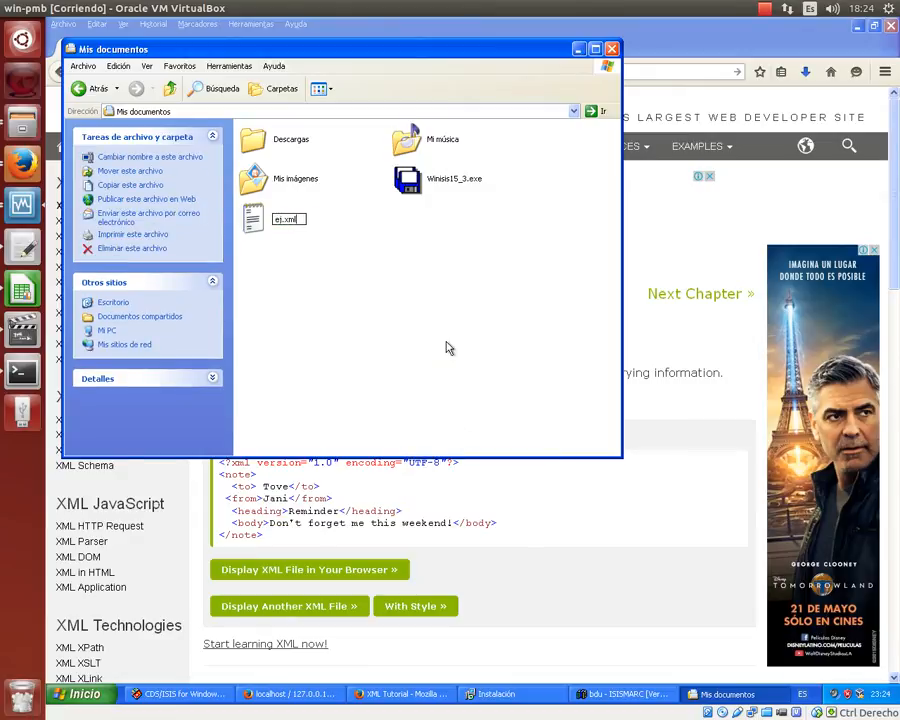
pyautogui.press('Return')
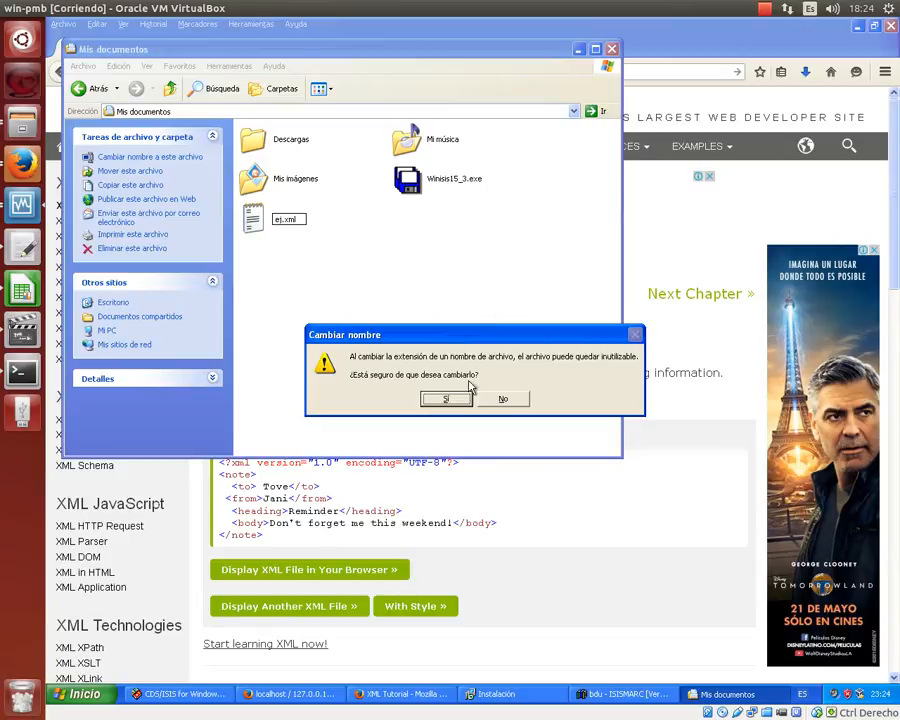
pyautogui.click(465, 398)
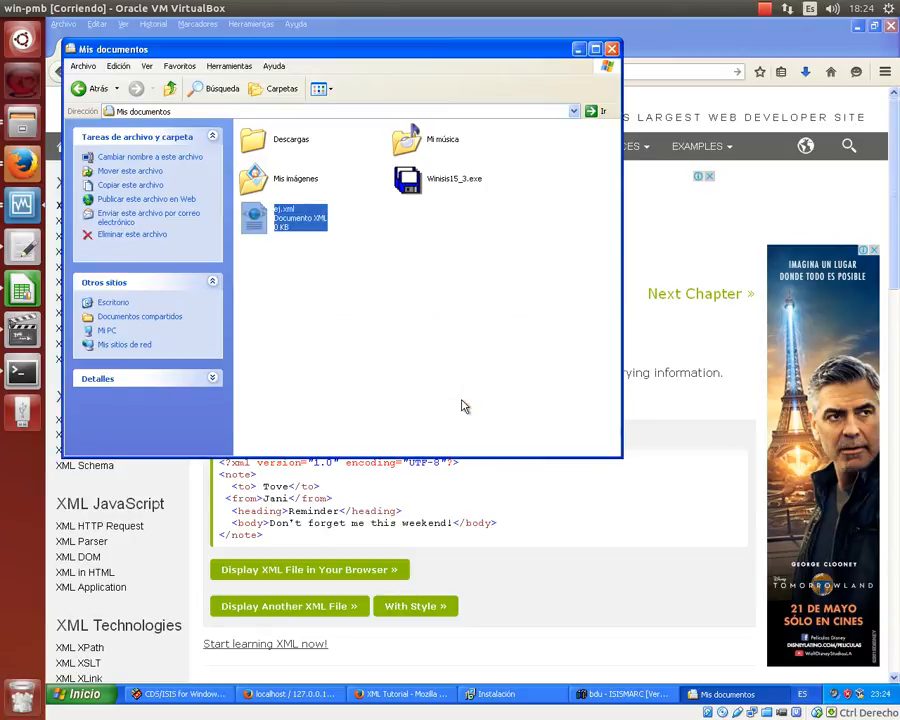
pyautogui.rightClick(308, 232)
# - Open ej.xml in Notepad++, leave blank lines at the top, and type the title 'Cien años de soledad'
pyautogui.click(318, 258)
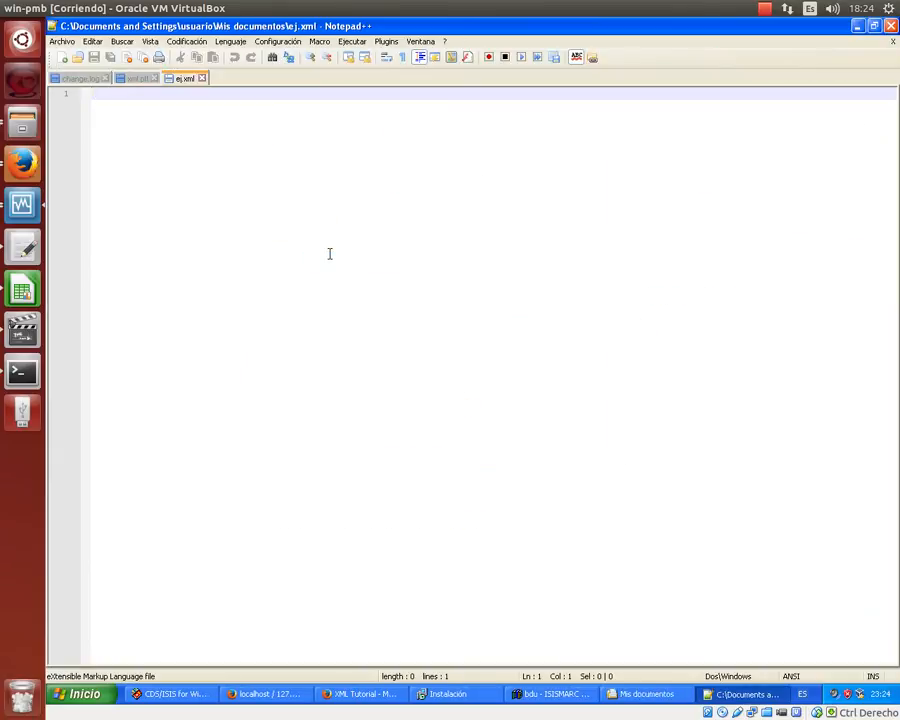
pyautogui.write('<?')
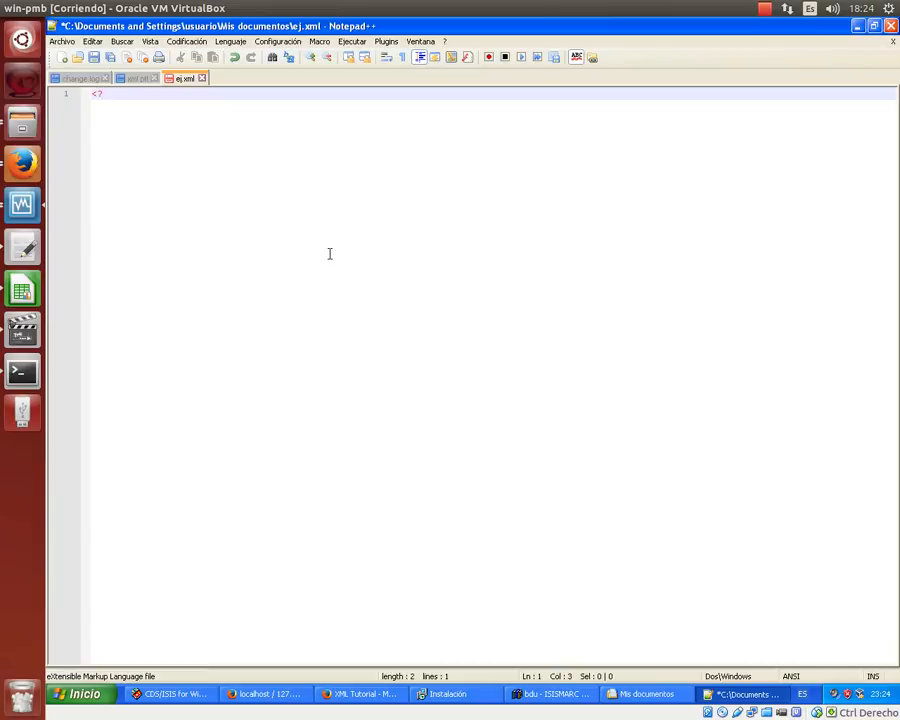
pyautogui.press('Return')
pyautogui.press('Return')
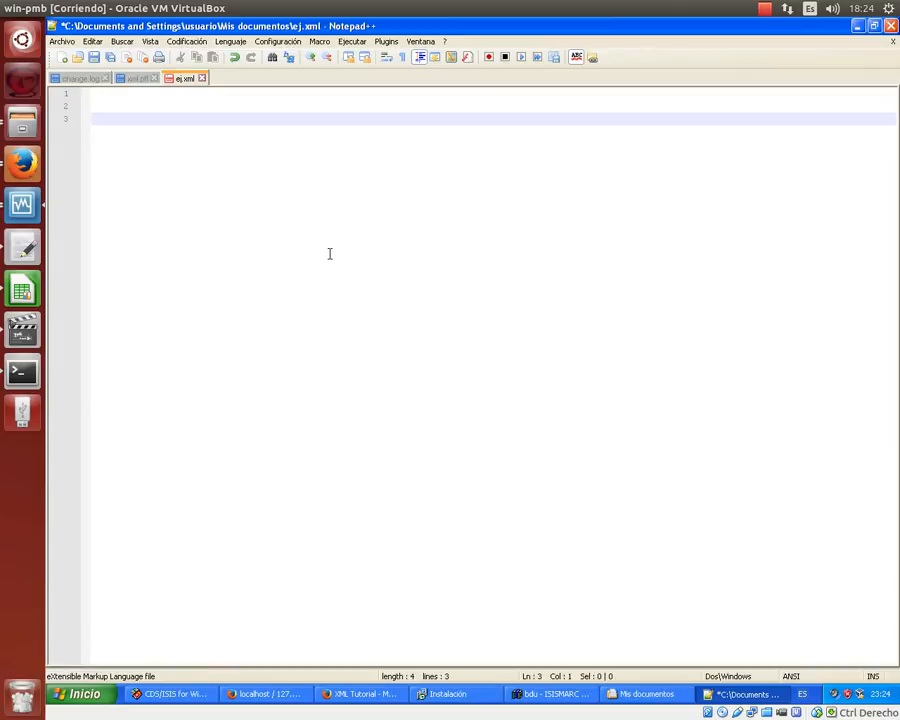
pyautogui.write('Ciencia')
pyautogui.press('BackSpace')
pyautogui.press('BackSpace')
pyautogui.press('BackSpace')
pyautogui.write('años de ')
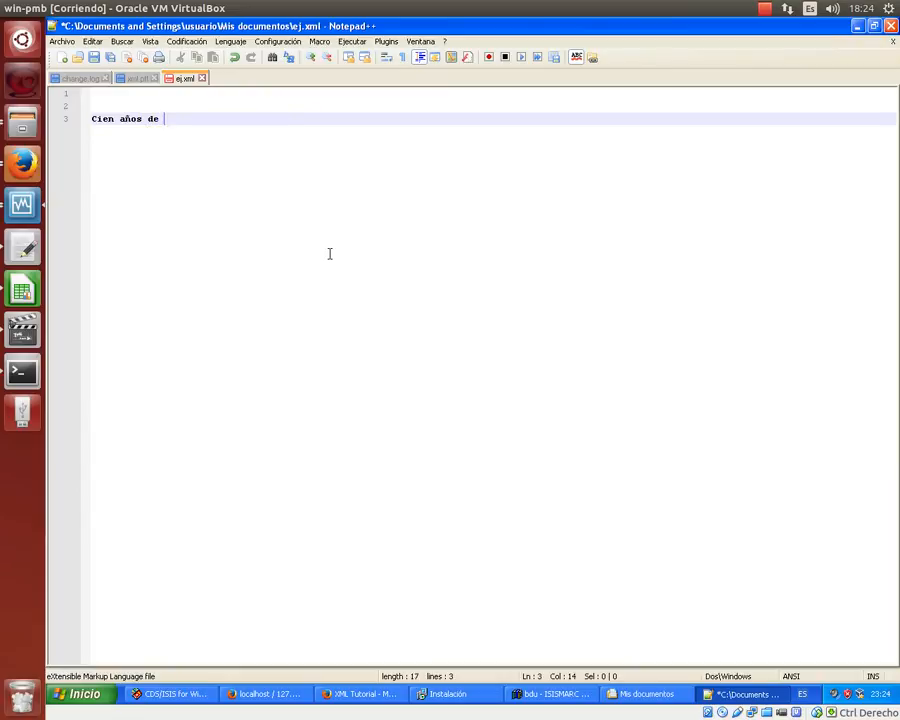
pyautogui.write('soledad')
# - Add the author's name, publisher Sudamericana and year 1969 on their own lines below the title
pyautogui.press('Return')
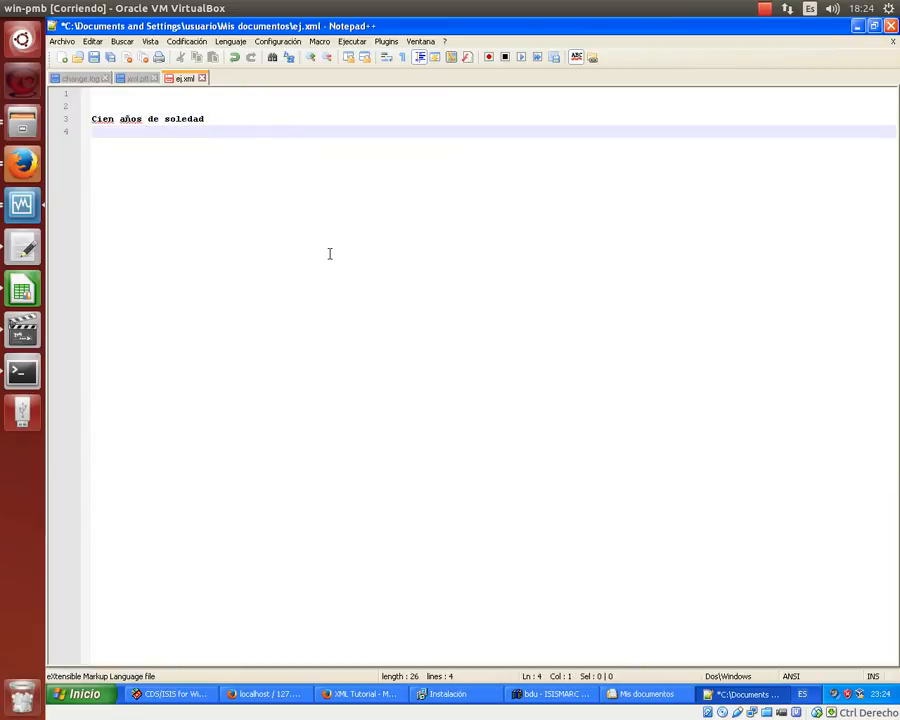
pyautogui.write('Gabriel Gar')
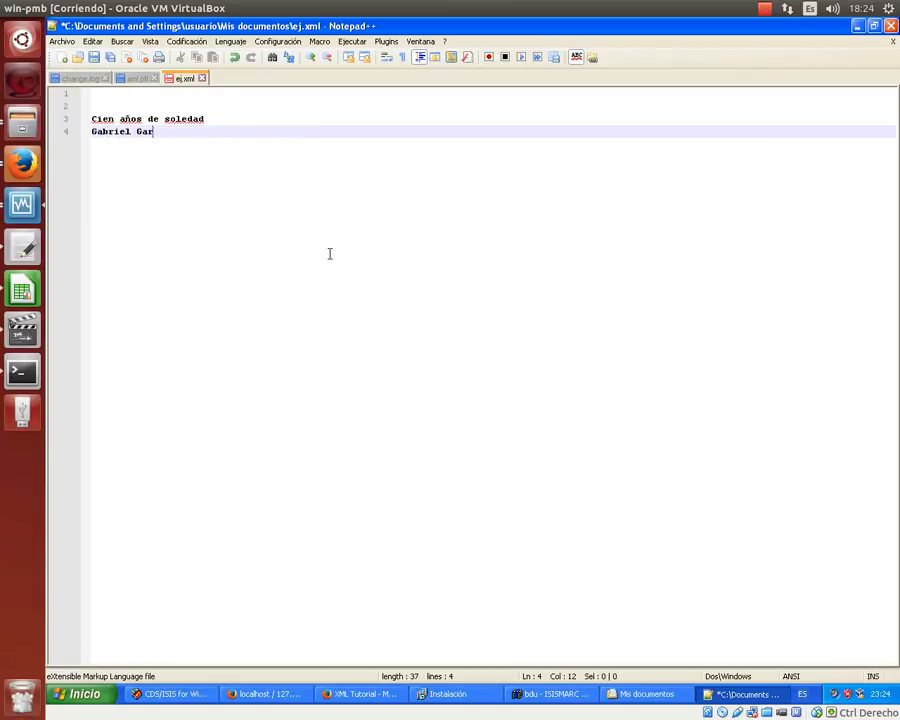
pyautogui.write('cia Márquez')
pyautogui.press('Return')
pyautogui.write('Su')
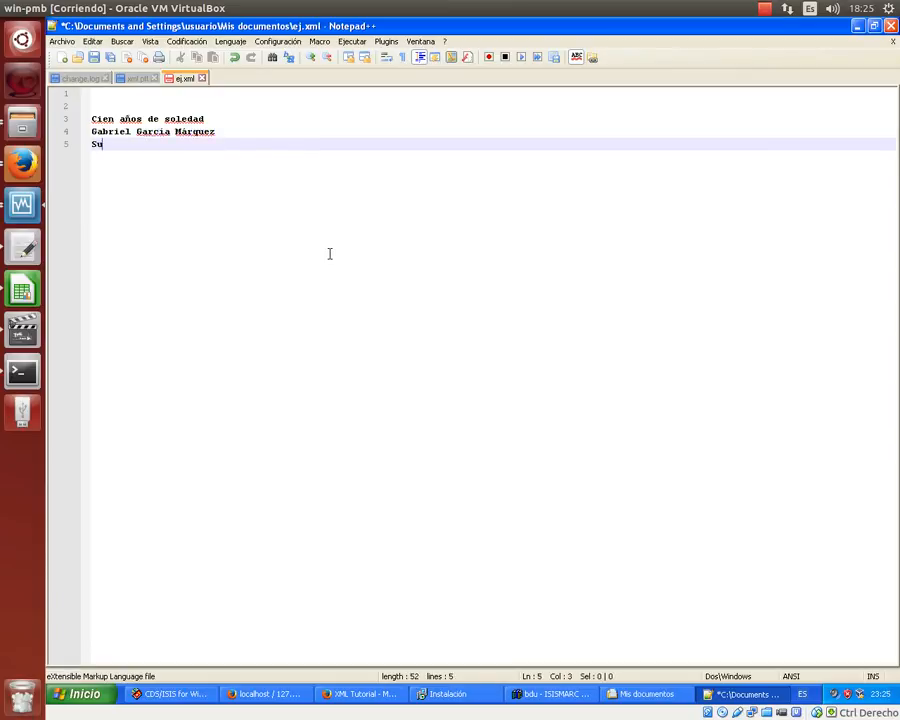
pyautogui.write('damericana')
pyautogui.press('Return')
pyautogui.write('196')
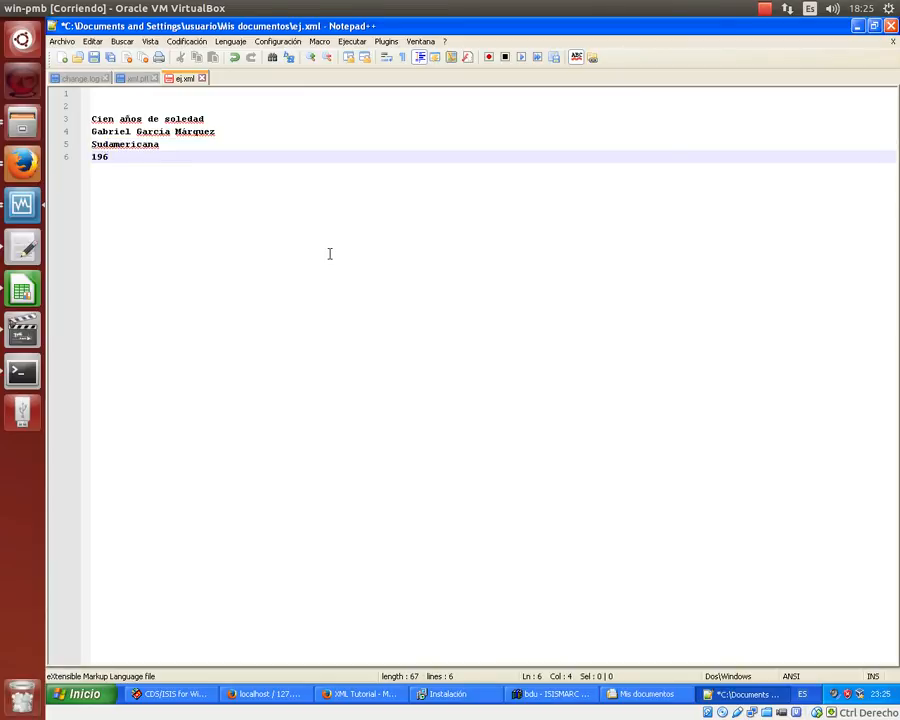
pyautogui.write('9')
pyautogui.press('Up')
pyautogui.press('Up')
pyautogui.press('Up')
pyautogui.press('Up')
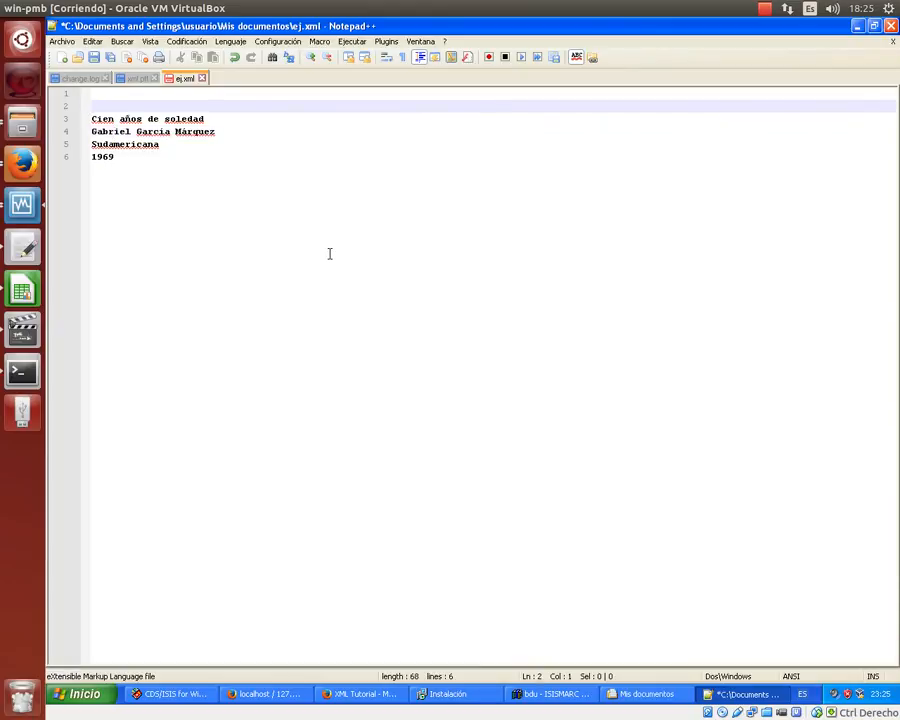
pyautogui.press('Up')
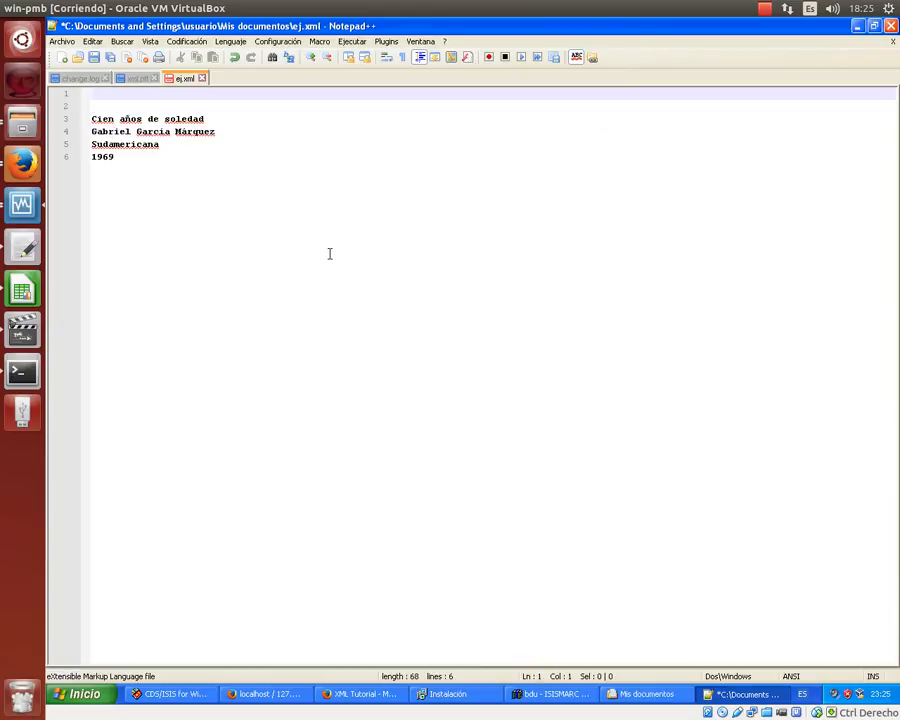
# - Wrap the title line in empty tag brackets, <> before and </> after
pyautogui.press('Down')
pyautogui.press('Down')
pyautogui.press('Right')
pyautogui.press('Right')
pyautogui.press('Right')
pyautogui.press('Right')
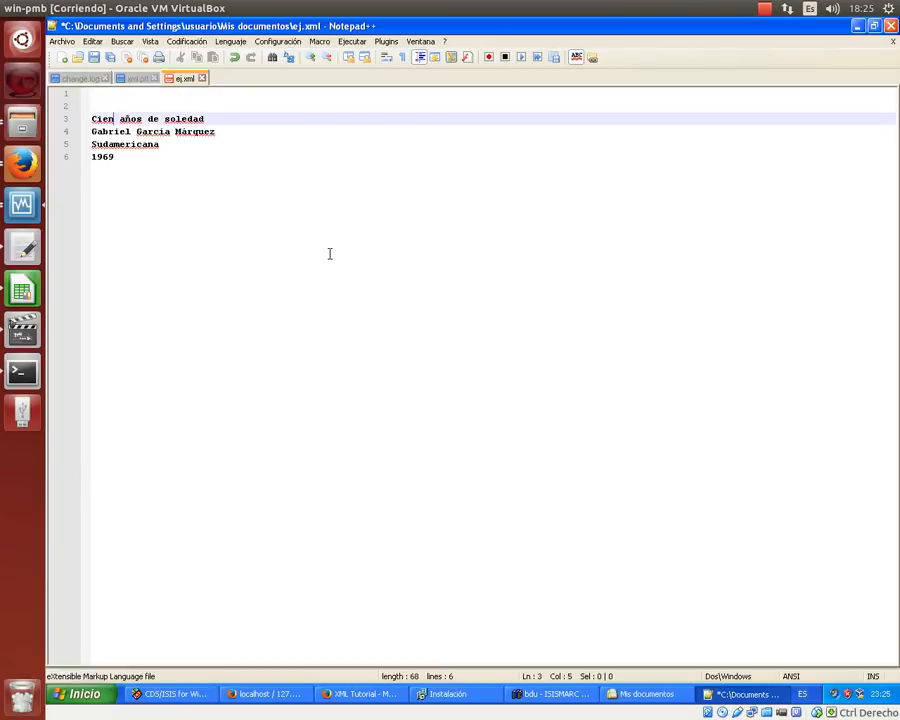
pyautogui.press('Left')
pyautogui.press('Left')
pyautogui.press('Left')
pyautogui.hotkey('shift', 'Right')
pyautogui.press('Left')
pyautogui.write('<>')
pyautogui.press('Right')
pyautogui.press('Right')
pyautogui.press('Right')
# - Wrap the author line in empty <> and </> tag brackets
pyautogui.press('Right')
pyautogui.press('Right')
pyautogui.press('Right')
pyautogui.press('Right')
pyautogui.press('Right')
pyautogui.press('Right')
pyautogui.press('Right')
pyautogui.press('Right')
pyautogui.press('Right')
pyautogui.press('Right')
pyautogui.press('Right')
pyautogui.press('Right')
pyautogui.press('Right')
pyautogui.press('Right')
pyautogui.press('Right')
pyautogui.press('Right')
pyautogui.press('Right')
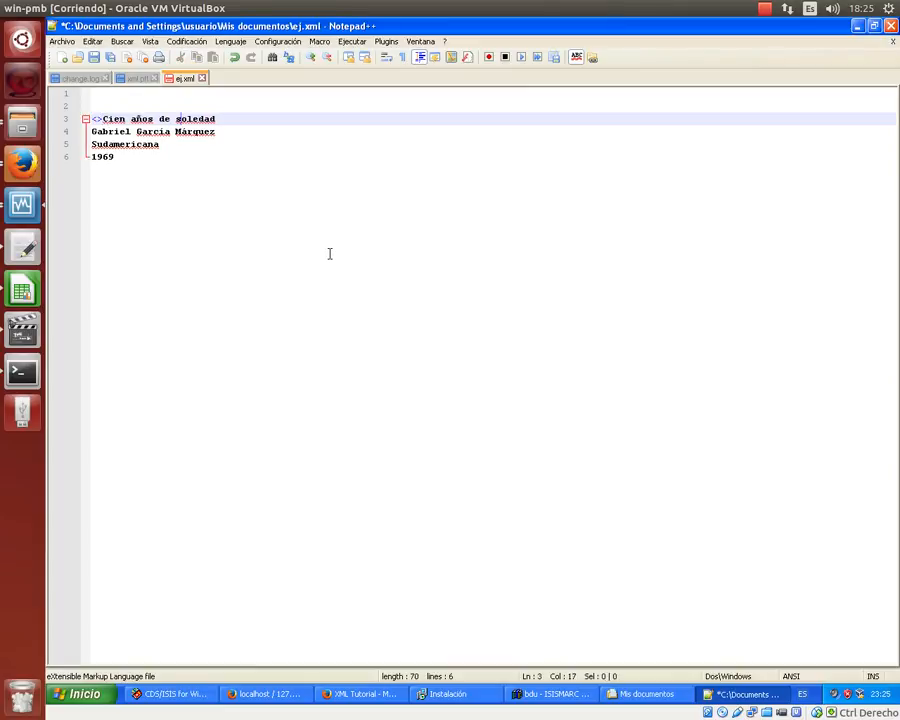
pyautogui.write('<>')
pyautogui.press('Left')
pyautogui.write('/')
pyautogui.press('Down')
pyautogui.press('Left')
pyautogui.press('Left')
pyautogui.press('Left')
pyautogui.press('Left')
pyautogui.press('Left')
pyautogui.press('Left')
pyautogui.press('Left')
pyautogui.press('Left')
pyautogui.press('Left')
pyautogui.press('Home')
pyautogui.write('<>')
pyautogui.press('Left')
pyautogui.press('Right')
pyautogui.press('Right')
pyautogui.press('Right')
pyautogui.press('Right')
pyautogui.press('Right')
pyautogui.press('Right')
pyautogui.press('Right')
pyautogui.press('Right')
pyautogui.press('Right')
pyautogui.press('Right')
pyautogui.press('Right')
pyautogui.press('Right')
pyautogui.press('Right')
pyautogui.press('Right')
pyautogui.press('Right')
pyautogui.press('Right')
pyautogui.press('Right')
pyautogui.press('Right')
pyautogui.press('Right')
pyautogui.press('Right')
pyautogui.press('Right')
pyautogui.press('Right')
pyautogui.press('Right')
pyautogui.write('<>')
pyautogui.press('Left')
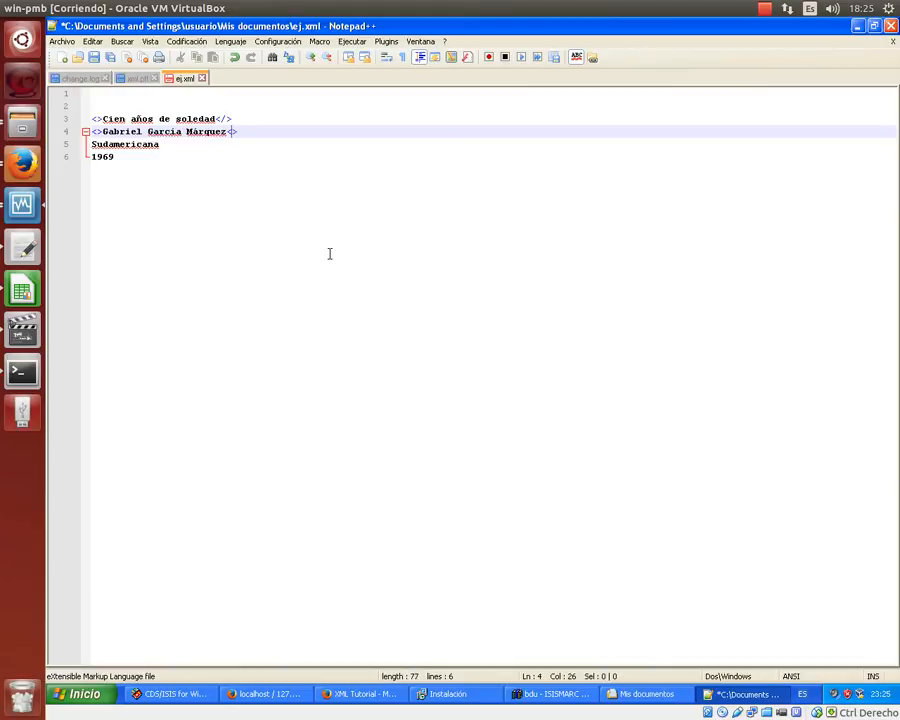
pyautogui.write('/')
# - Wrap the Sudamericana line in empty <> and </> tag brackets
pyautogui.press('Down')
pyautogui.press('Left')
pyautogui.press('Left')
pyautogui.press('Left')
pyautogui.press('Left')
pyautogui.press('Left')
pyautogui.press('Left')
pyautogui.press('Left')
pyautogui.press('Left')
pyautogui.press('Left')
pyautogui.press('Left')
pyautogui.press('Left')
pyautogui.press('Left')
pyautogui.write('<>')
pyautogui.press('Right')
pyautogui.press('Right')
pyautogui.press('Right')
pyautogui.press('Right')
pyautogui.press('Right')
pyautogui.press('Right')
pyautogui.press('Right')
pyautogui.press('Right')
pyautogui.press('Right')
pyautogui.press('Right')
pyautogui.press('Right')
pyautogui.press('Right')
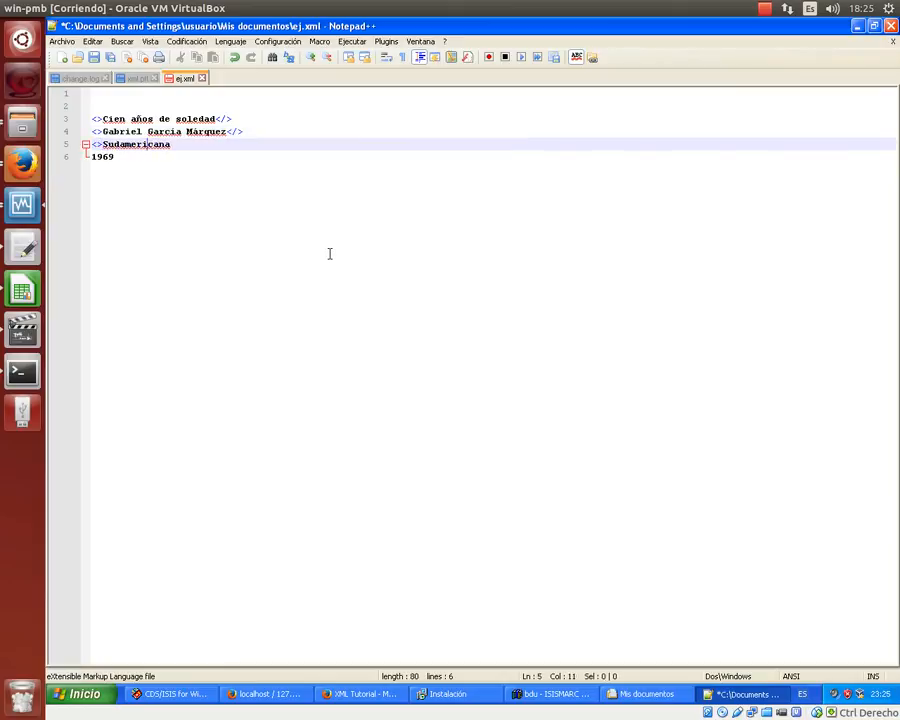
pyautogui.write('</>')
# - Copy the empty brackets from the Sudamericana line to wrap 1969, then return to the title's opening tag
pyautogui.press('Left')
pyautogui.press('Left')
pyautogui.press('Left')
pyautogui.press('Left')
pyautogui.press('Left')
pyautogui.press('Left')
pyautogui.press('Left')
pyautogui.press('Left')
pyautogui.press('Left')
pyautogui.press('Left')
pyautogui.press('Left')
pyautogui.press('Left')
pyautogui.press('Left')
pyautogui.press('Left')
pyautogui.press('Left')
pyautogui.press('Left')
pyautogui.press('Left')
pyautogui.hotkey('shift', 'Right')
pyautogui.hotkey('shift', 'Right')
pyautogui.hotkey('ctrl', 'c')
pyautogui.press('Down')
pyautogui.press('Left')
pyautogui.press('Left')
pyautogui.hotkey('ctrl', 'v')
pyautogui.press('Up')
pyautogui.press('End')
pyautogui.press('Left')
pyautogui.press('Left')
pyautogui.press('Left')
pyautogui.hotkey('shift', 'End')
pyautogui.hotkey('ctrl', 'c')
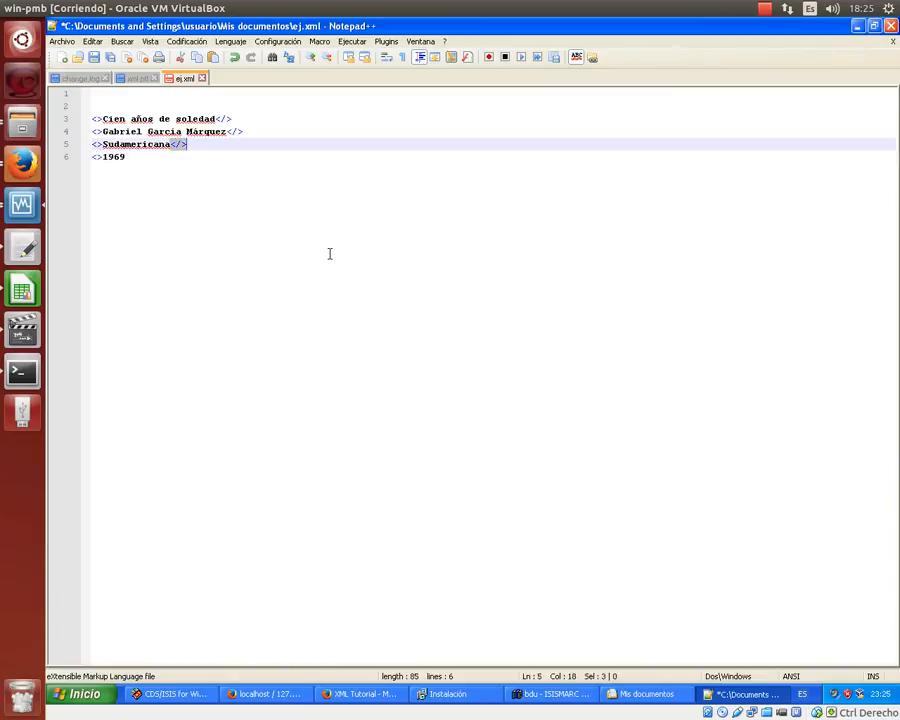
pyautogui.press('Down')
pyautogui.hotkey('ctrl', 'v')
pyautogui.press('Up')
pyautogui.press('Up')
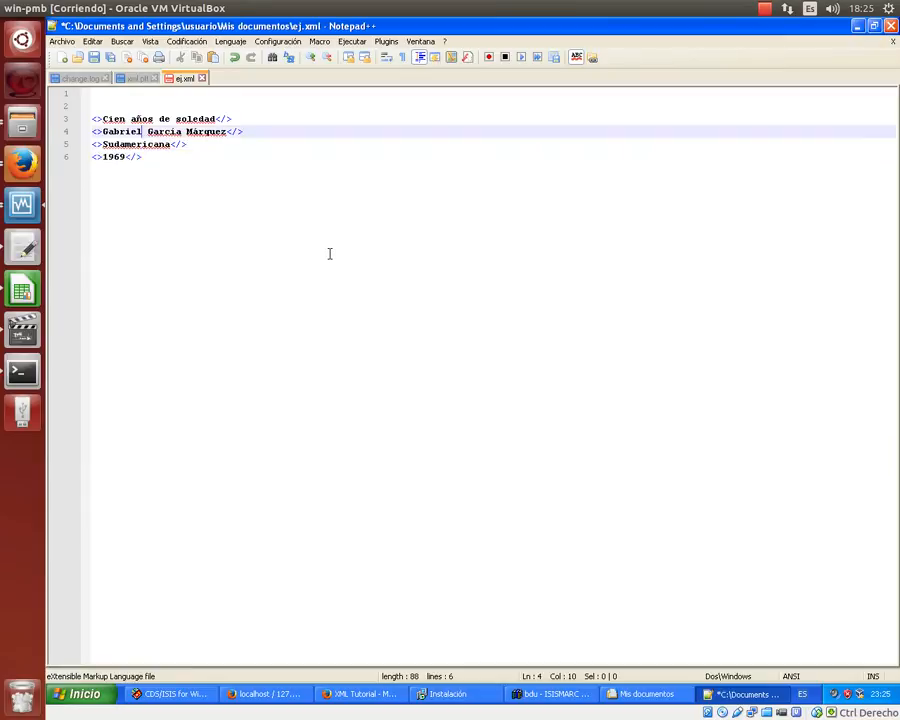
pyautogui.press('Up')
pyautogui.press('Left')
pyautogui.press('Left')
pyautogui.press('Left')
pyautogui.press('Left')
pyautogui.press('Left')
pyautogui.press('Left')
pyautogui.press('Right')
pyautogui.press('Right')
pyautogui.press('Left')
pyautogui.press('Left')
pyautogui.press('Left')
pyautogui.press('Left')
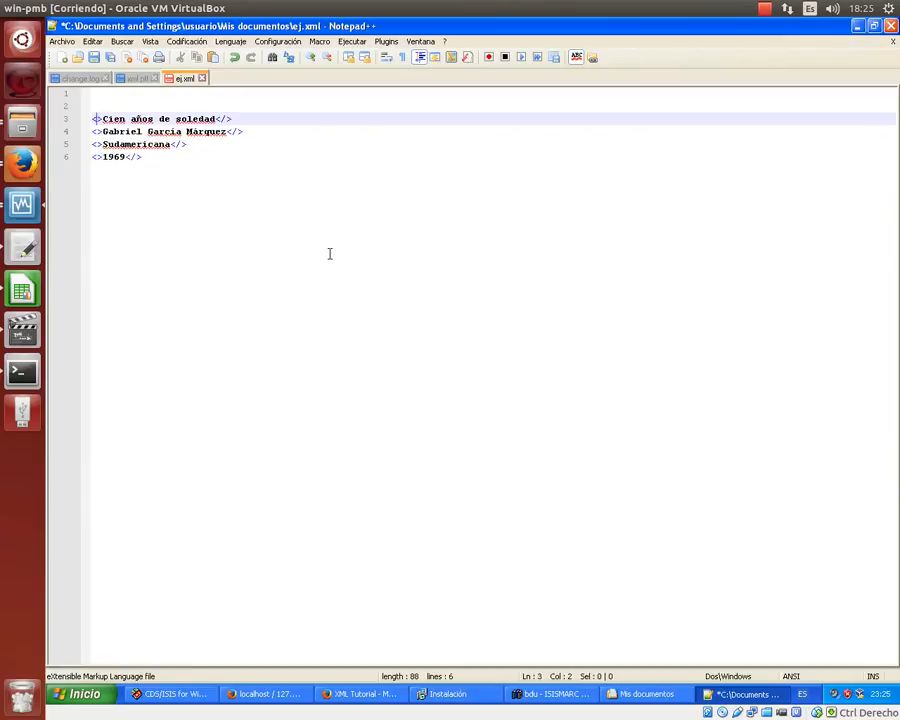
# - Name the title's opening and closing tags titulo
pyautogui.write('titulo')
pyautogui.press('Right')
pyautogui.press('Right')
pyautogui.press('Right')
pyautogui.press('Right')
pyautogui.press('Right')
pyautogui.press('Right')
pyautogui.press('Right')
pyautogui.press('Right')
pyautogui.press('Right')
pyautogui.press('Right')
pyautogui.press('Right')
pyautogui.press('Right')
pyautogui.press('Right')
pyautogui.press('Right')
pyautogui.press('Right')
pyautogui.press('Right')
pyautogui.press('Right')
pyautogui.press('Right')
pyautogui.press('Right')
pyautogui.press('Right')
pyautogui.press('Right')
pyautogui.press('Right')
pyautogui.write('t')
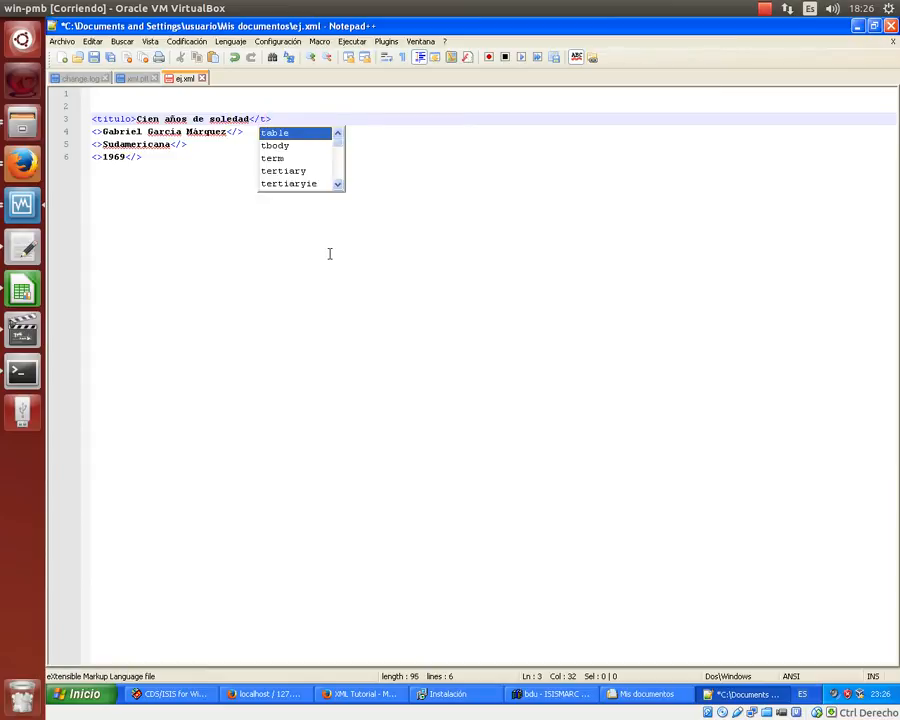
pyautogui.write('itulo')
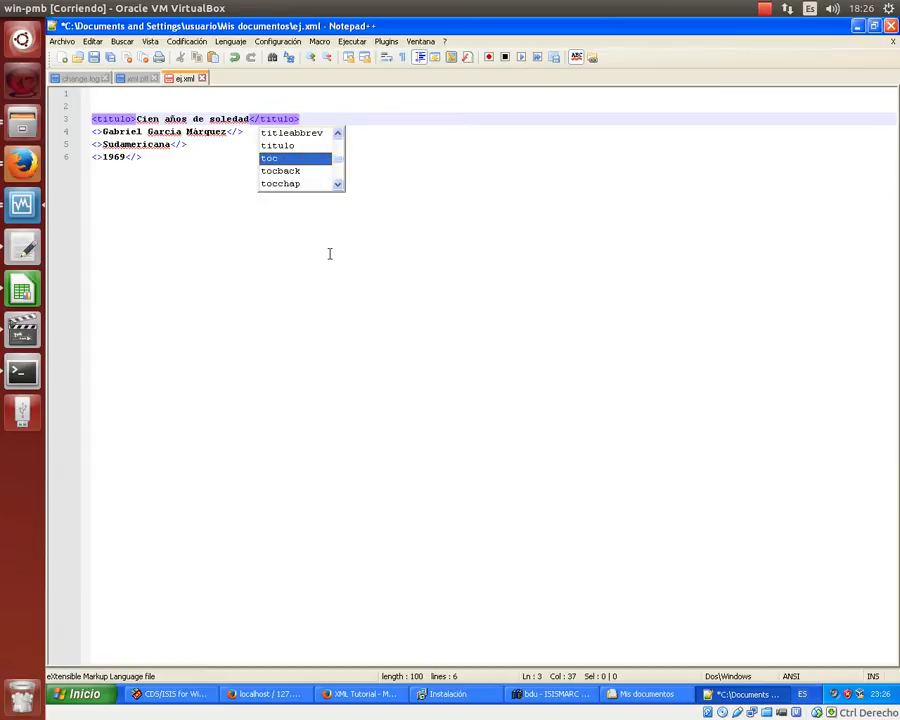
pyautogui.press('Escape')
# - Name the author line's opening and closing tags autor
pyautogui.press('Down')
pyautogui.press('Left')
pyautogui.press('Left')
pyautogui.press('Left')
pyautogui.press('Left')
pyautogui.press('Left')
pyautogui.press('Left')
pyautogui.press('Left')
pyautogui.press('Left')
pyautogui.press('Left')
pyautogui.press('Left')
pyautogui.press('Left')
pyautogui.press('Left')
pyautogui.press('Left')
pyautogui.press('Left')
pyautogui.press('Left')
pyautogui.press('Left')
pyautogui.press('Left')
pyautogui.press('Left')
pyautogui.press('Left')
pyautogui.press('Left')
pyautogui.press('Left')
pyautogui.write('autor')
pyautogui.hotkey('shift', 'Left')
pyautogui.hotkey('shift', 'Left')
pyautogui.hotkey('shift', 'Left')
pyautogui.hotkey('shift', 'Left')
pyautogui.hotkey('shift', 'Left')
pyautogui.press('Right')
pyautogui.press('Right')
pyautogui.press('Right')
pyautogui.press('Right')
pyautogui.press('Right')
pyautogui.press('Right')
pyautogui.press('Right')
pyautogui.press('Right')
pyautogui.press('Right')
pyautogui.press('Right')
pyautogui.press('Right')
pyautogui.press('Right')
pyautogui.press('Right')
pyautogui.press('Right')
pyautogui.press('Right')
pyautogui.press('Right')
pyautogui.press('Right')
pyautogui.press('Right')
pyautogui.press('Right')
pyautogui.press('Right')
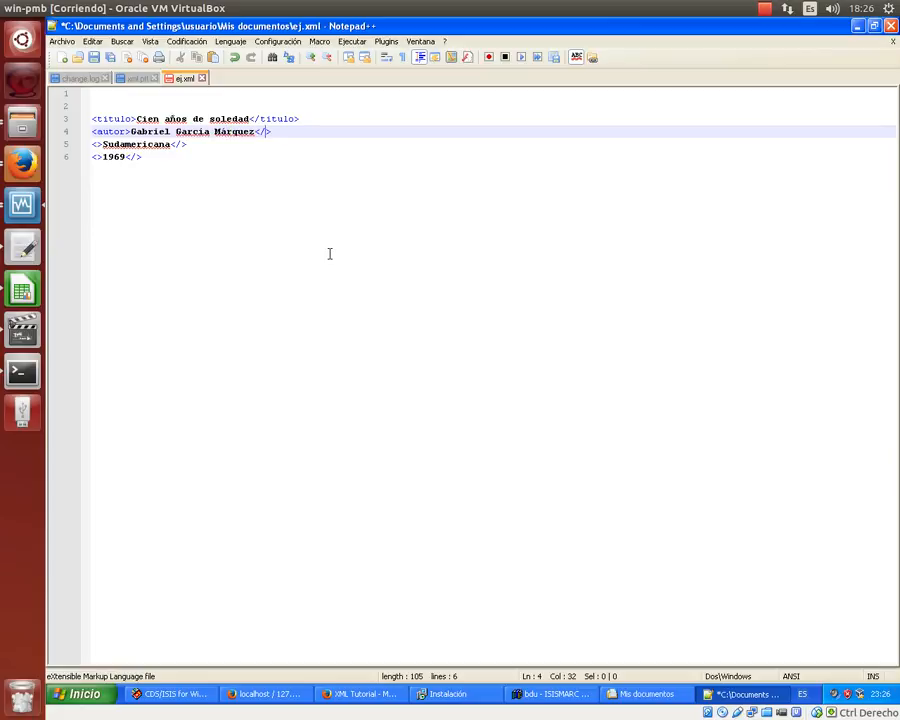
pyautogui.write('autor')
pyautogui.press('Down')
# - Name the publisher line's tags editorial, pasting the name into the closing tag
pyautogui.press('Left')
pyautogui.press('Left')
pyautogui.press('Down')
pyautogui.press('Up')
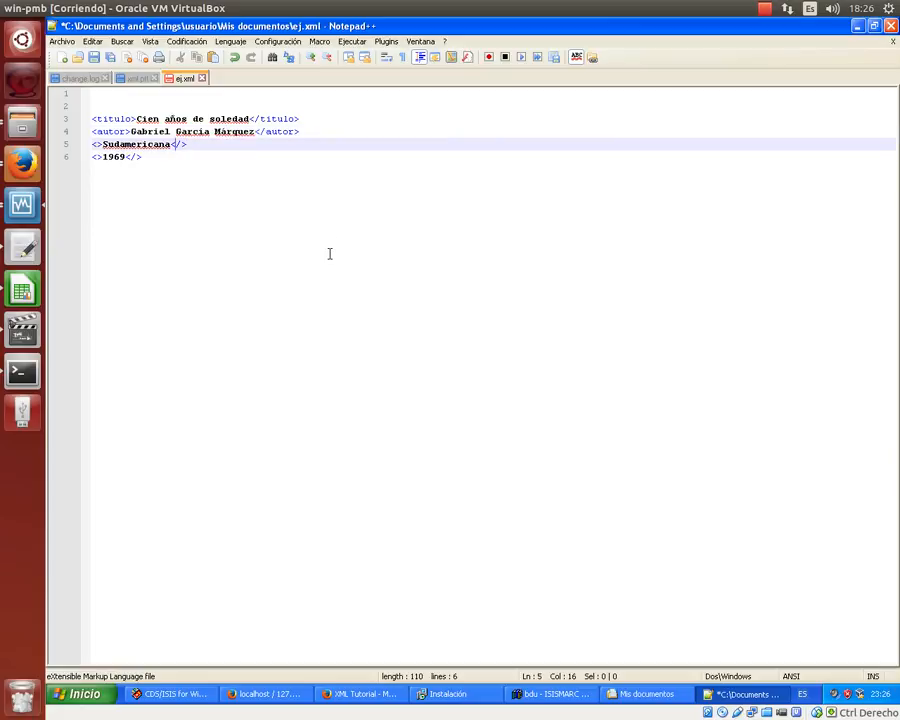
pyautogui.press('Left')
pyautogui.press('Left')
pyautogui.press('Left')
pyautogui.press('Left')
pyautogui.press('Left')
pyautogui.press('Left')
pyautogui.write('ed')
pyautogui.press('Return')
pyautogui.press('BackSpace')
pyautogui.write('rial')
pyautogui.hotkey('shift', 'Left')
pyautogui.hotkey('ctrl', 'shift', 'Left')
pyautogui.hotkey('ctrl', 'c')
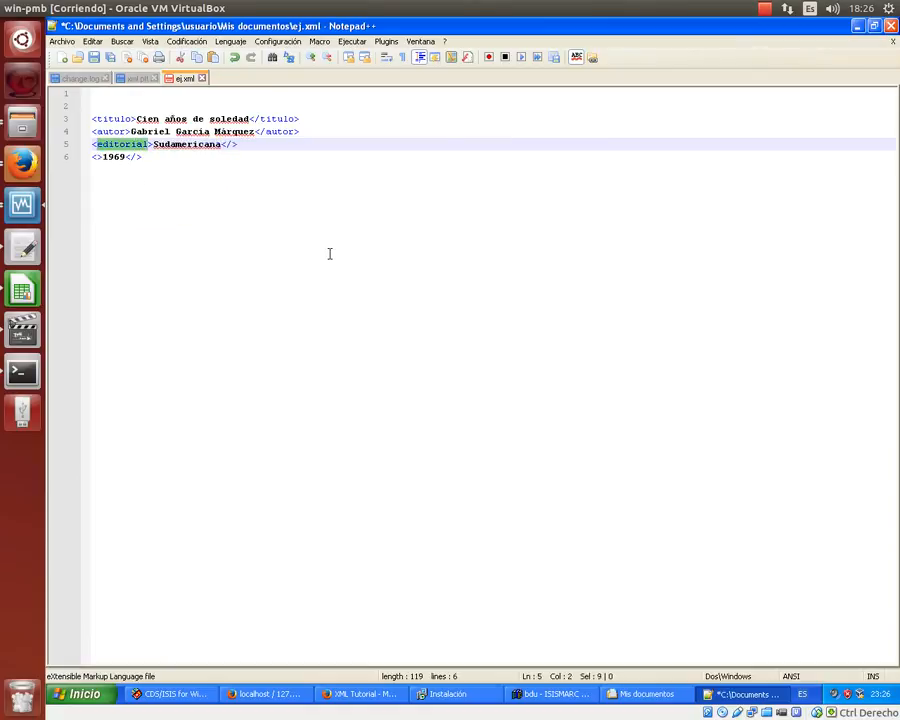
pyautogui.press('Right')
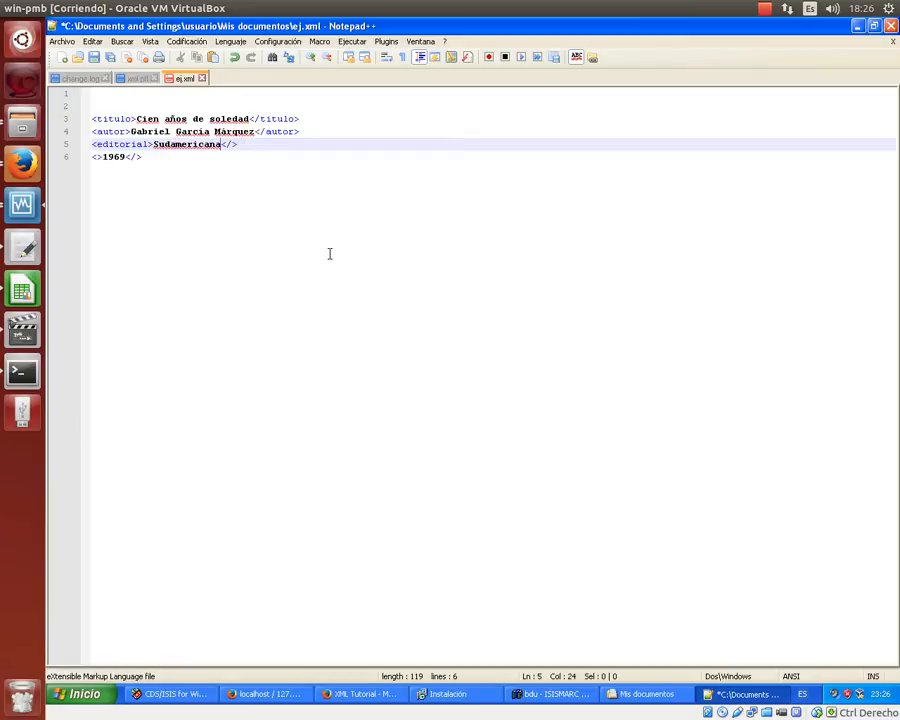
pyautogui.hotkey('ctrl', 'v')
# - Name the year line's opening and closing tags anio
pyautogui.press('Down')
pyautogui.press('Left')
pyautogui.press('Left')
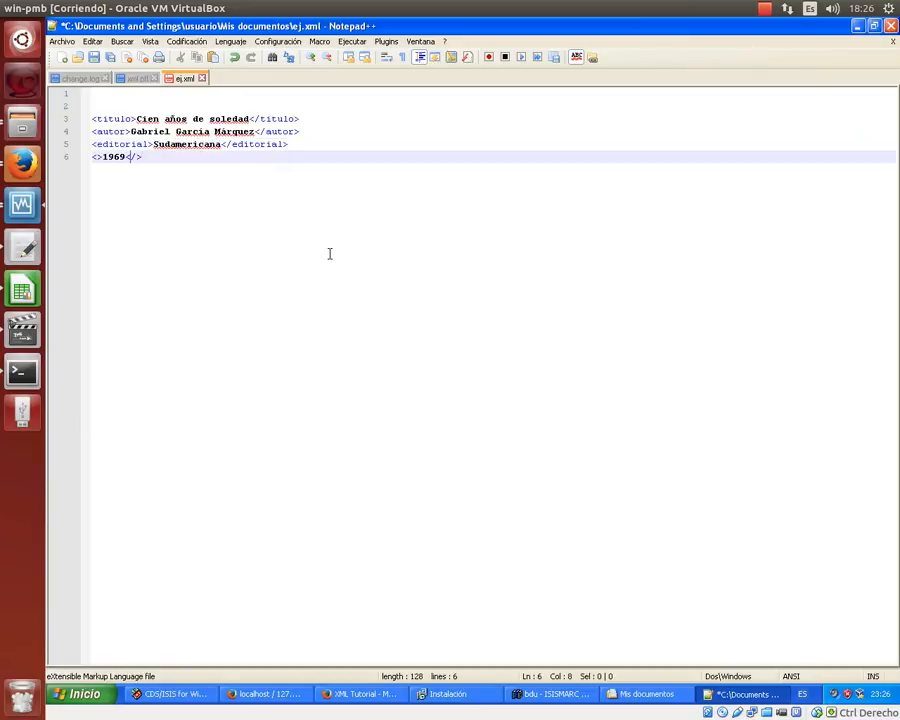
pyautogui.press('Left')
pyautogui.press('Left')
pyautogui.press('Left')
pyautogui.write('anio')
pyautogui.hotkey('shift', 'Left')
pyautogui.hotkey('shift', 'Left')
pyautogui.hotkey('shift', 'Left')
pyautogui.hotkey('shift', 'Left')
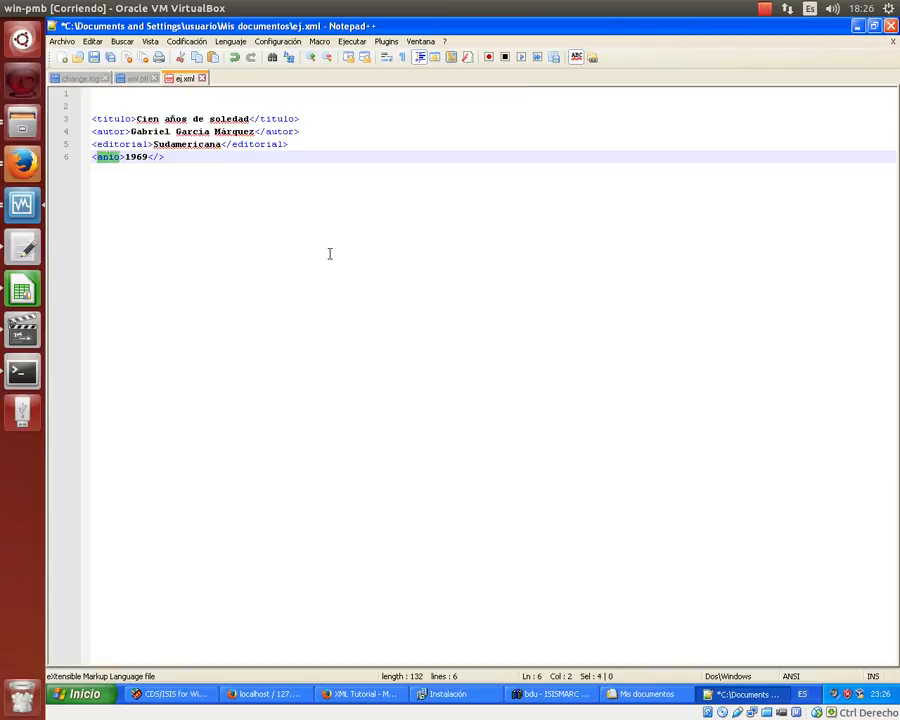
pyautogui.press('Right')
pyautogui.press('Right')
pyautogui.press('Right')
pyautogui.press('Right')
pyautogui.press('Right')
pyautogui.press('Right')
pyautogui.press('Right')
pyautogui.press('Right')
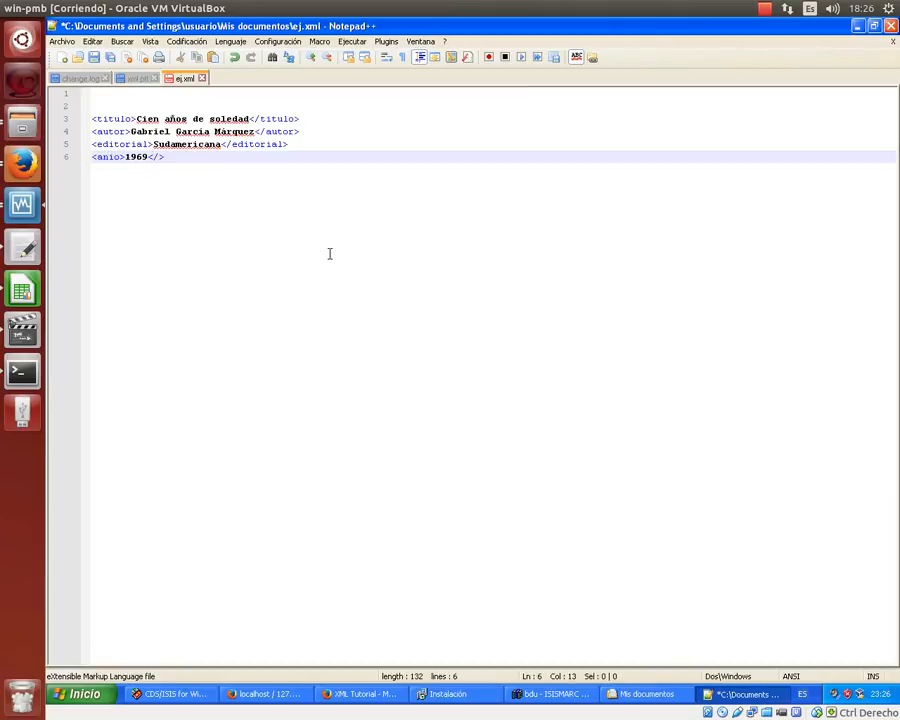
pyautogui.write('anio')
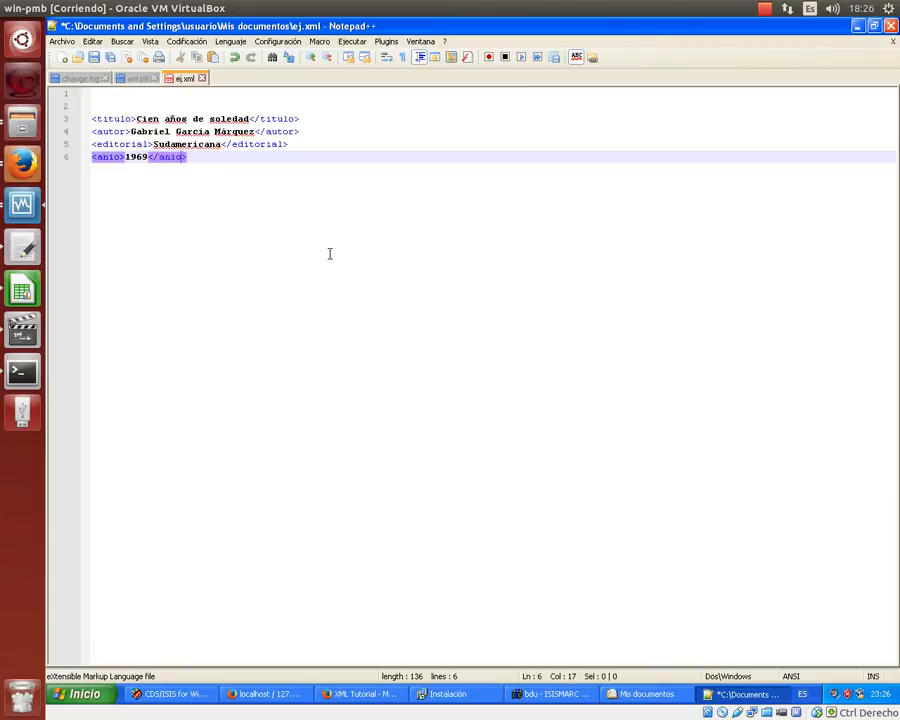
pyautogui.press('Up')
pyautogui.press('Up')
pyautogui.press('Up')
pyautogui.press('Up')
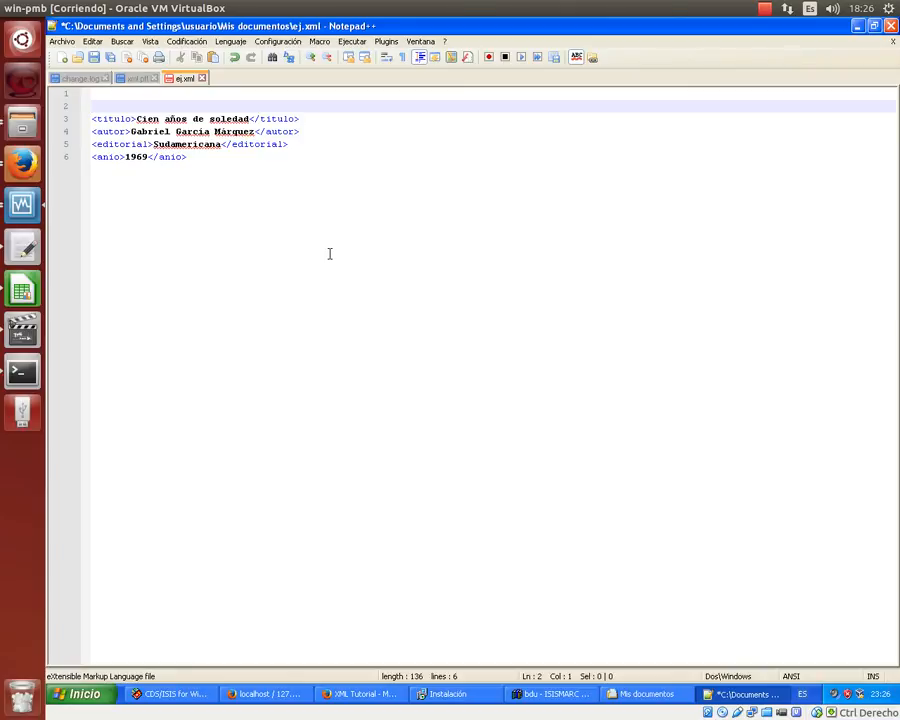
# - Wrap the book's elements between an opening <libro> tag and a closing </libro> tag
pyautogui.write('<libro>')
pyautogui.press('Down')
pyautogui.press('Down')
pyautogui.press('Down')
pyautogui.press('Down')
pyautogui.press('End')
pyautogui.press('Return')
pyautogui.write('</')
pyautogui.press('BackSpace')
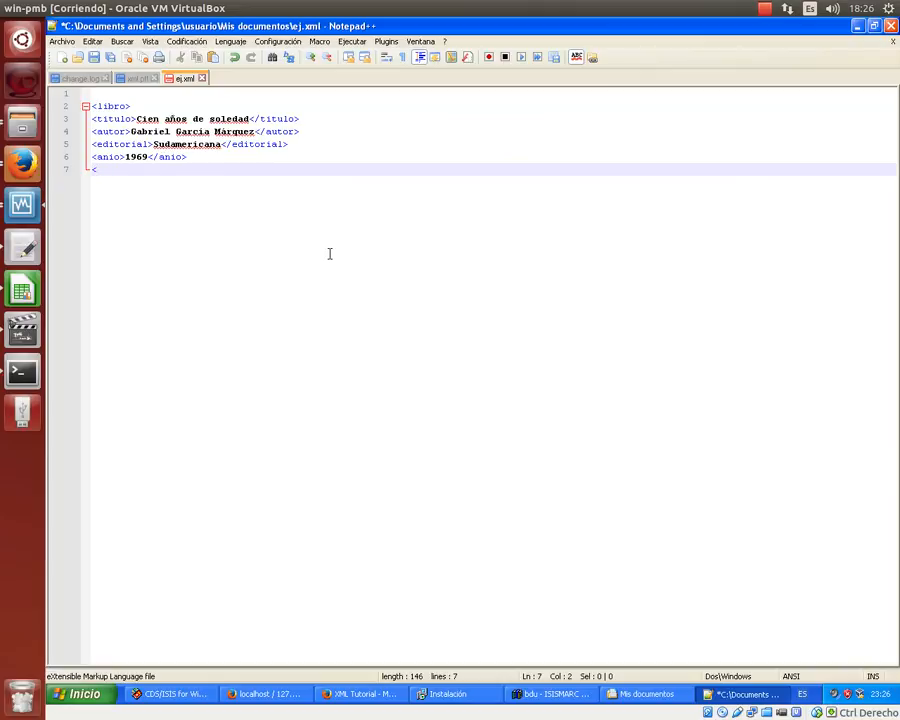
pyautogui.write('/libro>')
# - Select and copy the whole libro record, leaving an empty line below it
pyautogui.press('Up')
pyautogui.press('Up')
pyautogui.press('Up')
pyautogui.press('Up')
pyautogui.press('Up')
pyautogui.press('Left')
pyautogui.press('Left')
pyautogui.press('Left')
pyautogui.press('Left')
pyautogui.press('Left')
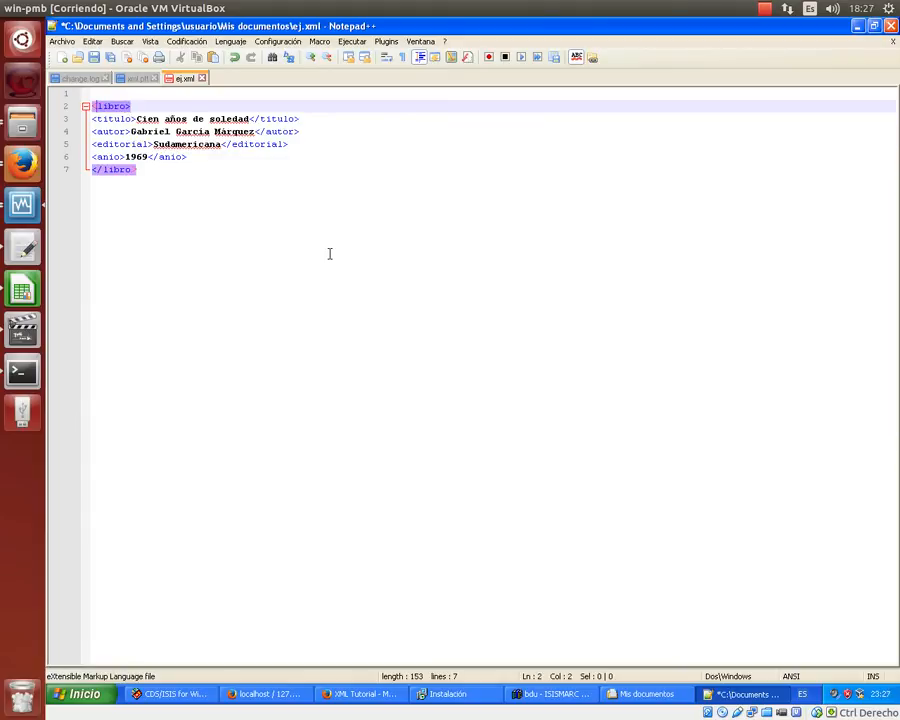
pyautogui.press('Left')
pyautogui.press('Left')
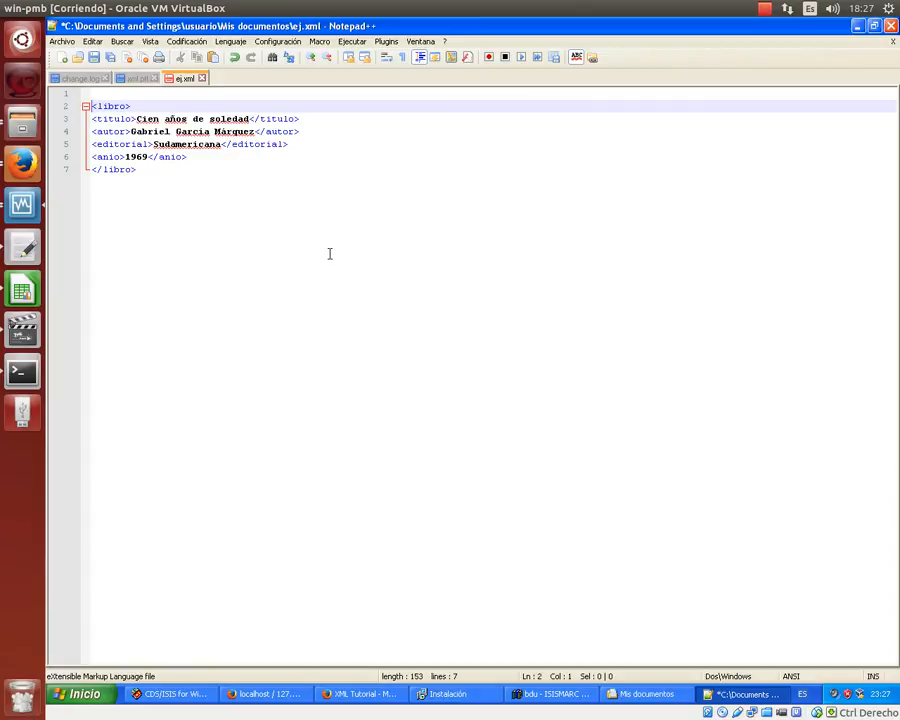
pyautogui.hotkey('shift', 'Down')
pyautogui.hotkey('shift', 'Down')
pyautogui.hotkey('shift', 'Down')
pyautogui.hotkey('shift', 'Down')
pyautogui.hotkey('shift', 'Down')
pyautogui.hotkey('shift', 'End')
pyautogui.hotkey('ctrl', 'c')
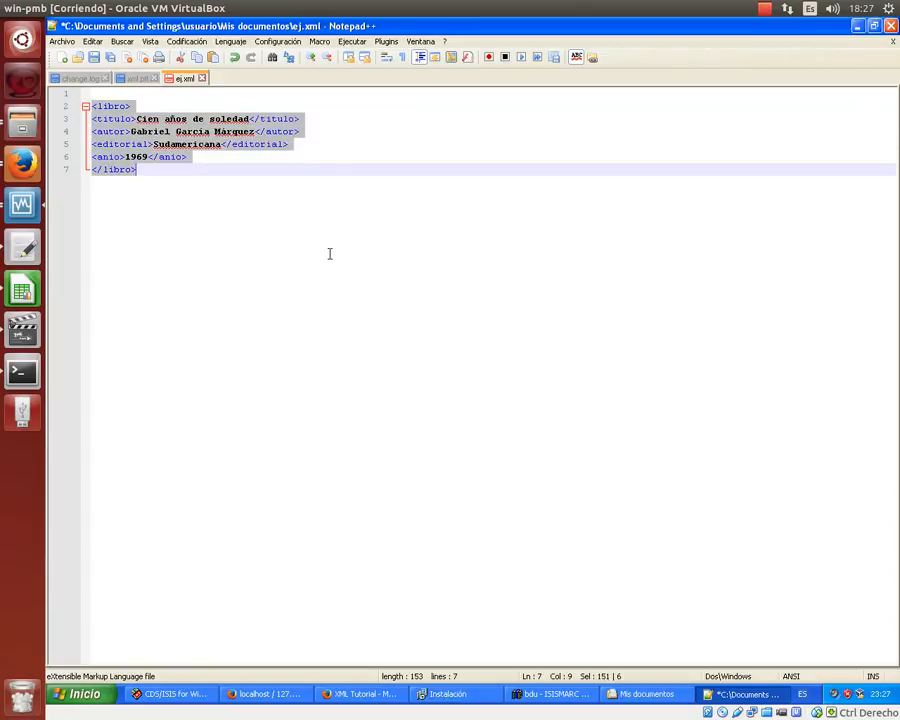
pyautogui.press('End')
pyautogui.press('Return')
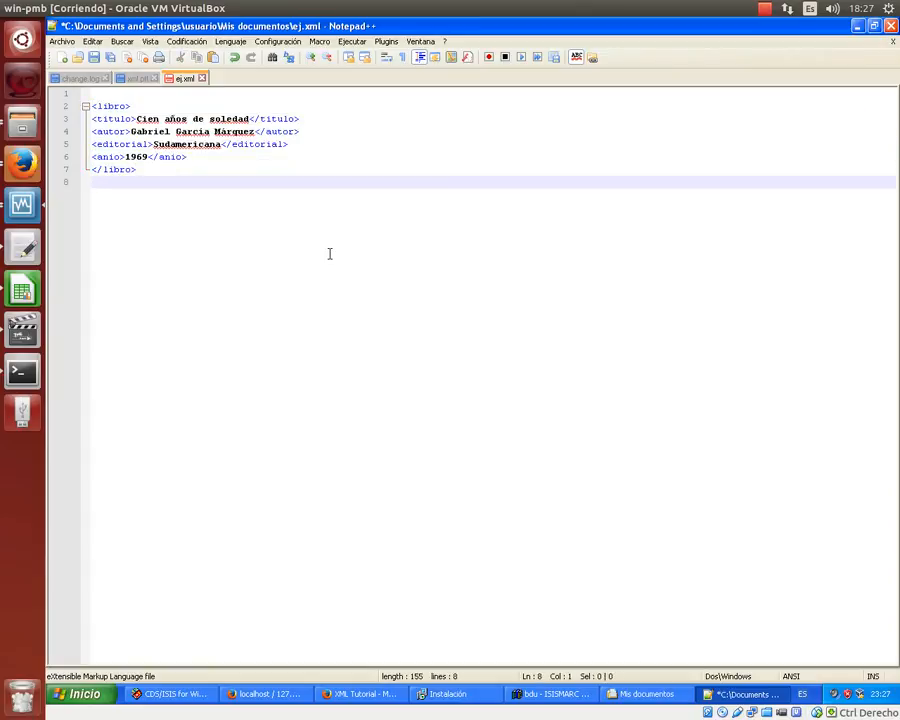
# - Paste a second copy of the record and change its title to Rayuela
pyautogui.hotkey('ctrl', 'v')
pyautogui.press('Up')
pyautogui.press('Up')
pyautogui.press('Up')
pyautogui.press('Up')
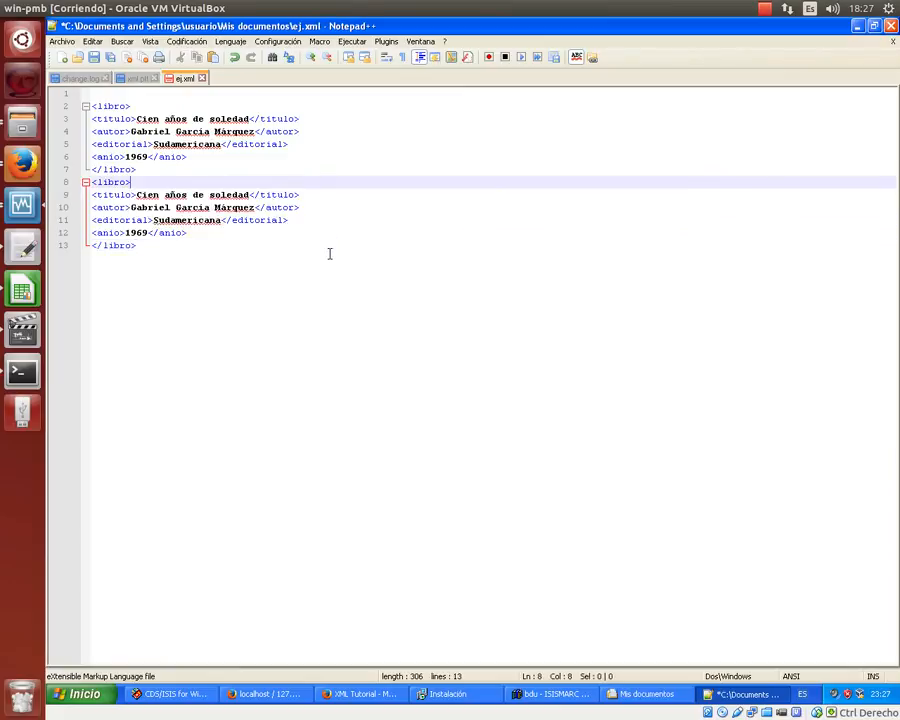
pyautogui.press('Right')
pyautogui.press('Right')
pyautogui.press('Right')
pyautogui.press('Right')
pyautogui.press('Left')
pyautogui.press('Left')
pyautogui.press('Left')
pyautogui.press('Left')
pyautogui.hotkey('shift', 'Right')
pyautogui.hotkey('shift', 'Right')
pyautogui.hotkey('shift', 'Right')
pyautogui.hotkey('shift', 'Right')
pyautogui.hotkey('shift', 'Right')
pyautogui.hotkey('shift', 'Right')
pyautogui.hotkey('shift', 'Right')
pyautogui.hotkey('shift', 'Right')
pyautogui.hotkey('shift', 'Right')
pyautogui.hotkey('shift', 'Right')
pyautogui.hotkey('shift', 'Right')
pyautogui.hotkey('shift', 'Right')
pyautogui.hotkey('shift', 'Right')
pyautogui.hotkey('shift', 'Right')
pyautogui.hotkey('shift', 'Right')
pyautogui.hotkey('shift', 'Right')
pyautogui.hotkey('shift', 'Right')
pyautogui.hotkey('shift', 'Right')
pyautogui.hotkey('shift', 'Right')
pyautogui.hotkey('shift', 'Right')
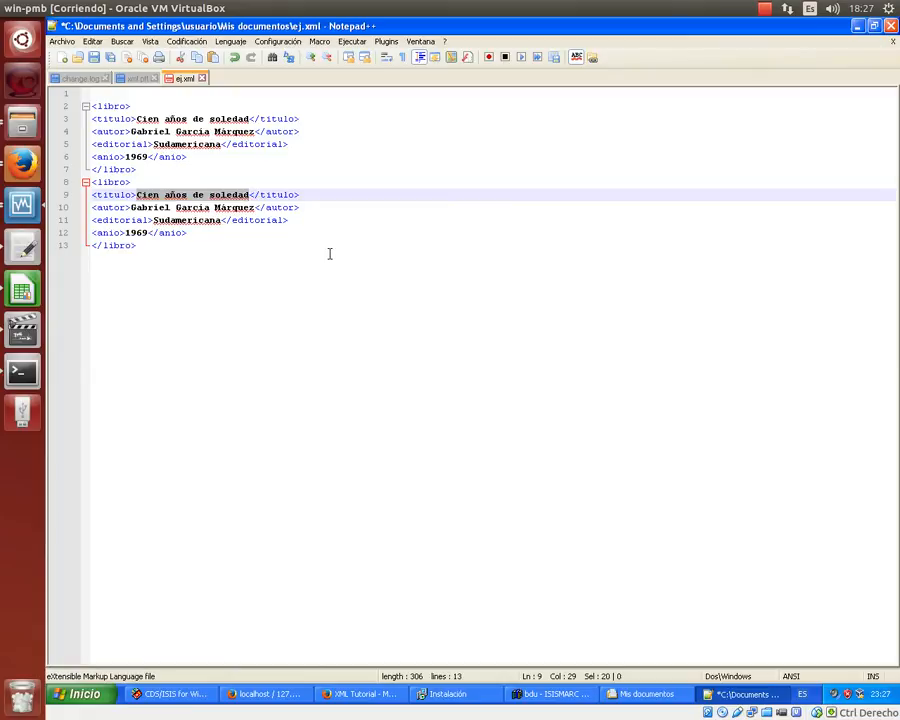
pyautogui.write('Rayuela')
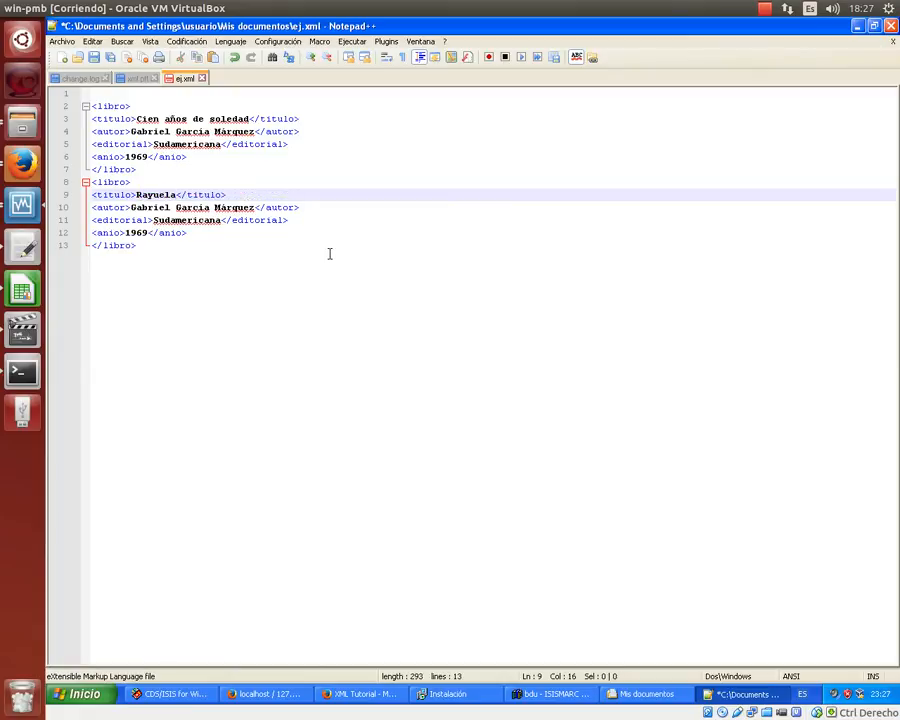
# - Replace the copied record's author with Julio Cortazar
pyautogui.press('Down')
pyautogui.press('Left')
pyautogui.press('Left')
pyautogui.press('Left')
pyautogui.press('Left')
pyautogui.press('Left')
pyautogui.press('Left')
pyautogui.press('Left')
pyautogui.hotkey('shift', 'Right')
pyautogui.hotkey('shift', 'Right')
pyautogui.hotkey('shift', 'Right')
pyautogui.hotkey('shift', 'Right')
pyautogui.hotkey('shift', 'Right')
pyautogui.hotkey('shift', 'Right')
pyautogui.hotkey('shift', 'Right')
pyautogui.hotkey('shift', 'Right')
pyautogui.hotkey('shift', 'Right')
pyautogui.hotkey('shift', 'Right')
pyautogui.hotkey('shift', 'Right')
pyautogui.hotkey('shift', 'Right')
pyautogui.hotkey('shift', 'Right')
pyautogui.hotkey('shift', 'Right')
pyautogui.hotkey('shift', 'Right')
pyautogui.hotkey('shift', 'Right')
pyautogui.hotkey('shift', 'Right')
pyautogui.hotkey('shift', 'Right')
pyautogui.hotkey('shift', 'Right')
pyautogui.hotkey('shift', 'Right')
pyautogui.hotkey('shift', 'Right')
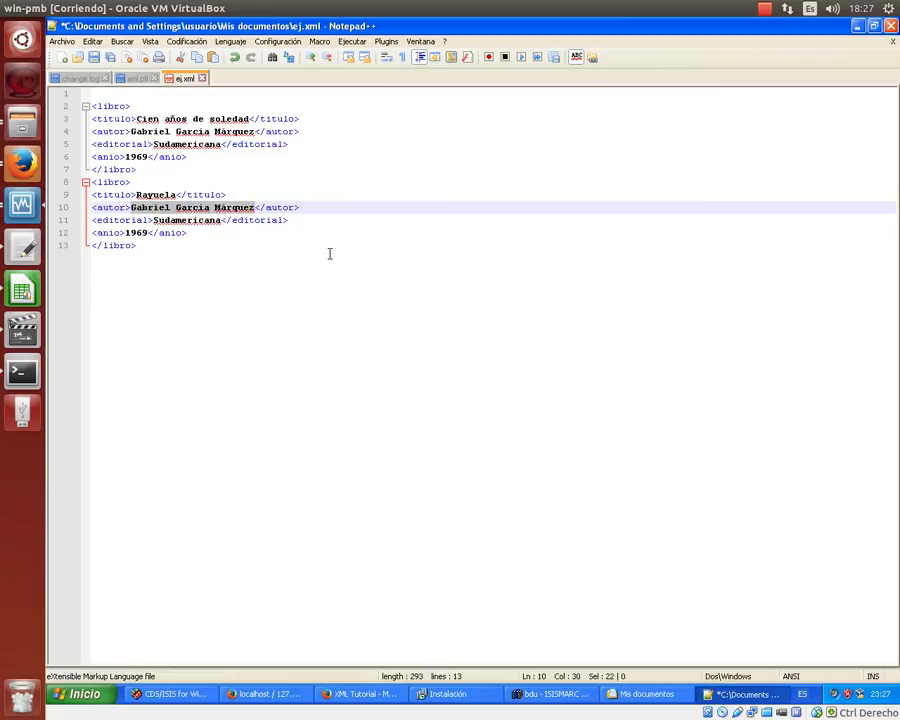
pyautogui.write('Julio Corta')
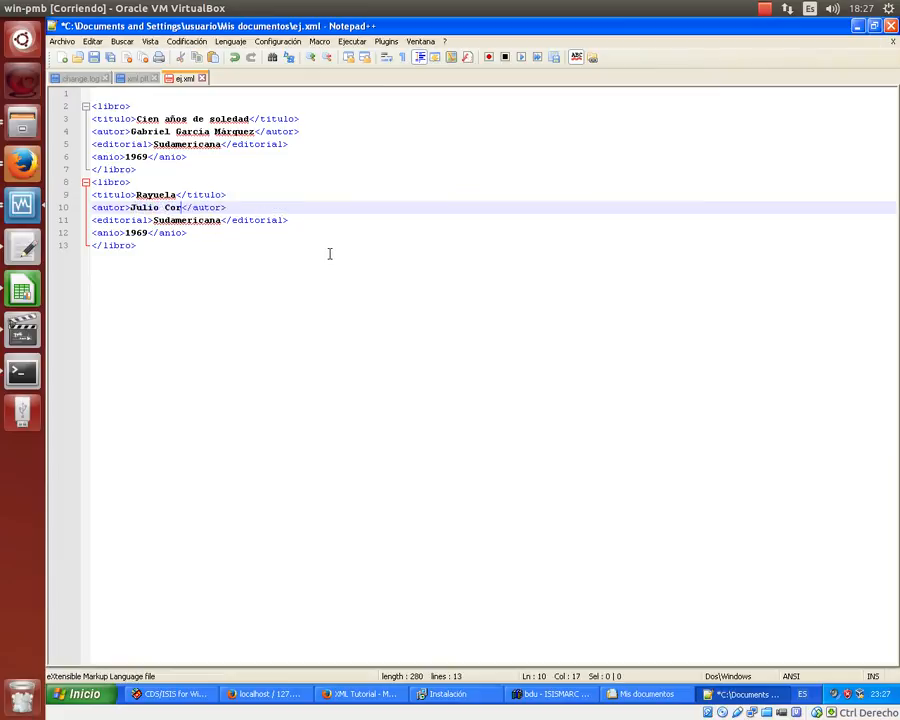
pyautogui.write('zar')
pyautogui.press('Down')
pyautogui.press('Down')
pyautogui.press('Left')
pyautogui.press('Left')
pyautogui.press('Left')
pyautogui.press('Left')
pyautogui.press('Left')
pyautogui.press('Left')
pyautogui.press('Left')
pyautogui.press('Left')
pyautogui.press('Left')
pyautogui.press('Right')
pyautogui.hotkey('shift', 'Right')
# - Add an opening <catalogo> tag above both book records
pyautogui.press('Down')
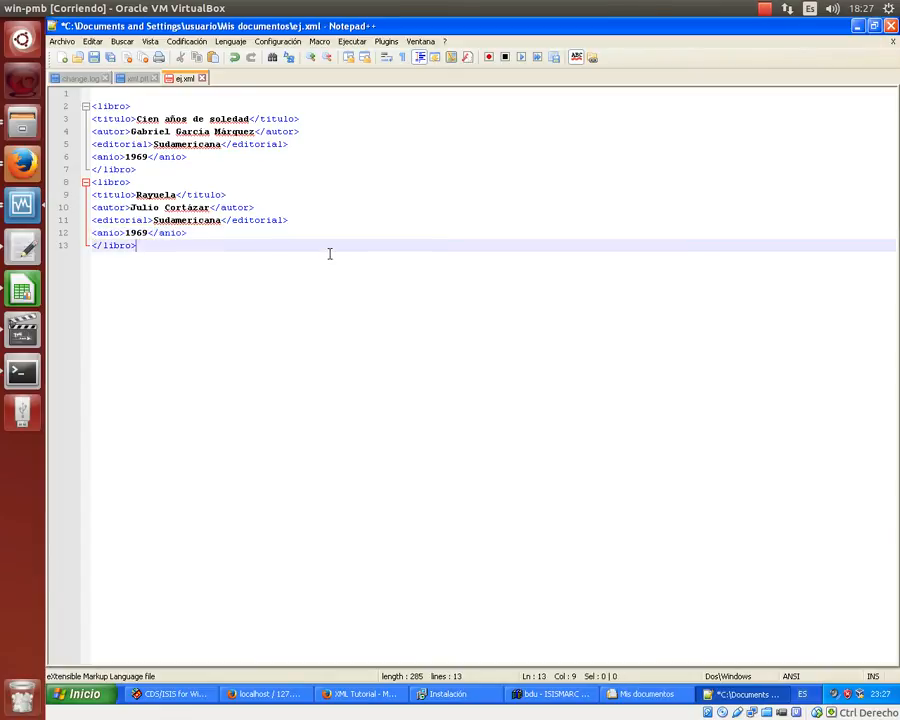
pyautogui.press('Up')
pyautogui.press('Up')
pyautogui.press('Up')
pyautogui.press('Up')
pyautogui.press('Up')
pyautogui.press('Up')
pyautogui.press('Up')
pyautogui.press('Up')
pyautogui.press('Up')
pyautogui.press('Up')
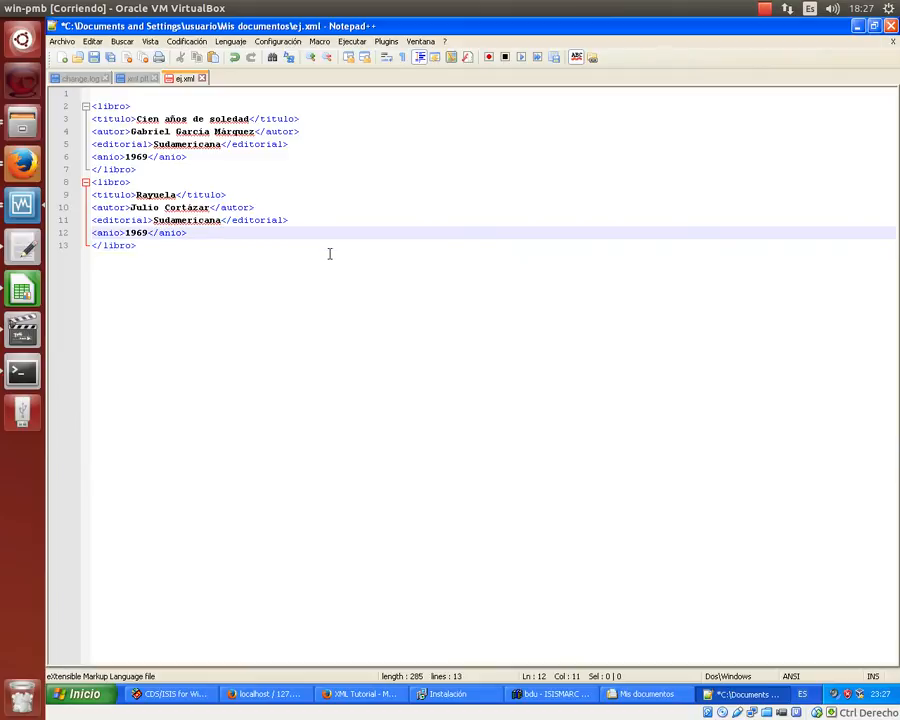
pyautogui.press('Up')
pyautogui.press('Up')
pyautogui.press('Return')
pyautogui.write('<')
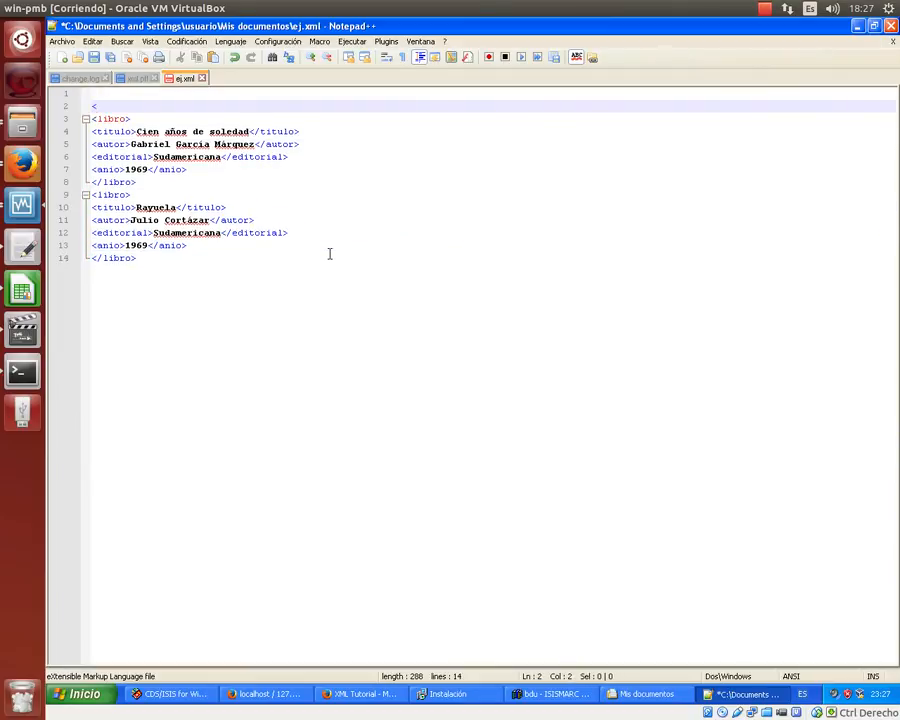
pyautogui.write('catalogo>')
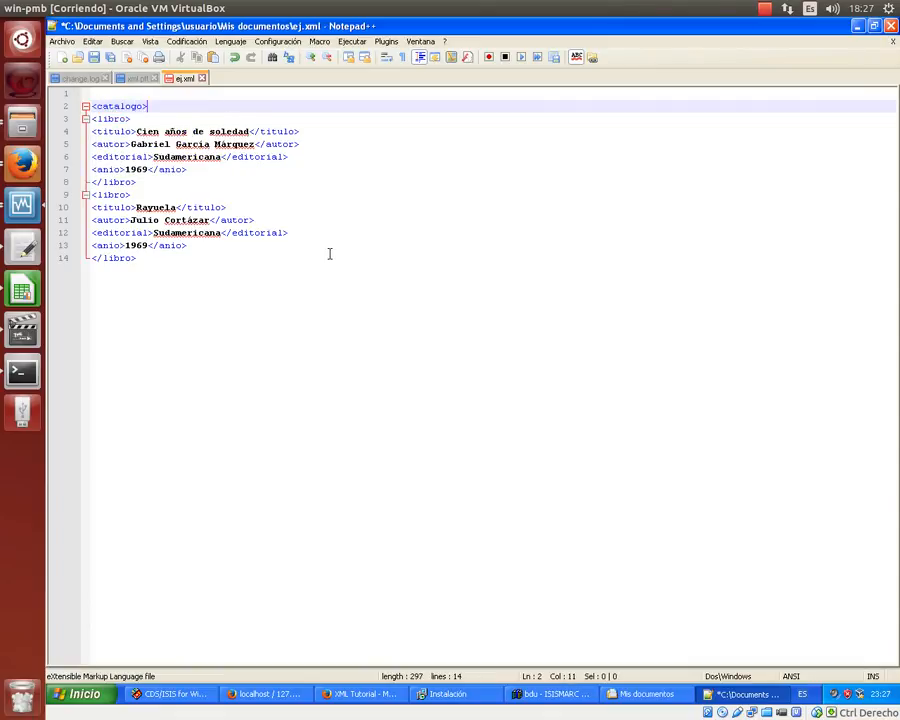
# - Close the catalogo element with </catalogo> after the last libro record
pyautogui.press('Down')
pyautogui.press('Down')
pyautogui.press('Down')
pyautogui.press('Down')
pyautogui.press('Down')
pyautogui.press('Down')
pyautogui.press('Down')
pyautogui.press('Down')
pyautogui.press('Down')
pyautogui.press('Down')
pyautogui.press('Down')
pyautogui.press('Down')
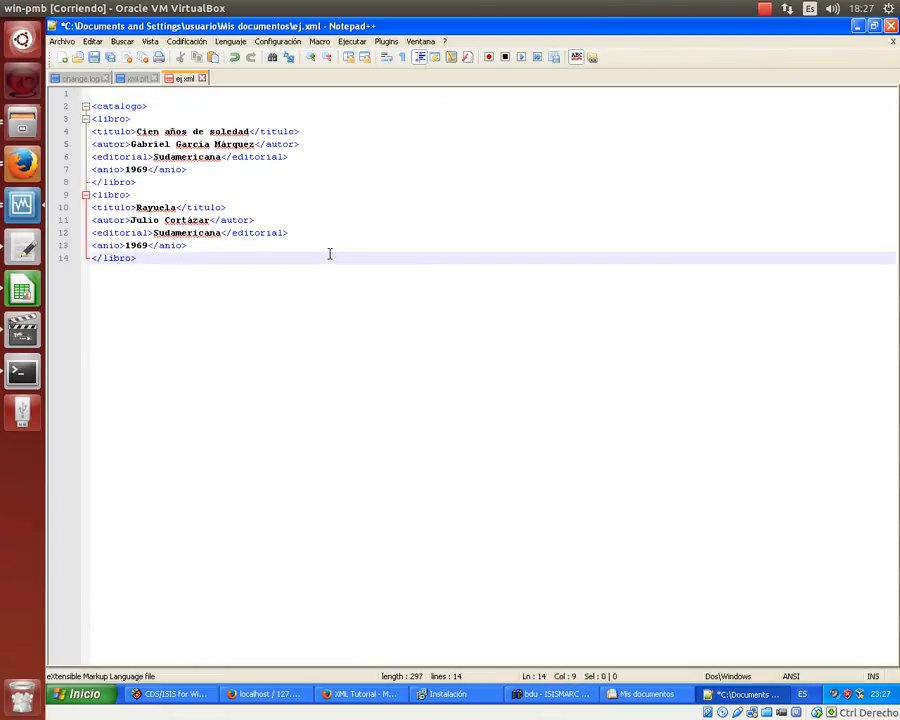
pyautogui.press('Return')
pyautogui.write('</')
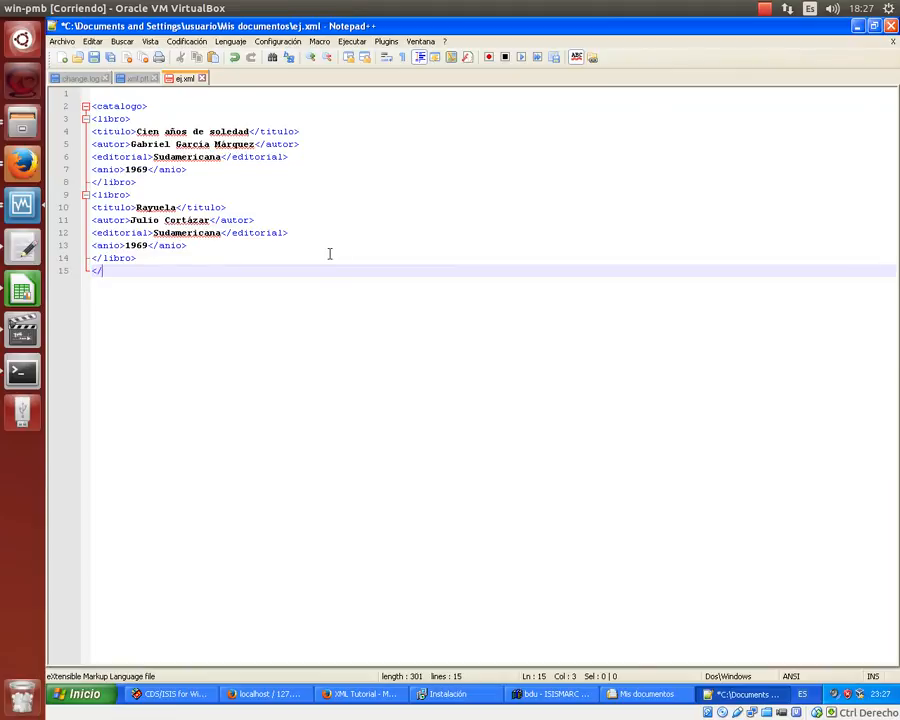
pyautogui.write('catalogo>')
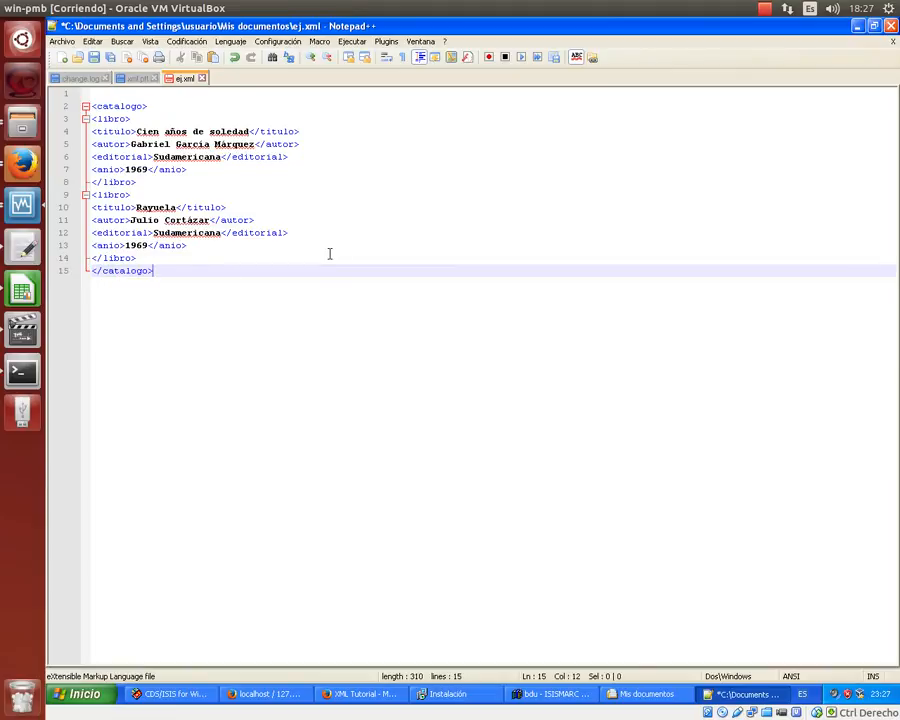
# - Add the <?xml version="1.0" encoding="utf-8"?> declaration on line 1 and save ej.xml
pyautogui.press('Up')
pyautogui.press('Up')
pyautogui.press('Up')
pyautogui.press('Up')
pyautogui.press('Up')
pyautogui.press('Up')
pyautogui.press('Up')
pyautogui.press('Up')
pyautogui.press('Up')
pyautogui.press('Up')
pyautogui.press('Up')
pyautogui.press('Up')
pyautogui.press('Up')
pyautogui.press('Up')
pyautogui.write('<')
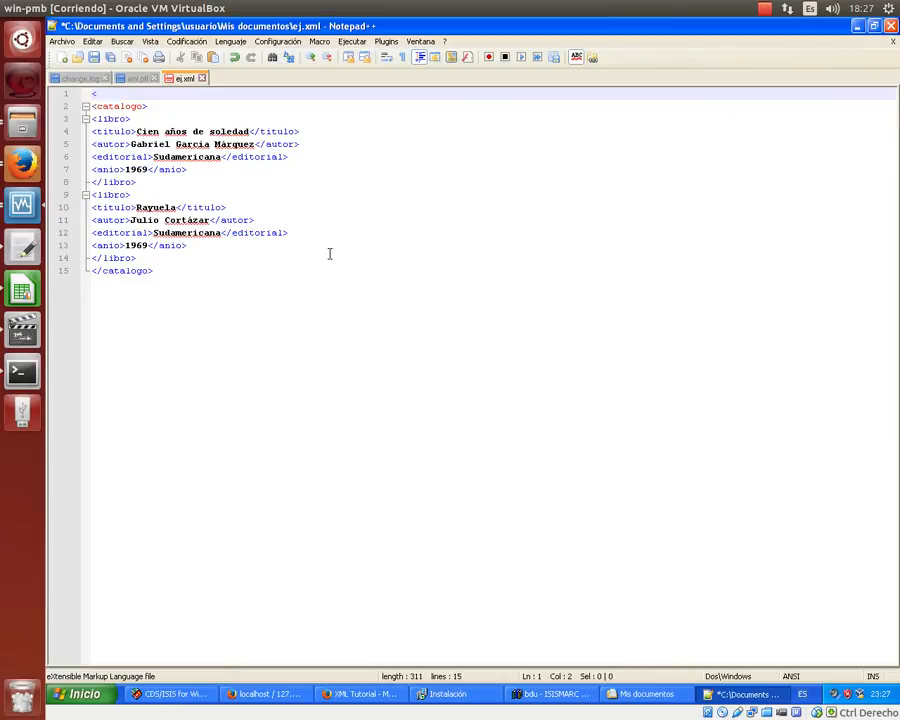
pyautogui.write('?xml version')
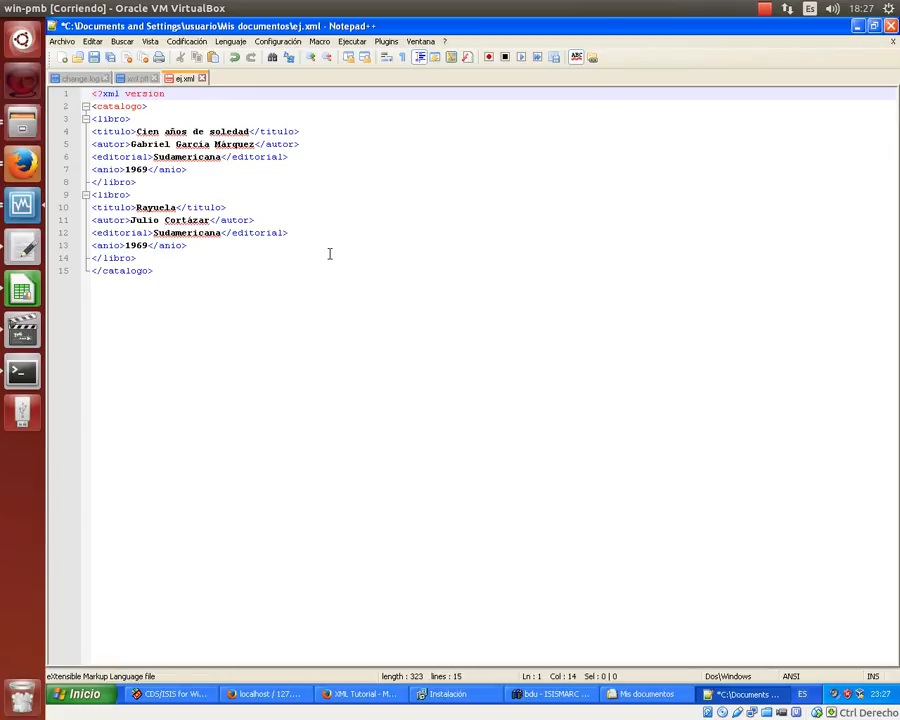
pyautogui.write('="1.0')
pyautogui.press('Right')
pyautogui.write('encoding="u')
pyautogui.write('-')
pyautogui.write('?')
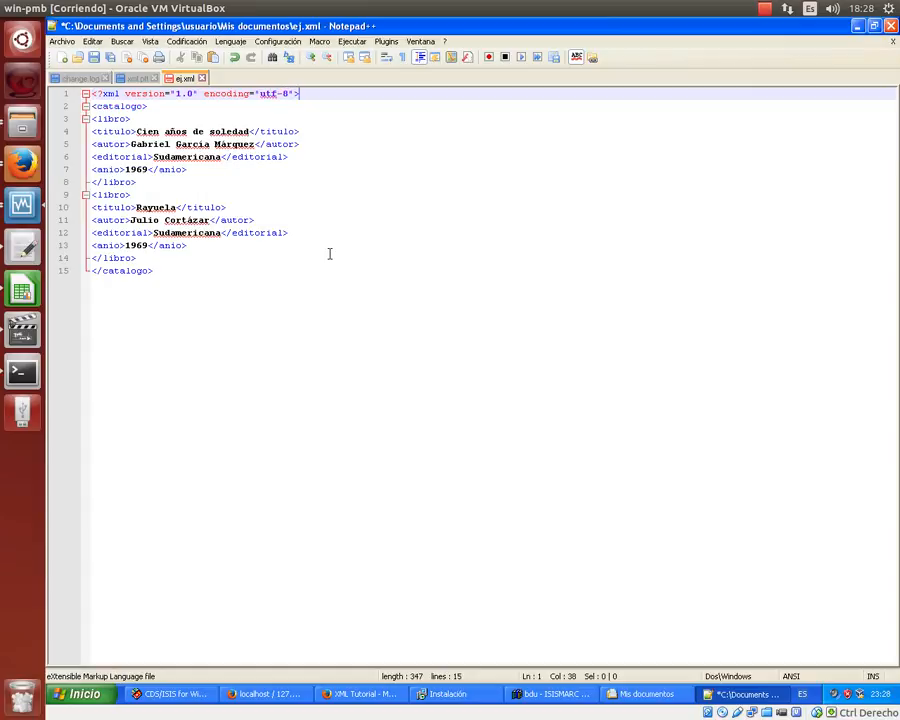
pyautogui.write('?')
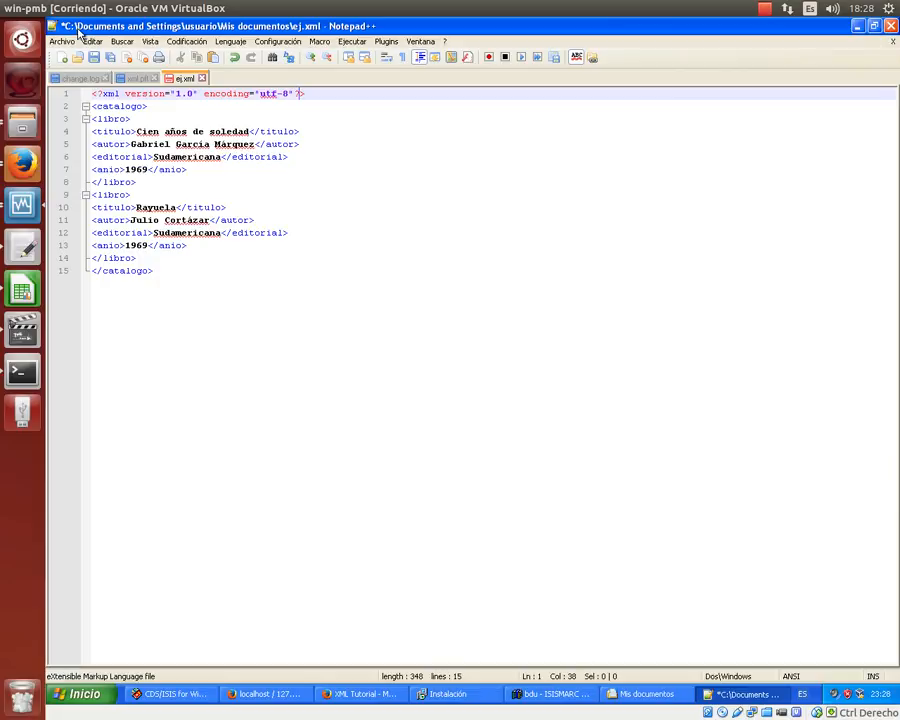
pyautogui.click(93, 57)
pyautogui.click(350, 202)
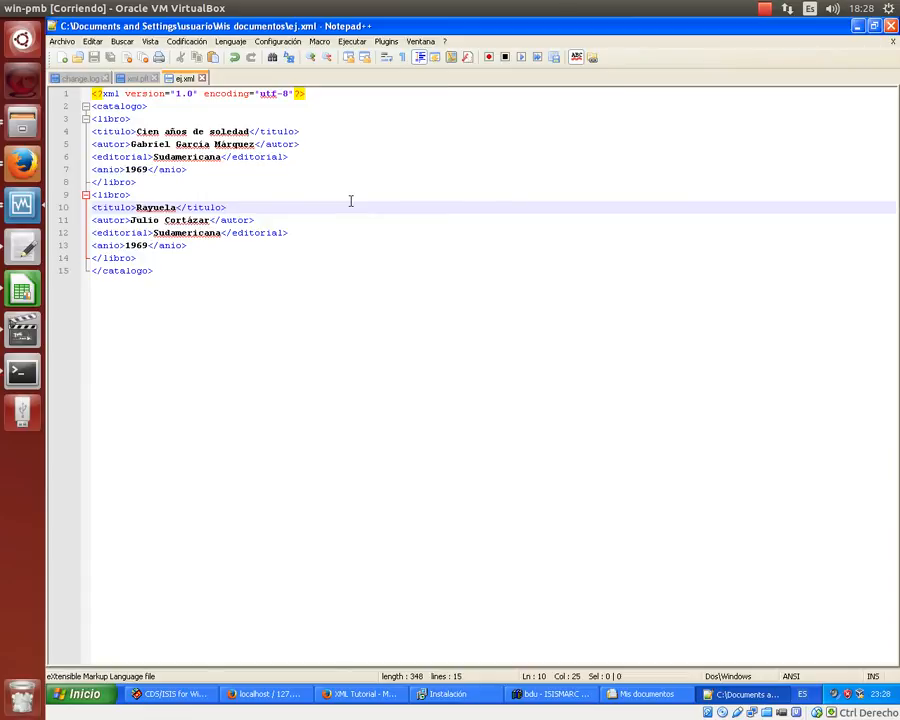
# - Search 'marc 21 xml' in a new Firefox tab and open the Library of Congress MARC 21 XML Schema result
pyautogui.click(365, 694)
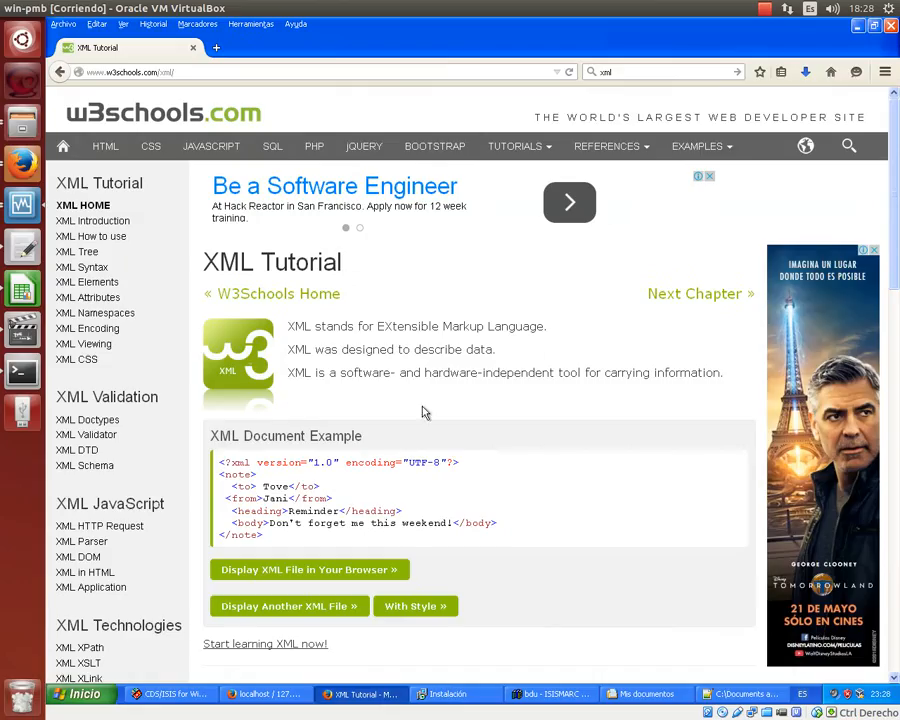
pyautogui.click(218, 49)
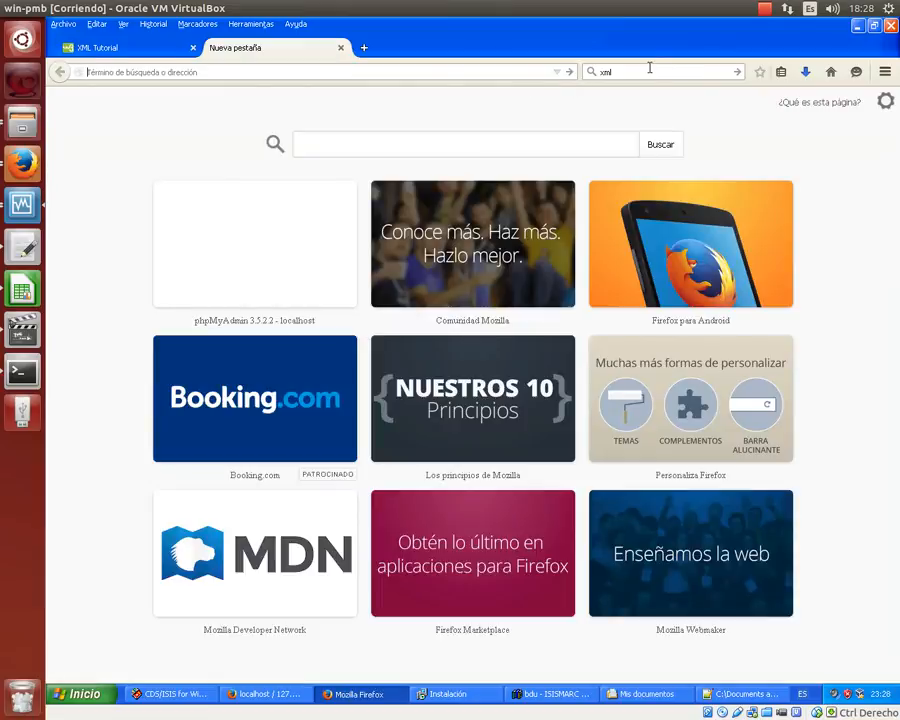
pyautogui.click(650, 68)
pyautogui.write('ma')
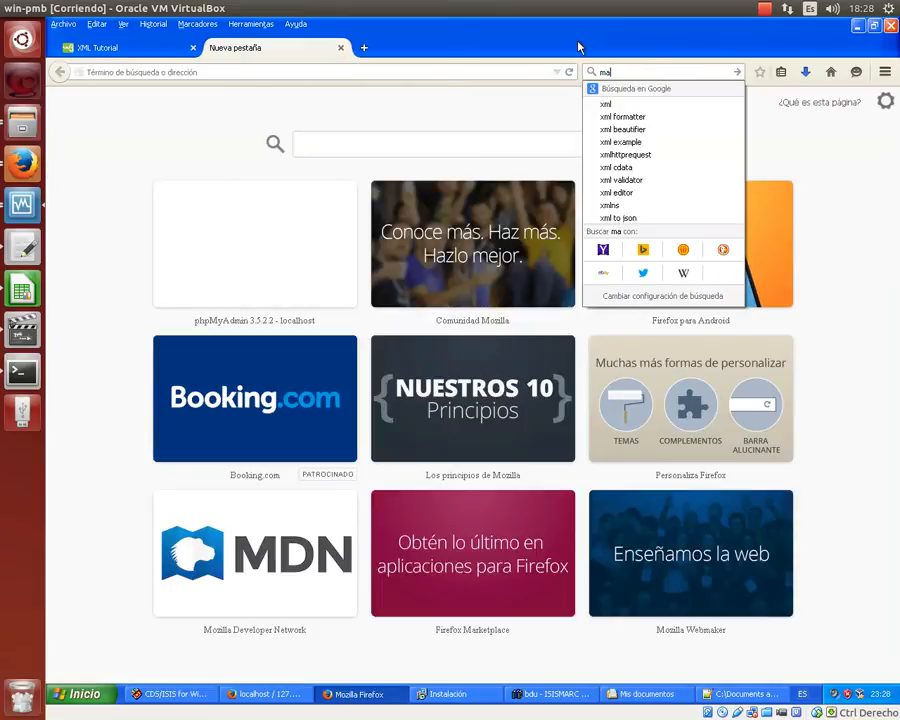
pyautogui.write('rc 21 xml')
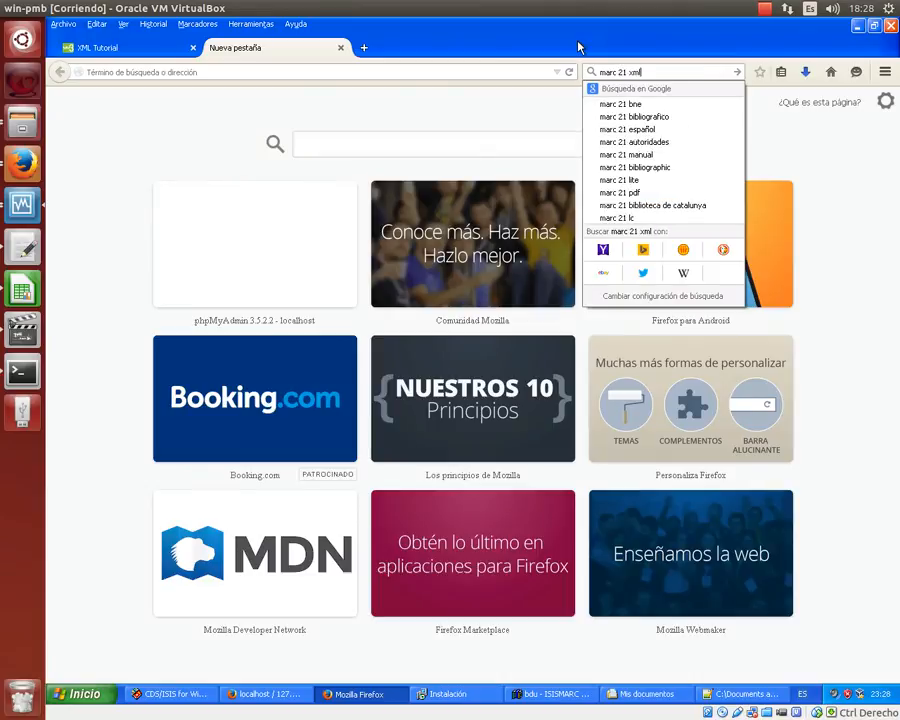
pyautogui.press('Return')
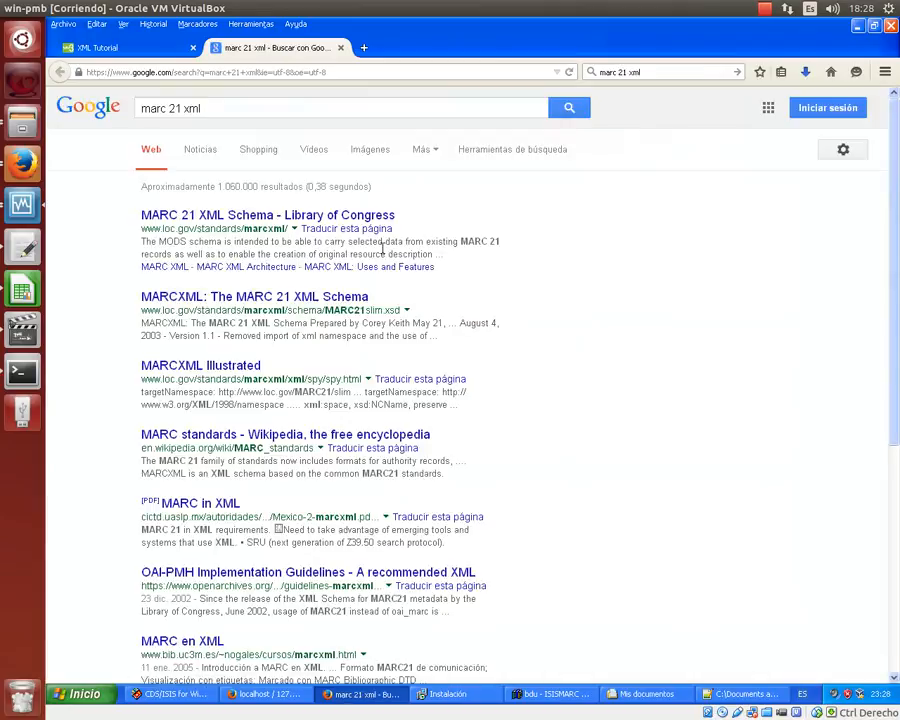
pyautogui.click(285, 214)
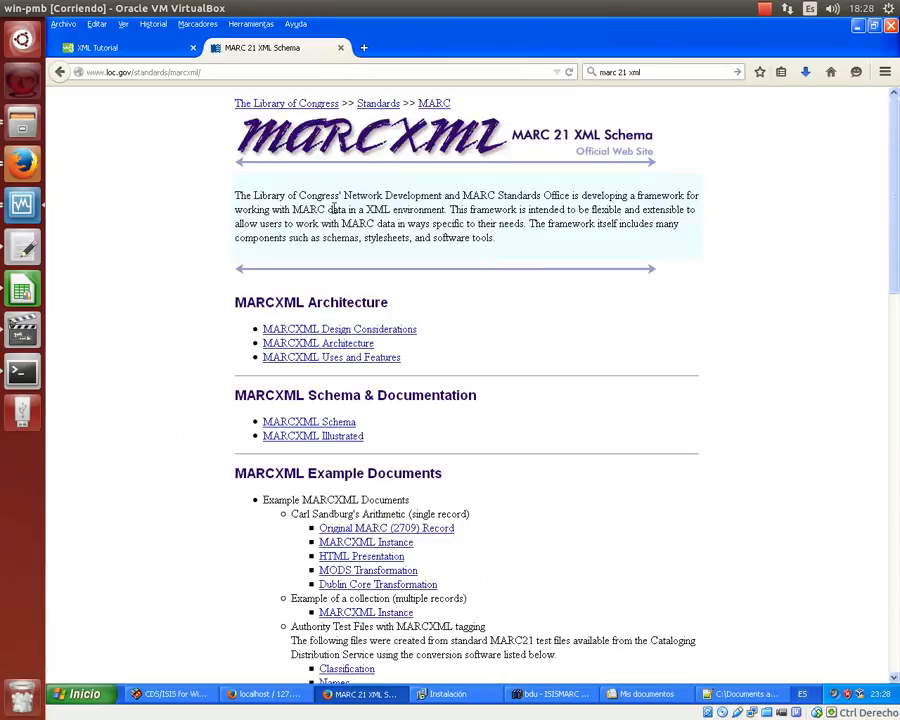
pyautogui.scroll(-1, 333, 210)
pyautogui.scroll(1, 289, 147)
# - In Descargas, peek inside pmb-bnu.zip, then open Herramientas para importación.zip
pyautogui.click(674, 697)
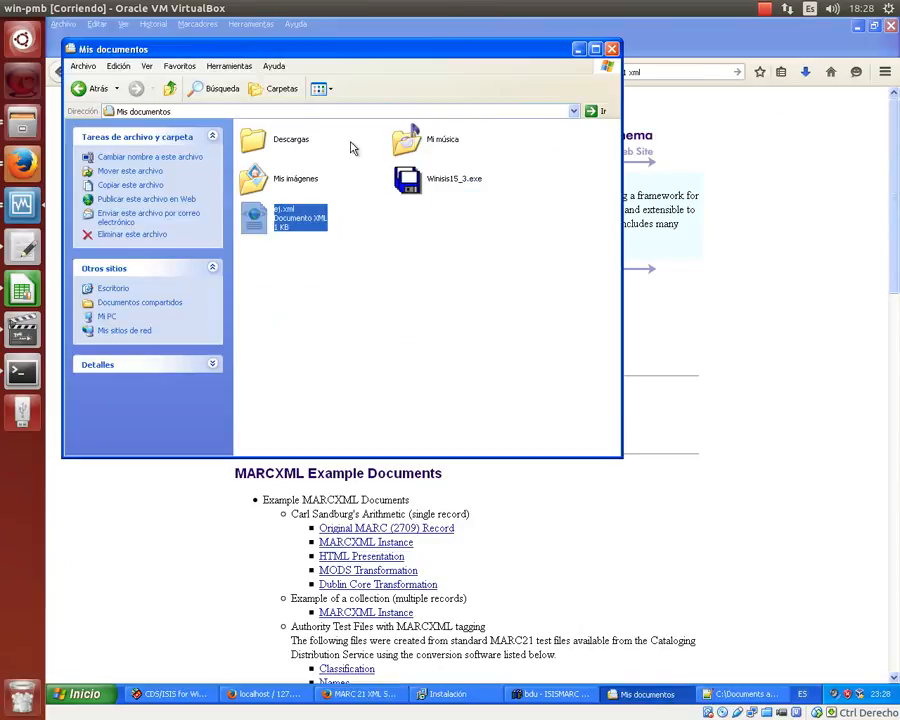
pyautogui.doubleClick(254, 142)
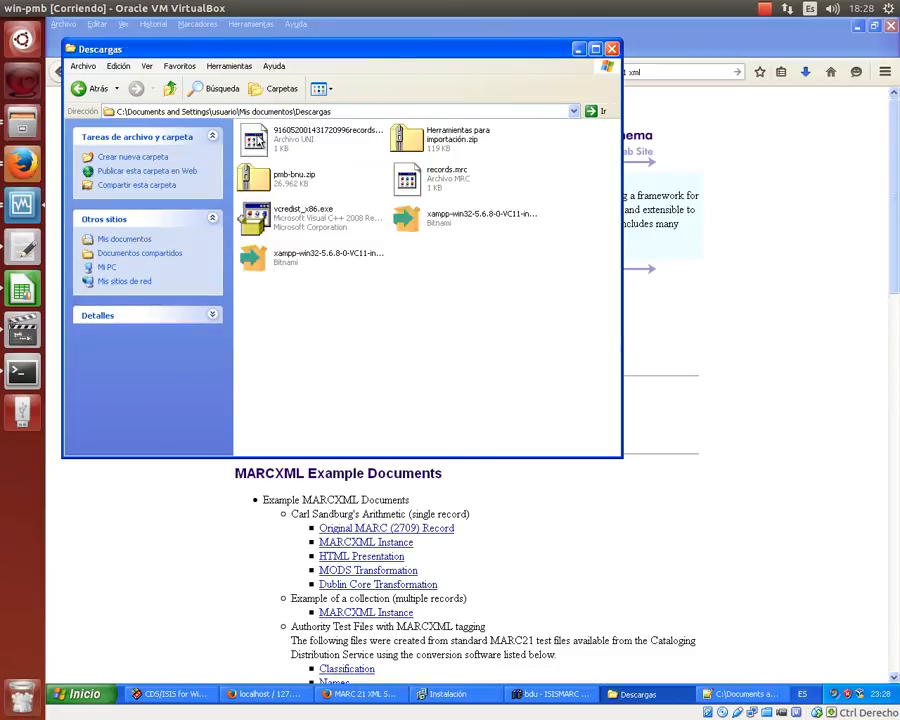
pyautogui.click(306, 177)
pyautogui.rightClick(305, 173)
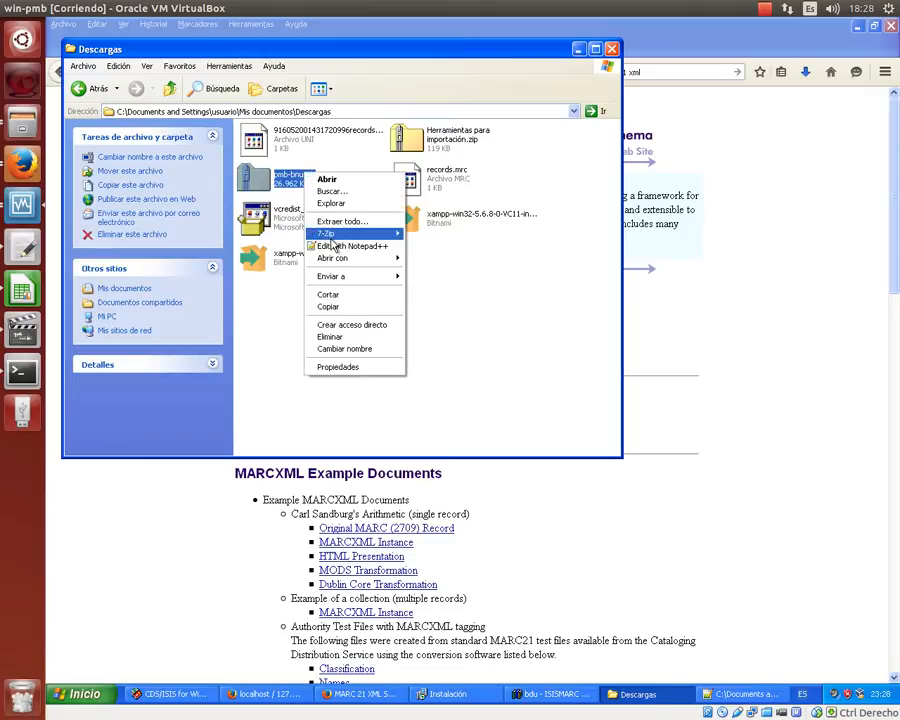
pyautogui.moveTo(396, 233)
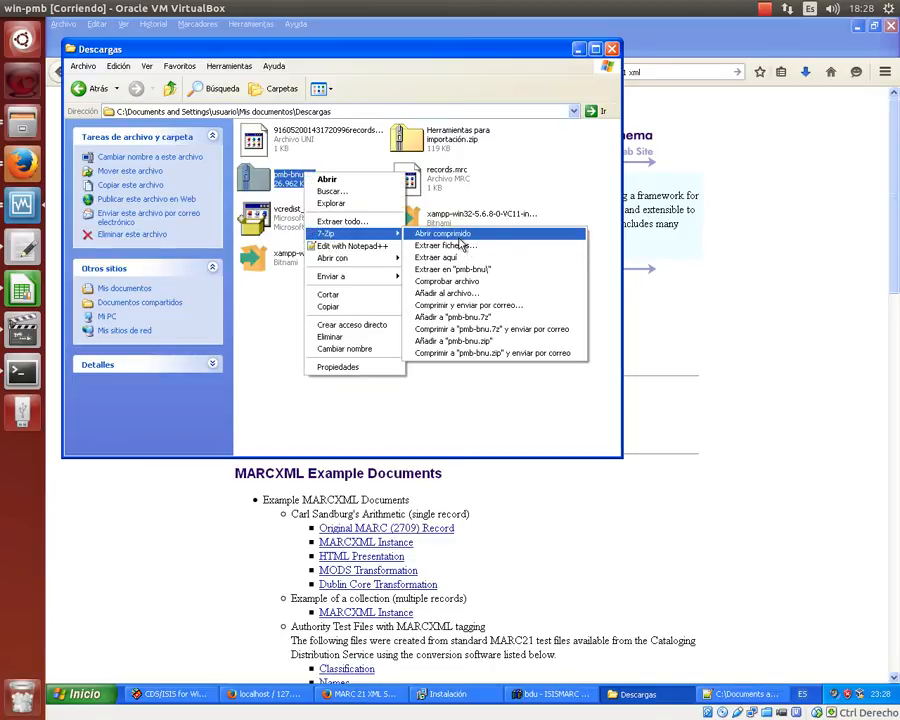
pyautogui.click(460, 236)
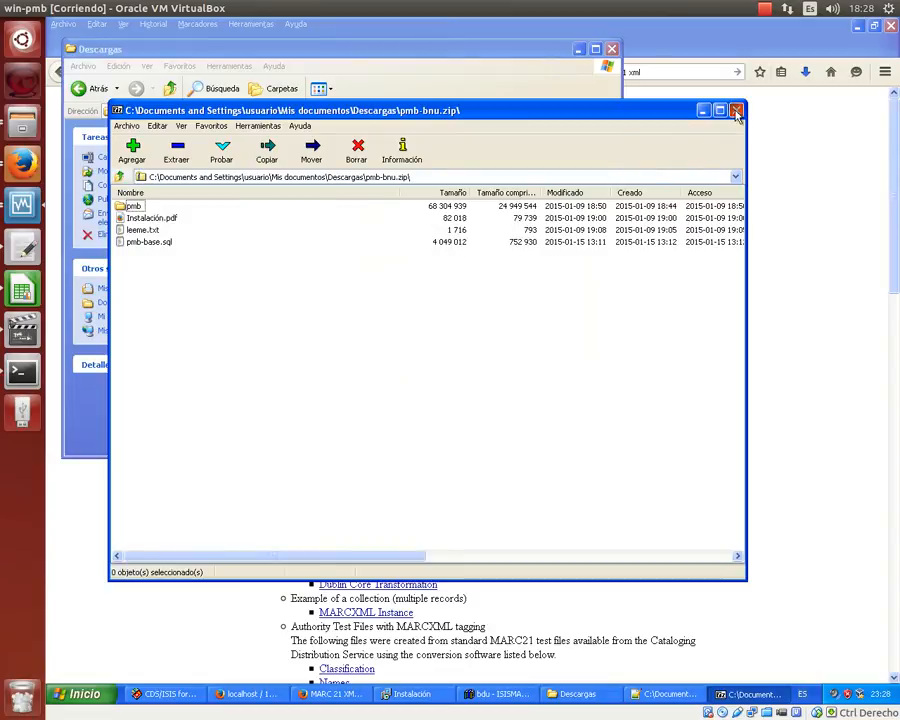
pyautogui.click(736, 111)
pyautogui.click(449, 142)
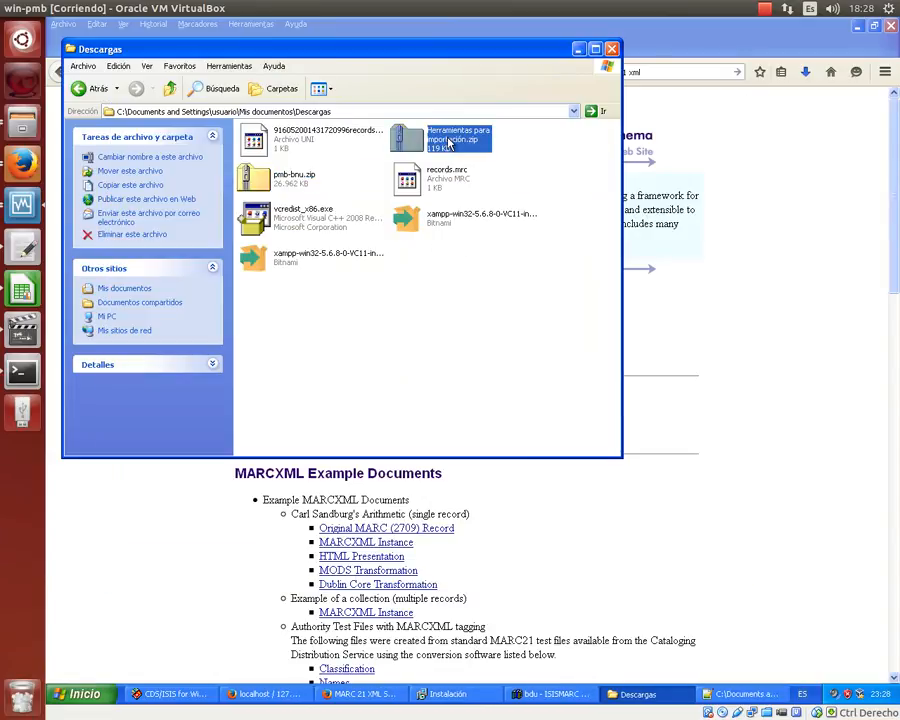
pyautogui.doubleClick(449, 142)
# - Extract UNIMARC para PMB.pdf to the desktop, accepting the warning and replacing the older copy
pyautogui.click(857, 29)
pyautogui.click(860, 27)
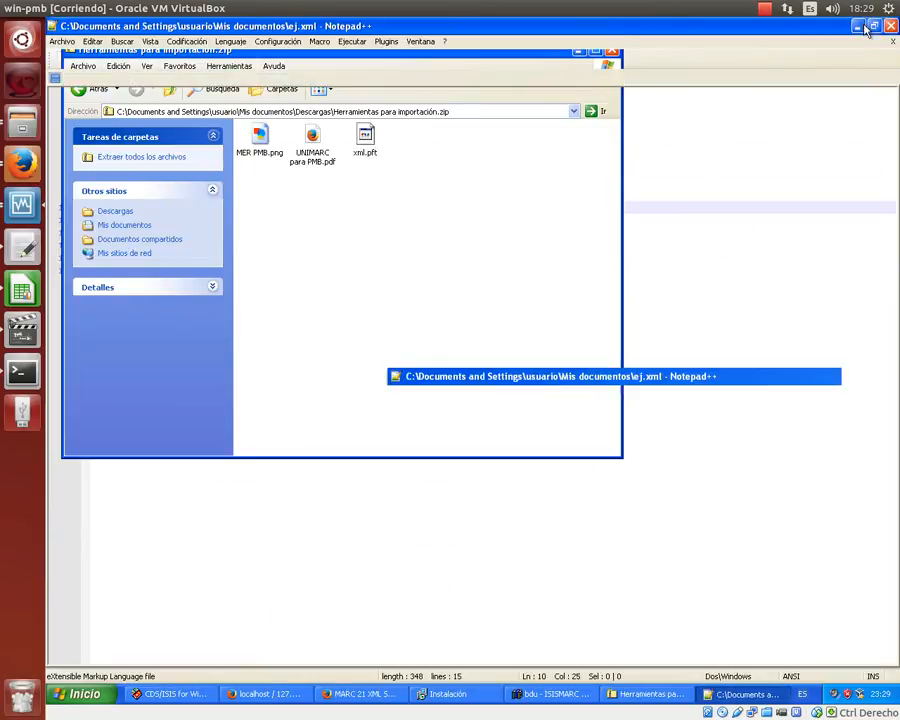
pyautogui.click(858, 27)
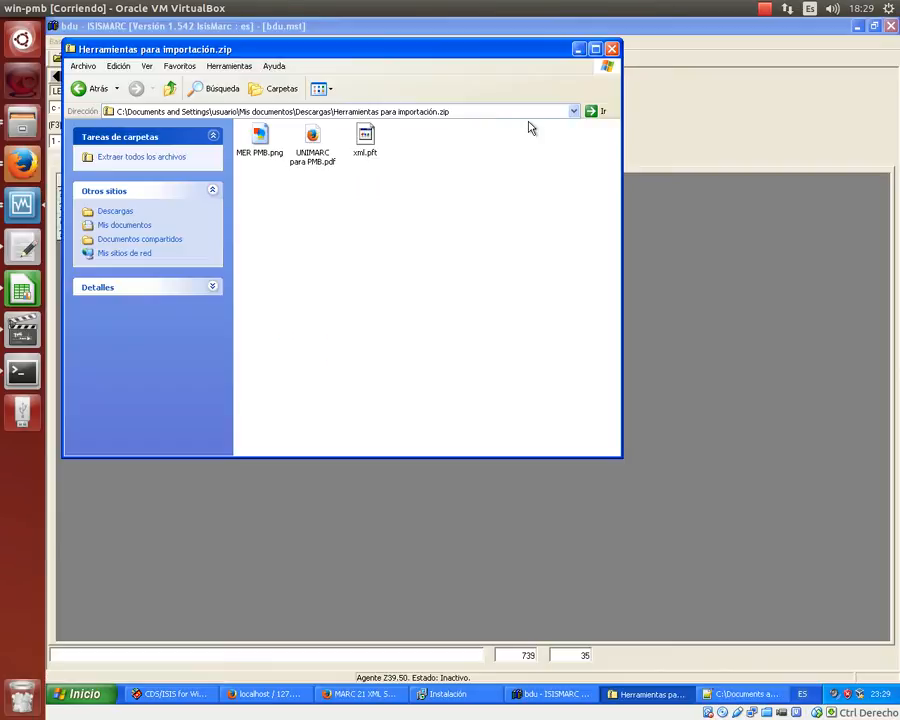
pyautogui.click(857, 27)
pyautogui.click(857, 27)
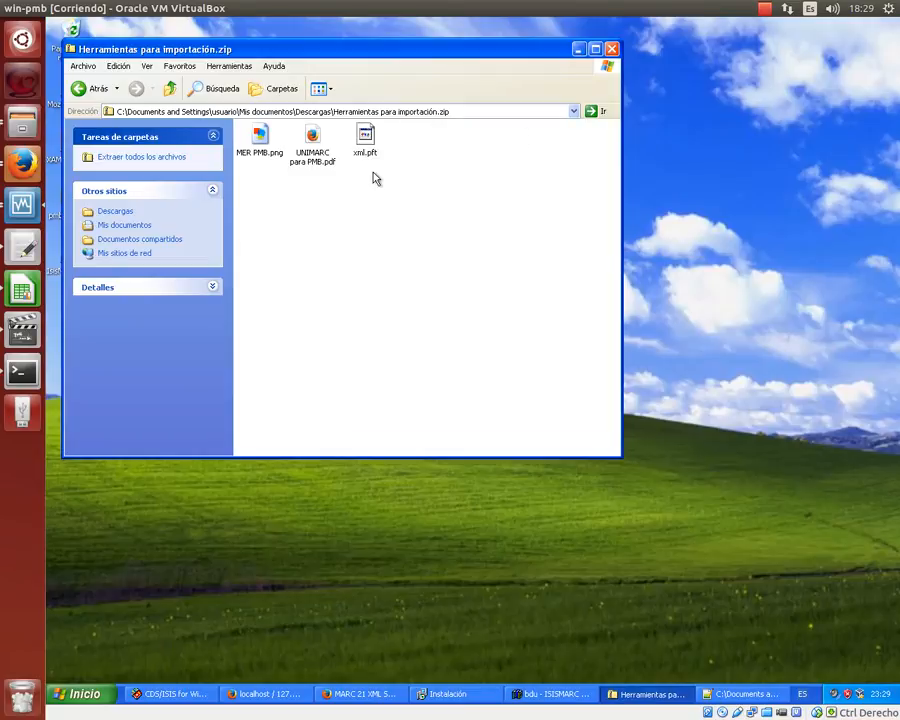
pyautogui.doubleClick(314, 143)
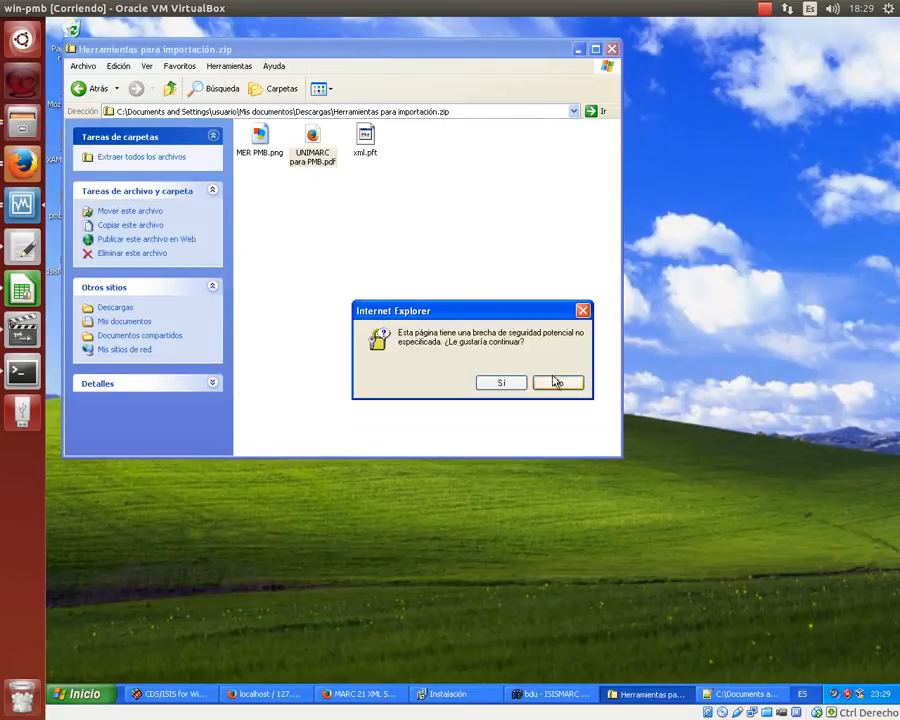
pyautogui.click(501, 383)
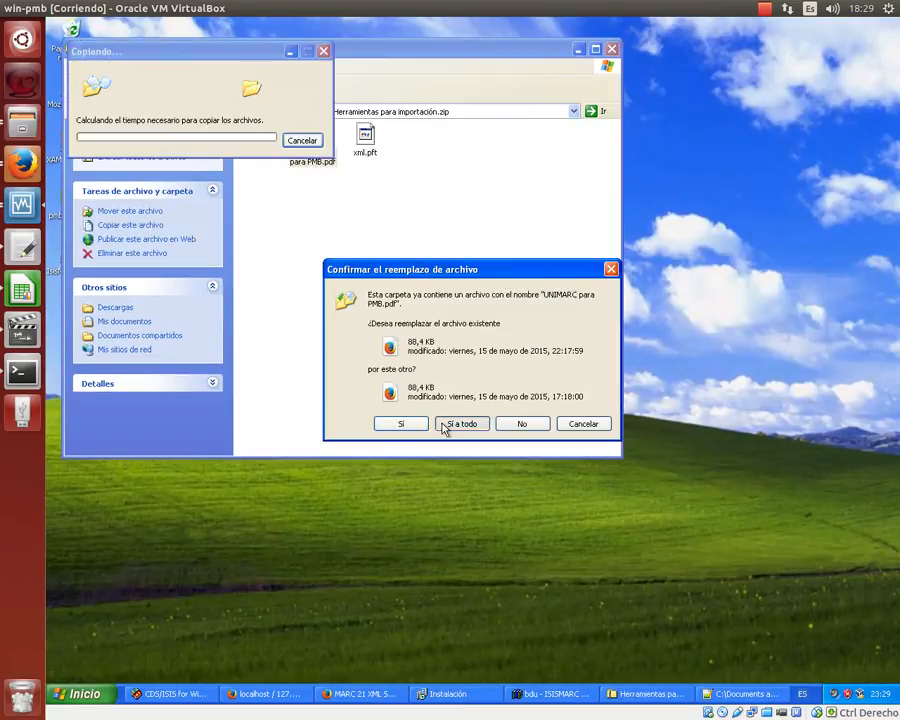
pyautogui.click(444, 428)
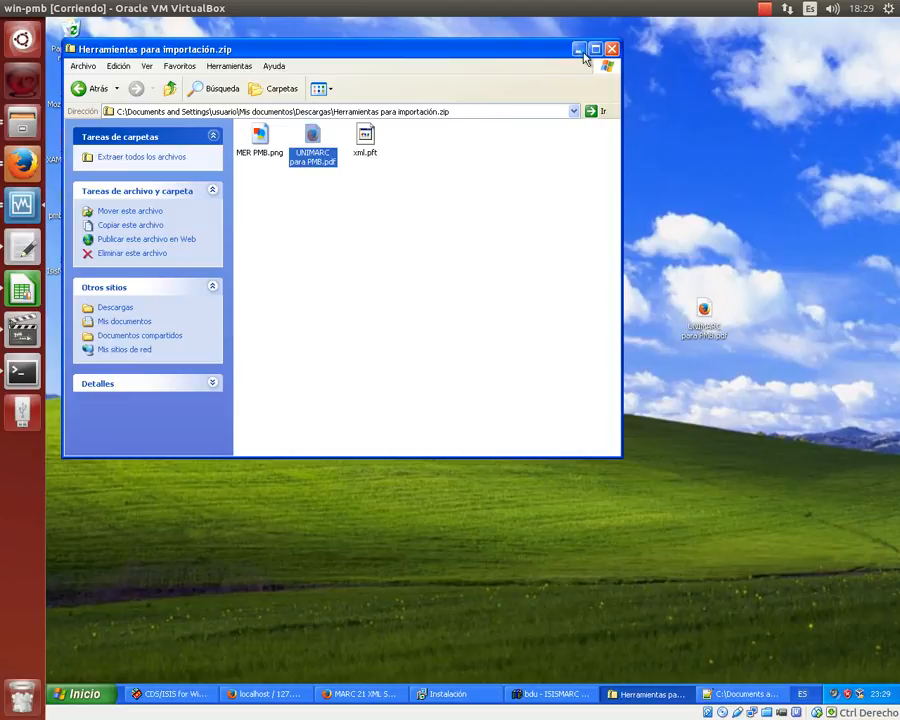
pyautogui.click(579, 50)
# - Open the desktop UNIMARC para PMB.pdf in Firefox and highlight the annex example's XML declaration
pyautogui.doubleClick(704, 312)
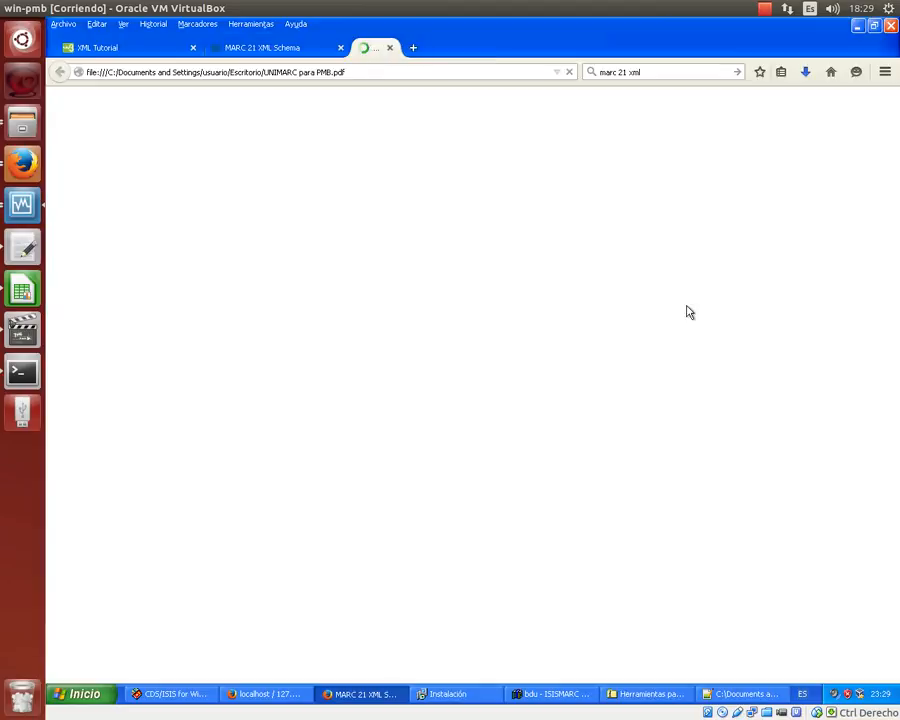
pyautogui.scroll(-10, 588, 281)
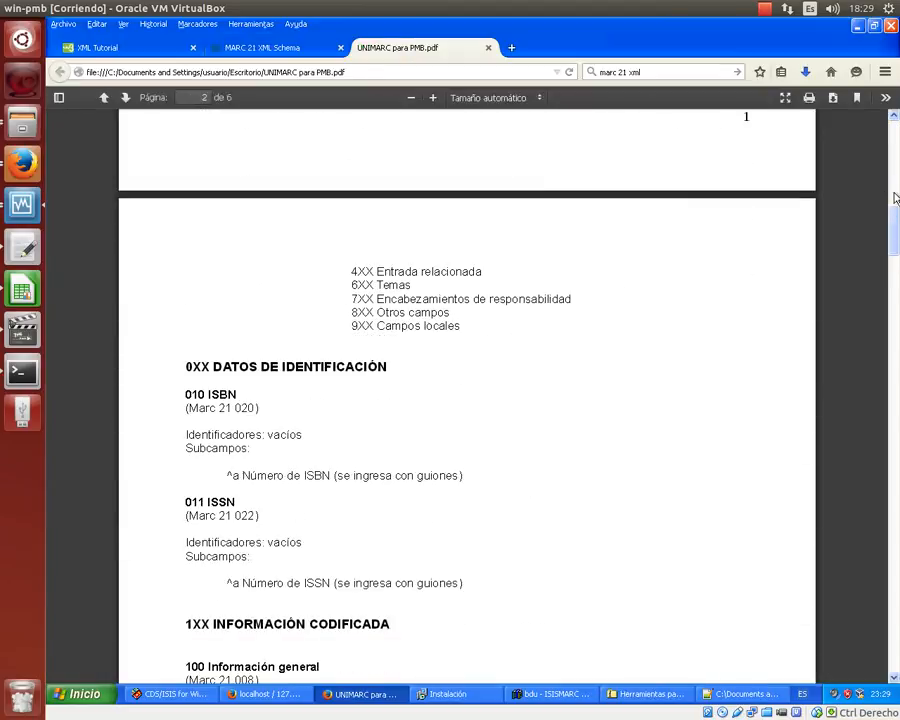
pyautogui.moveTo(888, 226); pyautogui.dragTo(895, 620)
pyautogui.scroll(2, 526, 418)
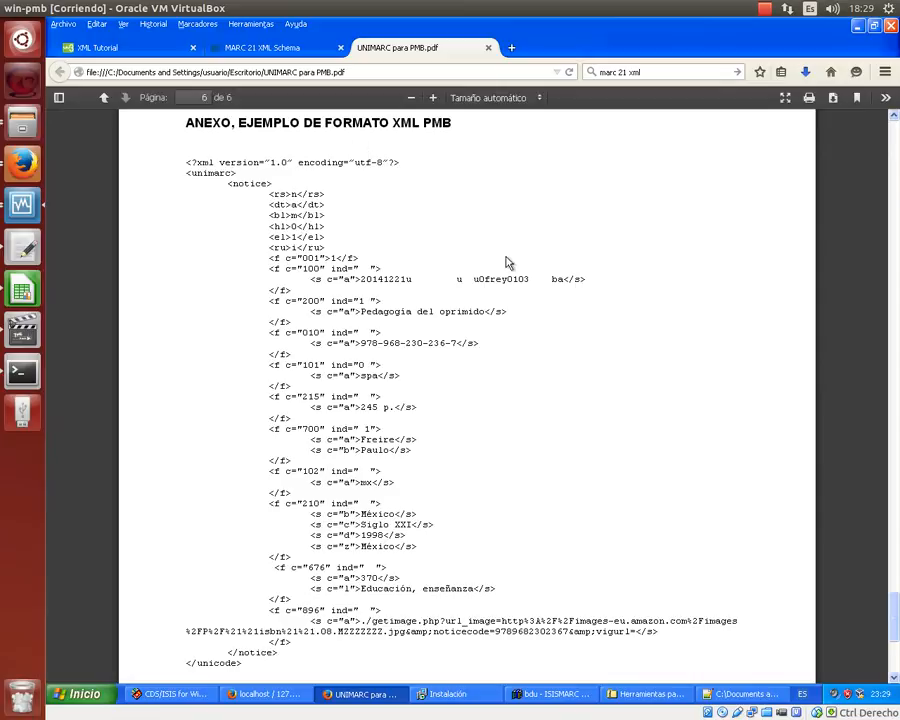
pyautogui.scroll(2, 506, 255)
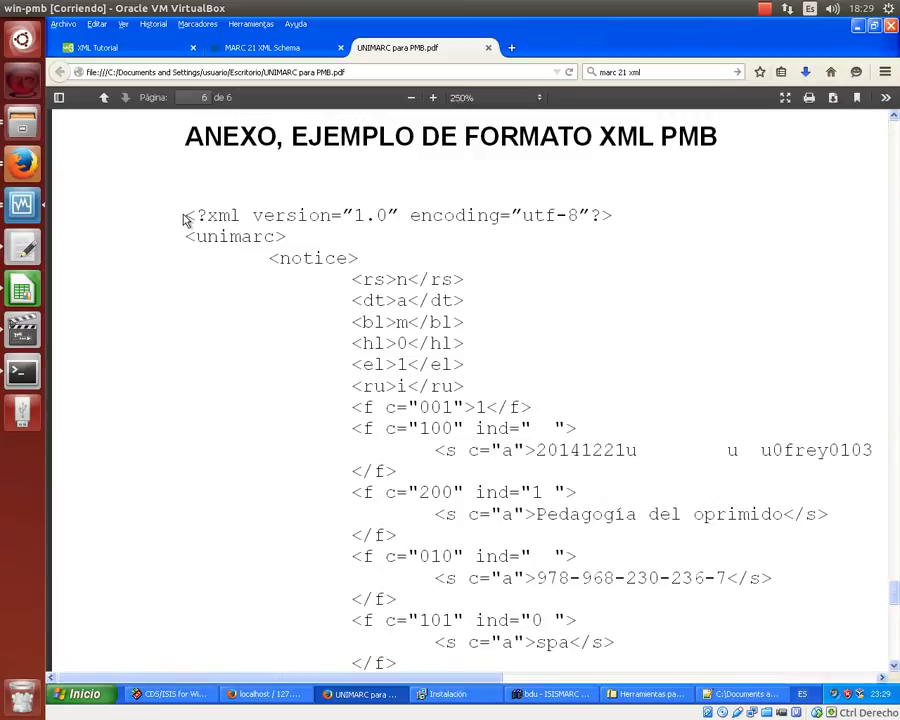
pyautogui.moveTo(185, 220); pyautogui.dragTo(622, 226)
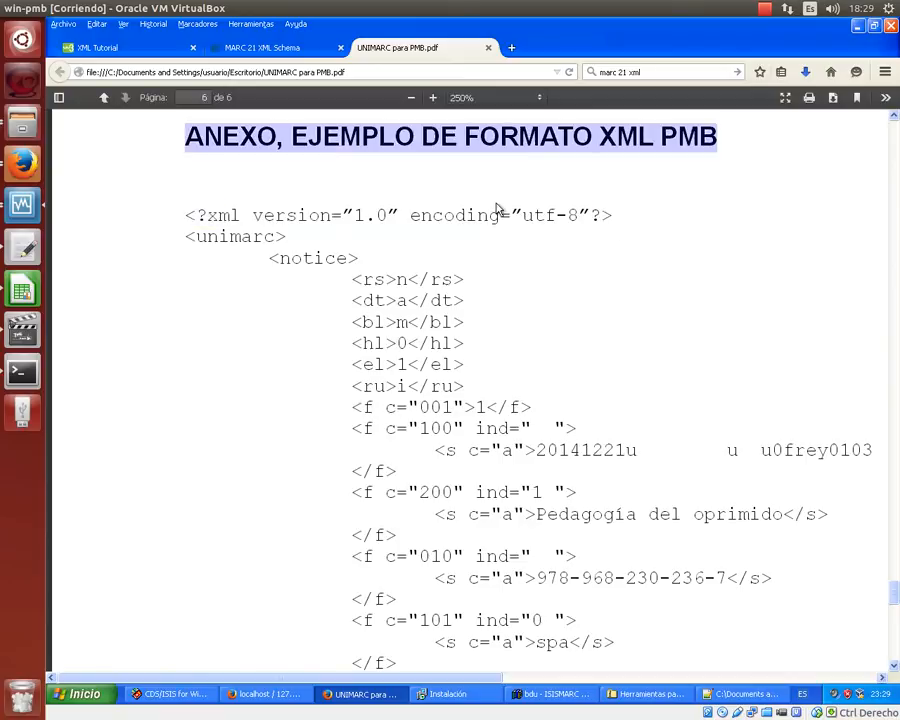
pyautogui.click(352, 276)
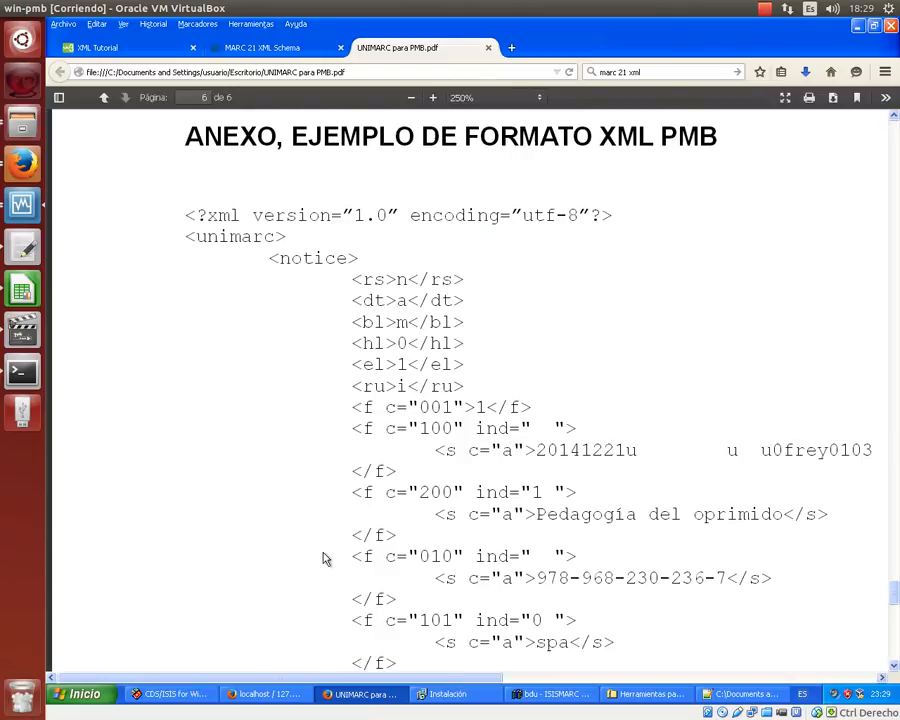
# - Scroll through the sample <unimarc> record and highlight the c="001" field attribute
pyautogui.scroll(-1, 263, 311)
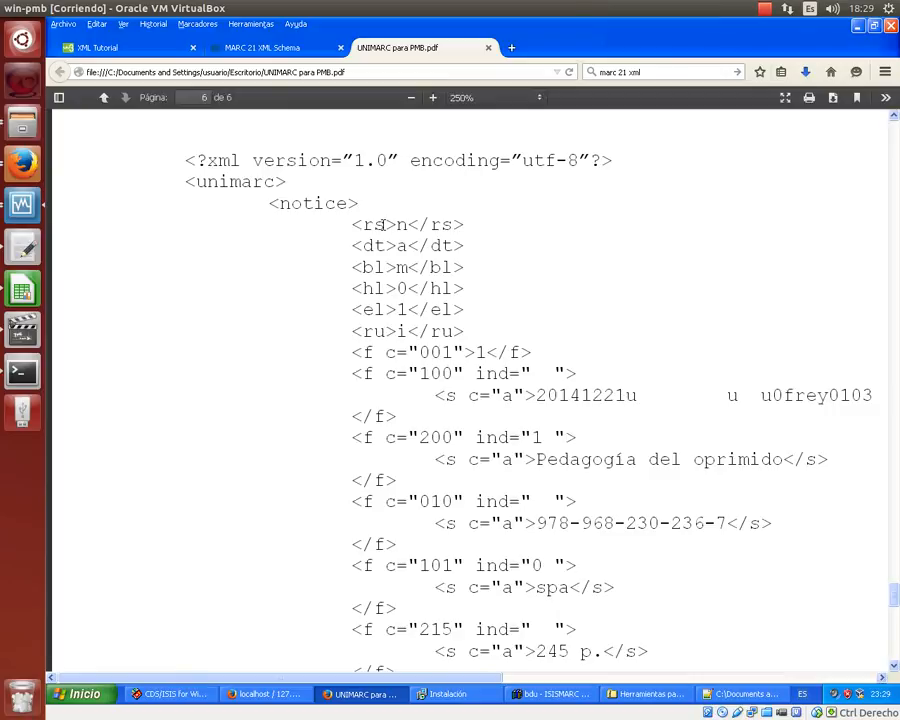
pyautogui.scroll(-8, 372, 224)
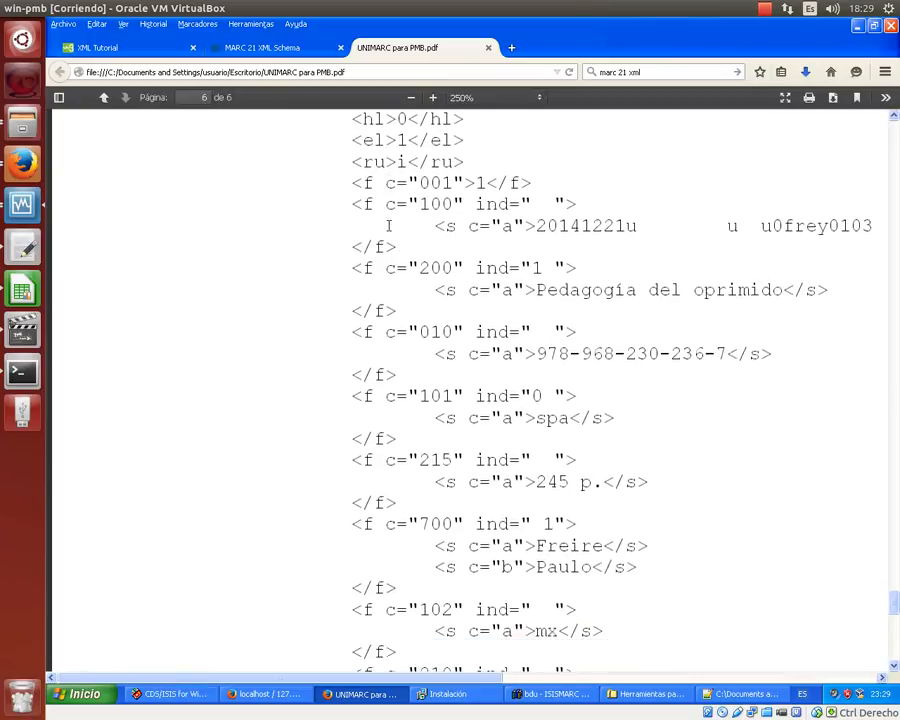
pyautogui.scroll(-3, 390, 230)
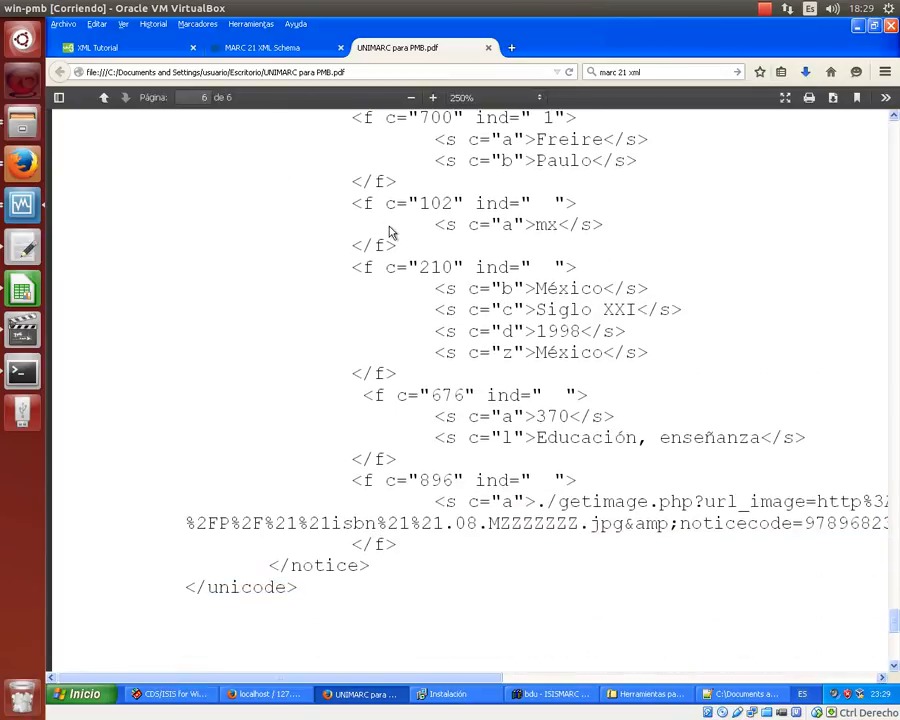
pyautogui.scroll(6, 390, 232)
pyautogui.scroll(5, 389, 227)
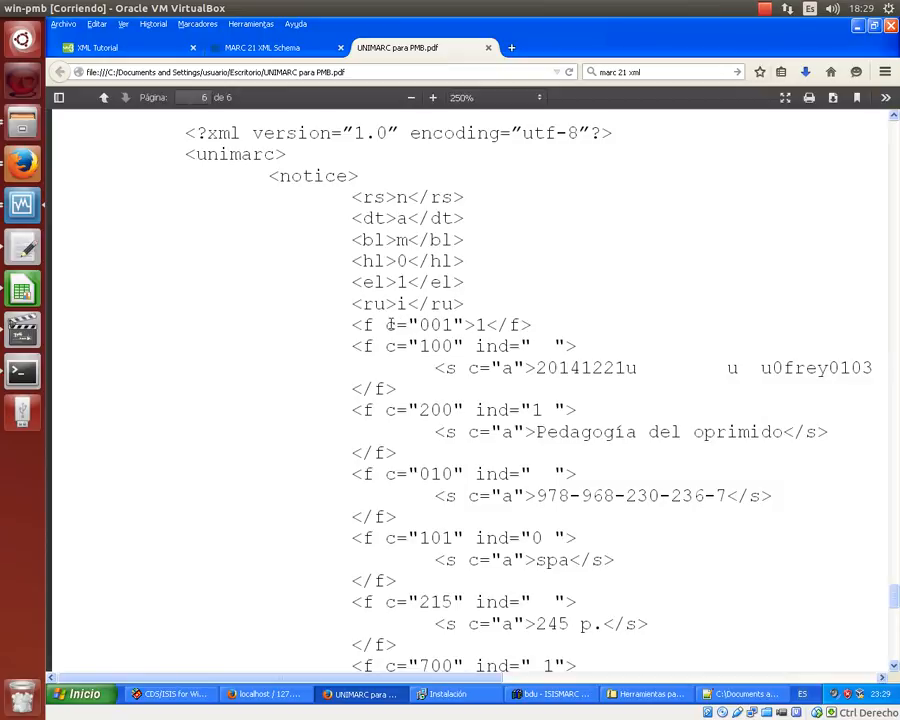
pyautogui.moveTo(389, 324); pyautogui.dragTo(463, 324)
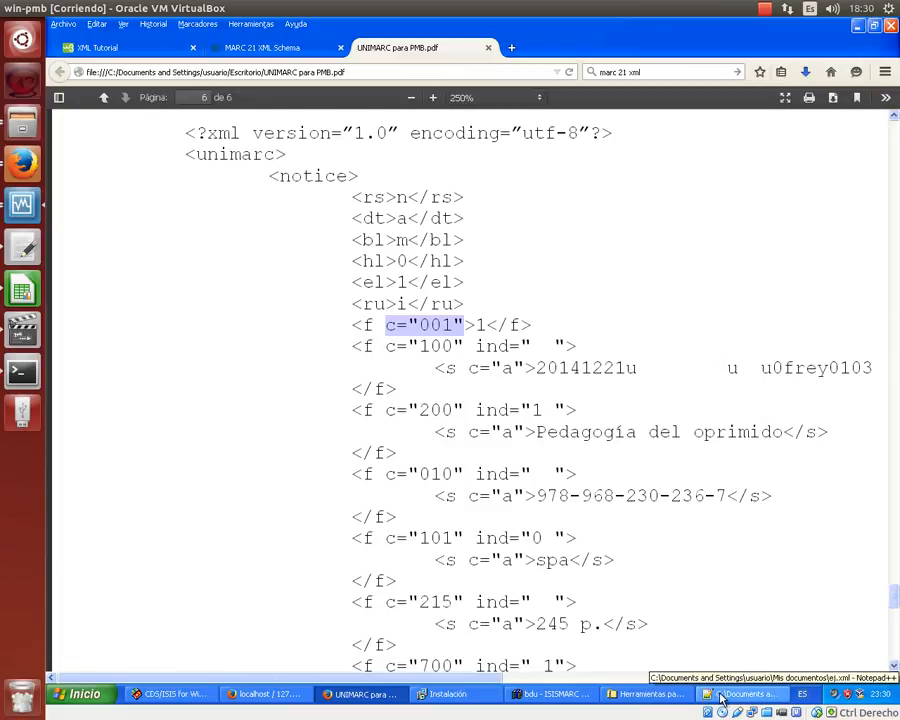
pyautogui.click(722, 697)
# - Add <nacionalidad>Colombiano</nacionalidad> after the Cien años de soledad author, removing a stray space in the autor tag
pyautogui.click(133, 131)
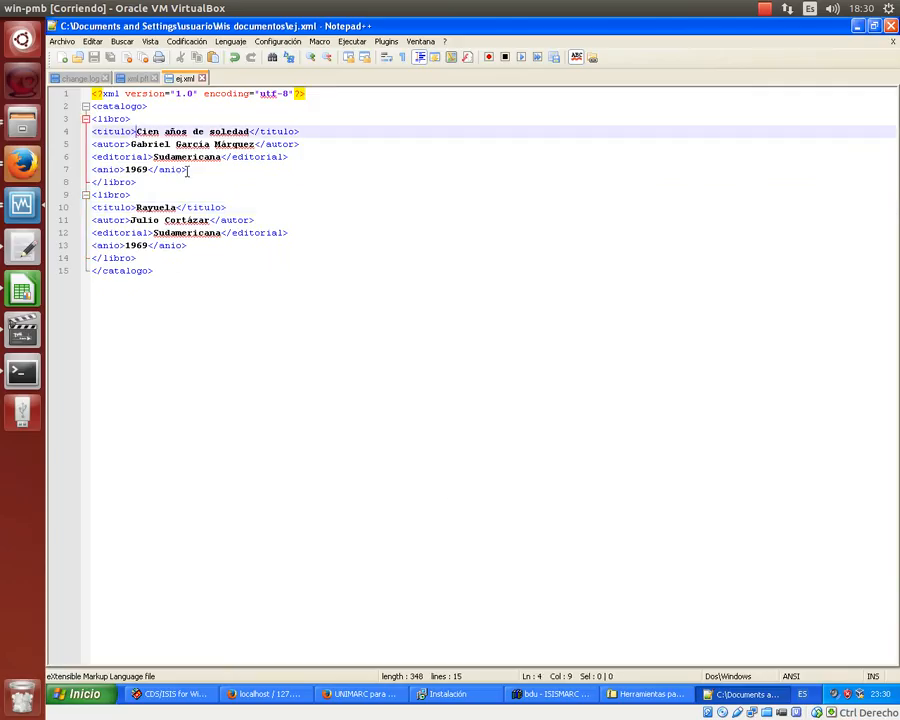
pyautogui.press('Down')
pyautogui.press('Left')
pyautogui.press('Left')
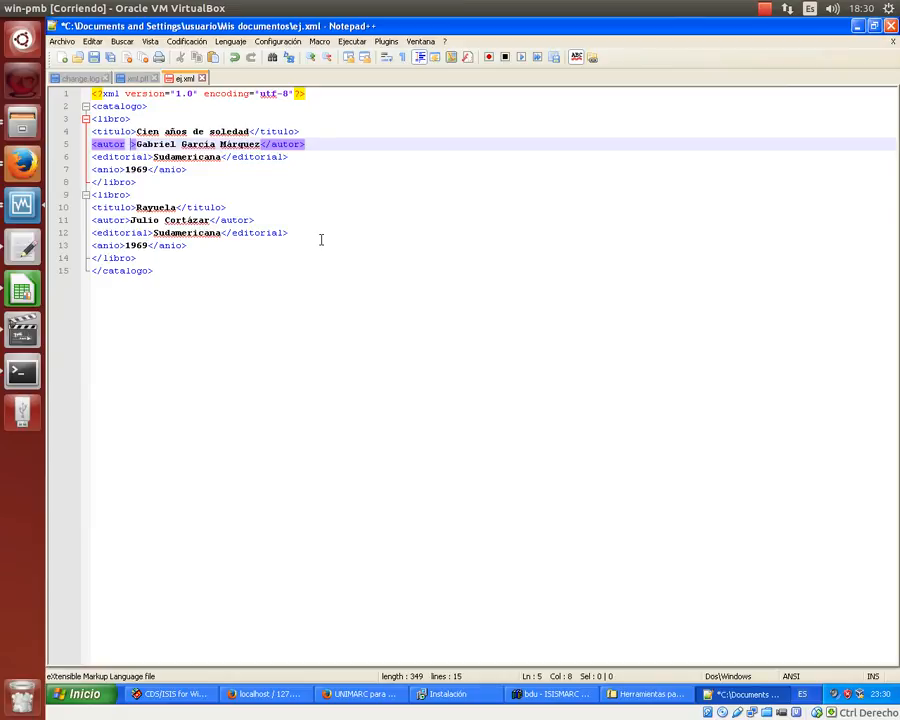
pyautogui.press('BackSpace')
pyautogui.press('Right')
pyautogui.press('Right')
pyautogui.press('Right')
pyautogui.press('Right')
pyautogui.press('Right')
pyautogui.press('Right')
pyautogui.press('Right')
pyautogui.press('Right')
pyautogui.press('Right')
pyautogui.press('Right')
pyautogui.press('Right')
pyautogui.press('Right')
pyautogui.press('Right')
pyautogui.press('Right')
pyautogui.press('Right')
pyautogui.press('Right')
pyautogui.press('Right')
pyautogui.press('Right')
pyautogui.press('Right')
pyautogui.press('Right')
pyautogui.press('Right')
pyautogui.press('Right')
pyautogui.press('Right')
pyautogui.press('Right')
pyautogui.press('Right')
pyautogui.press('Right')
pyautogui.press('Right')
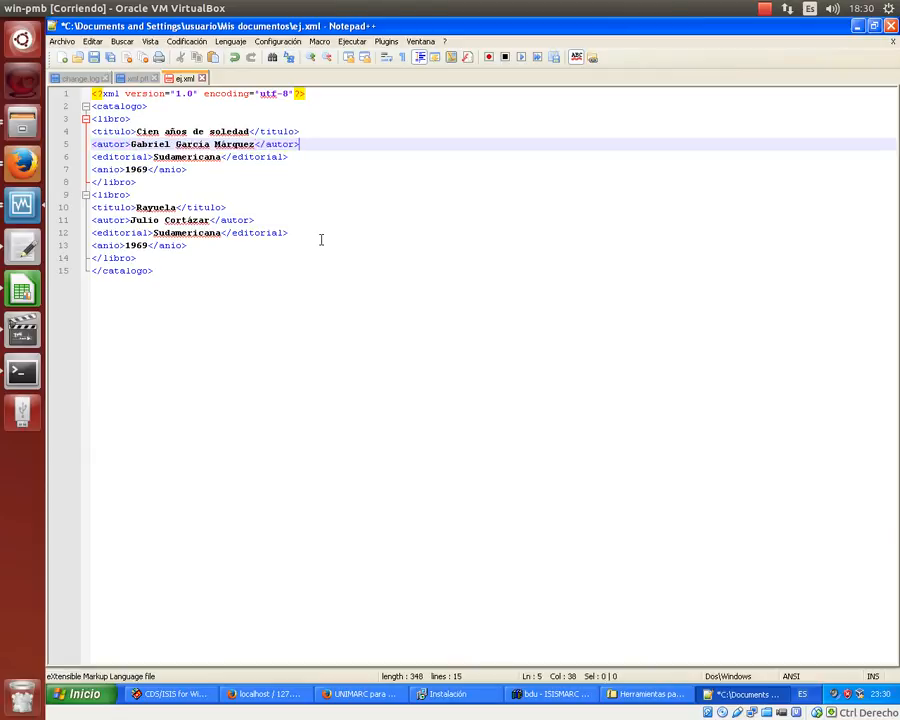
pyautogui.press('Return')
pyautogui.write('<nacio')
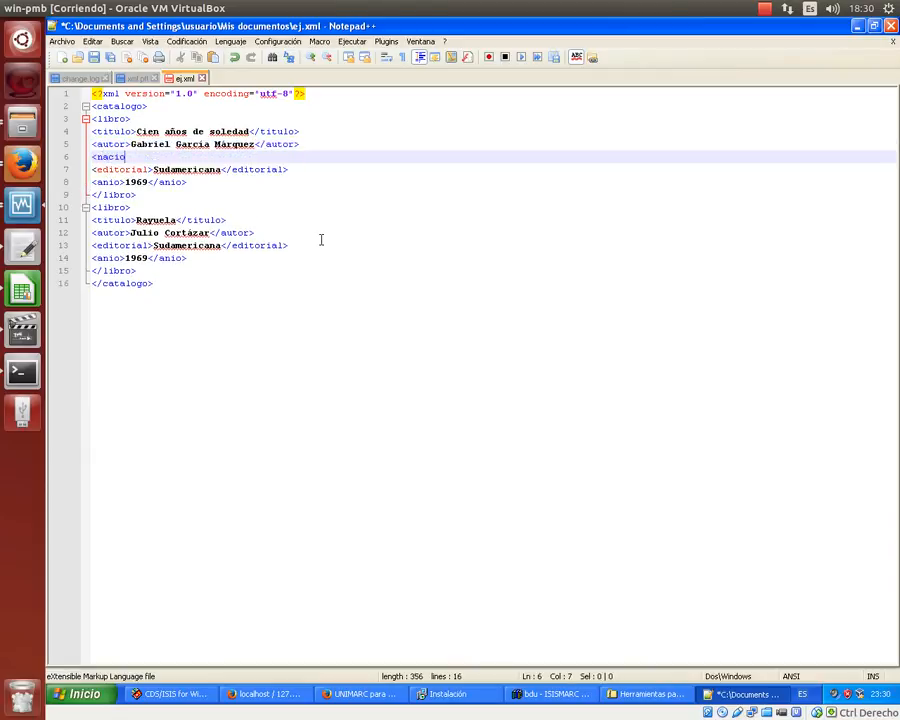
pyautogui.write('nalidad><')
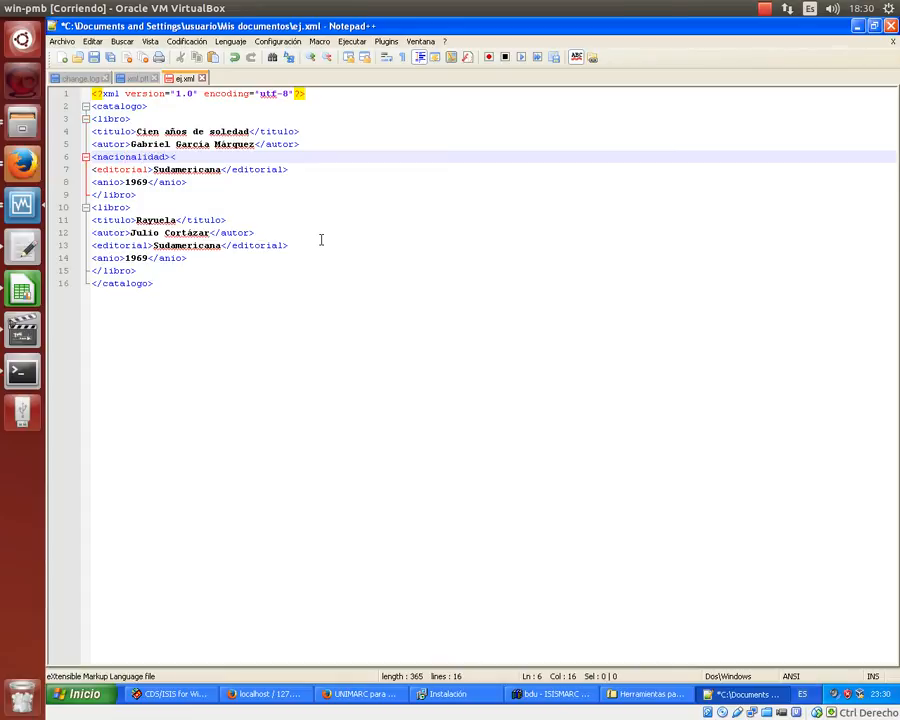
pyautogui.write('/nacionalidad>')
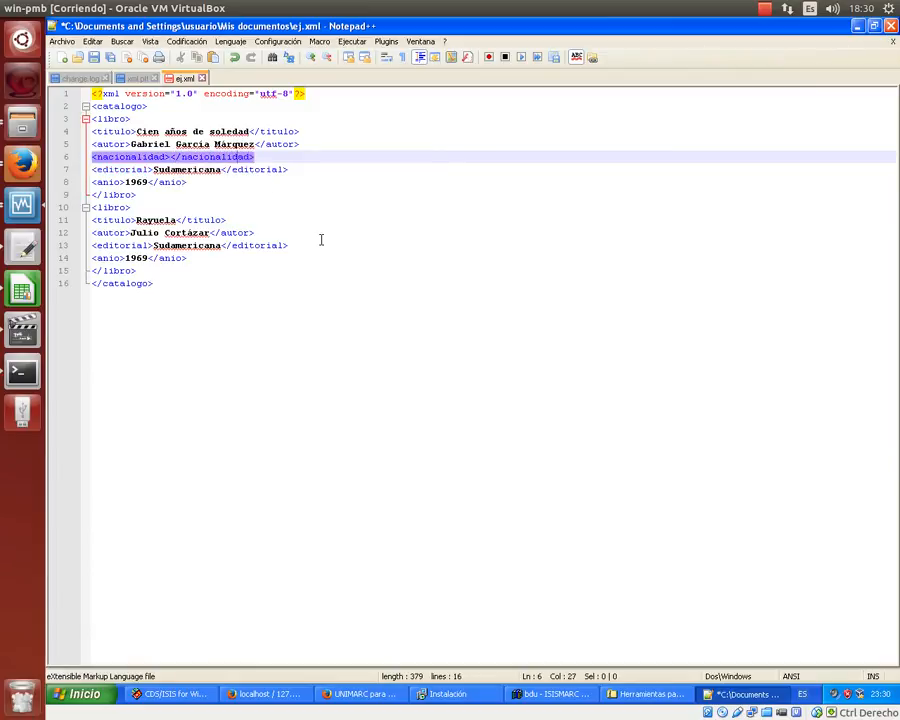
pyautogui.write('Colom')
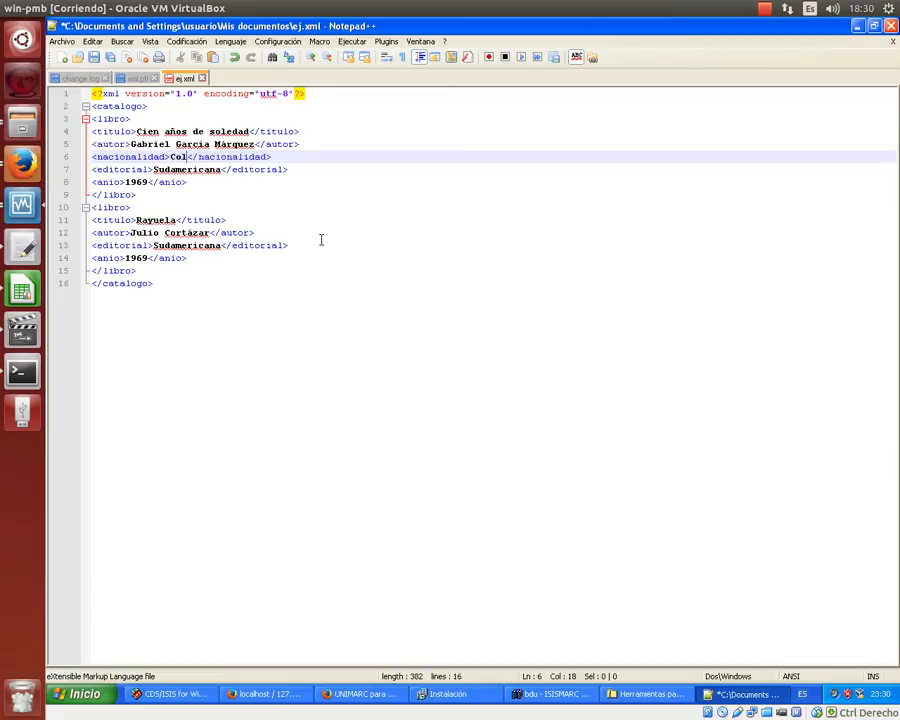
pyautogui.write('biano')
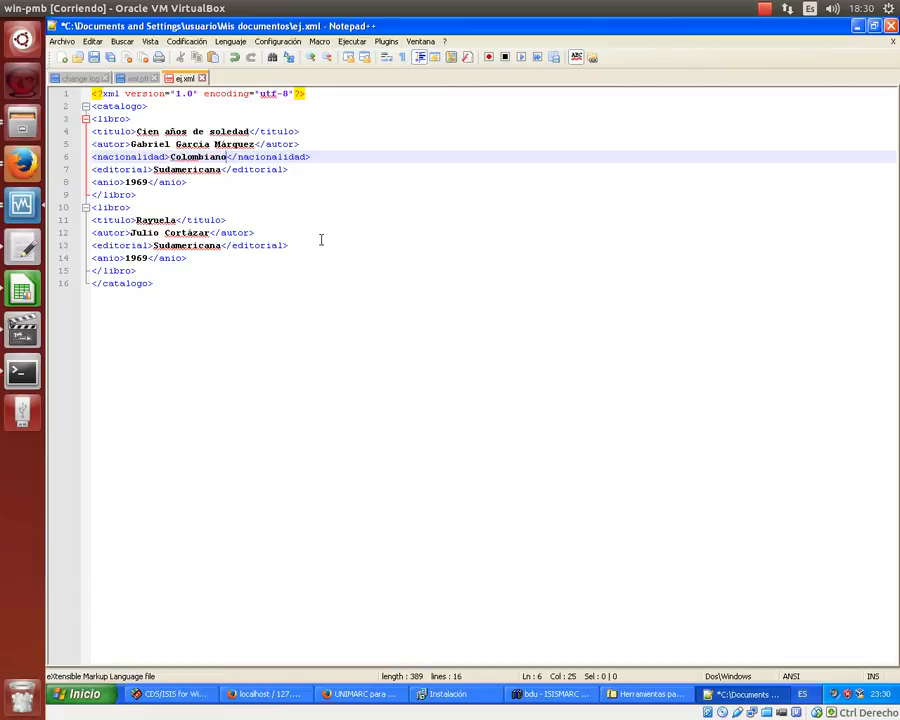
pyautogui.press('Left')
pyautogui.press('Up')
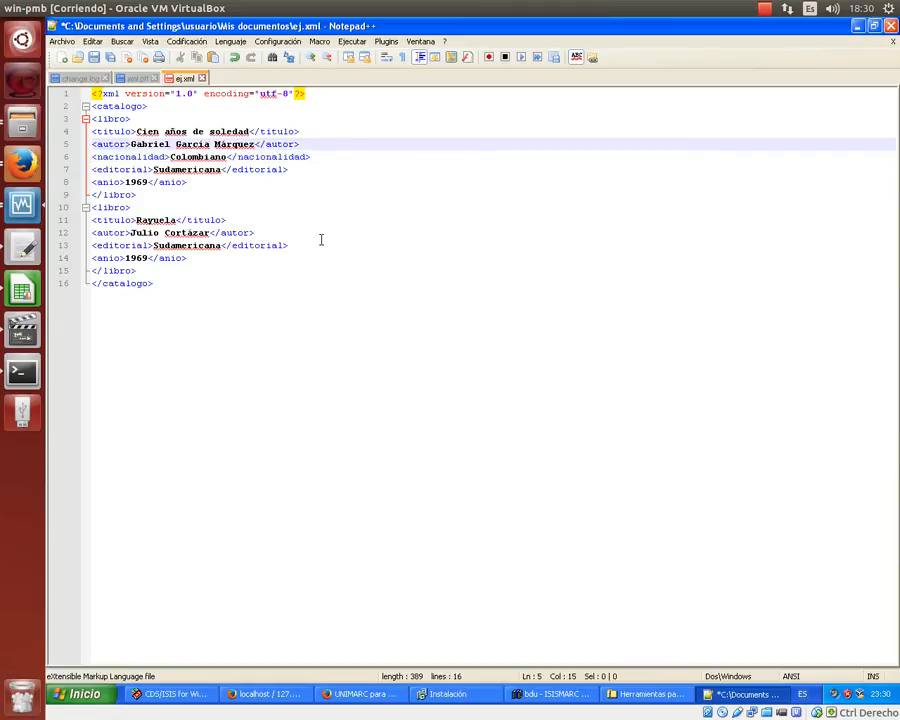
# - Put nacionalidad="colombiano" inside the autor tag, delete the separate nacionalidad line, and save
pyautogui.press('Left')
pyautogui.press('Left')
pyautogui.press('Left')
pyautogui.press('Left')
pyautogui.press('Left')
pyautogui.press('Left')
pyautogui.press('Left')
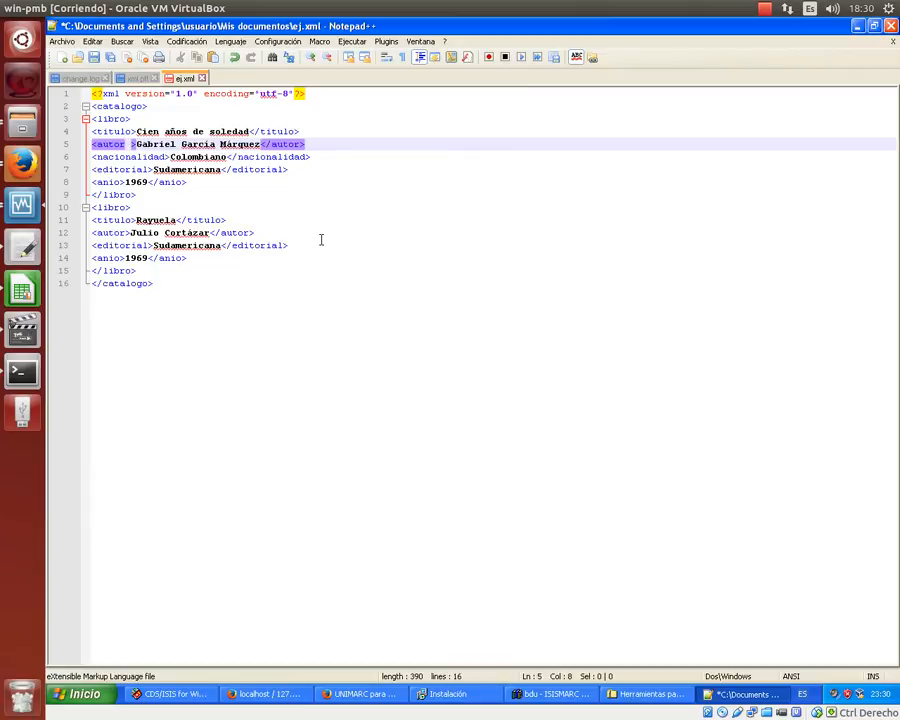
pyautogui.write('nacionalidad=')
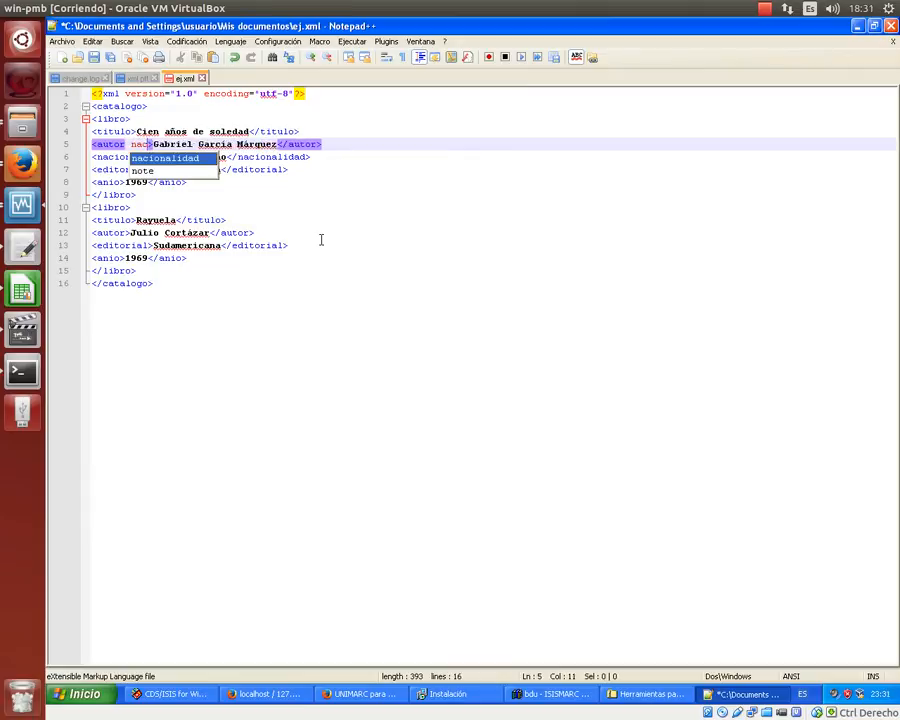
pyautogui.write('"colombiano')
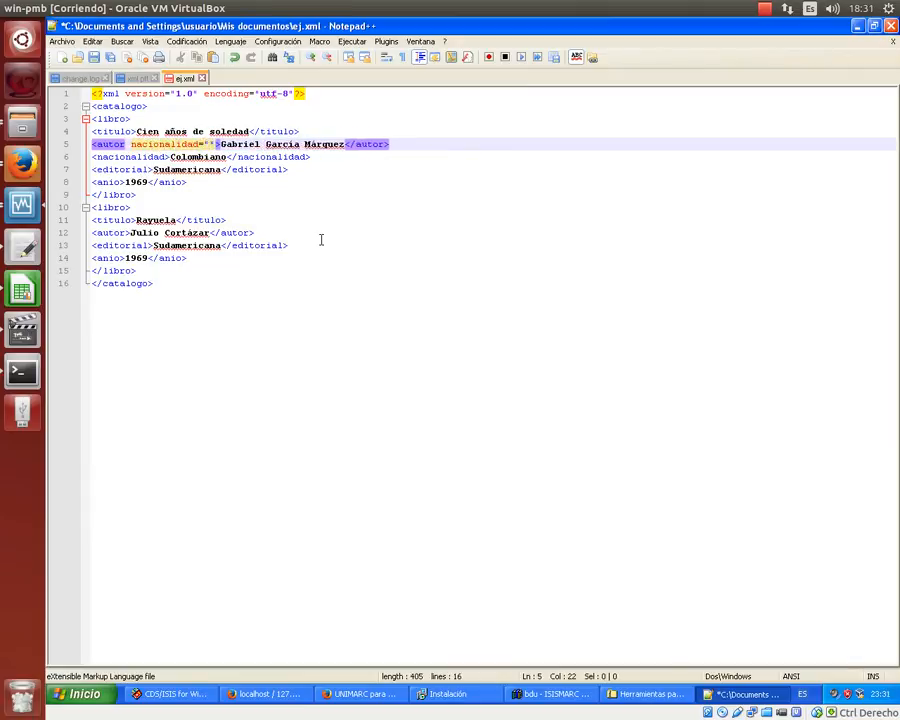
pyautogui.press('Down')
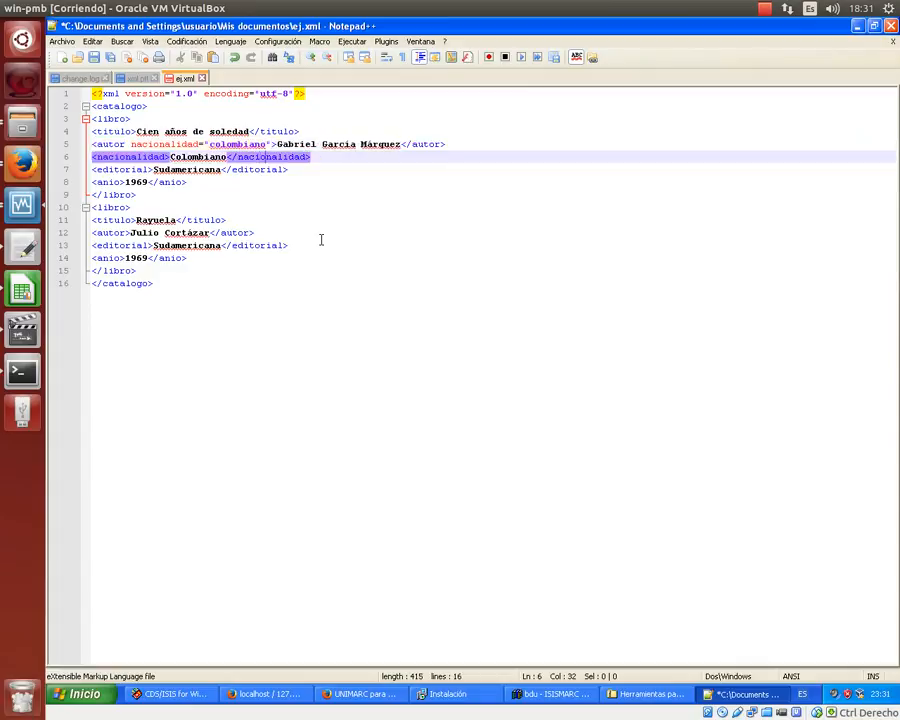
pyautogui.press('Left')
pyautogui.press('Left')
pyautogui.press('Left')
pyautogui.press('Left')
pyautogui.press('Left')
pyautogui.press('Left')
pyautogui.press('Left')
pyautogui.press('Left')
pyautogui.press('Left')
pyautogui.press('Left')
pyautogui.press('Left')
pyautogui.press('Left')
pyautogui.press('Left')
pyautogui.press('Left')
pyautogui.press('Left')
pyautogui.press('Left')
pyautogui.press('Left')
pyautogui.press('Left')
pyautogui.press('Left')
pyautogui.press('Left')
pyautogui.press('Home')
pyautogui.hotkey('shift', 'Down')
pyautogui.press('Delete')
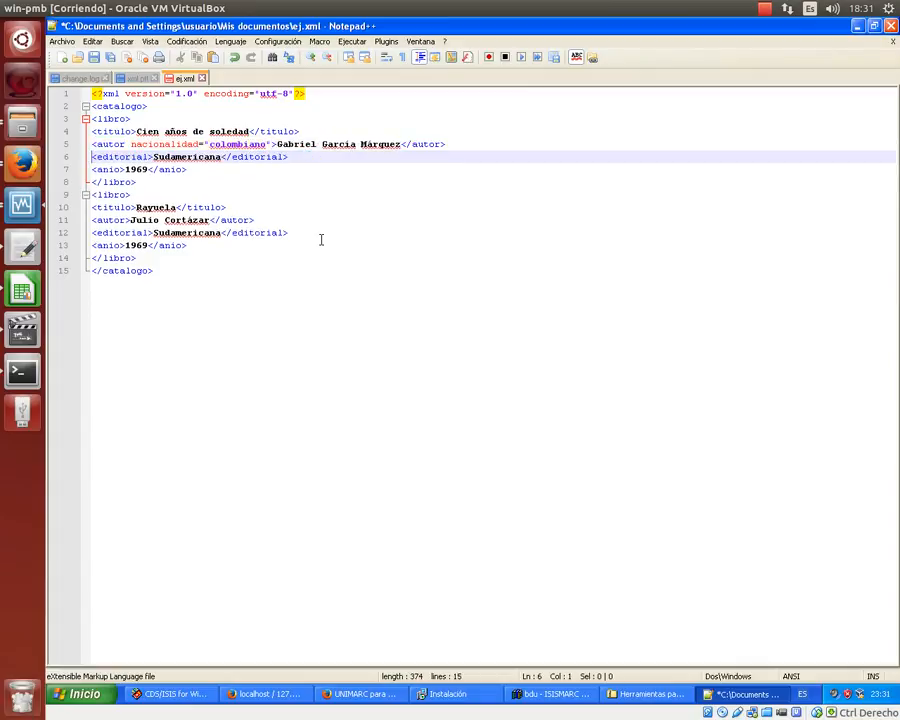
pyautogui.click(97, 58)
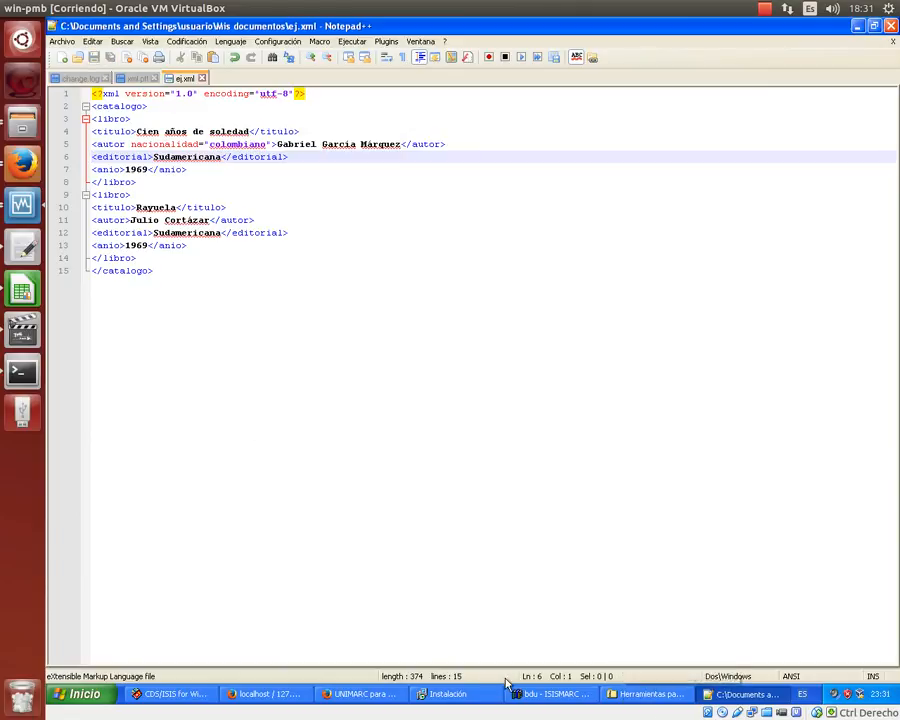
pyautogui.click(342, 697)
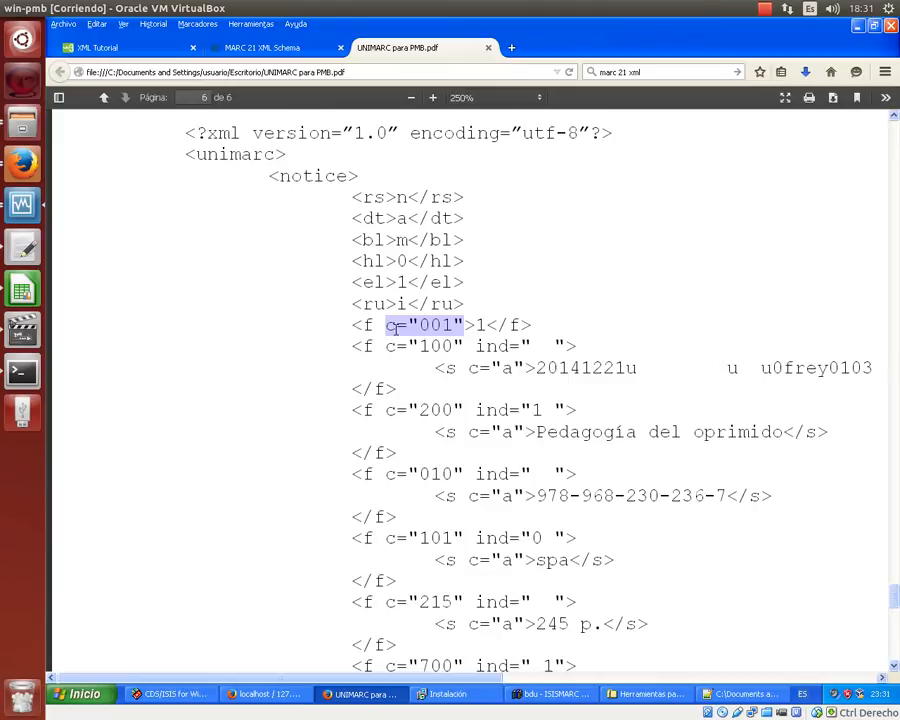
pyautogui.click(389, 324)
pyautogui.moveTo(420, 324); pyautogui.dragTo(452, 324)
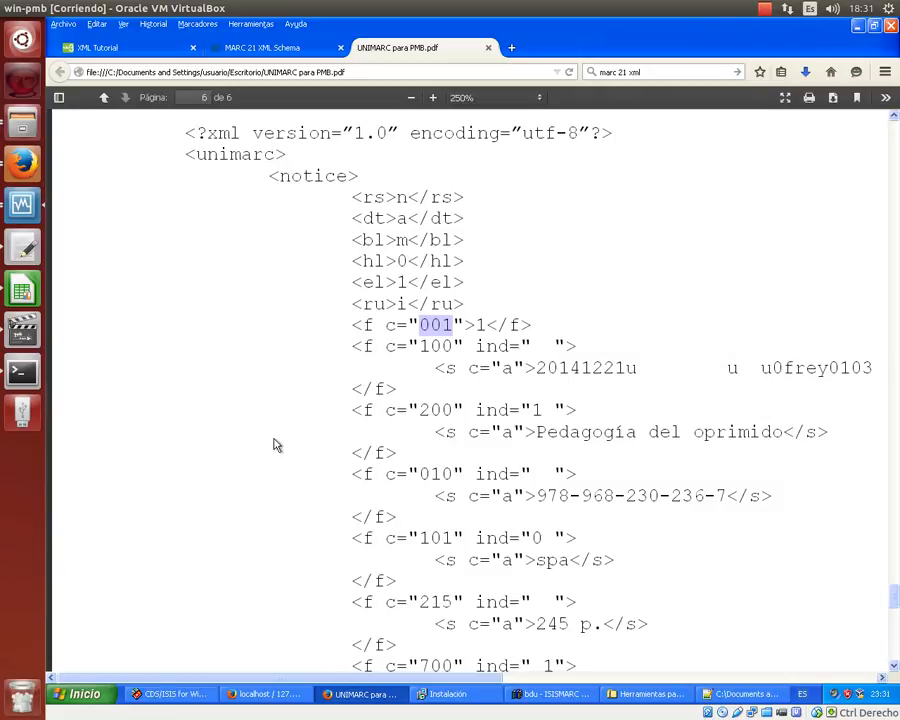
pyautogui.scroll(-1, 270, 440)
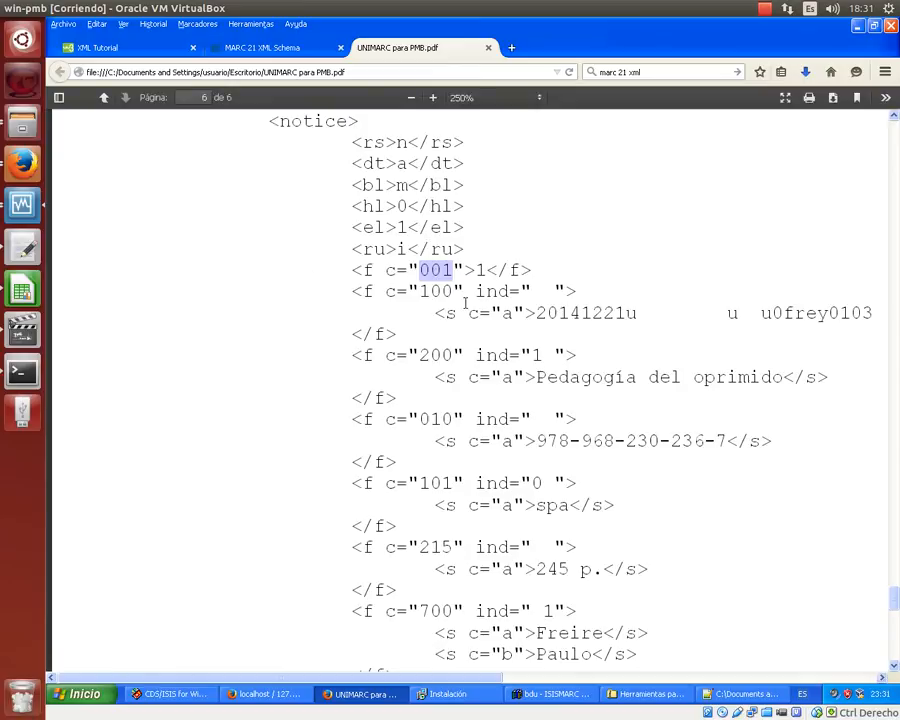
pyautogui.moveTo(380, 291); pyautogui.dragTo(570, 291)
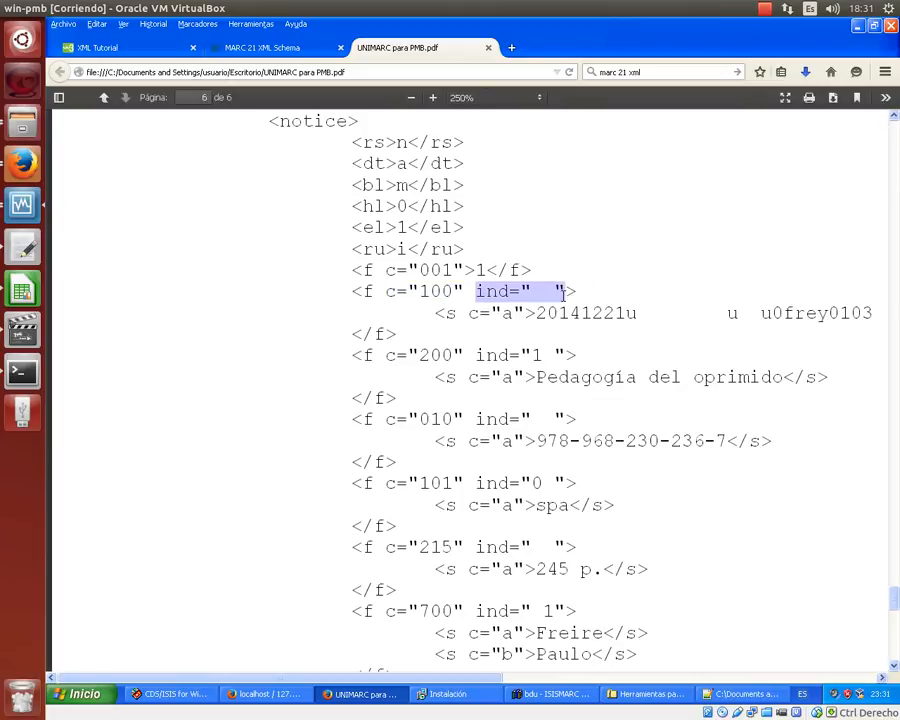
pyautogui.scroll(-4, 235, 401)
pyautogui.scroll(-8, 238, 401)
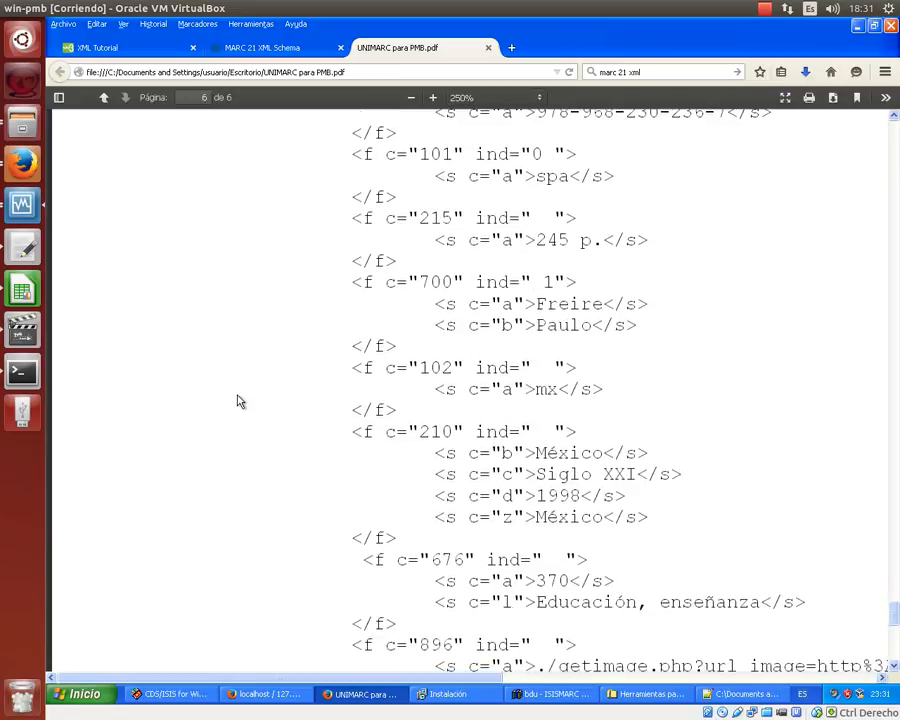
pyautogui.scroll(2, 454, 434)
pyautogui.scroll(15, 454, 428)
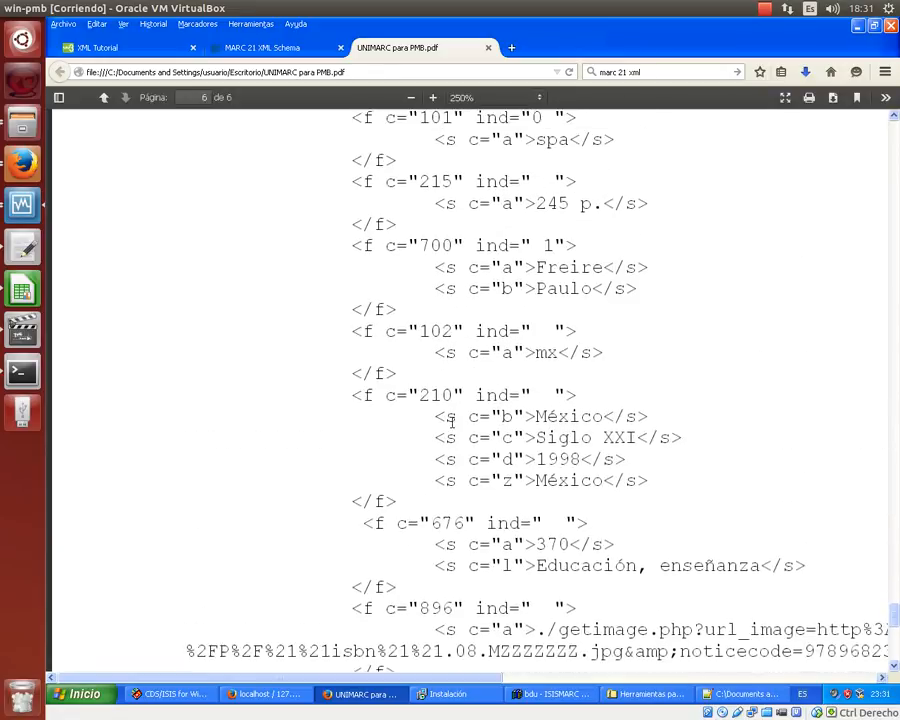
pyautogui.scroll(1, 454, 424)
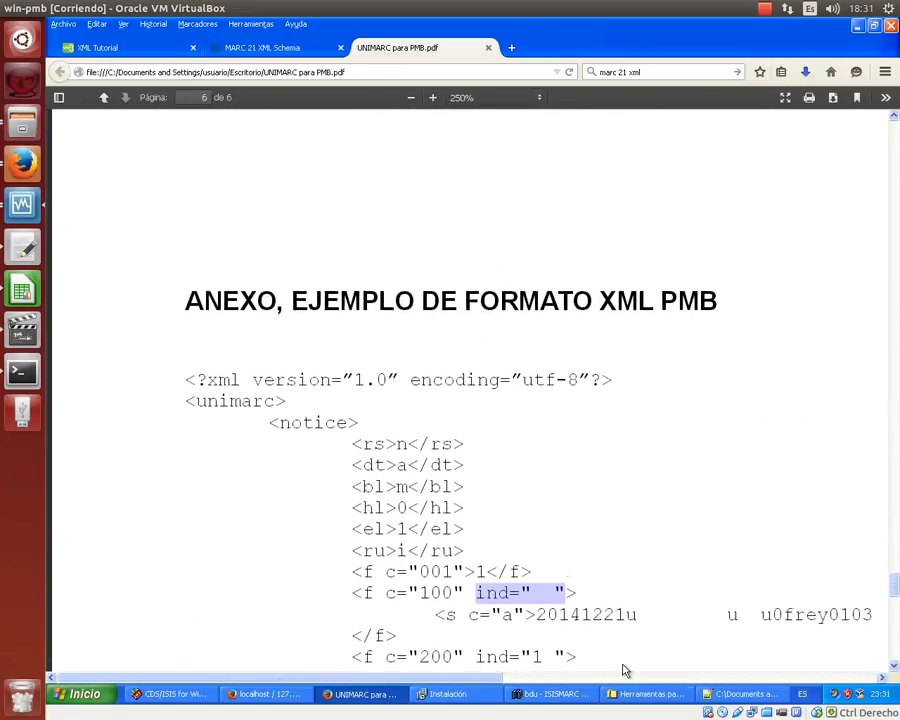
pyautogui.click(717, 697)
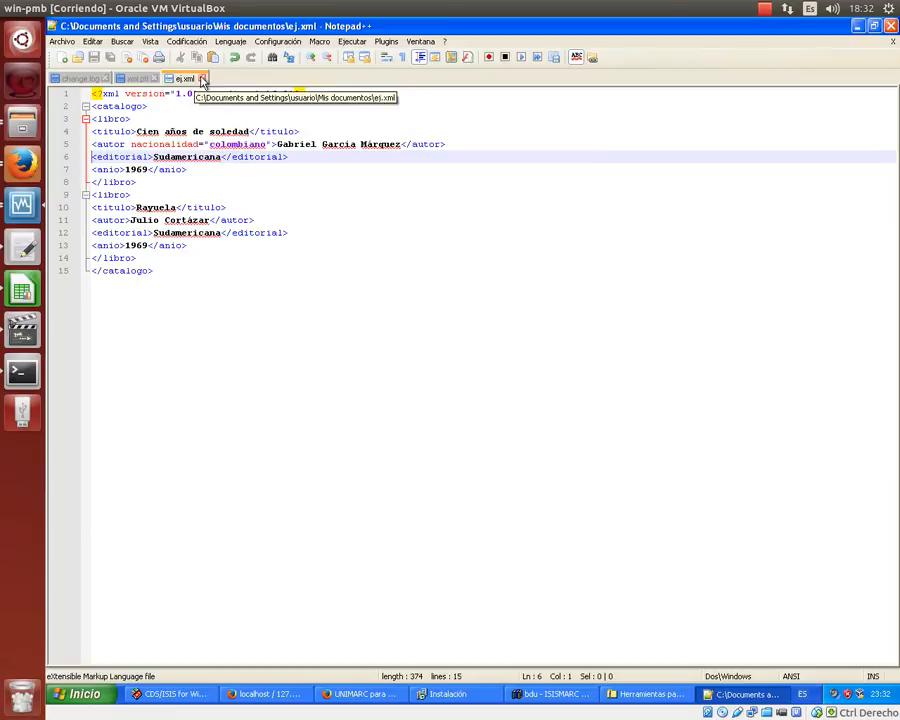
# - Close ej.xml, scroll through xml.pft, and return to the UNIMARC PDF in Firefox
pyautogui.click(202, 79)
pyautogui.click(374, 319)
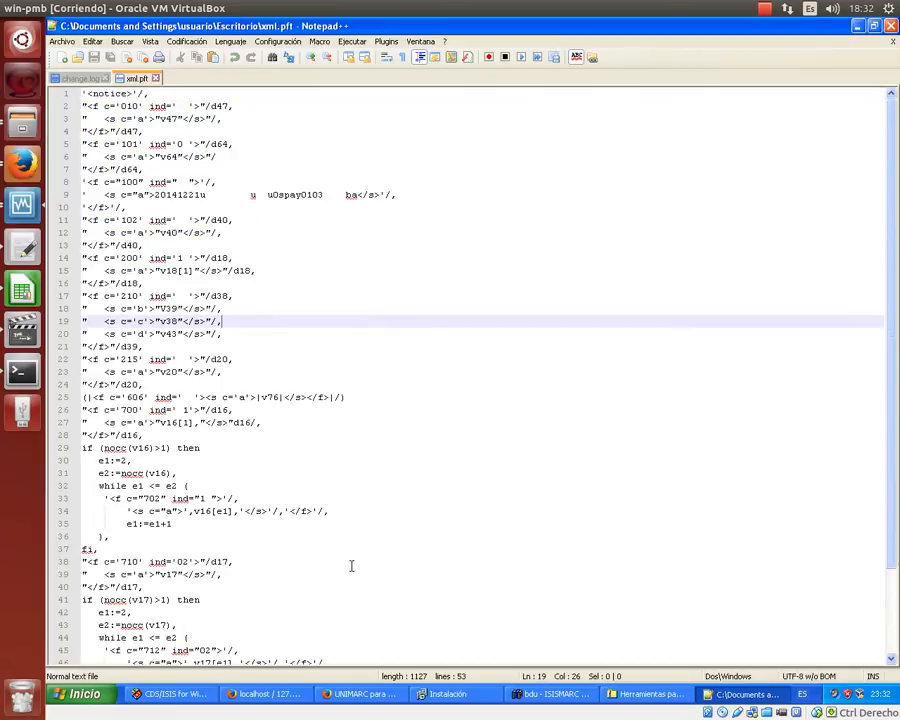
pyautogui.scroll(-3, 259, 355)
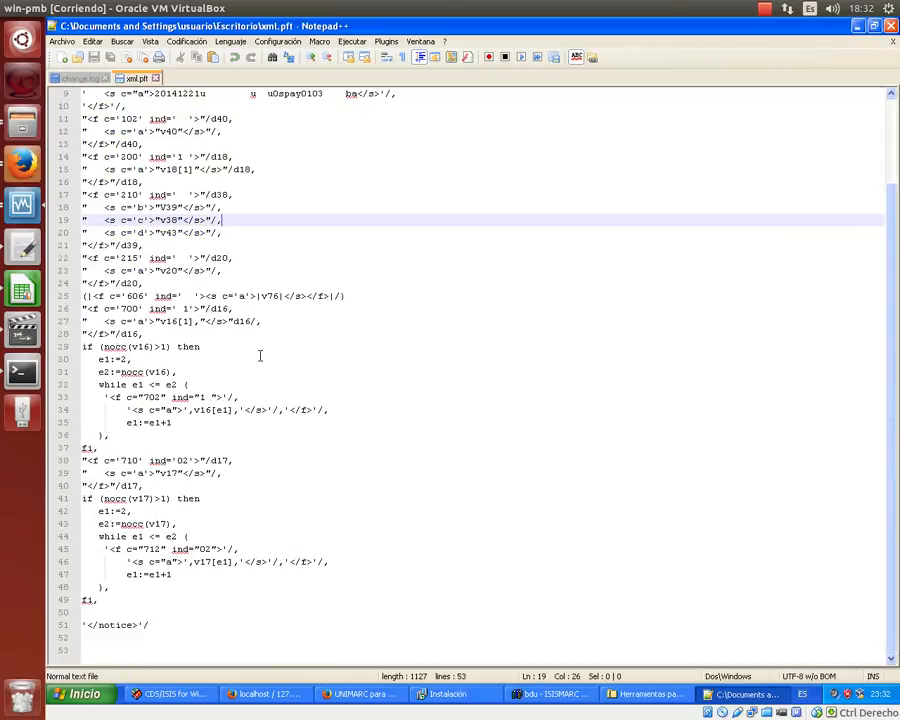
pyautogui.scroll(3, 259, 355)
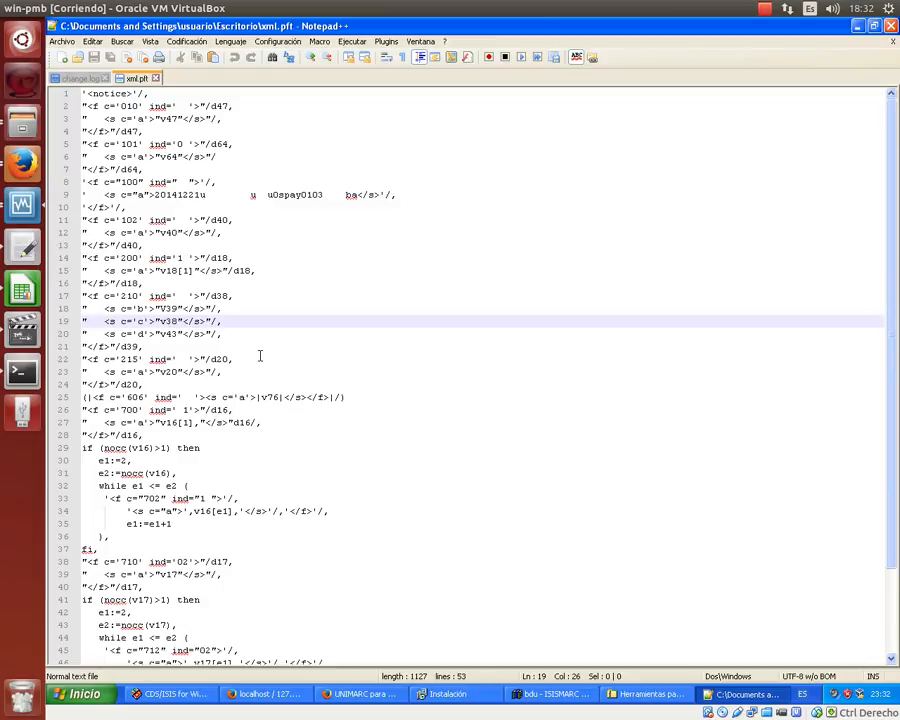
pyautogui.hotkey('alt', 'Tab')
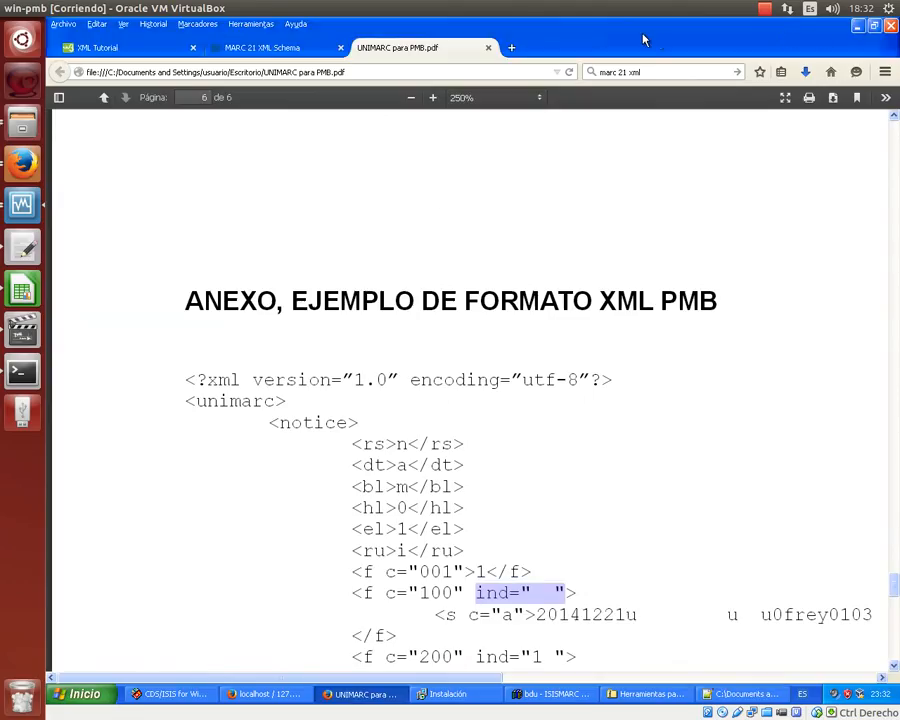
# - Run a Google search for 'library of congress catalog' from a new Firefox tab
pyautogui.click(511, 47)
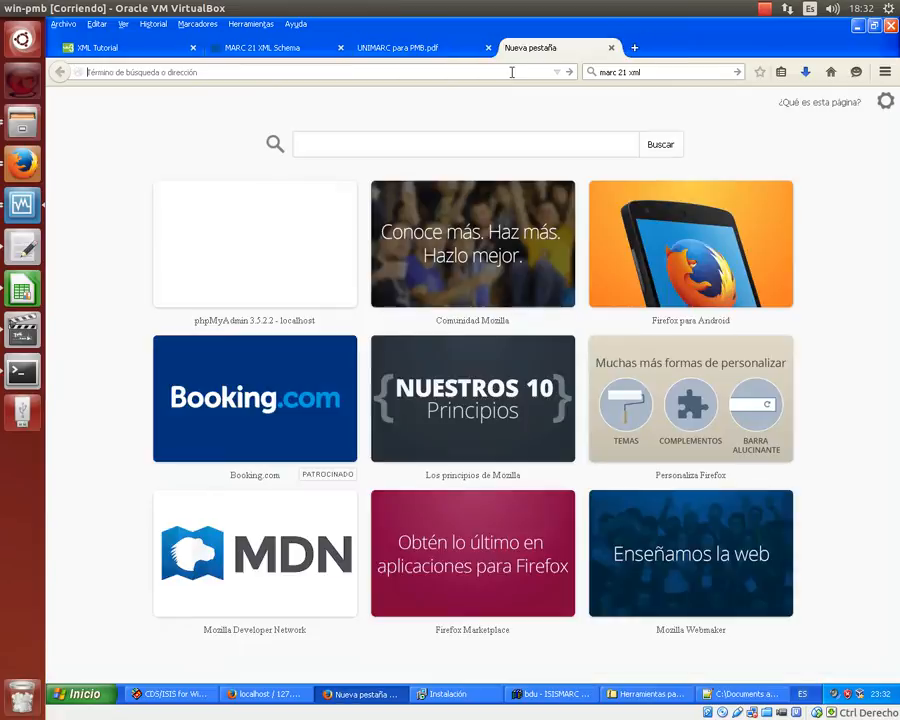
pyautogui.click(668, 72)
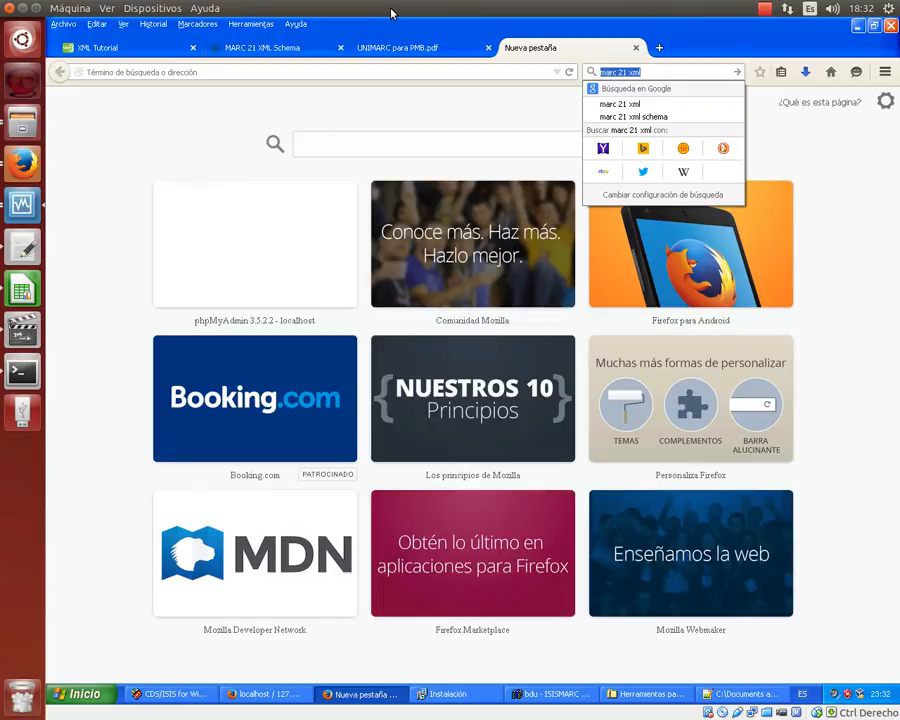
pyautogui.write('libreria')
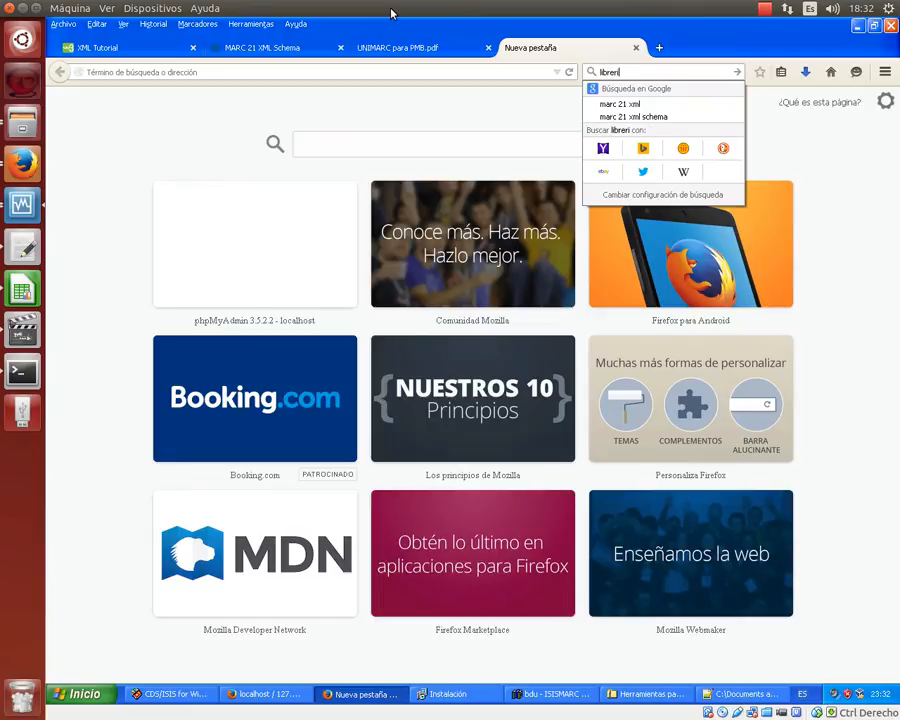
pyautogui.press('BackSpace')
pyautogui.press('BackSpace')
pyautogui.press('BackSpace')
pyautogui.press('BackSpace')
pyautogui.press('BackSpace')
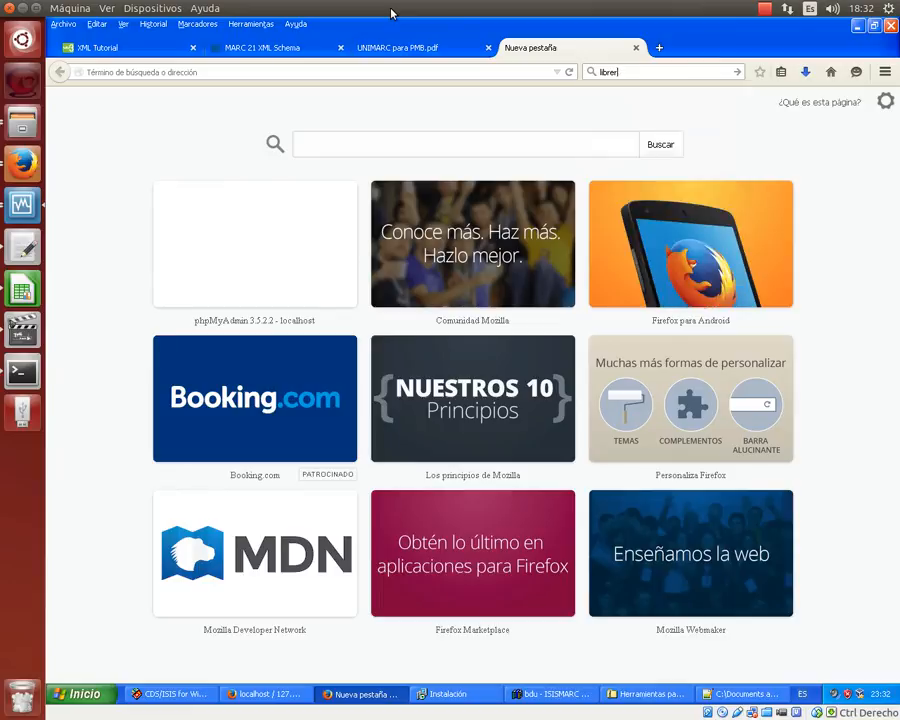
pyautogui.write('ary of congt')
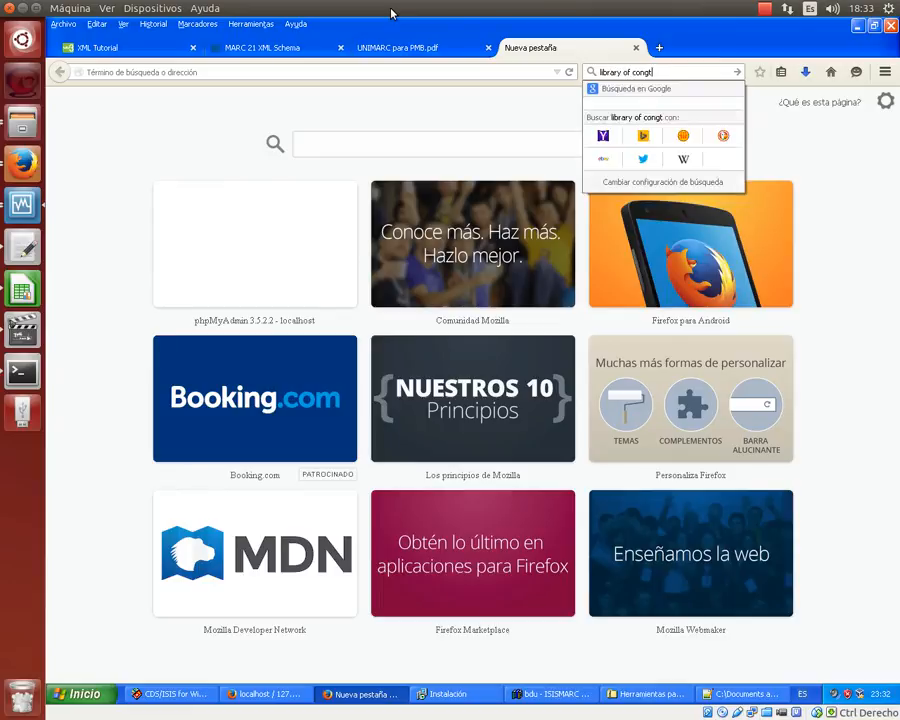
pyautogui.press('BackSpace')
pyautogui.write('ress catalog')
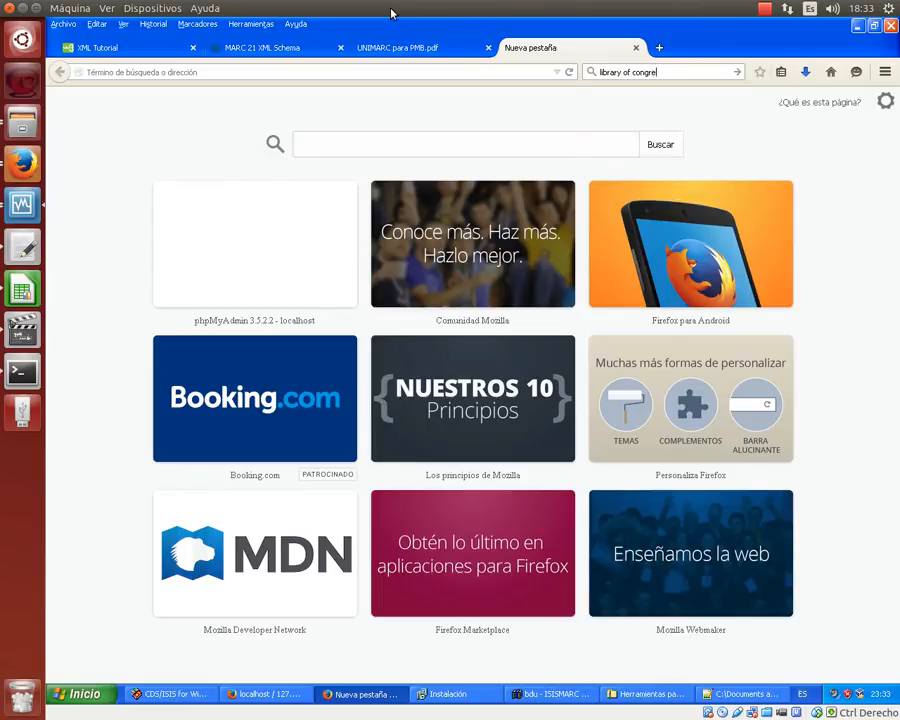
pyautogui.press('Return')
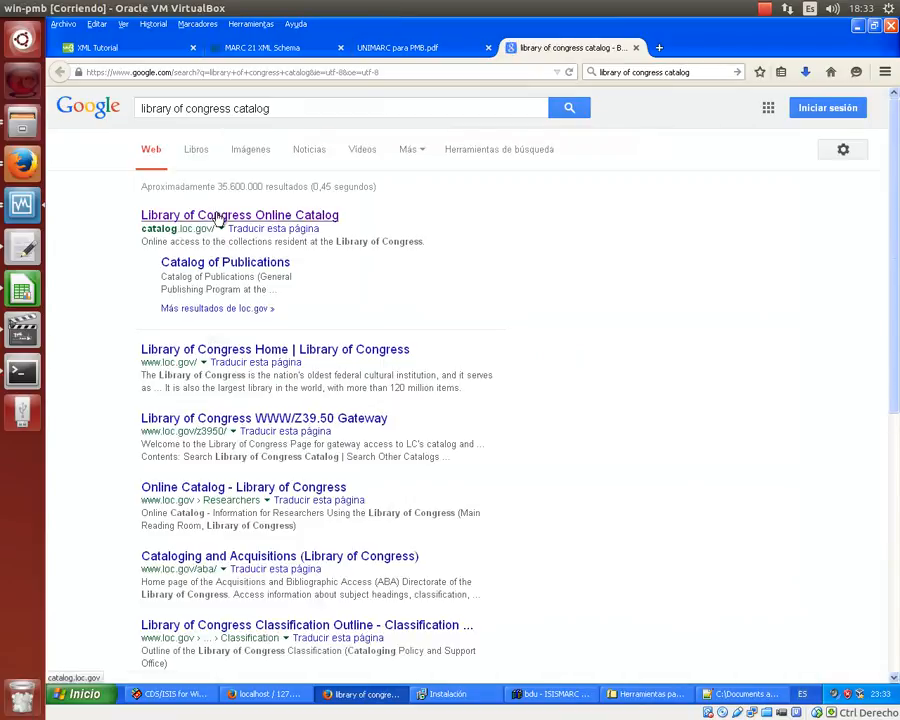
# - Open the Library of Congress Online Catalog site
pyautogui.click(218, 214)
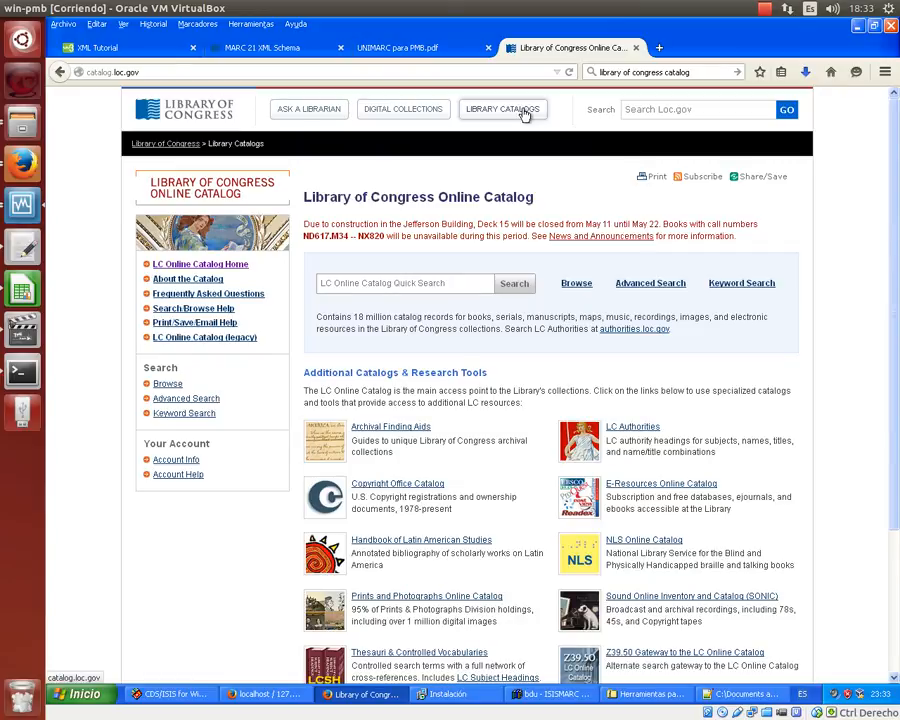
pyautogui.scroll(-2, 525, 115)
pyautogui.scroll(1, 522, 115)
pyautogui.scroll(1, 522, 115)
# - Quick-search the catalog for the author's name and open the second result, Constructivismo y realismo
pyautogui.click(416, 285)
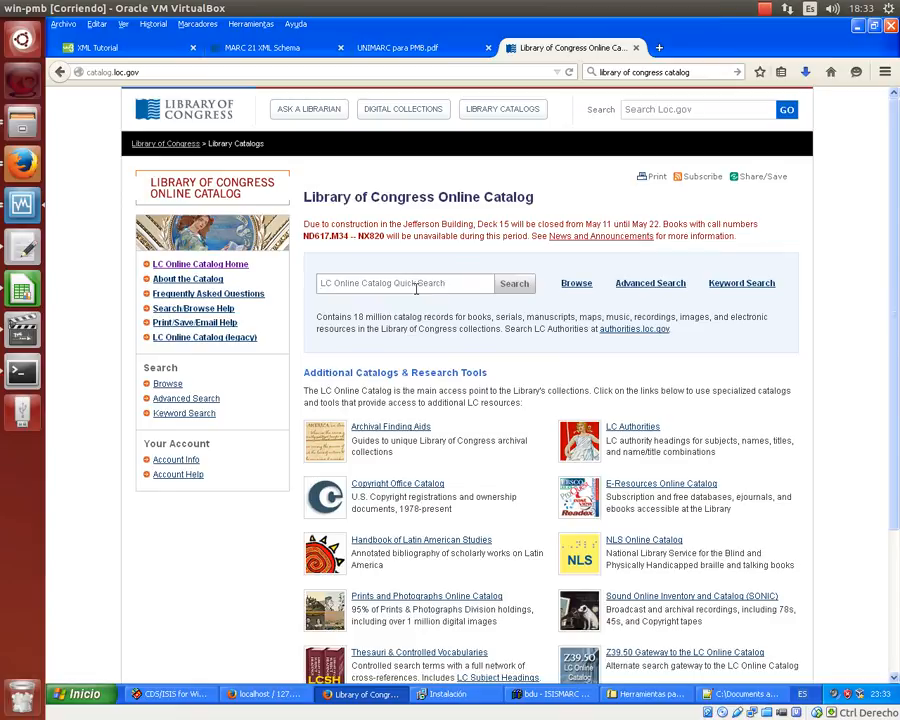
pyautogui.write('alcion c')
pyautogui.press('BackSpace')
pyautogui.press('BackSpace')
pyautogui.press('BackSpace')
pyautogui.press('BackSpace')
pyautogui.write('ion cheroni')
pyautogui.press('Return')
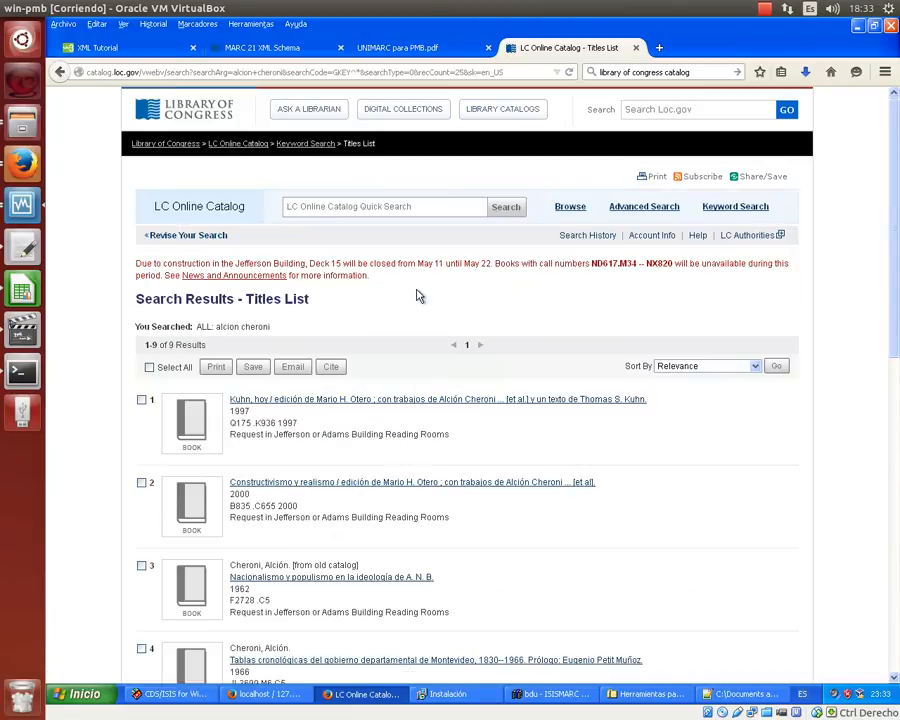
pyautogui.scroll(-5, 419, 296)
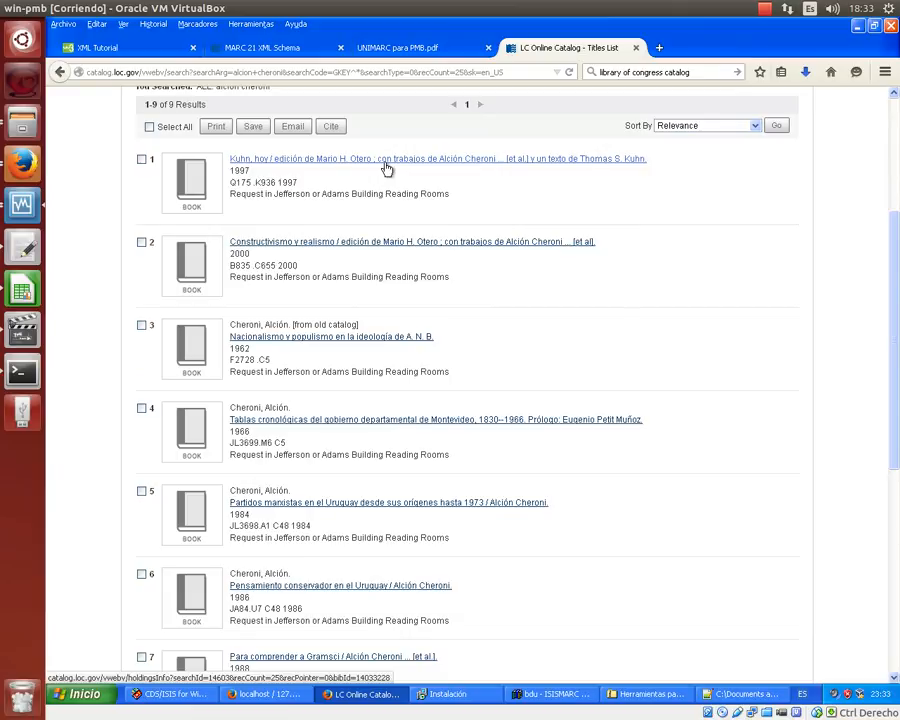
pyautogui.click(376, 253)
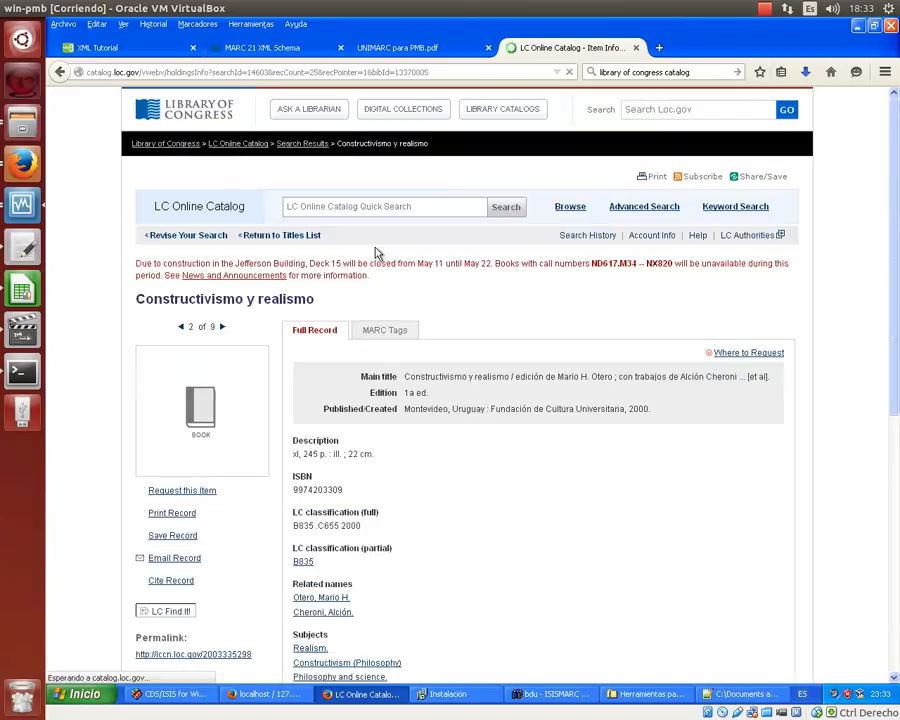
# - From the MARC Tags view, save the record as records.mrc in MARC (Unicode/UTF-8) format
pyautogui.click(389, 329)
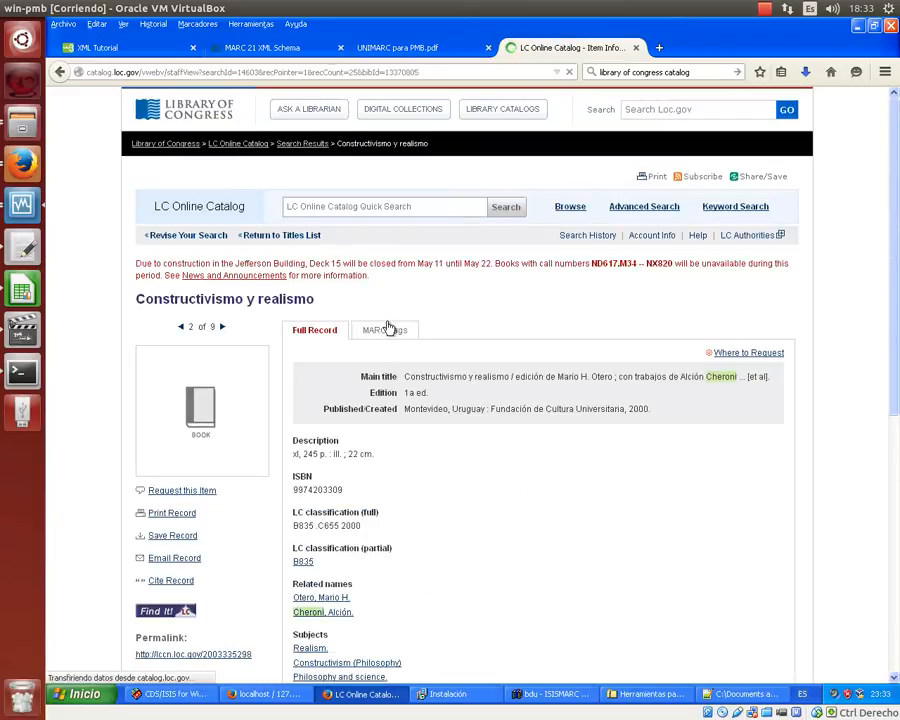
pyautogui.scroll(-6, 389, 329)
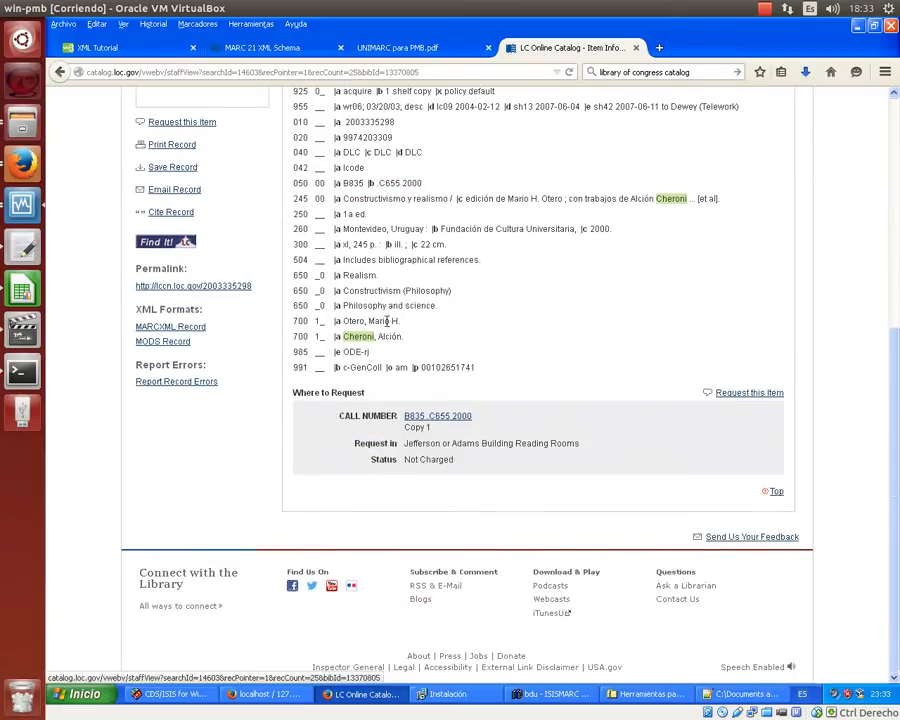
pyautogui.scroll(2, 300, 300)
pyautogui.click(186, 250)
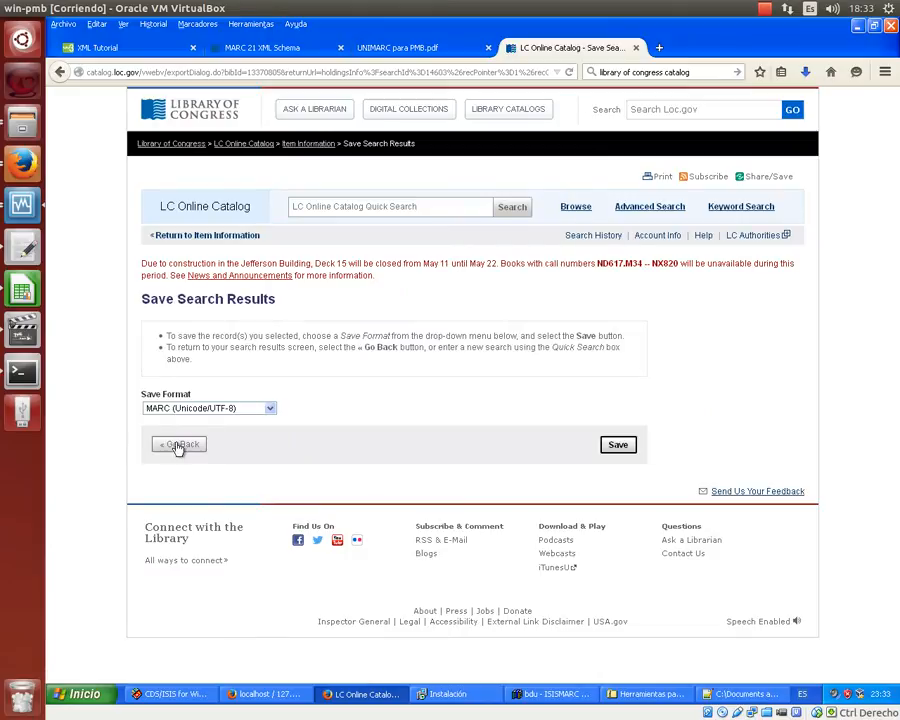
pyautogui.click(619, 446)
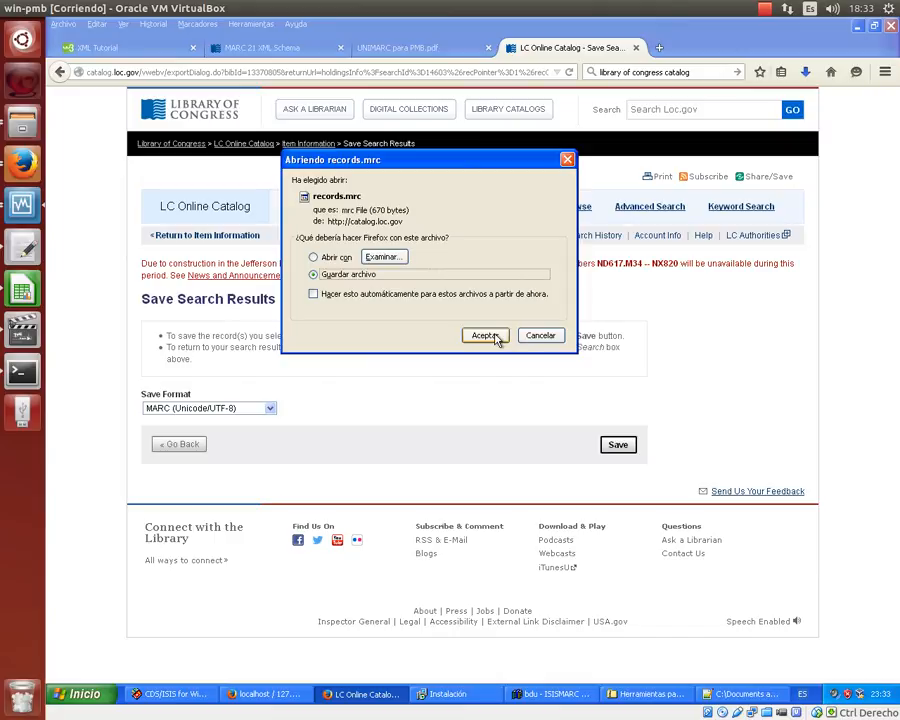
pyautogui.click(484, 335)
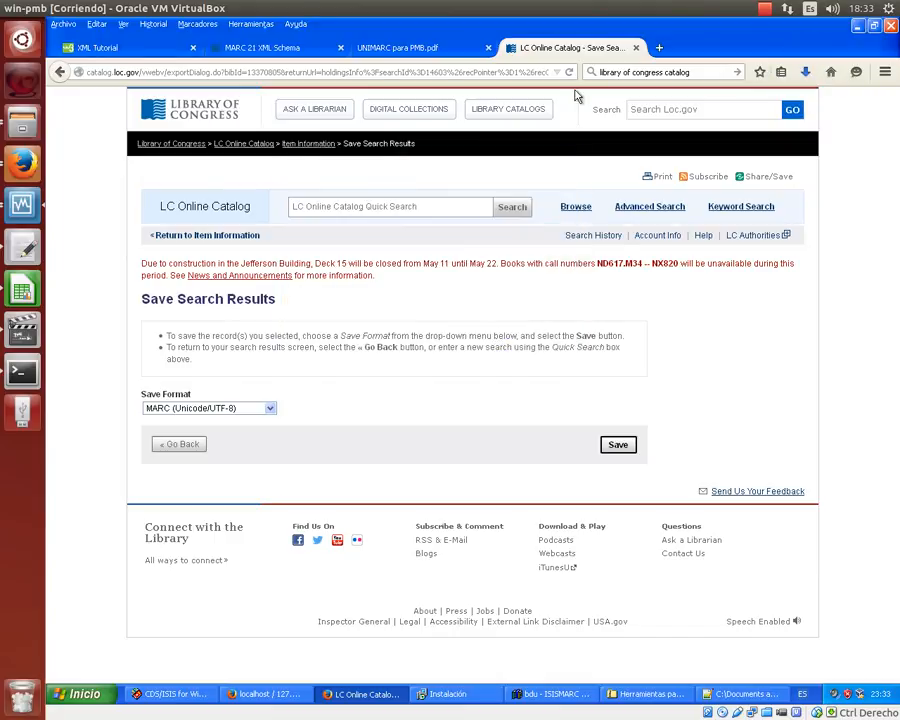
# - Open the folder containing the downloaded records file from the browser's downloads list
pyautogui.click(251, 23)
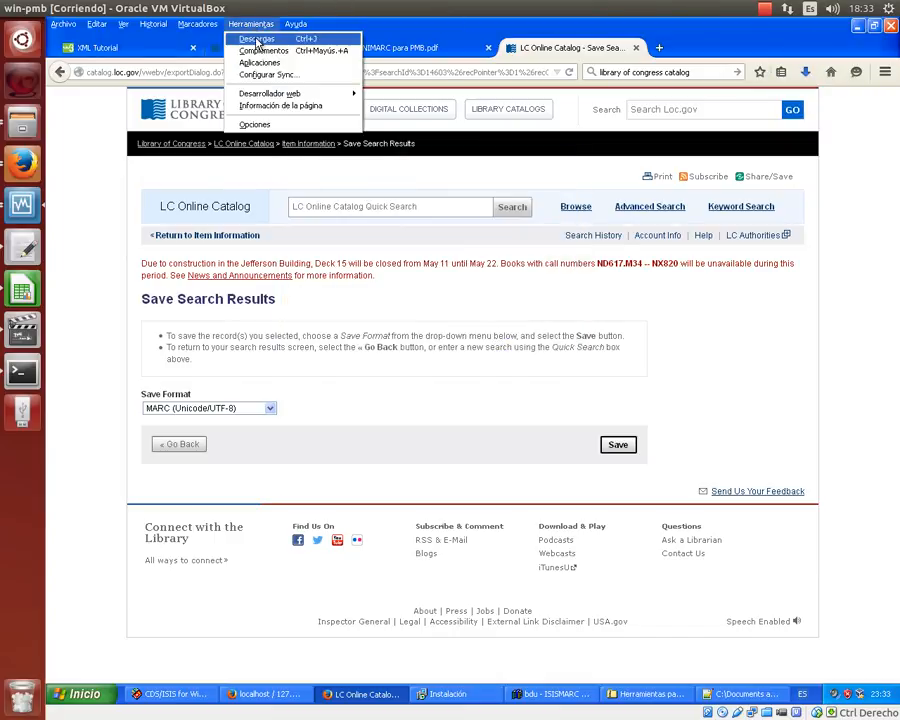
pyautogui.click(255, 37)
pyautogui.rightClick(287, 67)
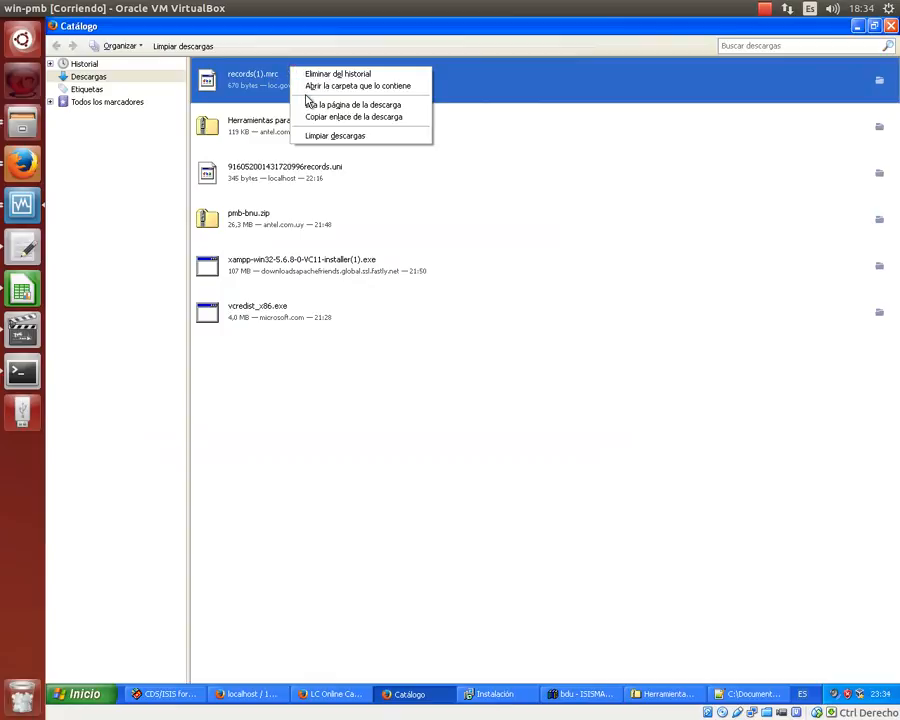
pyautogui.click(320, 86)
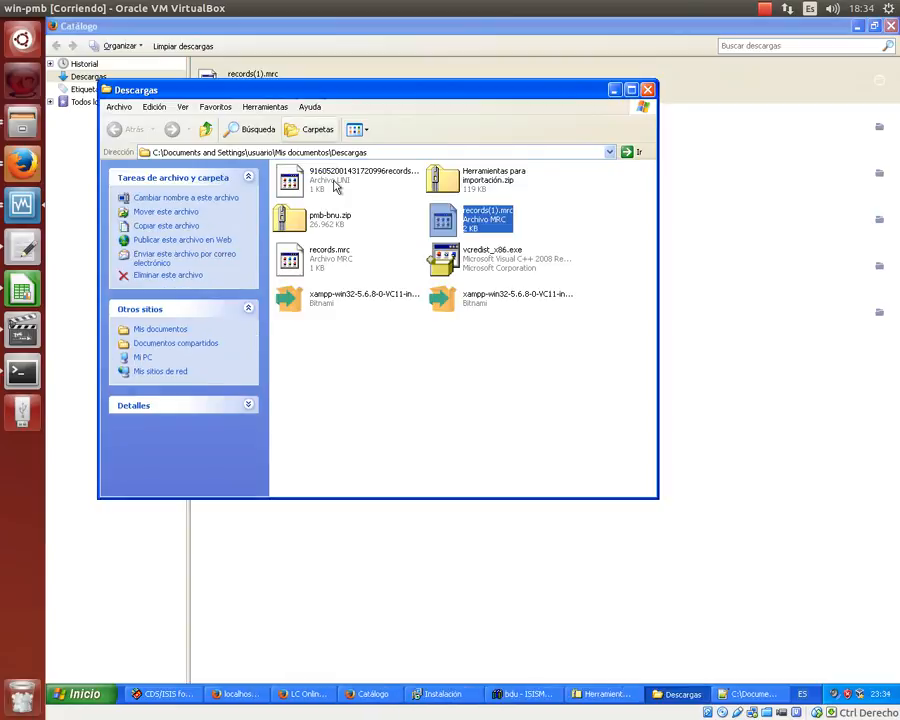
# - Rename the downloaded records(1).mrc file to cheroni.mrc
pyautogui.click(493, 217)
pyautogui.press('Right')
pyautogui.press('Left')
pyautogui.press('Left')
pyautogui.press('Left')
pyautogui.press('Left')
pyautogui.hotkey('shift', 'Left')
pyautogui.hotkey('shift', 'Left')
pyautogui.hotkey('shift', 'Left')
pyautogui.hotkey('shift', 'Left')
pyautogui.hotkey('shift', 'Left')
pyautogui.hotkey('shift', 'Left')
pyautogui.hotkey('shift', 'Left')
pyautogui.hotkey('shift', 'Left')
pyautogui.hotkey('shift', 'Left')
pyautogui.hotkey('shift', 'Left')
pyautogui.write('cheroni')
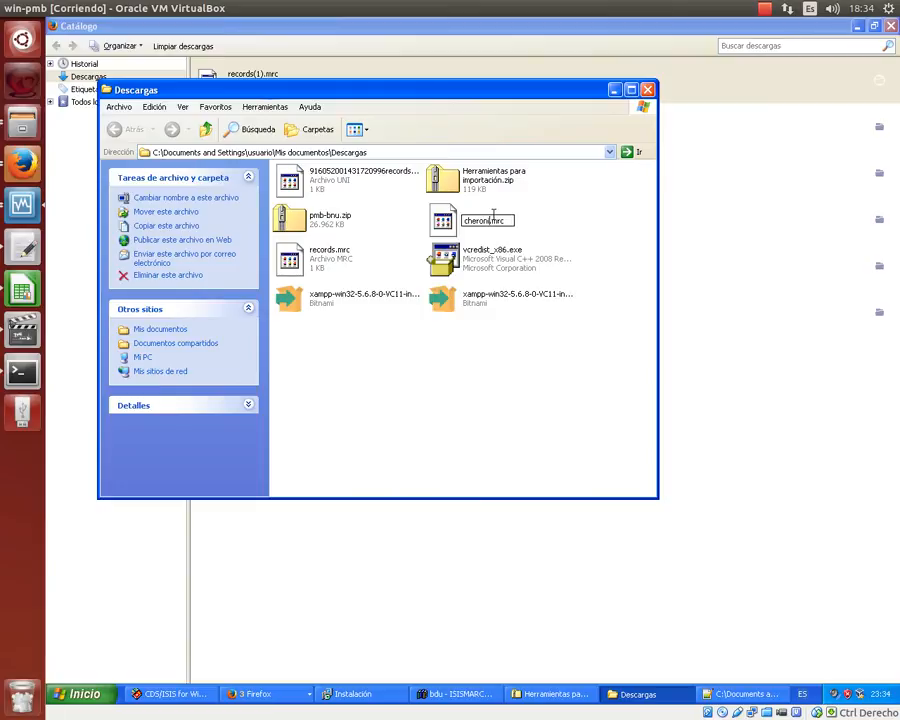
pyautogui.press('Return')
# - Move cheroni.mrc into the Escritorio folder and open it in Notepad++
pyautogui.rightClick(494, 220)
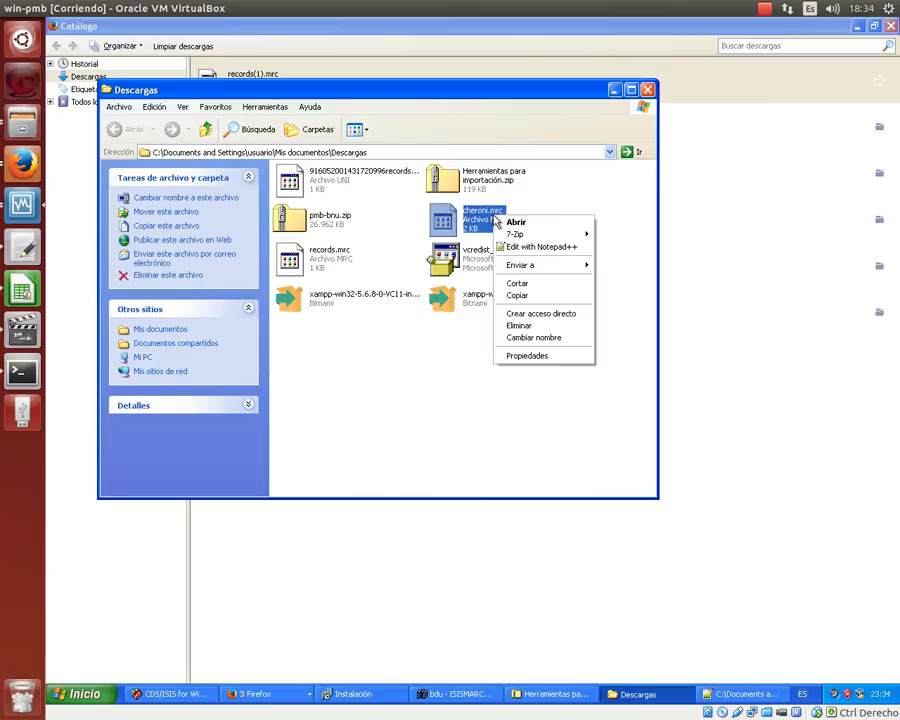
pyautogui.click(538, 288)
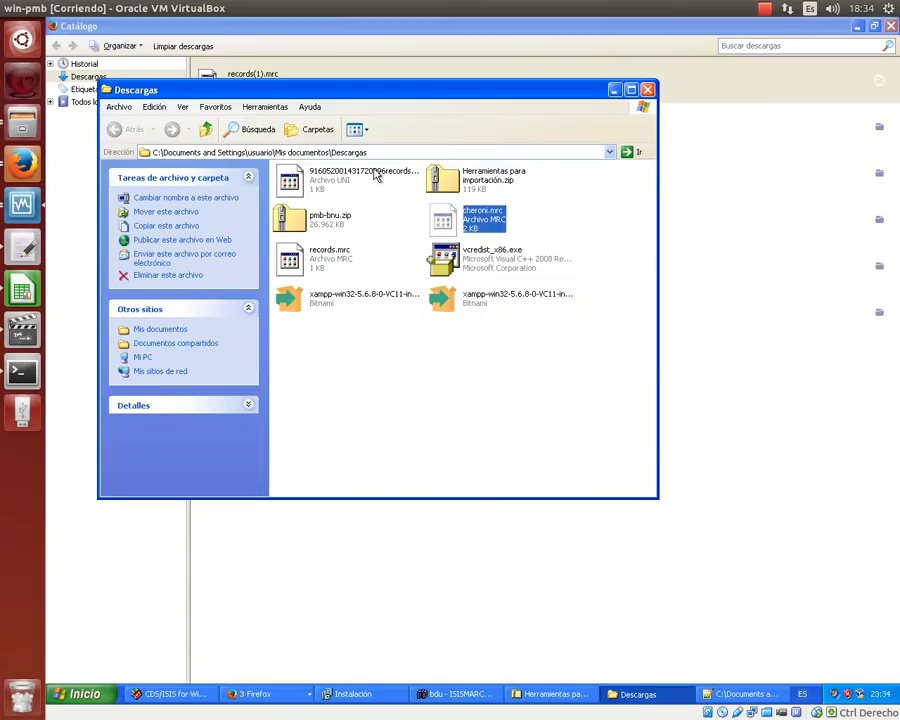
pyautogui.click(374, 152)
pyautogui.write('Escritorio')
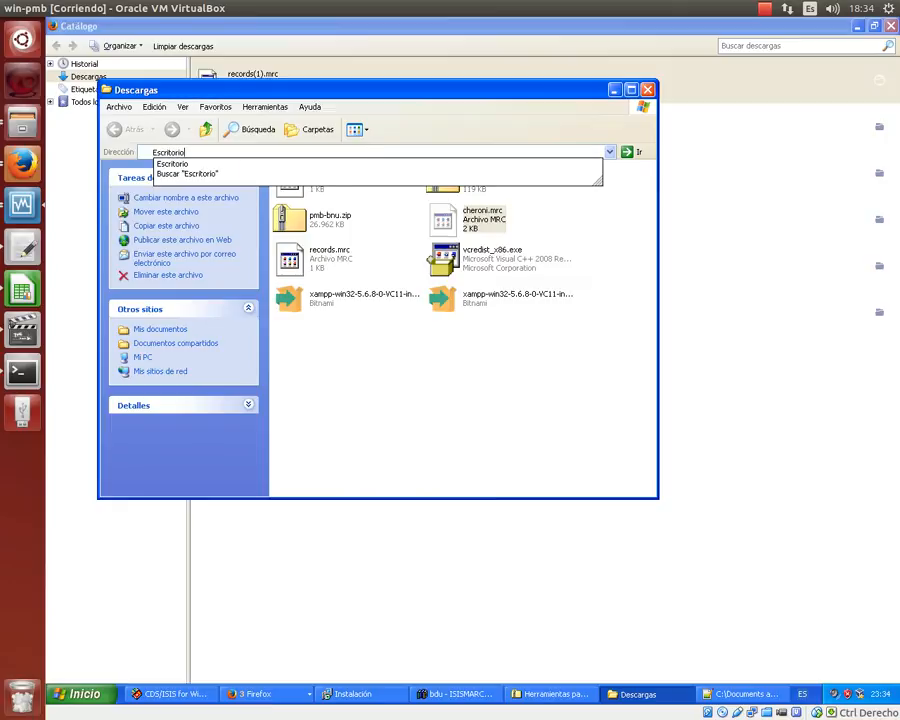
pyautogui.press('Return')
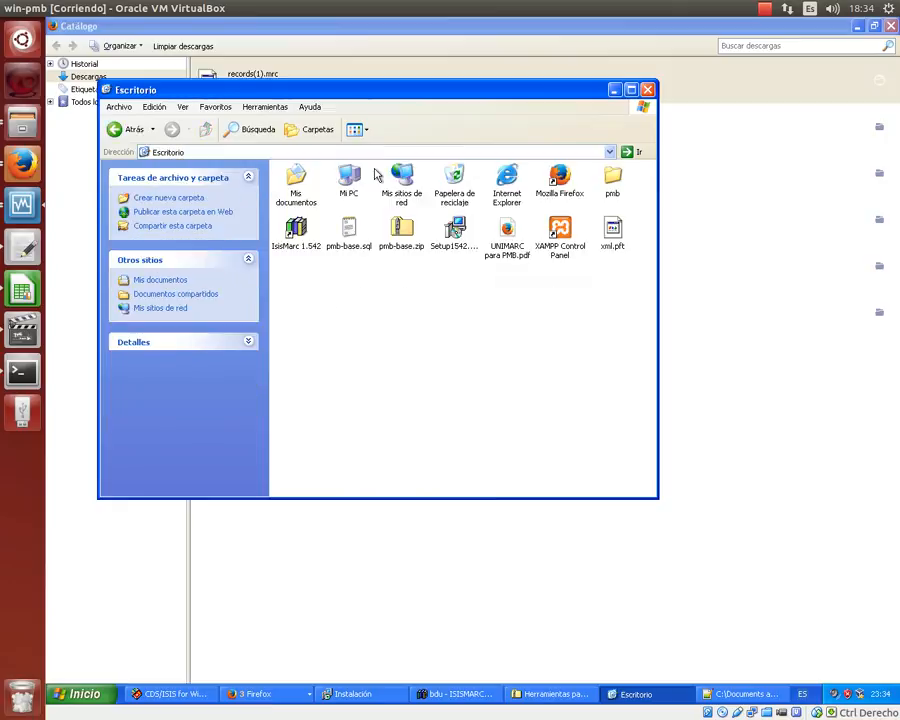
pyautogui.rightClick(424, 376)
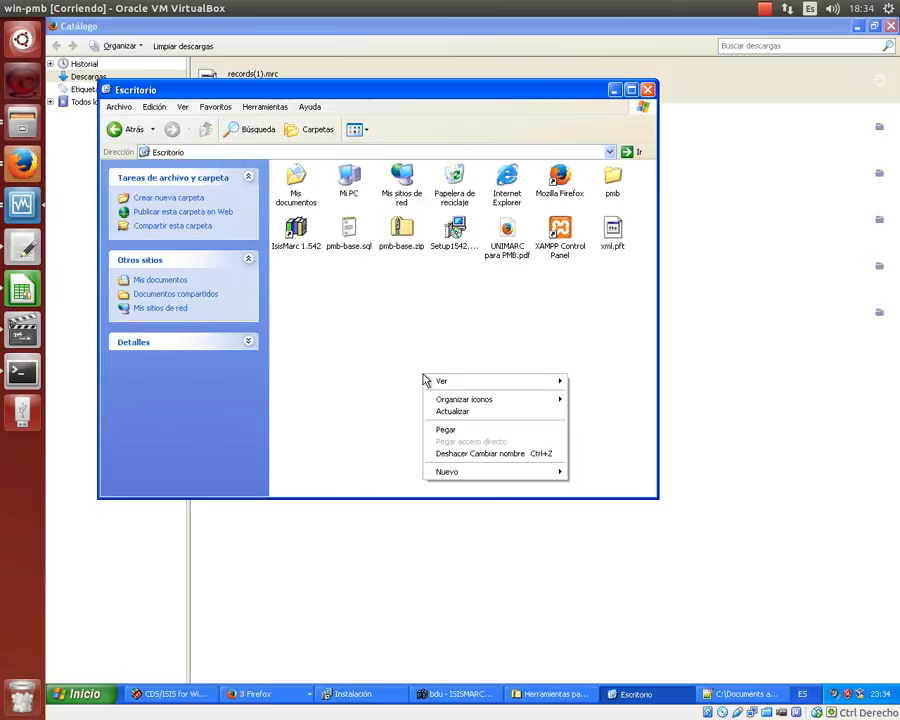
pyautogui.click(446, 429)
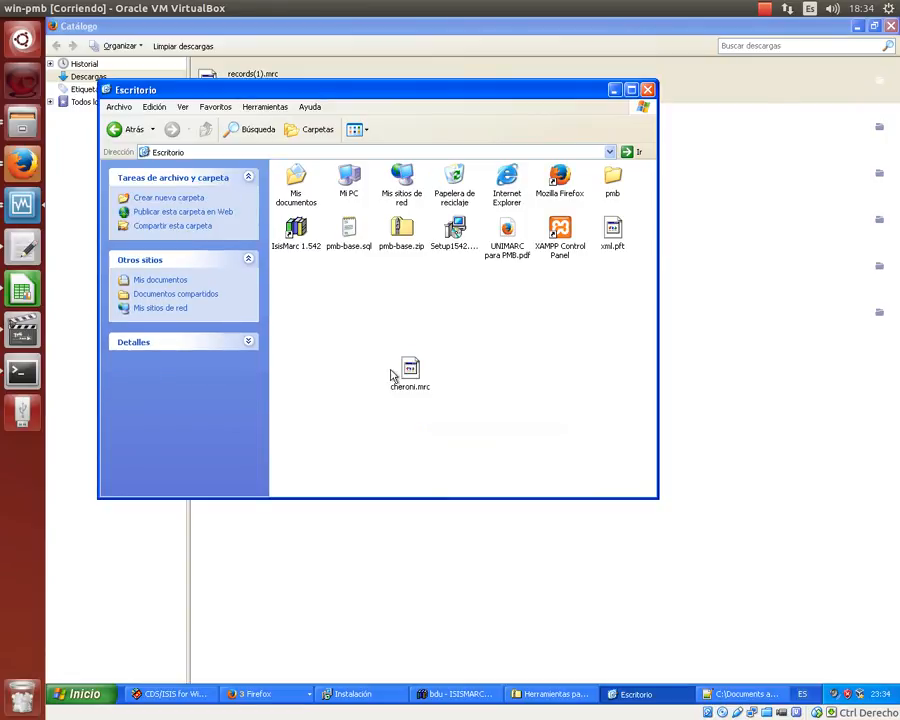
pyautogui.rightClick(408, 370)
pyautogui.click(478, 408)
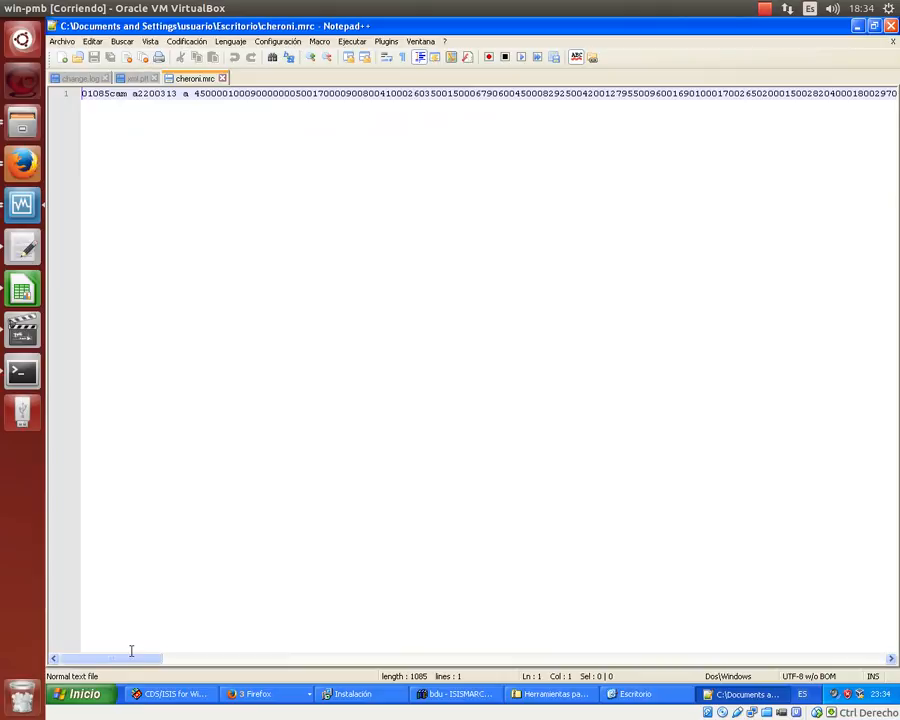
# - Check the end of the record line, then close the host machine's browser and all its tabs
pyautogui.press('End')
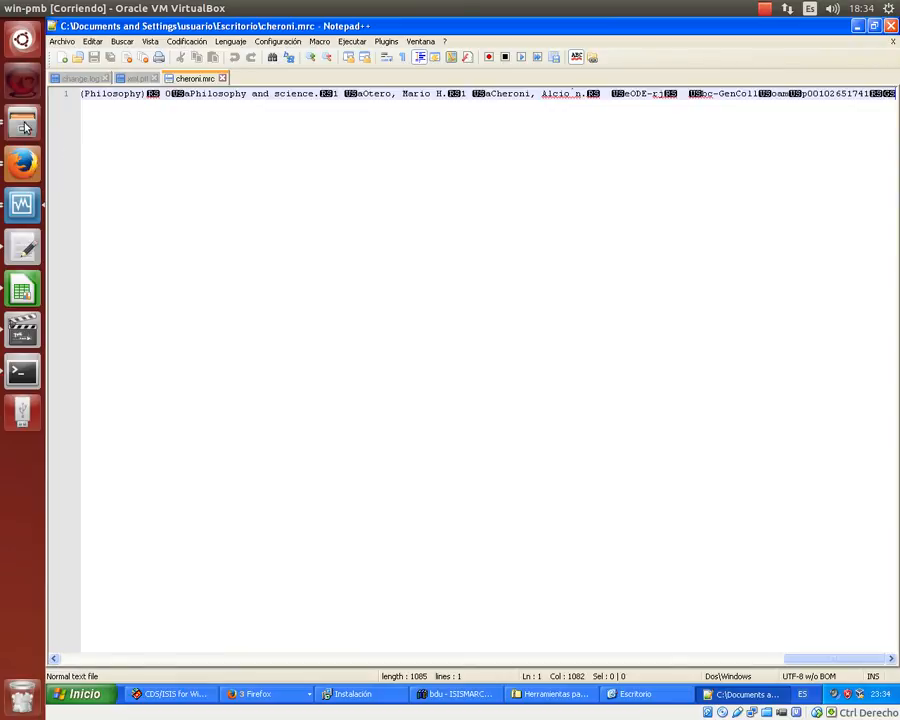
pyautogui.click(32, 167)
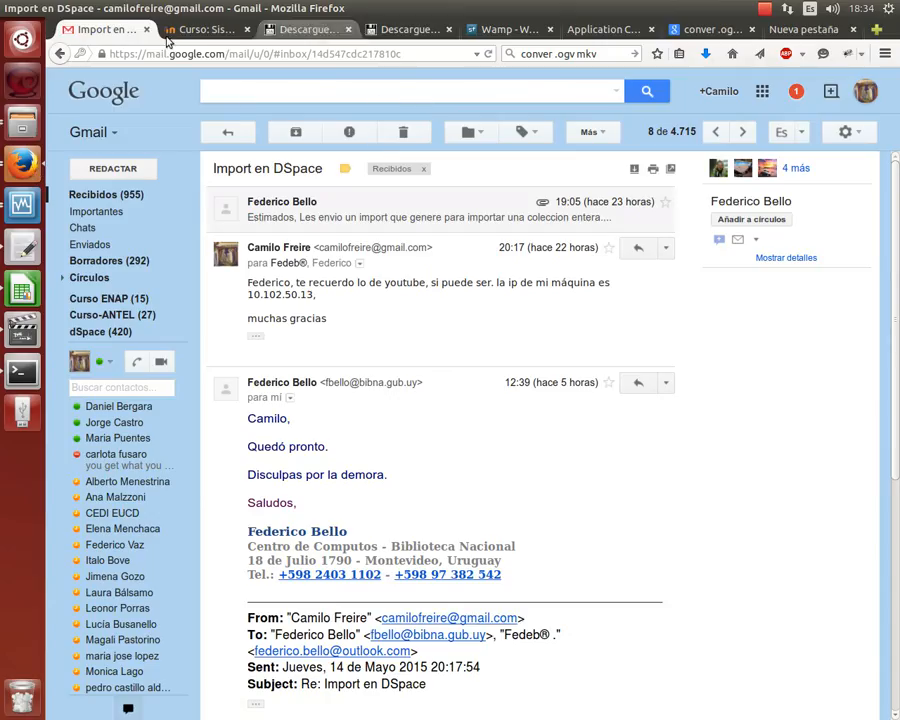
pyautogui.click(8, 8)
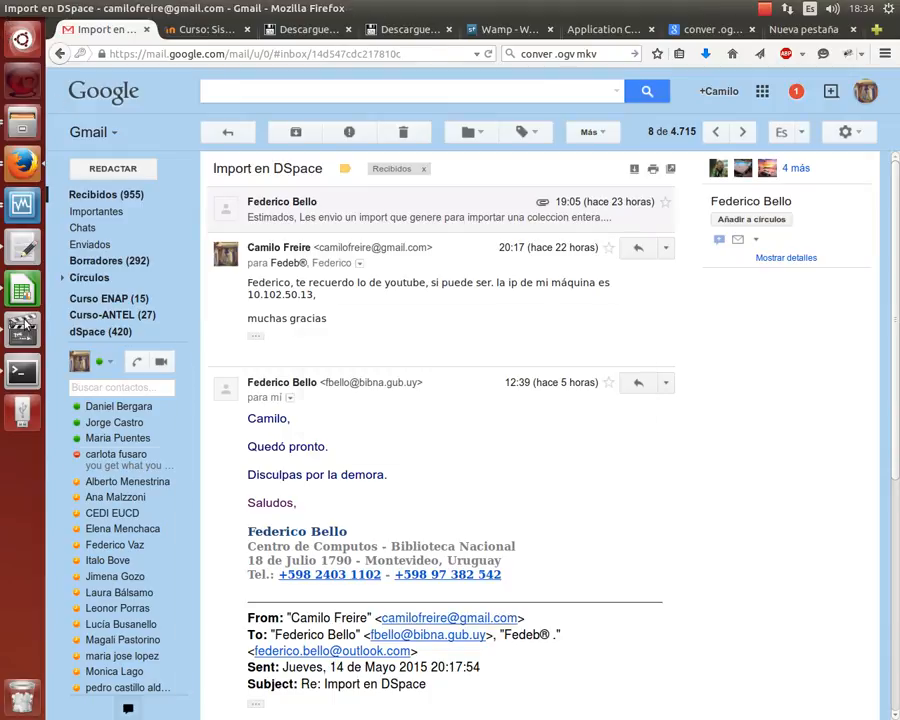
pyautogui.click(566, 418)
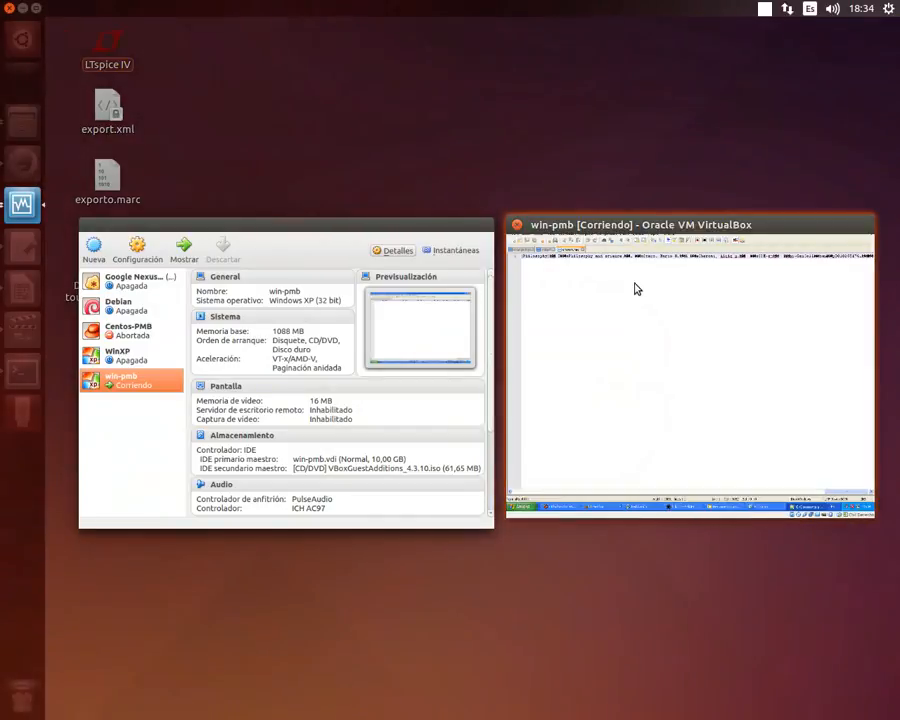
pyautogui.click(625, 335)
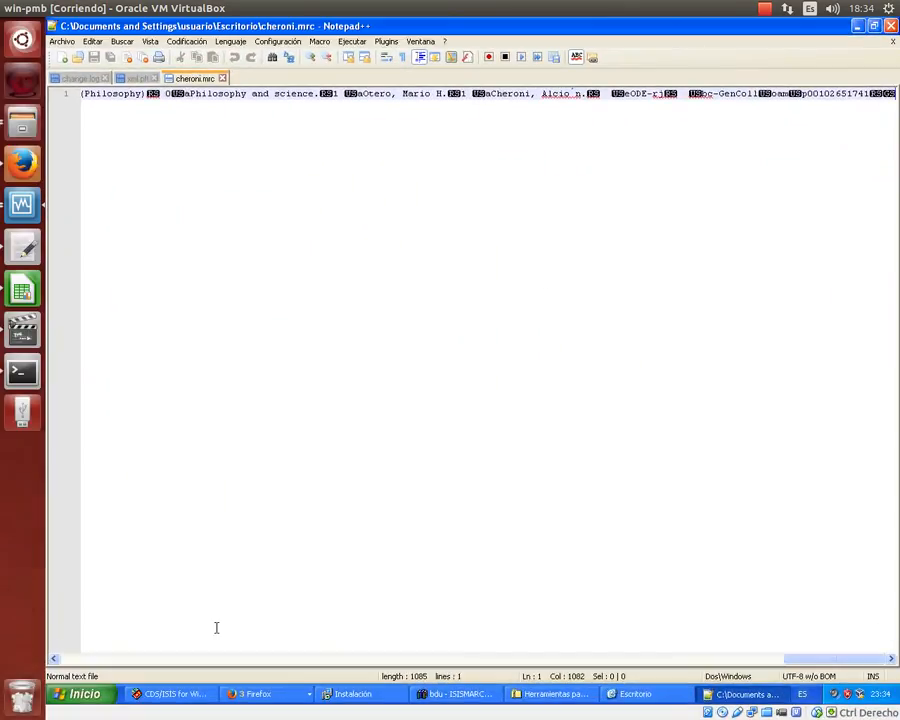
# - Close the Firefox downloads window and bring the phpMyAdmin window to the front
pyautogui.click(294, 698)
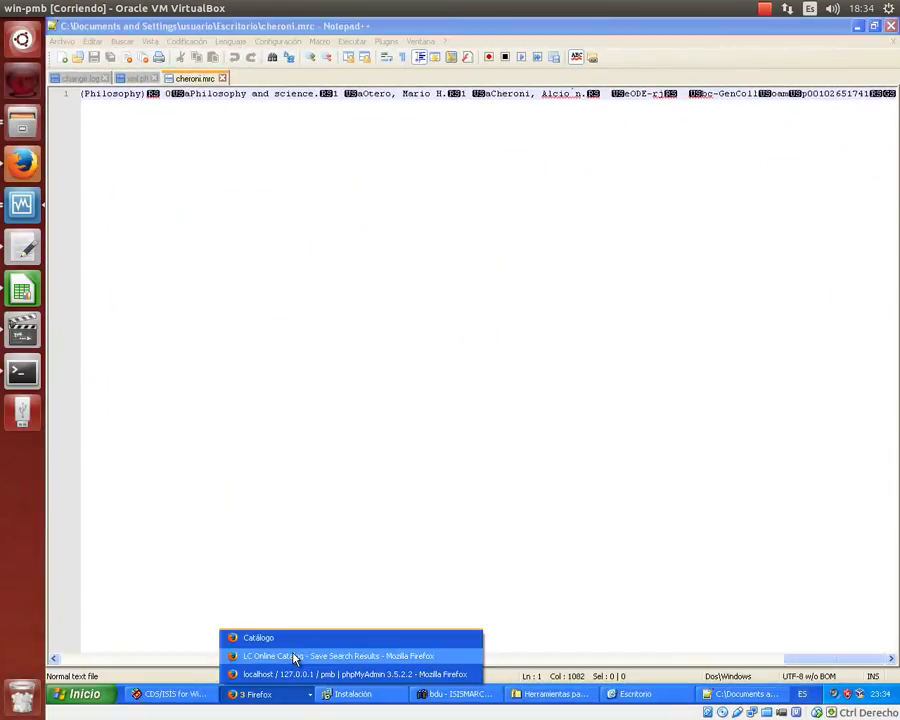
pyautogui.click(290, 640)
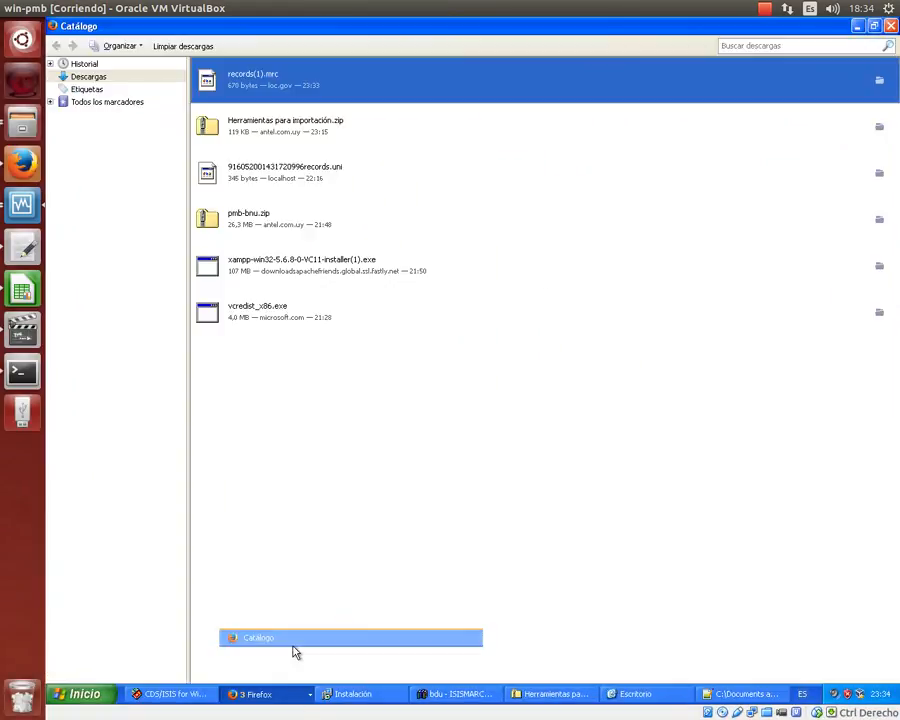
pyautogui.click(888, 25)
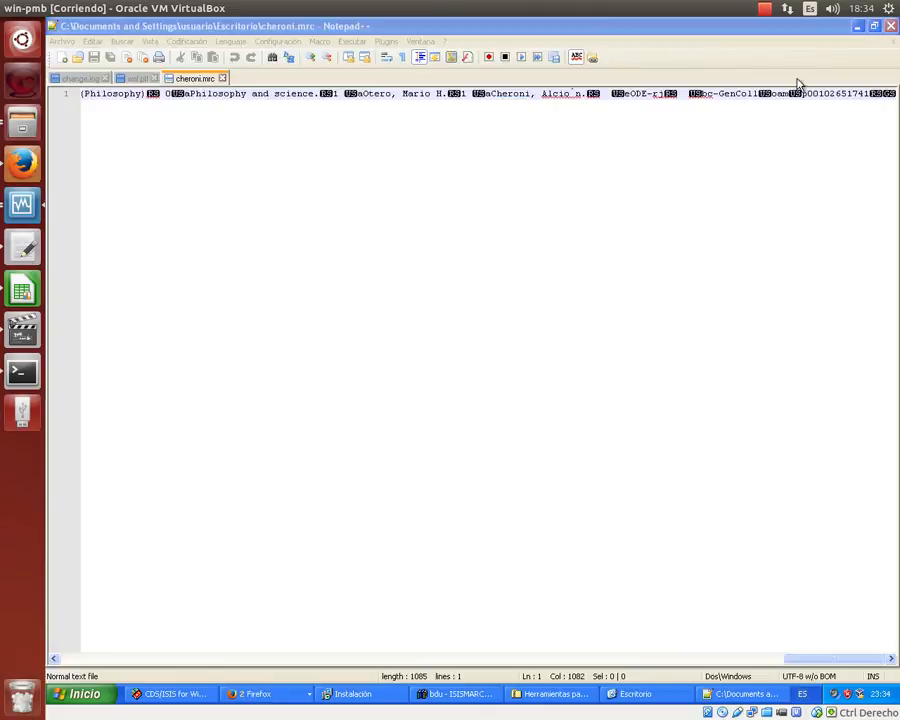
pyautogui.click(268, 698)
pyautogui.click(271, 674)
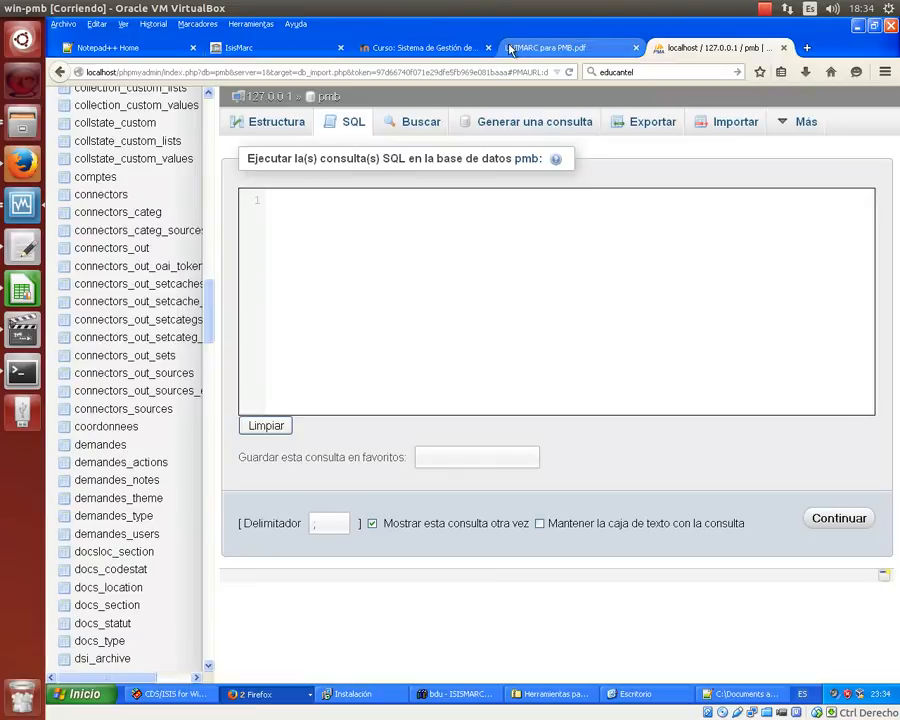
# - Load localhost/pmb in a new browser tab
pyautogui.click(565, 47)
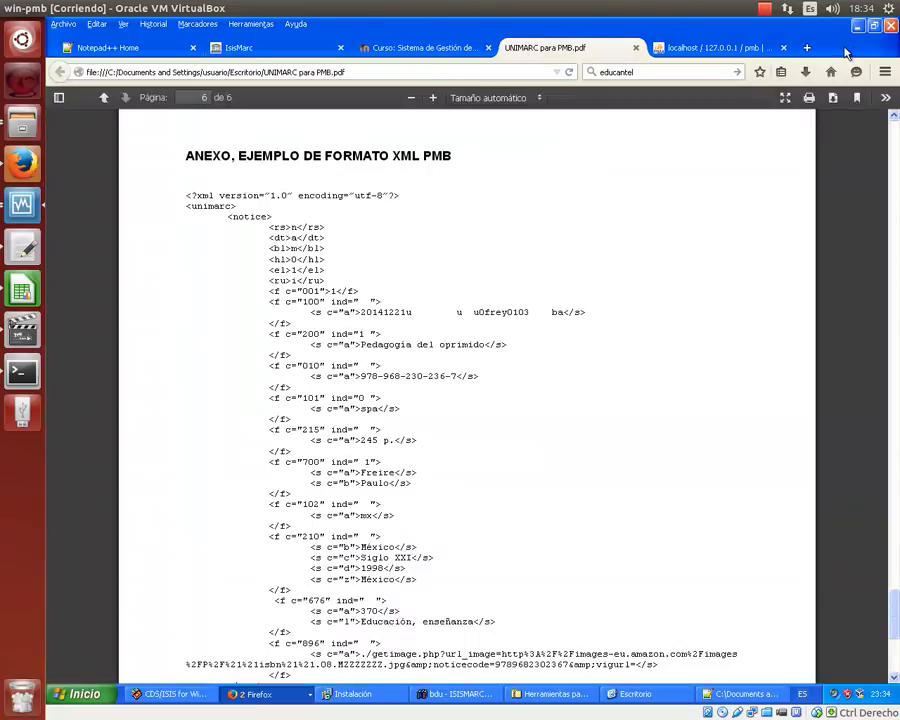
pyautogui.click(806, 47)
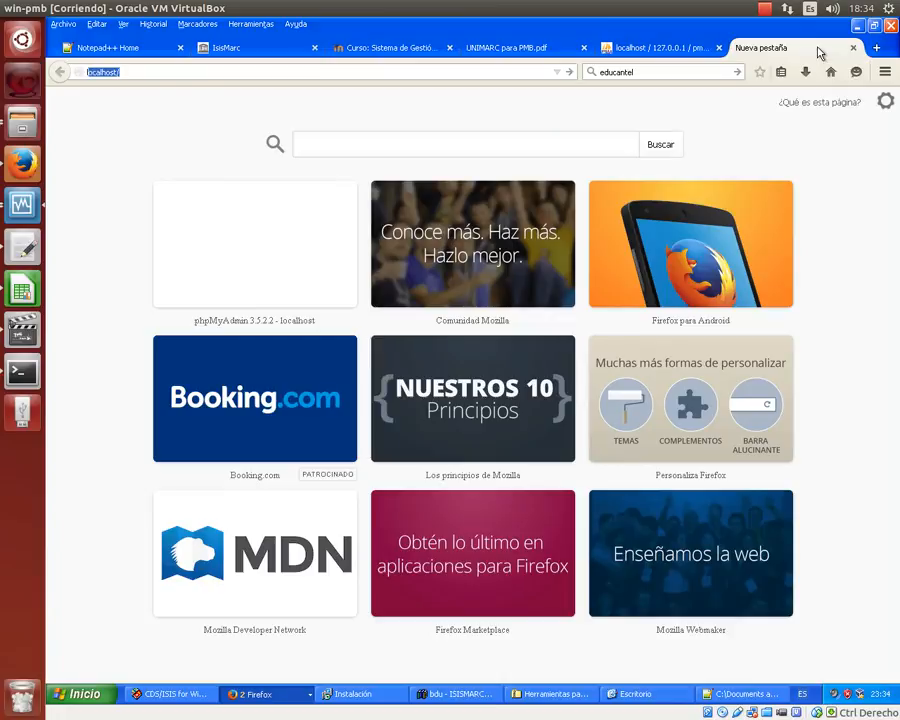
pyautogui.write('localhost/')
pyautogui.press('Right')
pyautogui.write('pmb')
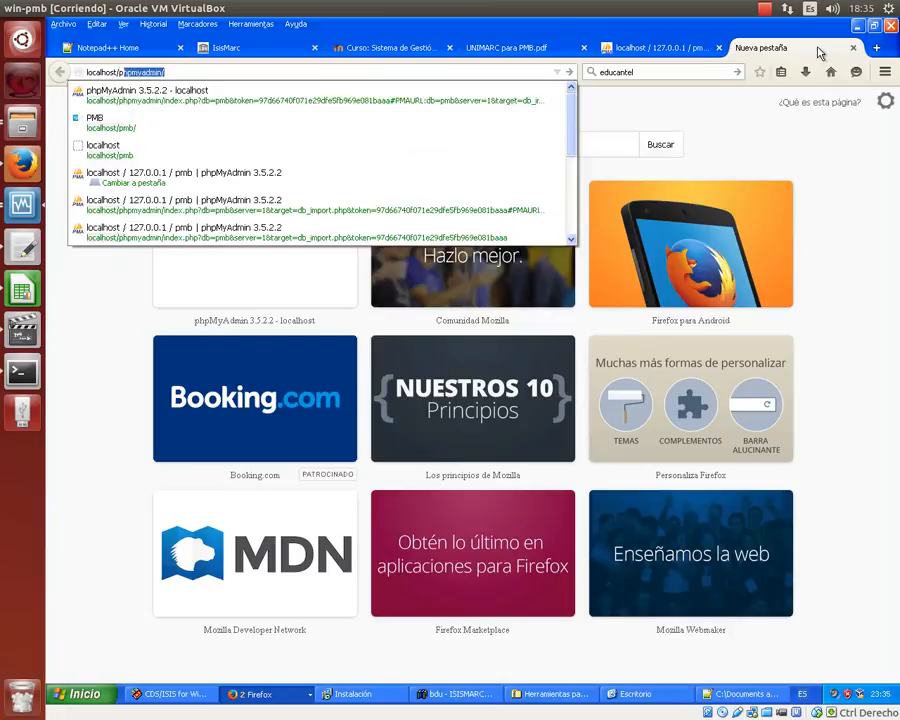
pyautogui.press('Return')
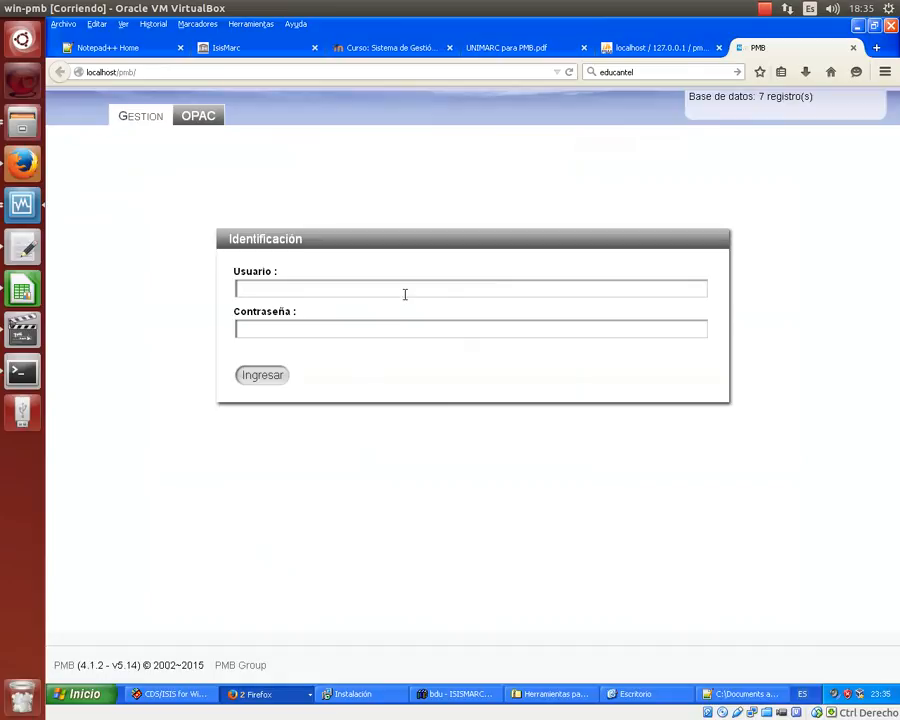
# - Log in to PMB with the administrator username and password
pyautogui.write('admin')
pyautogui.press('Tab')
pyautogui.write('admin')
pyautogui.press('Return')
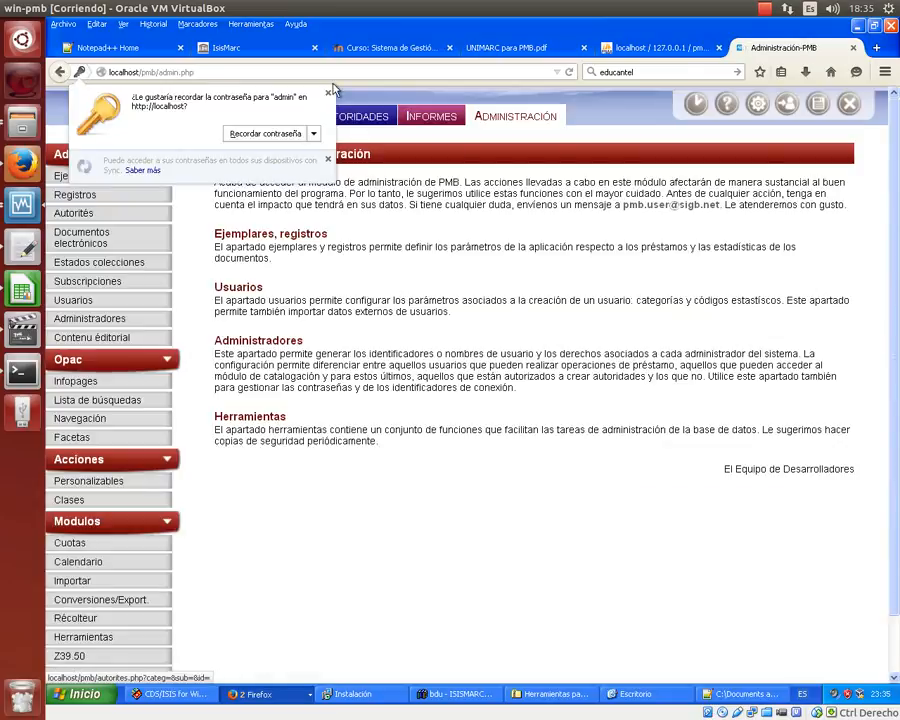
# - Dismiss the save-password prompt and go to Administración > Conversiones/Export
pyautogui.click(327, 93)
pyautogui.click(491, 121)
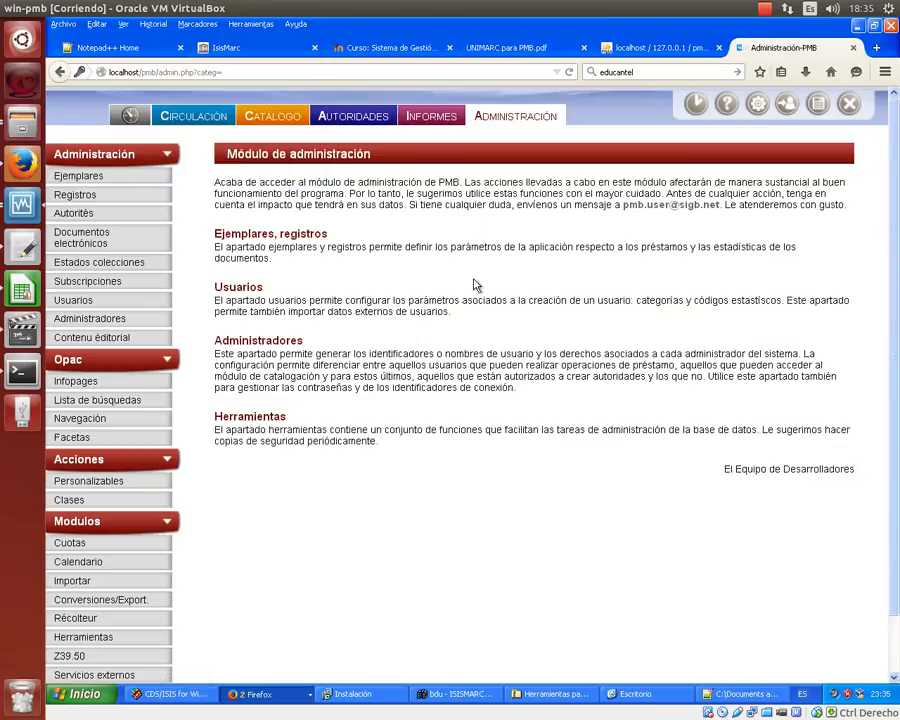
pyautogui.scroll(-1, 484, 294)
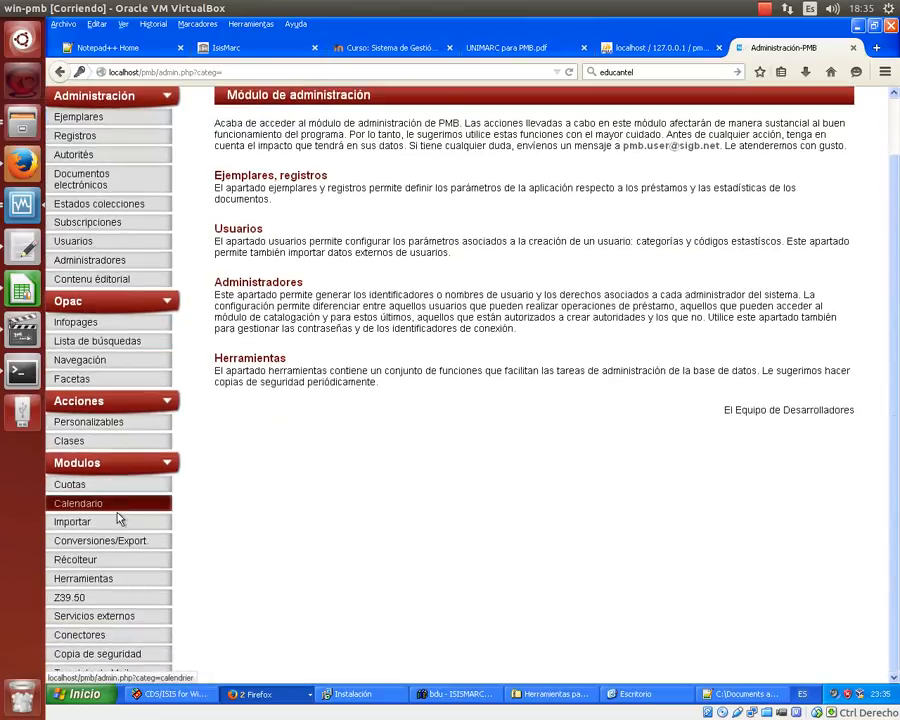
pyautogui.scroll(1, 122, 360)
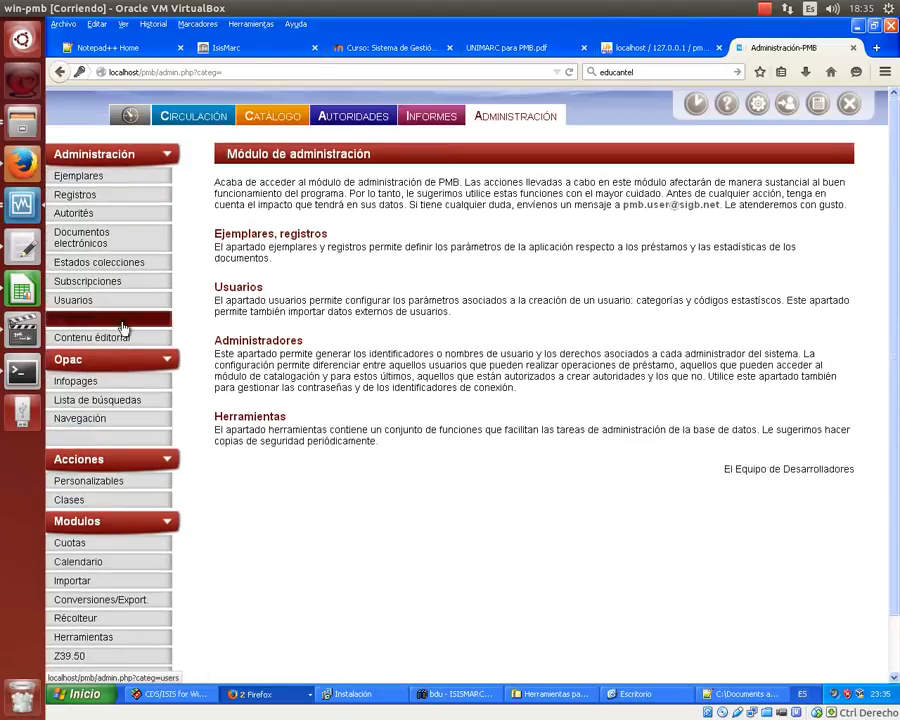
pyautogui.scroll(-1, 120, 565)
pyautogui.click(113, 545)
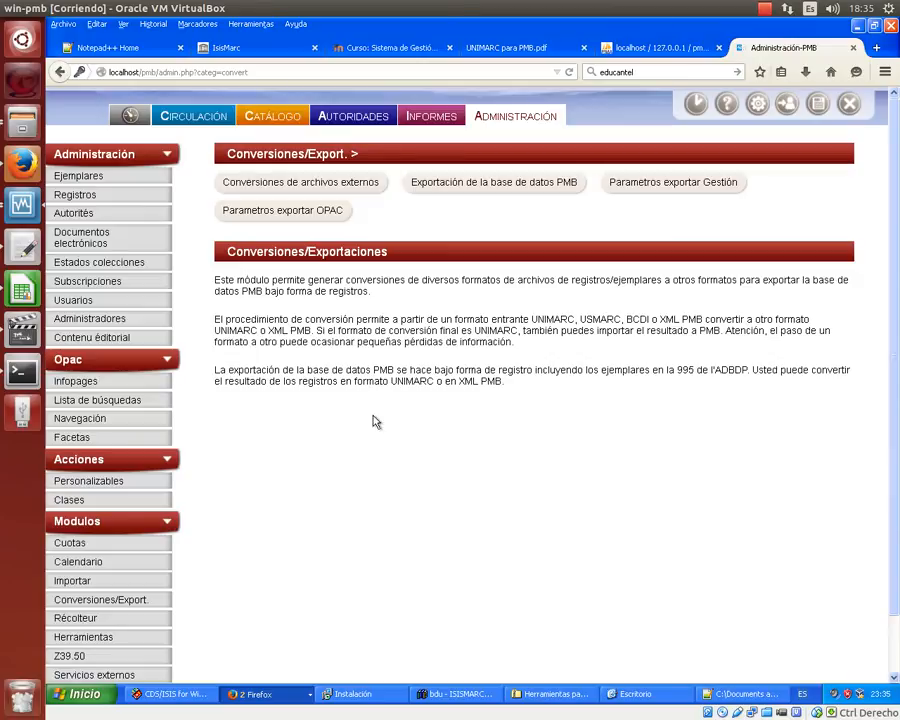
# - Choose 'Conversiones de archivos externos' on the Conversiones/Export page
pyautogui.click(335, 190)
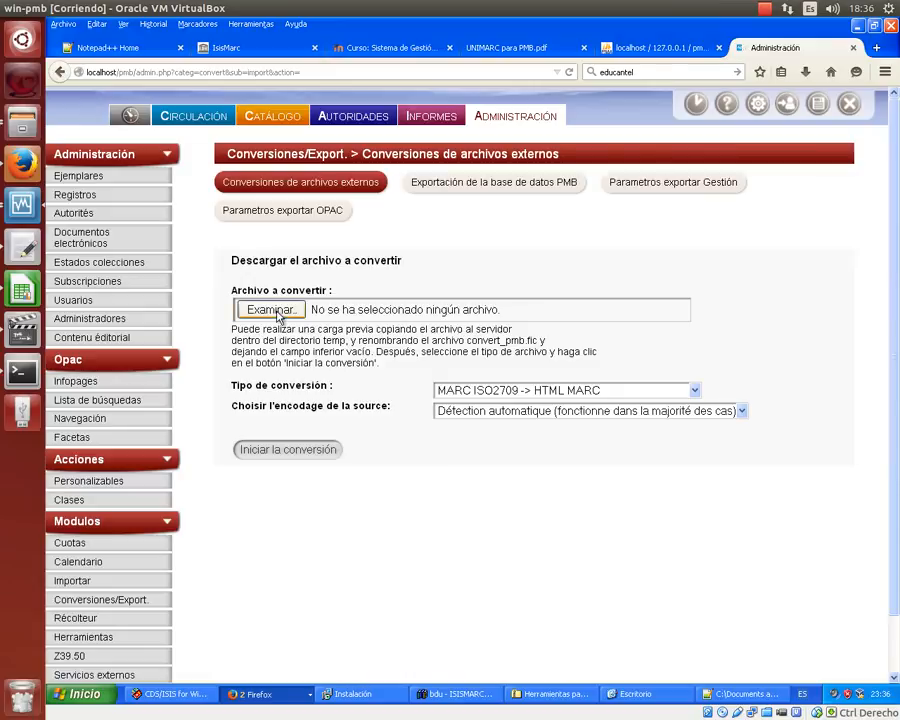
# - Choose cheroni.mrc from the Escritorio folder as the file to convert
pyautogui.click(272, 310)
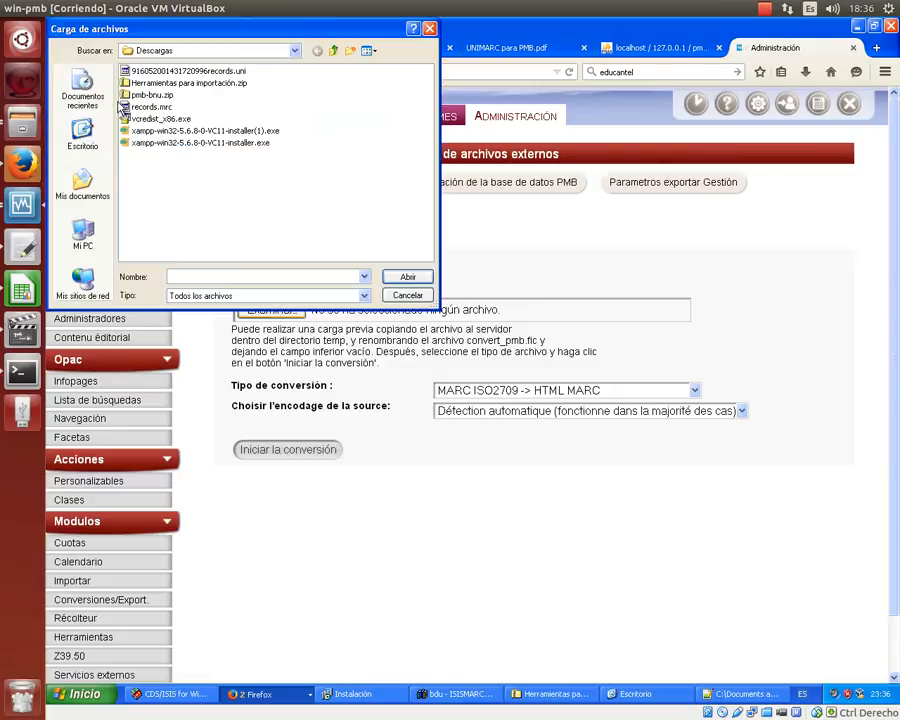
pyautogui.click(80, 128)
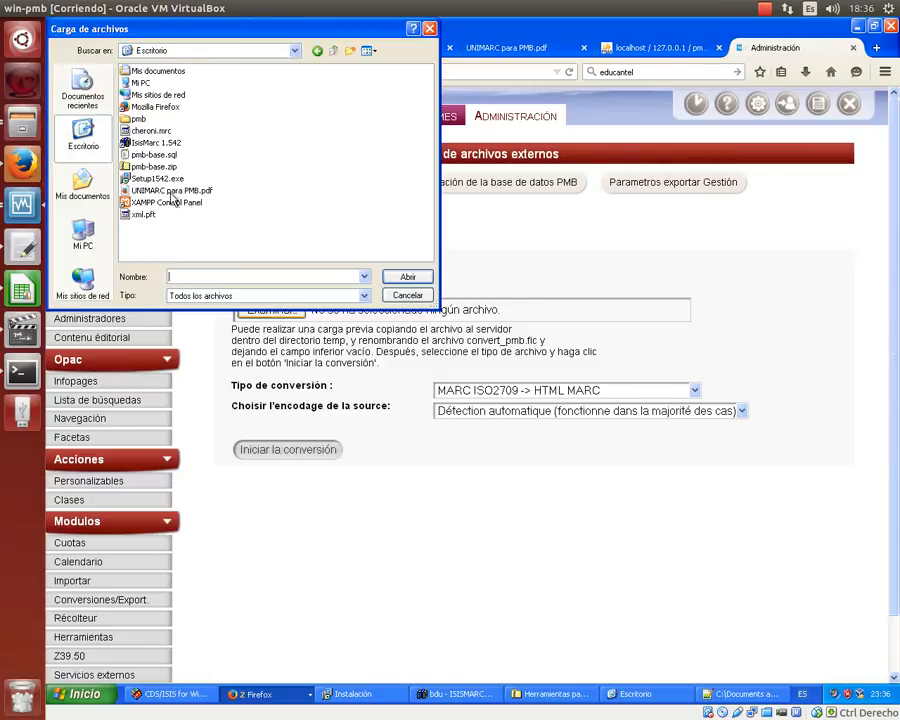
pyautogui.click(154, 131)
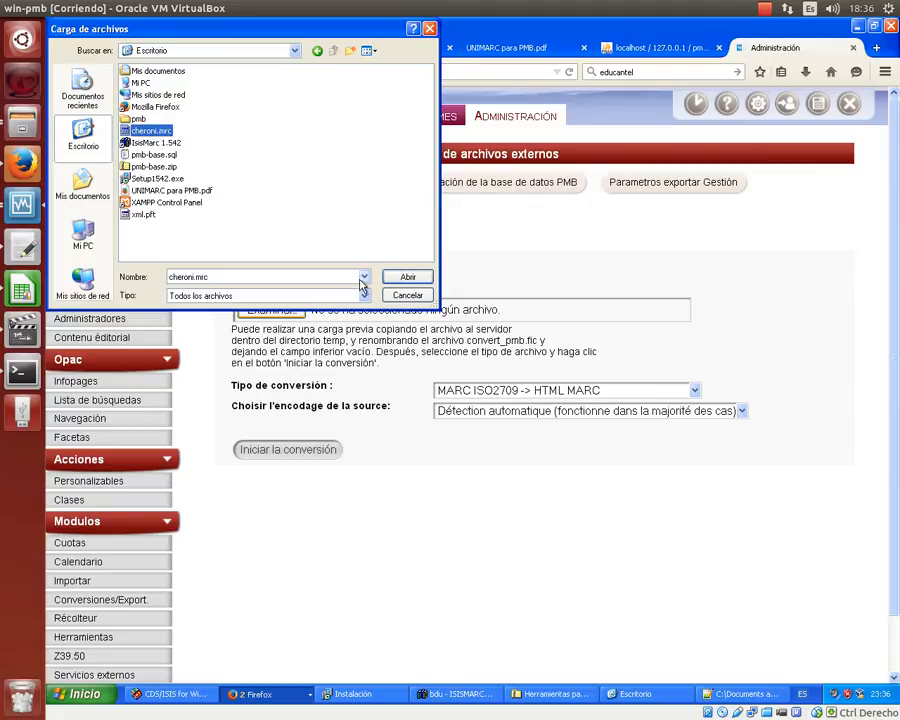
pyautogui.click(406, 277)
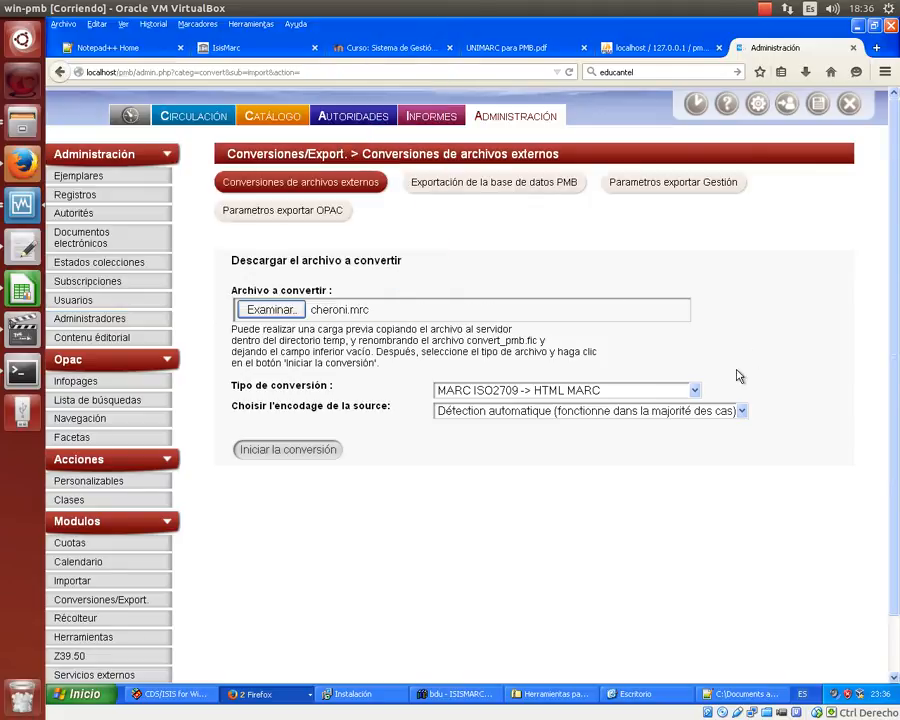
# - Set the conversion type to USMARC ISO2709 -> UNIMARC ISO2709 and force source encoding to UTF-8
pyautogui.click(696, 391)
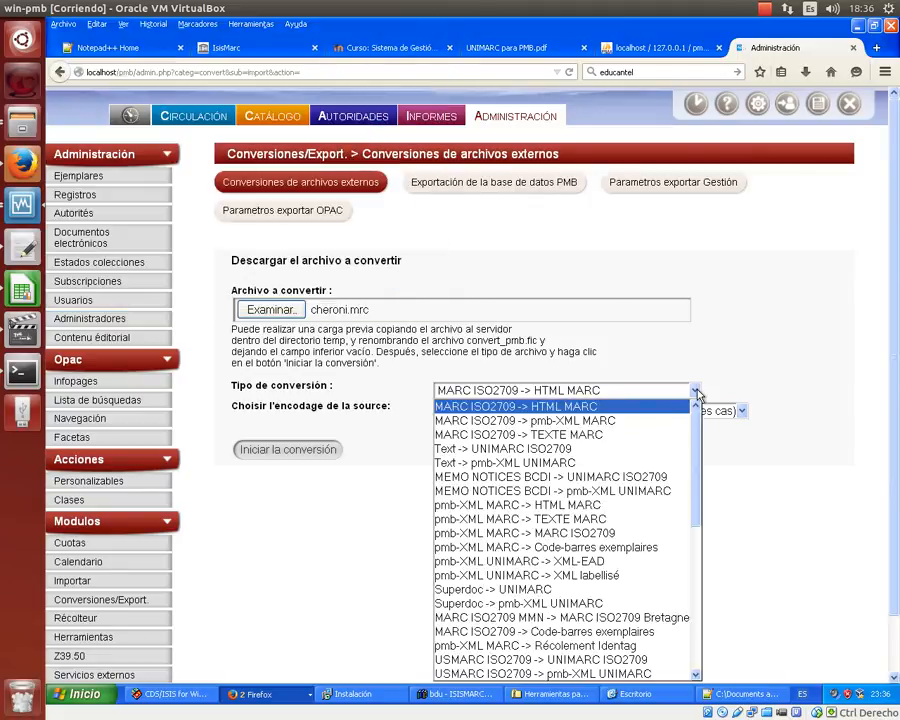
pyautogui.click(696, 392)
pyautogui.scroll(-1, 697, 393)
pyautogui.click(697, 333)
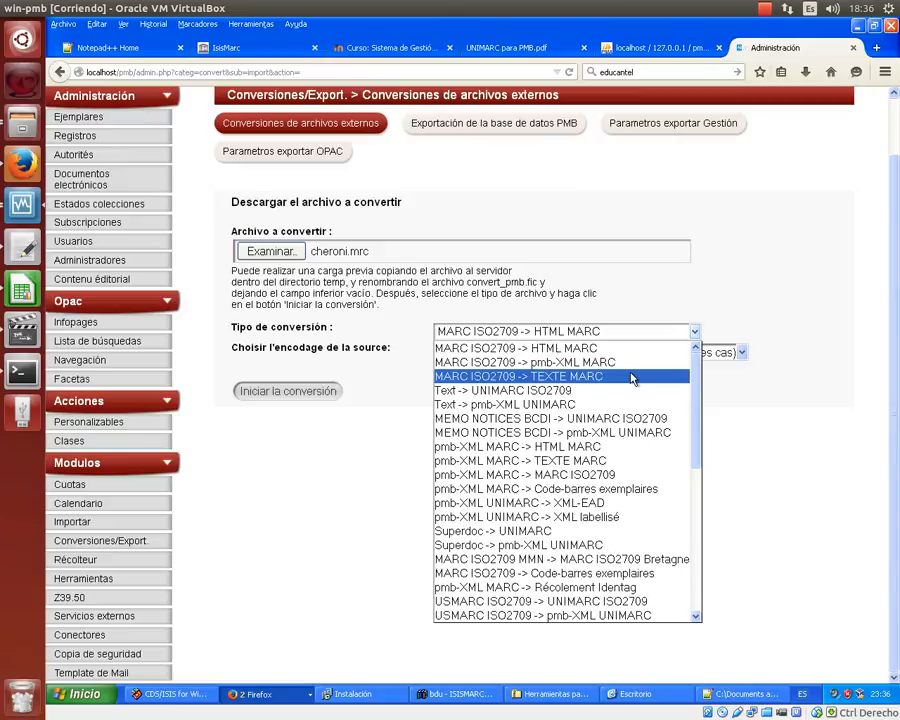
pyautogui.scroll(-3, 600, 362)
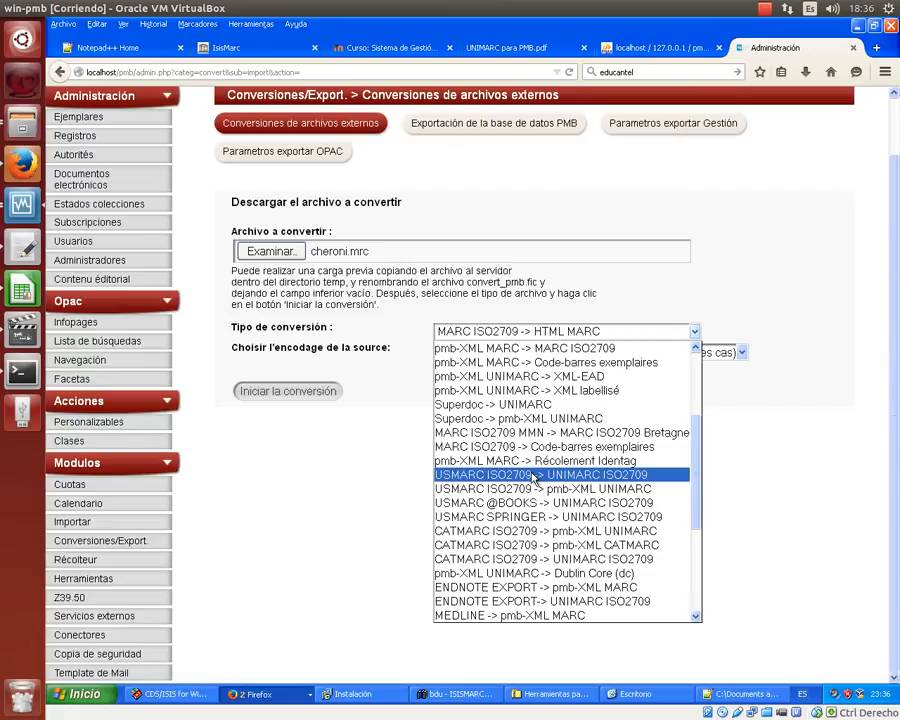
pyautogui.click(533, 476)
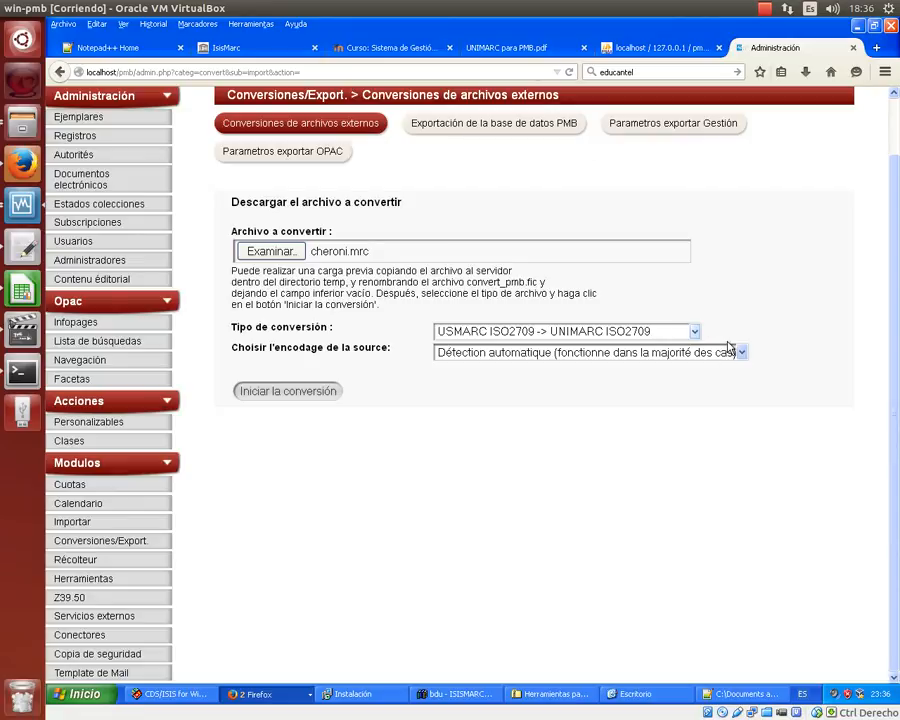
pyautogui.click(742, 354)
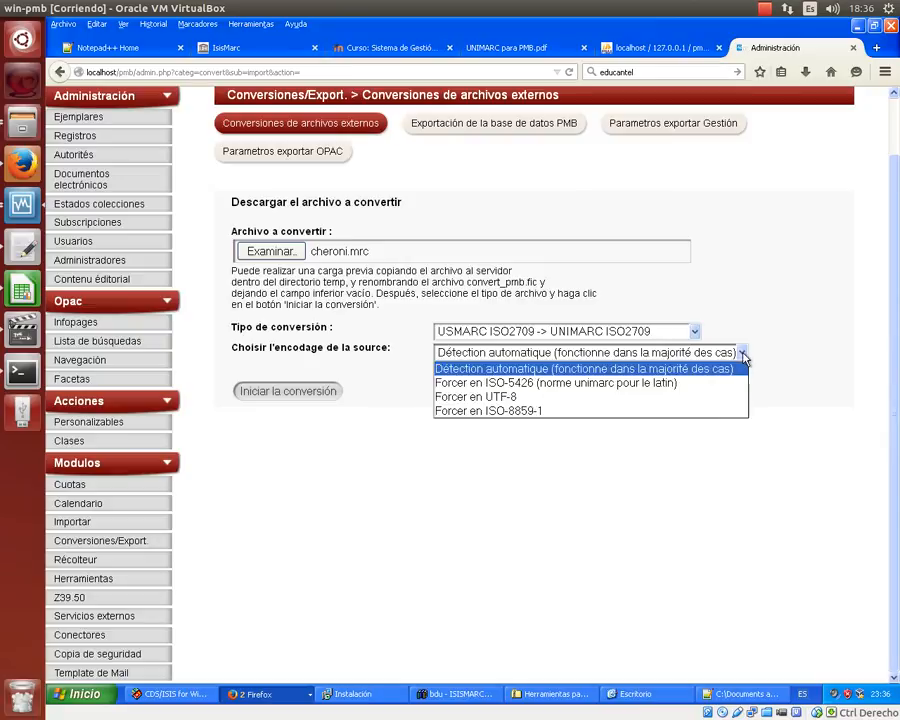
pyautogui.click(590, 397)
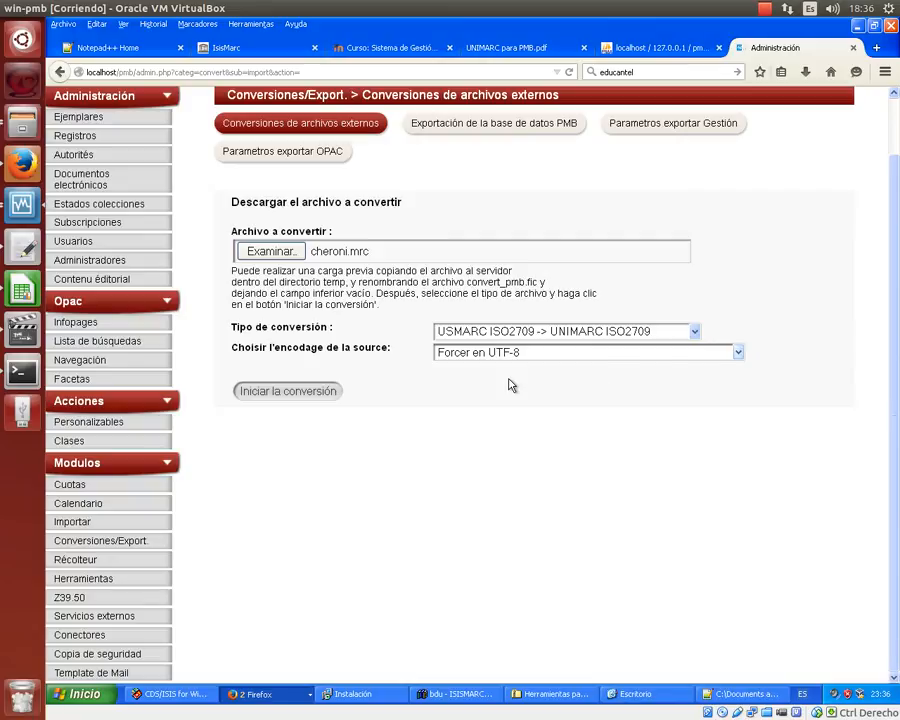
# - Run the conversion, opt to import records from the converted file, and finish the conversion phase
pyautogui.click(279, 393)
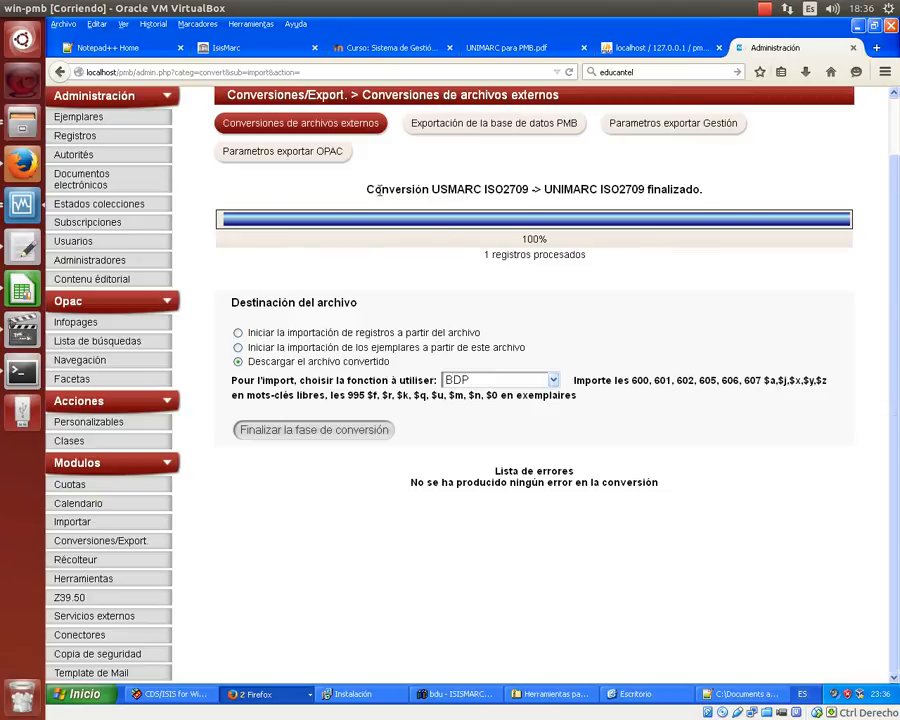
pyautogui.moveTo(386, 187); pyautogui.dragTo(698, 193)
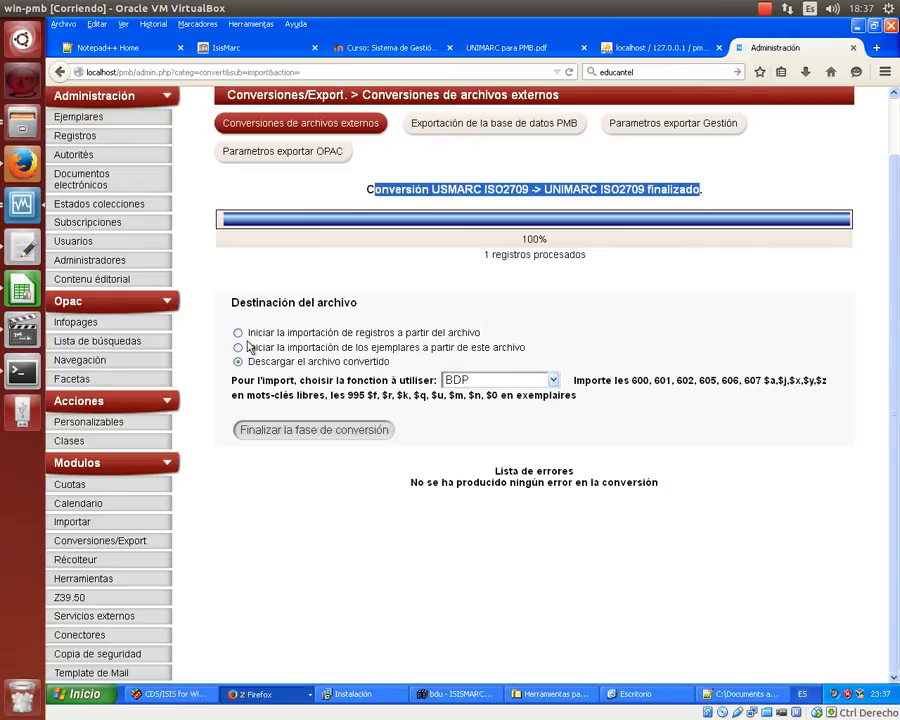
pyautogui.click(238, 333)
pyautogui.click(311, 432)
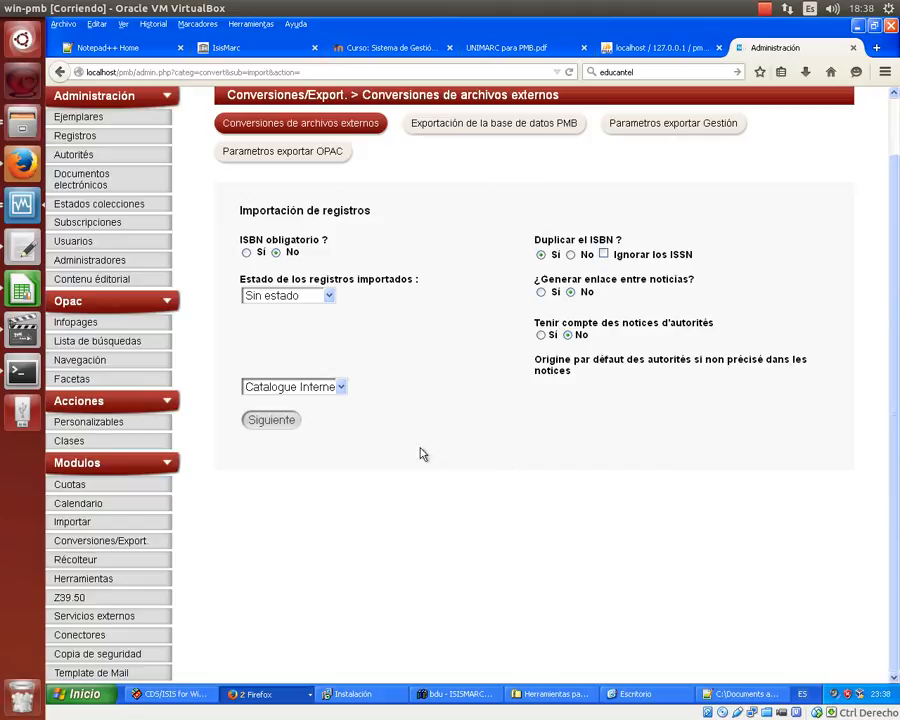
# - Import unimarc_pmb.fic with the default options, processing its single record
pyautogui.click(262, 421)
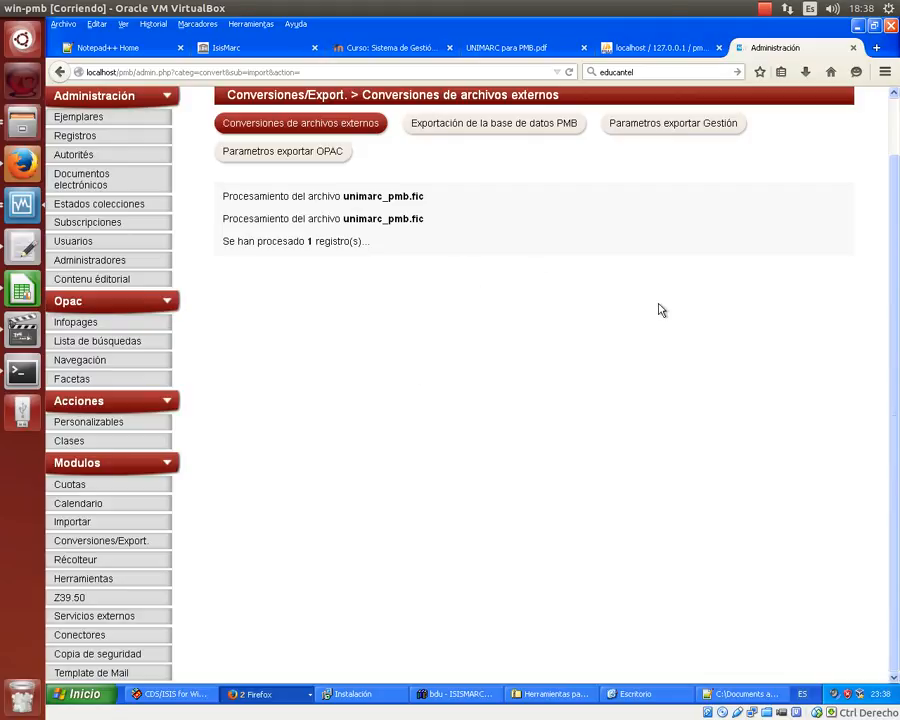
pyautogui.scroll(1, 659, 310)
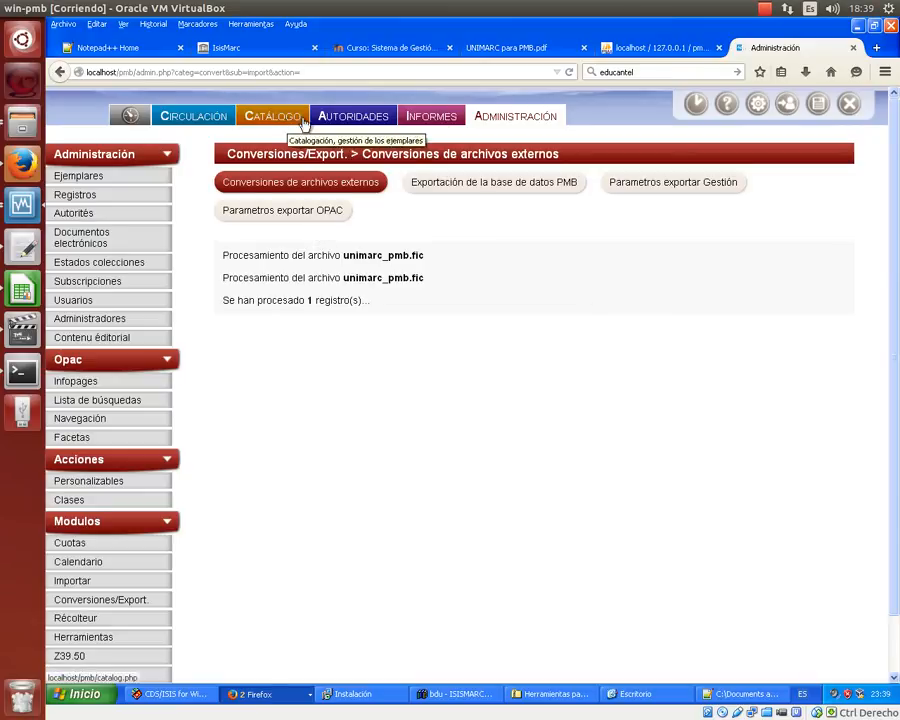
# - In Catálogo, search all fields for 'cheroni' and open the full Constructivismo y realismo record
pyautogui.click(261, 118)
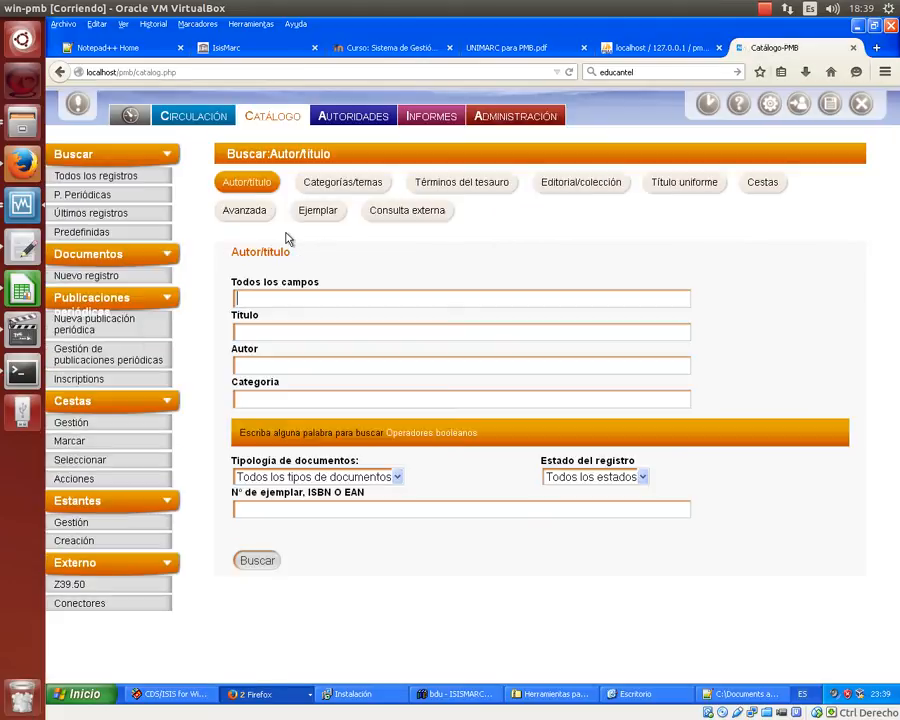
pyautogui.click(300, 300)
pyautogui.write('cheroni')
pyautogui.press('Return')
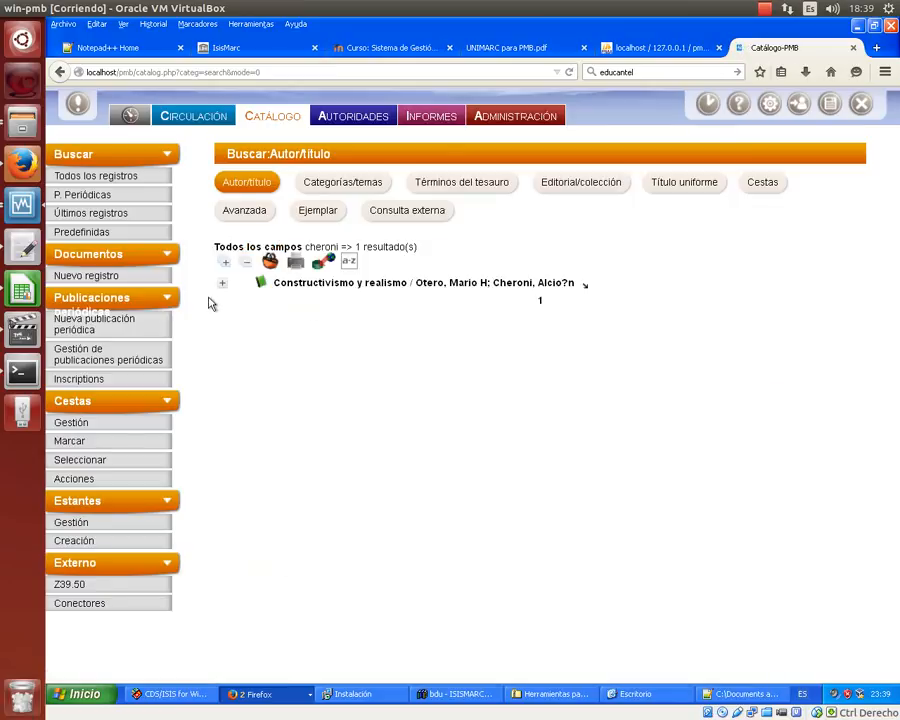
pyautogui.click(222, 284)
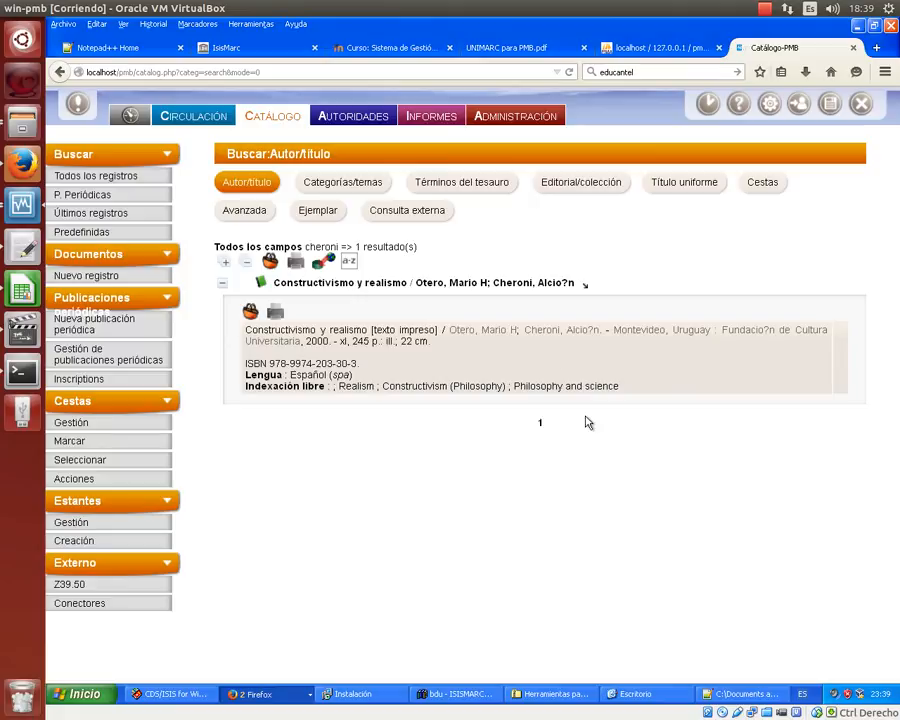
pyautogui.click(437, 289)
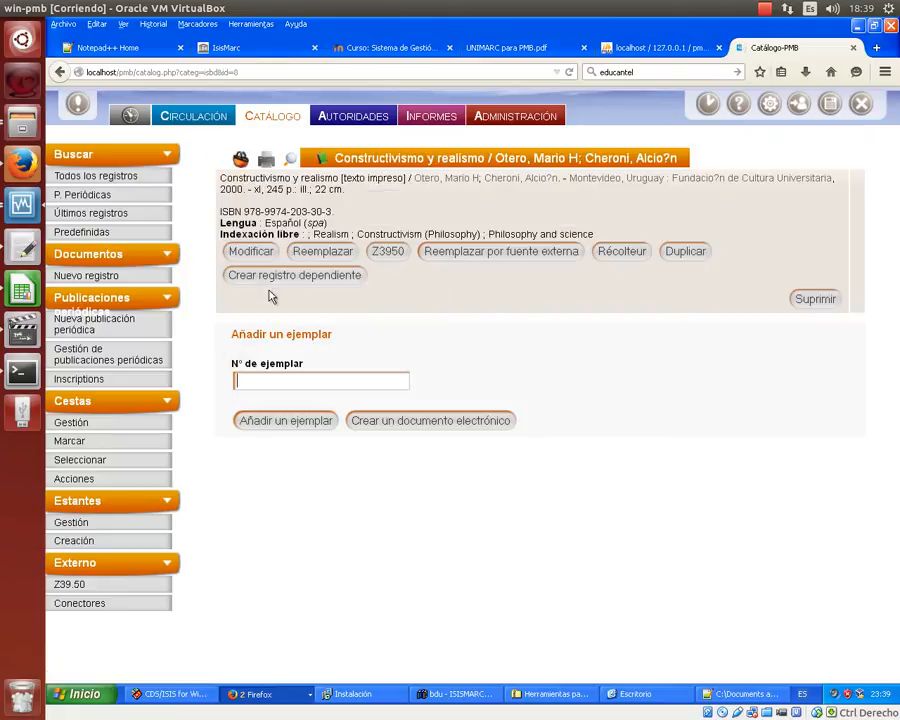
# - Open the Constructivismo y realismo record for editing and expand its Responsabilidad and ISBN sections
pyautogui.click(253, 256)
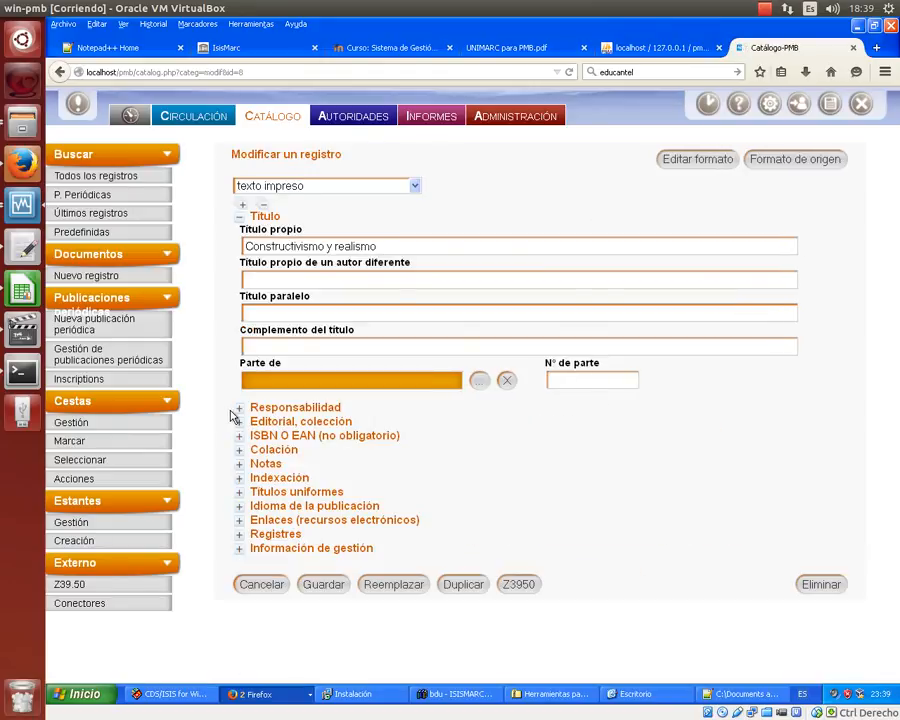
pyautogui.click(238, 409)
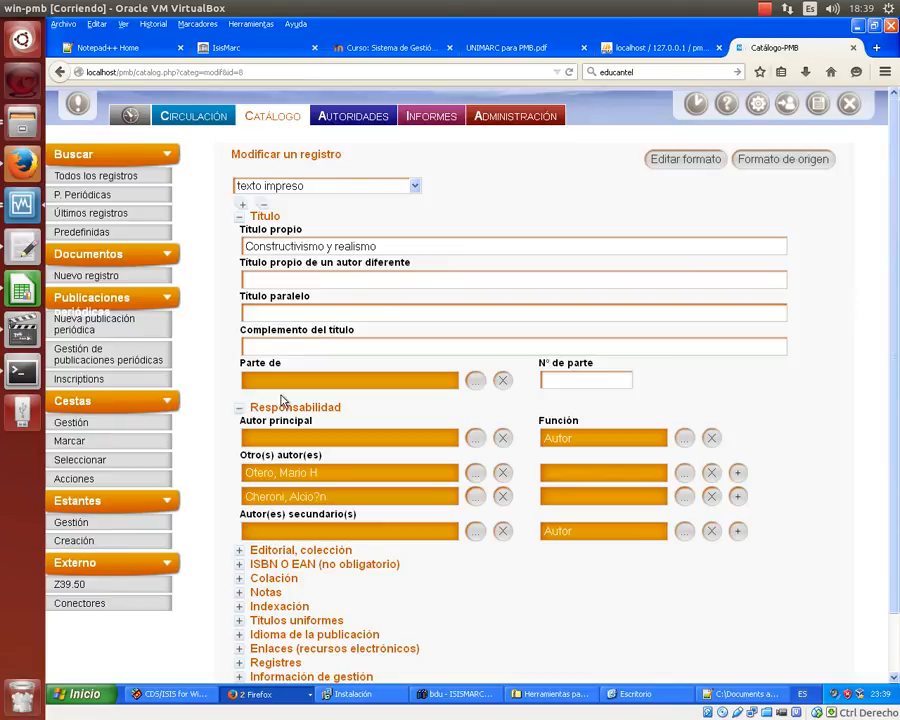
pyautogui.scroll(-1, 340, 390)
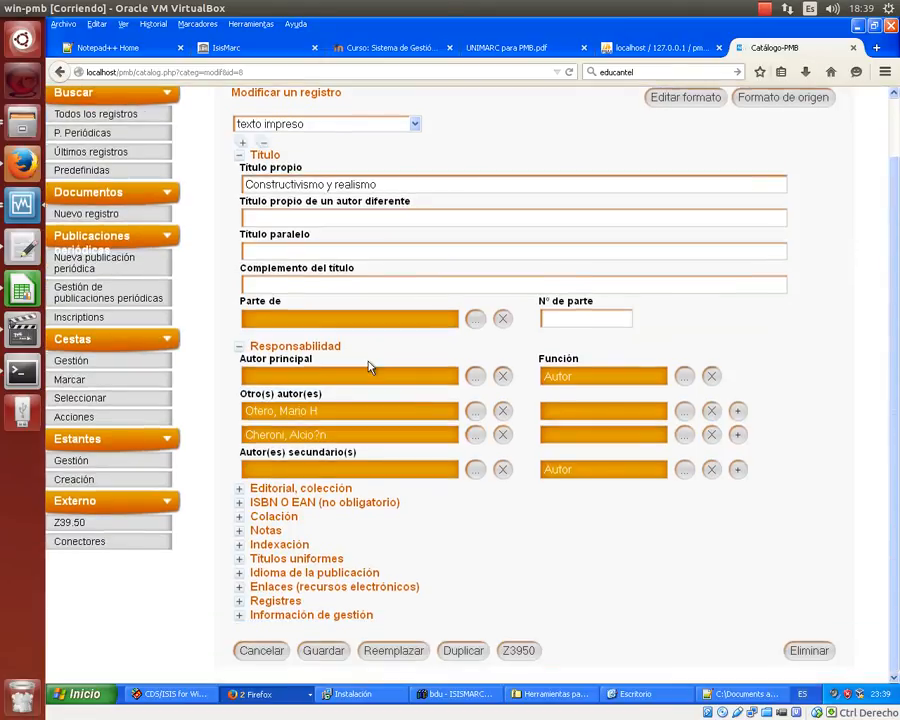
pyautogui.click(239, 503)
pyautogui.scroll(1, 552, 519)
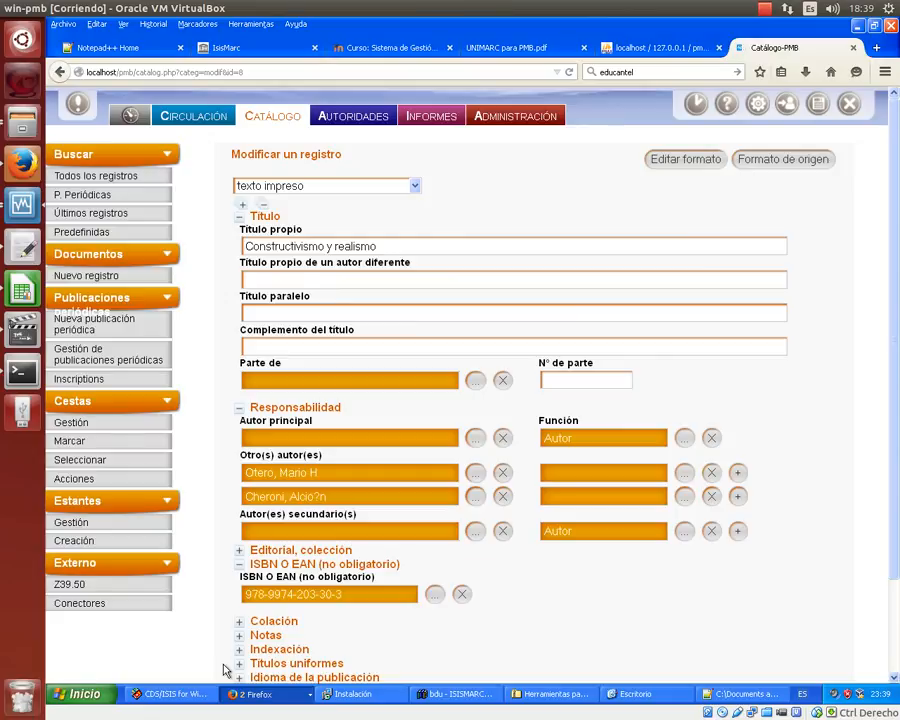
pyautogui.scroll(-2, 350, 660)
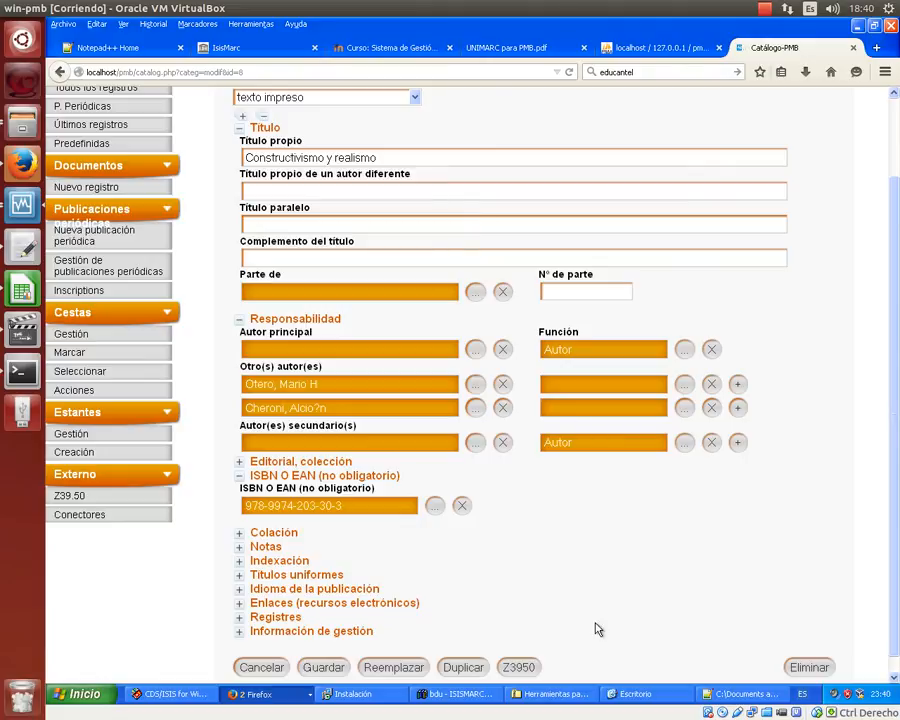
# - Export the bdu database from IsisMarc as MARC21, writing 300 records to C:\DBISIS\Bdu\bdu.mrc
pyautogui.click(433, 696)
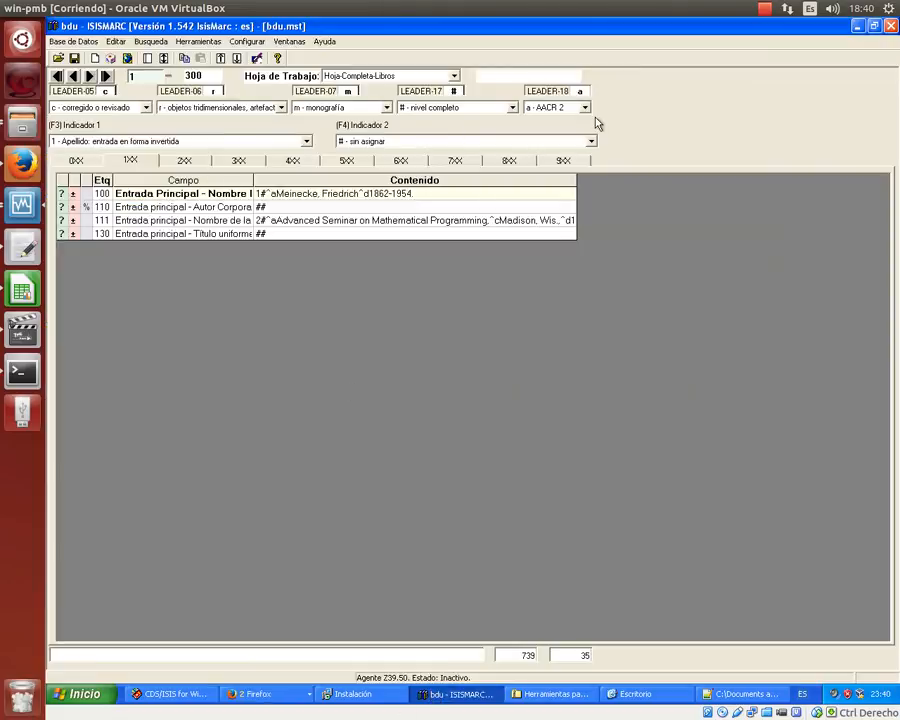
pyautogui.click(74, 42)
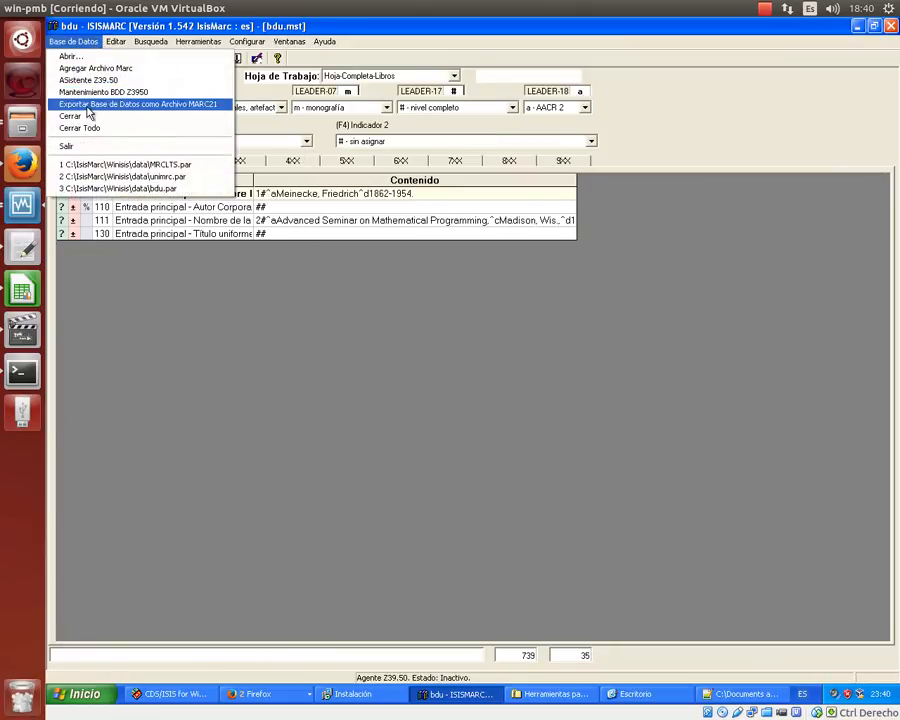
pyautogui.click(88, 106)
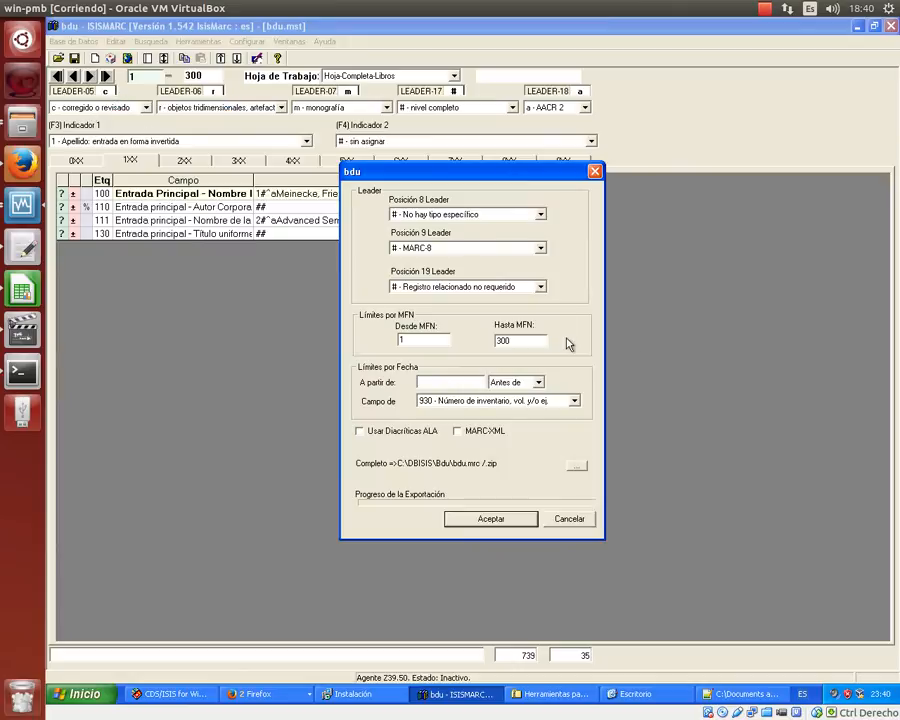
pyautogui.click(491, 520)
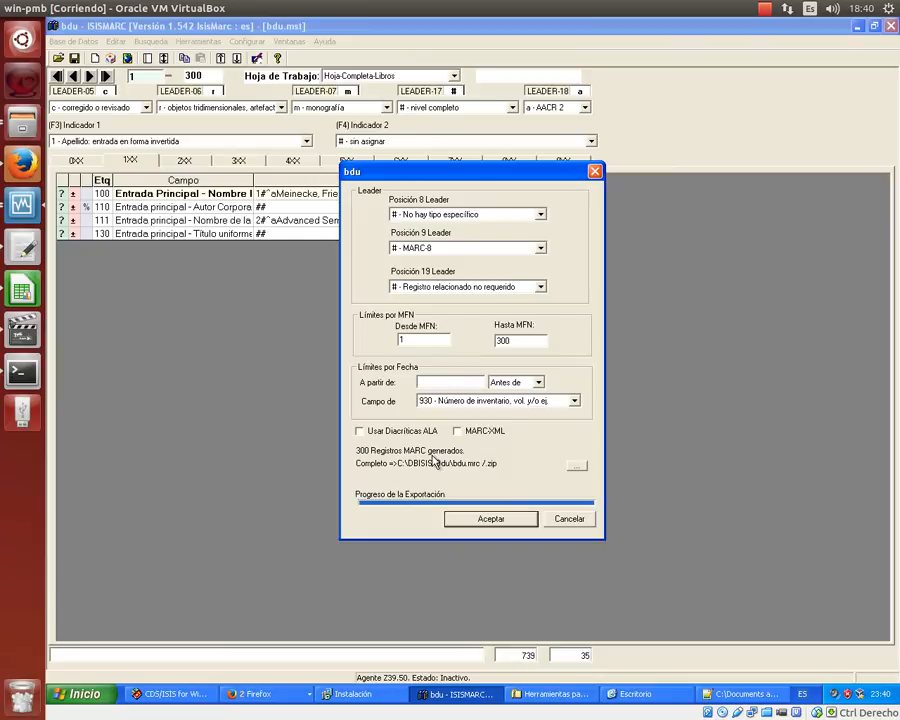
pyautogui.click(564, 520)
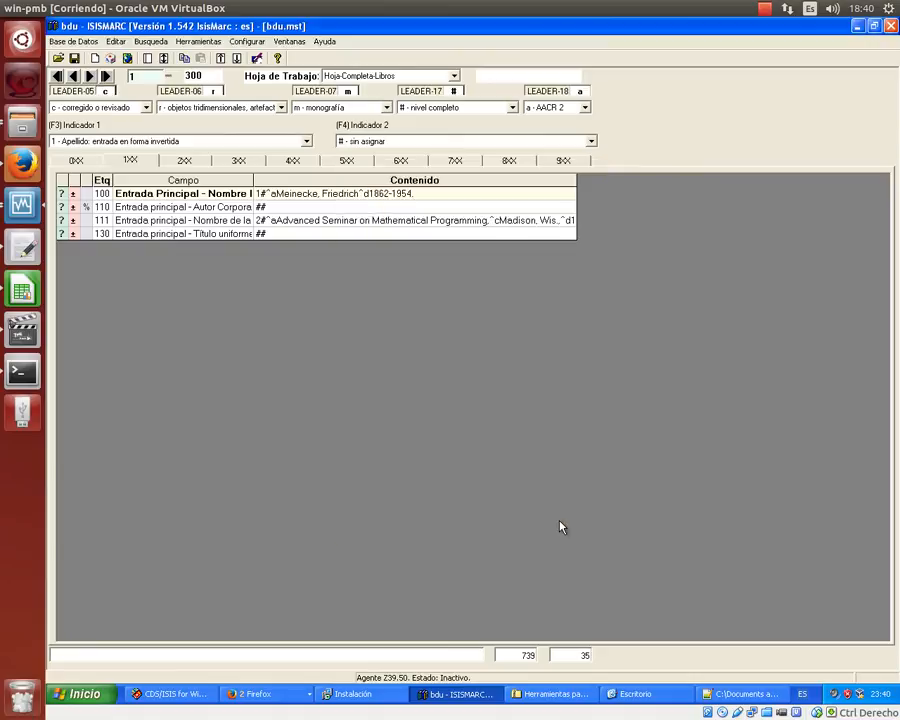
# - Open the LIBTC Print Setup in CDS/ISIS and set the MFN range to 1/50
pyautogui.click(182, 694)
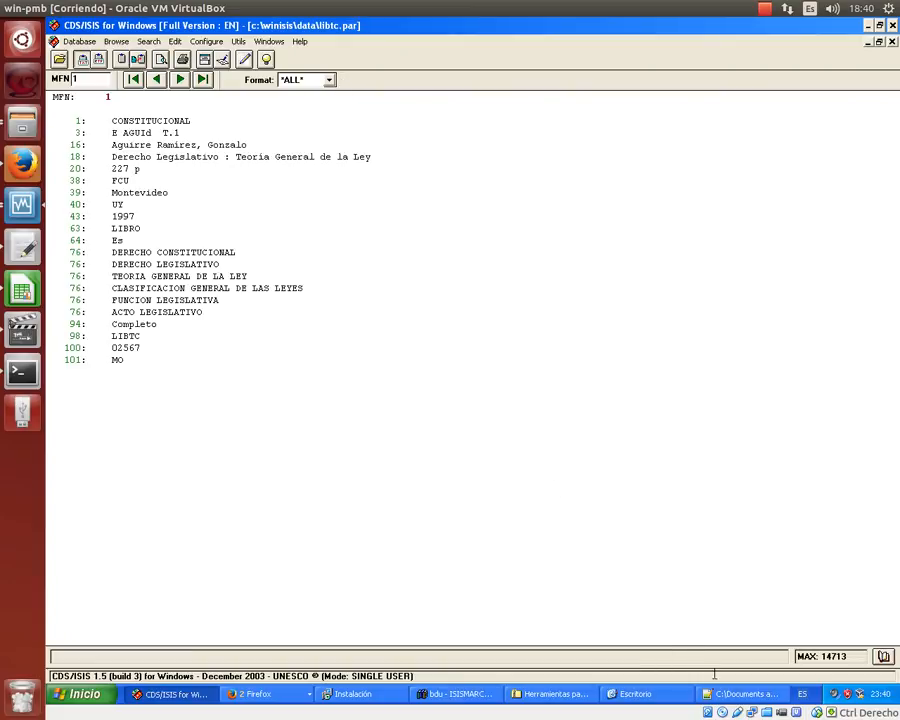
pyautogui.click(78, 41)
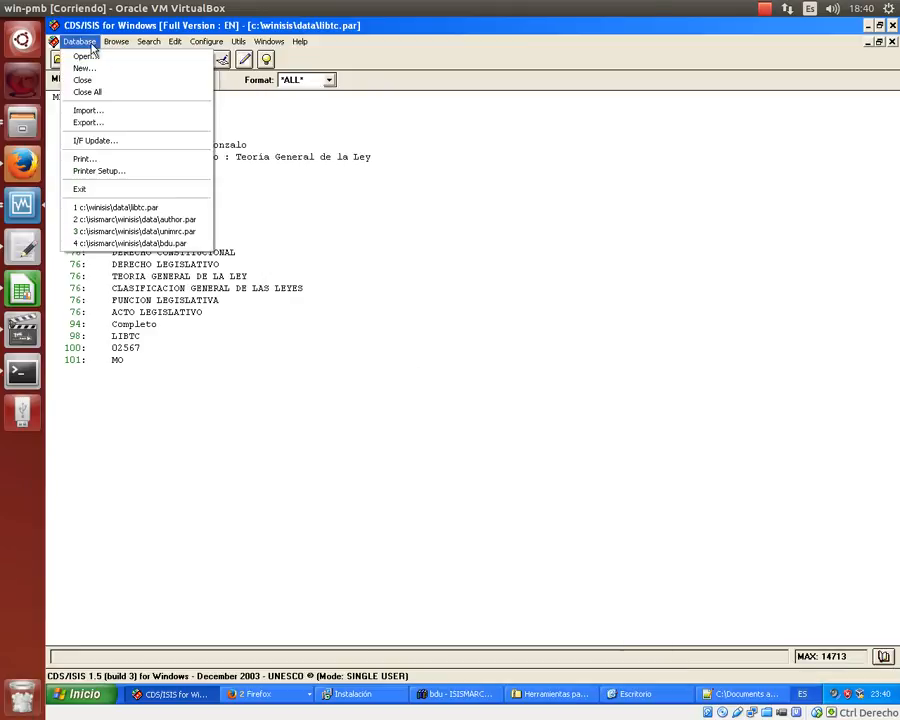
pyautogui.click(92, 170)
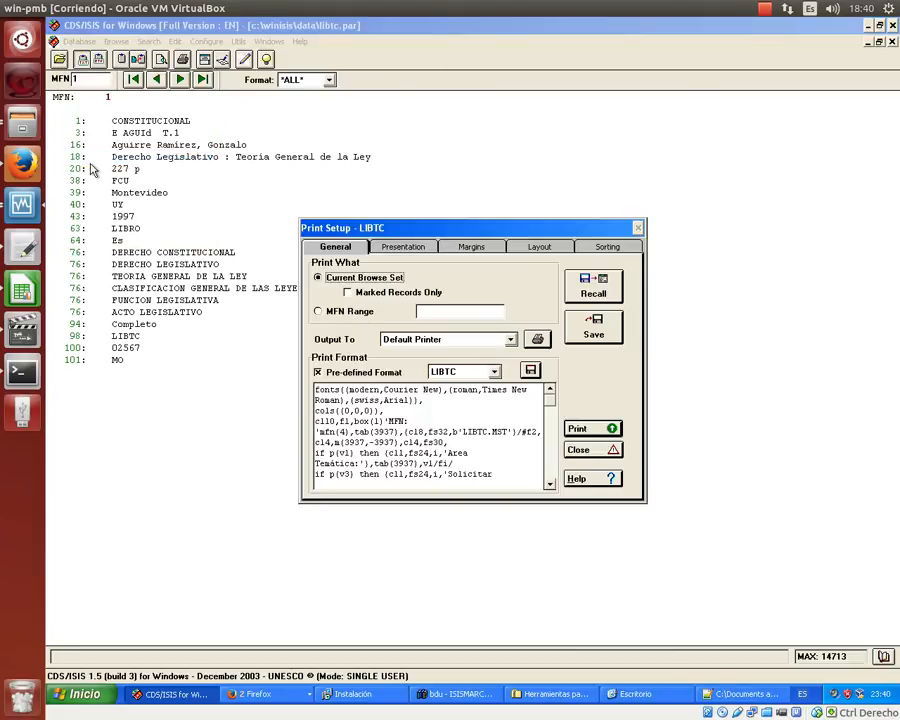
pyautogui.click(318, 312)
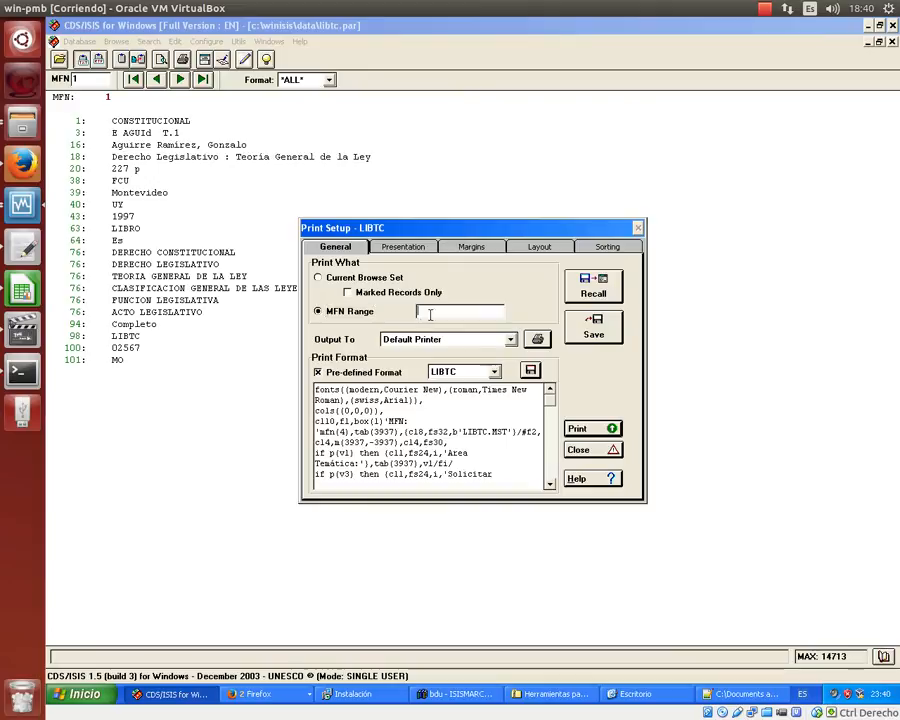
pyautogui.write('1/500')
pyautogui.press('BackSpace')
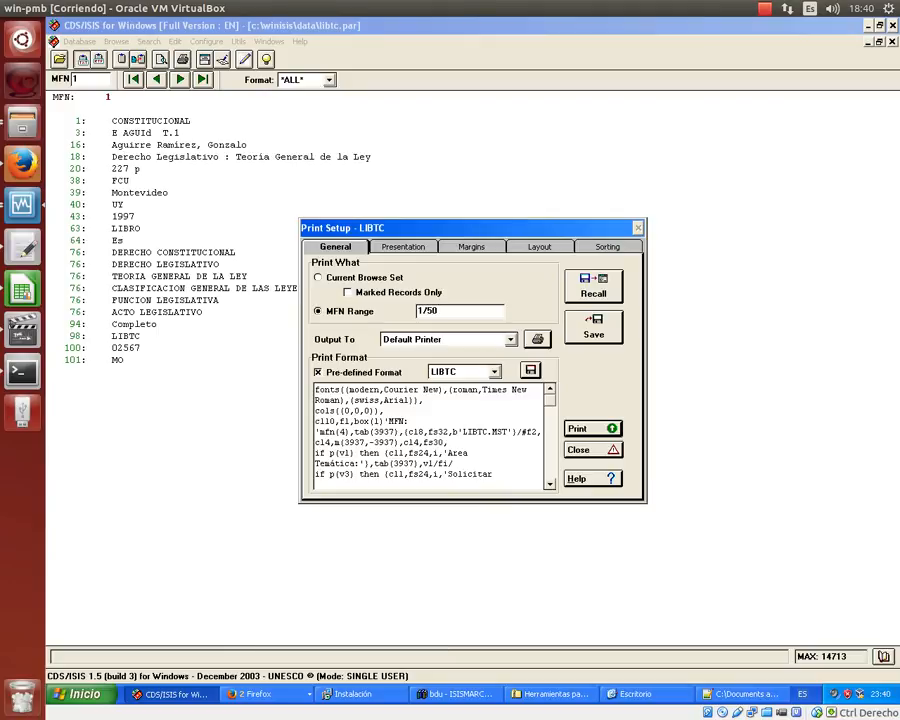
# - Send output to an ASCII Windows-ANSI file and leave the print format blank with *ALL*
pyautogui.click(510, 340)
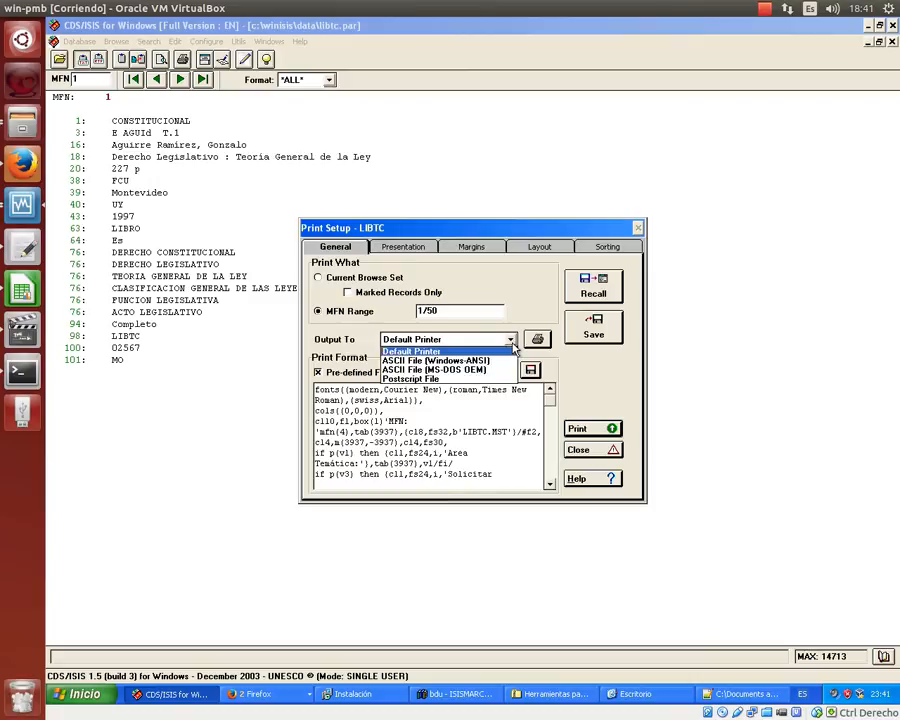
pyautogui.click(450, 360)
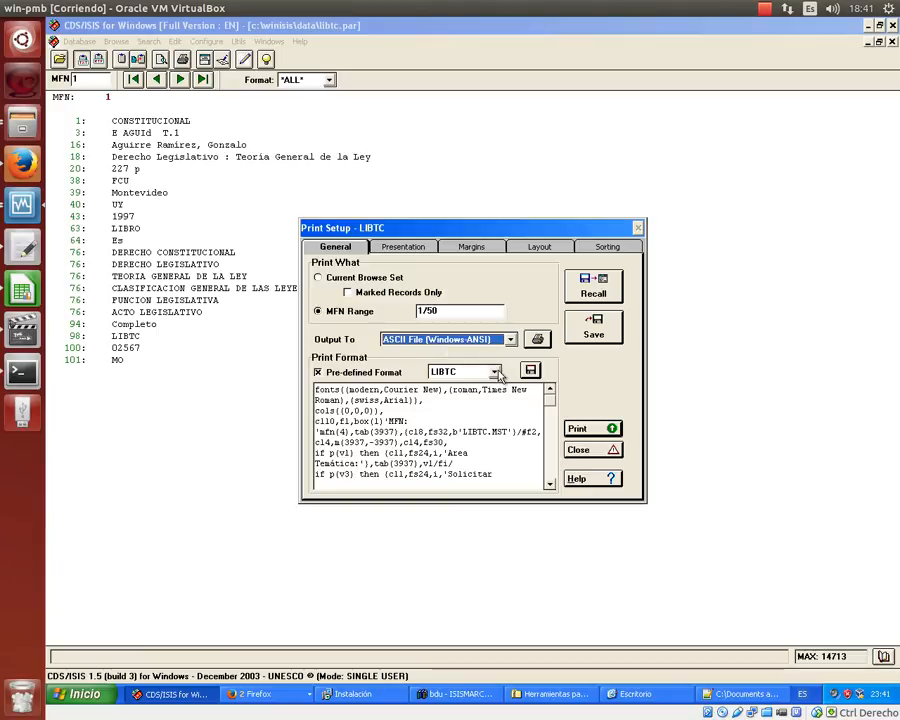
pyautogui.click(494, 372)
pyautogui.click(467, 384)
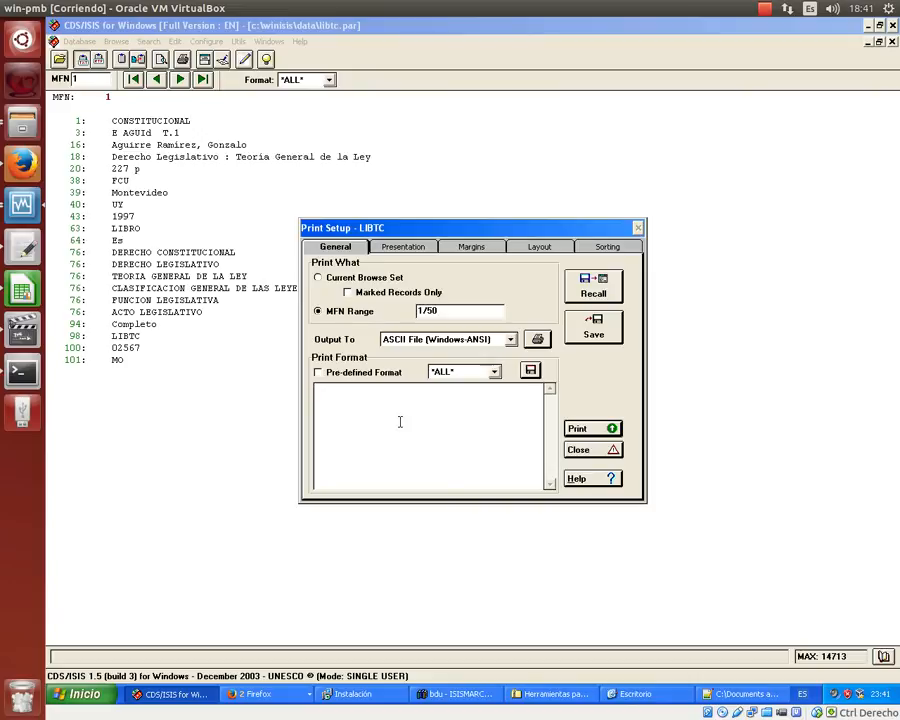
pyautogui.click(494, 372)
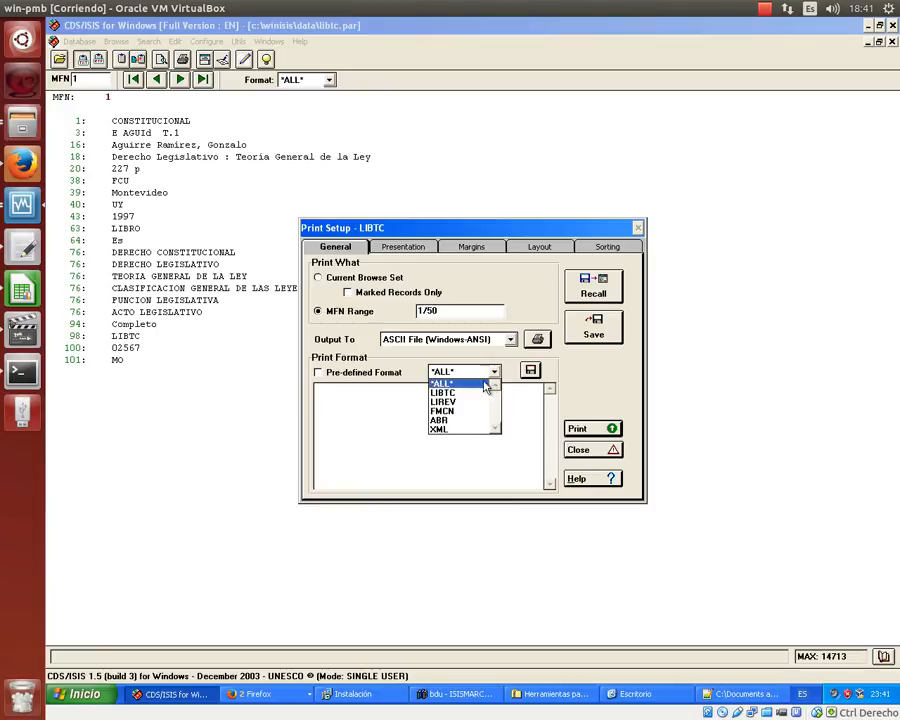
pyautogui.click(445, 392)
pyautogui.click(466, 373)
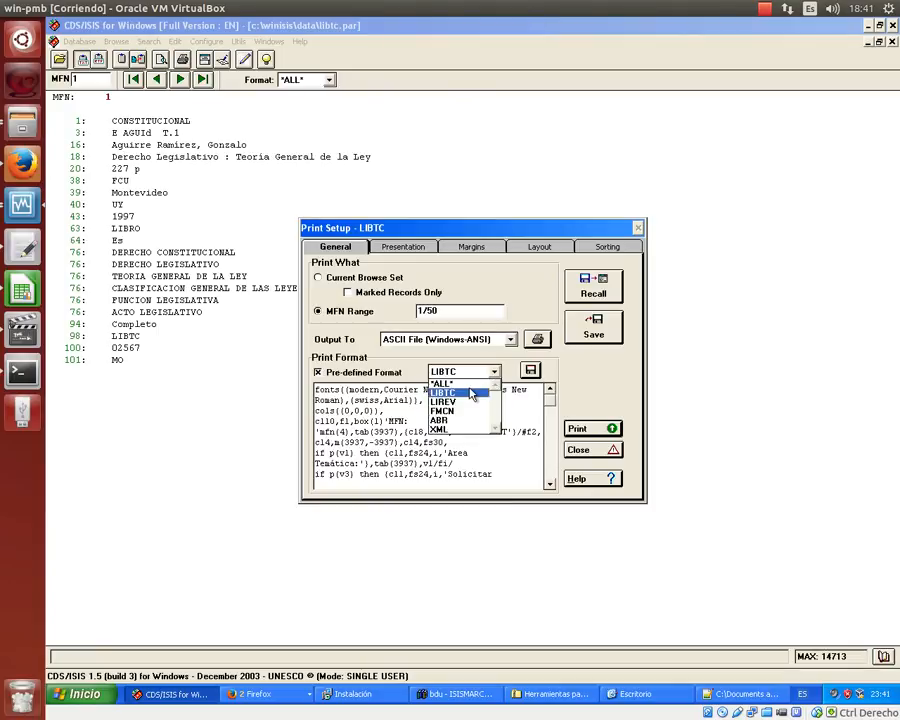
pyautogui.click(462, 383)
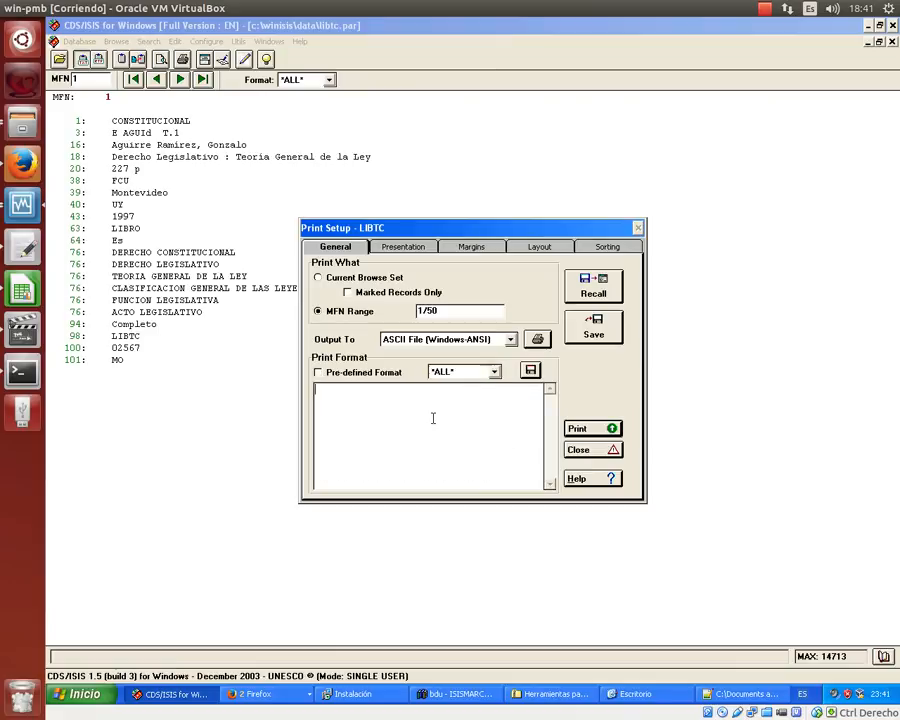
pyautogui.click(558, 697)
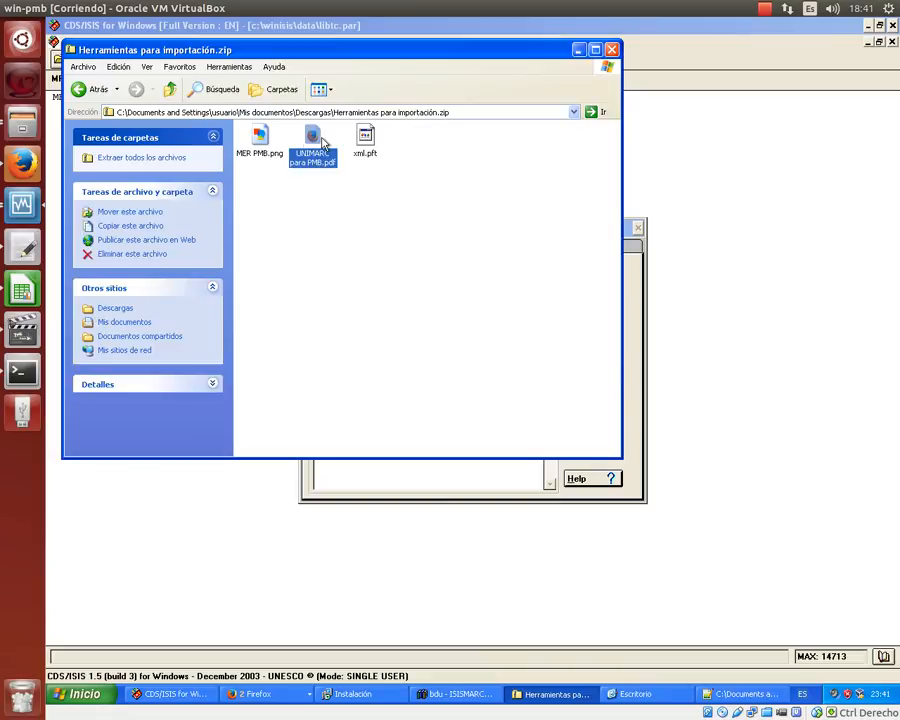
# - Open the desktop's xml.pft in Notepad++, copy all its code, and return to the empty print format box
pyautogui.click(866, 27)
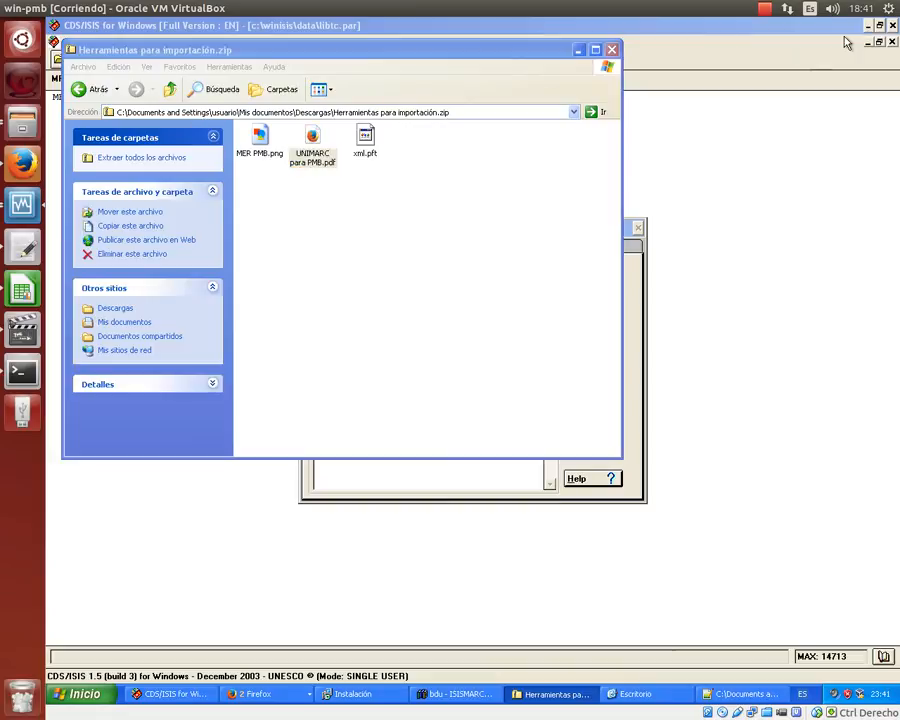
pyautogui.click(688, 697)
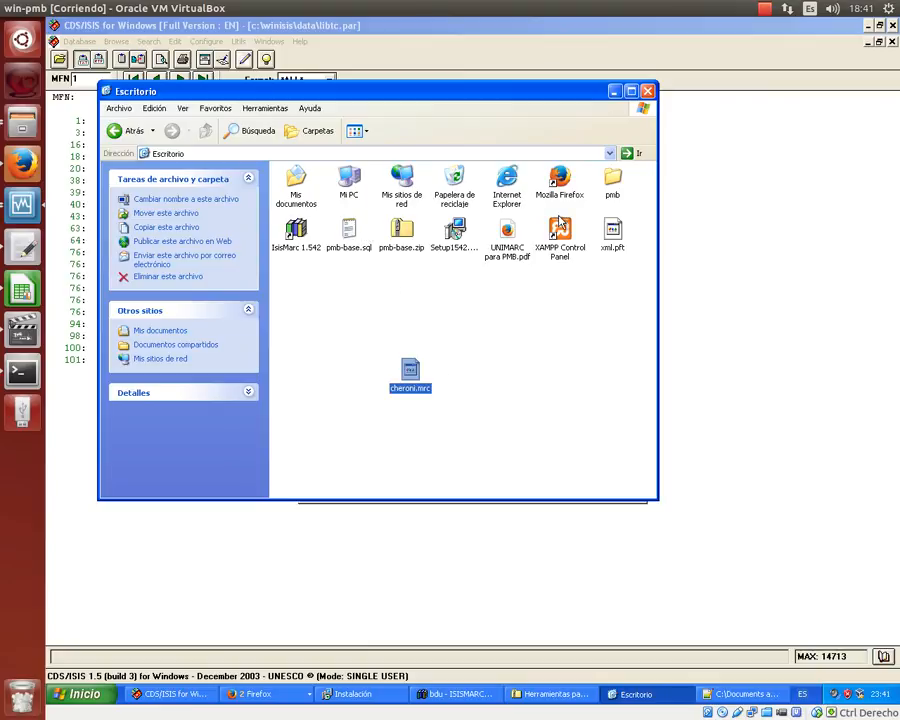
pyautogui.rightClick(610, 233)
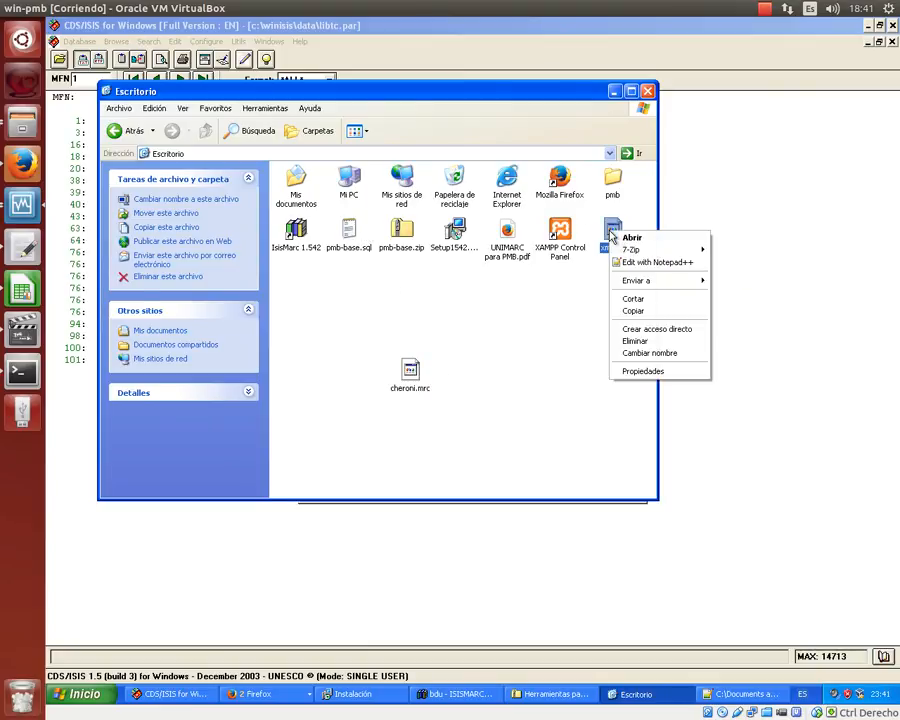
pyautogui.click(624, 263)
pyautogui.click(246, 259)
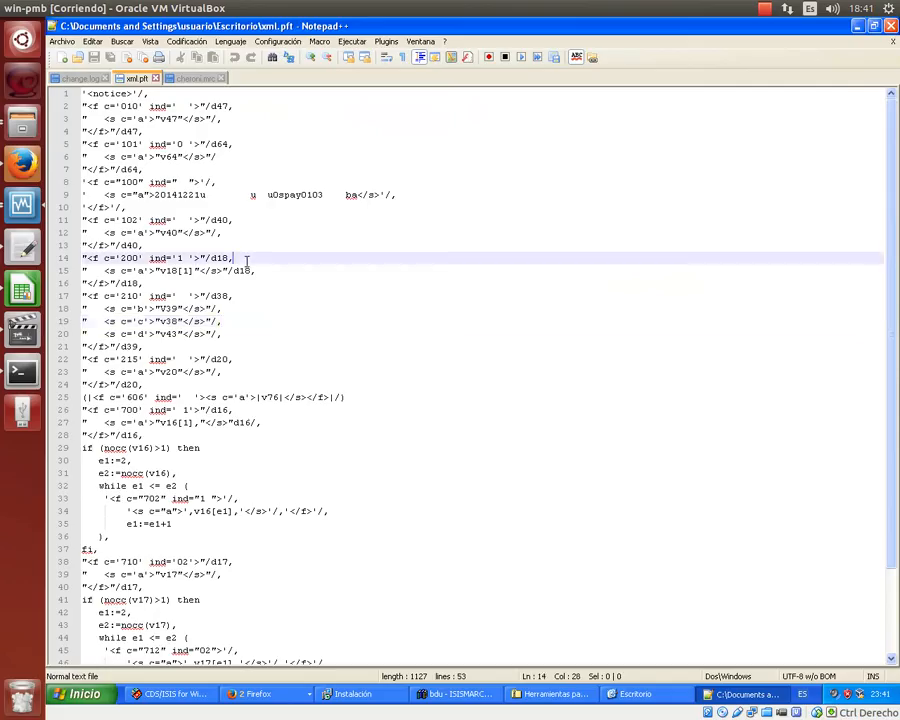
pyautogui.hotkey('ctrl', 'a')
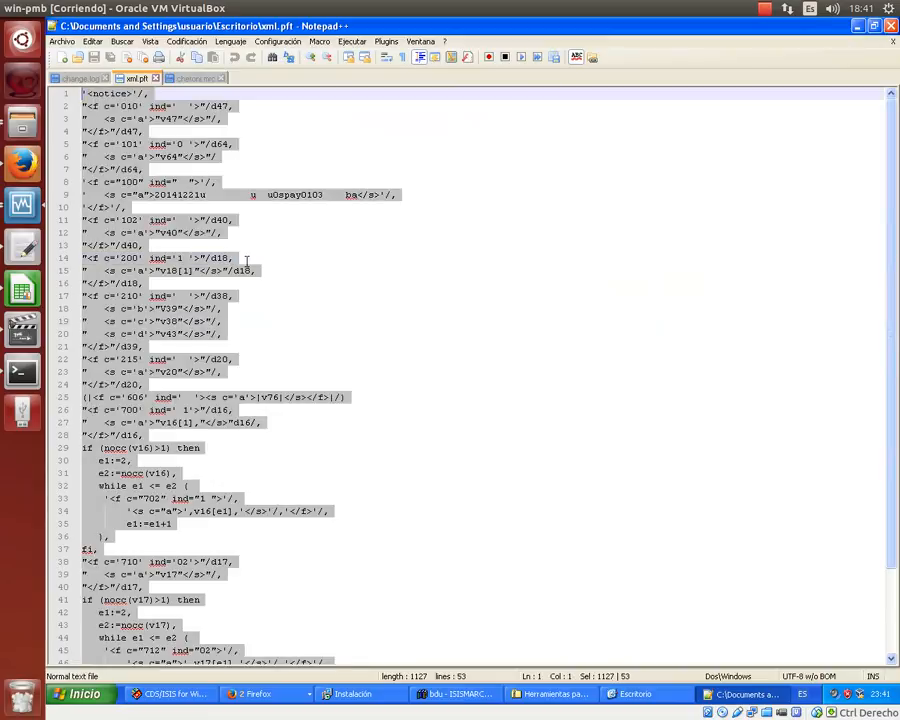
pyautogui.click(142, 693)
pyautogui.click(403, 398)
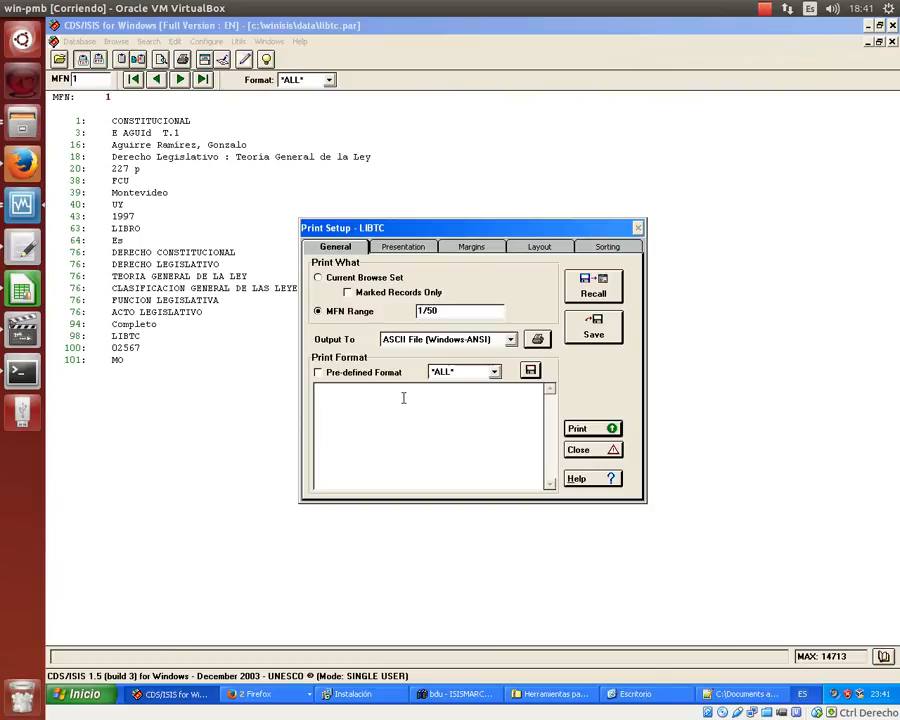
# - Paste the xml.pft code as the print format and print records 1/50 to expor.xml
pyautogui.hotkey('ctrl', 'v')
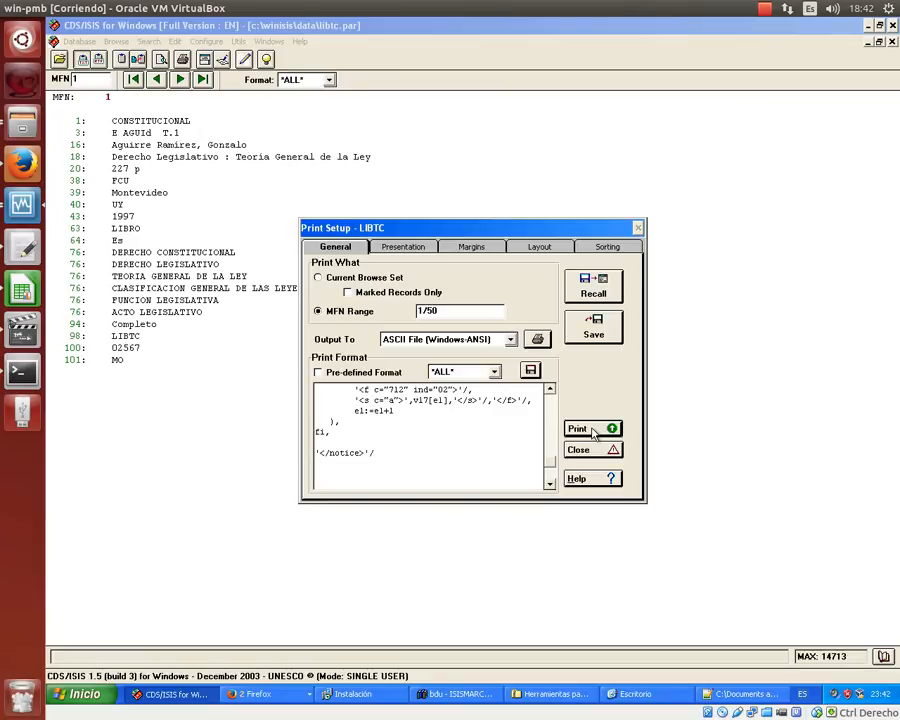
pyautogui.click(592, 432)
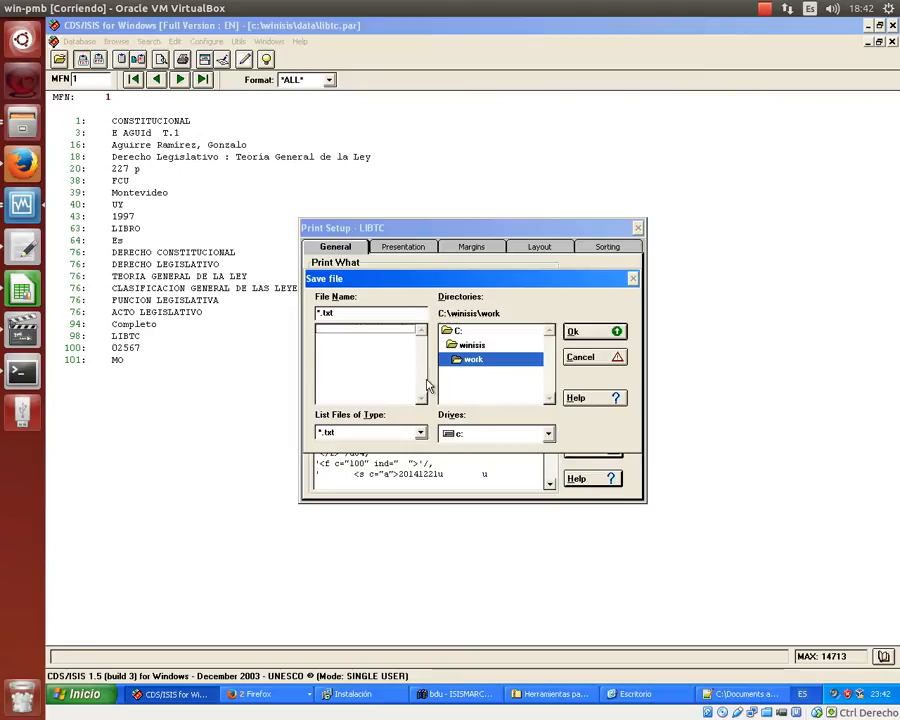
pyautogui.click(421, 432)
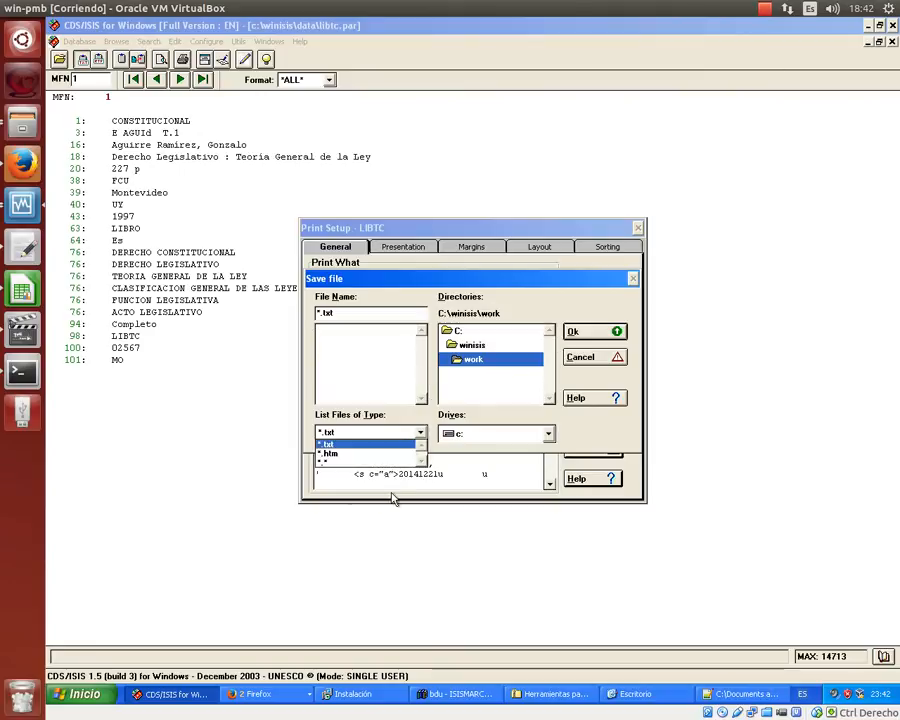
pyautogui.click(325, 461)
pyautogui.click(352, 310)
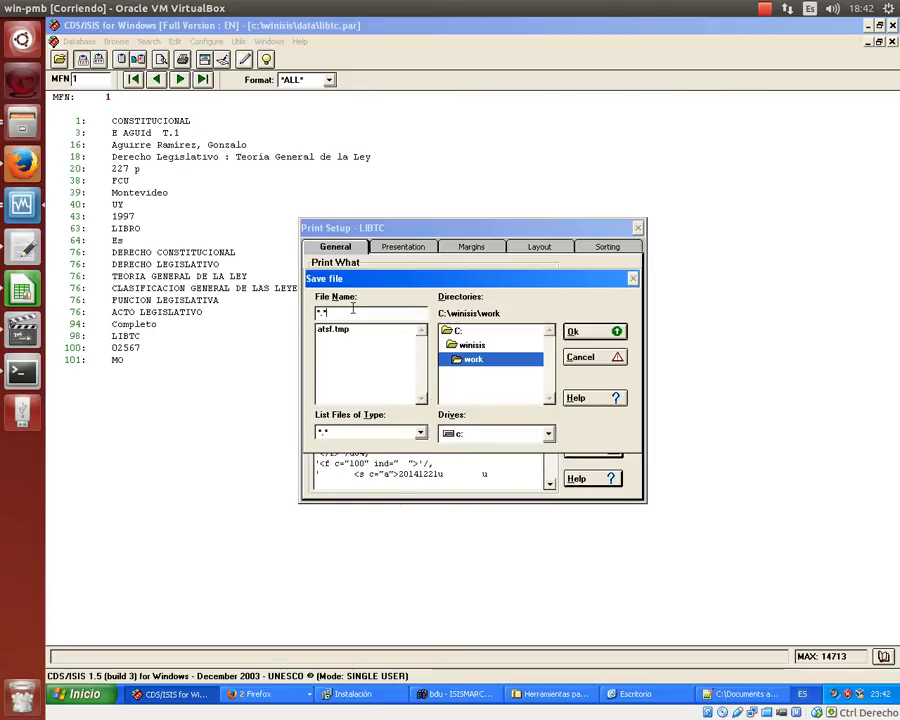
pyautogui.write('expor.')
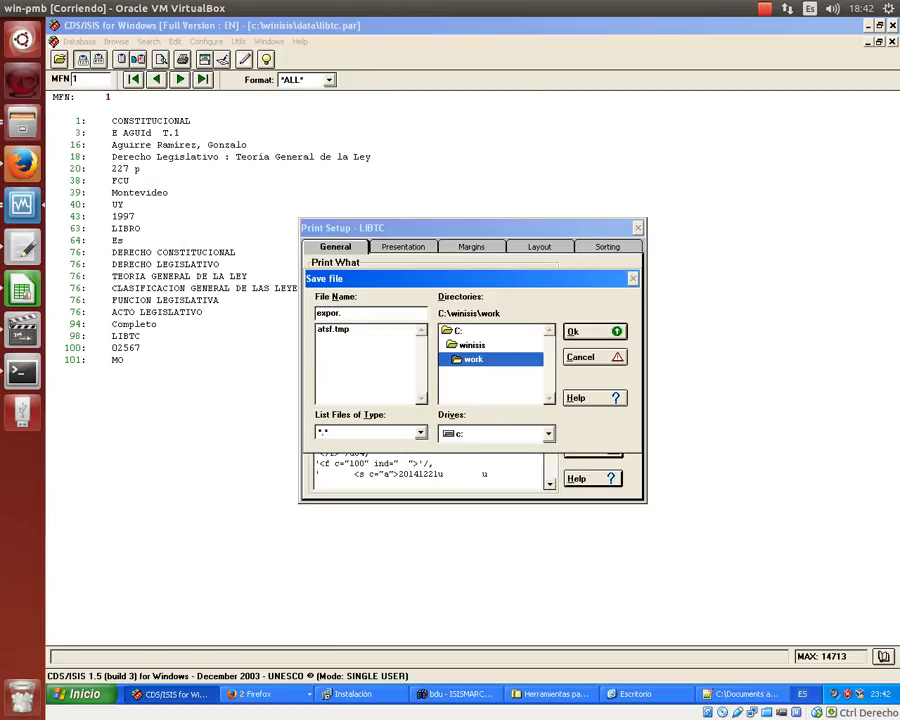
pyautogui.write('xml')
pyautogui.click(589, 332)
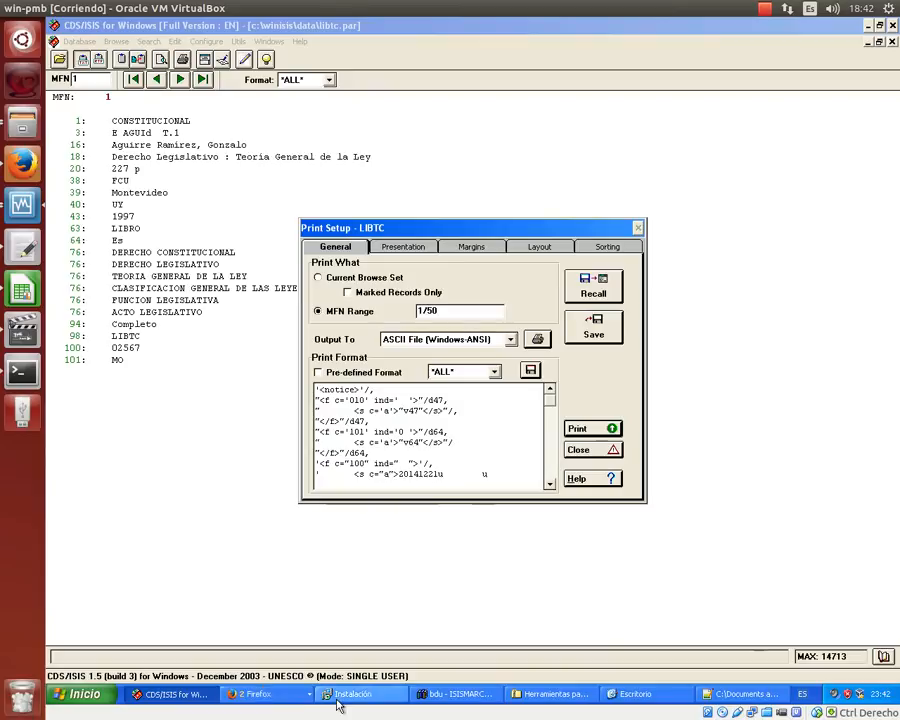
# - Browse to C:\WINISIS\WORK and bring up the context menu for expor.xml
pyautogui.click(85, 693)
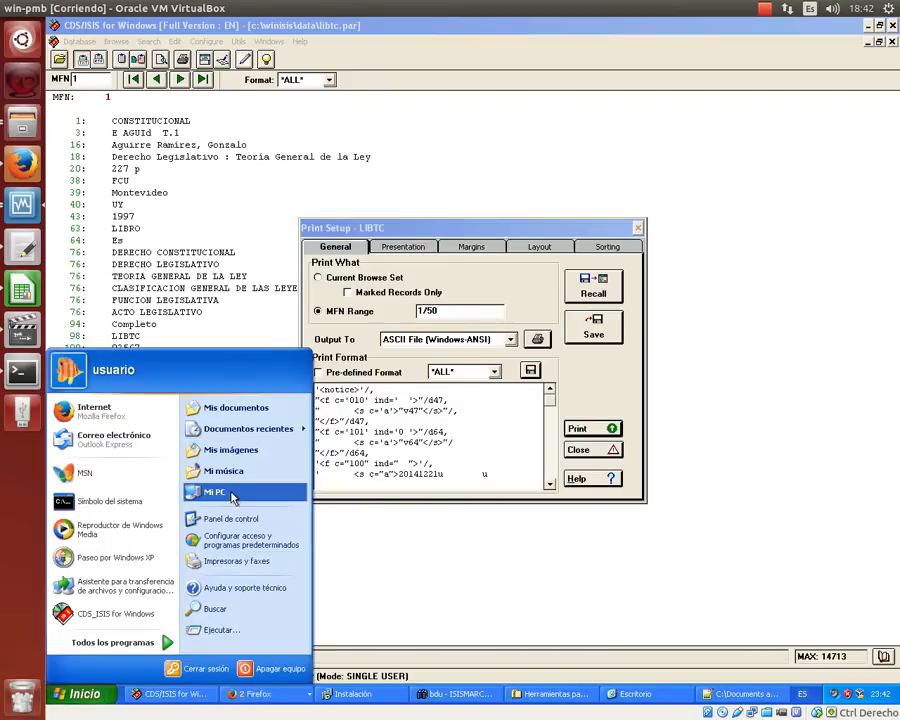
pyautogui.click(233, 488)
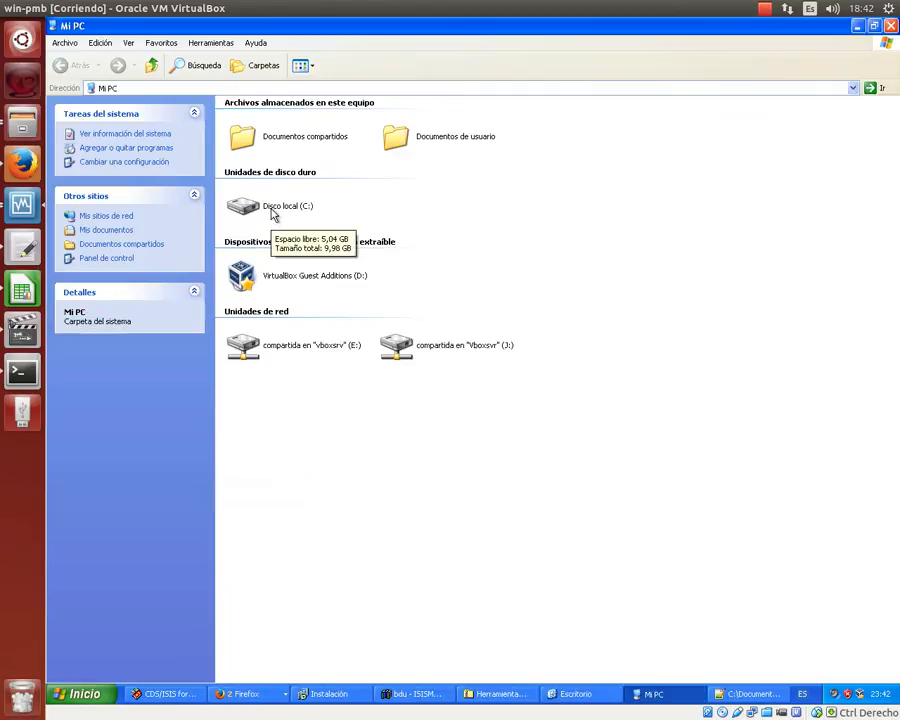
pyautogui.doubleClick(272, 210)
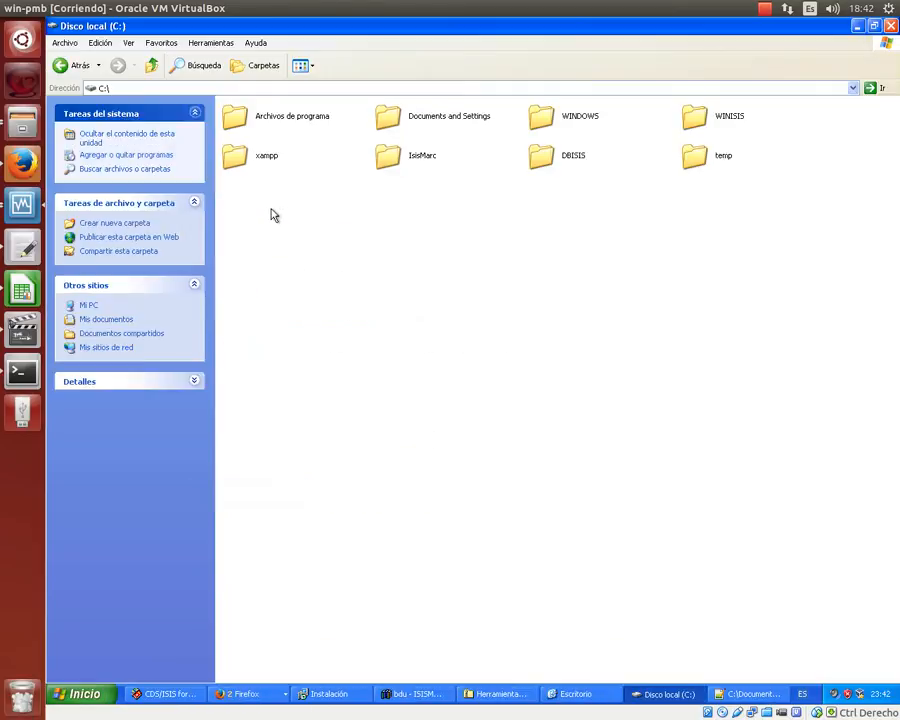
pyautogui.doubleClick(728, 120)
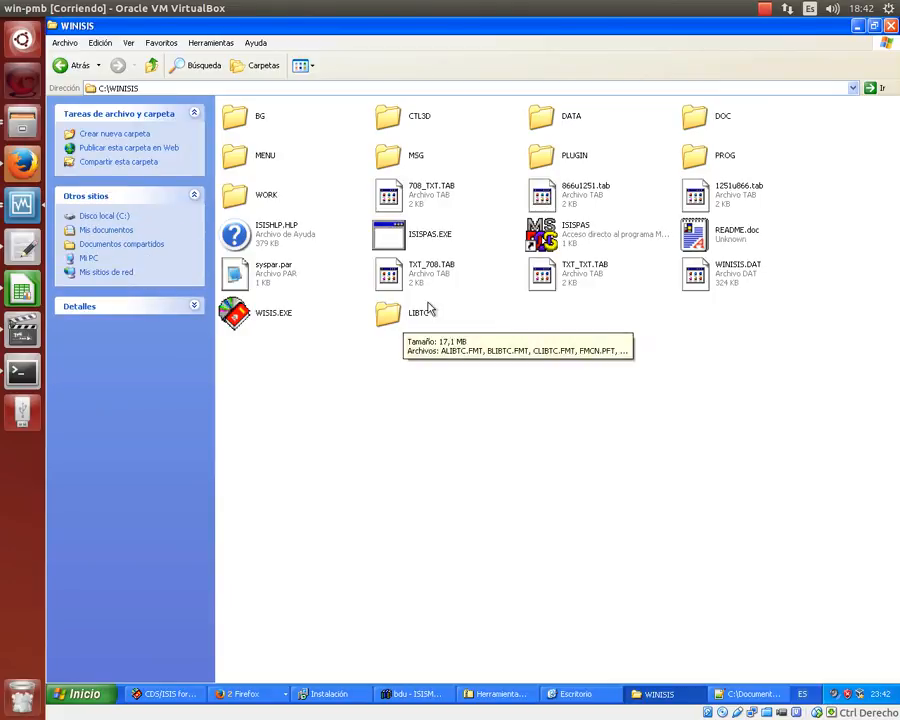
pyautogui.doubleClick(263, 196)
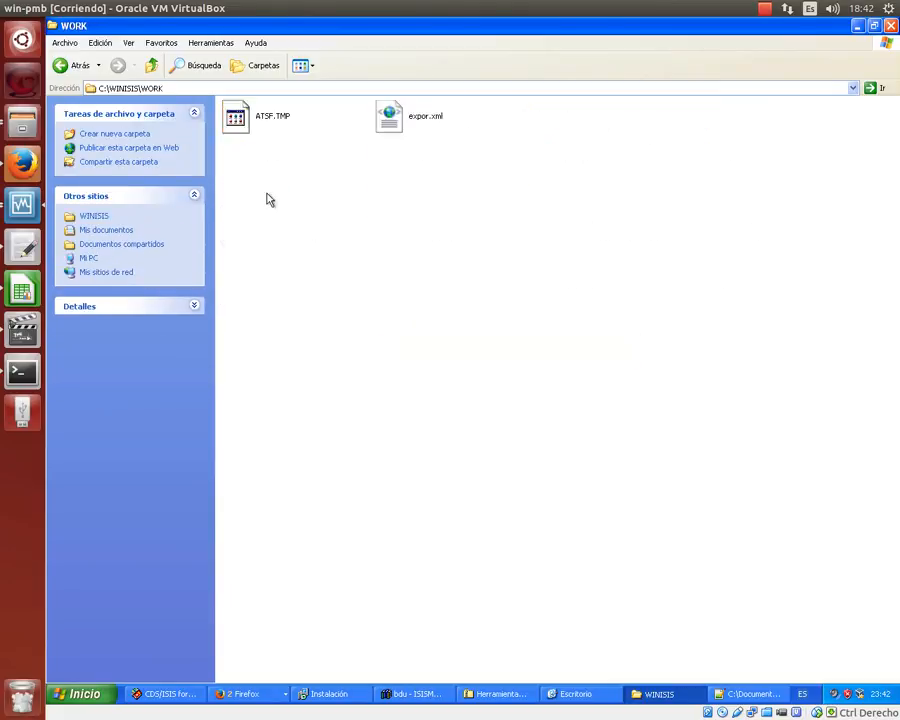
pyautogui.click(428, 114)
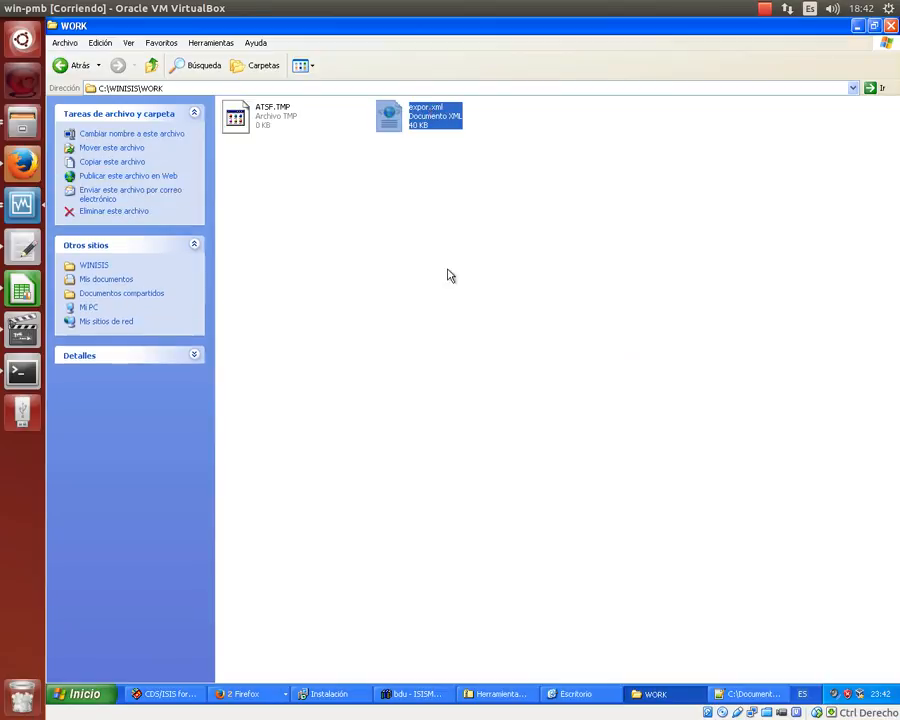
pyautogui.rightClick(433, 113)
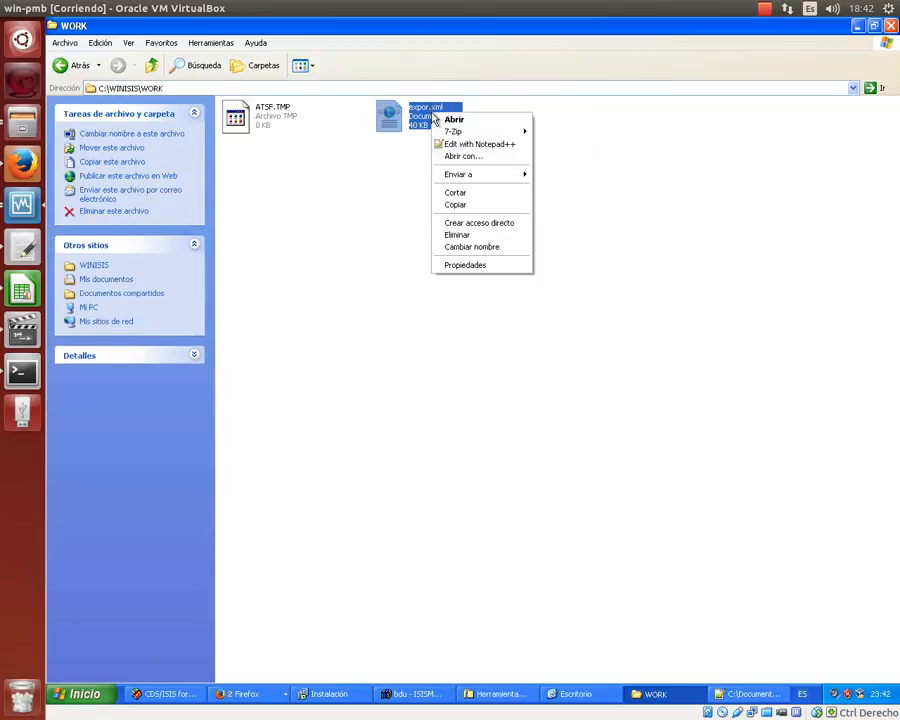
# - Open expor.xml in Notepad++ and scroll through its notice records, then back to the top
pyautogui.click(461, 145)
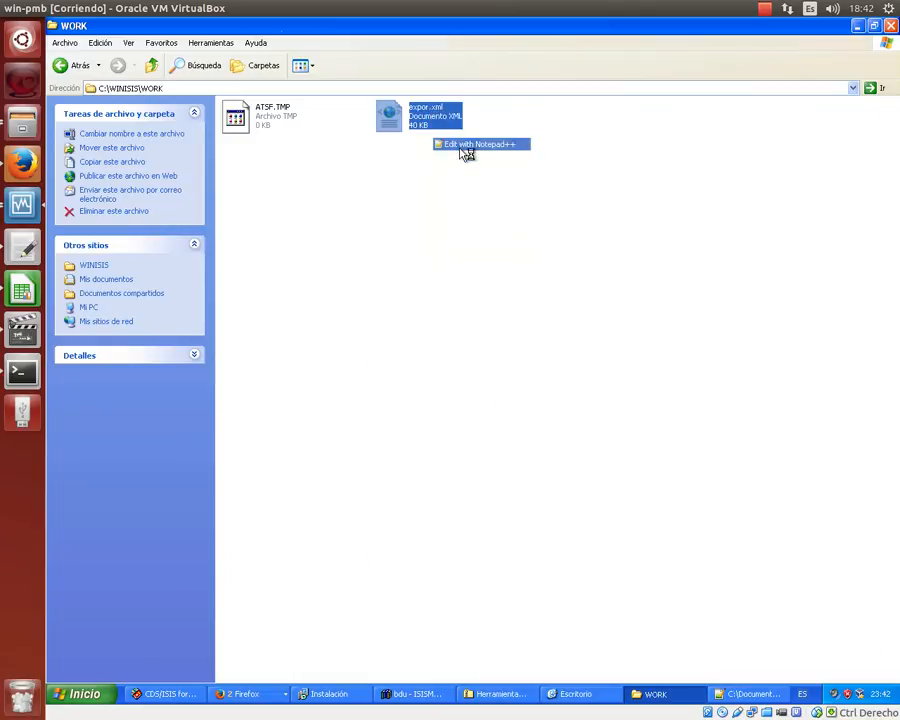
pyautogui.scroll(-15, 459, 150)
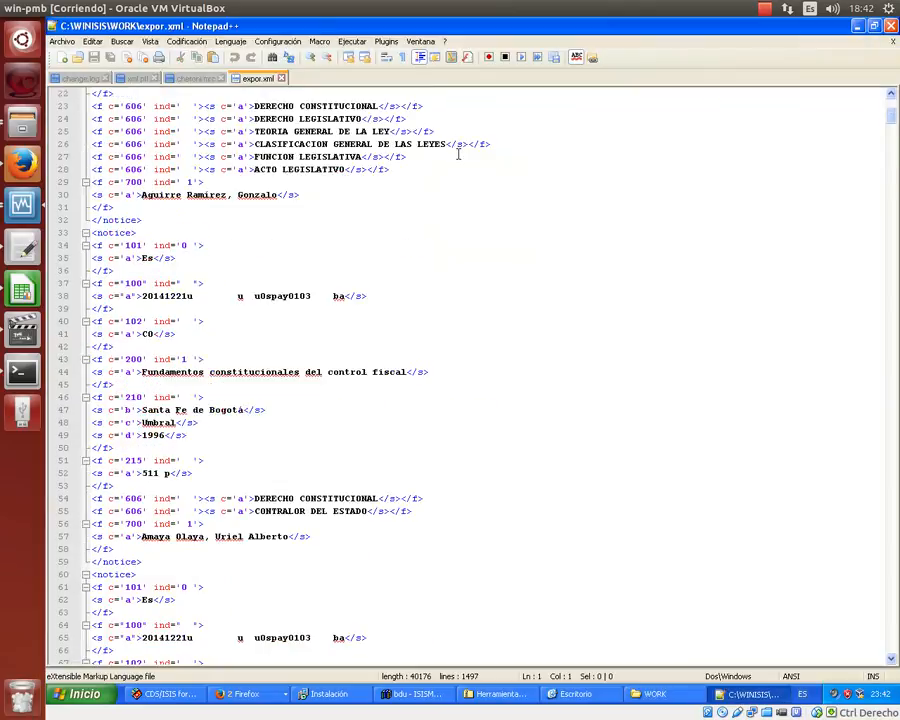
pyautogui.scroll(-20, 458, 153)
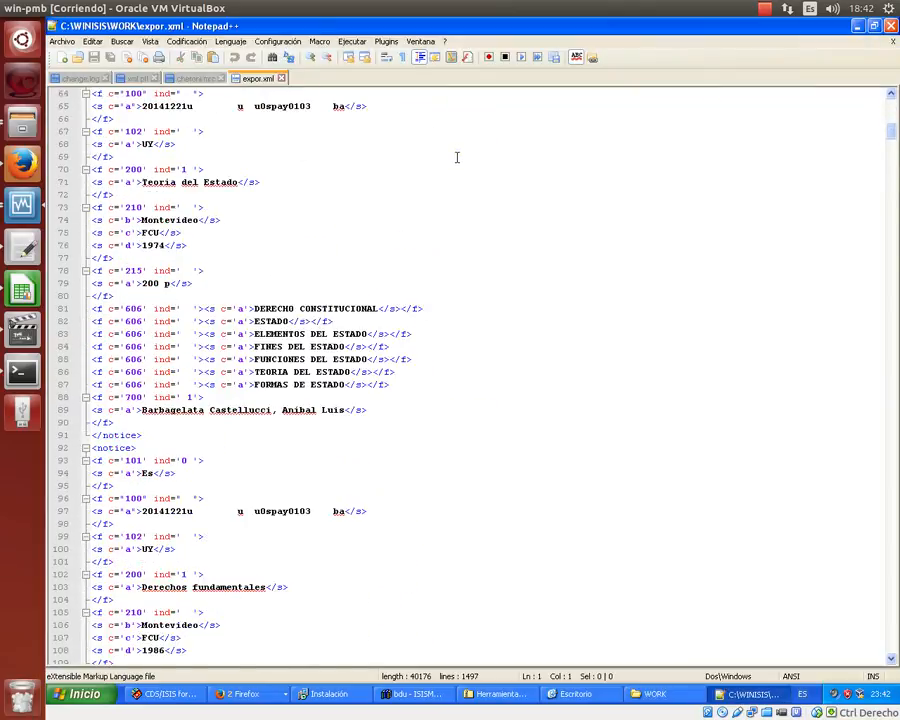
pyautogui.scroll(-20, 450, 160)
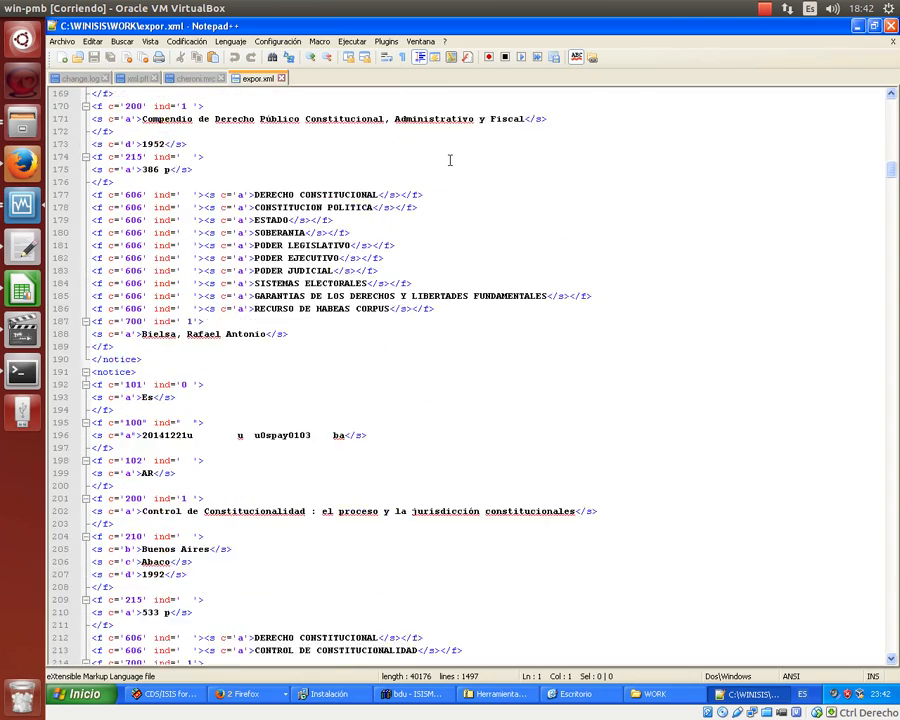
pyautogui.scroll(20, 450, 160)
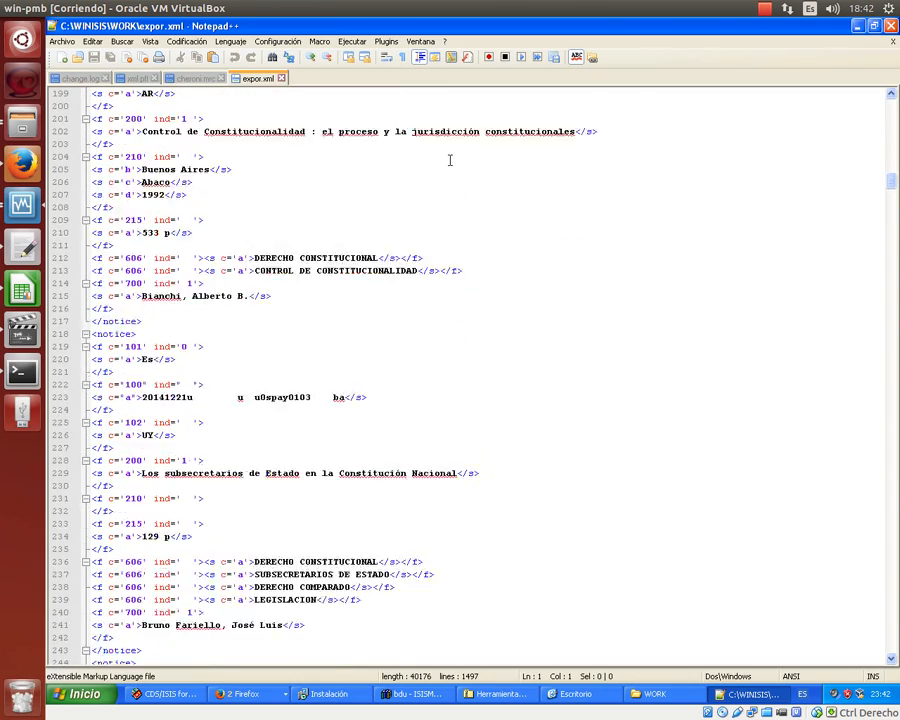
pyautogui.scroll(20, 450, 160)
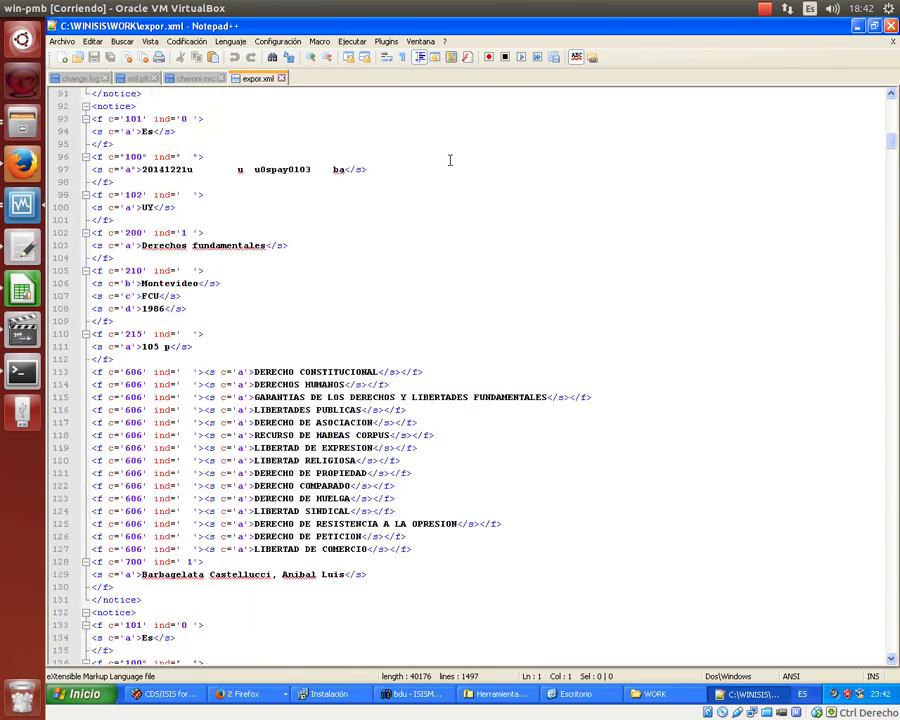
pyautogui.scroll(4, 450, 160)
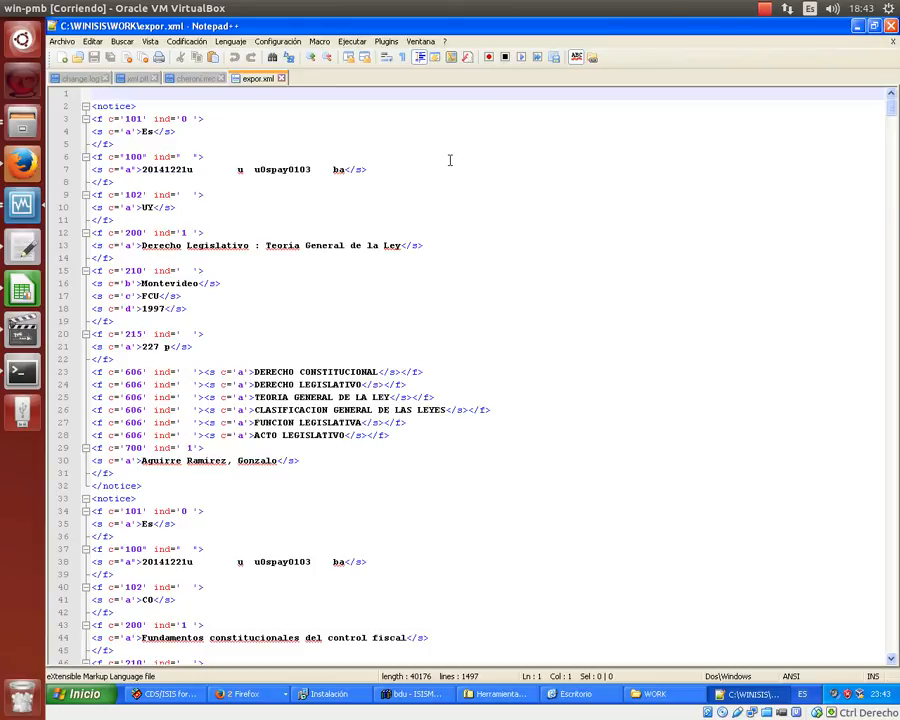
# - Add <catalogue> on line 1 and </catalogue> after the last notice record
pyautogui.write('<')
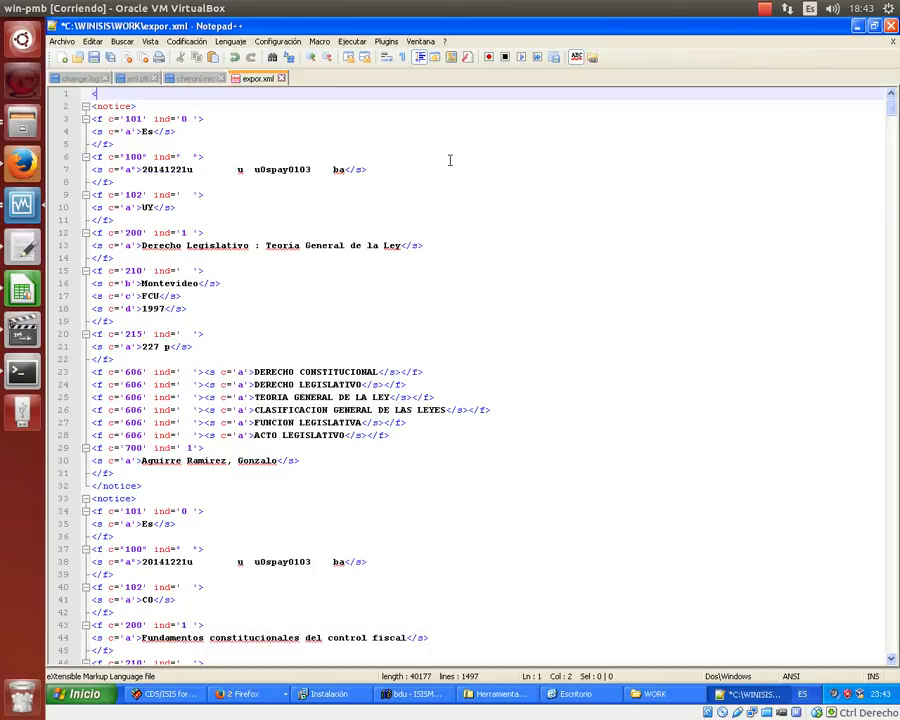
pyautogui.write('catalogue>')
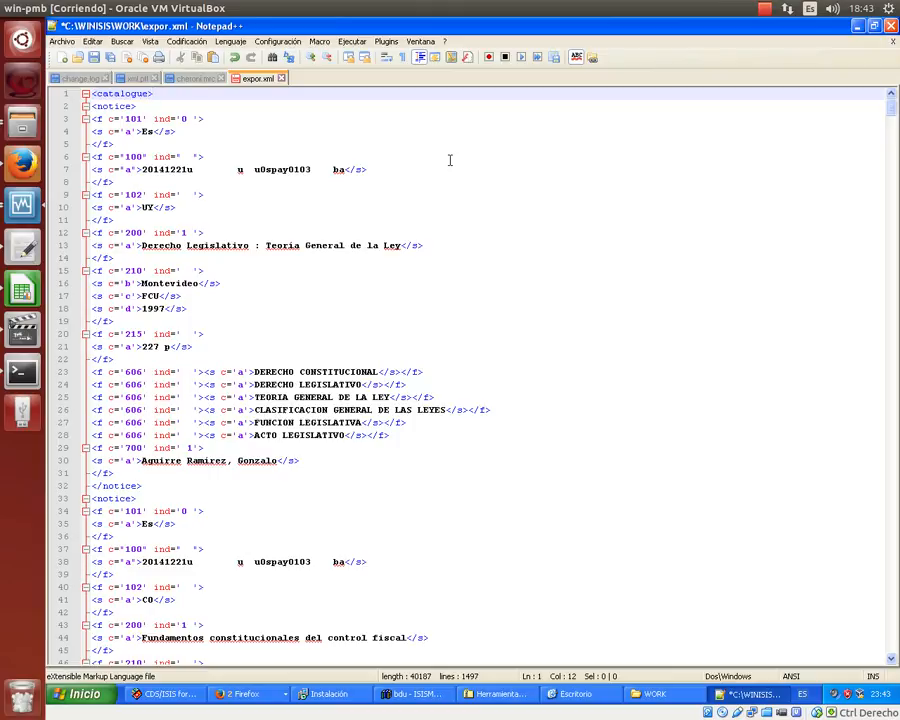
pyautogui.hotkey('ctrl', 'End')
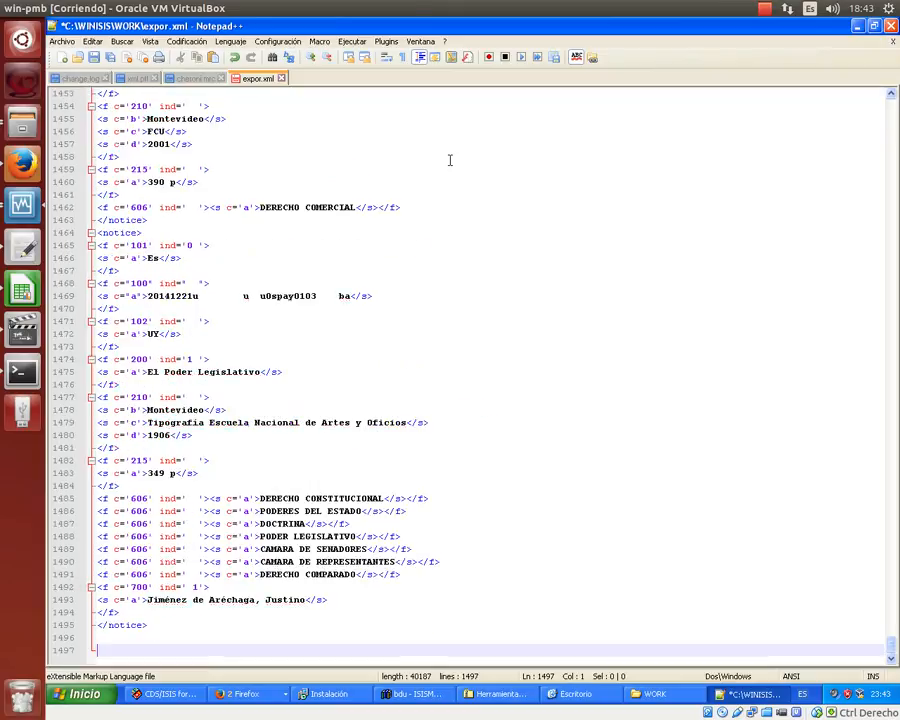
pyautogui.press('Up')
pyautogui.write('<')
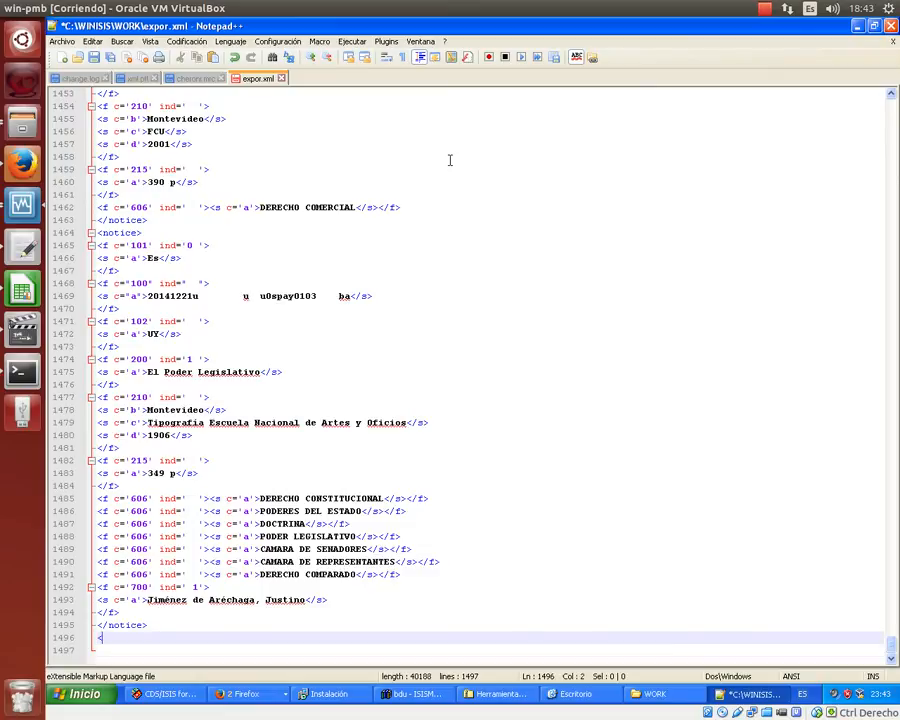
pyautogui.write('/catalogue>')
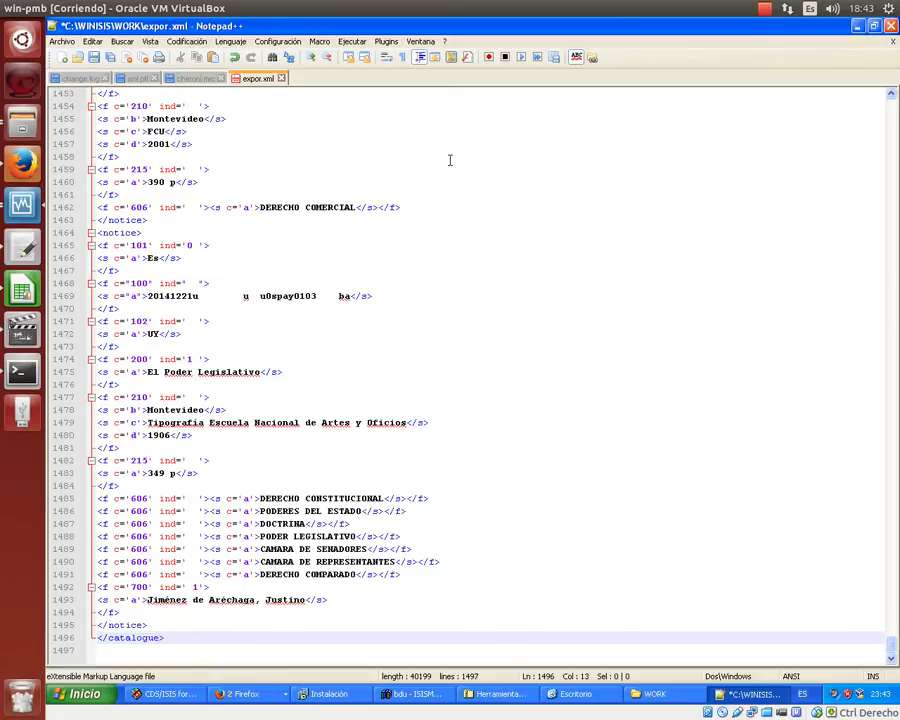
pyautogui.scroll(20, 450, 160)
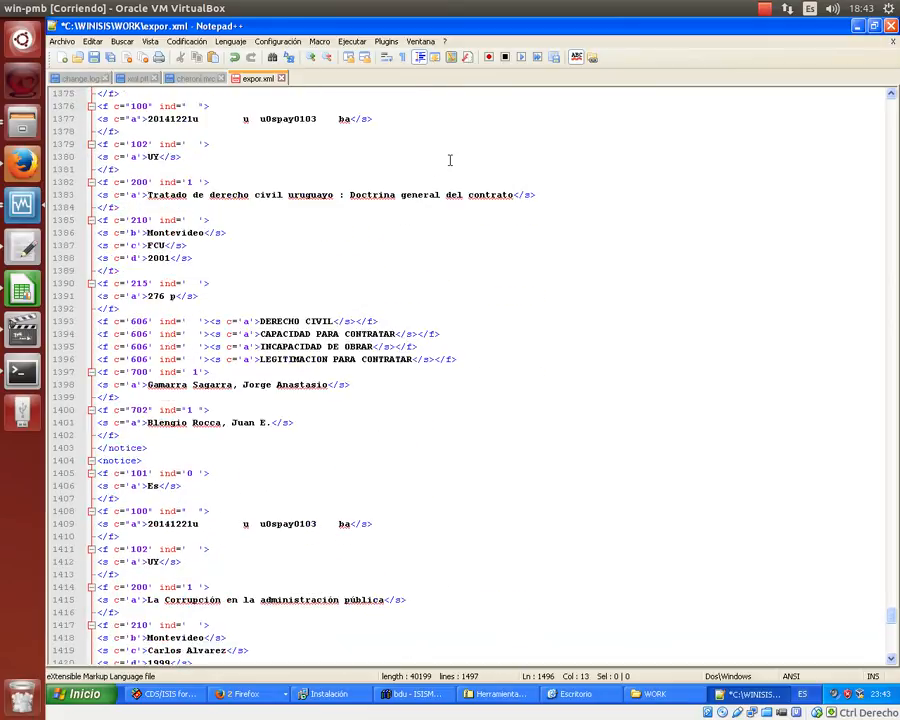
pyautogui.hotkey('ctrl', 'Home')
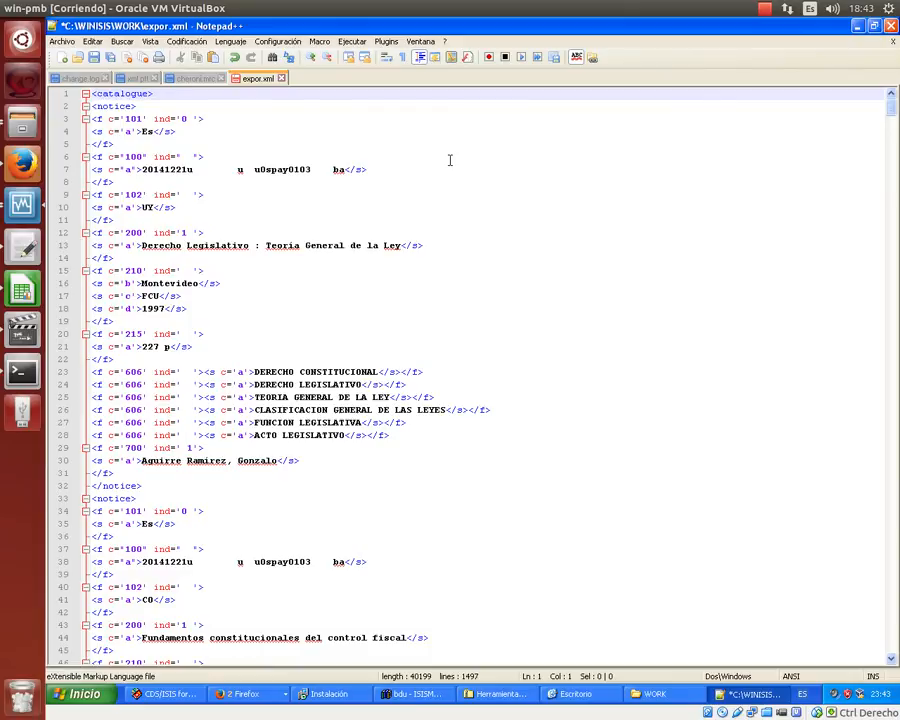
# - Insert <?xml version="1.0" encoding="utf-8"?> above the <catalogue> line and save expor.xml
pyautogui.press('Return')
pyautogui.press('Up')
pyautogui.write('<?xm')
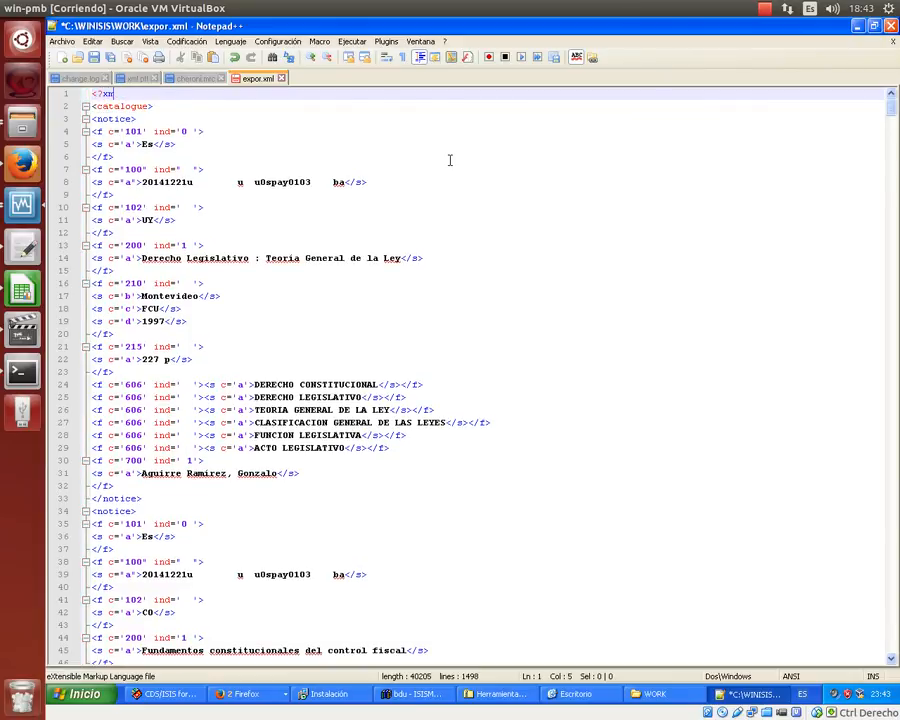
pyautogui.write('l version="1.90')
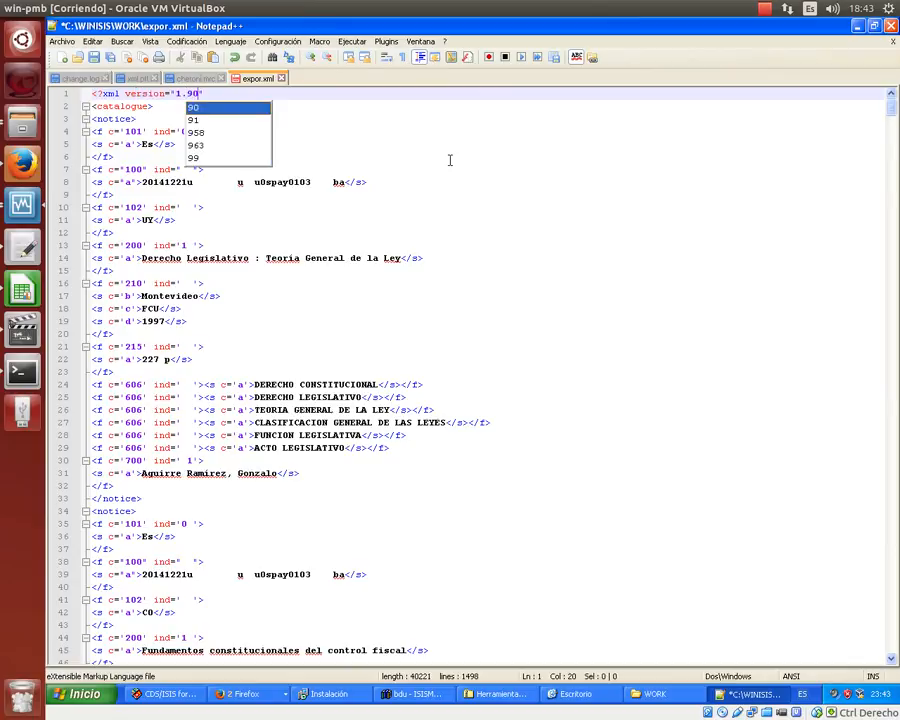
pyautogui.press('BackSpace')
pyautogui.press('BackSpace')
pyautogui.write('0')
pyautogui.press('Right')
pyautogui.write('en')
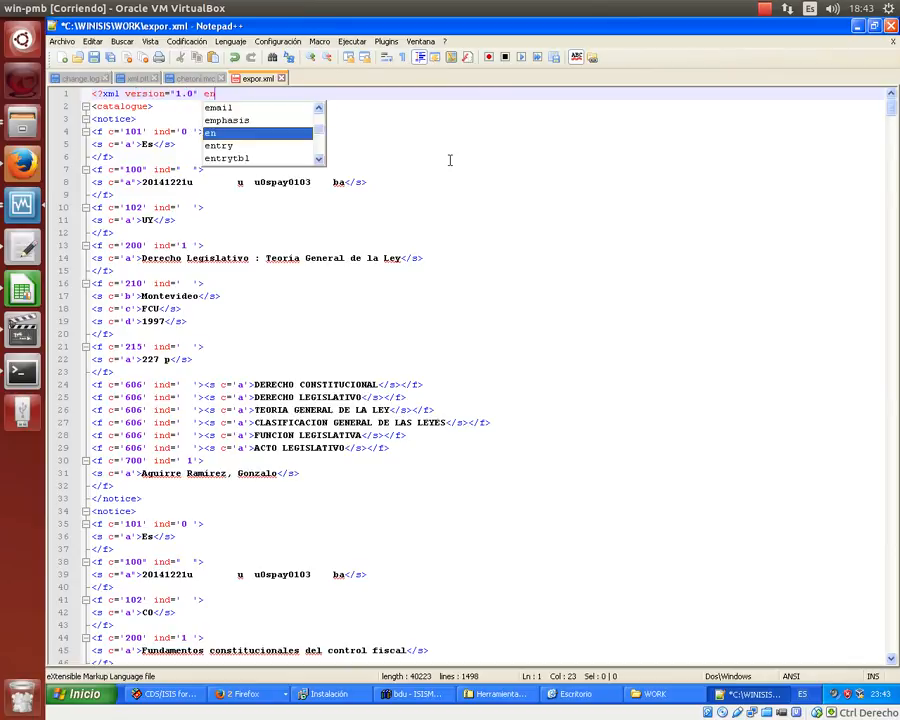
pyautogui.write('coding')
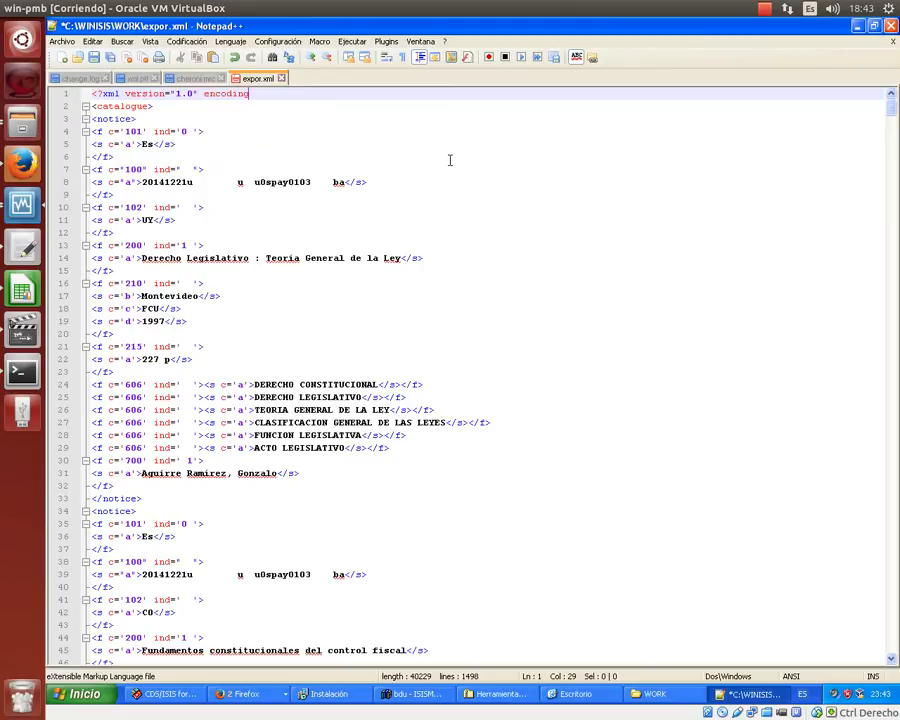
pyautogui.write('="utf-8"?>')
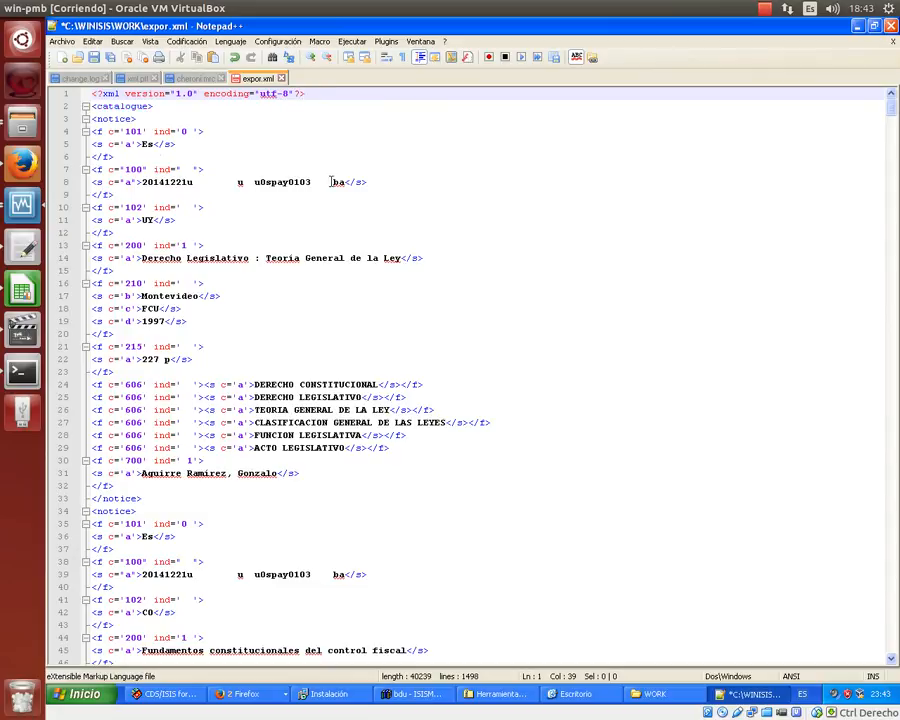
pyautogui.click(96, 60)
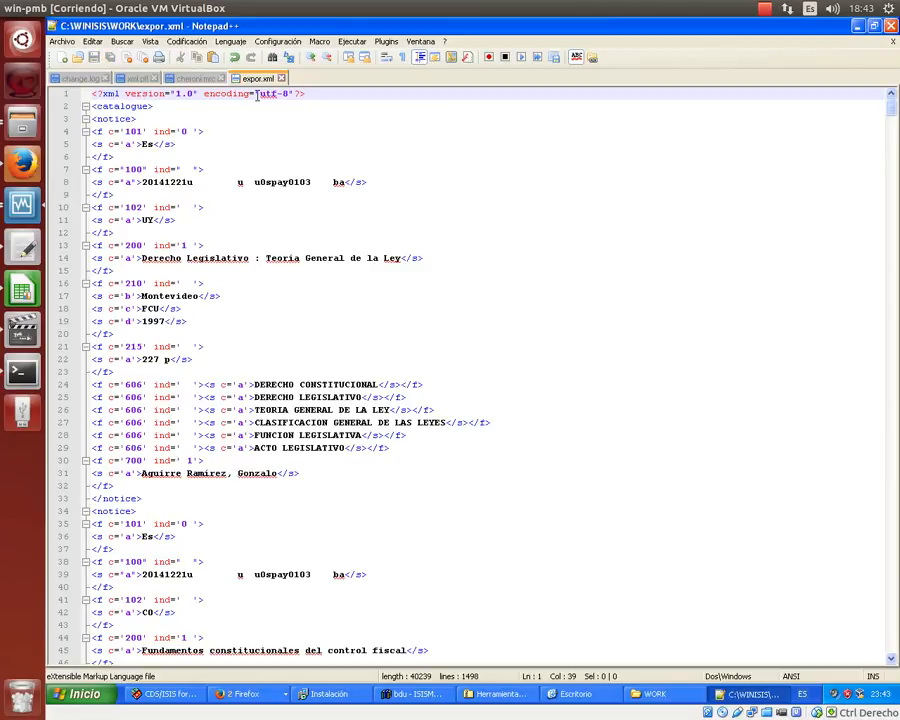
pyautogui.click(188, 42)
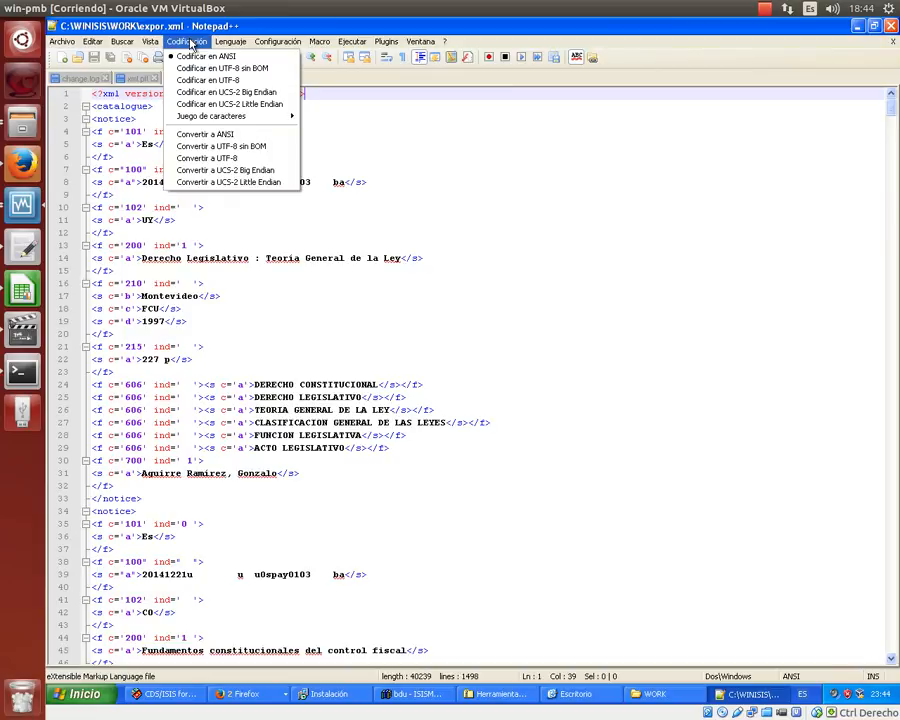
# - Convert expor.xml from ANSI to UTF-8 through the Encoding menu and save it
pyautogui.click(540, 206)
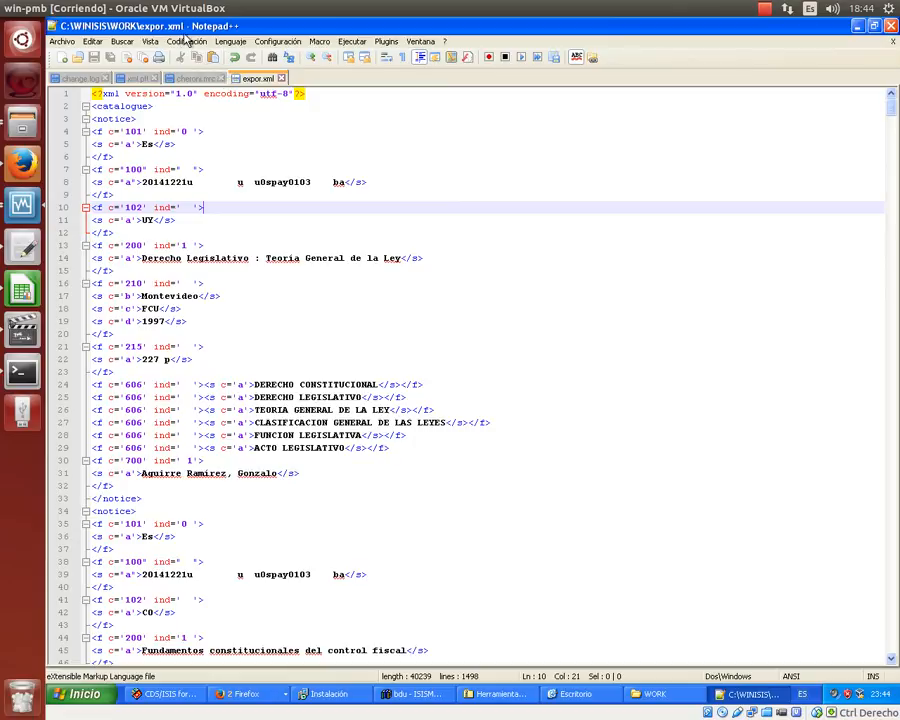
pyautogui.click(185, 42)
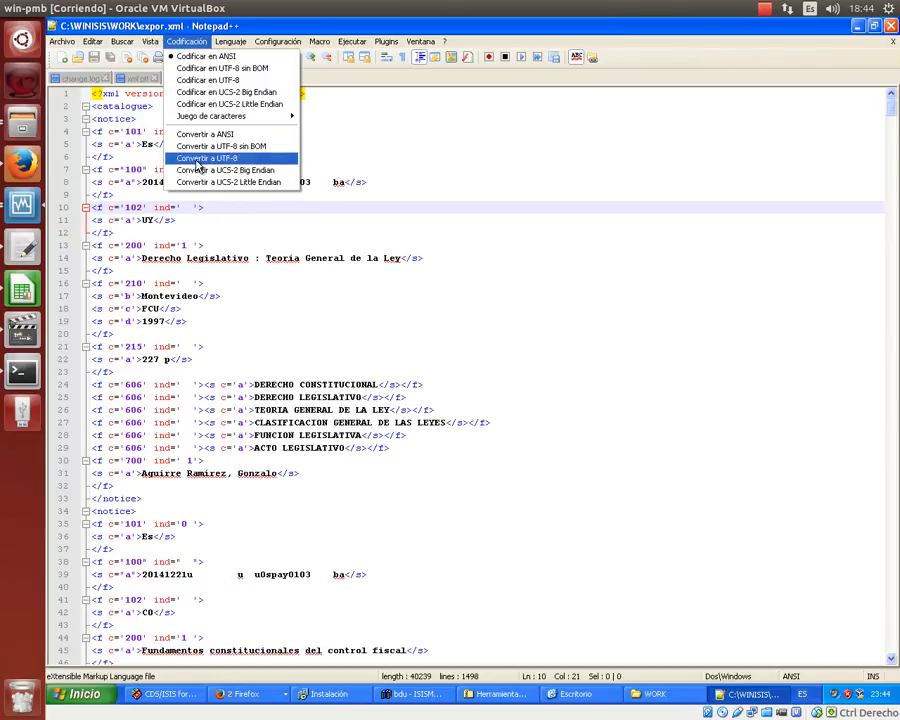
pyautogui.click(197, 160)
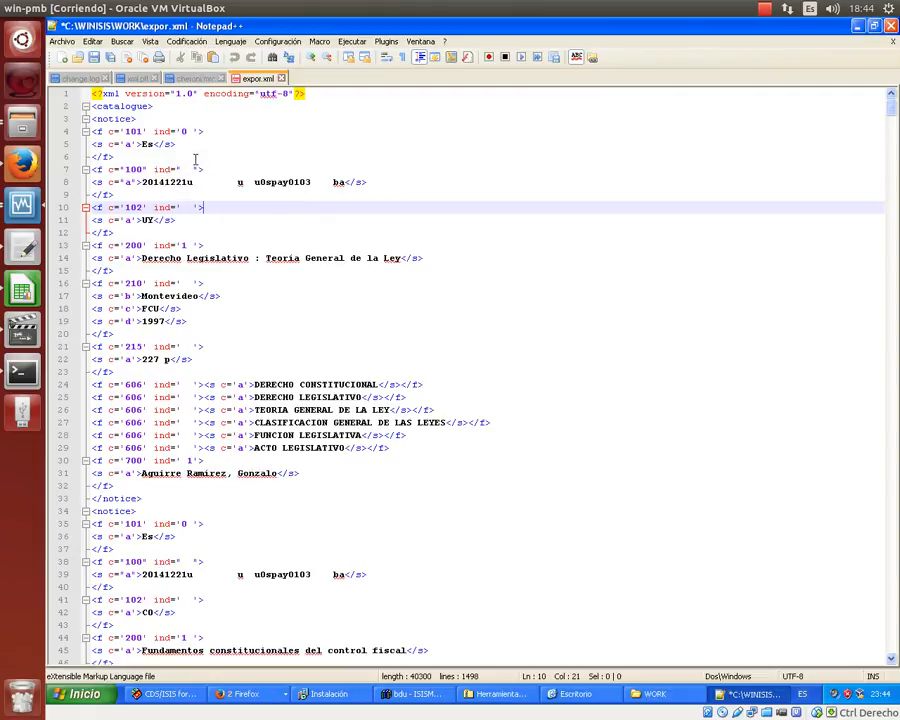
pyautogui.click(195, 156)
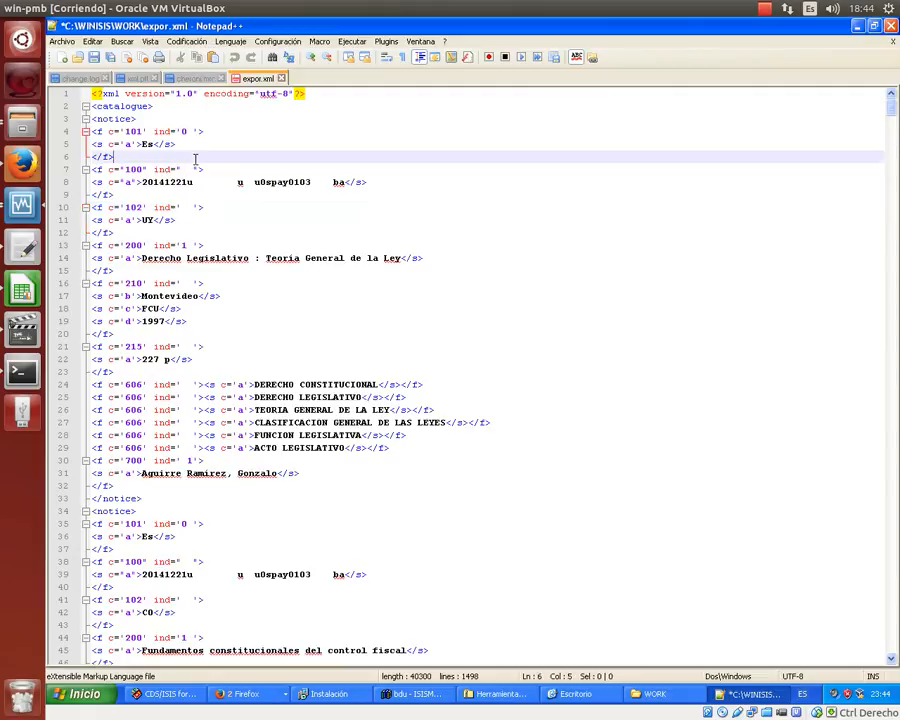
pyautogui.click(100, 58)
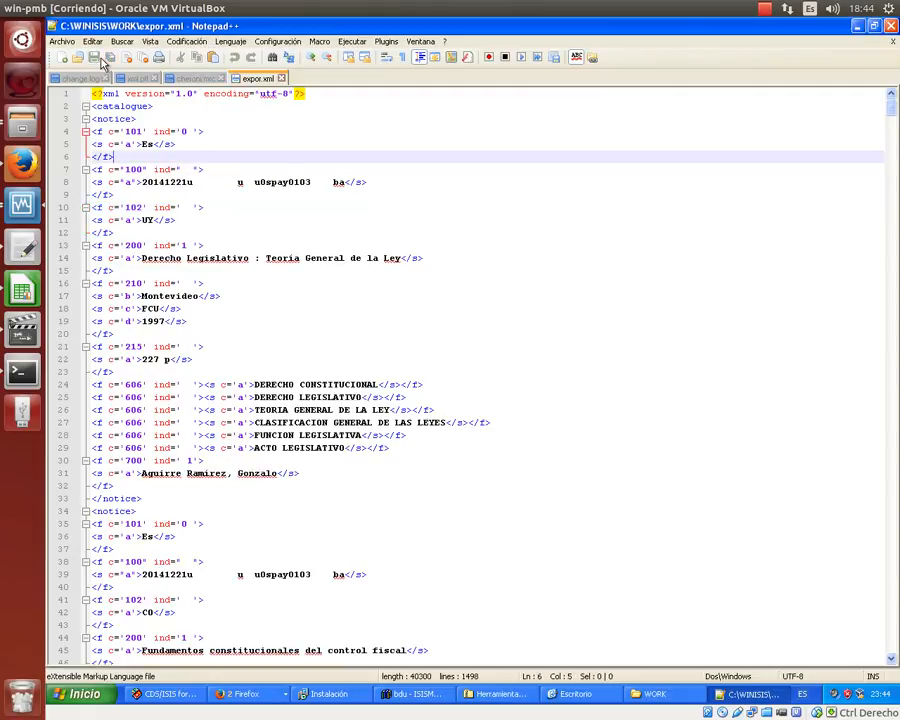
# - Select the three-line 101 language field at lines 94–96 and load it into Replace
pyautogui.scroll(-15, 140, 95)
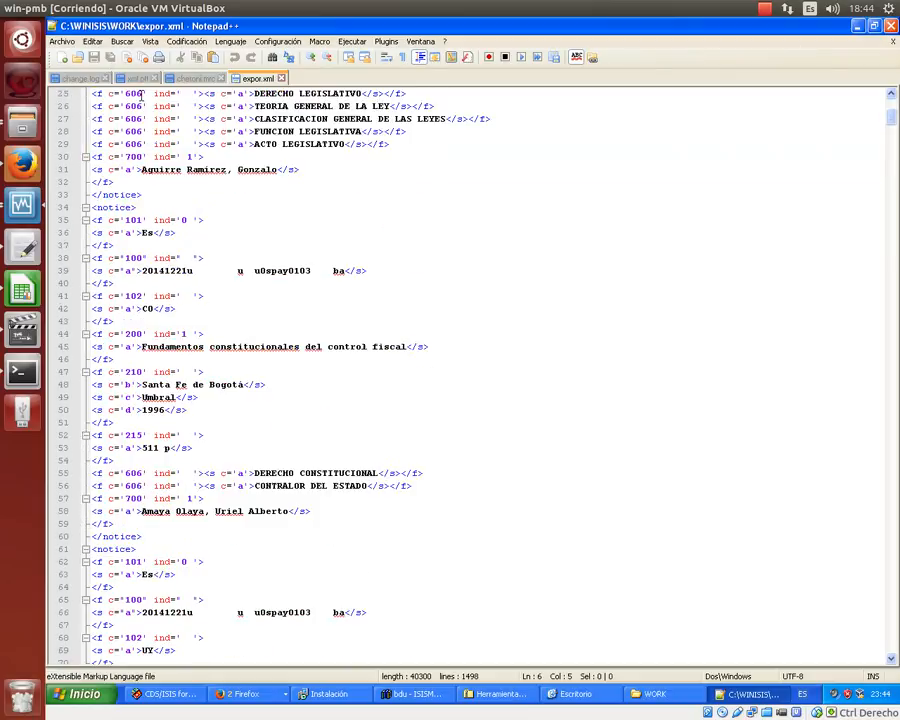
pyautogui.scroll(-16, 140, 95)
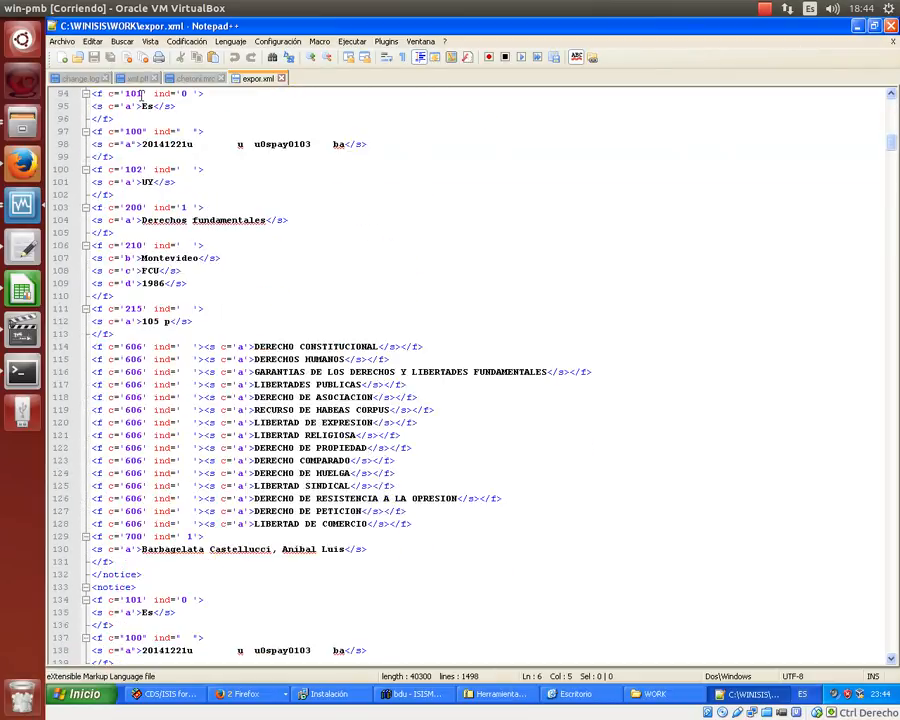
pyautogui.scroll(1, 140, 95)
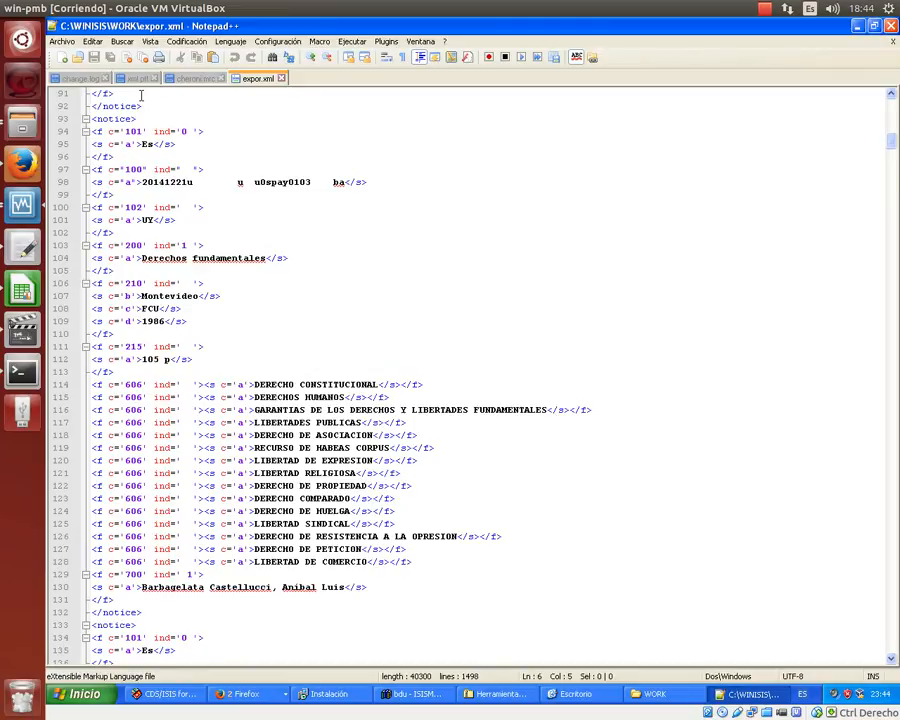
pyautogui.scroll(2, 140, 95)
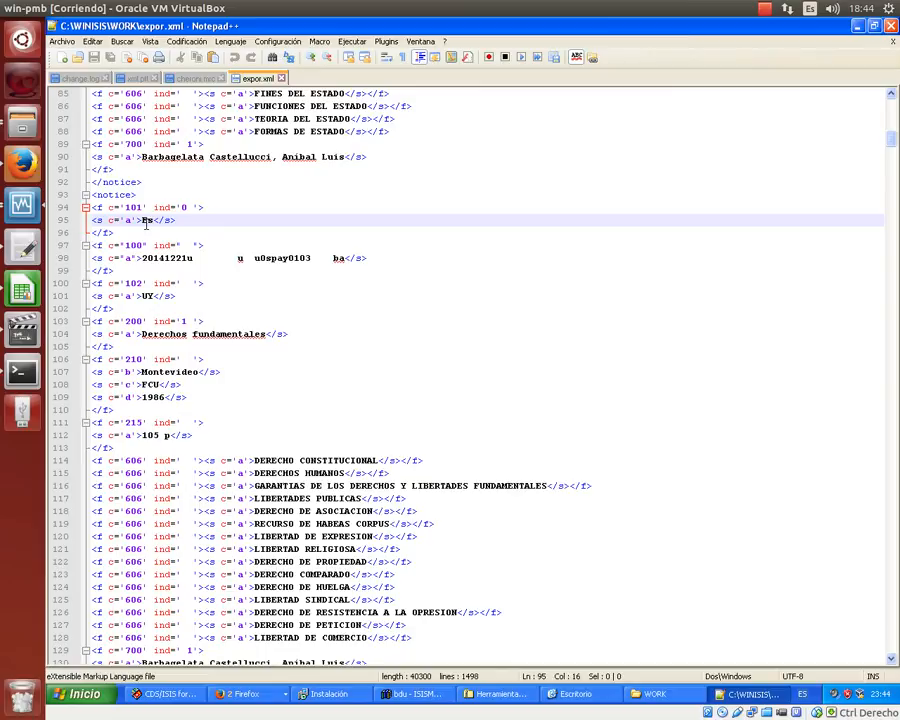
pyautogui.click(97, 218)
pyautogui.press('Right')
pyautogui.press('Up')
pyautogui.press('Home')
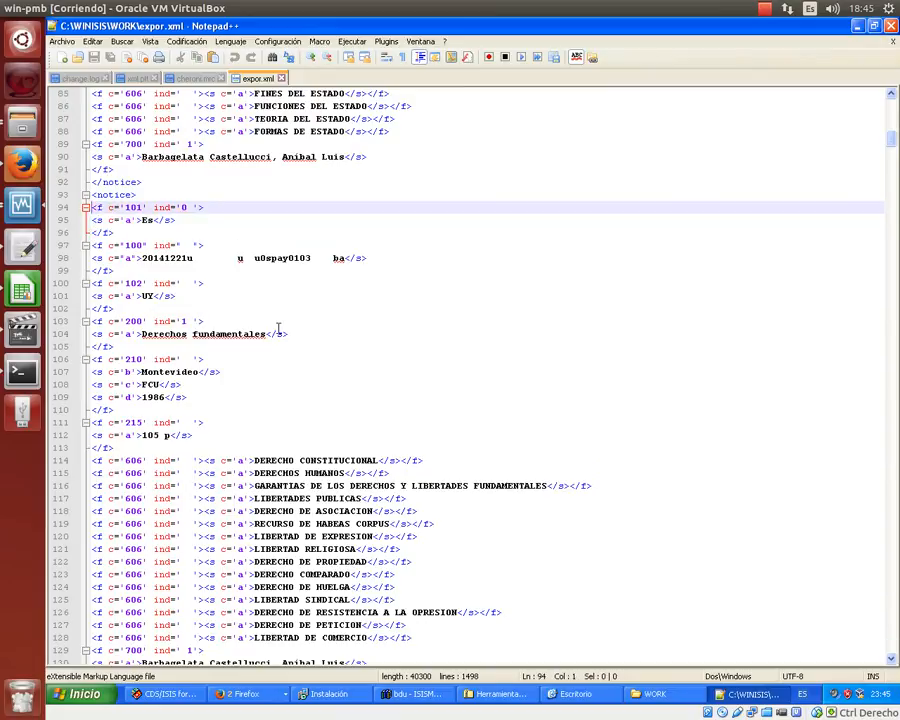
pyautogui.hotkey('shift', 'Down')
pyautogui.hotkey('shift', 'Down')
pyautogui.hotkey('shift', 'Down')
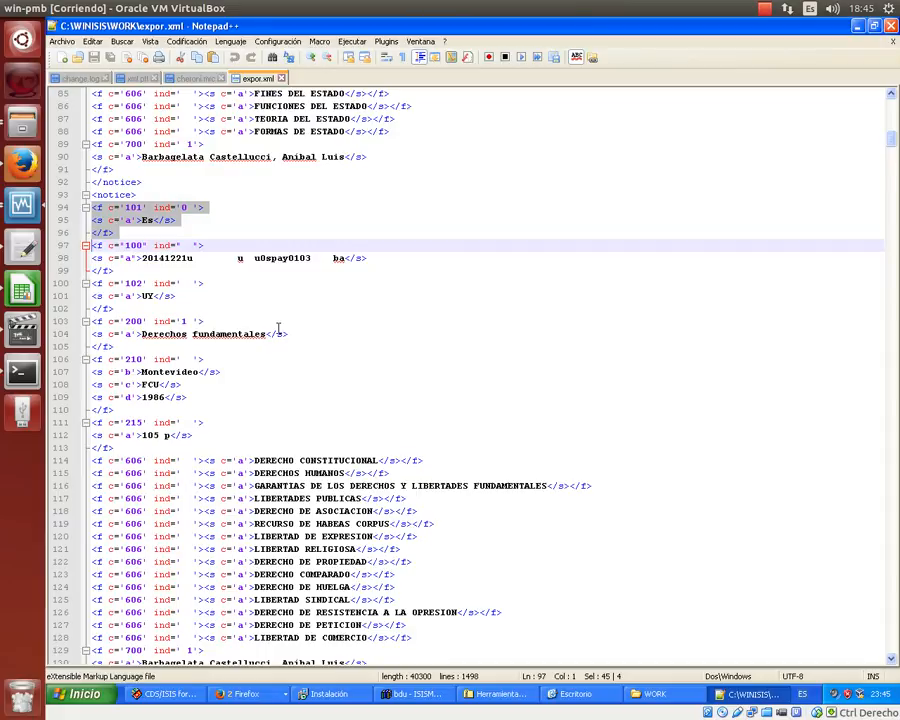
pyautogui.hotkey('ctrl', 'h')
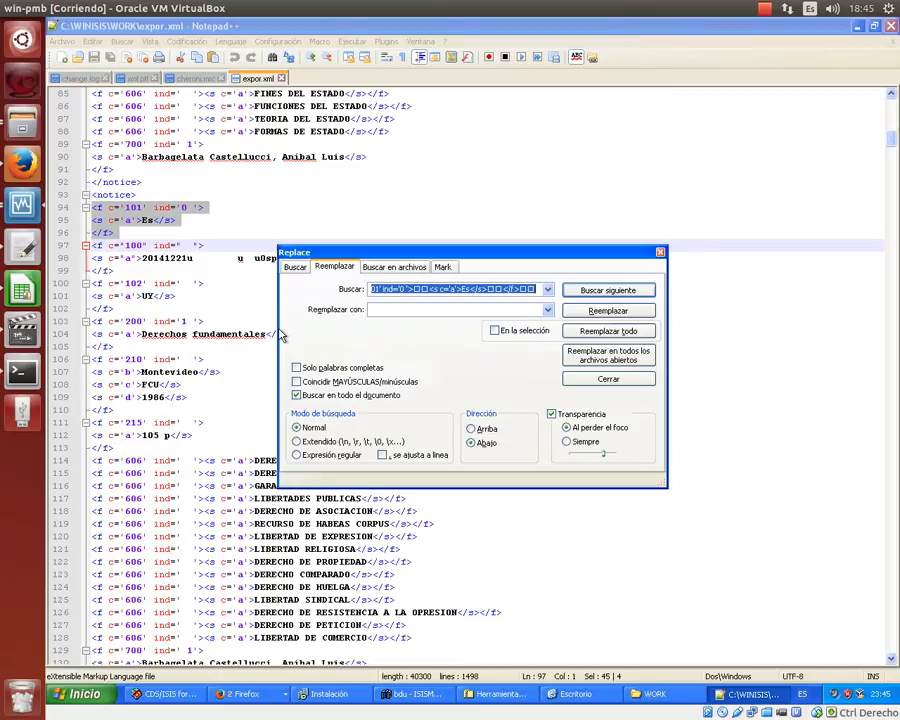
# - Copy the 101 field search text into the replacement field, then close Replace
pyautogui.click(420, 311)
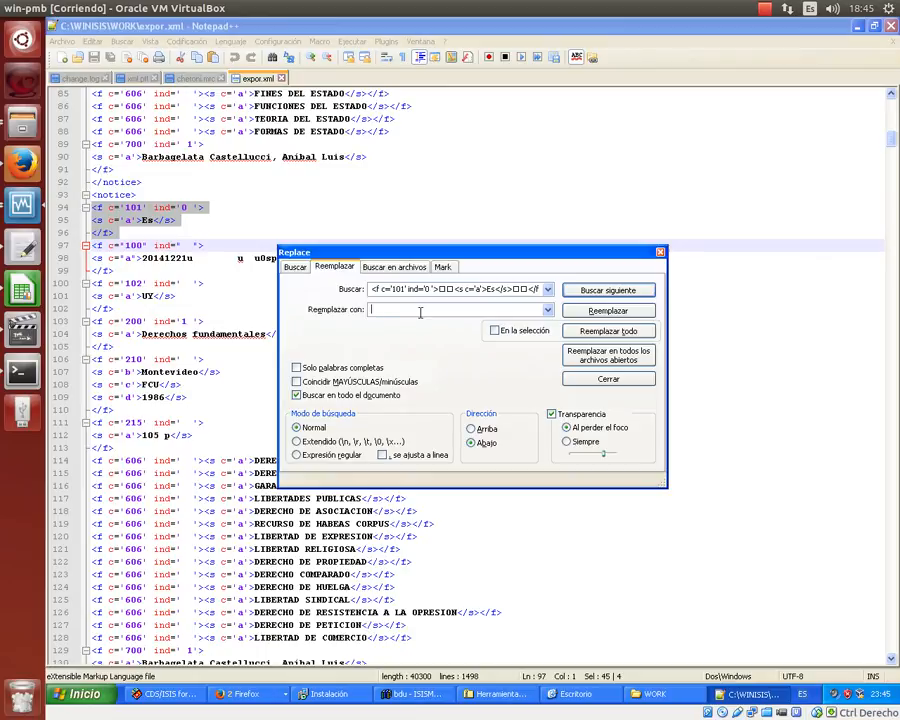
pyautogui.write("<f c='101' ind='0 '>")
pyautogui.moveTo(466, 311); pyautogui.dragTo(370, 310)
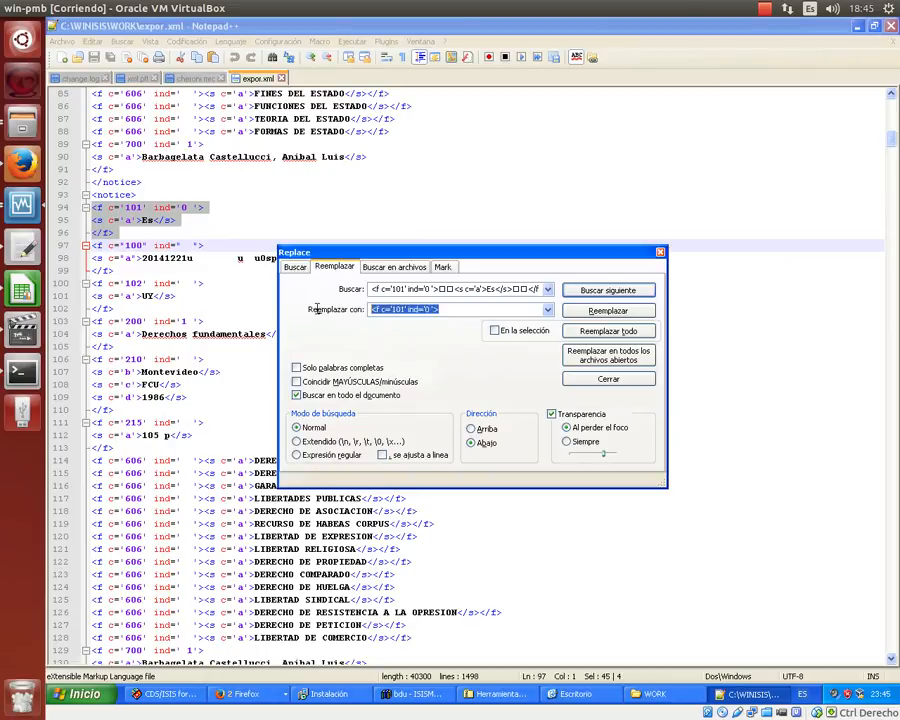
pyautogui.press('Delete')
pyautogui.click(416, 287)
pyautogui.hotkey('ctrl', 'a')
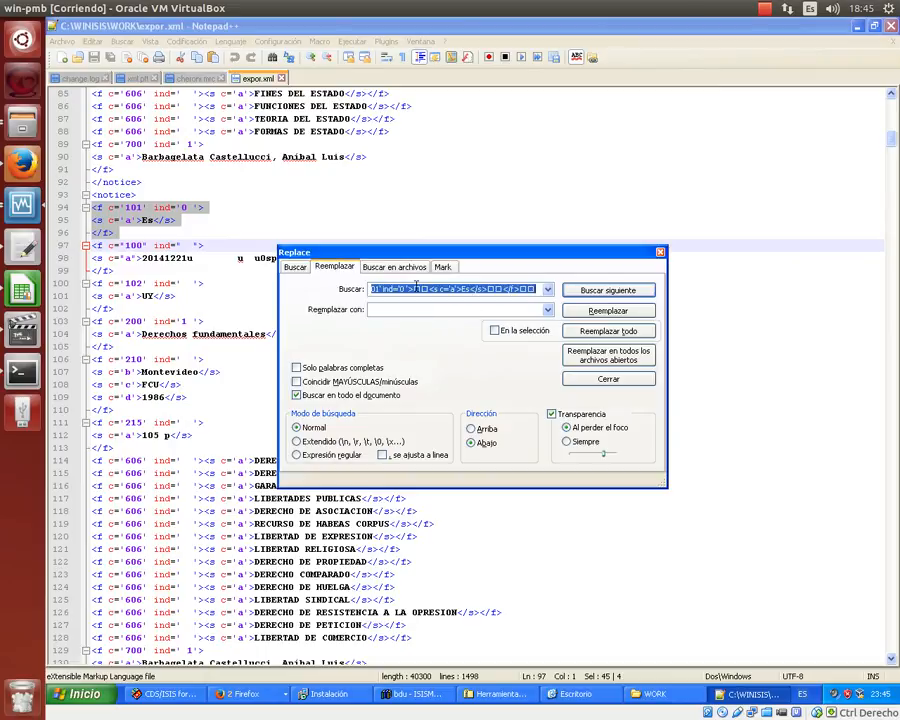
pyautogui.rightClick(416, 287)
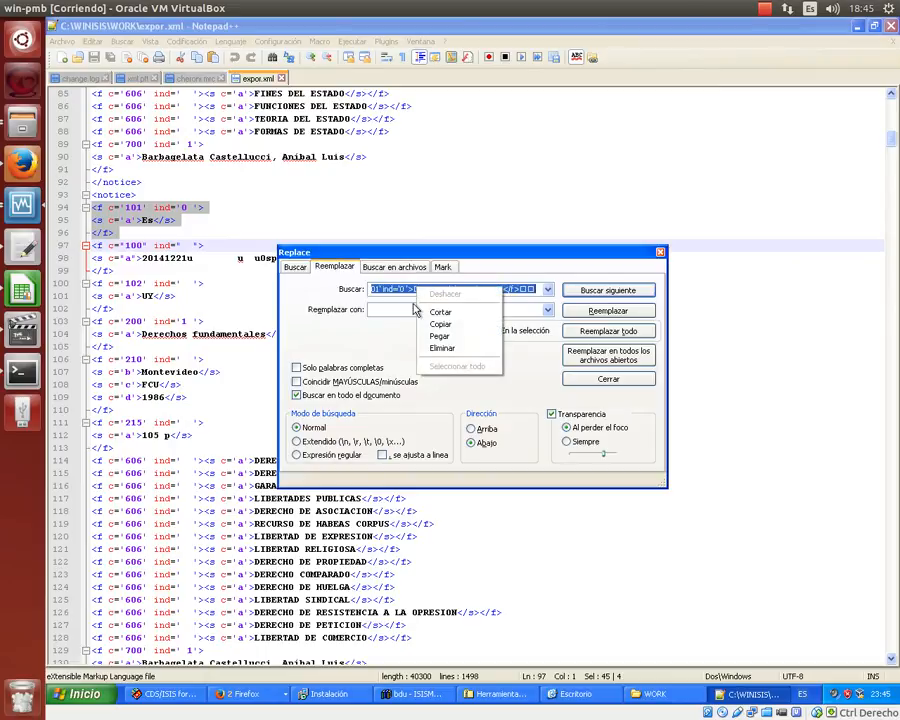
pyautogui.click(422, 326)
pyautogui.click(404, 309)
pyautogui.rightClick(404, 309)
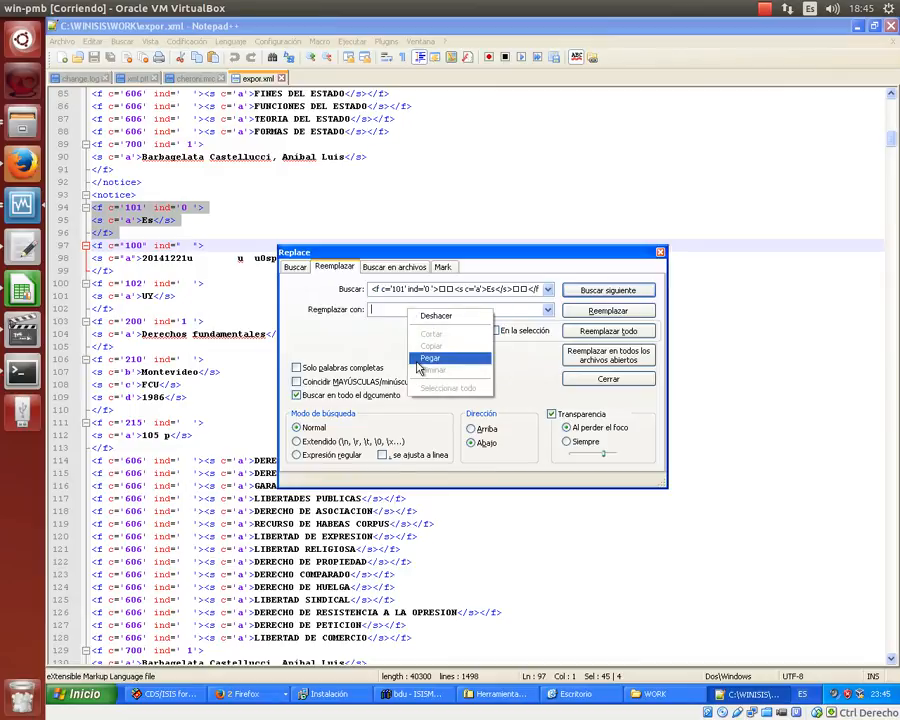
pyautogui.click(422, 358)
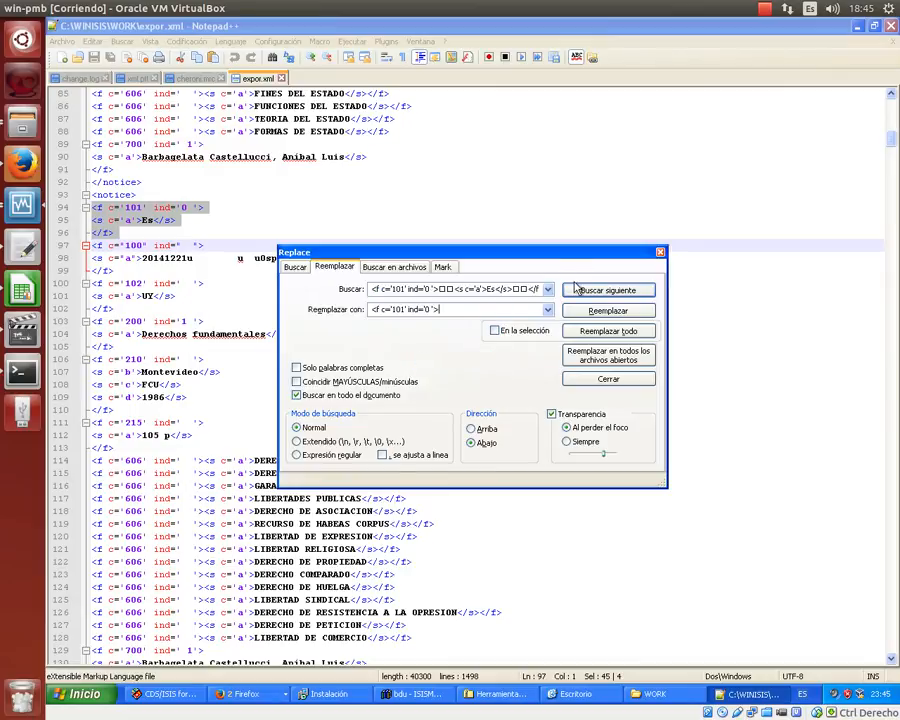
pyautogui.click(660, 252)
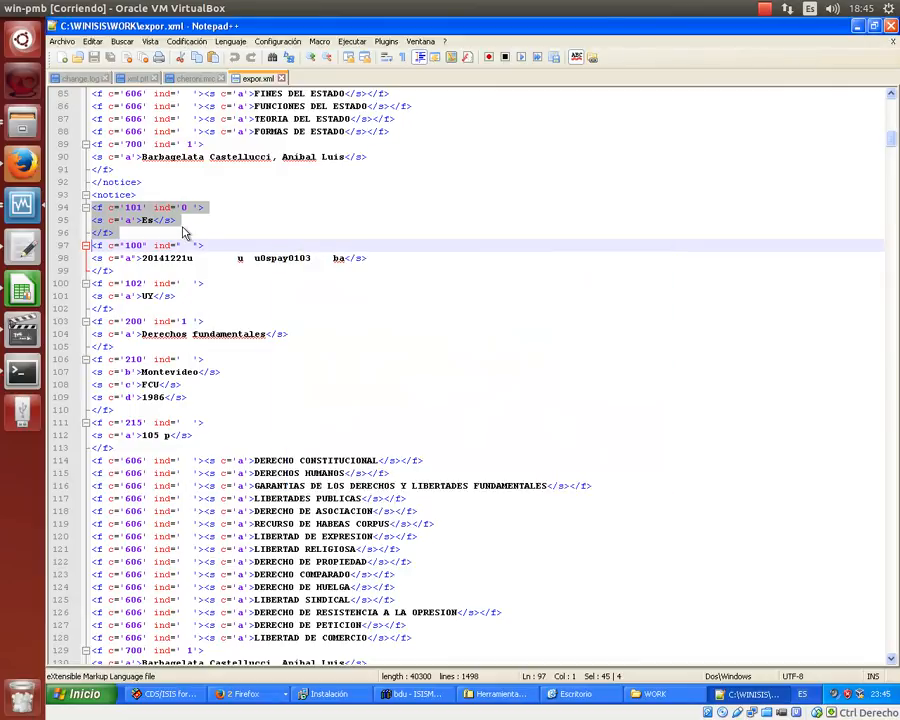
# - Reopen Replace with part of line 95 selected and switch the search mode to Extended
pyautogui.click(220, 226)
pyautogui.press('Left')
pyautogui.press('Left')
pyautogui.press('Left')
pyautogui.press('Left')
pyautogui.press('Left')
pyautogui.press('Left')
pyautogui.press('Left')
pyautogui.press('Left')
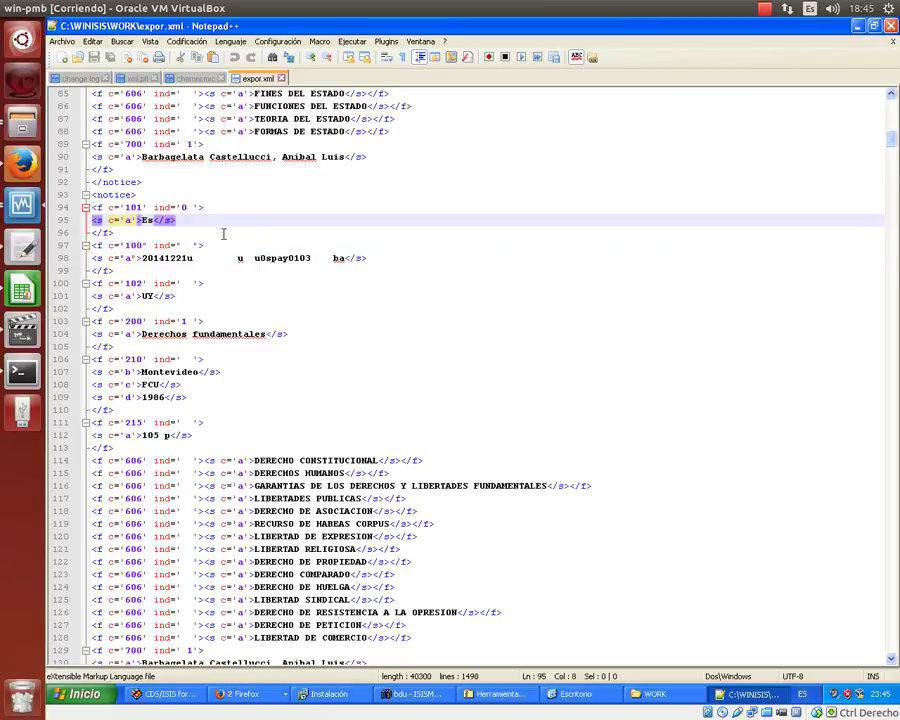
pyautogui.press('Left')
pyautogui.press('Left')
pyautogui.press('Left')
pyautogui.press('Left')
pyautogui.press('Left')
pyautogui.press('Left')
pyautogui.press('Left')
pyautogui.hotkey('shift', 'Right')
pyautogui.hotkey('shift', 'Right')
pyautogui.hotkey('shift', 'Right')
pyautogui.hotkey('shift', 'Right')
pyautogui.hotkey('shift', 'Right')
pyautogui.hotkey('shift', 'Right')
pyautogui.hotkey('shift', 'Right')
pyautogui.hotkey('shift', 'Right')
pyautogui.hotkey('shift', 'Right')
pyautogui.hotkey('shift', 'Right')
pyautogui.hotkey('shift', 'Right')
pyautogui.hotkey('shift', 'Right')
pyautogui.hotkey('shift', 'Right')
pyautogui.hotkey('shift', 'Right')
pyautogui.hotkey('shift', 'Right')
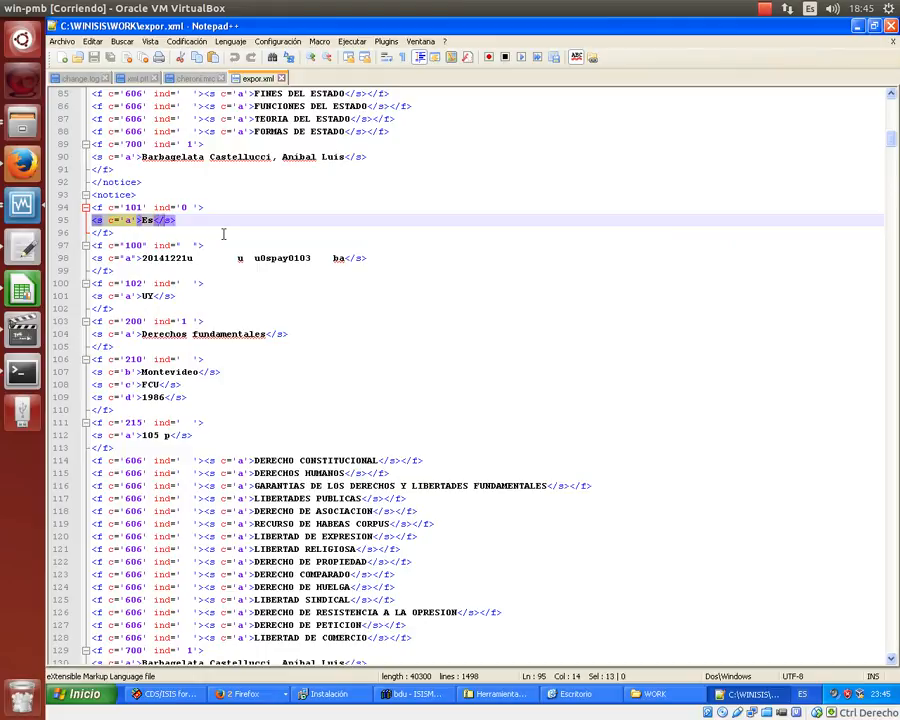
pyautogui.hotkey('ctrl', 'h')
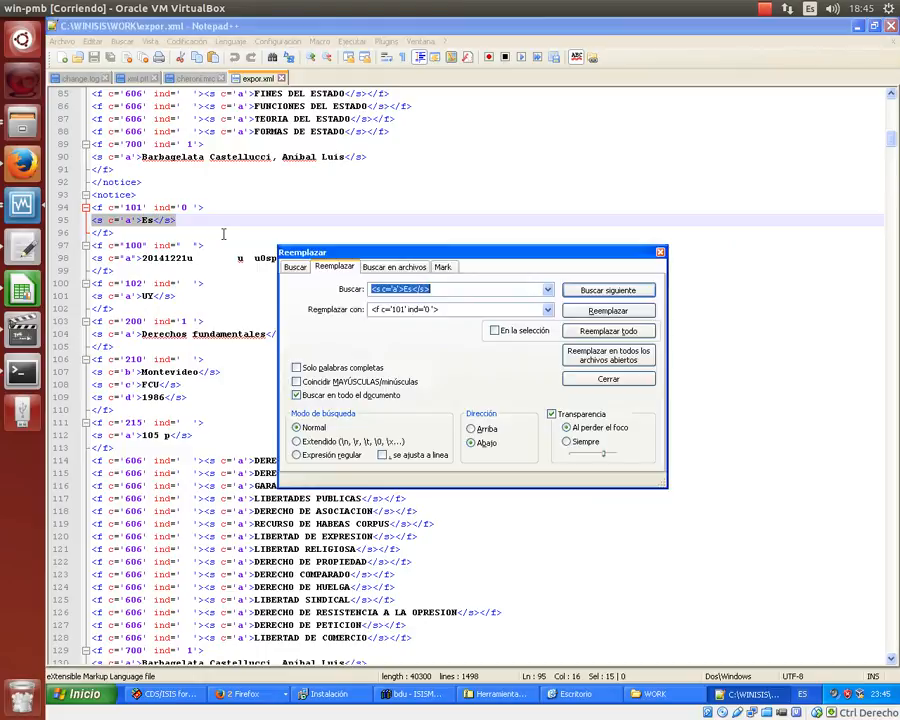
pyautogui.click(296, 441)
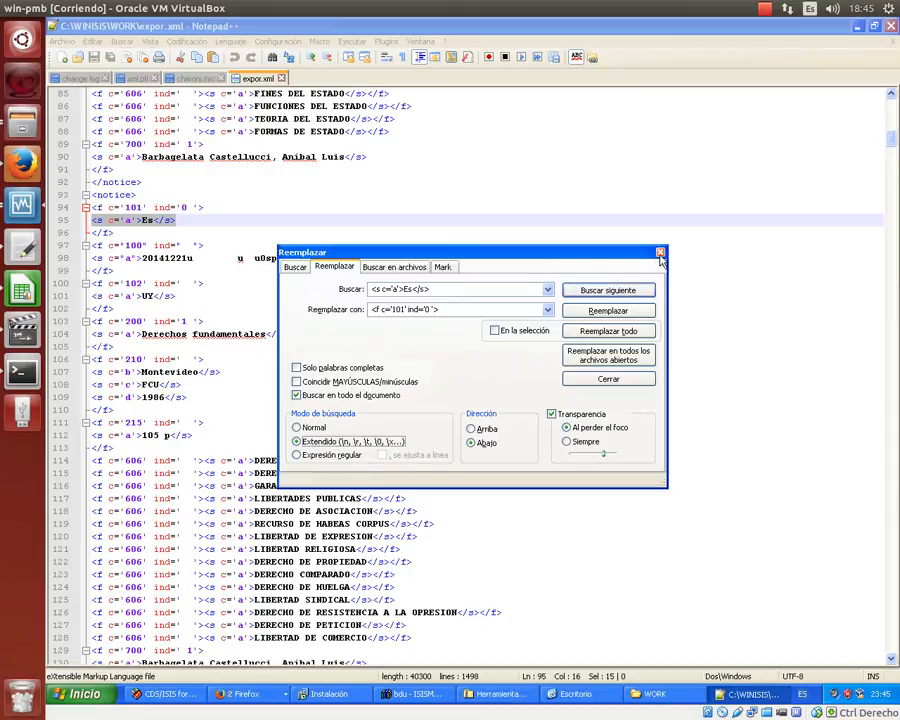
pyautogui.click(659, 252)
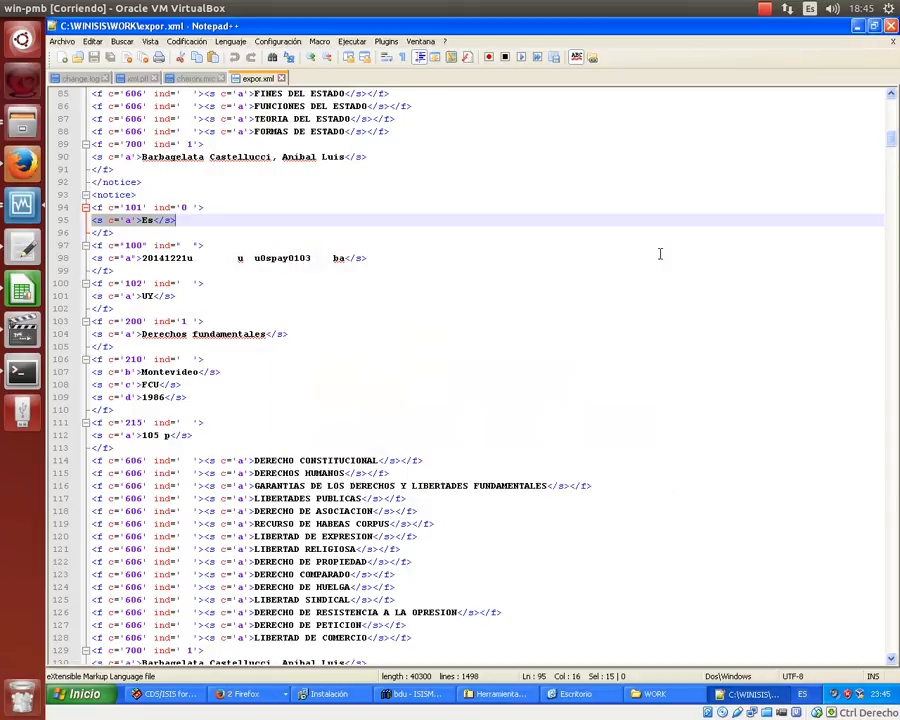
# - Reload lines 94–96 as the search text in Replace
pyautogui.click(102, 208)
pyautogui.press('Home')
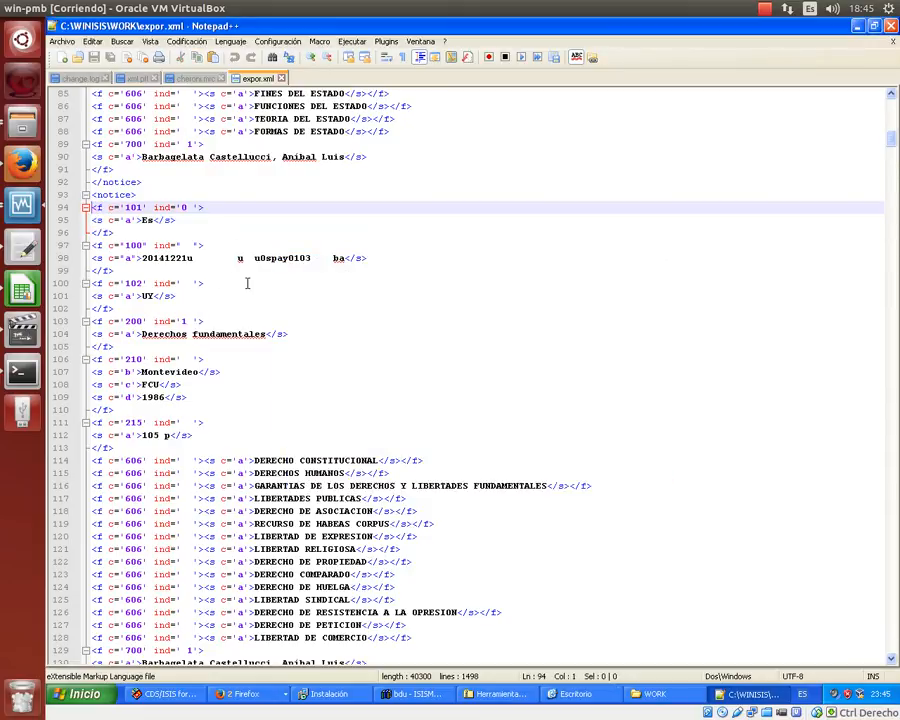
pyautogui.hotkey('shift', 'Down')
pyautogui.hotkey('shift', 'Down')
pyautogui.hotkey('shift', 'Down')
pyautogui.hotkey('shift', 'Up')
pyautogui.hotkey('ctrl', 'h')
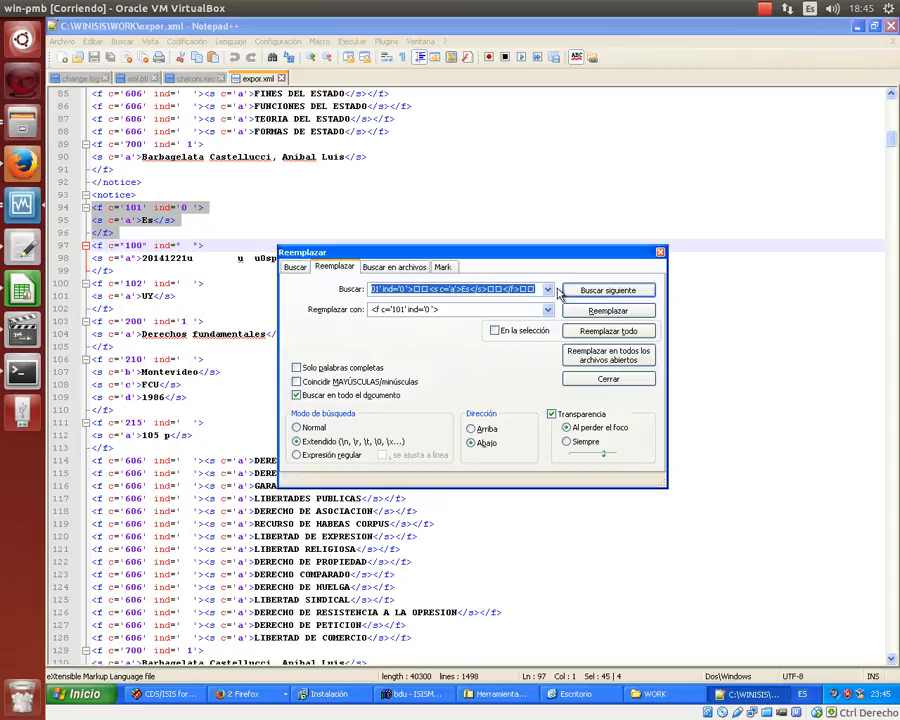
pyautogui.click(660, 252)
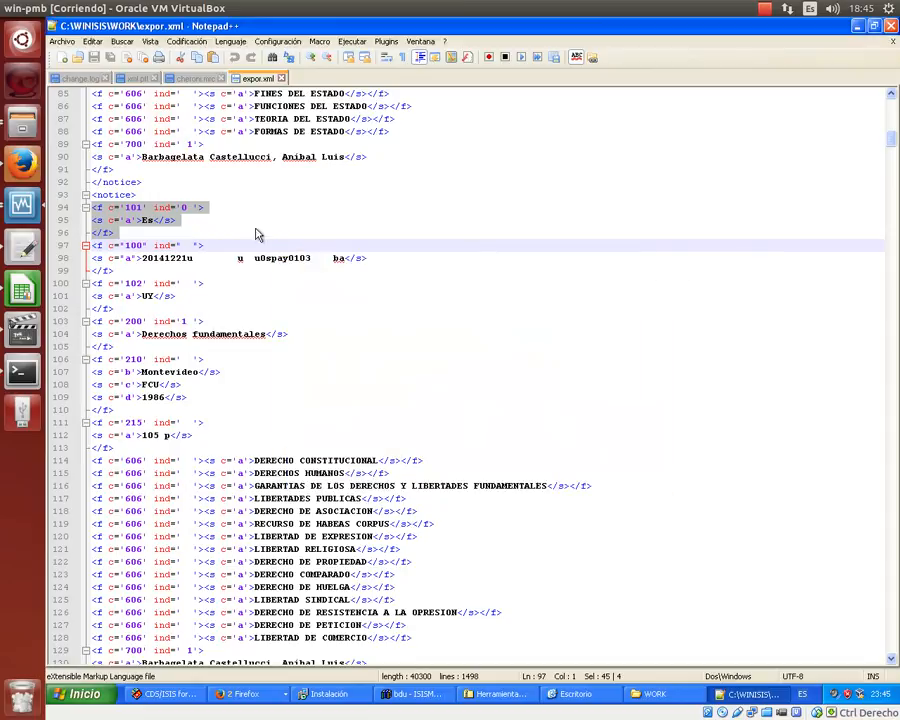
# - Search for <s c='a'>Es</s>, replace it with <s c='a'>spa</s>, and run Replace All
pyautogui.click(197, 223)
pyautogui.press('Left')
pyautogui.press('Left')
pyautogui.press('Left')
pyautogui.press('Left')
pyautogui.press('Left')
pyautogui.press('Left')
pyautogui.press('Left')
pyautogui.press('Left')
pyautogui.press('Left')
pyautogui.press('Left')
pyautogui.press('Left')
pyautogui.press('Left')
pyautogui.press('Left')
pyautogui.press('Left')
pyautogui.press('Left')
pyautogui.hotkey('shift', 'Right')
pyautogui.hotkey('shift', 'Right')
pyautogui.hotkey('shift', 'Right')
pyautogui.hotkey('shift', 'Right')
pyautogui.hotkey('shift', 'Right')
pyautogui.hotkey('shift', 'Right')
pyautogui.hotkey('shift', 'Right')
pyautogui.hotkey('shift', 'Right')
pyautogui.hotkey('shift', 'Right')
pyautogui.hotkey('shift', 'Right')
pyautogui.hotkey('shift', 'Right')
pyautogui.hotkey('shift', 'Right')
pyautogui.hotkey('shift', 'Right')
pyautogui.hotkey('shift', 'Right')
pyautogui.hotkey('shift', 'Right')
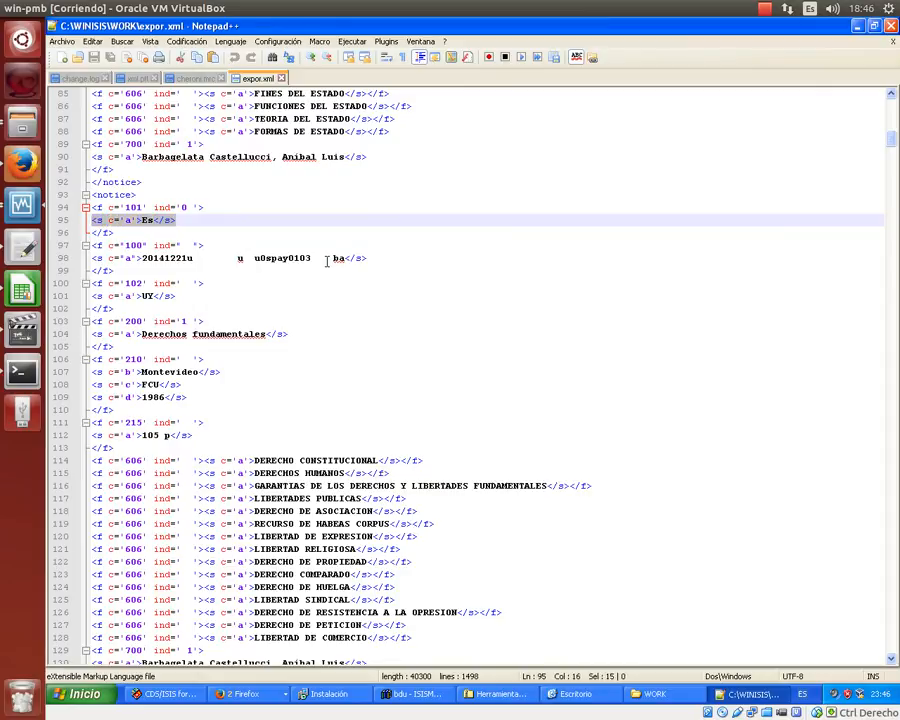
pyautogui.hotkey('ctrl', 'h')
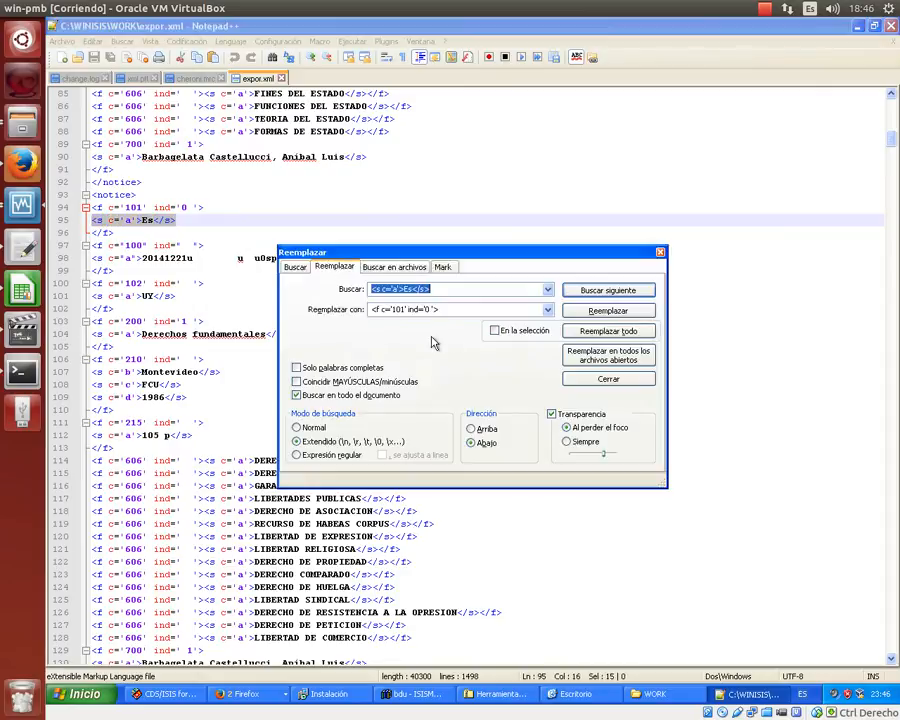
pyautogui.click(452, 310)
pyautogui.moveTo(452, 310); pyautogui.dragTo(325, 301)
pyautogui.hotkey('ctrl', 'v')
pyautogui.press('Left')
pyautogui.press('Left')
pyautogui.press('Left')
pyautogui.press('Left')
pyautogui.press('Left')
pyautogui.press('Left')
pyautogui.press('Delete')
pyautogui.write('pa')
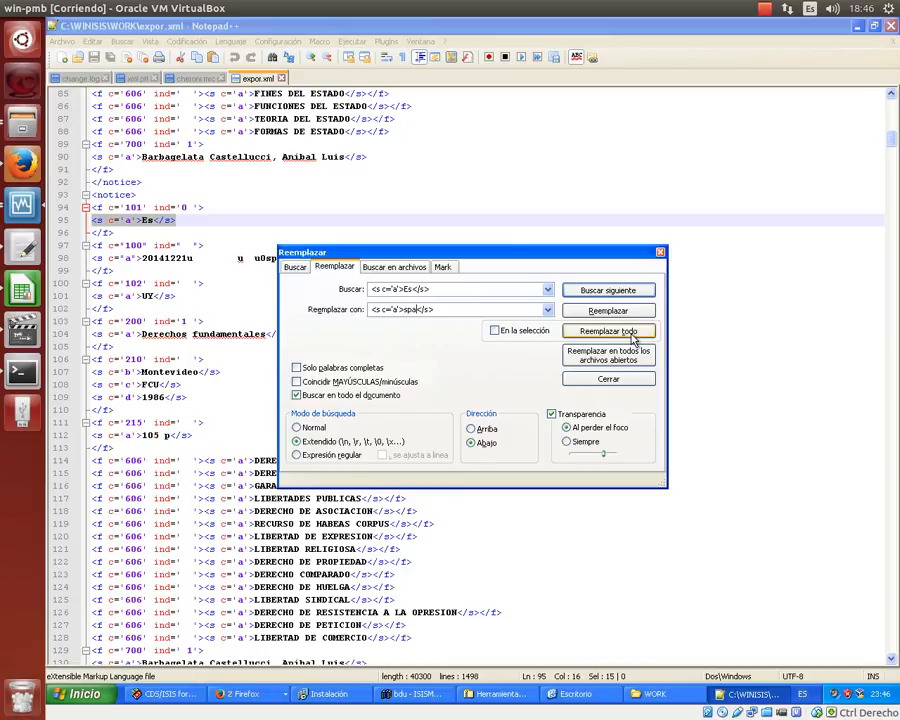
pyautogui.click(632, 339)
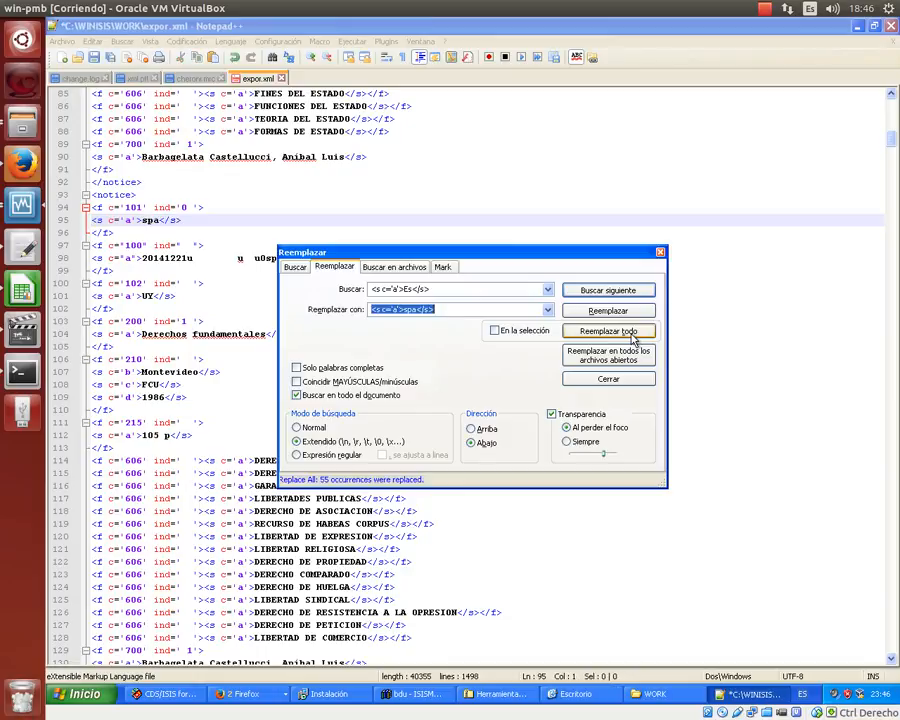
# - Save expor.xml and scroll through the records to confirm the language fields read spa
pyautogui.click(660, 251)
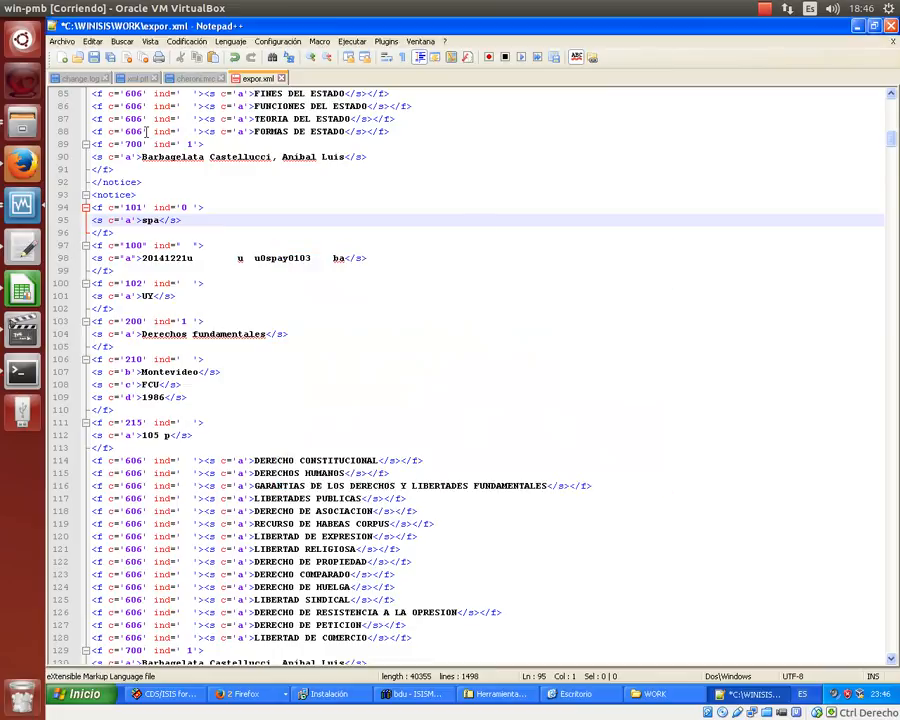
pyautogui.click(99, 61)
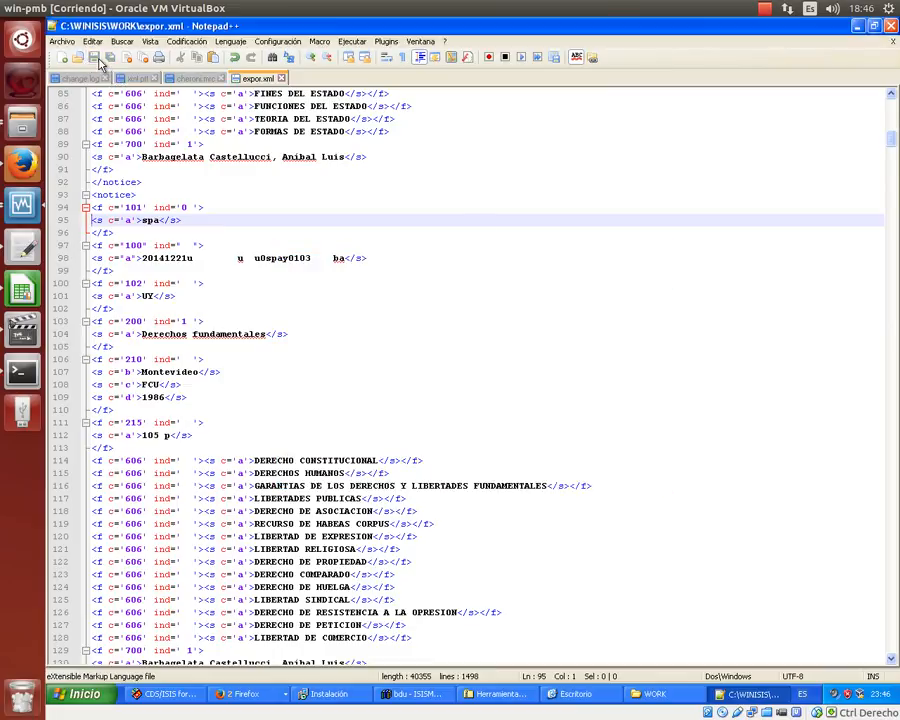
pyautogui.scroll(11, 412, 382)
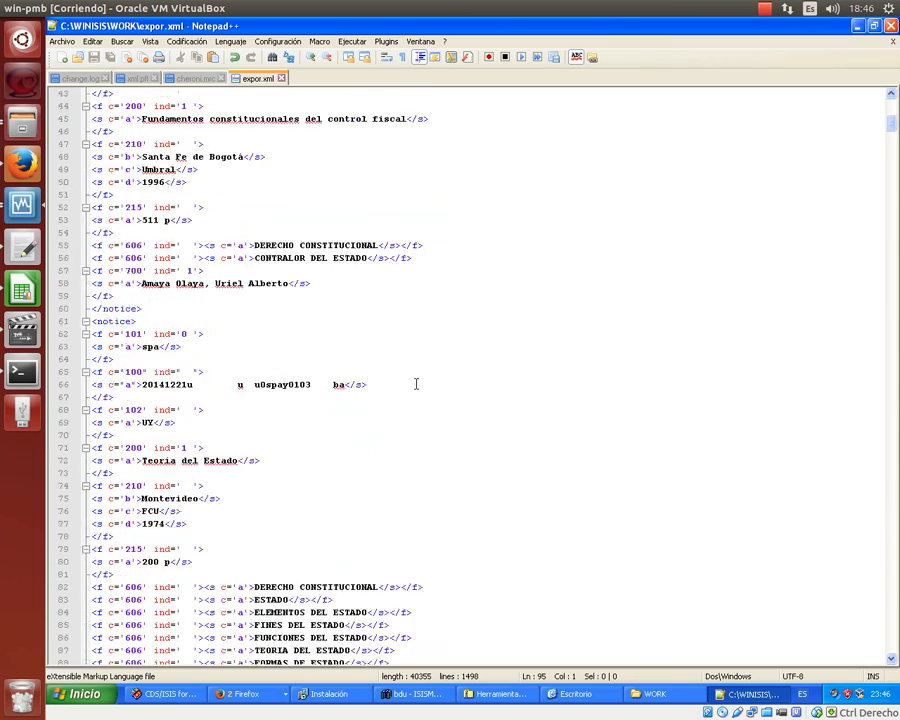
pyautogui.scroll(17, 416, 383)
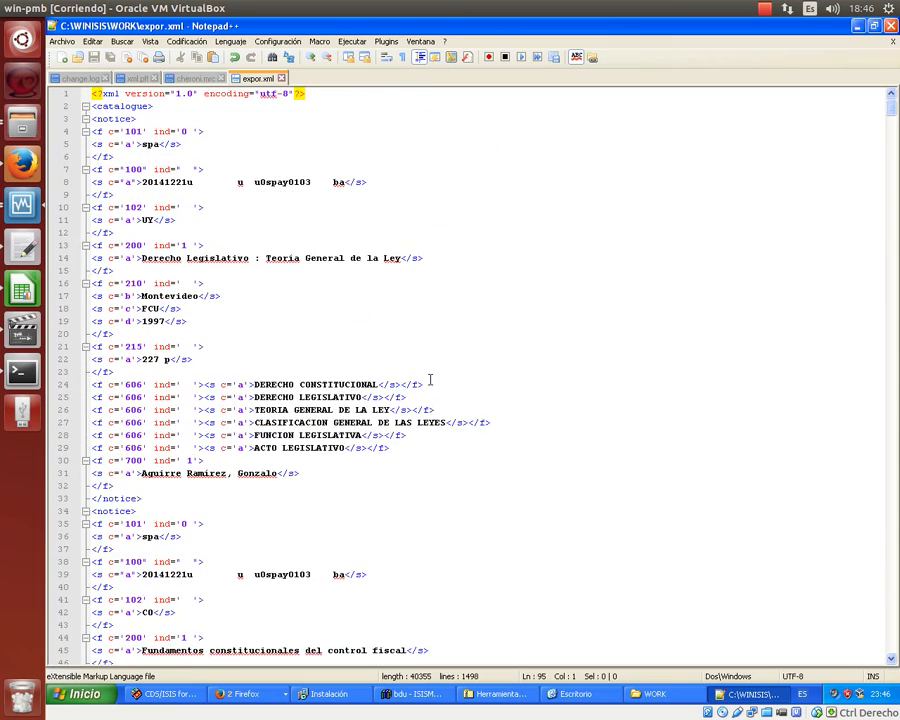
pyautogui.scroll(-20, 430, 380)
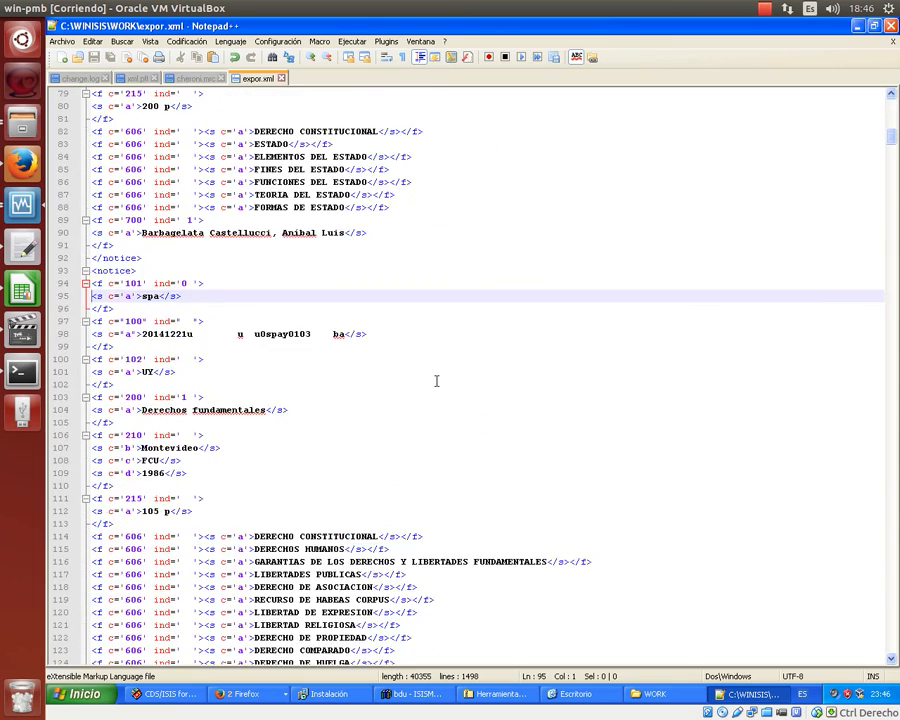
pyautogui.scroll(-20, 436, 380)
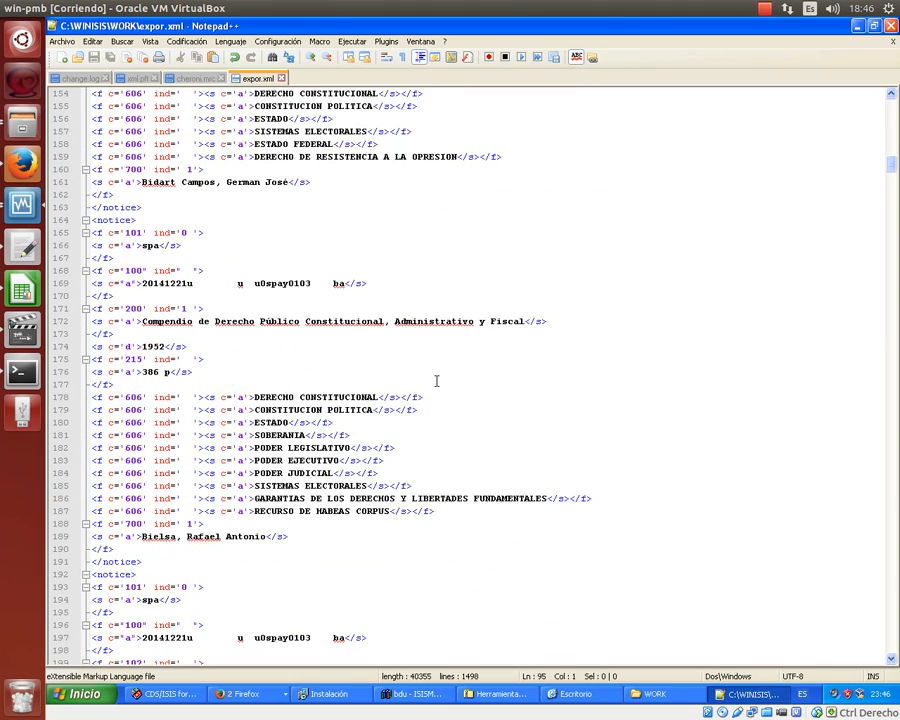
pyautogui.scroll(20, 436, 380)
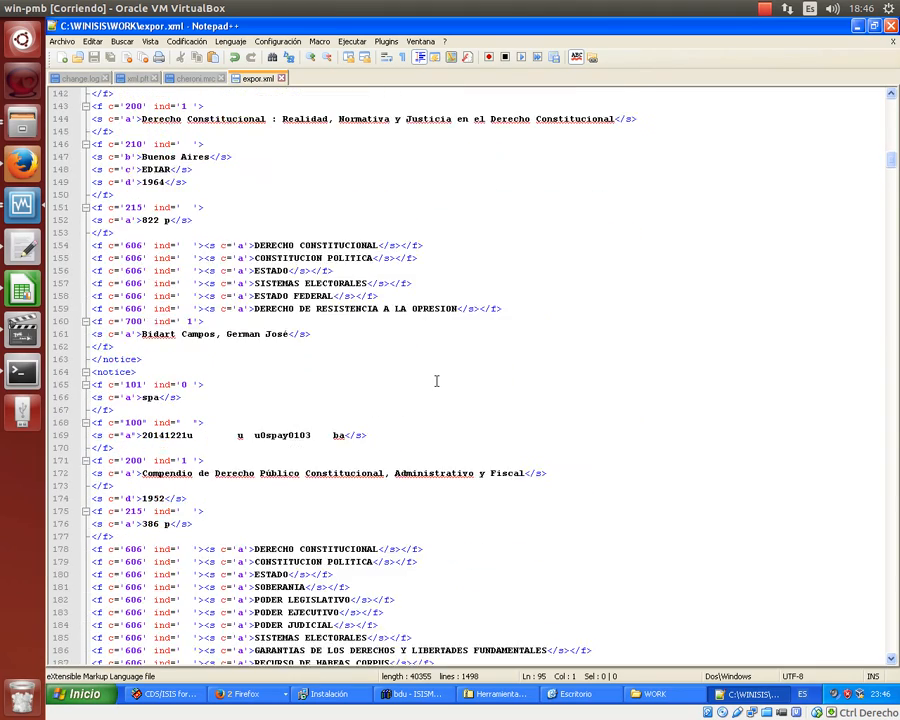
pyautogui.scroll(17, 436, 380)
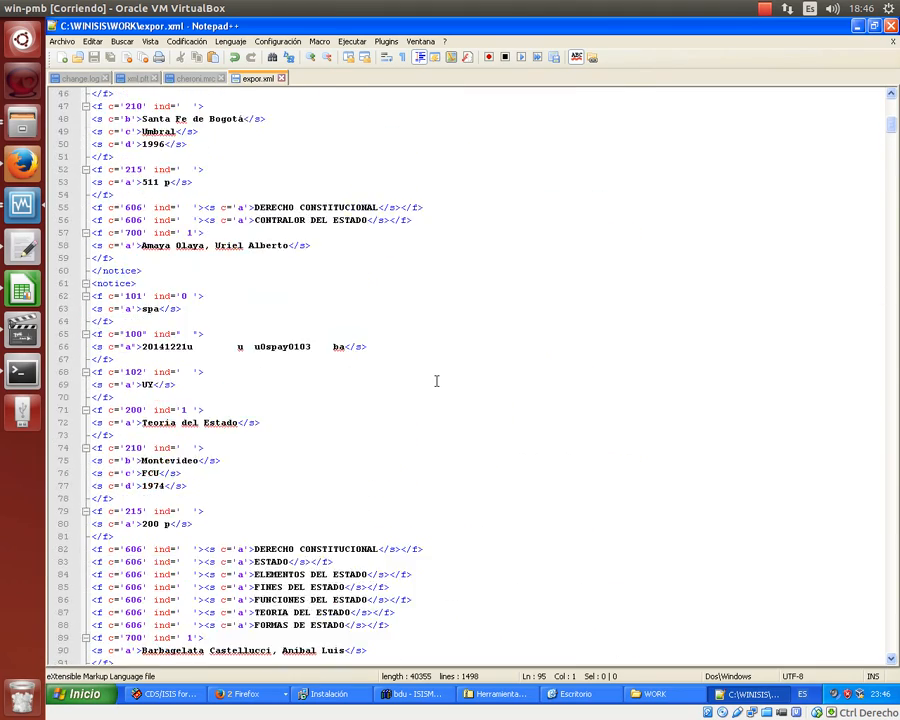
pyautogui.scroll(2, 436, 380)
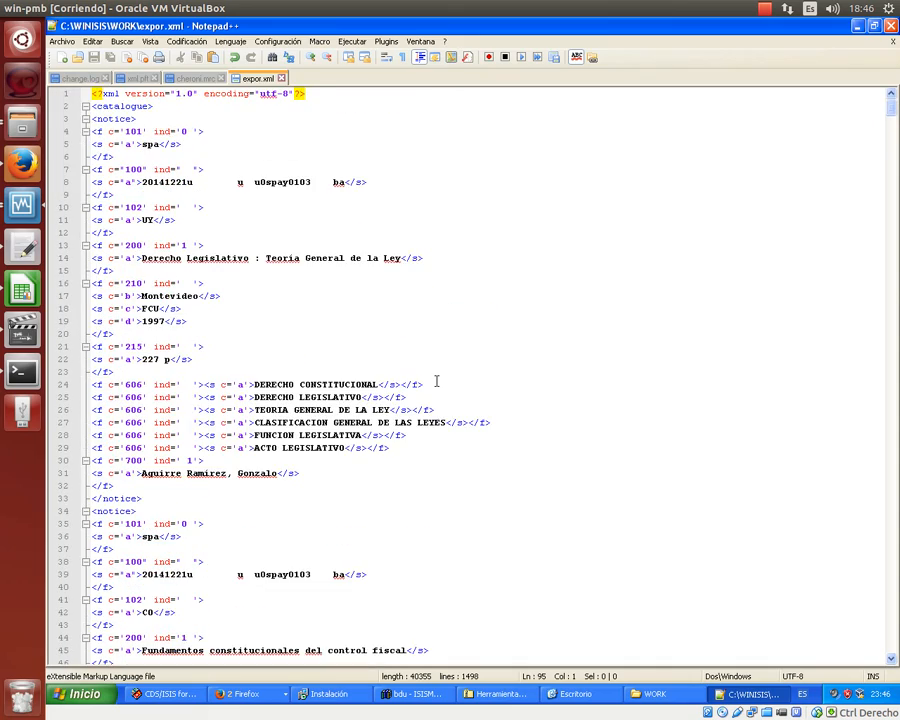
pyautogui.scroll(-20, 436, 380)
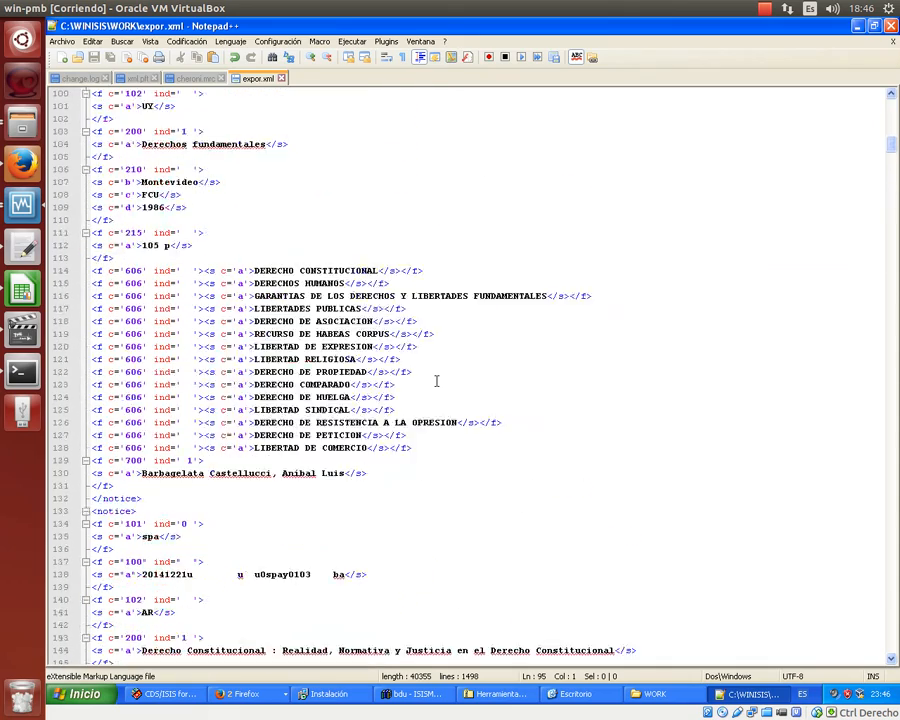
pyautogui.scroll(-20, 436, 380)
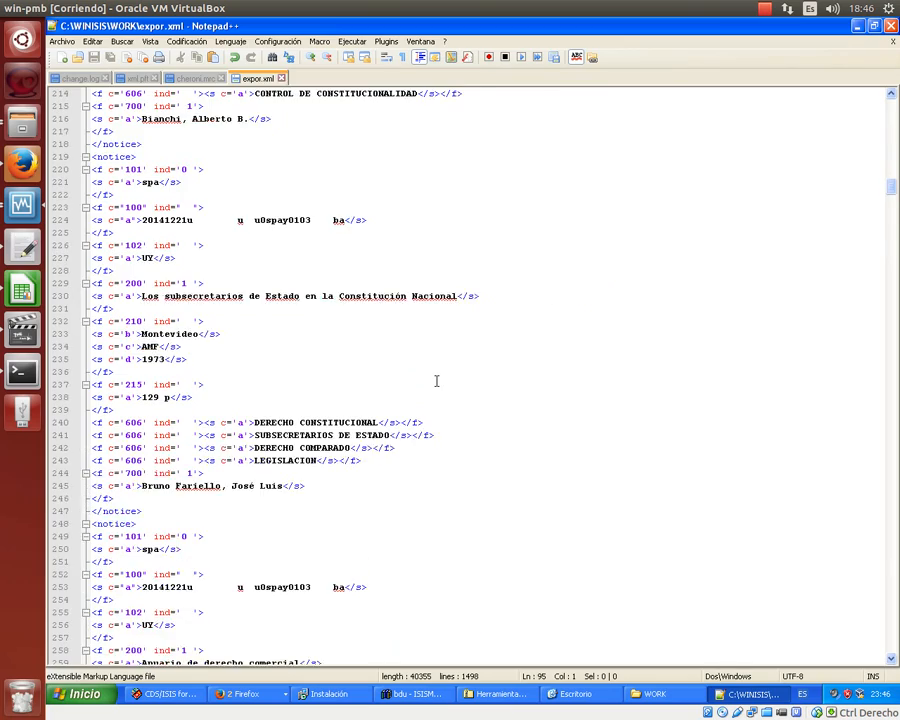
pyautogui.scroll(-20, 436, 380)
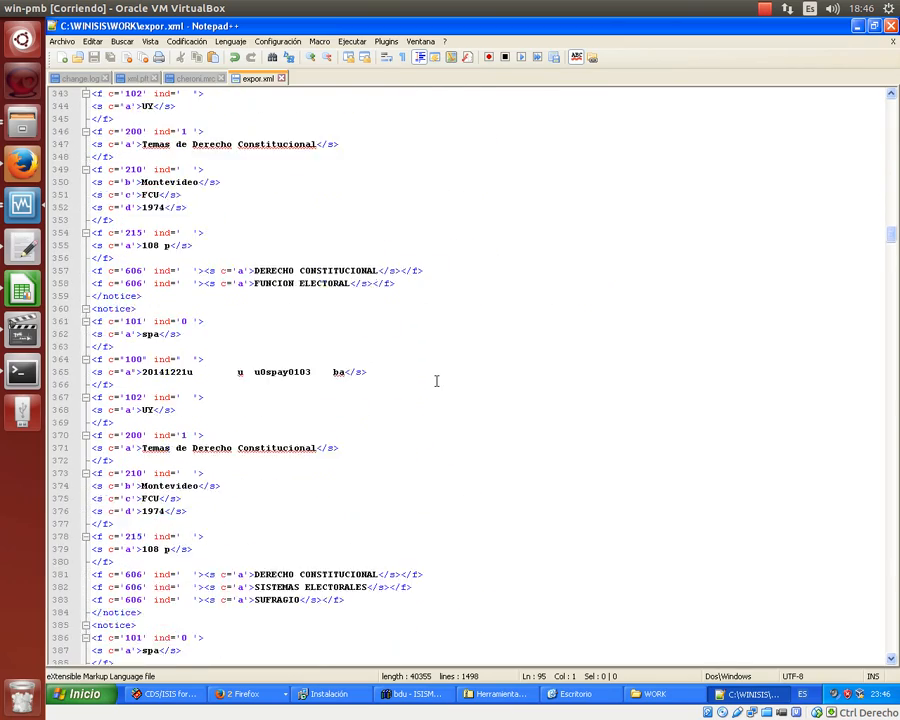
pyautogui.scroll(-20, 436, 381)
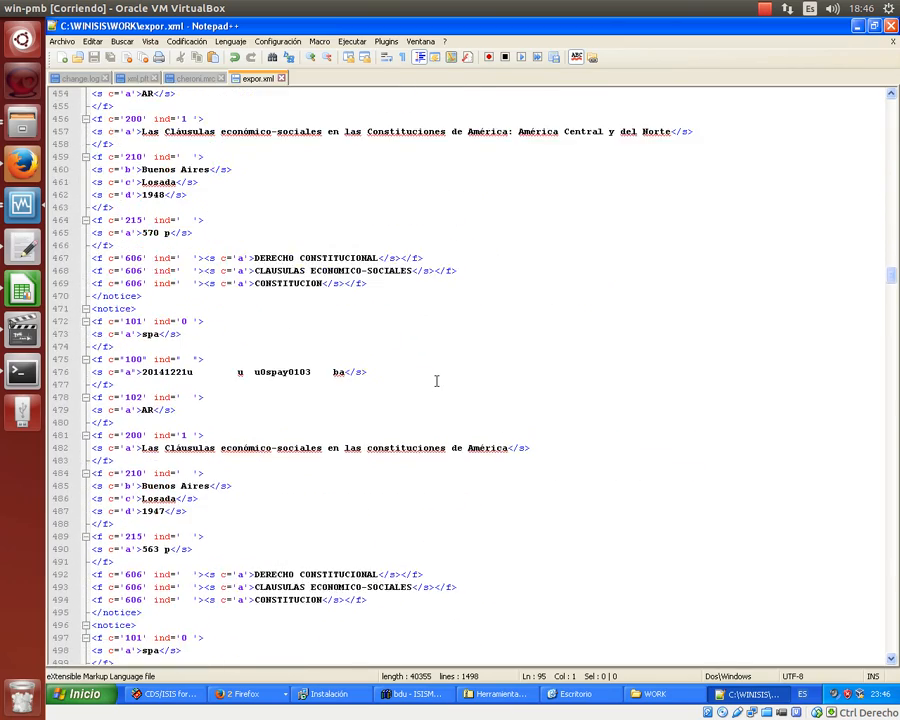
pyautogui.scroll(-20, 436, 380)
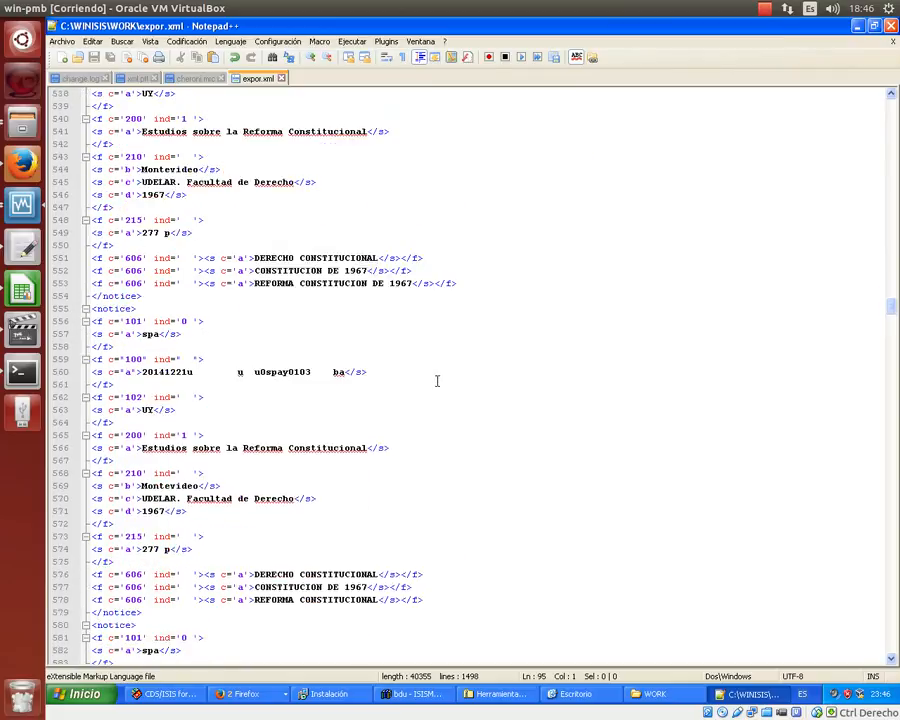
pyautogui.scroll(-17, 436, 380)
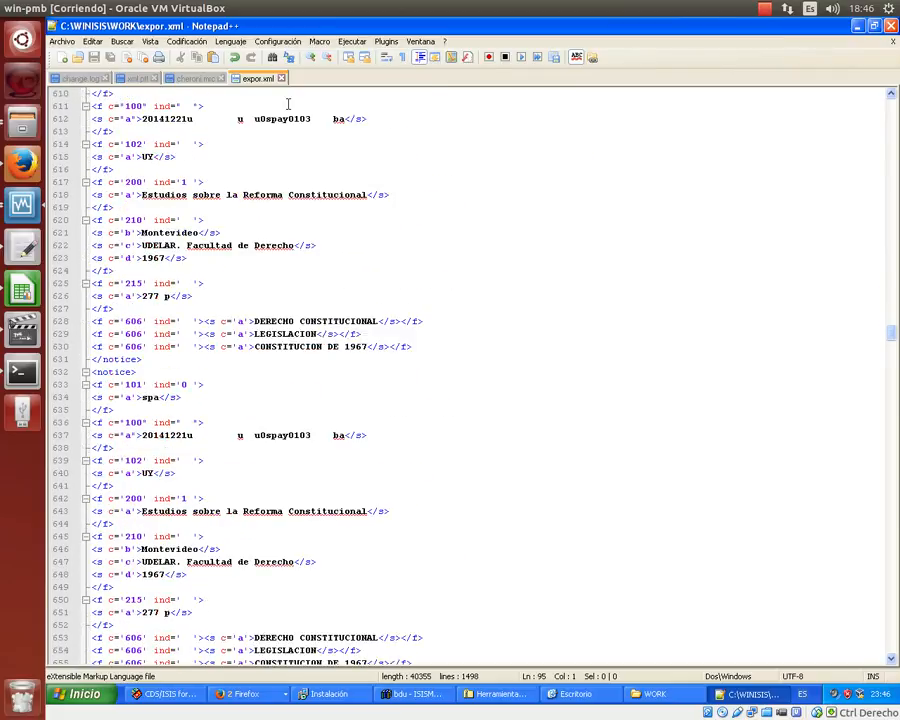
# - Switch to Firefox and load localhost/pmb in a new tab
pyautogui.click(241, 700)
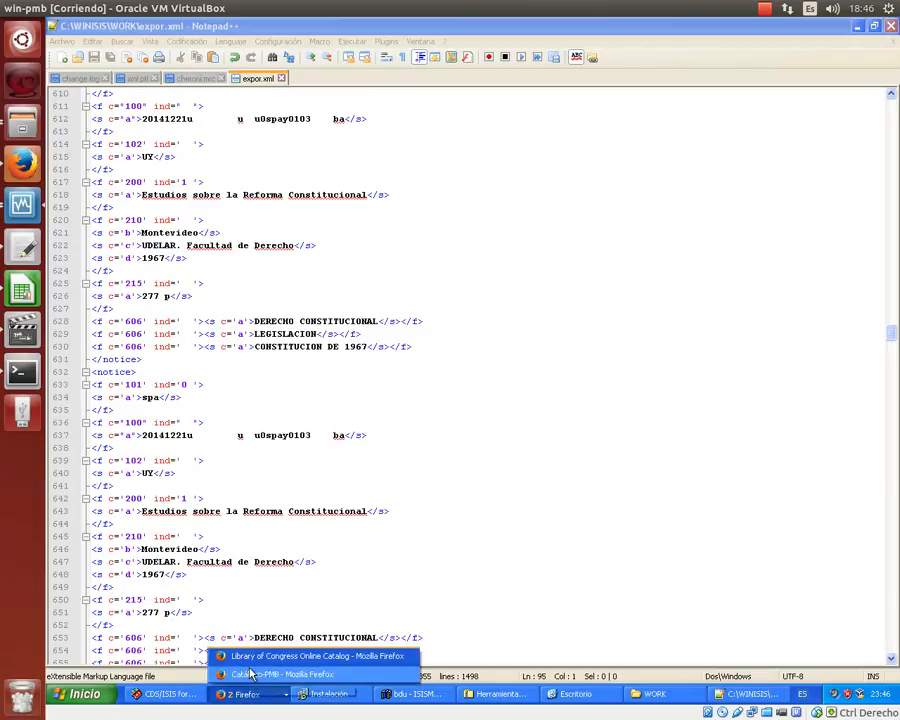
pyautogui.click(414, 220)
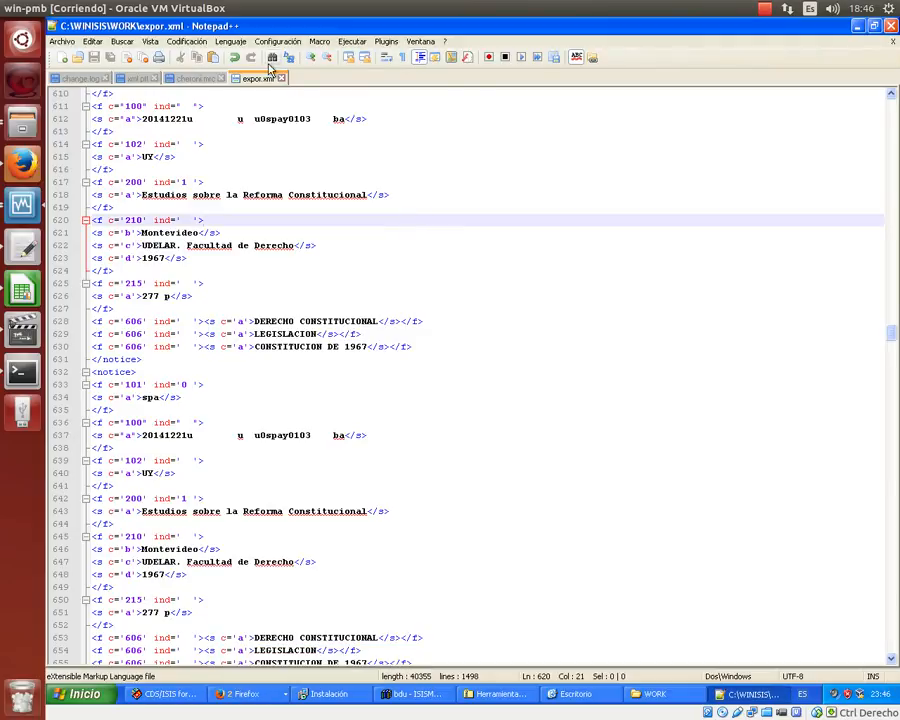
pyautogui.click(245, 695)
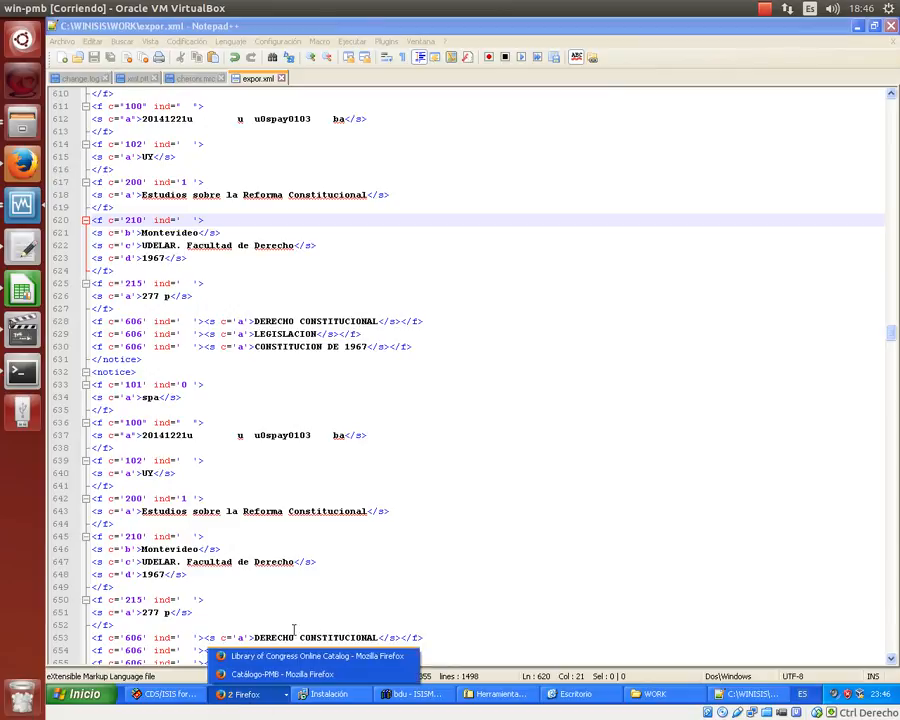
pyautogui.click(296, 657)
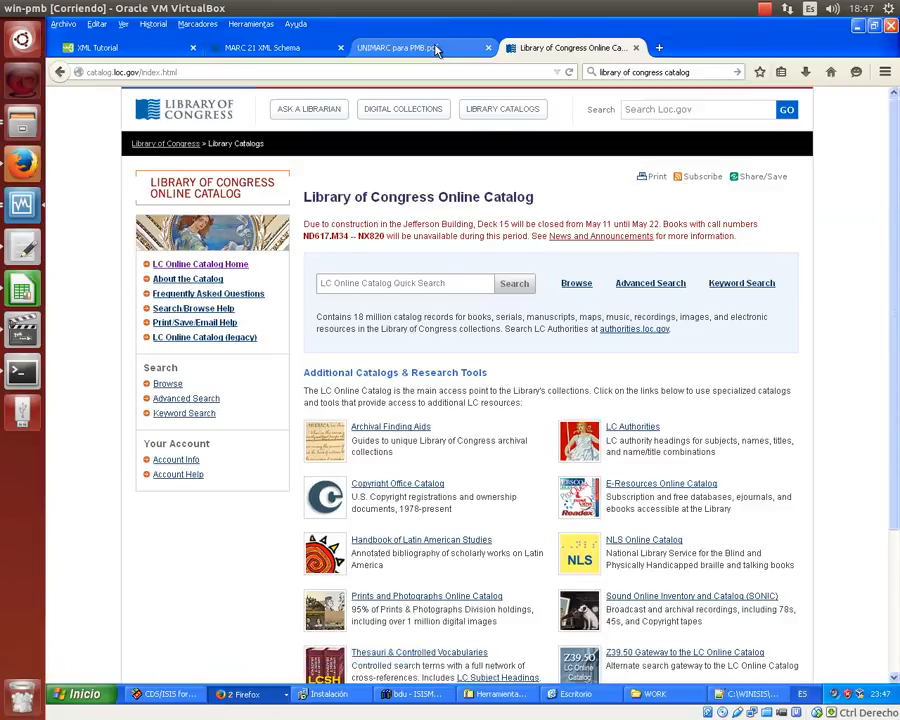
pyautogui.click(437, 50)
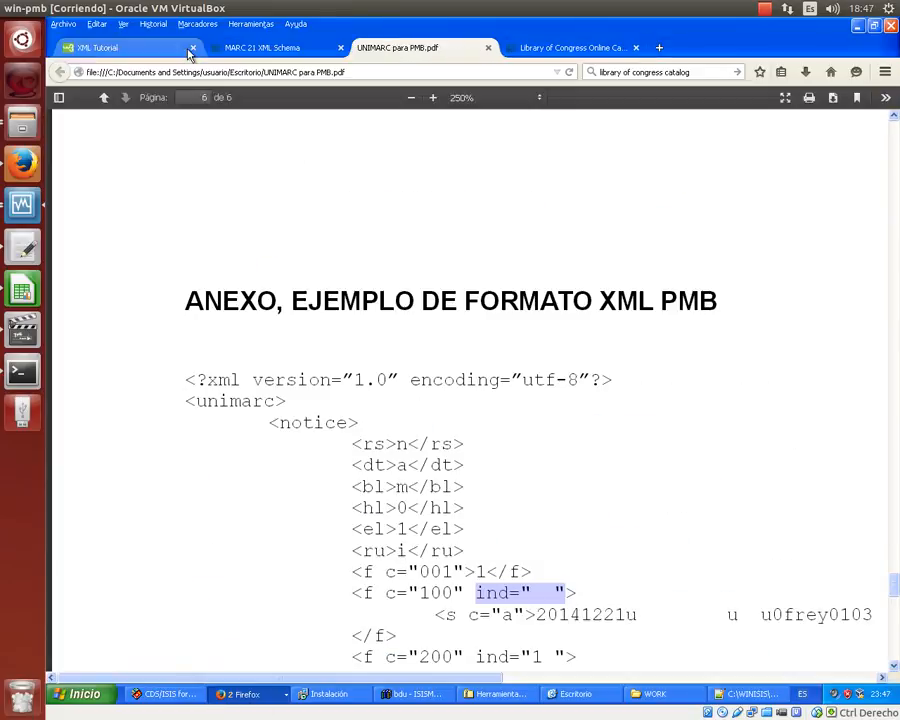
pyautogui.click(659, 49)
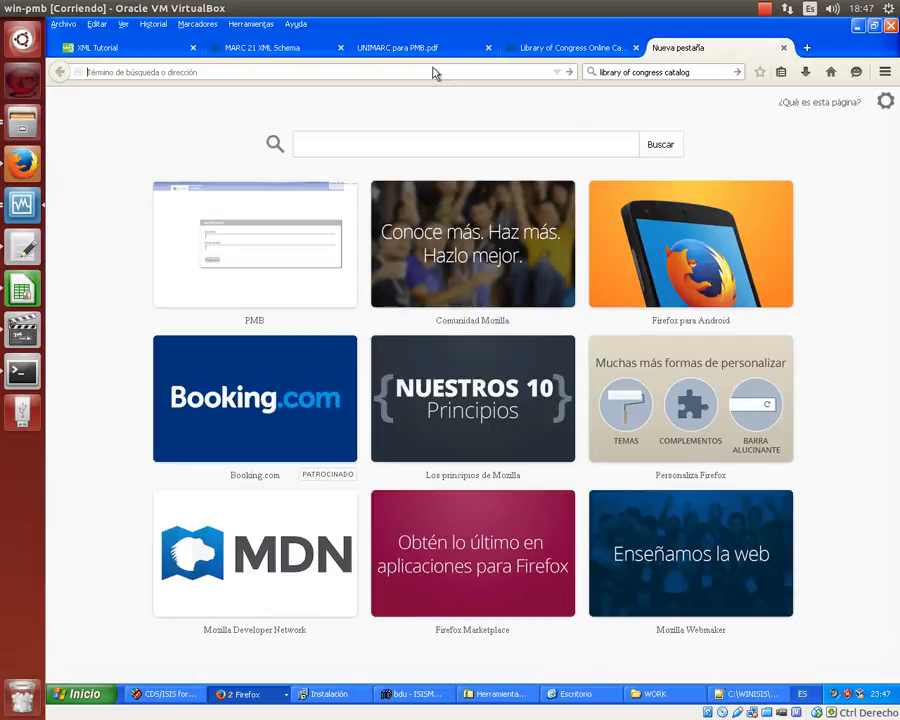
pyautogui.write('localhost/pmb')
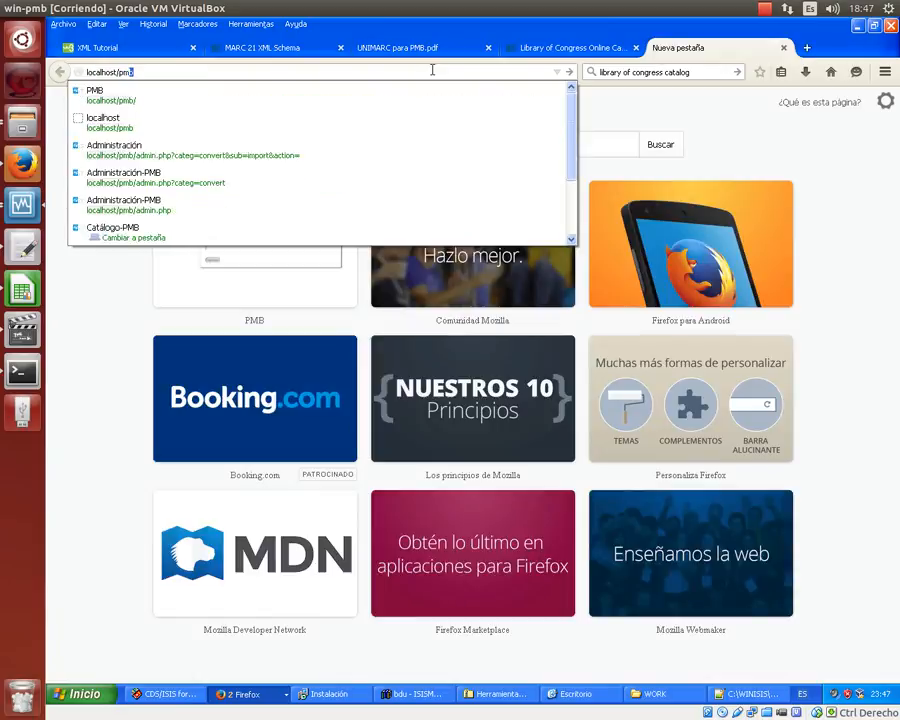
pyautogui.press('Return')
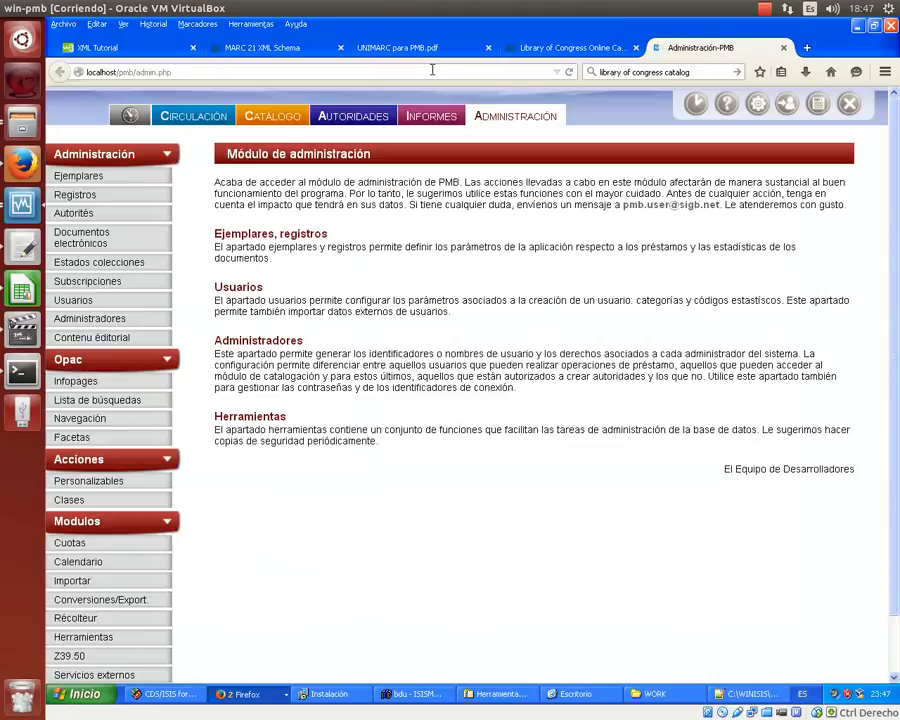
# - Open Conversiones/Export. > Conversiones de archivos externos and zoom the page in
pyautogui.click(134, 599)
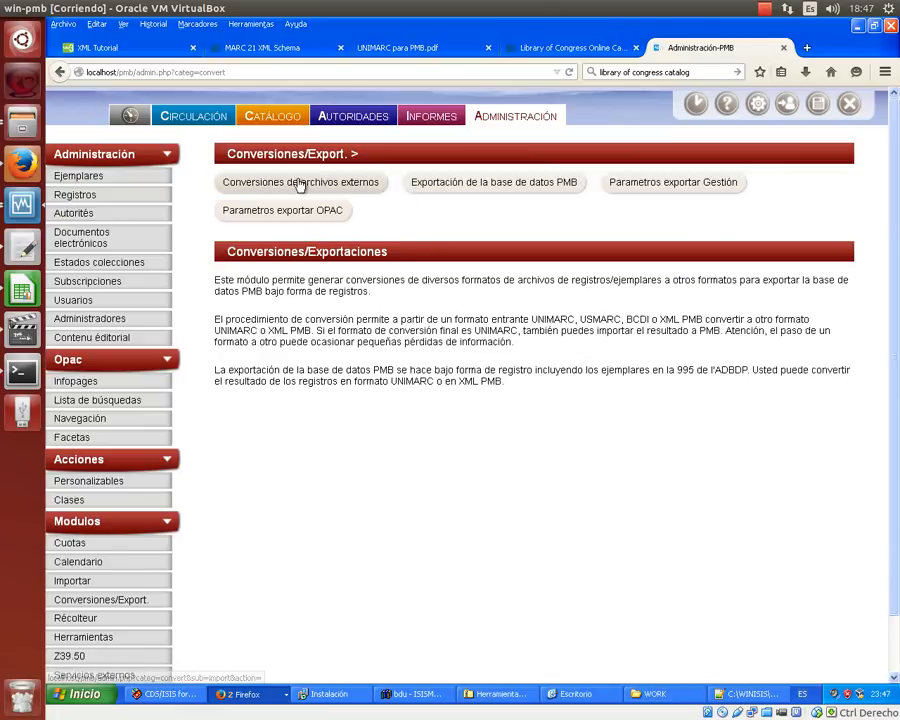
pyautogui.click(299, 183)
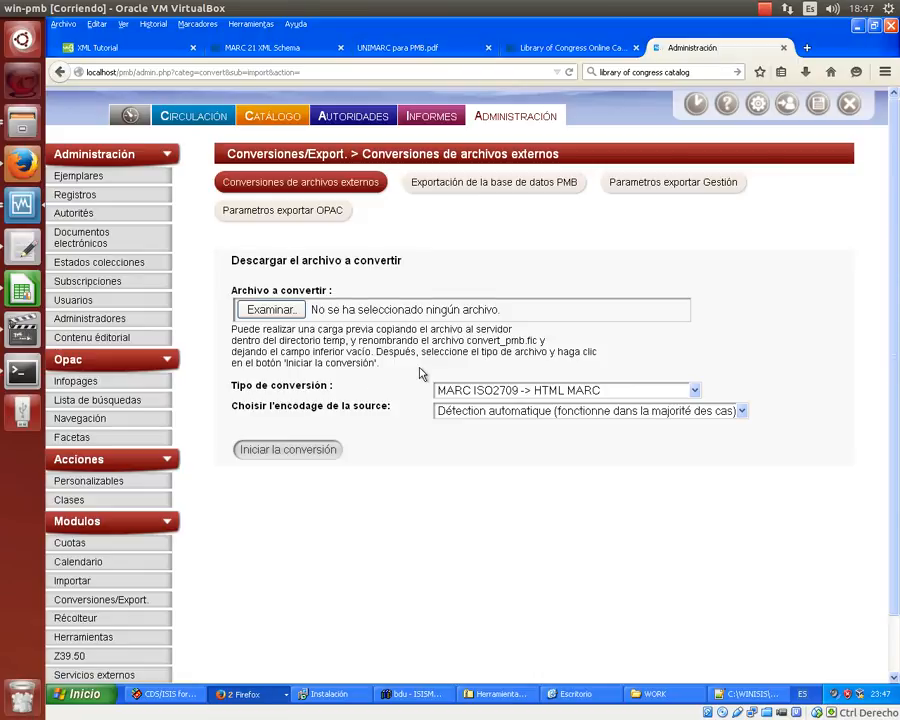
pyautogui.hotkey('ctrl', '+')
pyautogui.hotkey('ctrl', '+')
pyautogui.hotkey('ctrl', '+')
pyautogui.scroll(-5, 422, 373)
pyautogui.scroll(2, 422, 373)
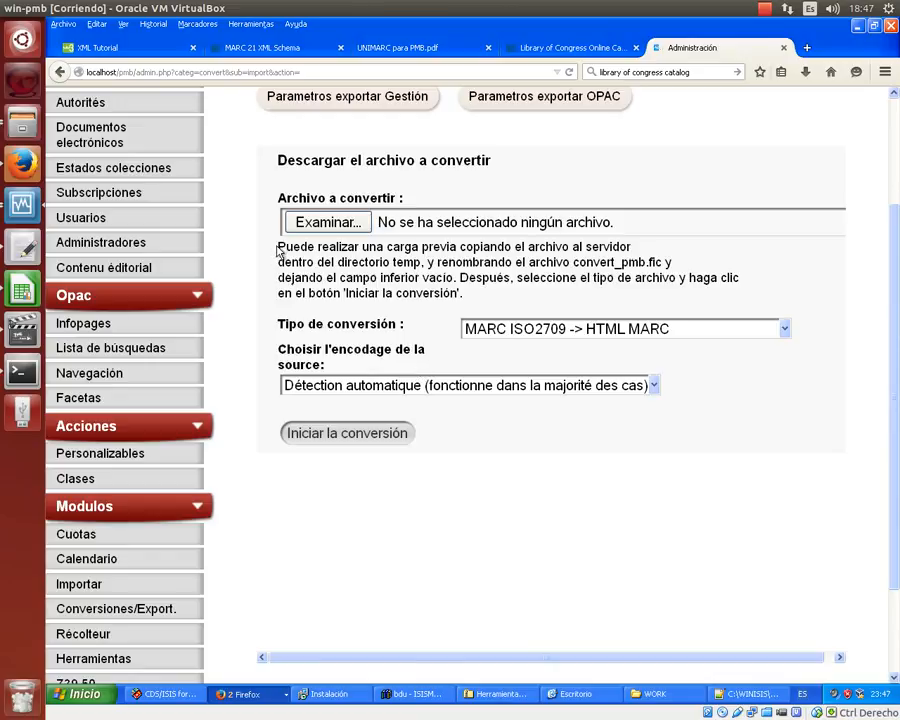
# - Highlight the upload instructions and the file name convert_pmb.fic
pyautogui.moveTo(279, 251); pyautogui.dragTo(635, 299)
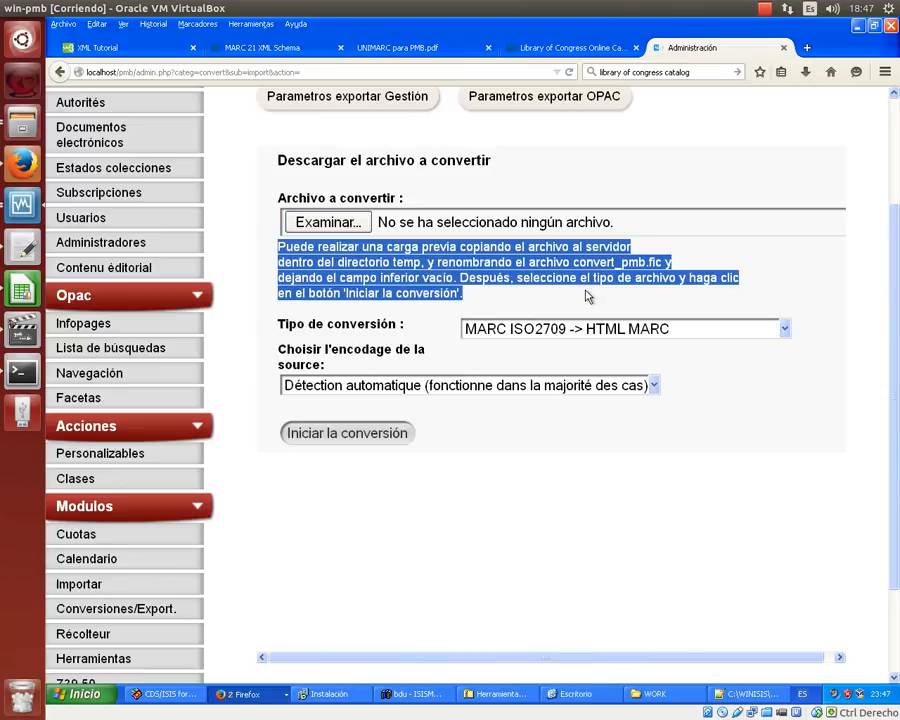
pyautogui.click(586, 291)
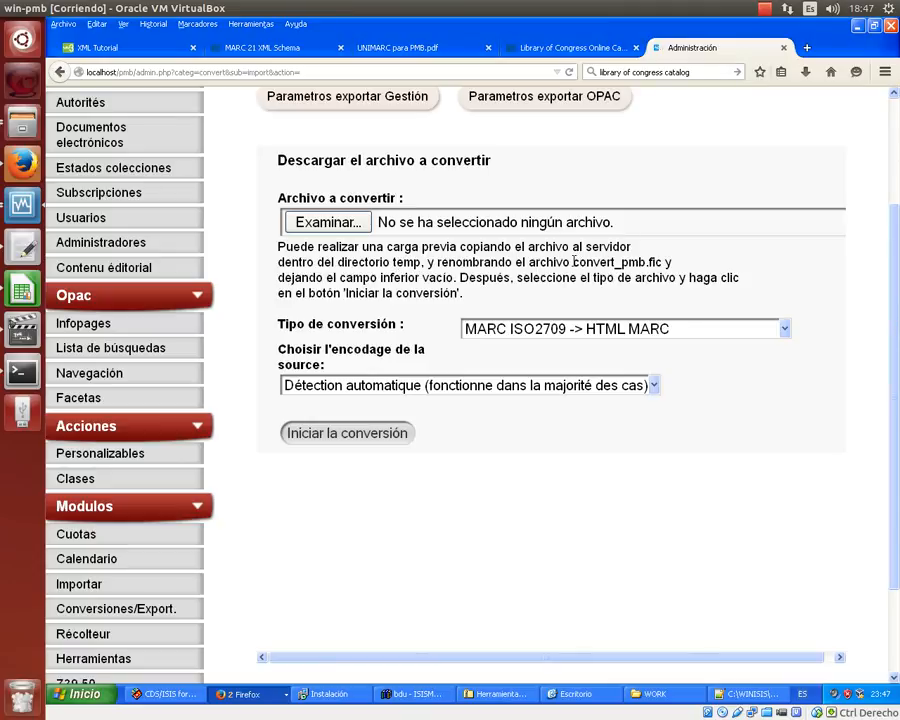
pyautogui.moveTo(577, 261); pyautogui.dragTo(762, 262)
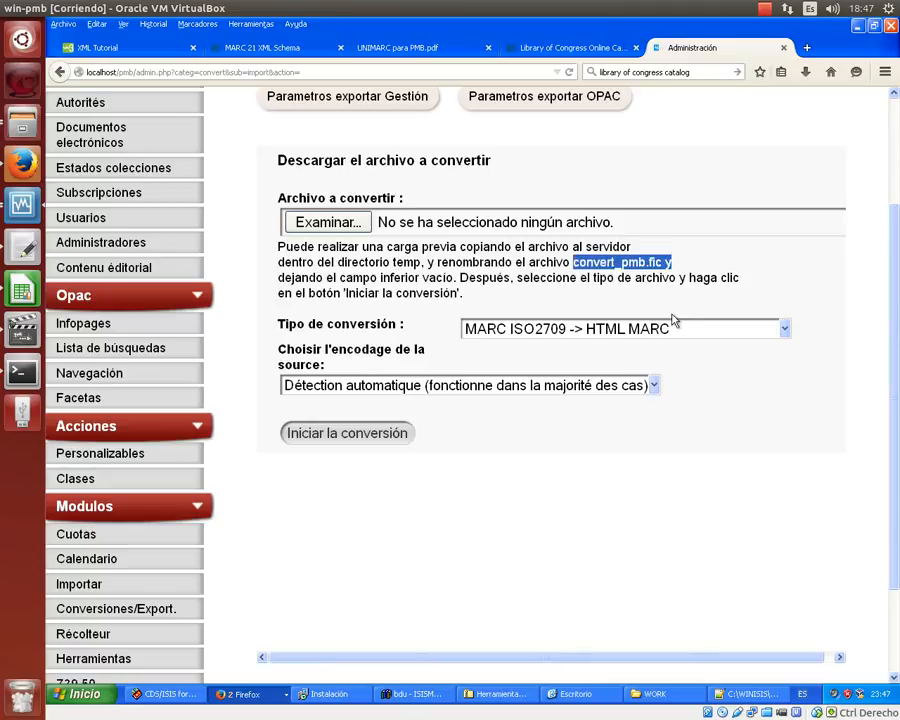
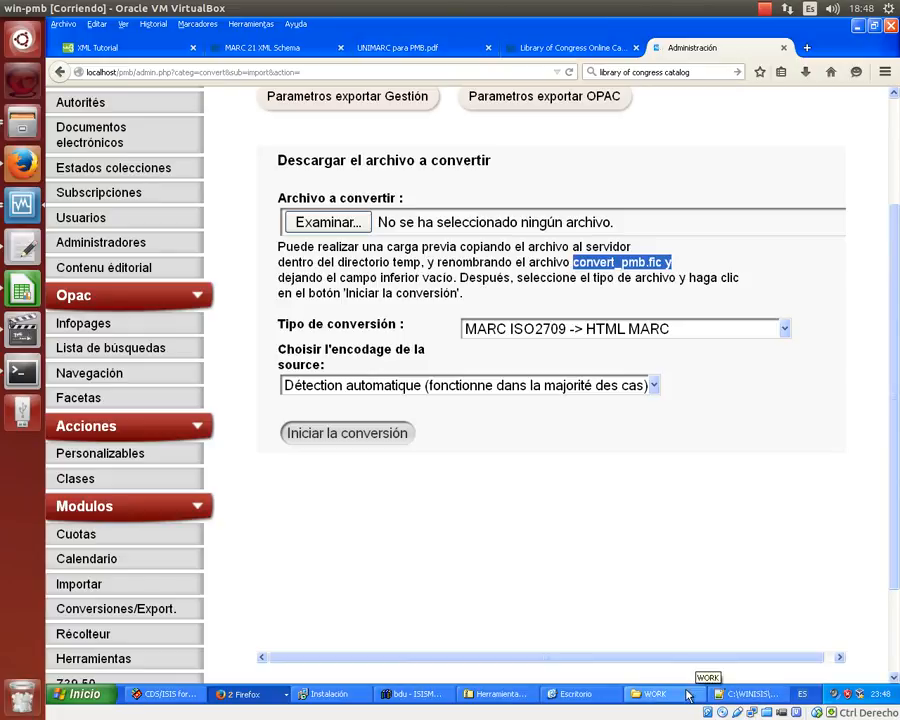
# - Close the exported XML file in Notepad++
pyautogui.click(718, 692)
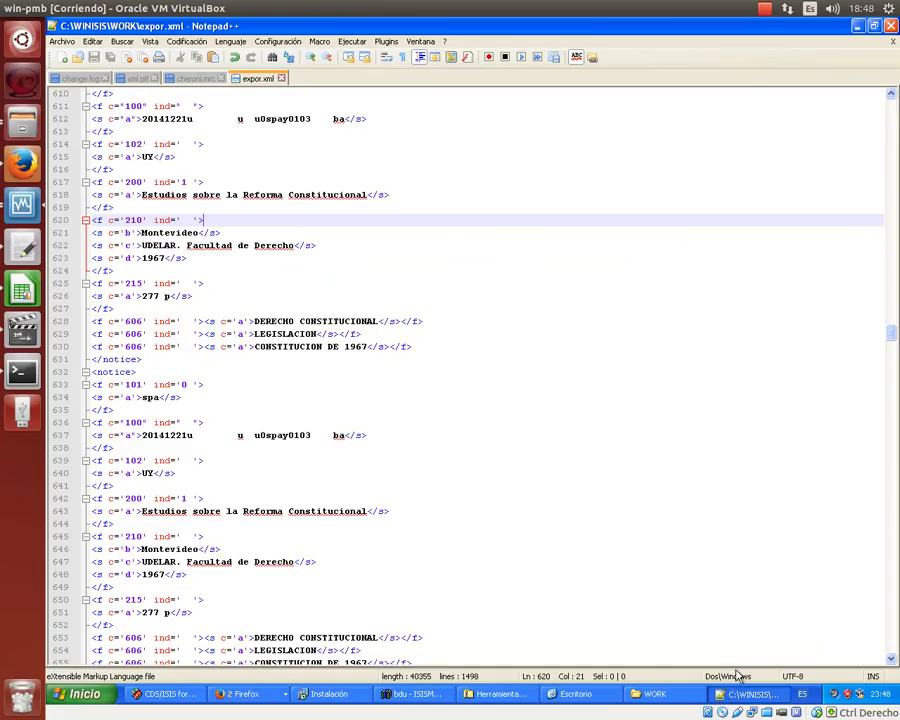
pyautogui.click(891, 30)
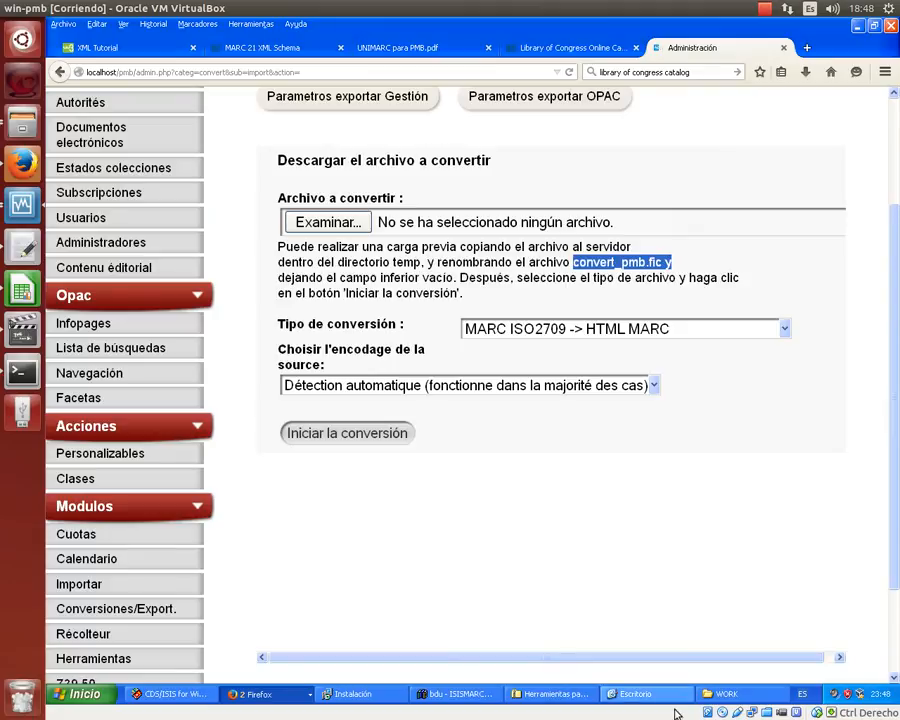
pyautogui.click(713, 697)
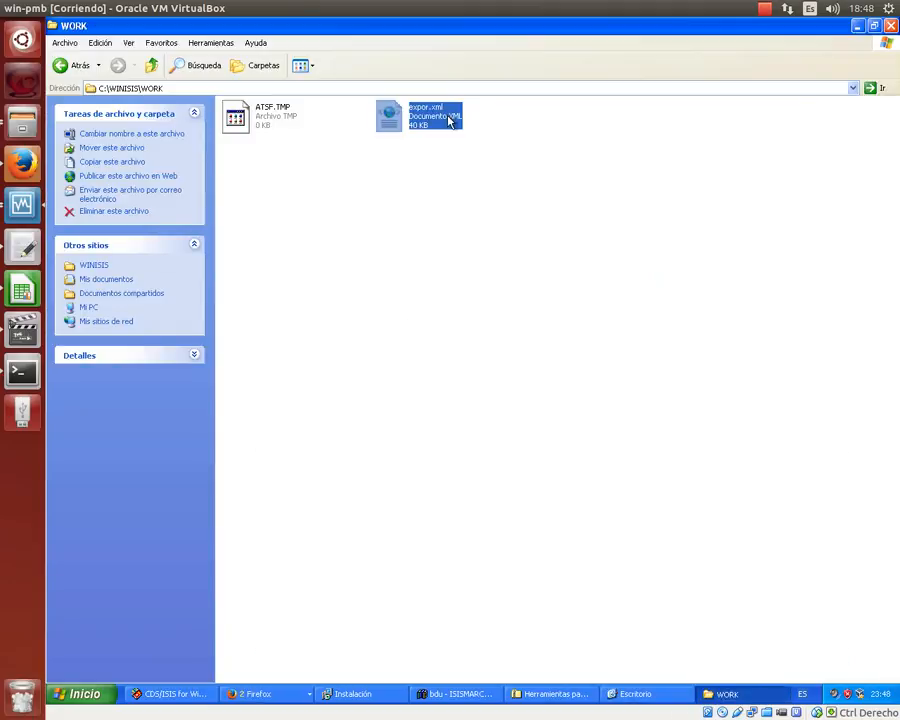
# - Close the Catálogo-PMB Firefox window and all six tabs, discarding the unsaved record edit
pyautogui.click(283, 700)
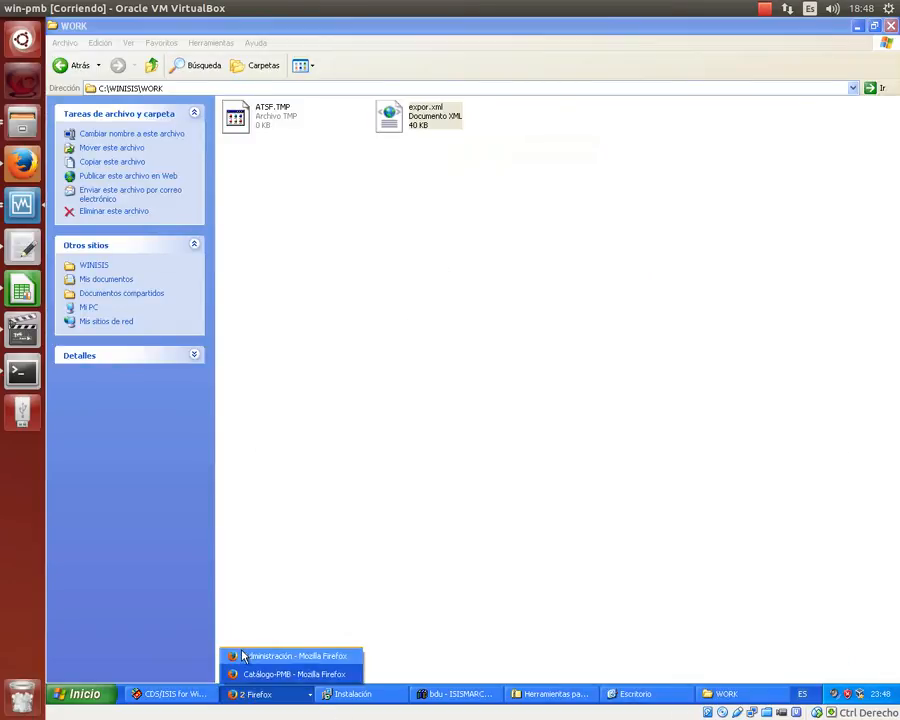
pyautogui.click(245, 676)
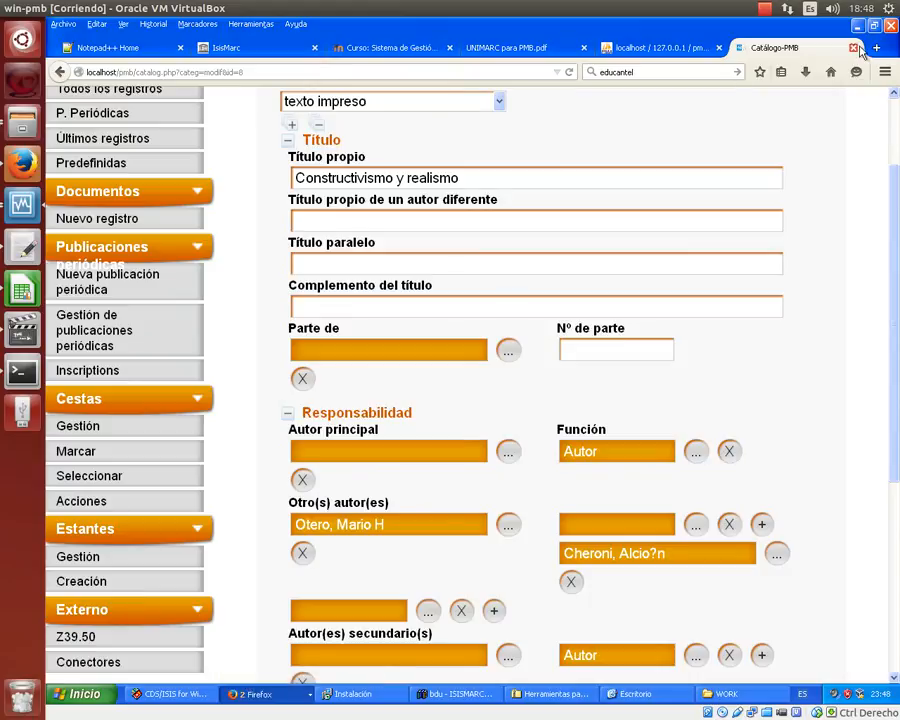
pyautogui.click(891, 27)
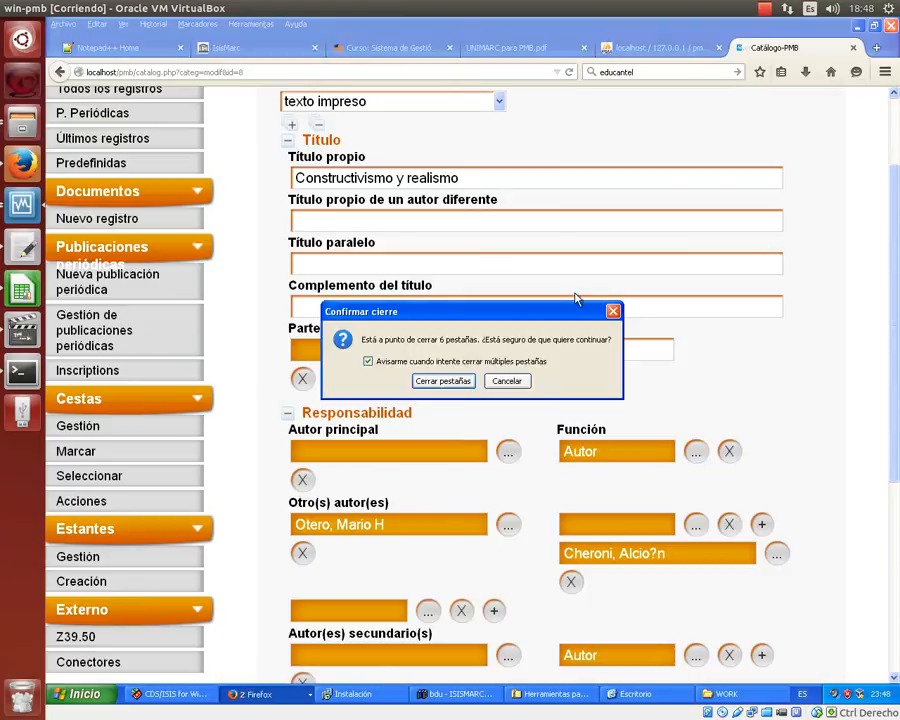
pyautogui.click(463, 379)
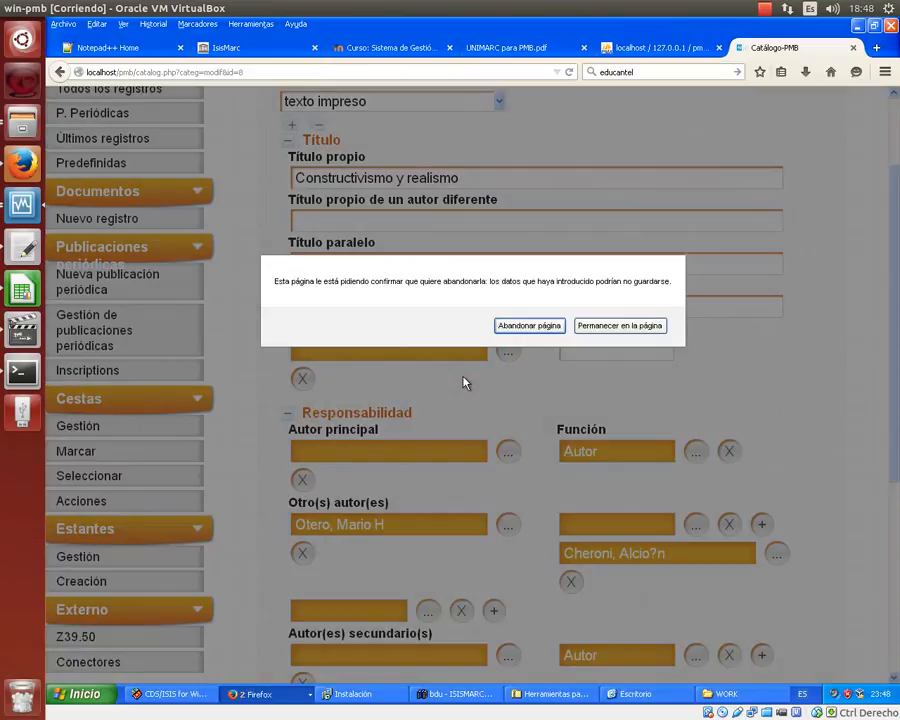
pyautogui.click(523, 326)
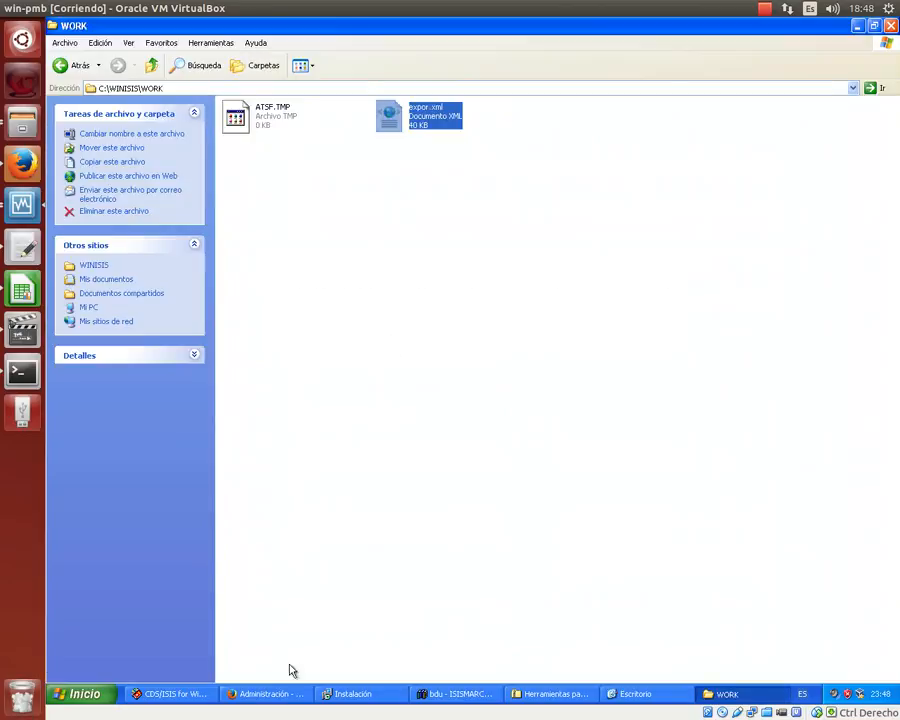
pyautogui.click(263, 694)
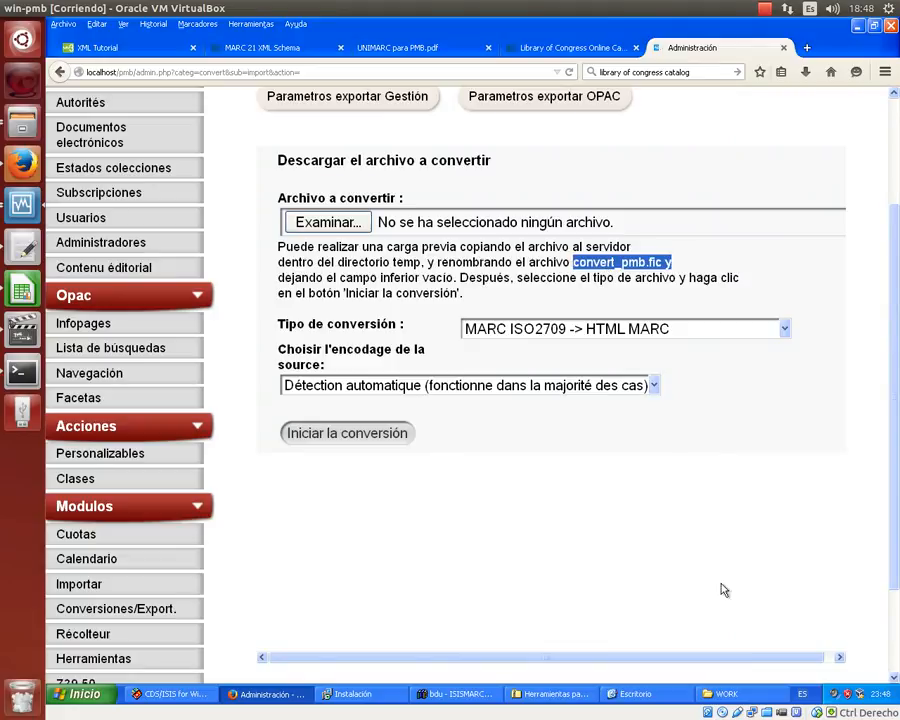
# - Rename expor.xml in the WORK folder to convert_pmb.fic and accept the extension change
pyautogui.click(712, 693)
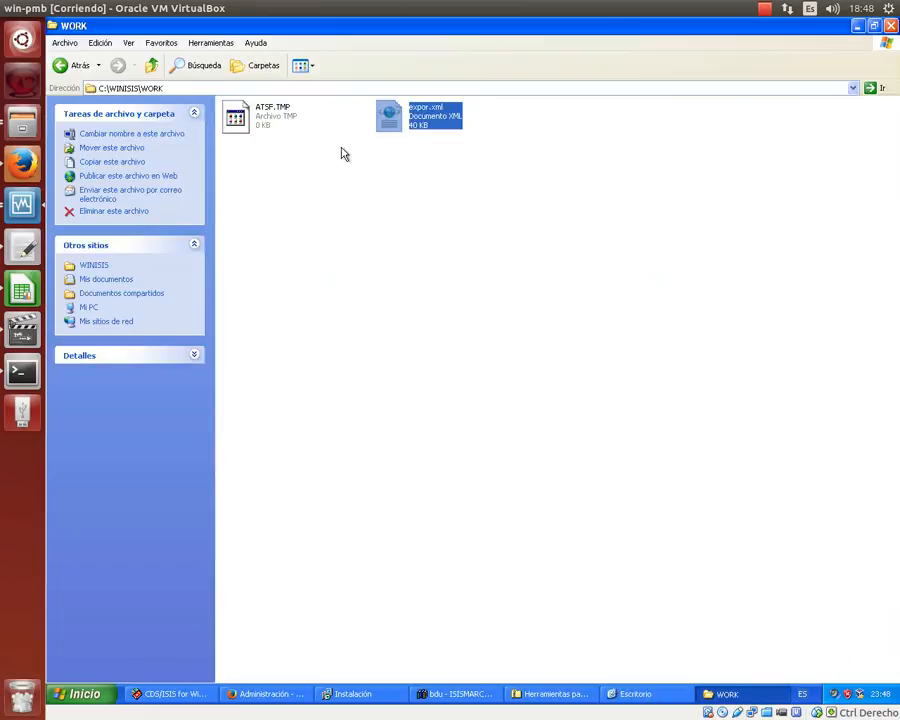
pyautogui.press('F2')
pyautogui.press('End')
pyautogui.press('Left')
pyautogui.press('Left')
pyautogui.press('Left')
pyautogui.press('Left')
pyautogui.hotkey('shift', 'Left')
pyautogui.hotkey('shift', 'Left')
pyautogui.hotkey('shift', 'Left')
pyautogui.hotkey('shift', 'Left')
pyautogui.hotkey('shift', 'Left')
pyautogui.write('convert')
pyautogui.write('_pm')
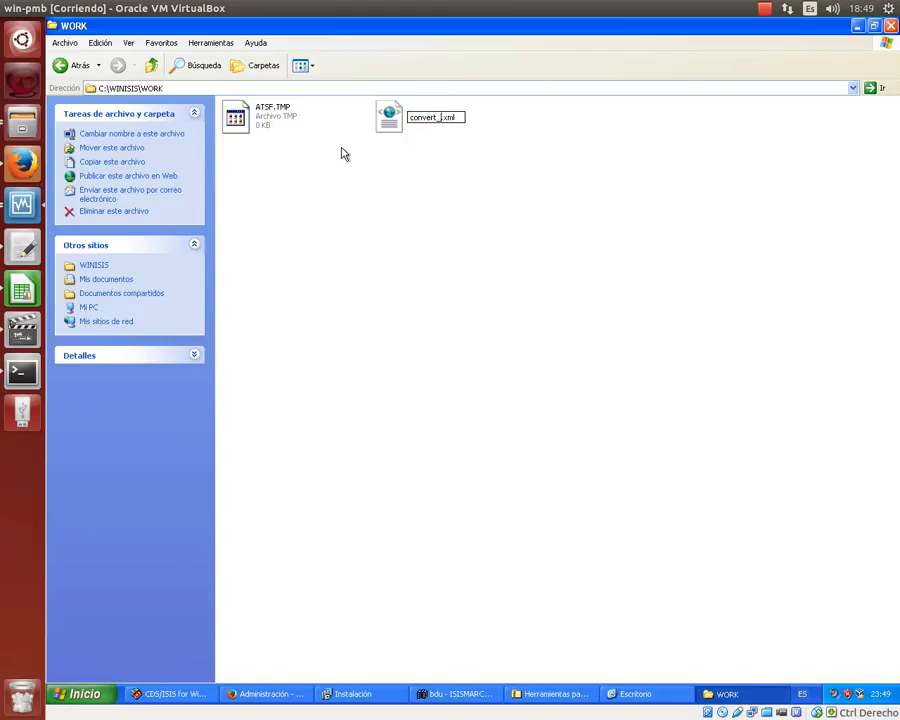
pyautogui.write('b')
pyautogui.press('Right')
pyautogui.hotkey('shift', 'End')
pyautogui.write('fic')
pyautogui.press('Return')
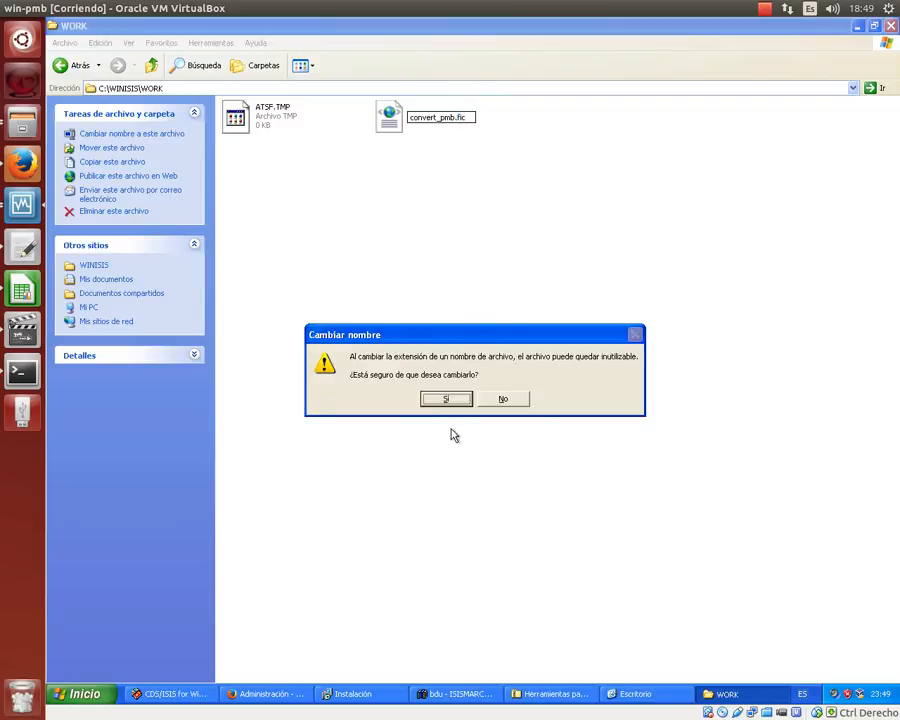
pyautogui.click(451, 399)
# - Move convert_pmb.fic into C:\xampp\htdocs\pmb\temp
pyautogui.rightClick(389, 130)
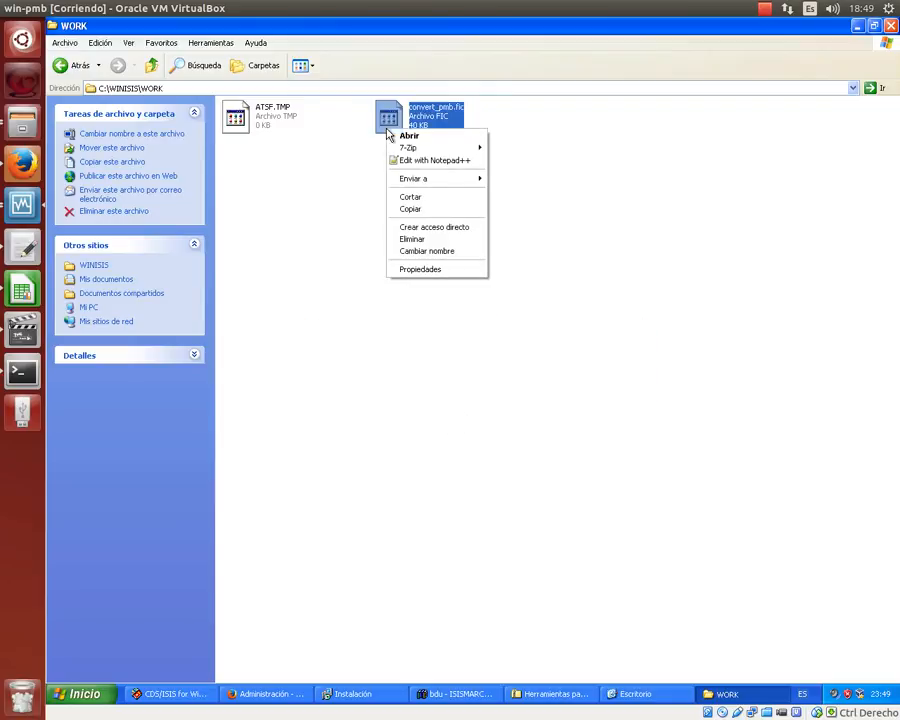
pyautogui.click(415, 199)
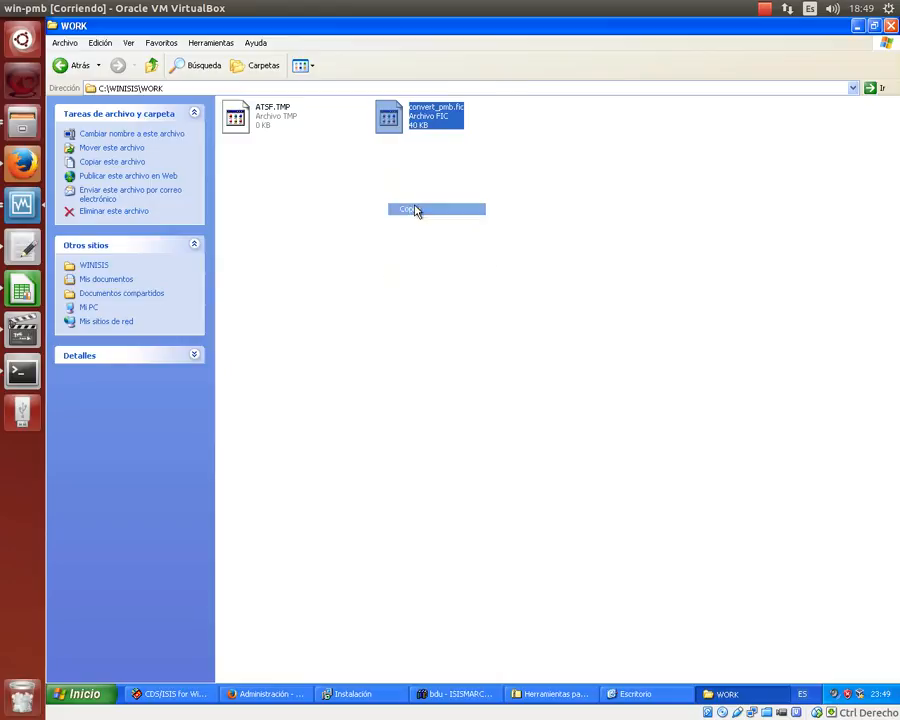
pyautogui.click(853, 88)
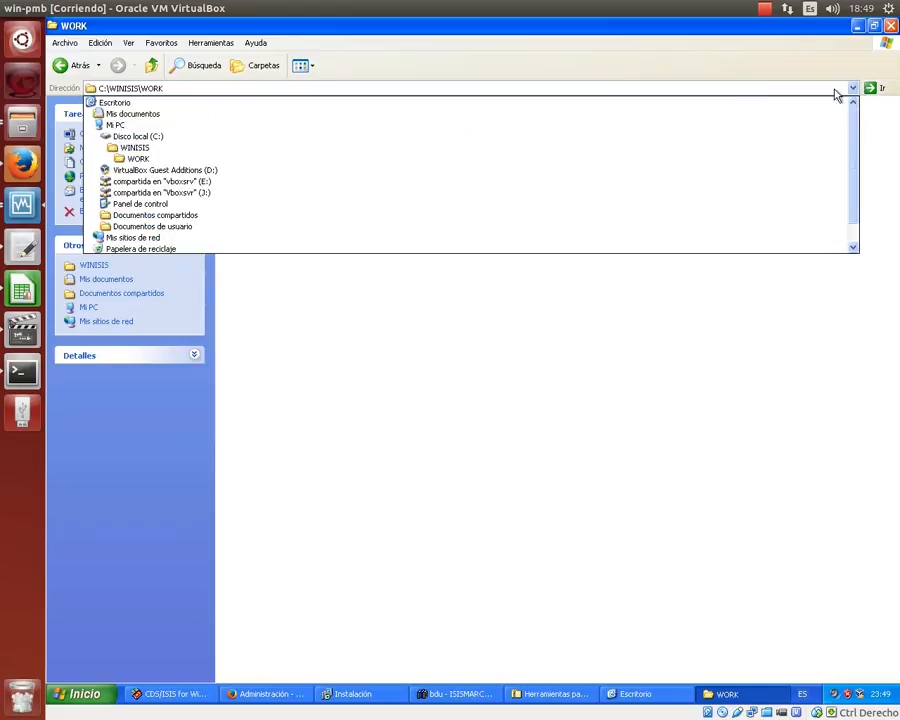
pyautogui.click(418, 138)
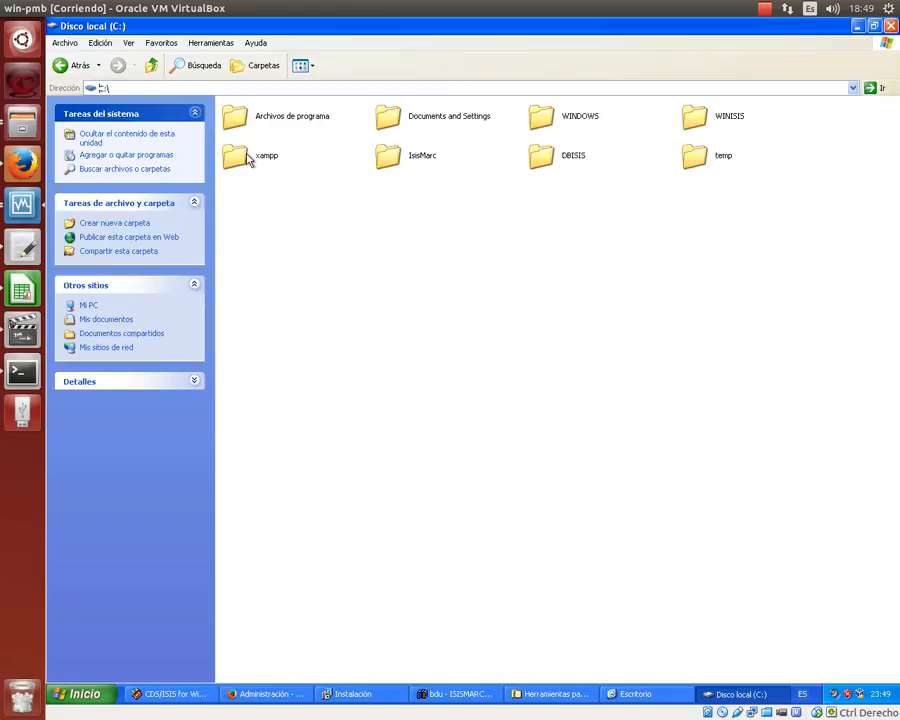
pyautogui.doubleClick(248, 152)
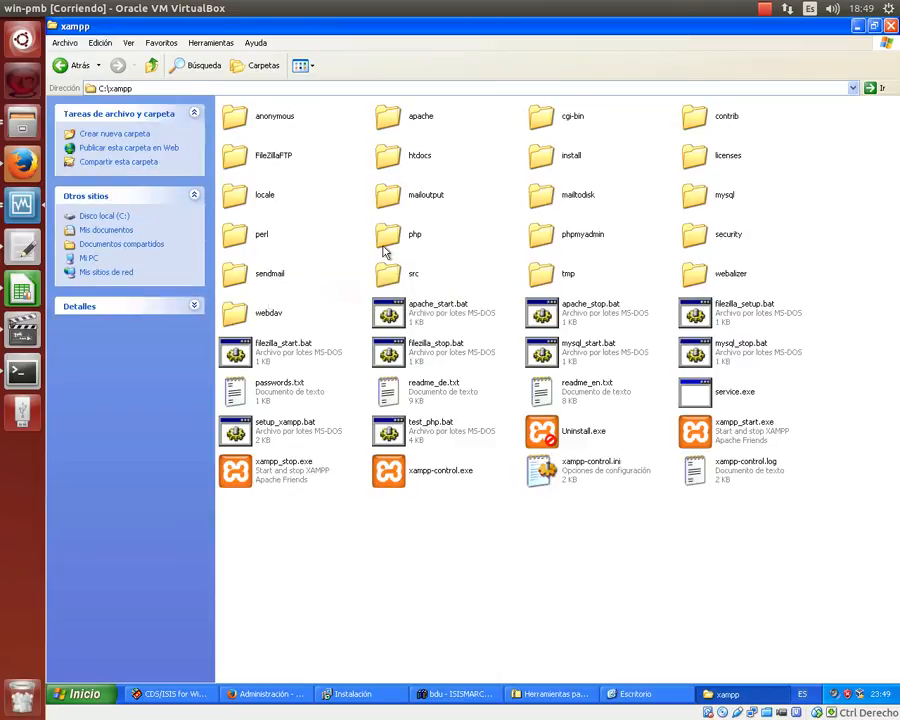
pyautogui.doubleClick(390, 155)
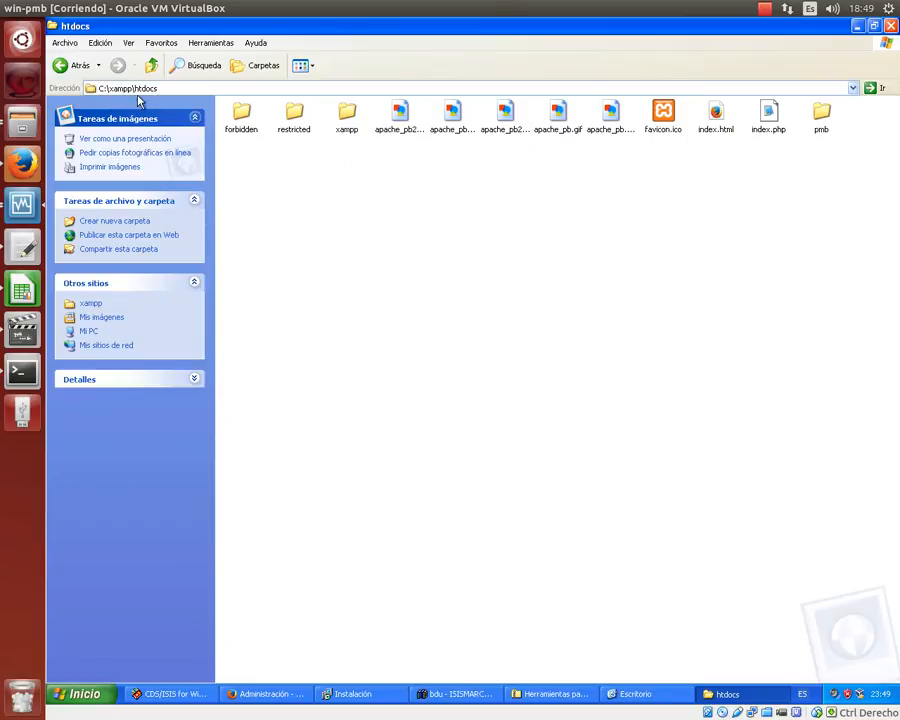
pyautogui.doubleClick(821, 115)
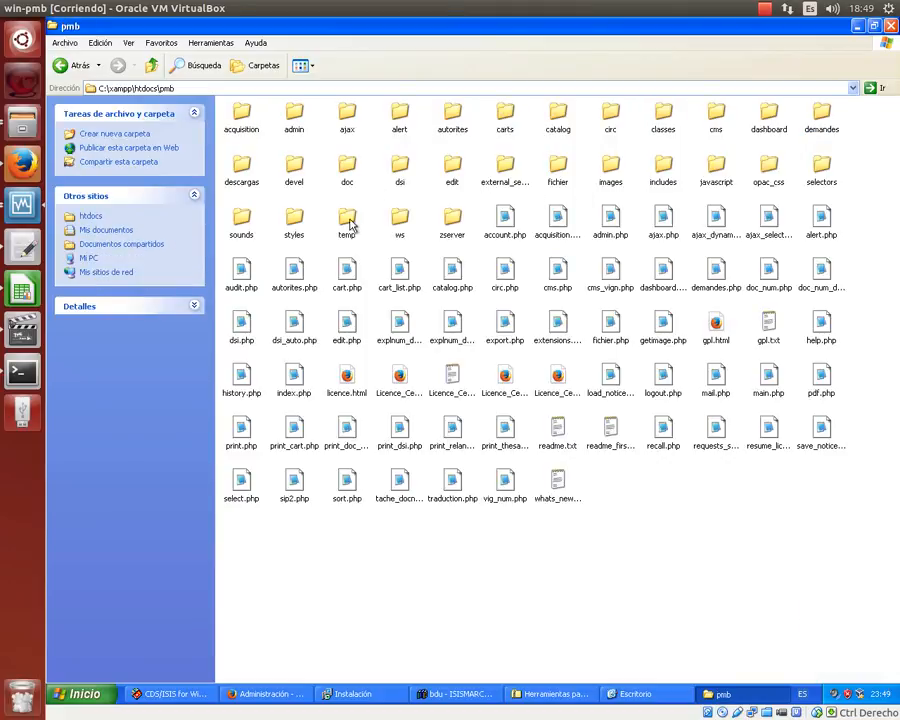
pyautogui.doubleClick(350, 222)
pyautogui.rightClick(572, 484)
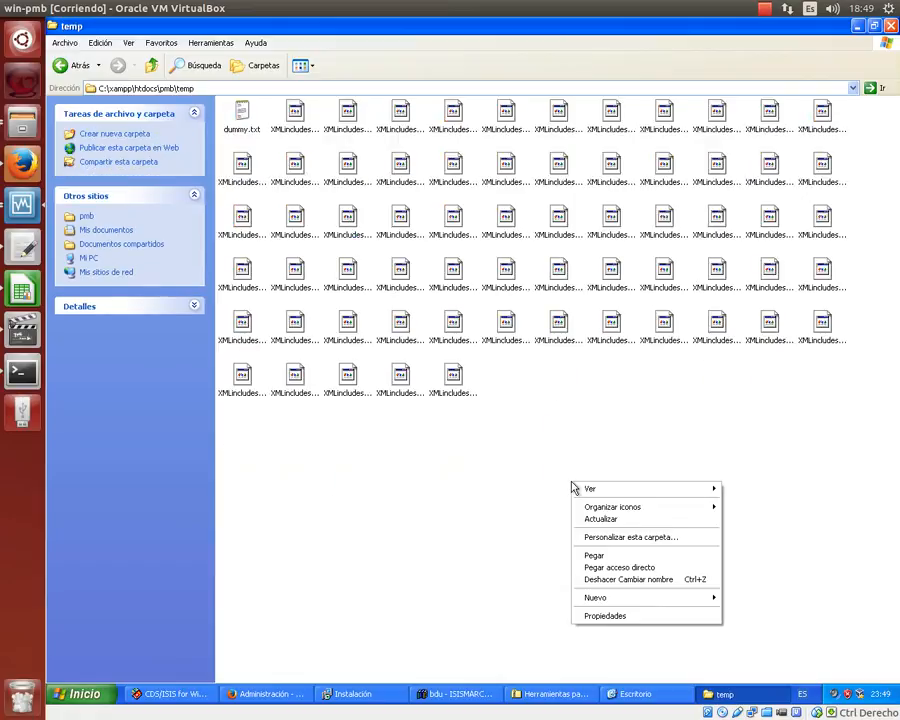
pyautogui.click(594, 556)
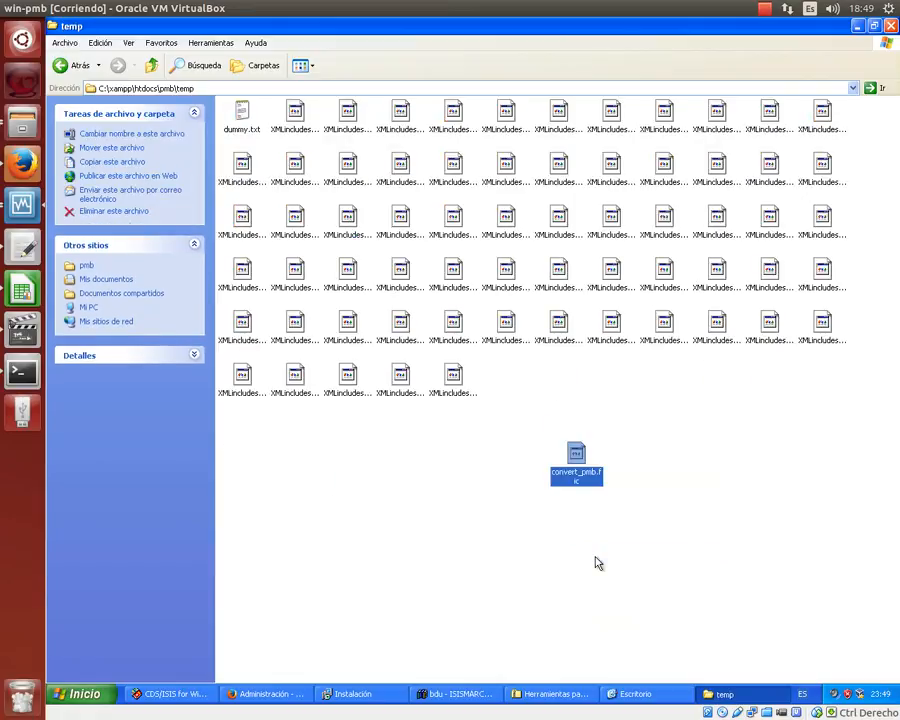
pyautogui.click(591, 564)
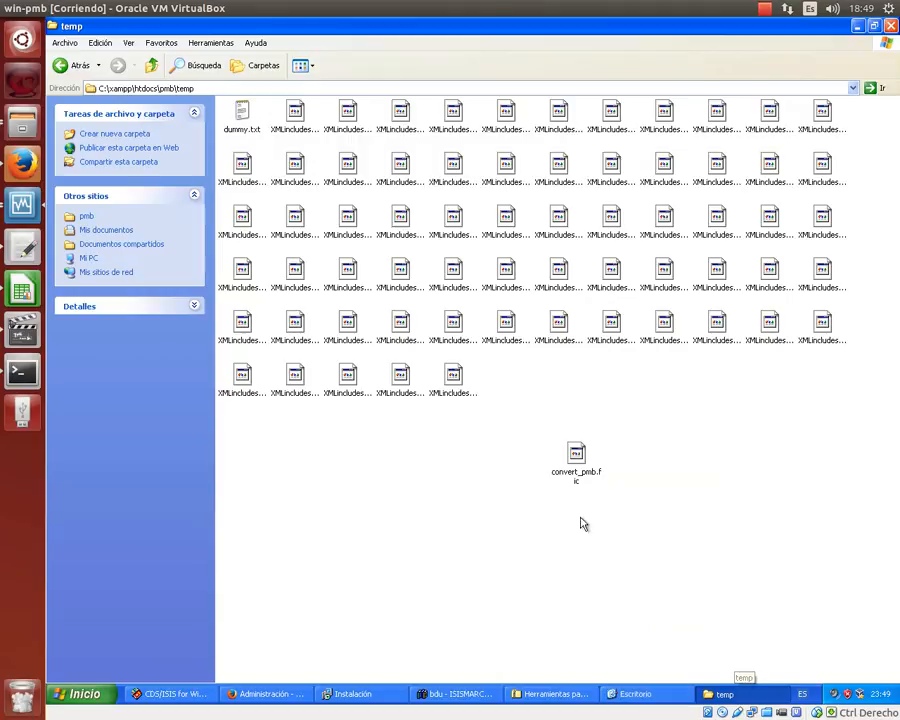
# - Paste a copy of convert_pmb.fic into the Escritorio (Desktop) folder
pyautogui.rightClick(576, 482)
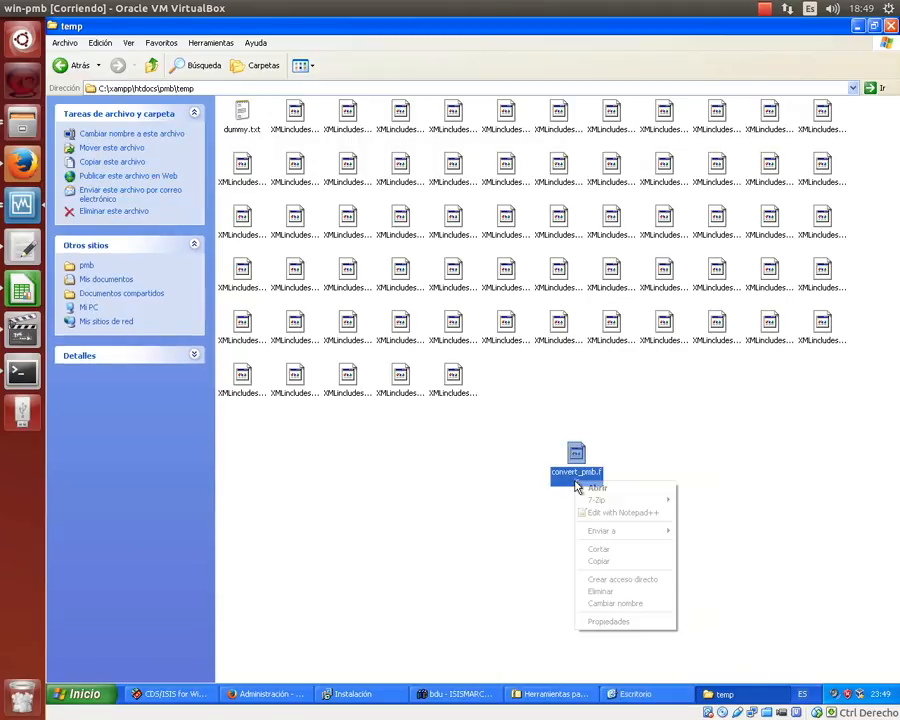
pyautogui.click(616, 561)
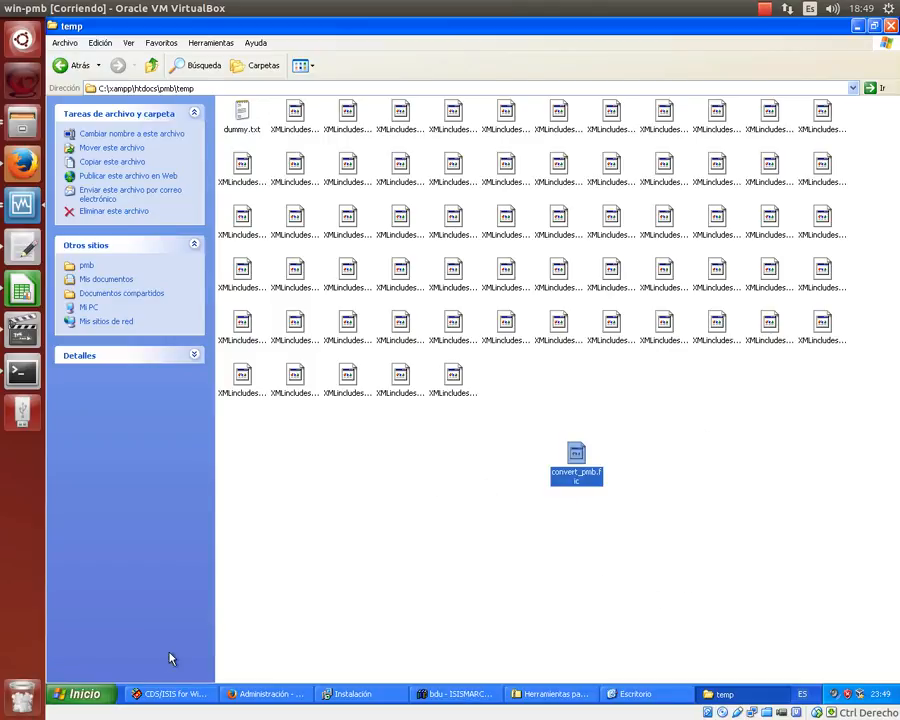
pyautogui.click(72, 695)
pyautogui.click(255, 492)
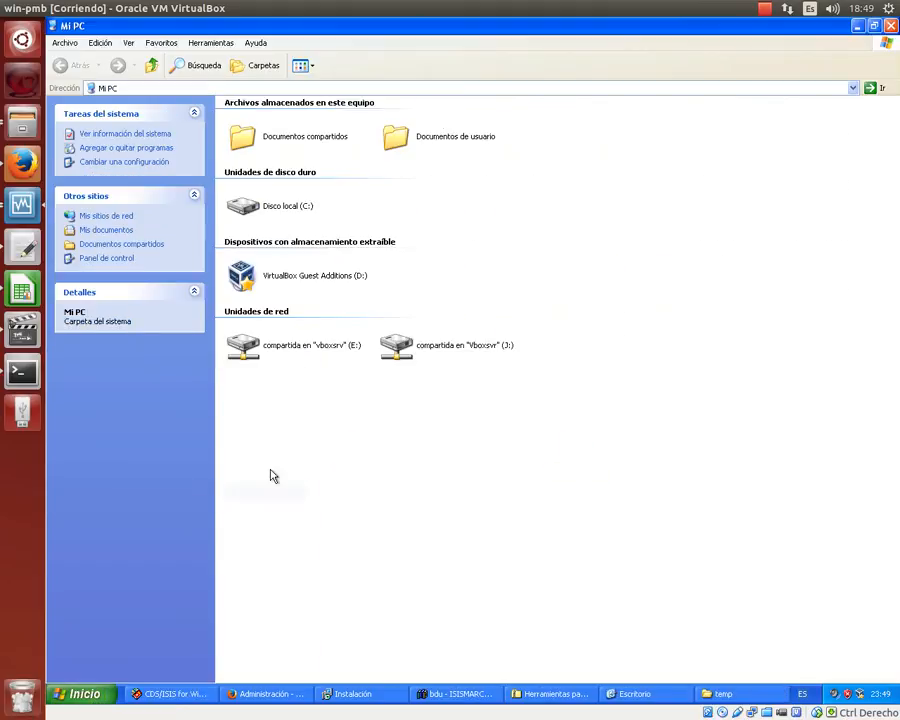
pyautogui.click(164, 87)
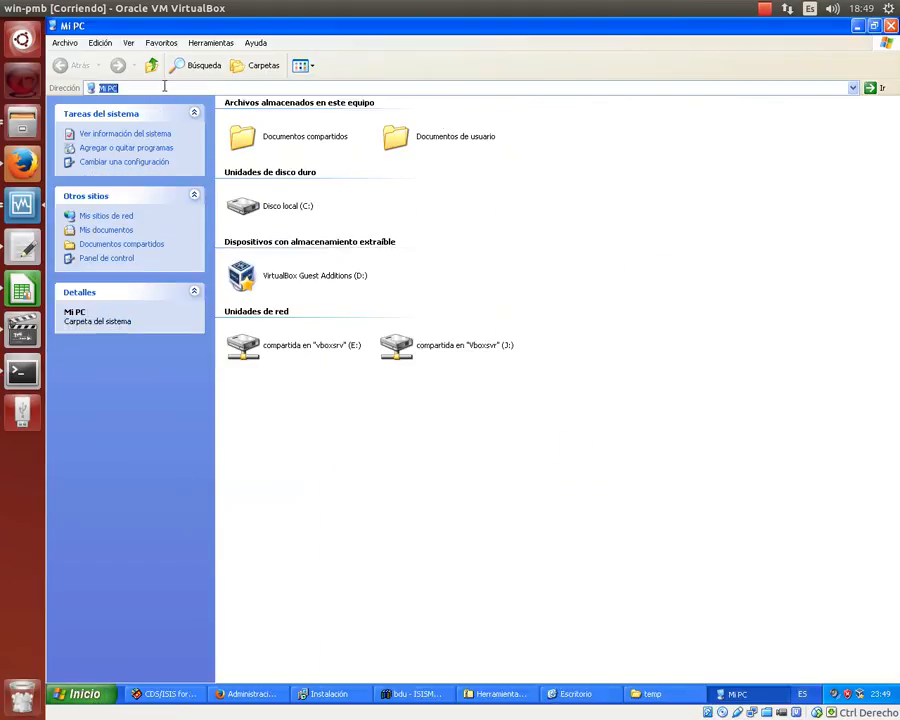
pyautogui.write('Escritorio')
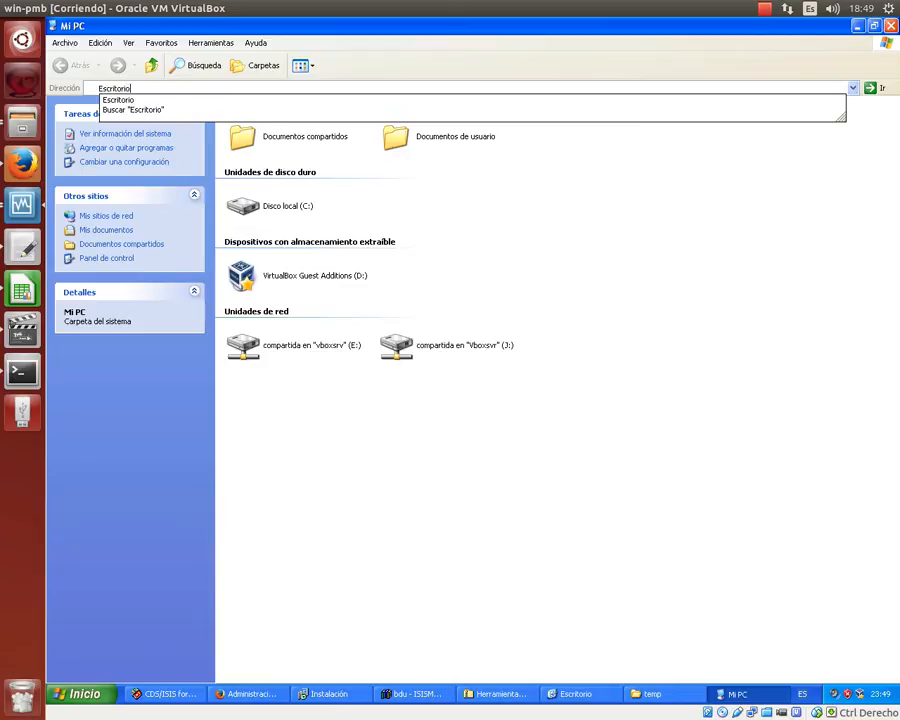
pyautogui.press('Return')
pyautogui.rightClick(438, 259)
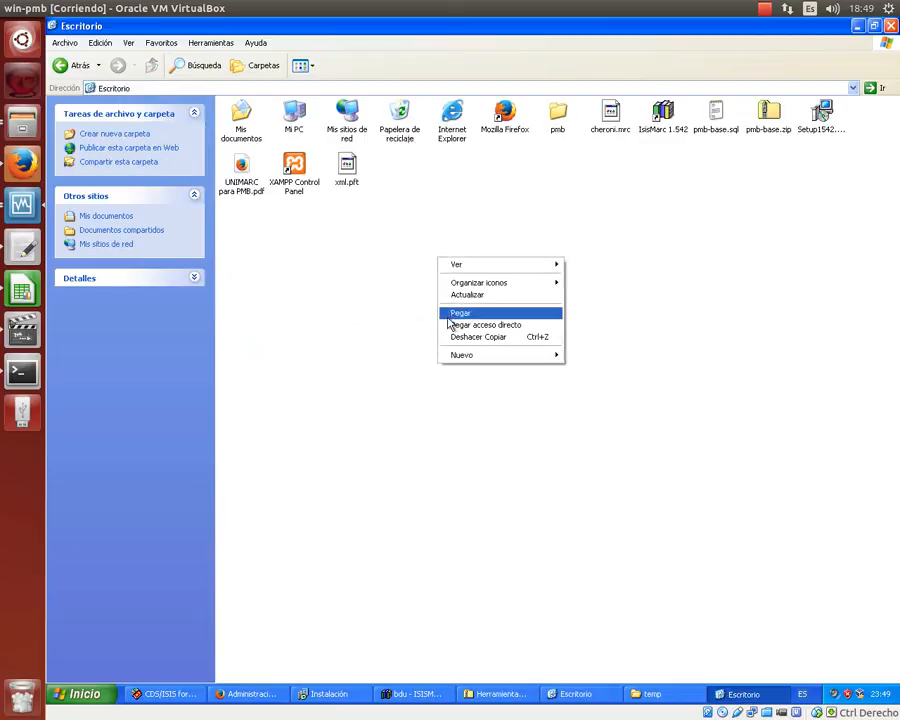
pyautogui.click(456, 312)
pyautogui.click(458, 316)
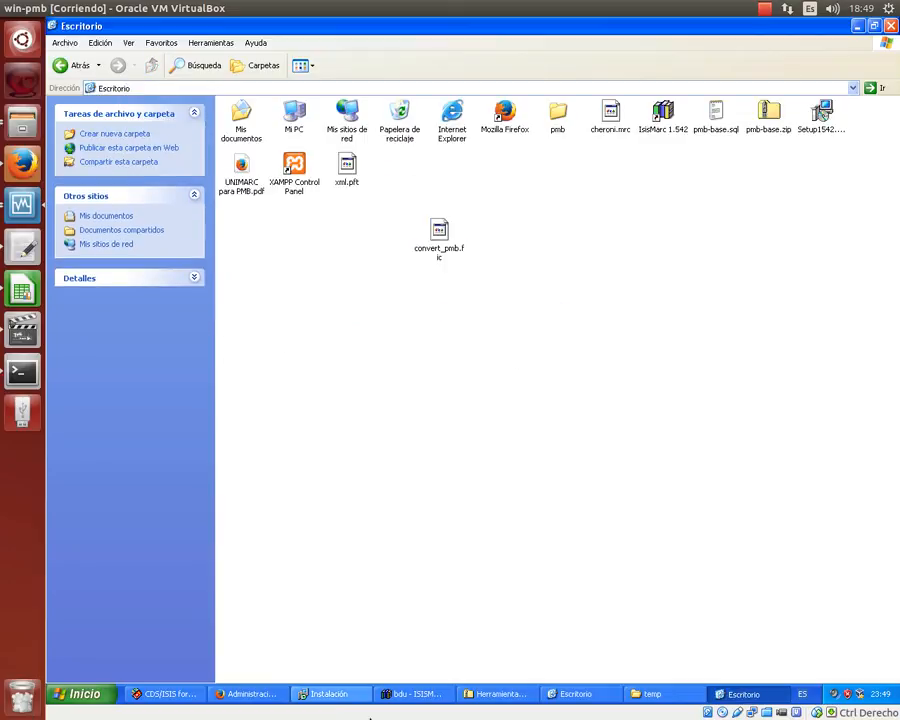
# - Run the pmb-XML MARC -> MARC ISO2709 conversion with source encoding Forcer en UTF-8
pyautogui.click(244, 703)
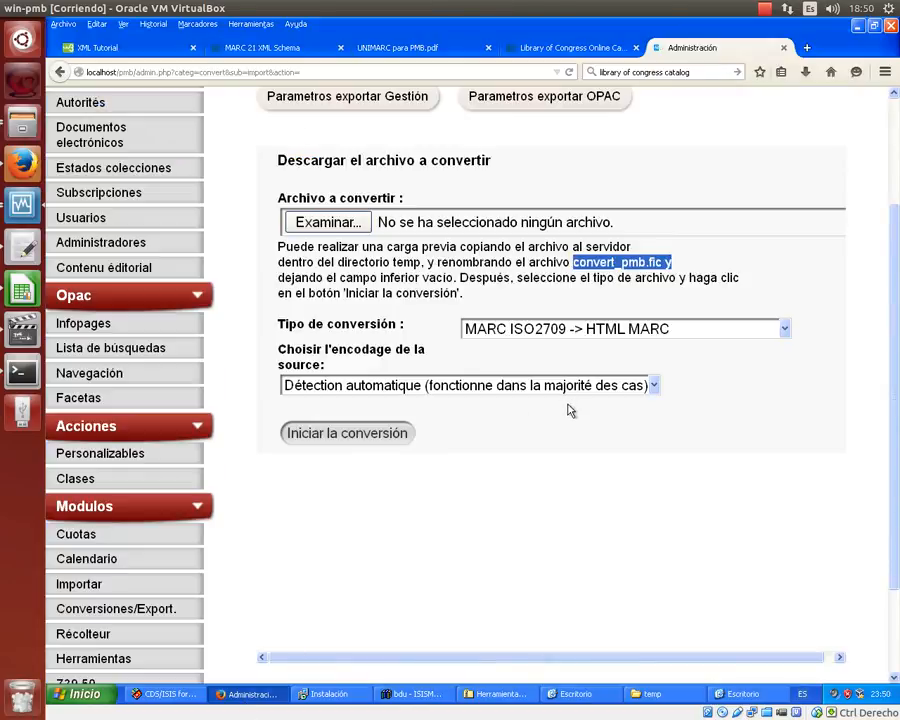
pyautogui.scroll(3, 527, 440)
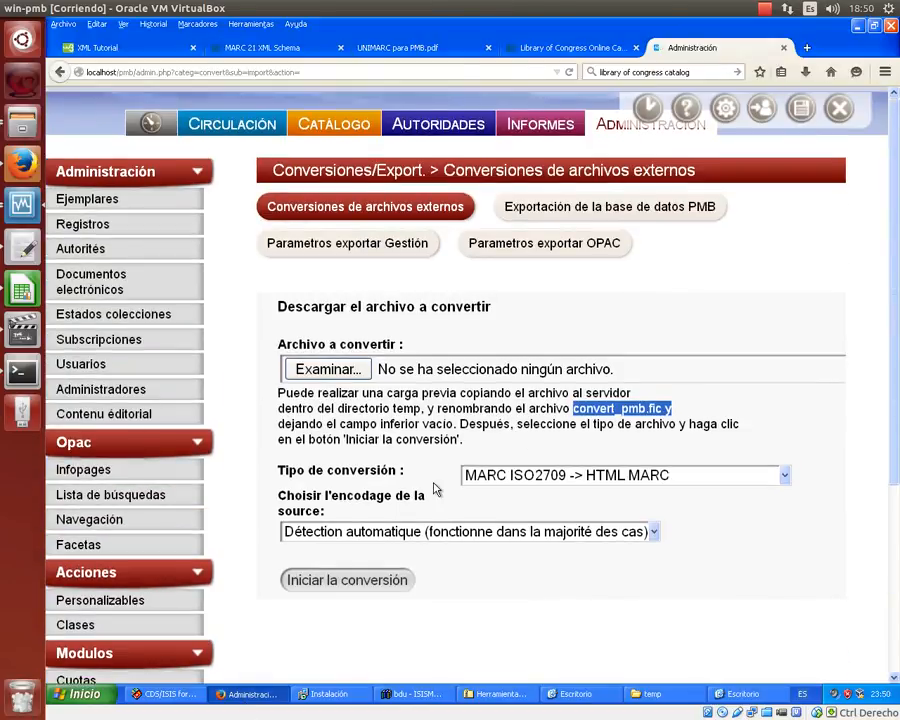
pyautogui.hotkey('ctrl', '-')
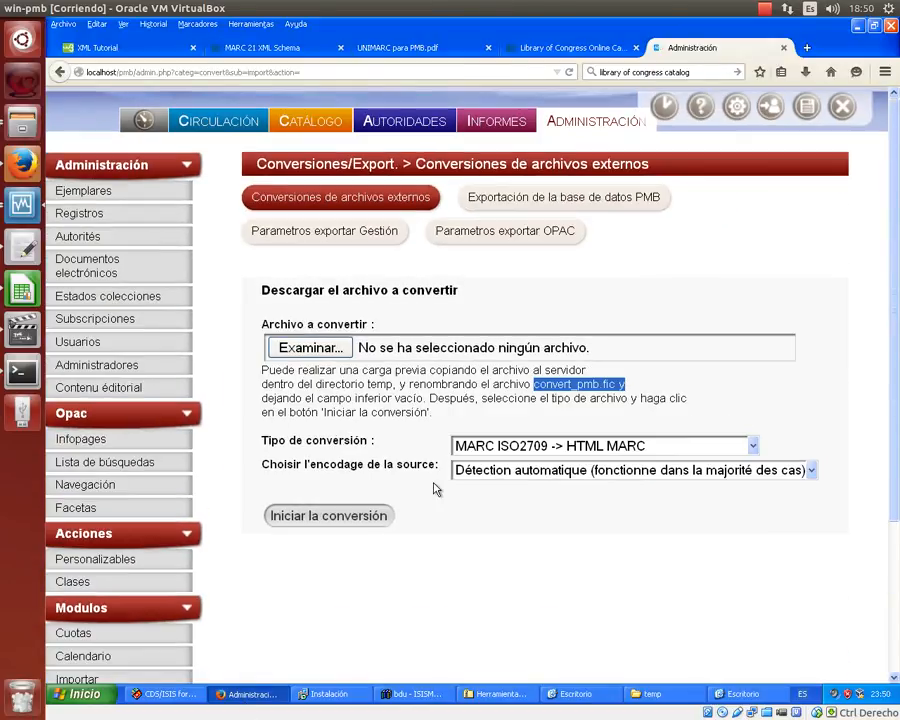
pyautogui.hotkey('ctrl', '-')
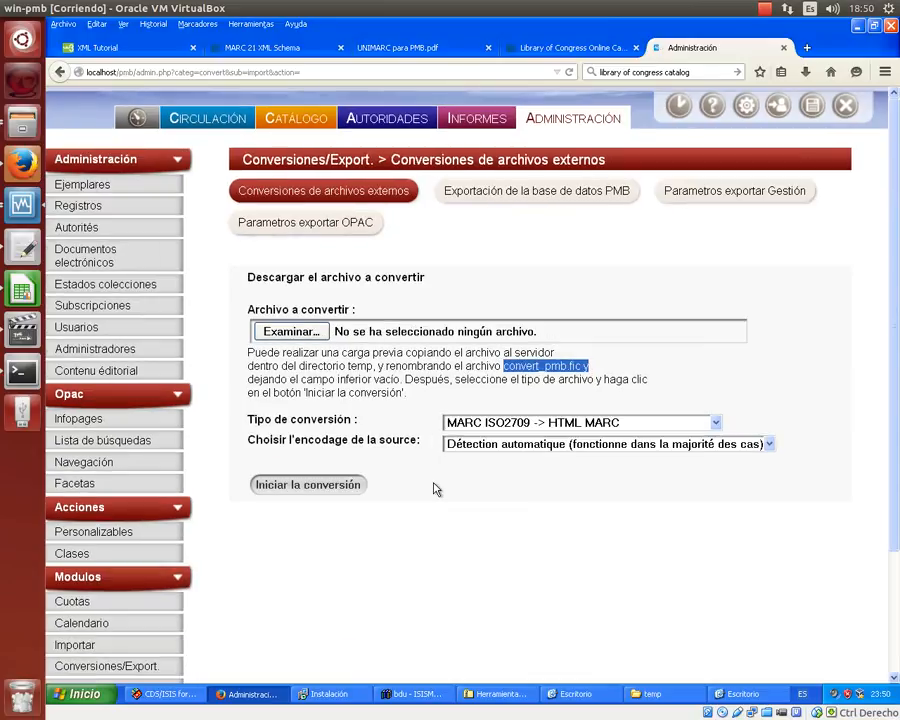
pyautogui.click(716, 423)
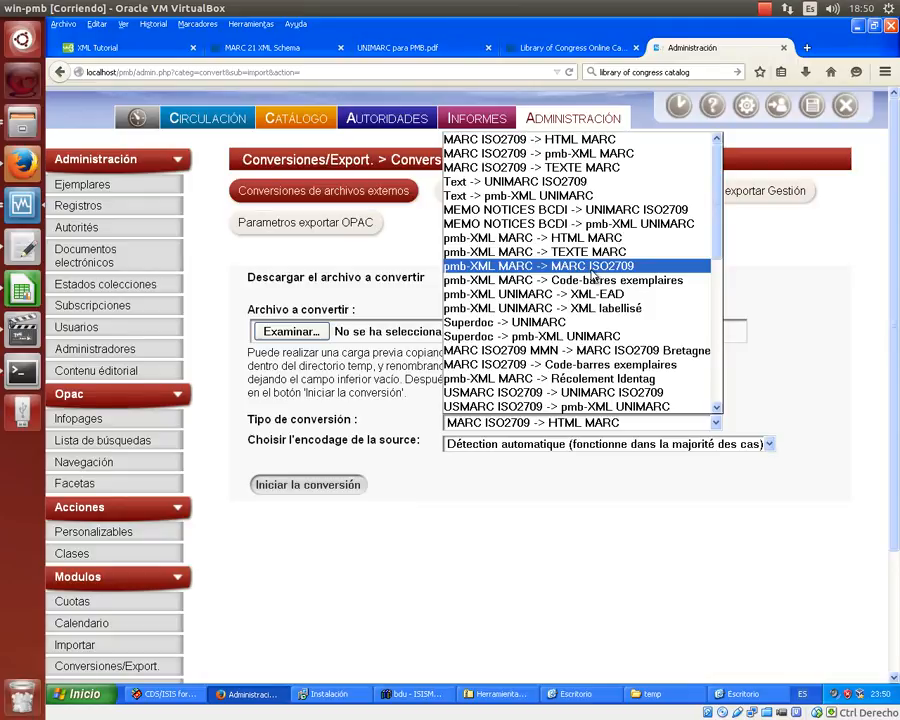
pyautogui.click(592, 271)
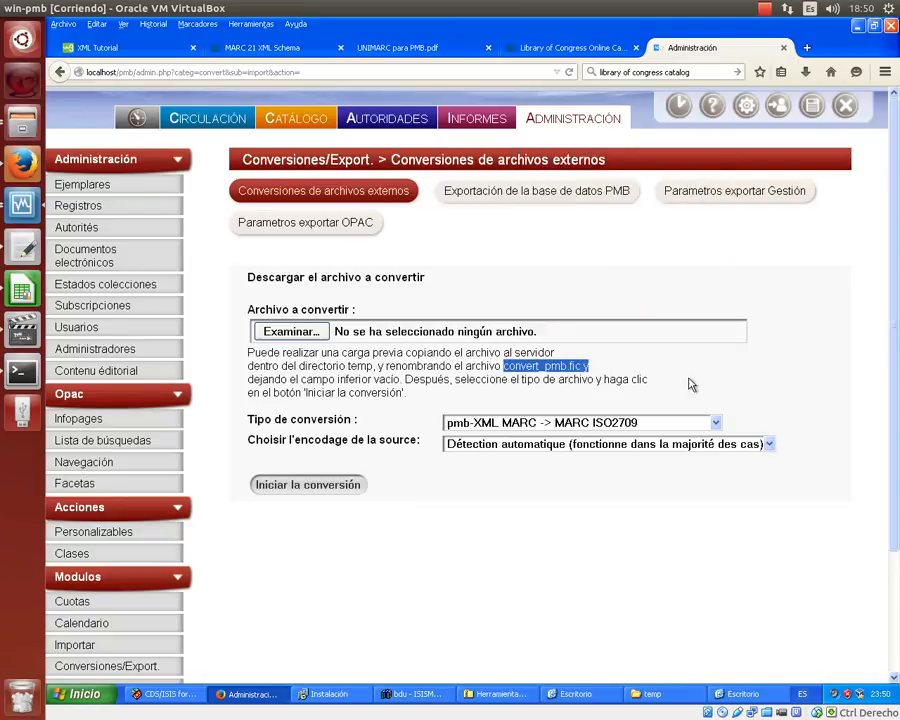
pyautogui.click(769, 444)
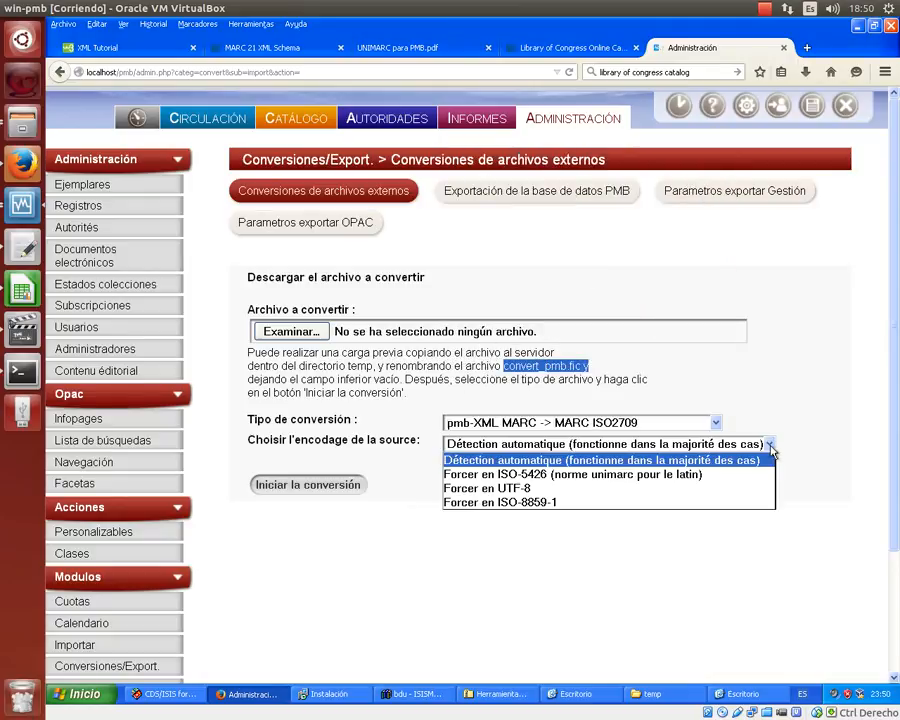
pyautogui.click(540, 488)
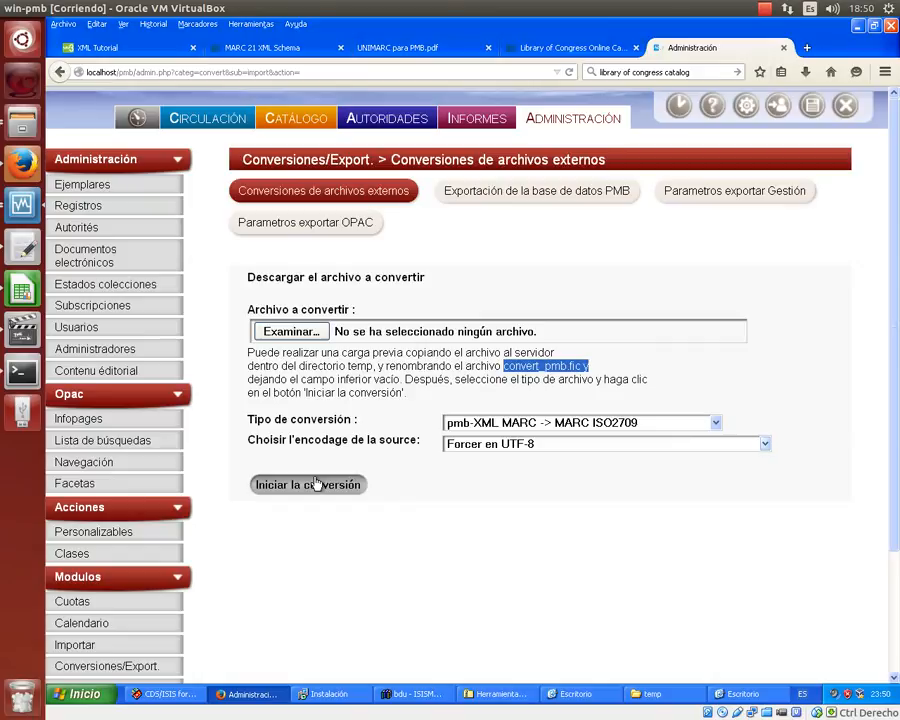
pyautogui.click(312, 484)
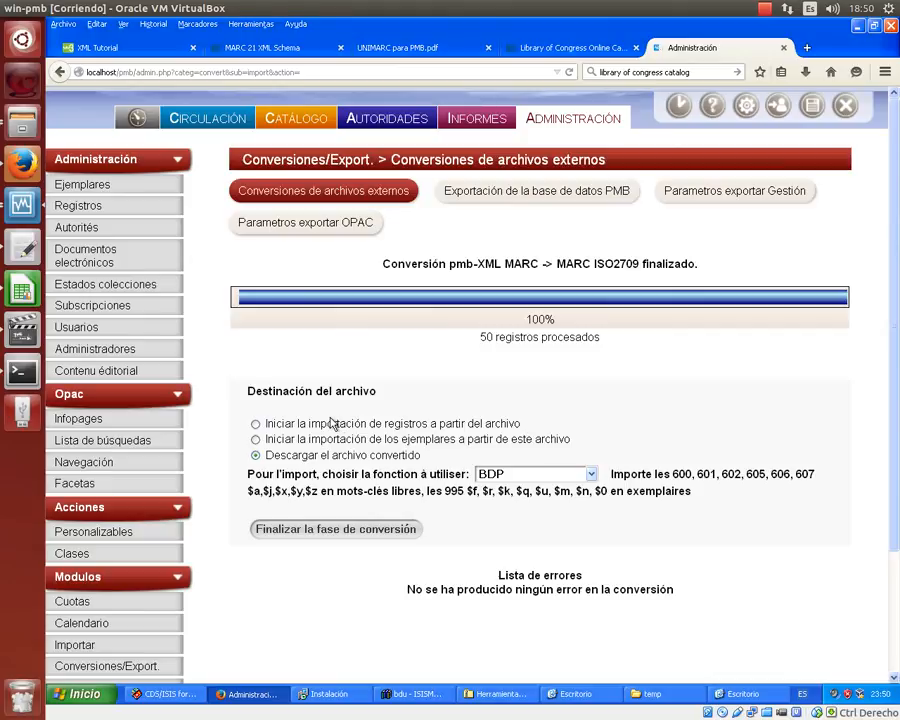
# - Check convert_pmb.marc~ in the temp folder, then import the 50 converted records into PMB
pyautogui.click(648, 696)
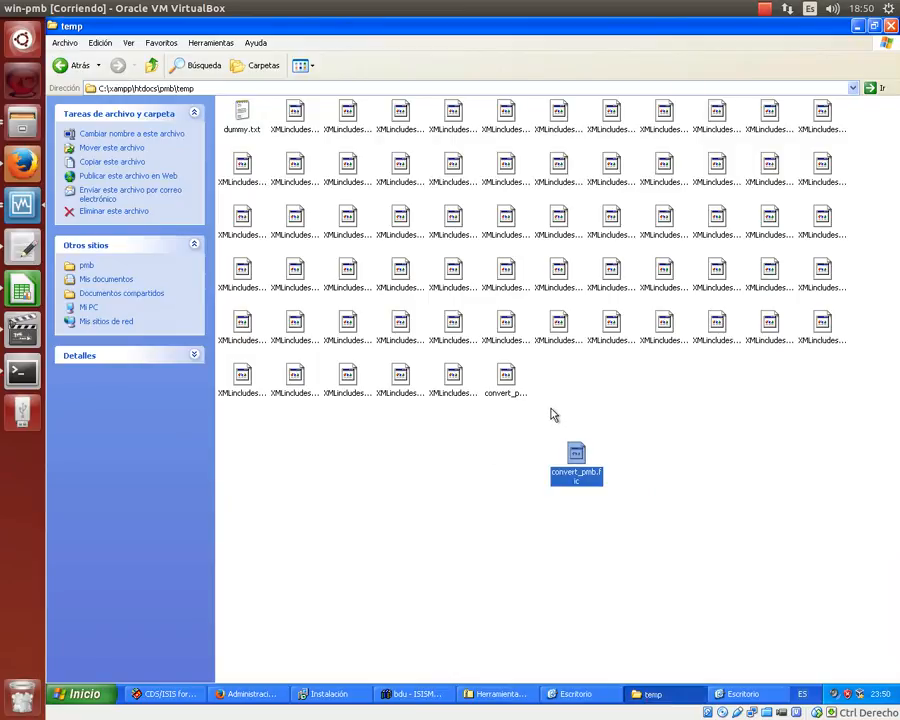
pyautogui.click(506, 374)
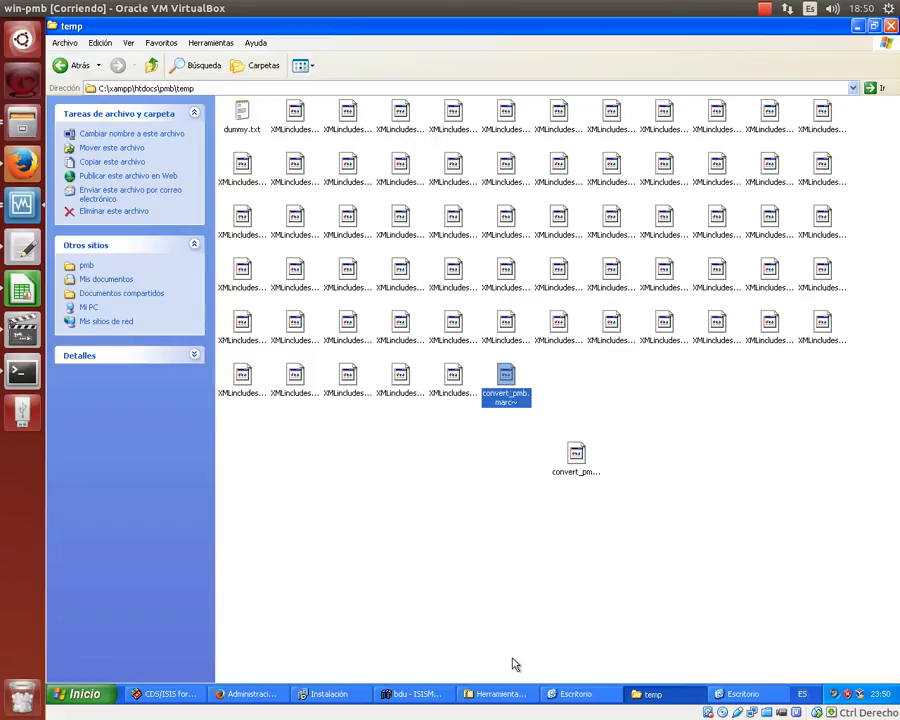
pyautogui.click(215, 698)
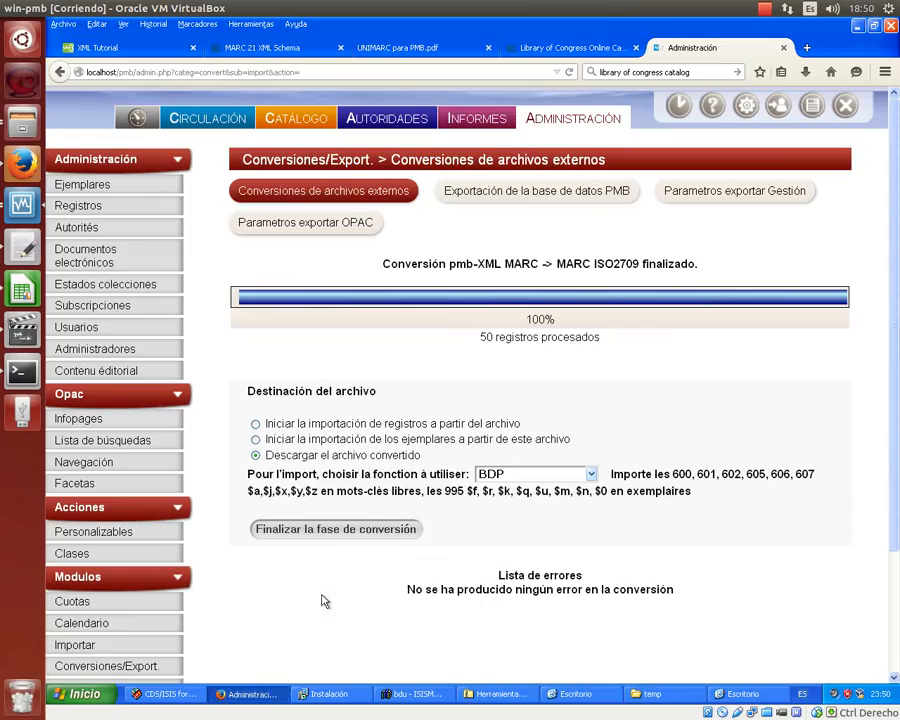
pyautogui.click(256, 425)
pyautogui.click(352, 530)
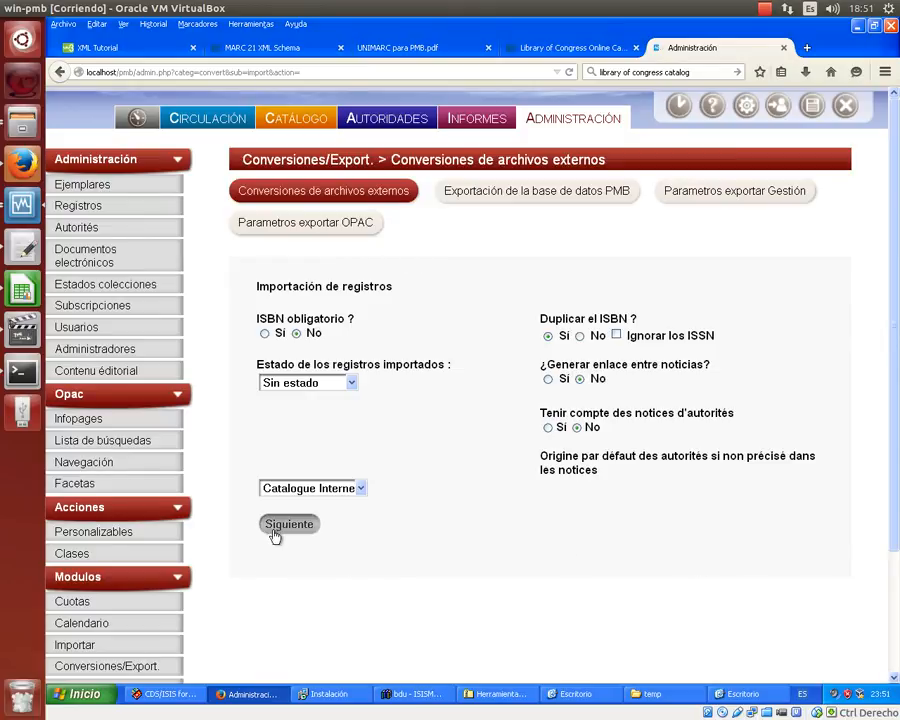
pyautogui.click(286, 525)
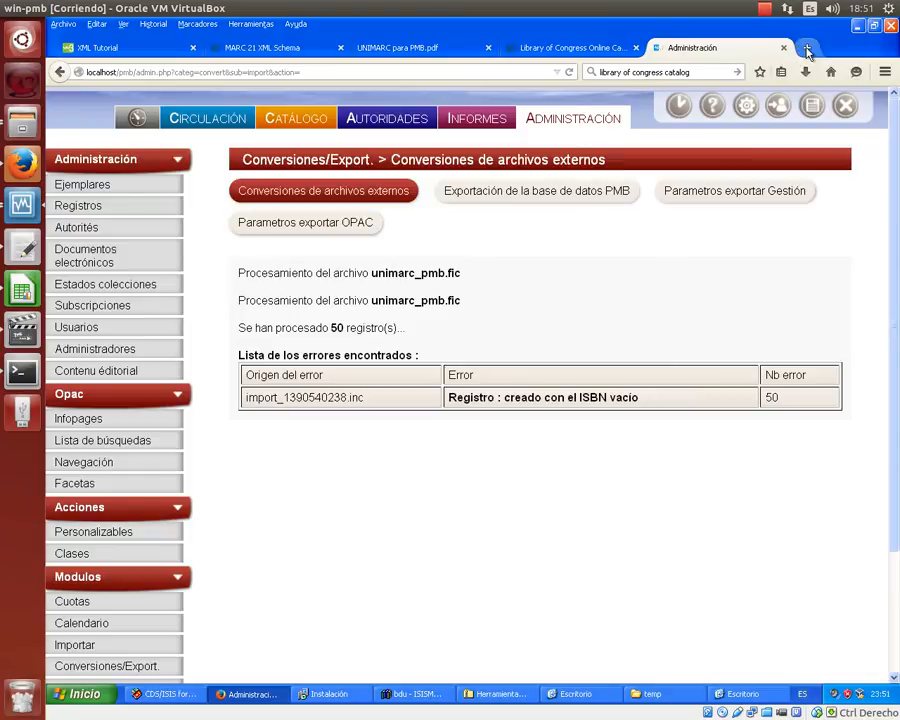
# - Load localhost/phpmyadmin in a new browser tab
pyautogui.click(807, 48)
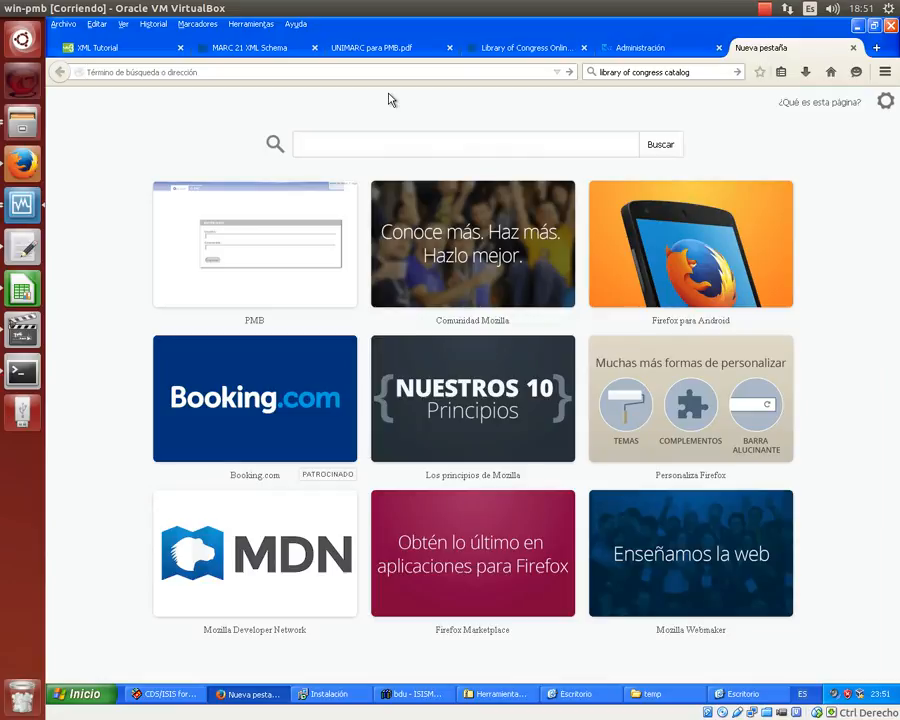
pyautogui.write('localhost/')
pyautogui.press('Right')
pyautogui.write('php')
pyautogui.press('Return')
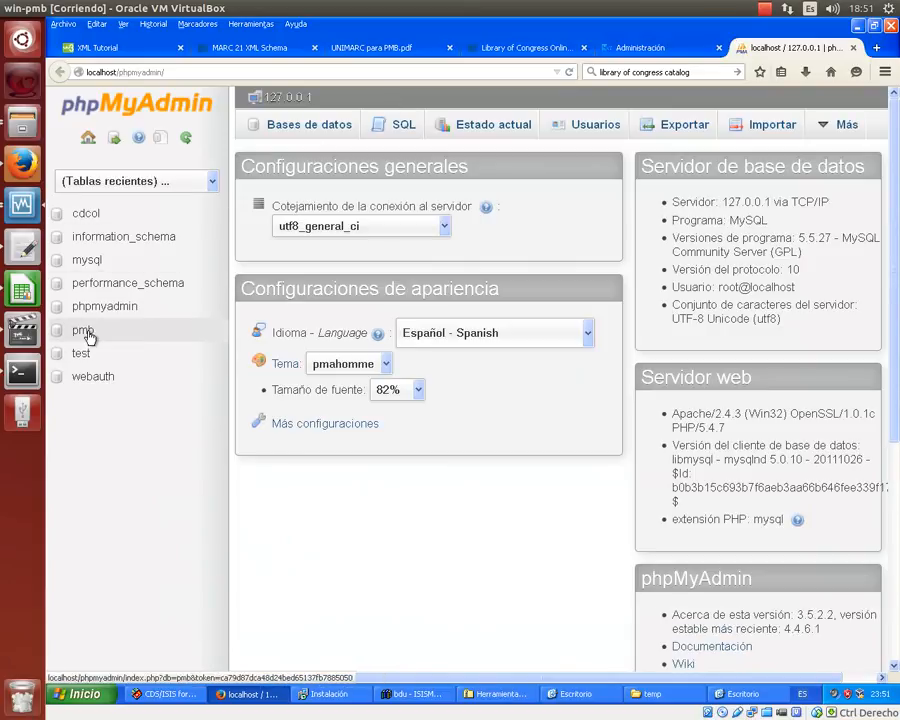
# - Run SELECT * FROM notices; against the pmb database
pyautogui.click(89, 334)
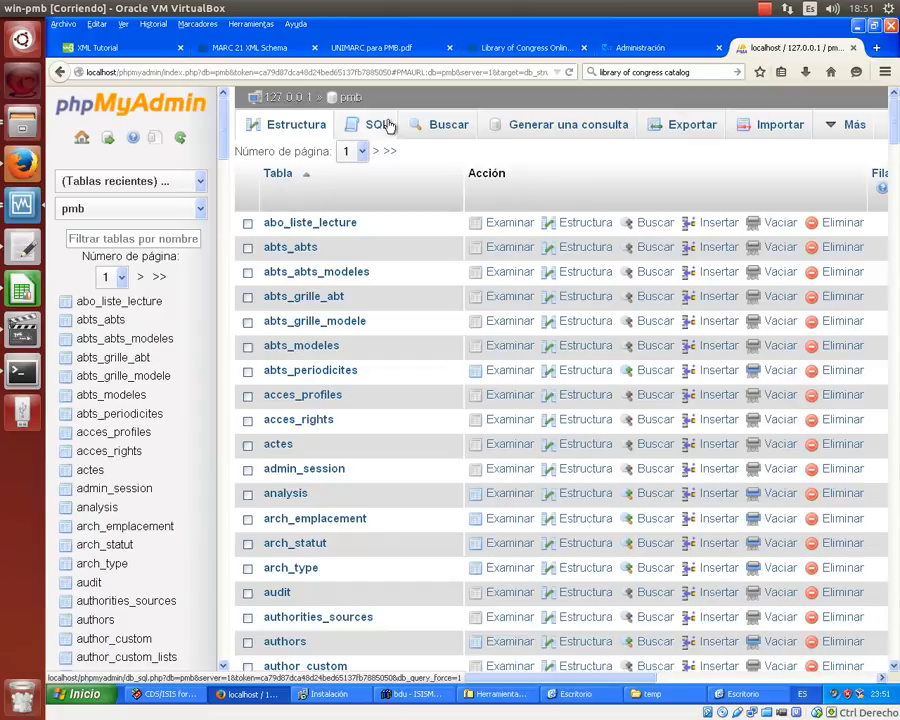
pyautogui.click(388, 125)
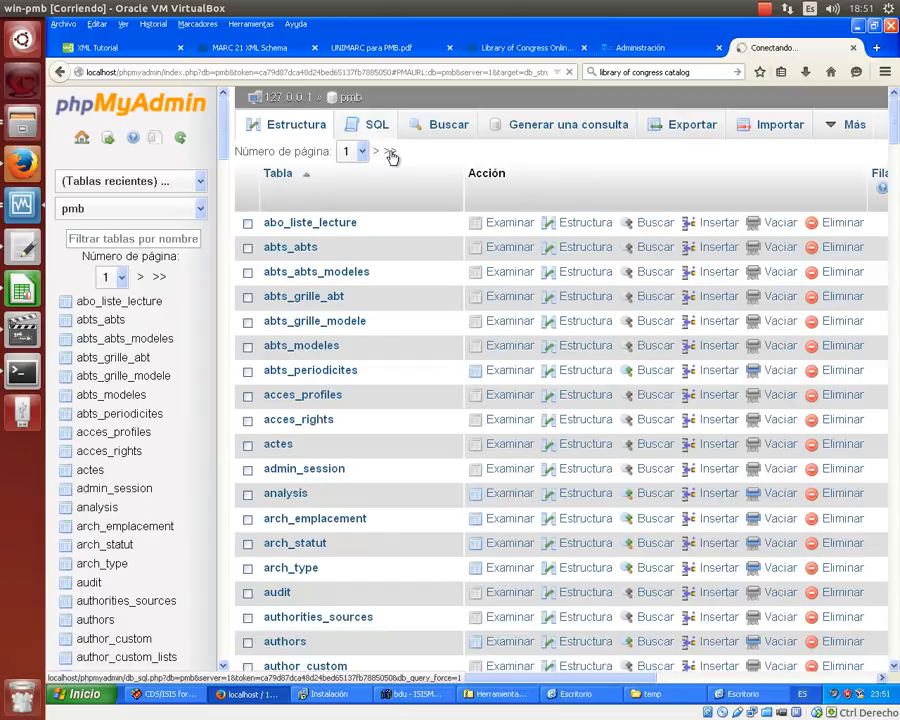
pyautogui.write('SE')
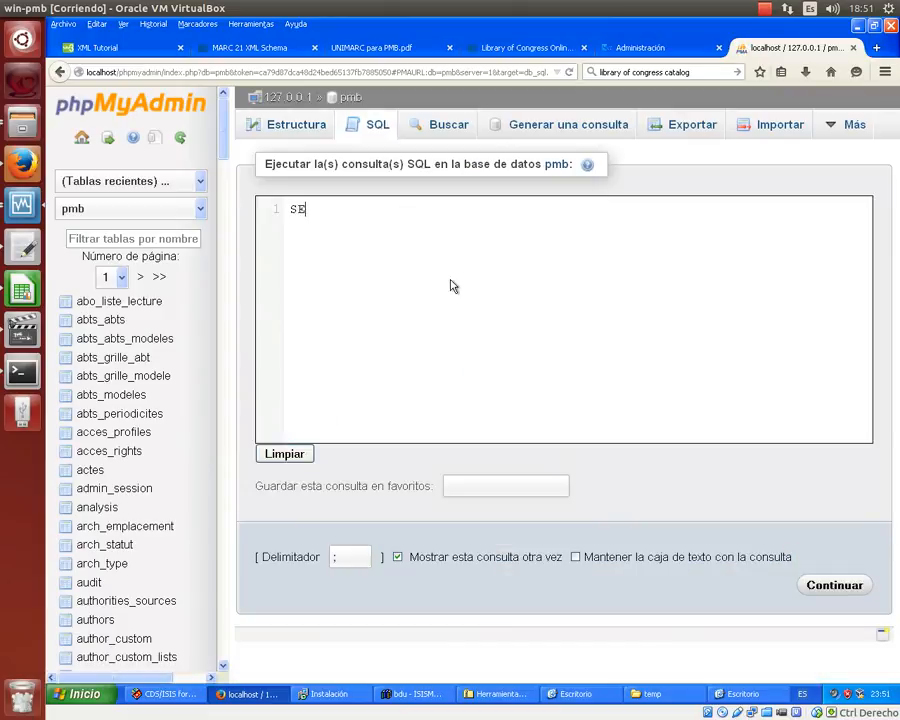
pyautogui.write('LECT * FROM notices;')
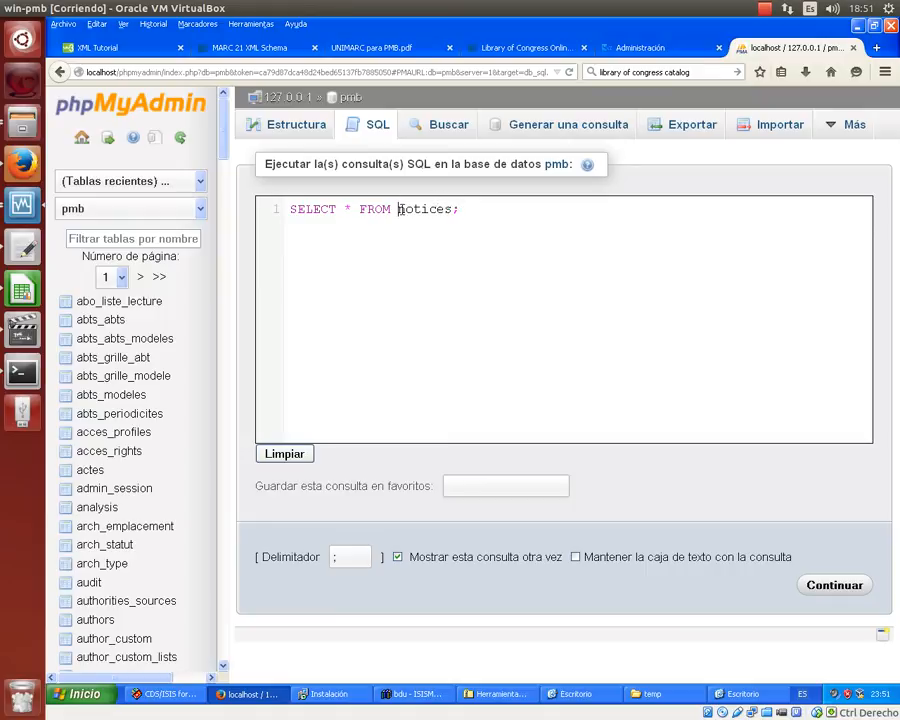
pyautogui.moveTo(398, 209); pyautogui.dragTo(462, 211)
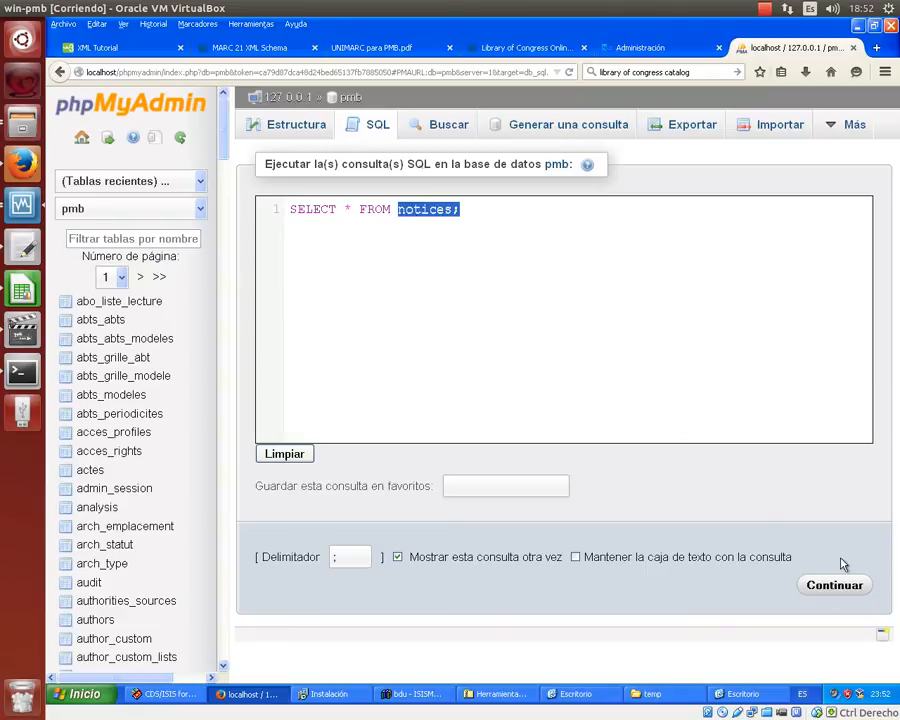
pyautogui.click(825, 588)
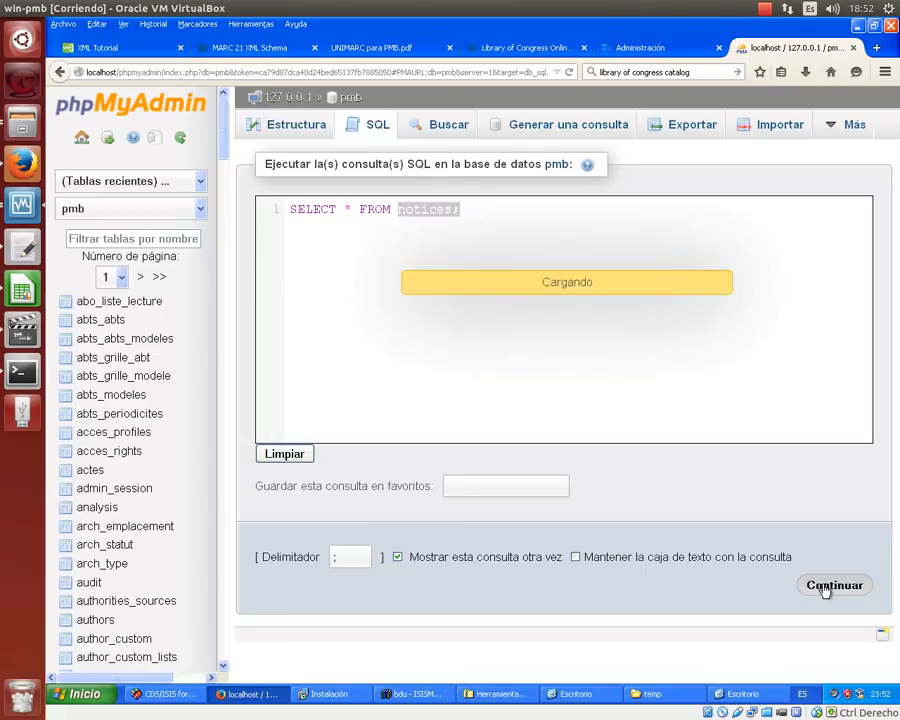
# - Scroll the notices results to confirm titles like Teoría del Estado and Derechos fundamentales
pyautogui.scroll(-7, 825, 590)
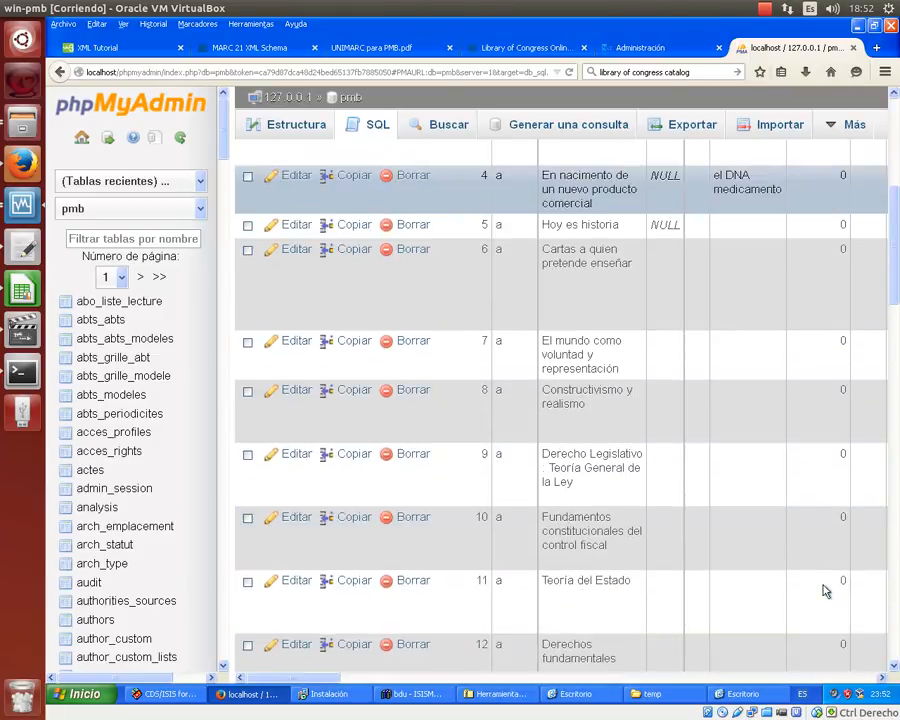
pyautogui.scroll(-5, 825, 590)
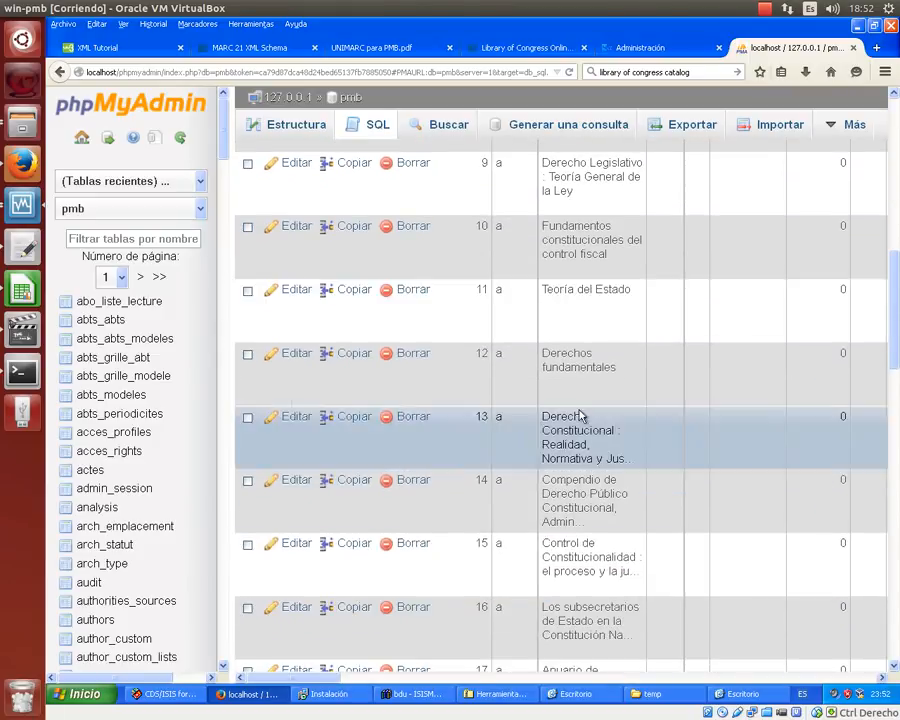
pyautogui.scroll(1, 575, 370)
pyautogui.scroll(3, 575, 376)
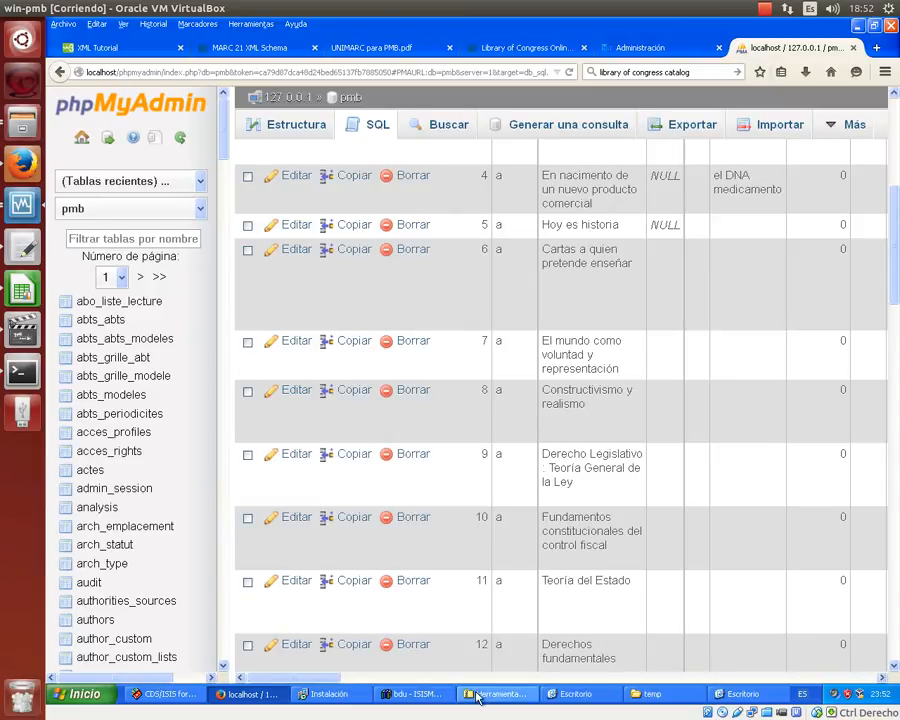
# - Close CDS/ISIS Print Setup to show record 1, then open PMB's Catálogo search page
pyautogui.click(140, 700)
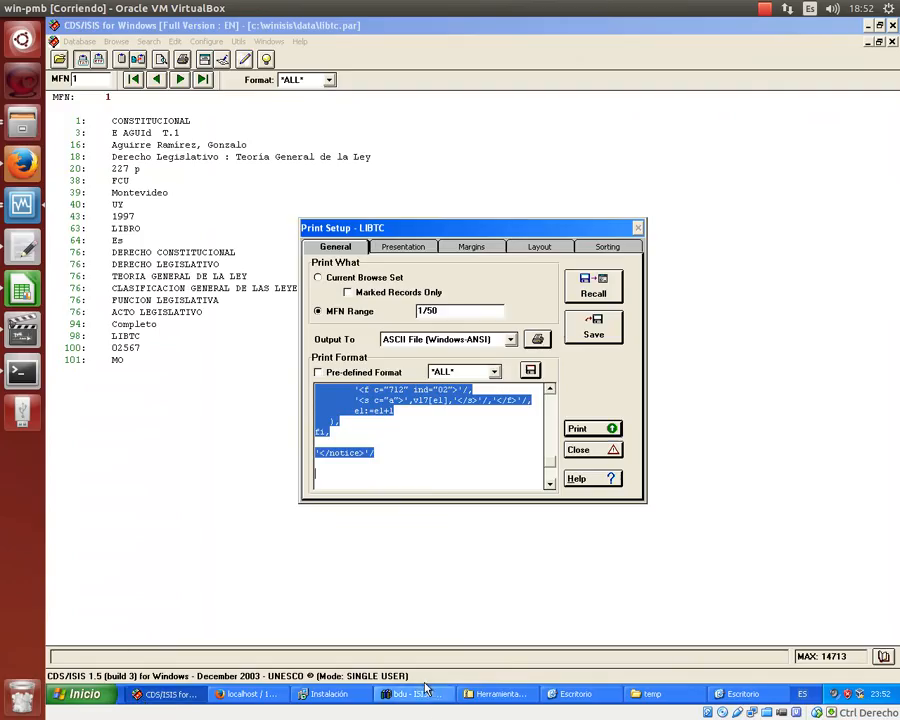
pyautogui.click(583, 451)
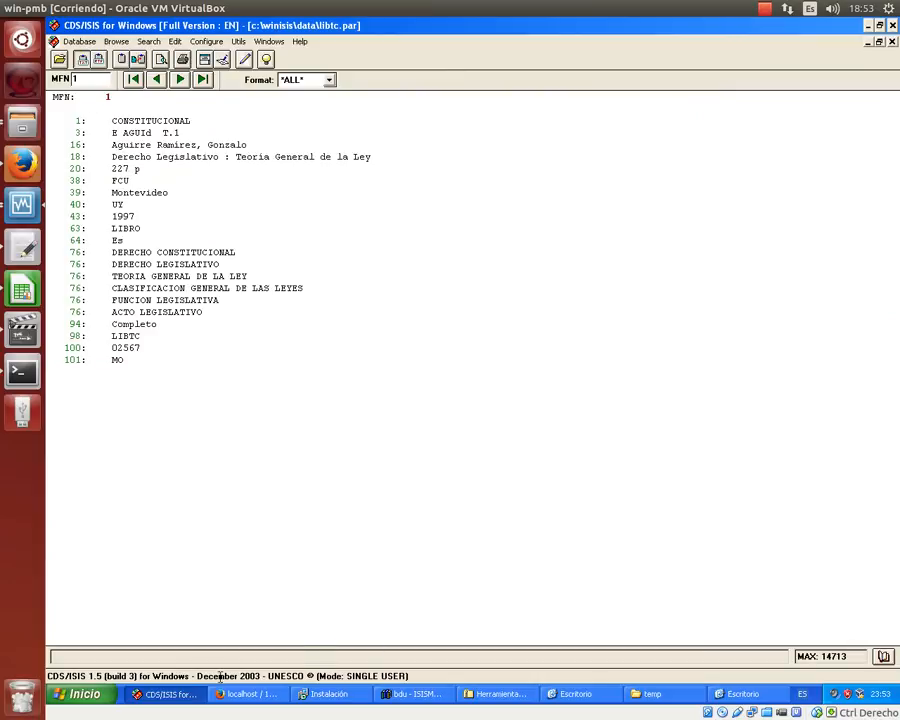
pyautogui.click(252, 693)
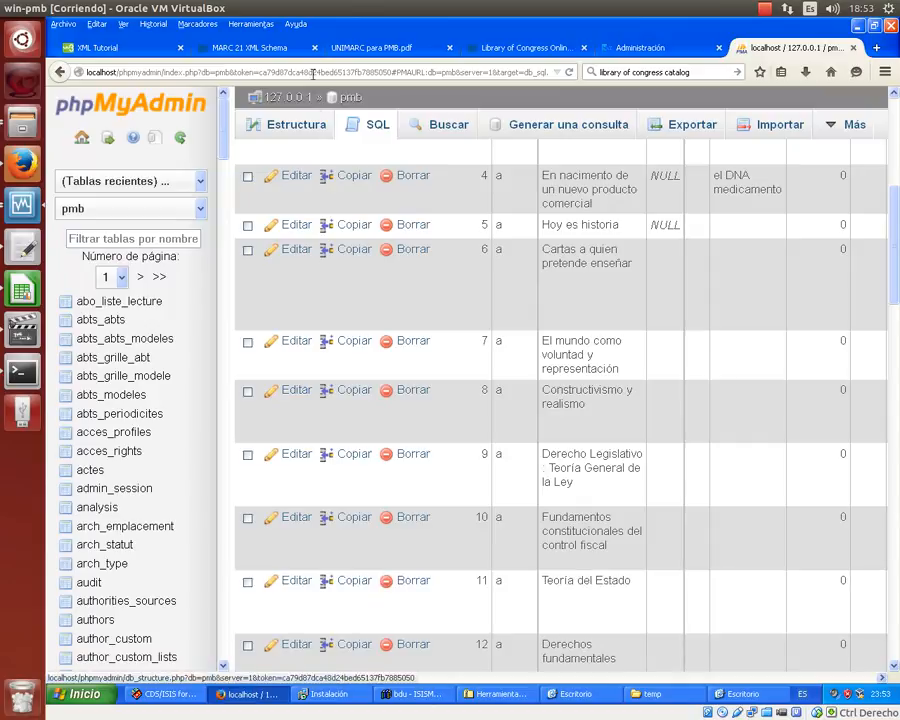
pyautogui.click(350, 50)
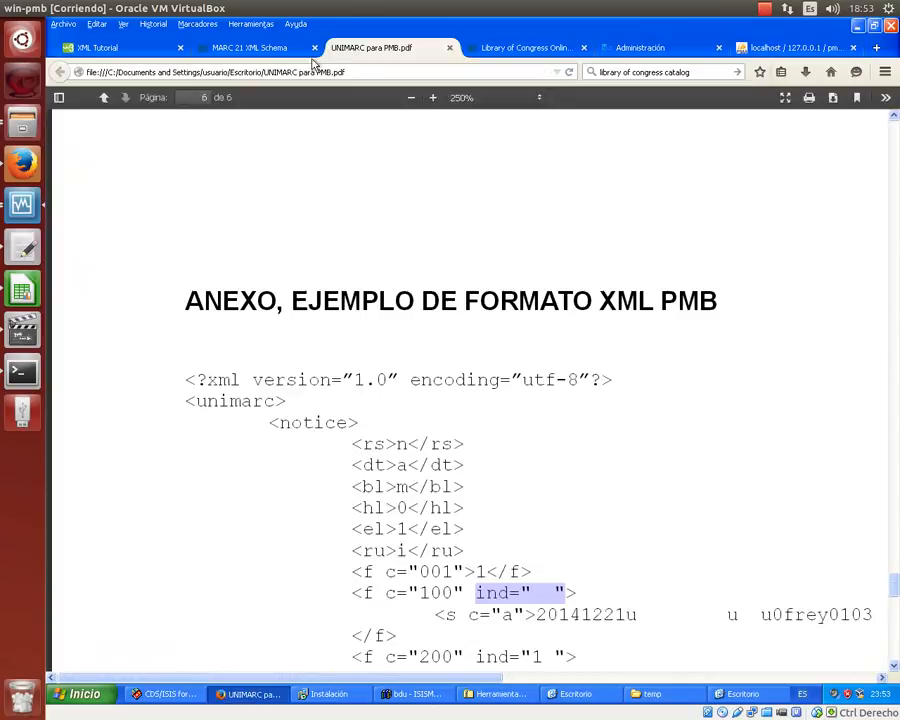
pyautogui.click(671, 46)
pyautogui.click(296, 120)
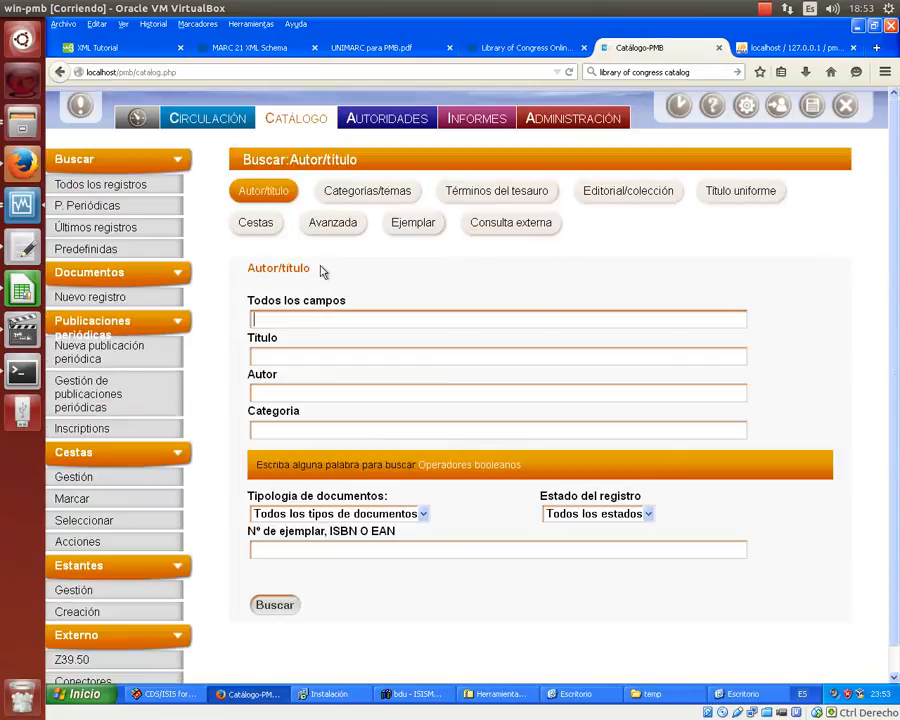
pyautogui.click(162, 693)
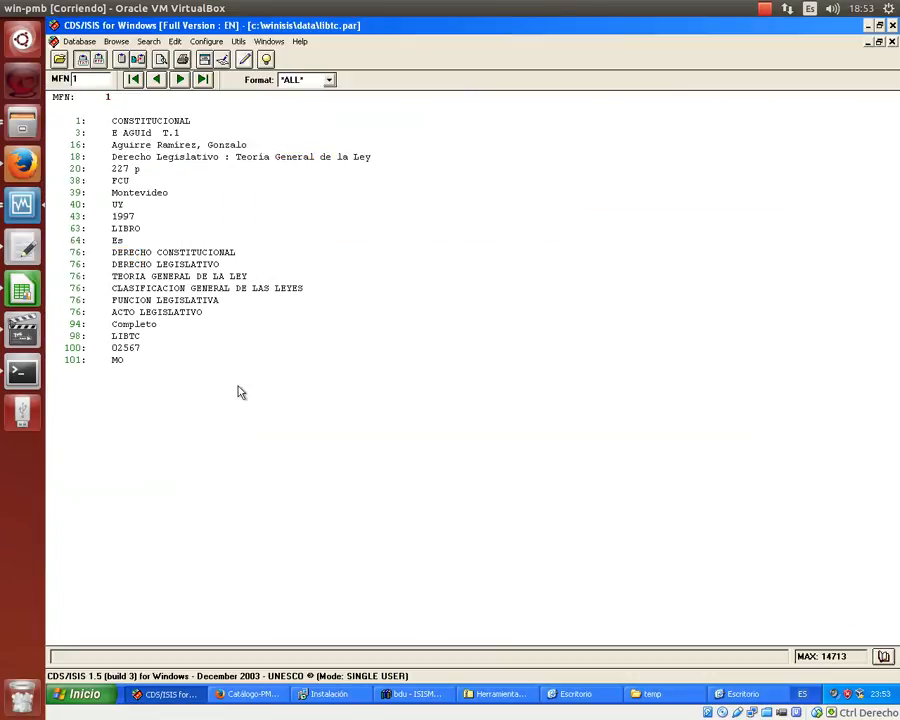
# - Search all fields for 'derecho legislativo' and open the first record's full view
pyautogui.click(245, 693)
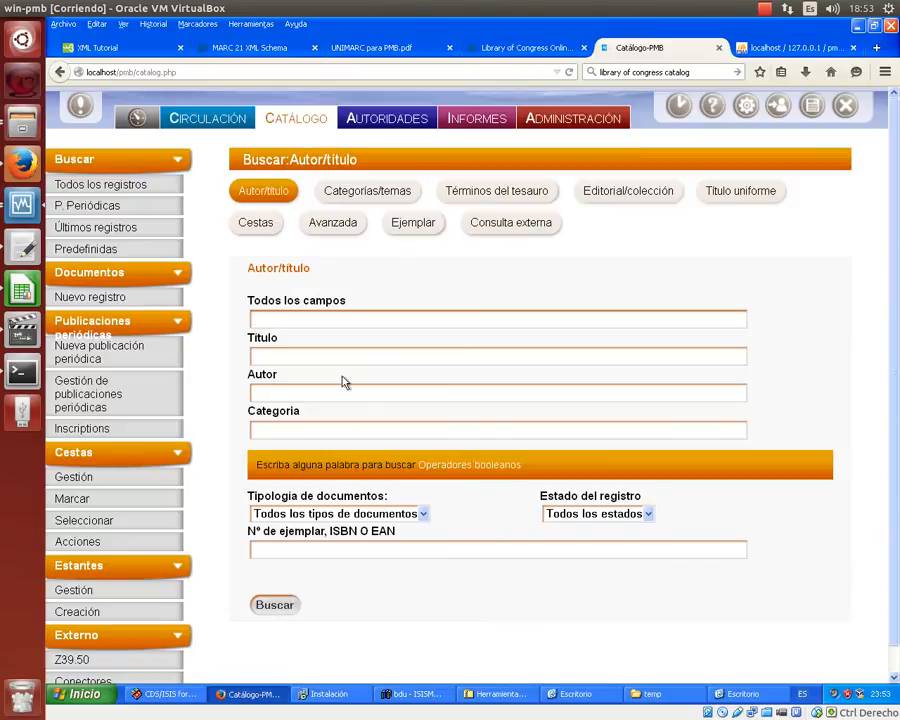
pyautogui.write('derecho legislativo')
pyautogui.press('Return')
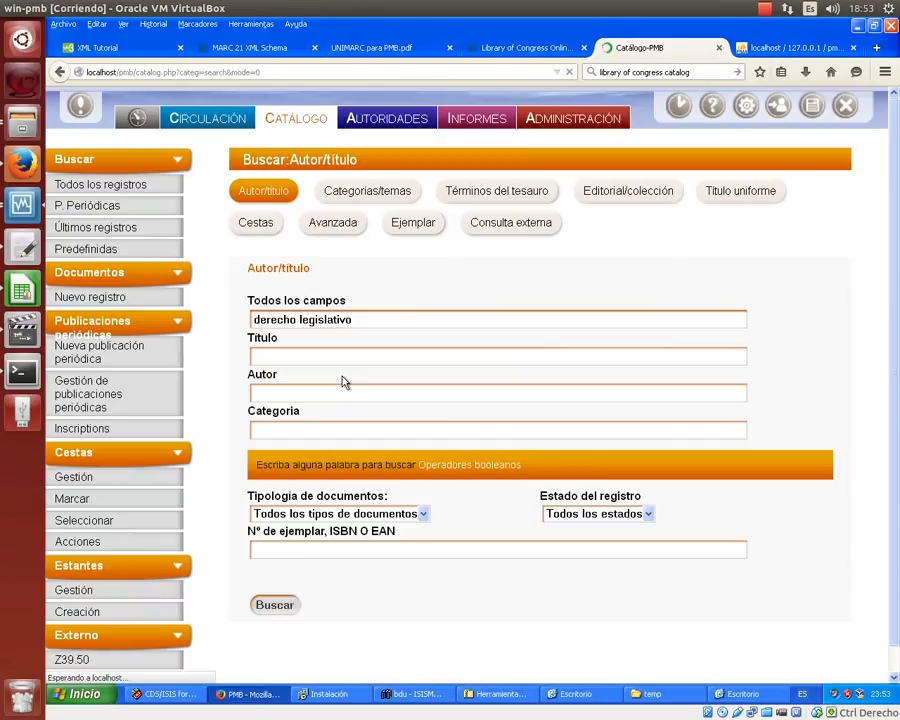
pyautogui.scroll(-2, 344, 381)
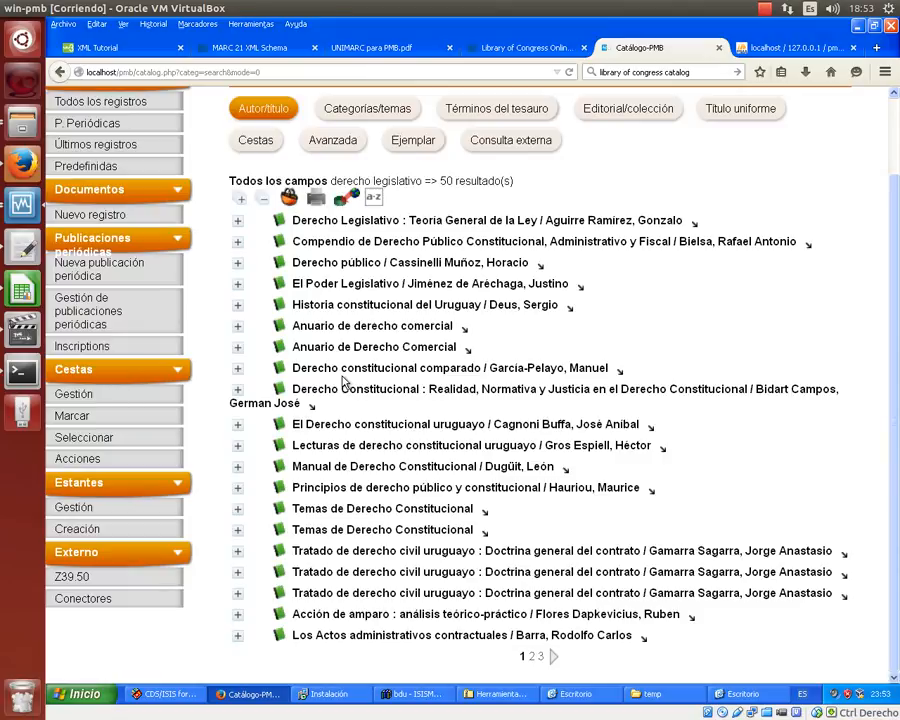
pyautogui.scroll(2, 344, 381)
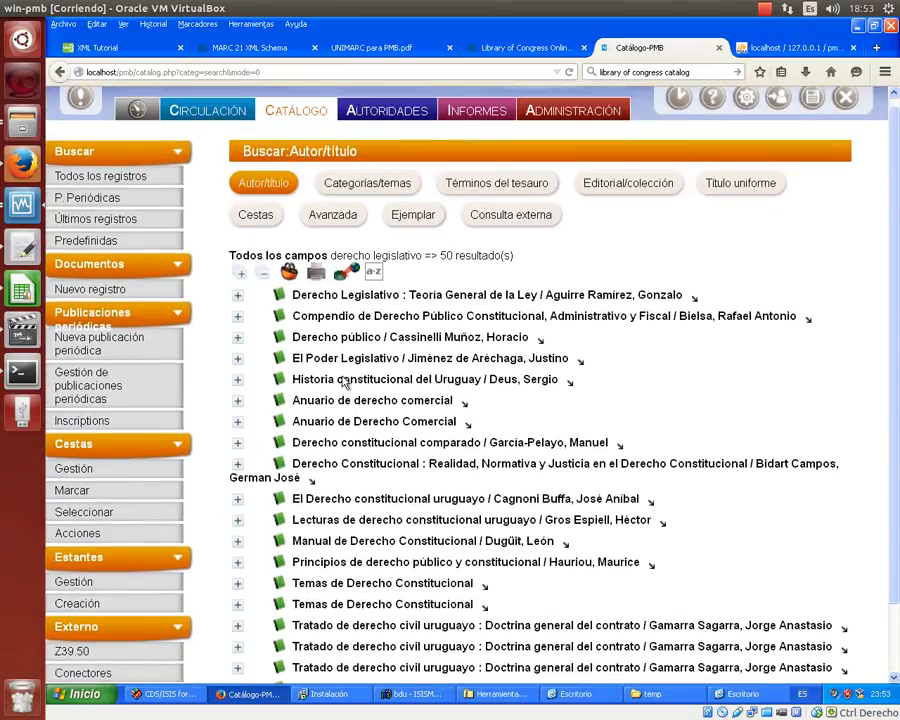
pyautogui.click(237, 303)
pyautogui.click(300, 303)
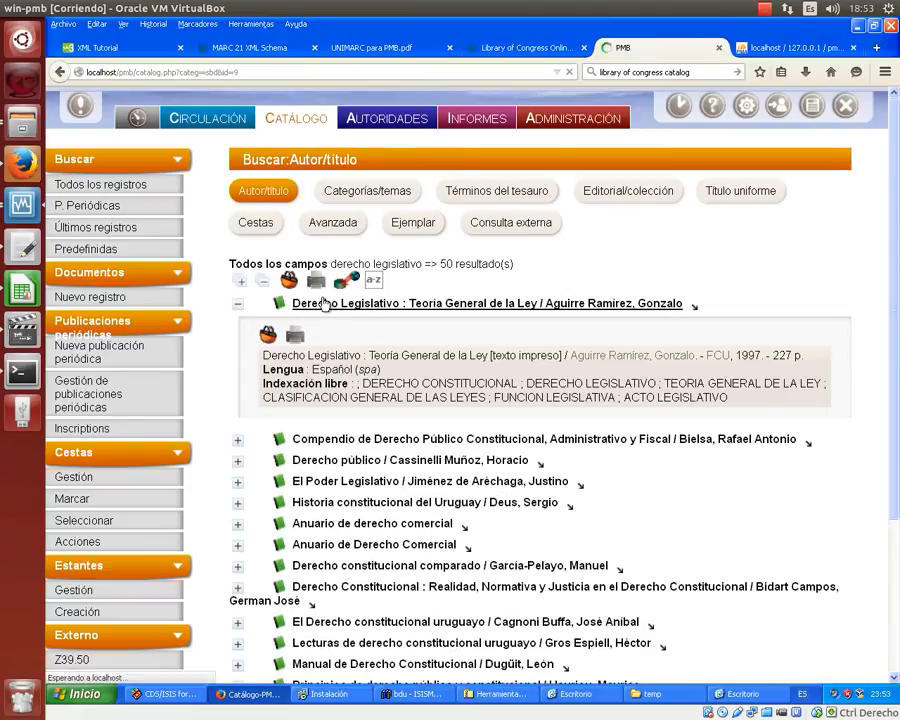
# - Edit Derecho Legislativo, highlight subtitle ': Teoría General de la Ley', and compare with CDS/ISIS MFN 1
pyautogui.click(286, 252)
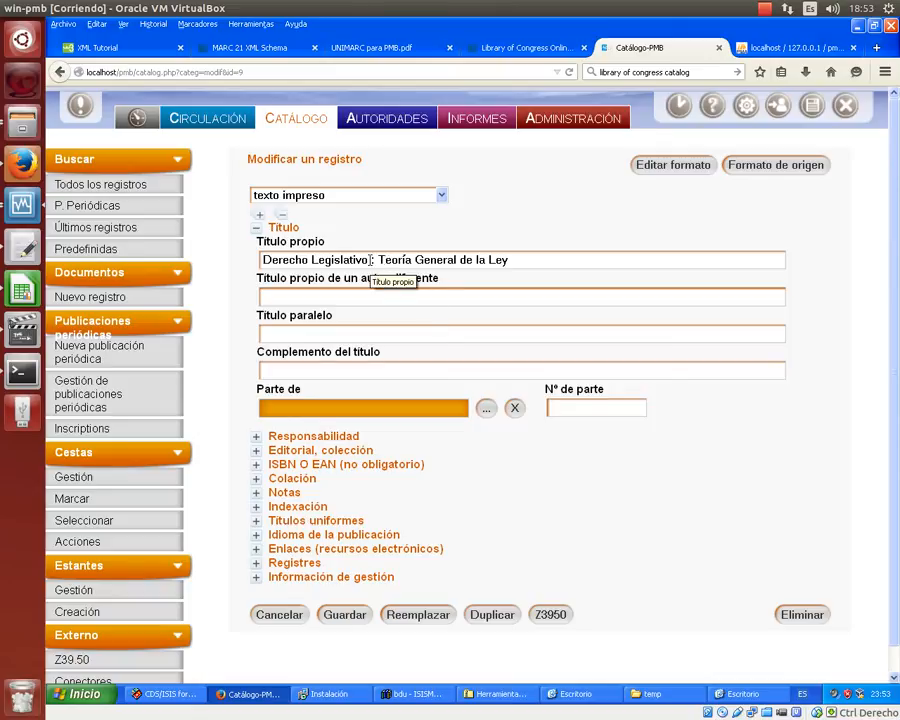
pyautogui.moveTo(372, 260); pyautogui.dragTo(511, 260)
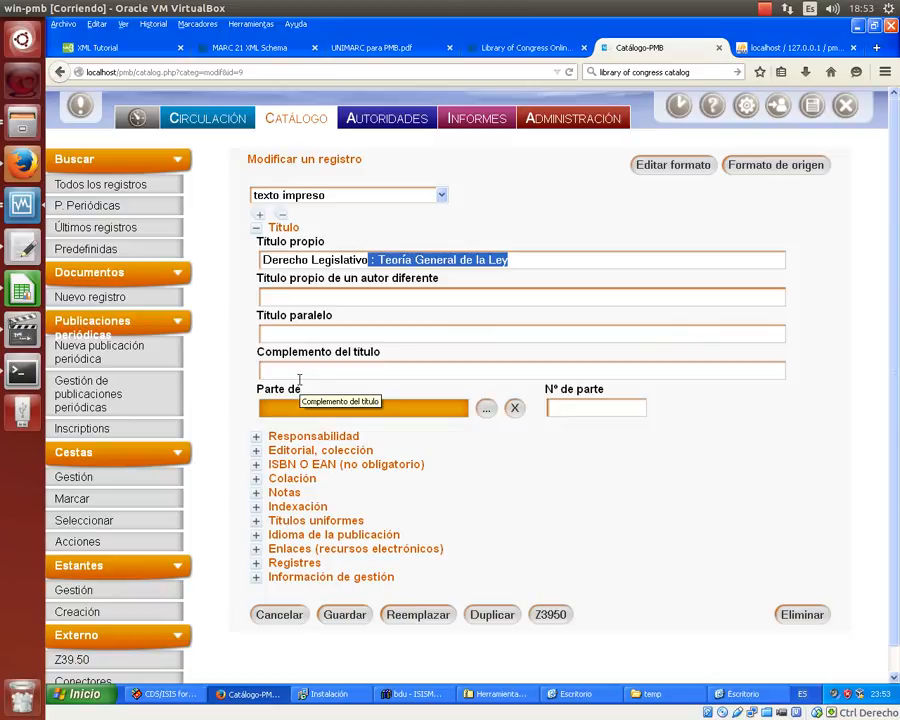
pyautogui.click(172, 693)
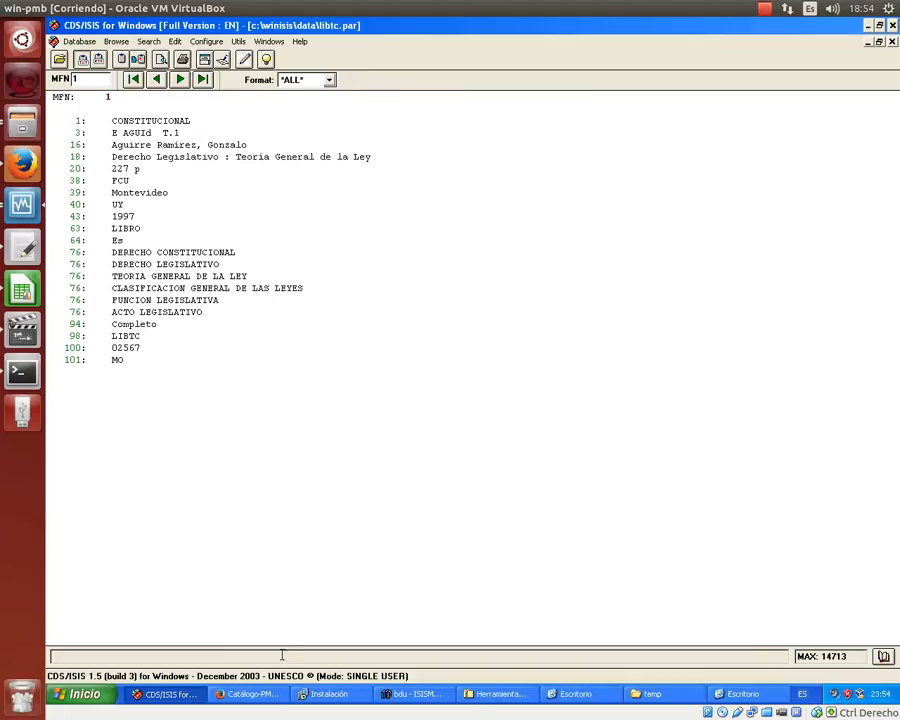
# - Scroll through the 58 imported rows of the phpMyAdmin notices table, then go back to PMB
pyautogui.click(267, 700)
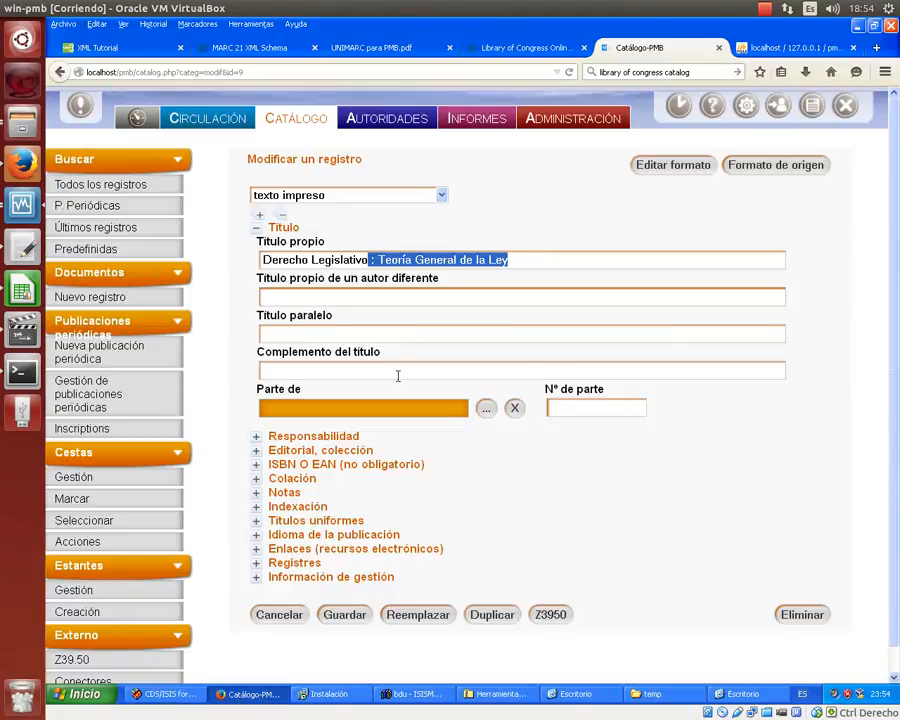
pyautogui.click(793, 51)
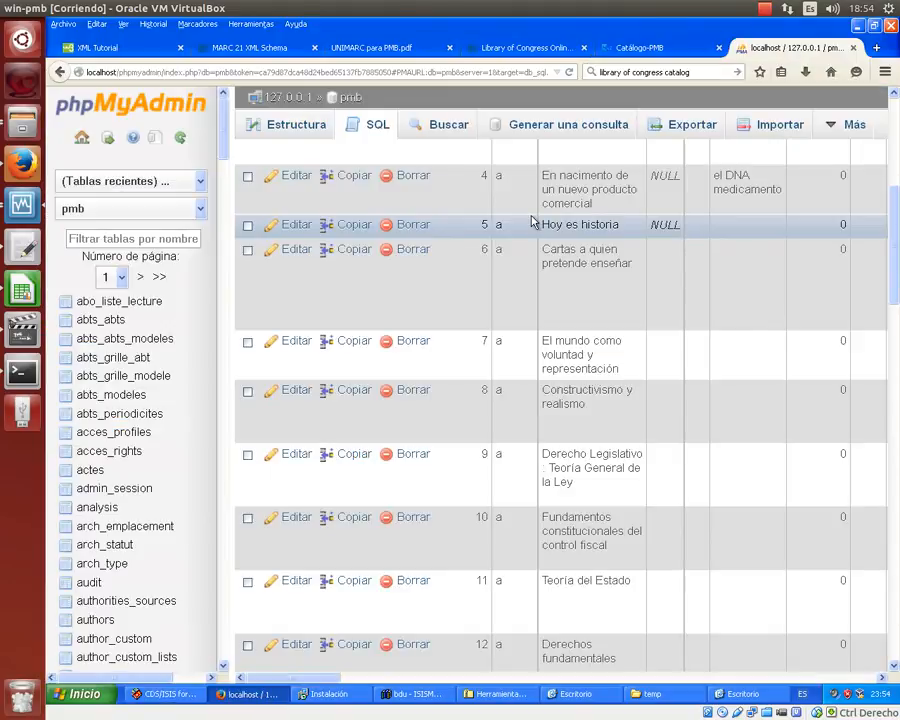
pyautogui.scroll(4, 544, 226)
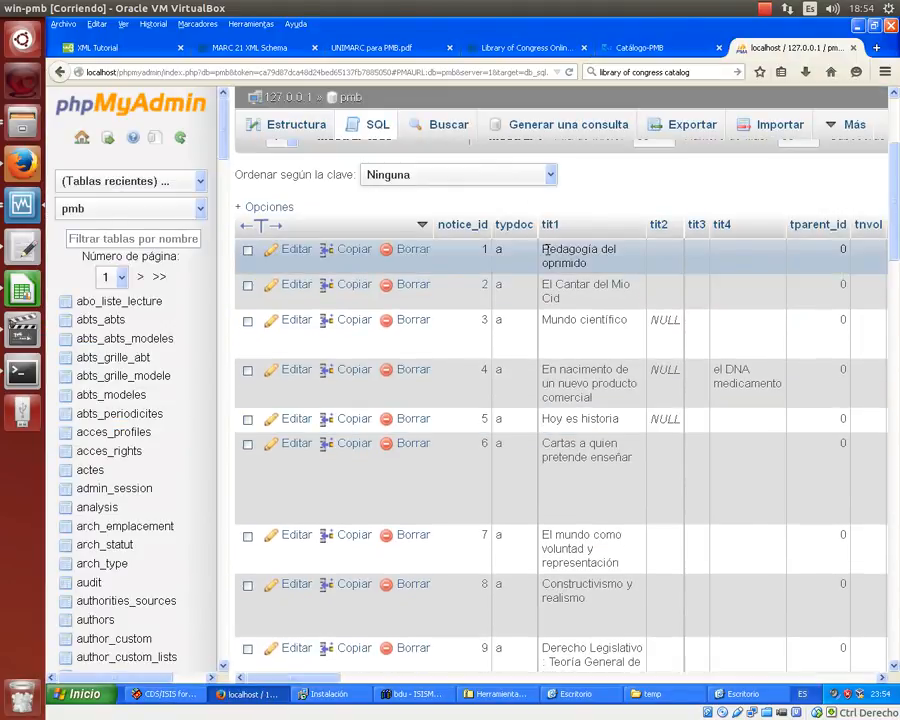
pyautogui.scroll(-15, 545, 250)
pyautogui.scroll(-4, 546, 250)
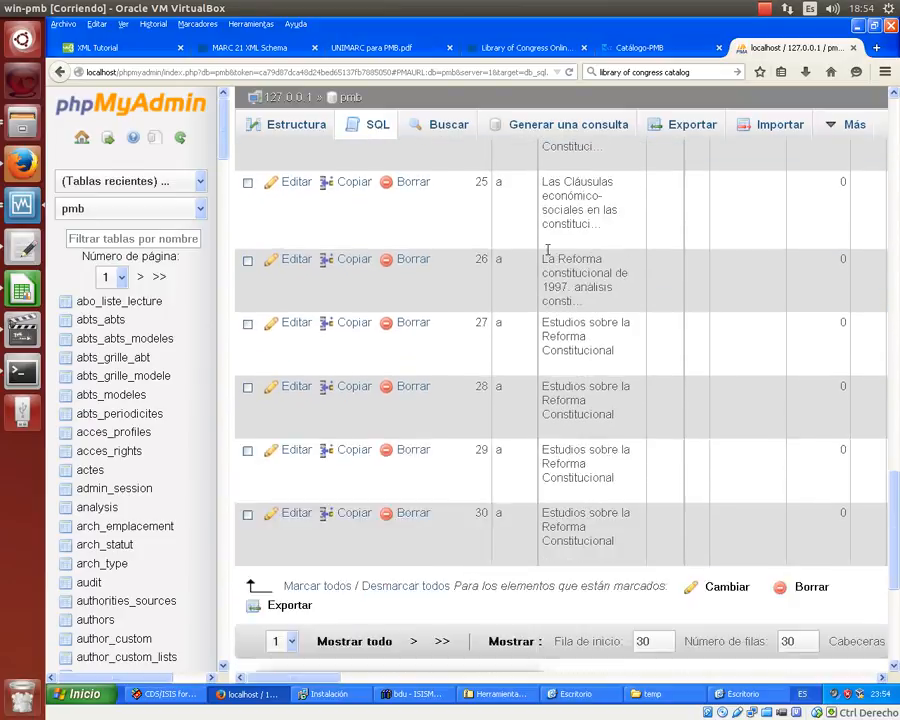
pyautogui.scroll(11, 546, 250)
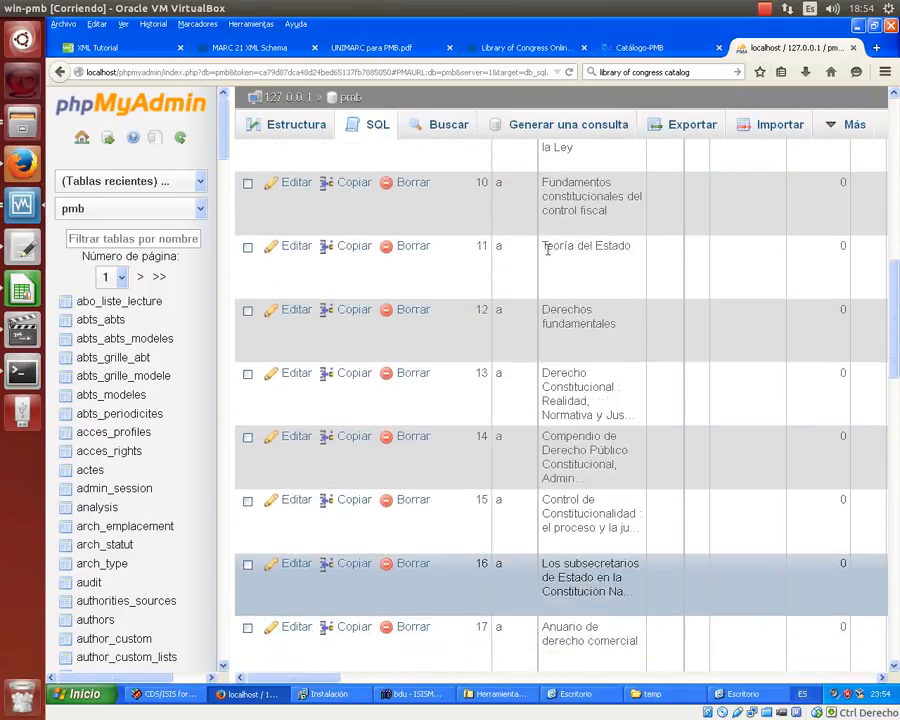
pyautogui.scroll(9, 547, 250)
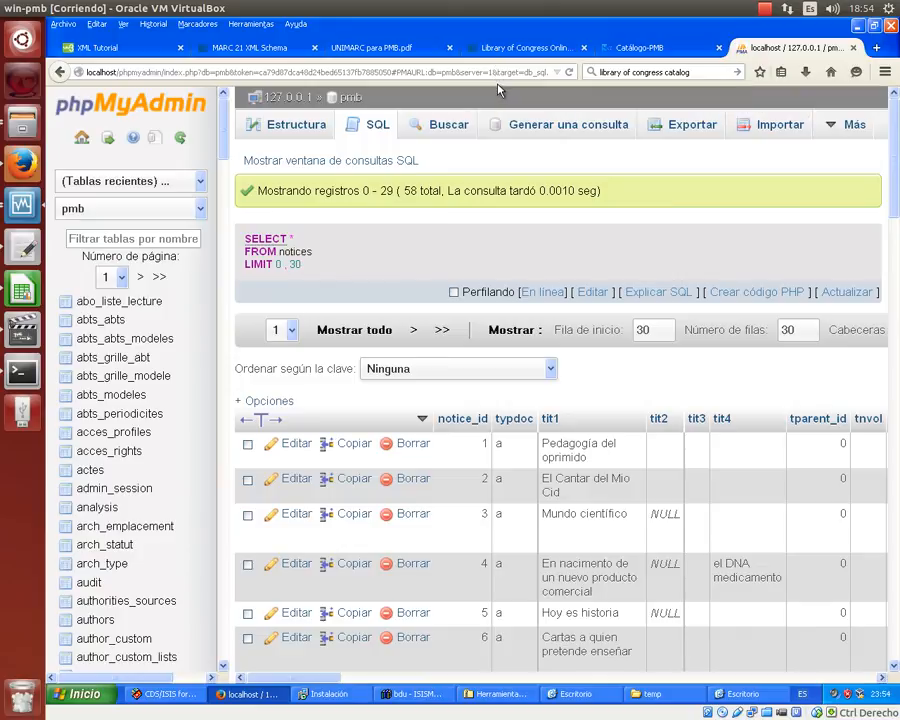
pyautogui.click(645, 48)
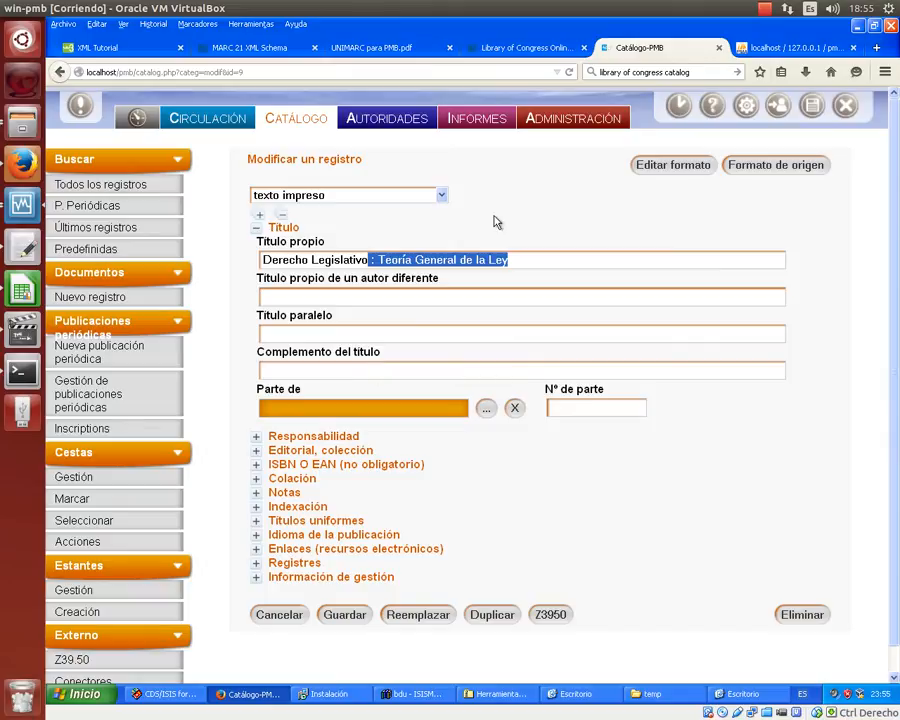
# - Step through the CDS/ISIS source records forward to MFN 9, then back one to MFN 8
pyautogui.click(165, 693)
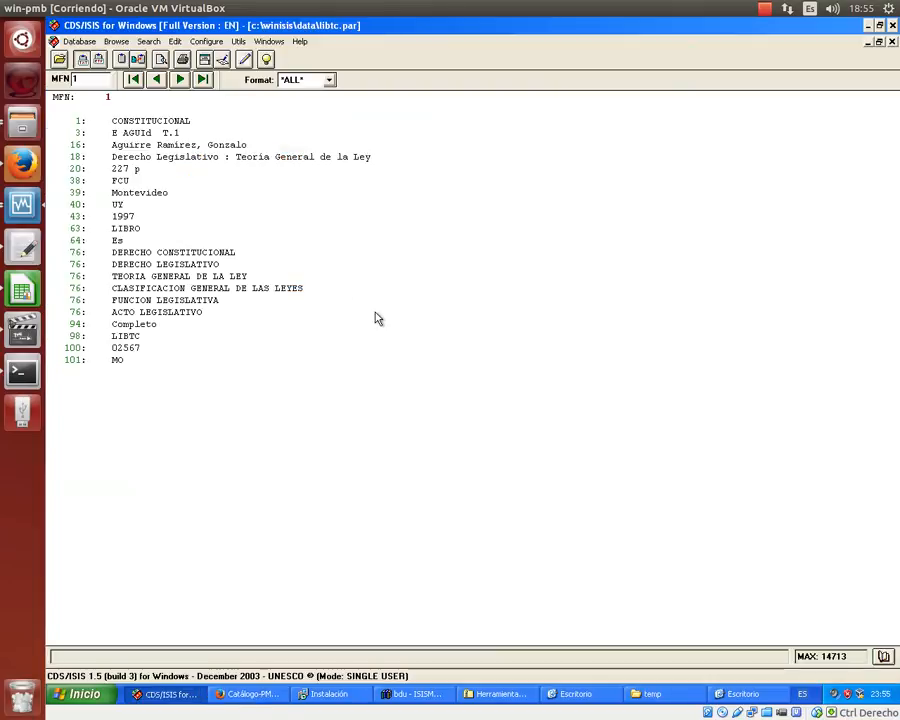
pyautogui.click(179, 80)
pyautogui.click(180, 80)
pyautogui.click(181, 80)
pyautogui.click(181, 80)
pyautogui.click(182, 81)
pyautogui.click(182, 81)
pyautogui.click(182, 81)
pyautogui.click(182, 81)
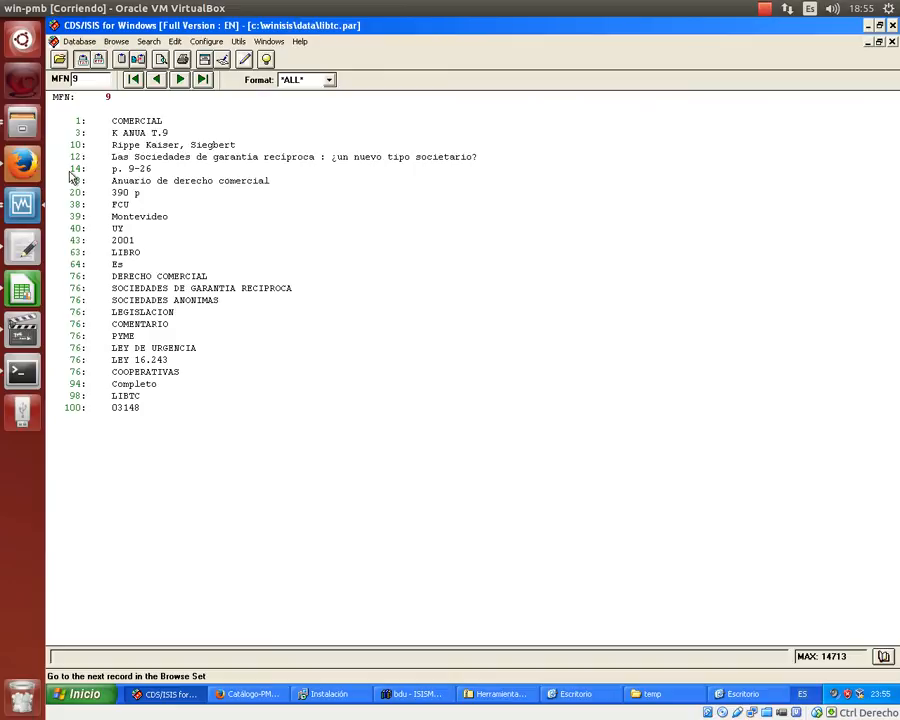
pyautogui.click(157, 80)
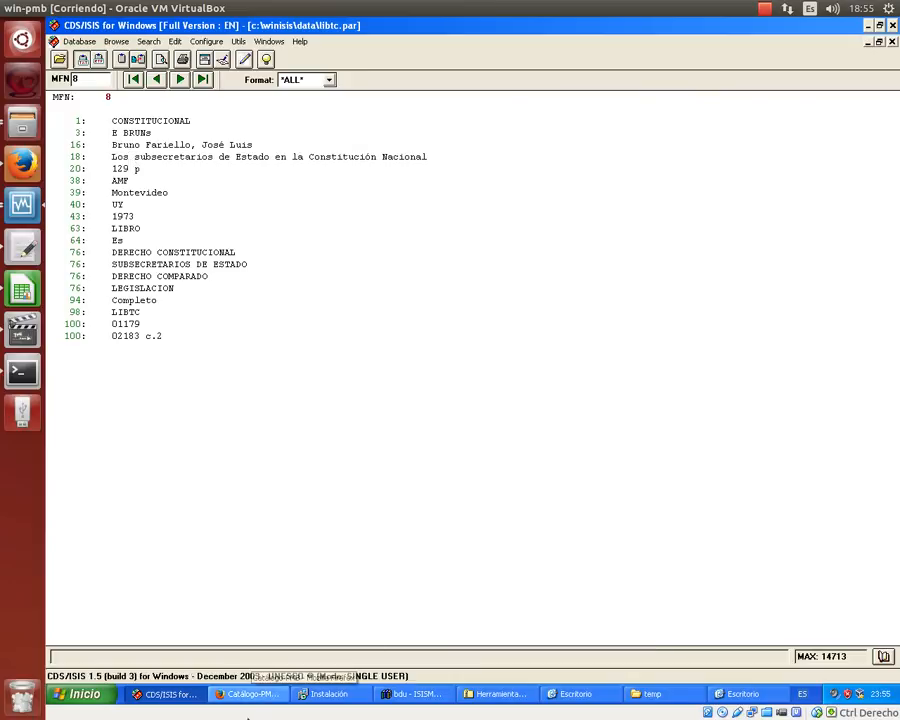
pyautogui.click(252, 694)
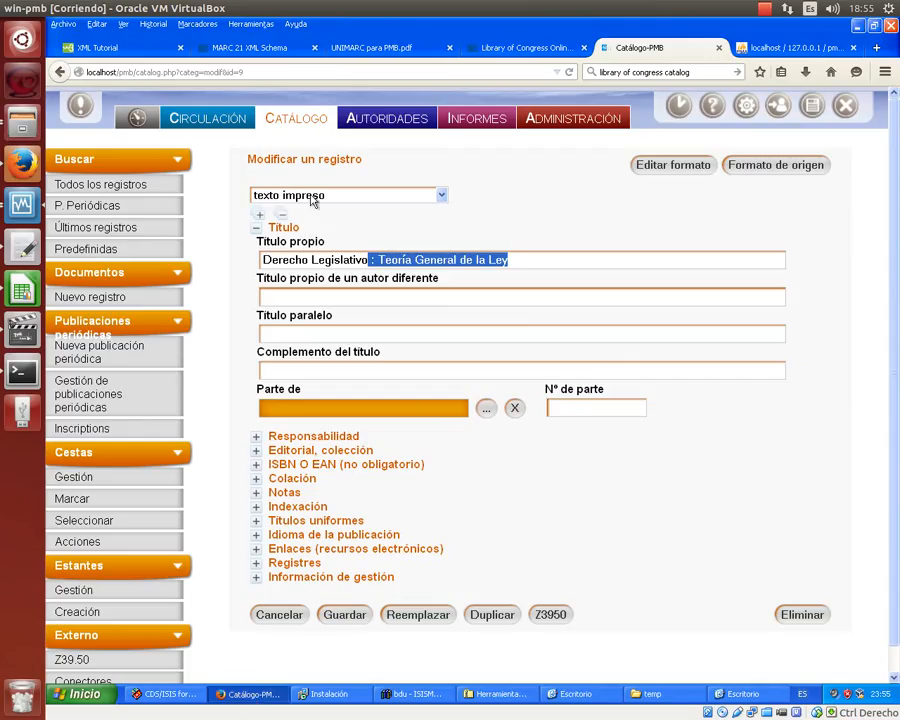
# - Abandon the unsaved record form and view both pages of the 35-author authority list
pyautogui.click(364, 124)
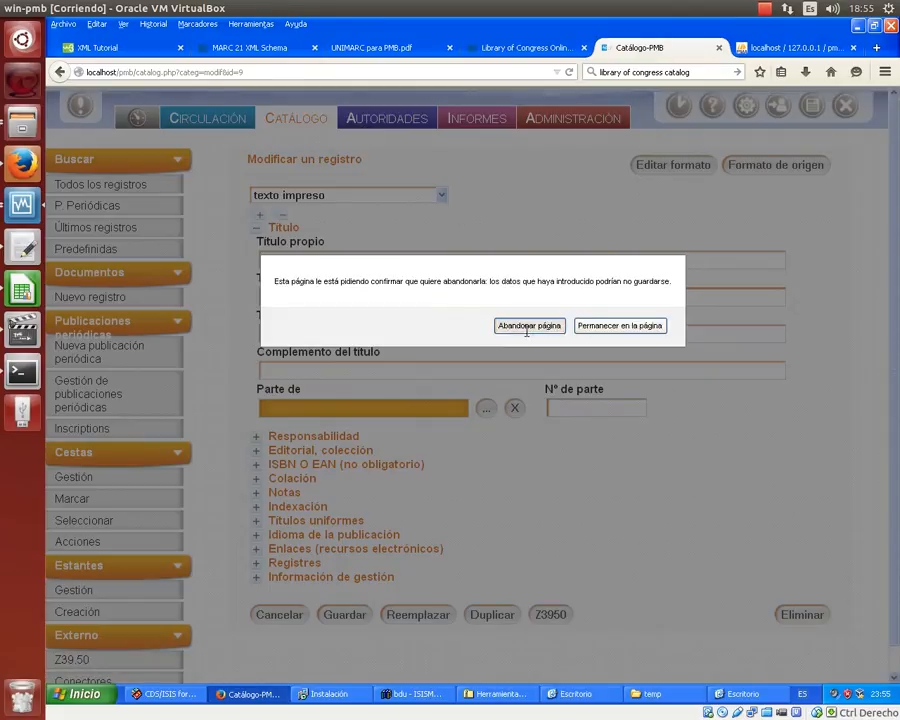
pyautogui.click(529, 325)
pyautogui.scroll(-3, 474, 303)
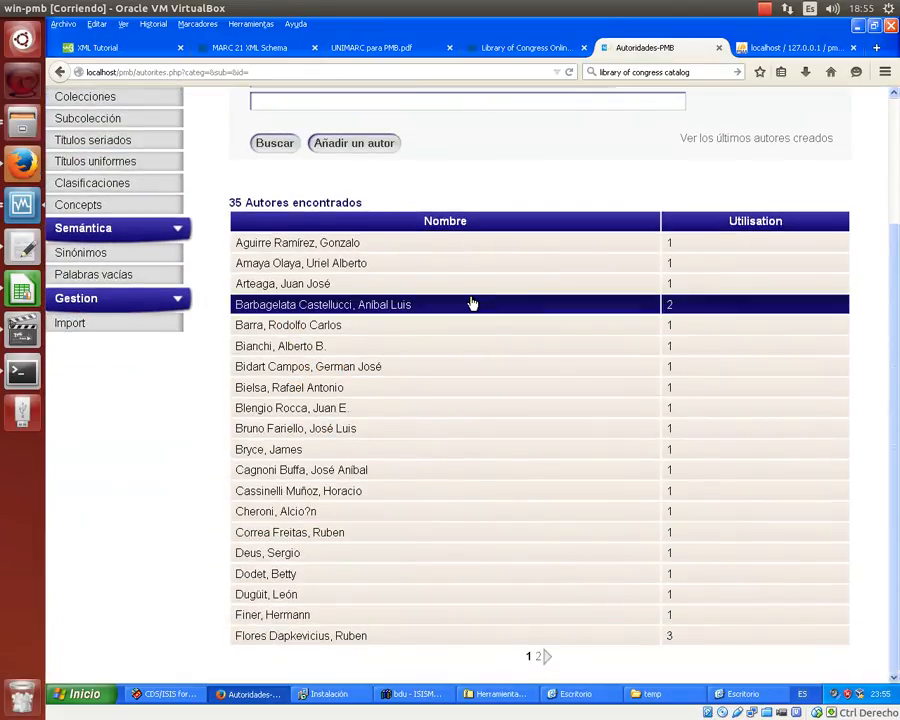
pyautogui.click(538, 658)
pyautogui.scroll(-1, 524, 446)
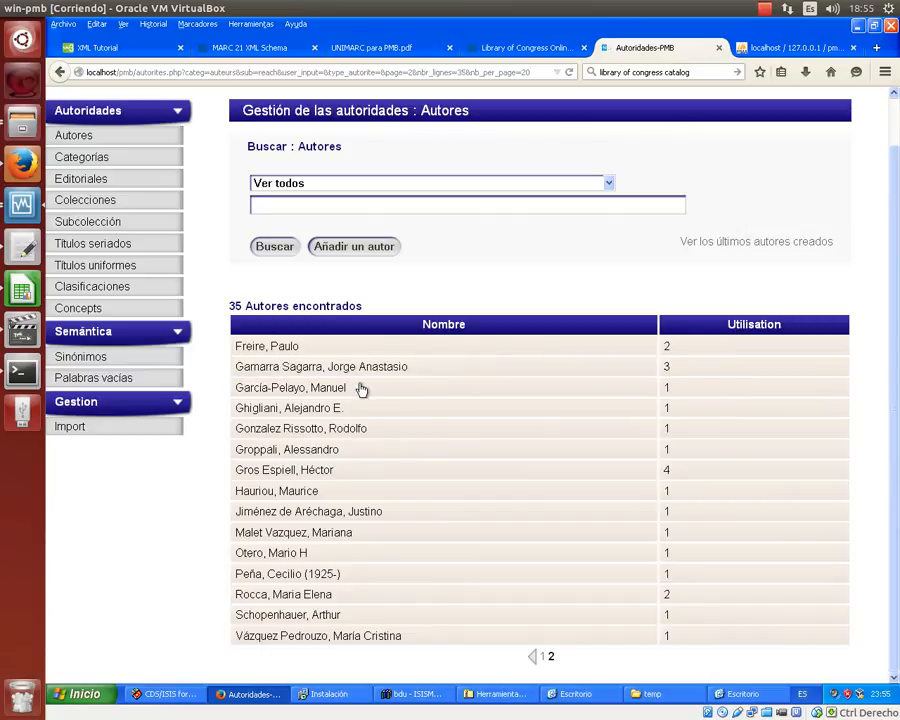
# - Inspect the author used in 4 records without saving, then switch to the phpMyAdmin notices results
pyautogui.click(297, 472)
pyautogui.scroll(-1, 416, 385)
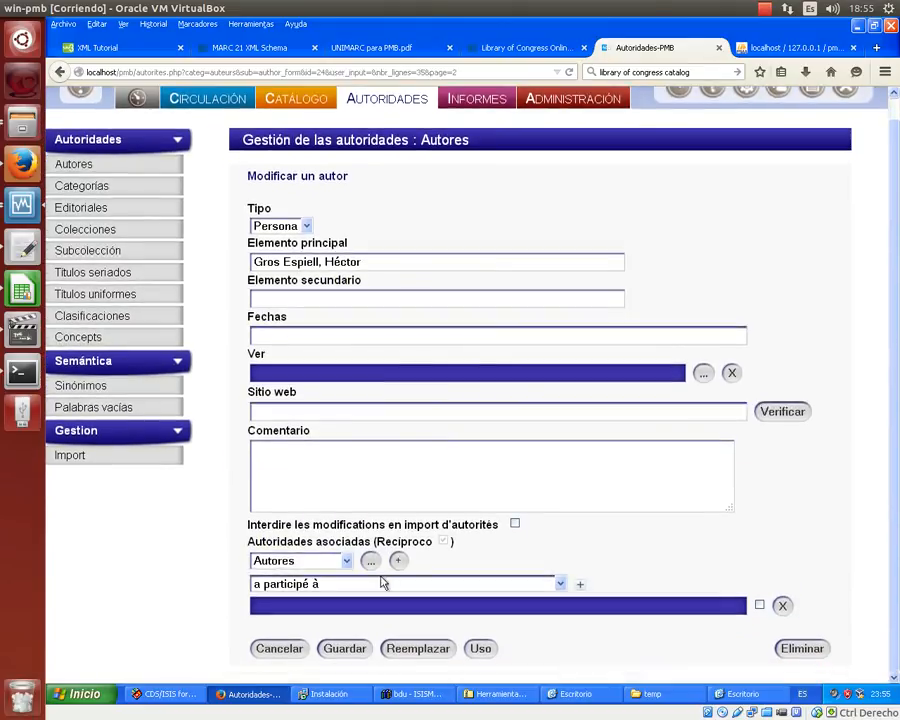
pyautogui.click(297, 650)
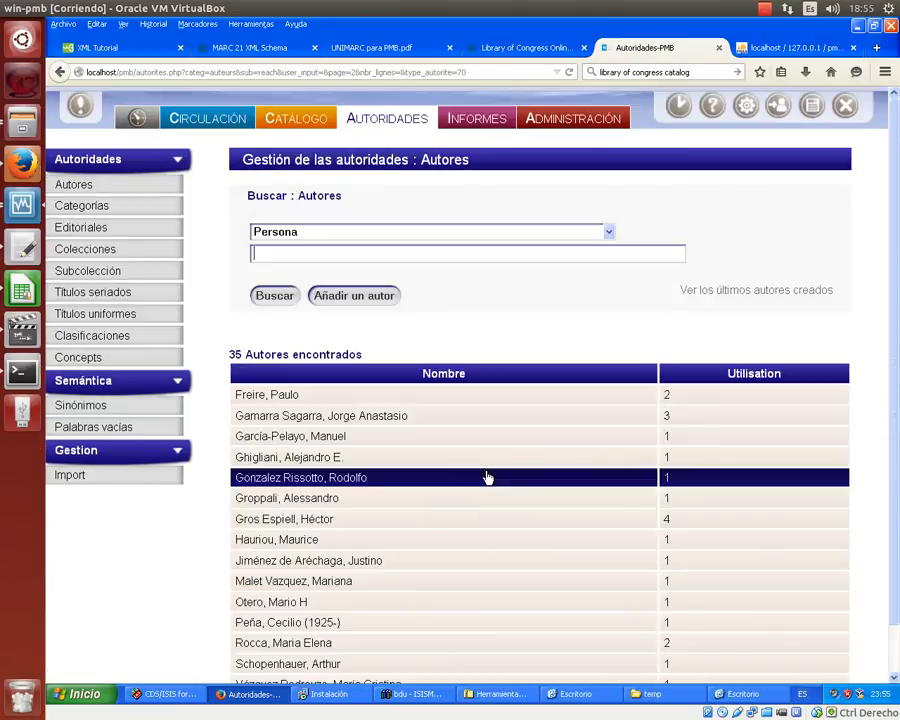
pyautogui.scroll(-1, 487, 478)
pyautogui.scroll(1, 487, 478)
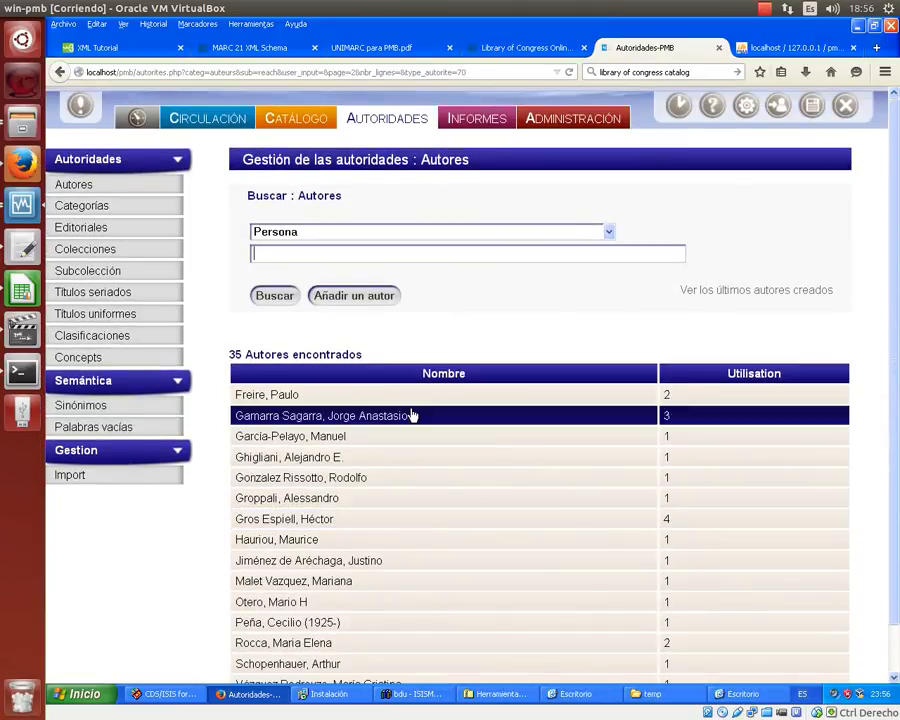
pyautogui.scroll(-1, 408, 412)
pyautogui.scroll(1, 400, 390)
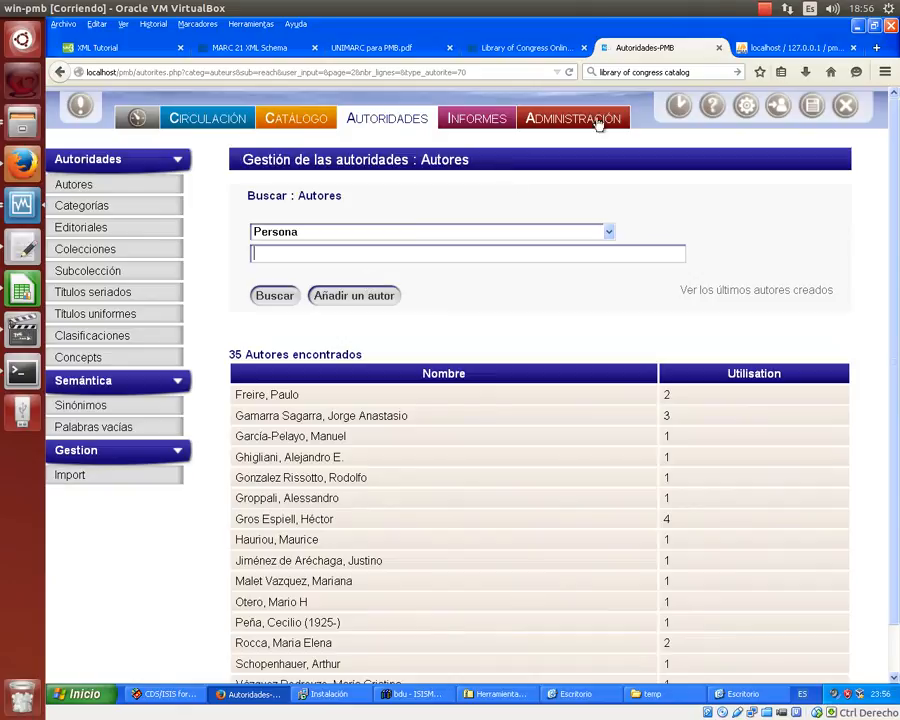
pyautogui.click(765, 47)
pyautogui.scroll(-3, 485, 235)
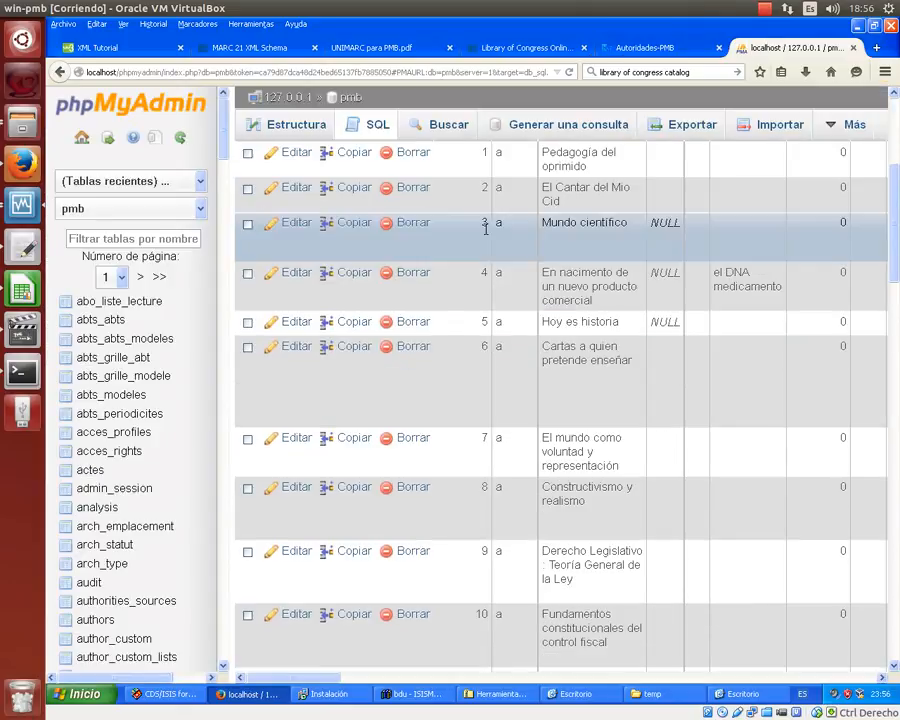
pyautogui.scroll(2, 483, 228)
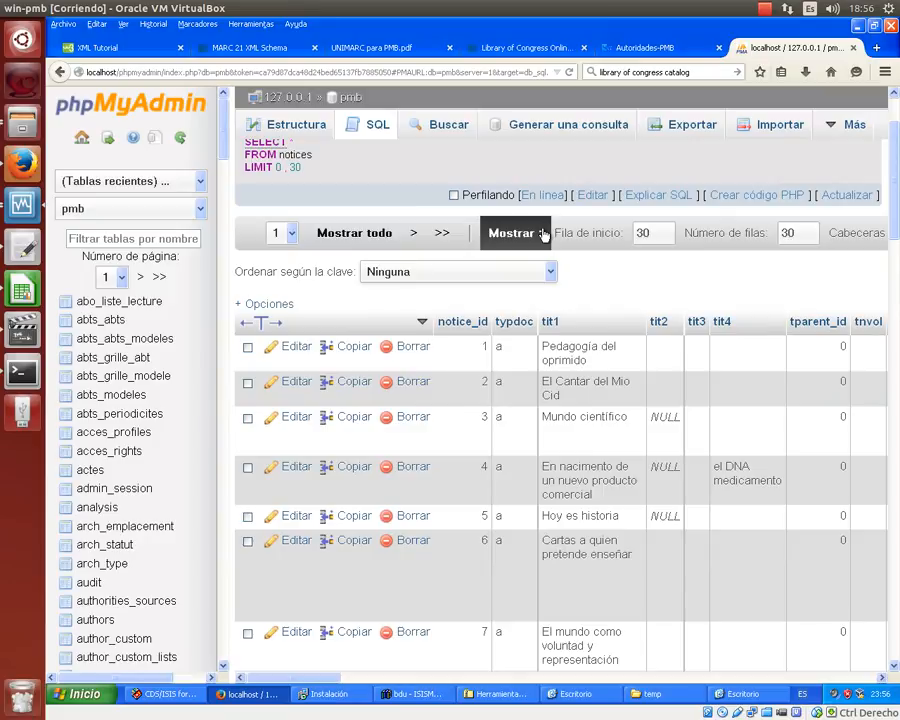
pyautogui.scroll(-3, 543, 233)
pyautogui.scroll(2, 542, 230)
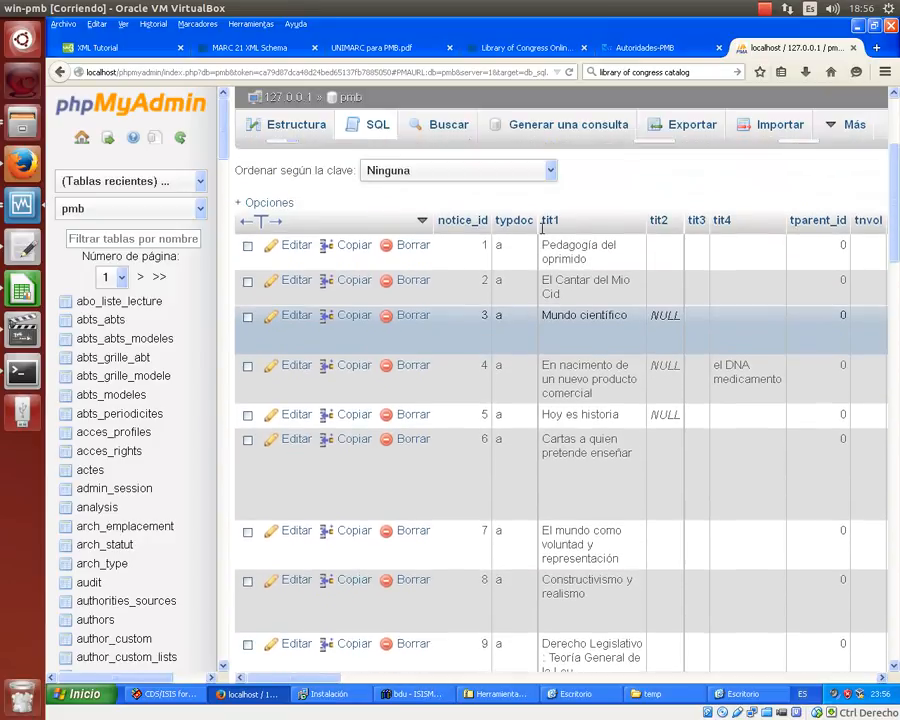
pyautogui.scroll(-3, 545, 233)
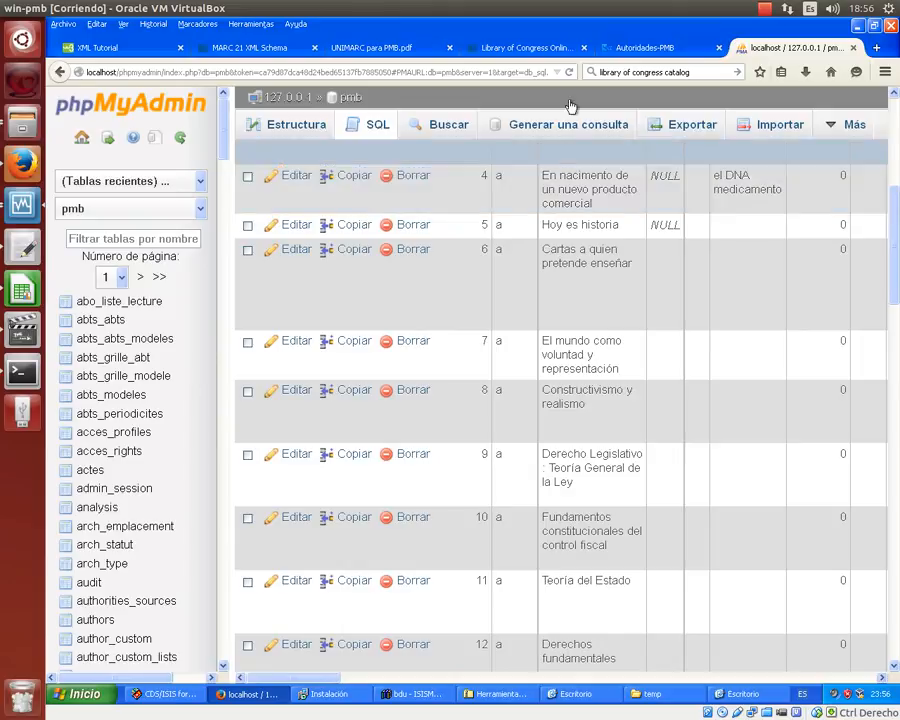
pyautogui.click(765, 9)
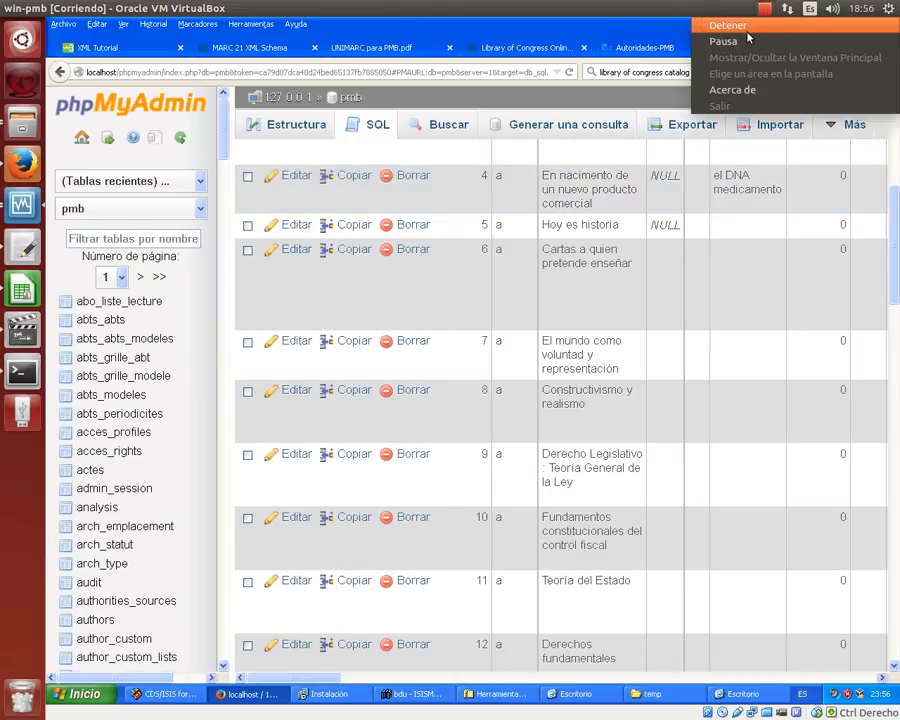